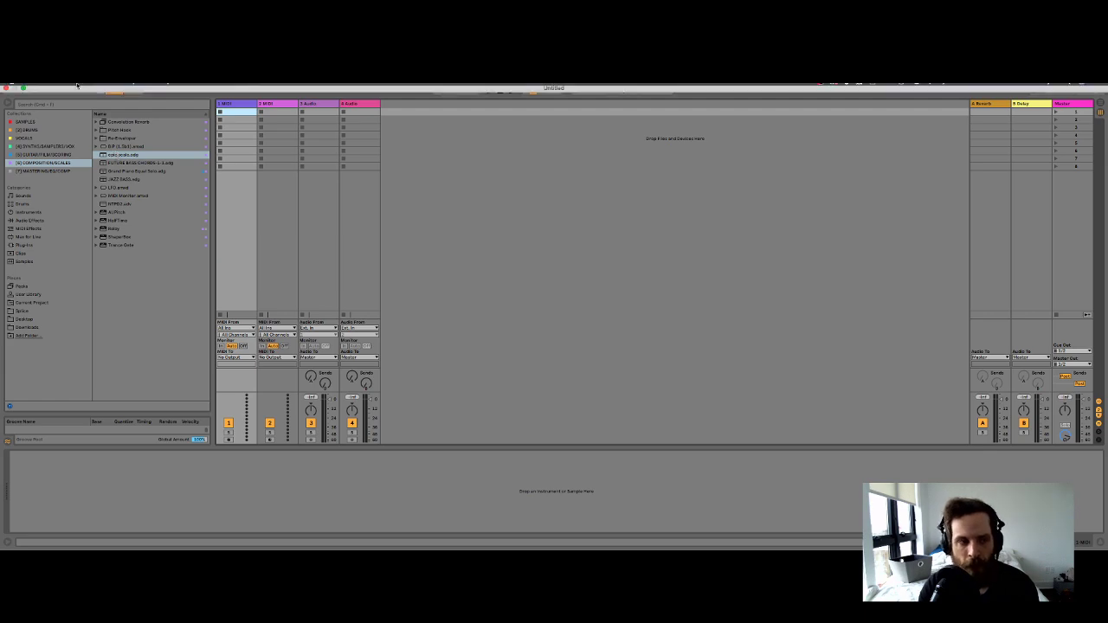
# Shrink the Live window, move it to one side of the desktop, and open the Twitch site in Safari.
pyautogui.click(24, 99)
pyautogui.moveTo(305, 115); pyautogui.dragTo(701, 111)
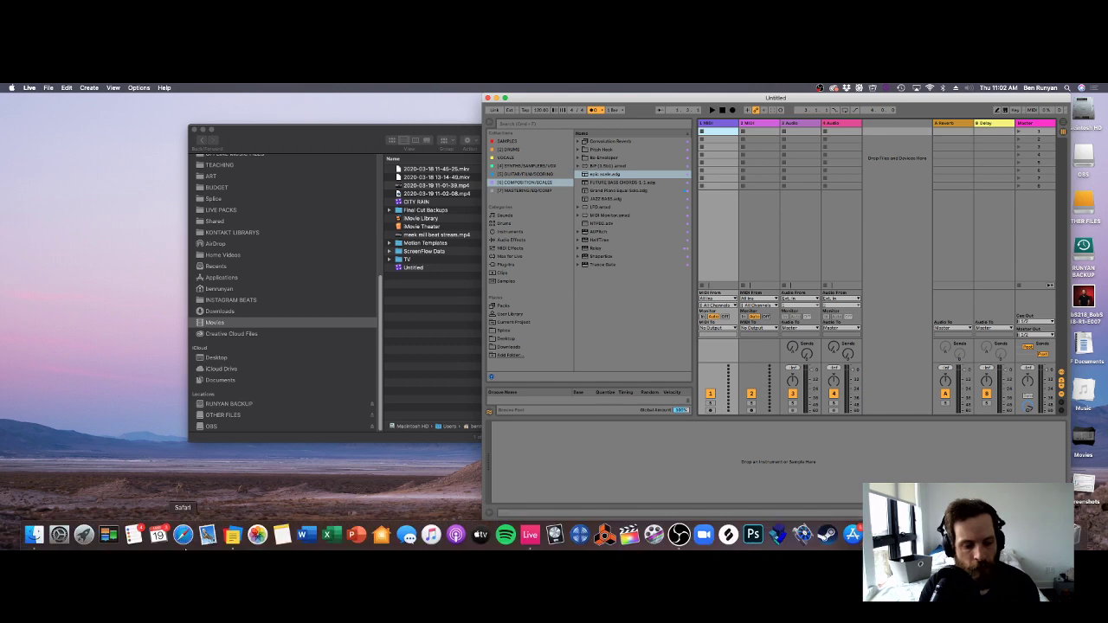
pyautogui.click(184, 534)
pyautogui.write('twi')
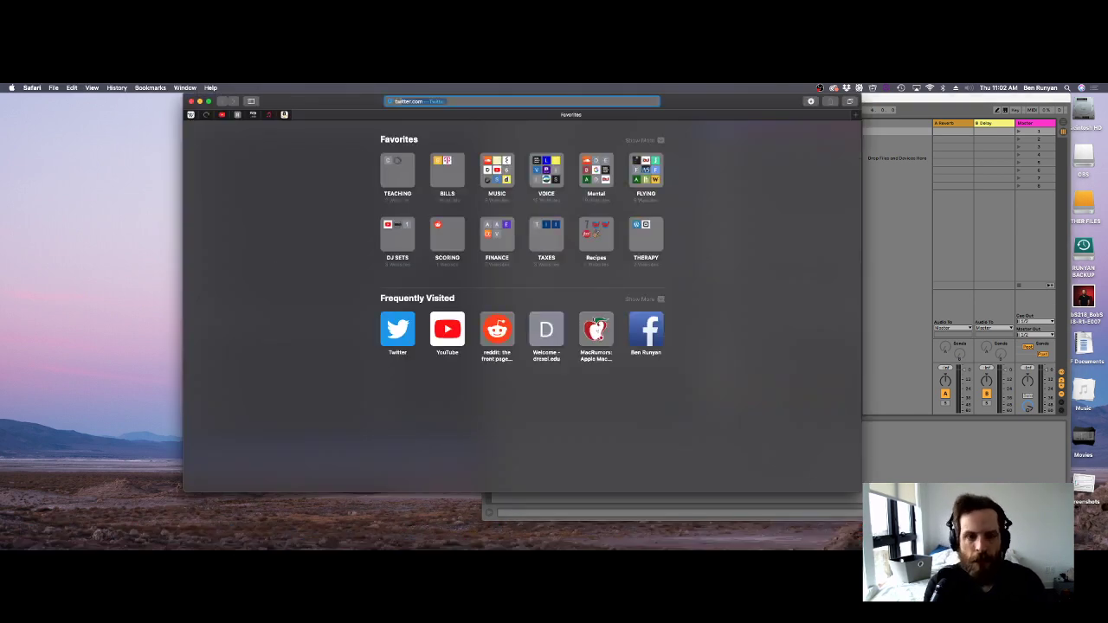
pyautogui.write('tch')
pyautogui.press('Return')
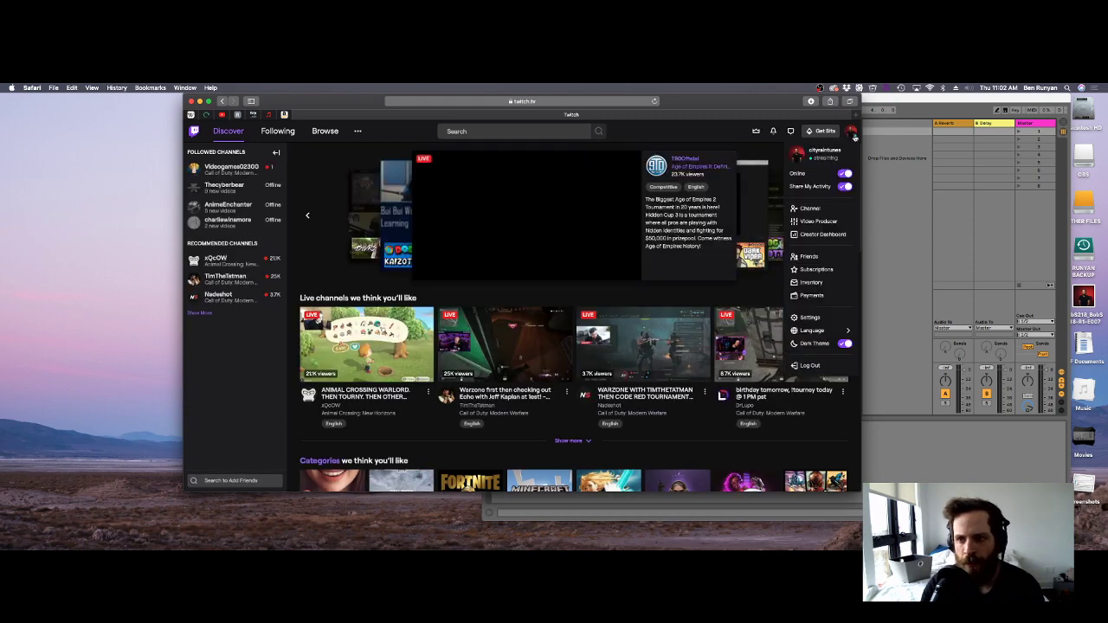
# Open the account's own Twitch channel page and fit the Safari window beside the Live window.
pyautogui.click(852, 133)
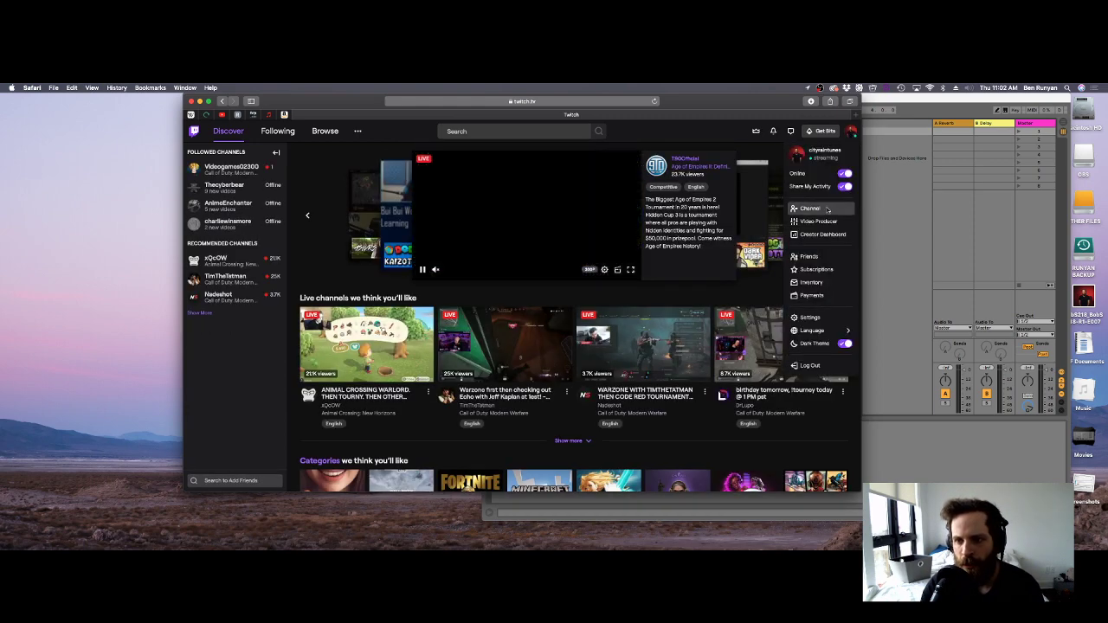
pyautogui.click(825, 207)
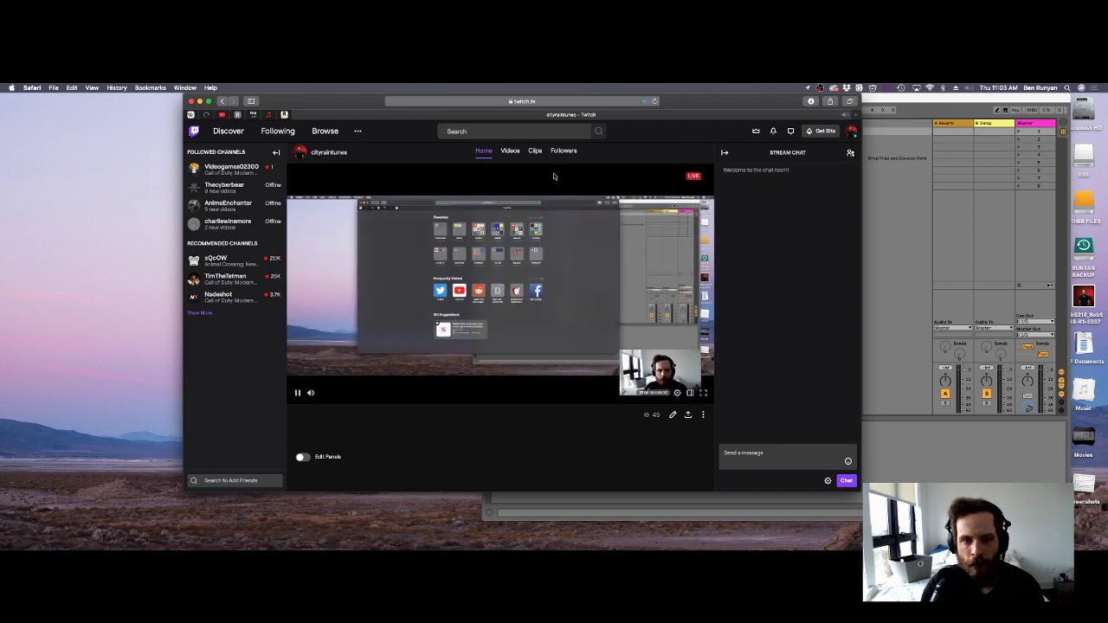
pyautogui.moveTo(743, 102); pyautogui.dragTo(500, 85)
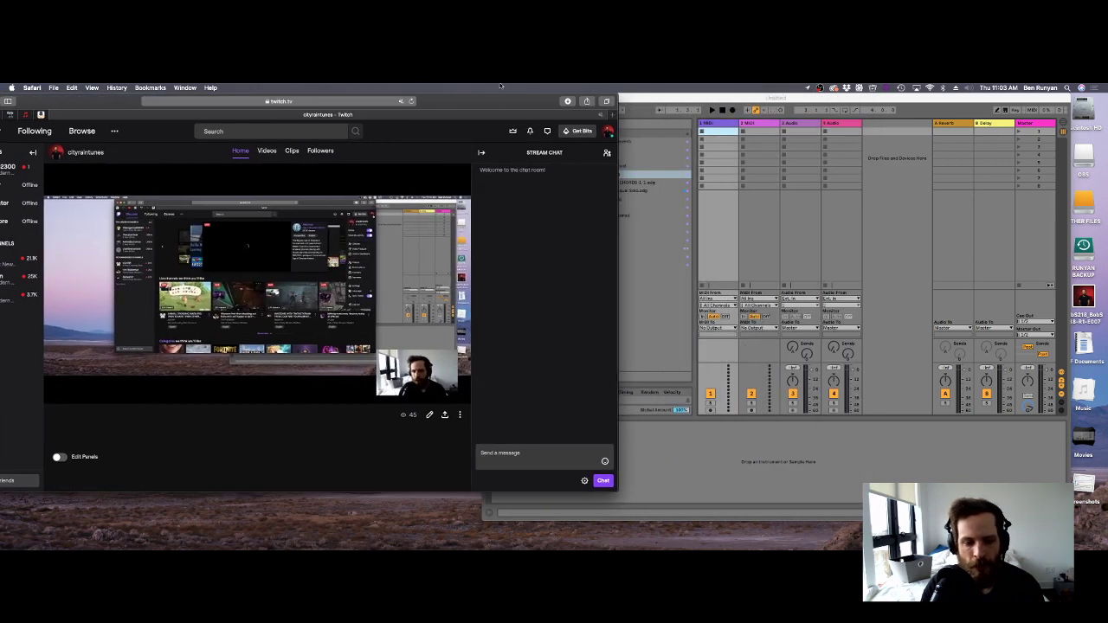
pyautogui.moveTo(617, 194); pyautogui.dragTo(467, 195)
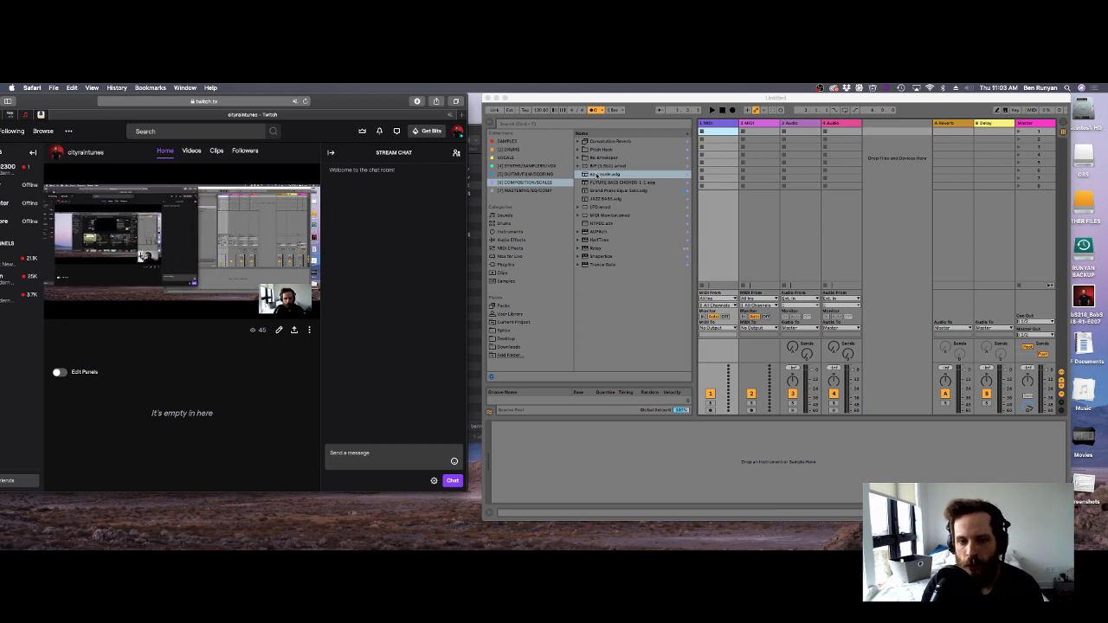
# In Live, load Analog on the first MIDI track and insert the scale rack from the composition collection before it.
pyautogui.click(529, 167)
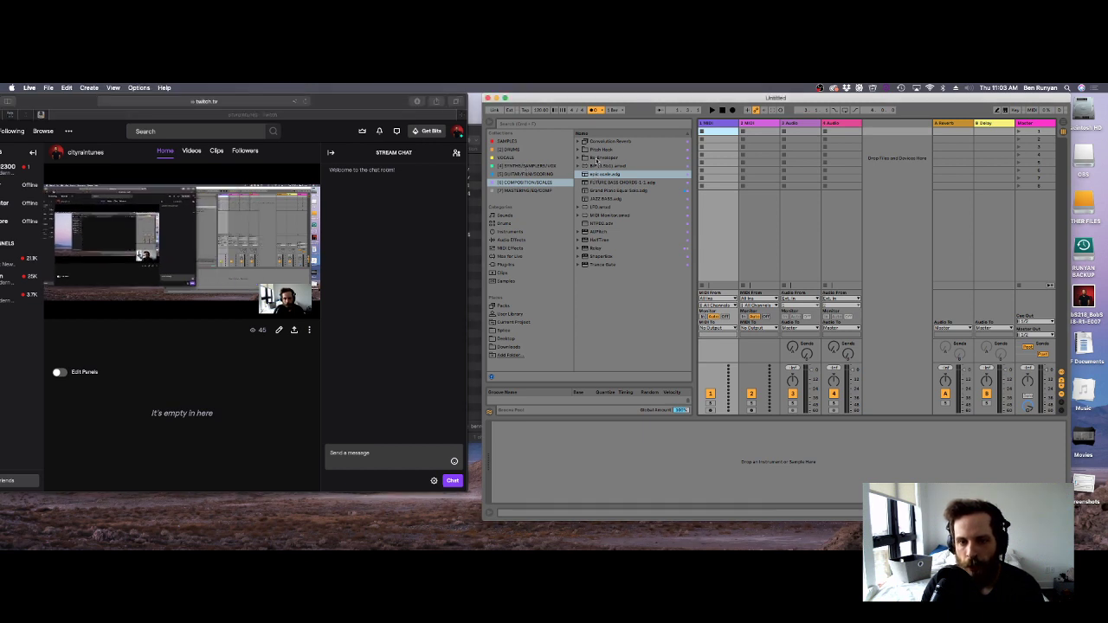
pyautogui.click(529, 166)
pyautogui.doubleClick(614, 142)
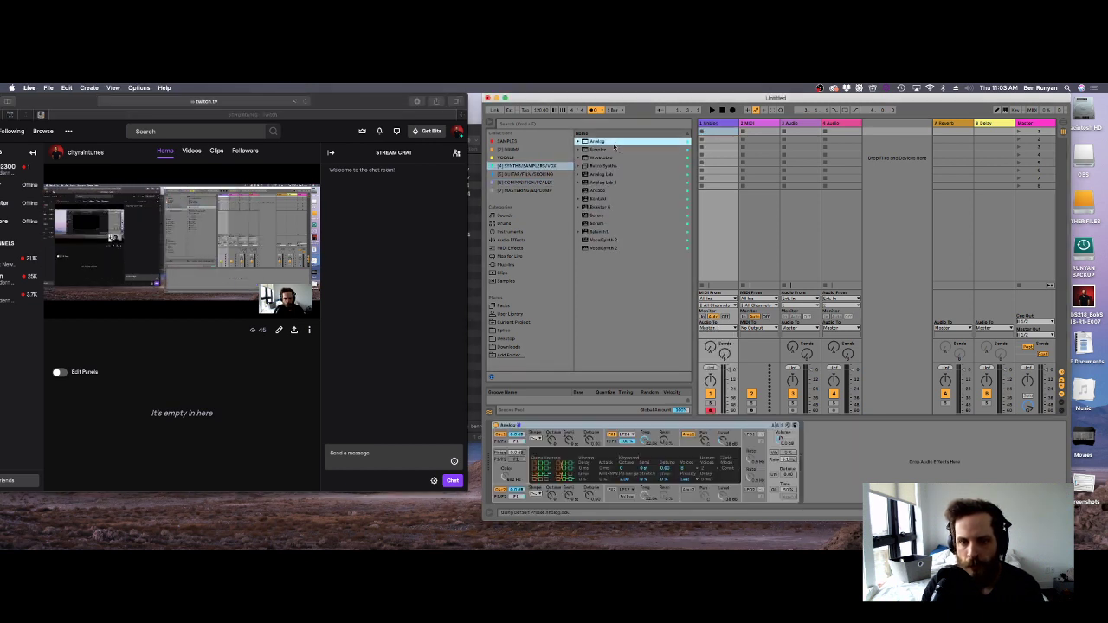
pyautogui.click(530, 182)
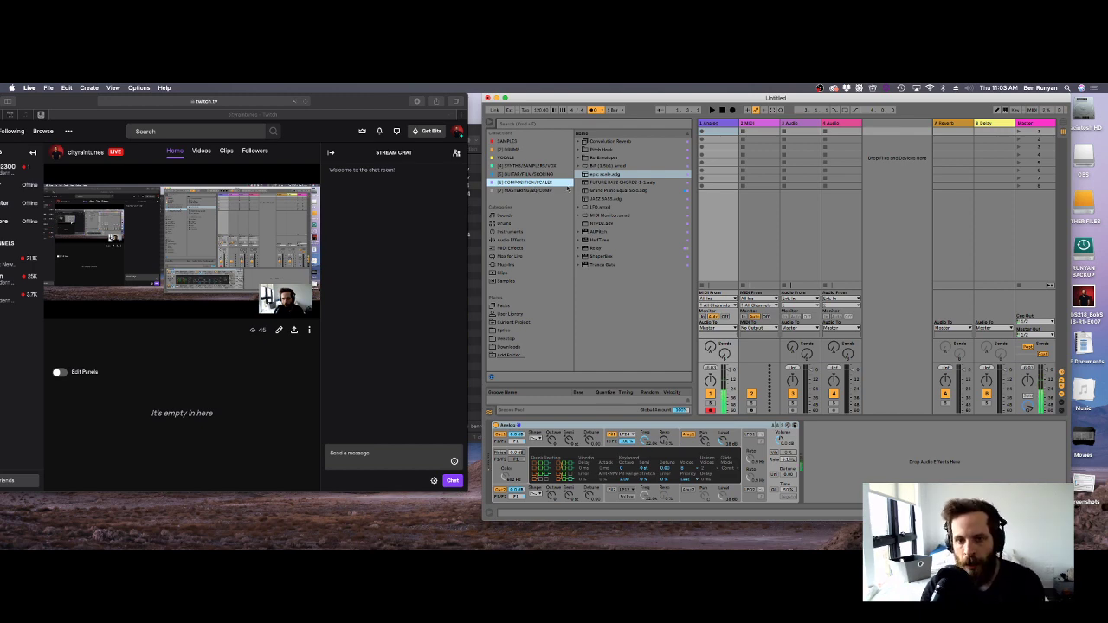
pyautogui.moveTo(597, 174); pyautogui.dragTo(610, 446)
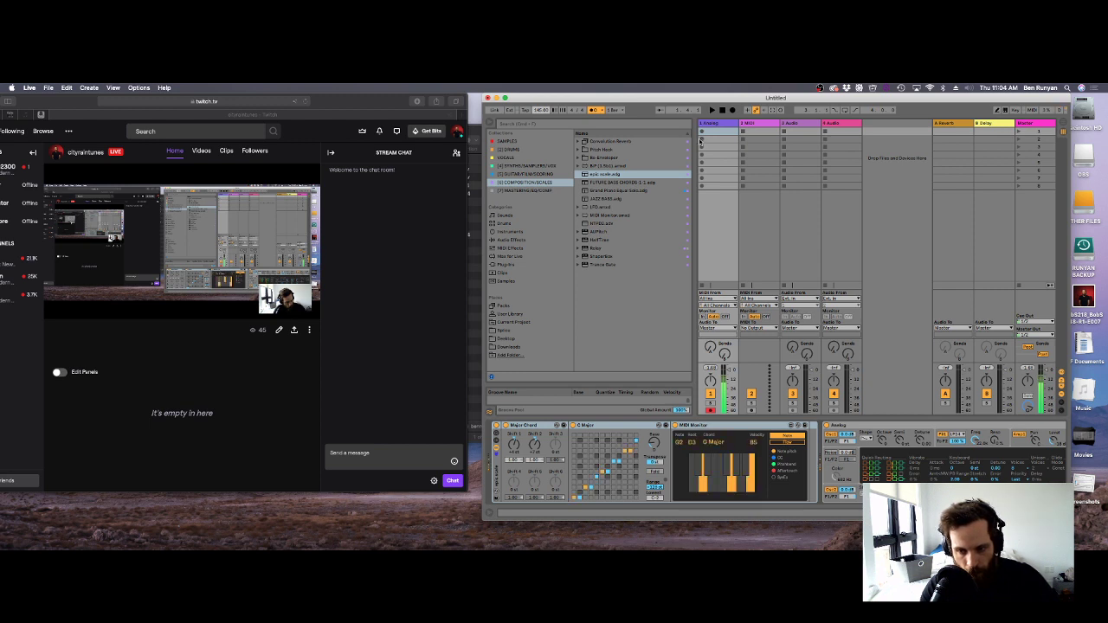
# Record MIDI clips in the first and third slots of the Analog track, and open the third-slot clip's notes.
pyautogui.click(705, 132)
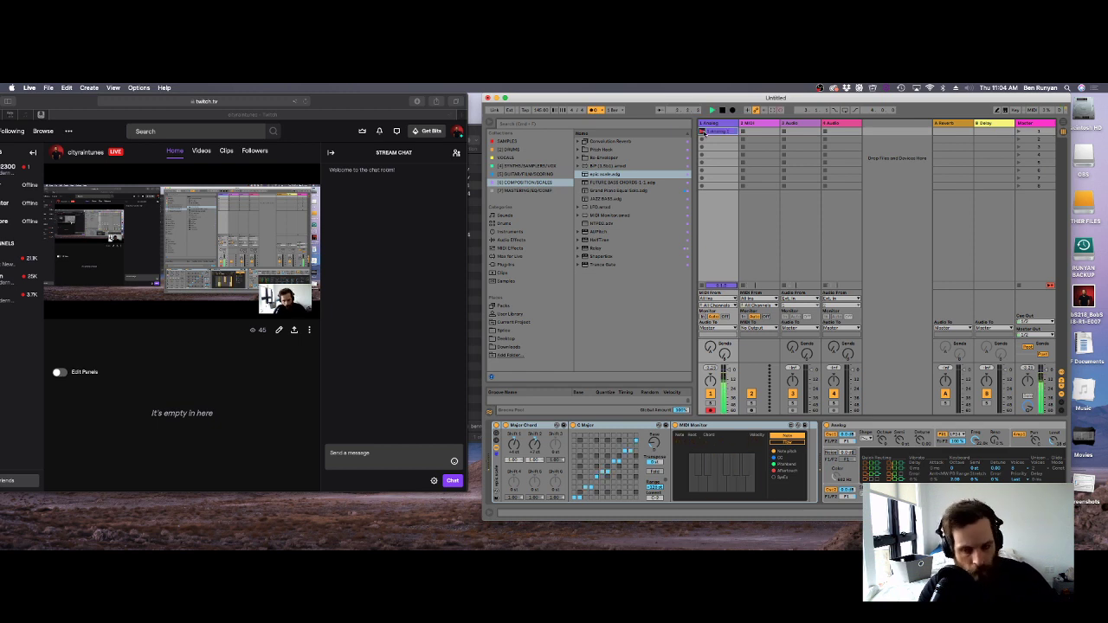
pyautogui.click(703, 148)
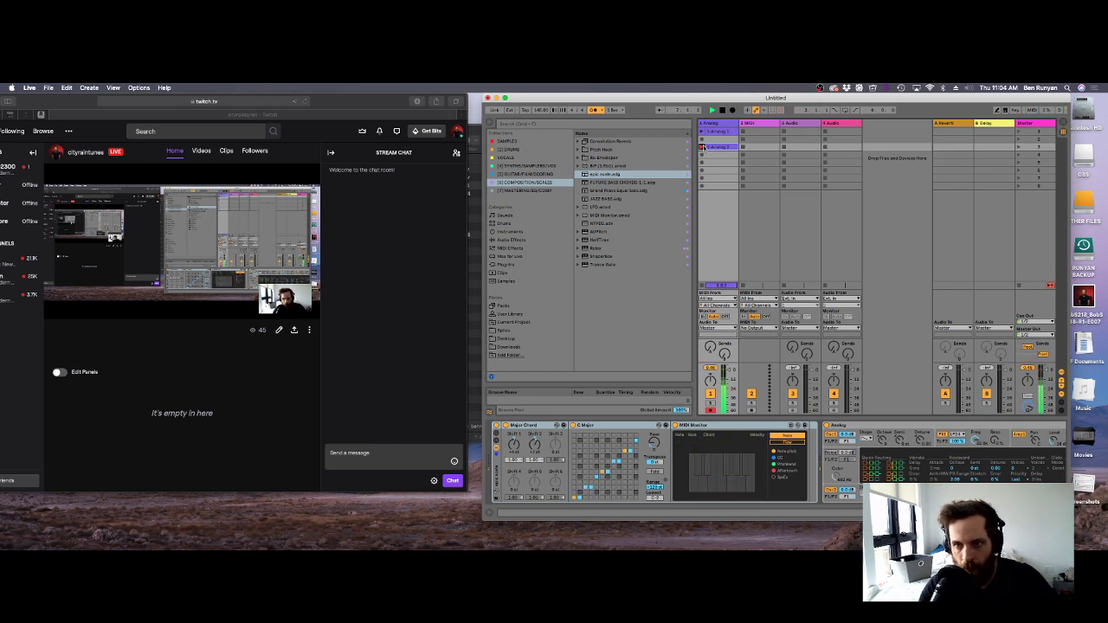
pyautogui.click(713, 148)
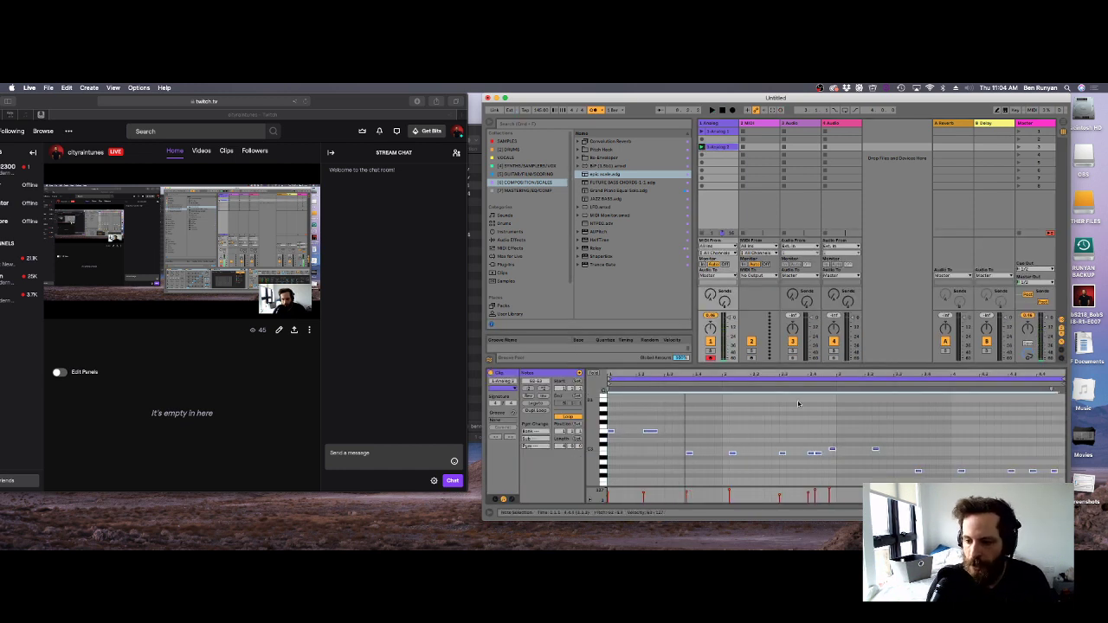
# Stop playback, move the higher note just before bar 3 onto the start of bar 3, and check it by playing.
pyautogui.press('space')
pyautogui.click(838, 439)
pyautogui.moveTo(833, 449); pyautogui.dragTo(840, 450)
pyautogui.press('space')
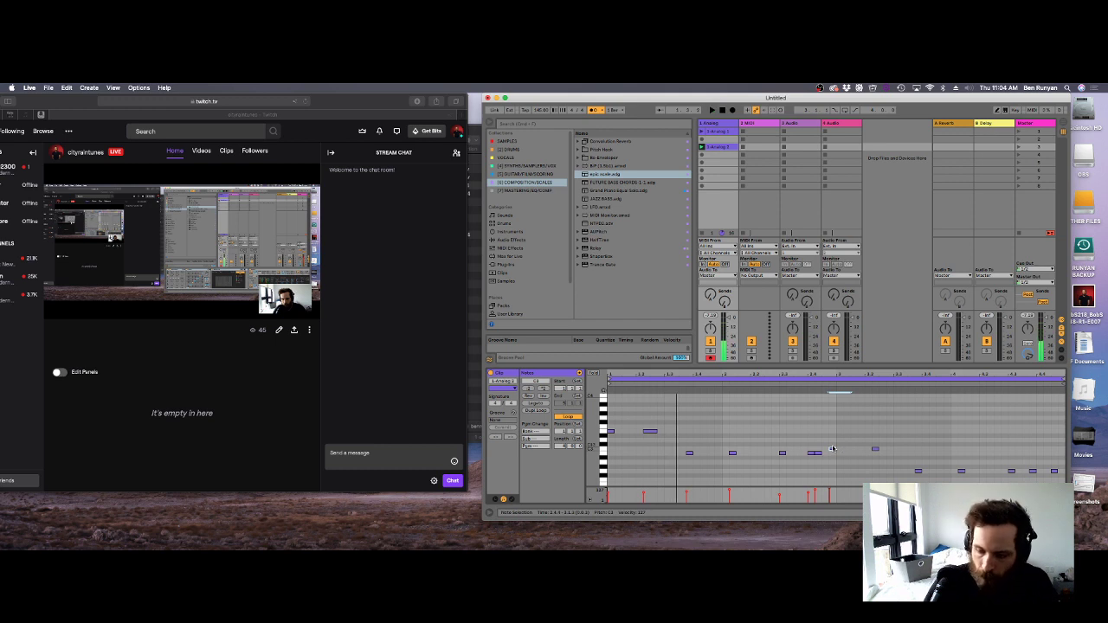
pyautogui.press('space')
pyautogui.press('space')
# Move the second and third notes of bar 1 one grid step later and play the clip back.
pyautogui.moveTo(655, 449); pyautogui.dragTo(669, 407)
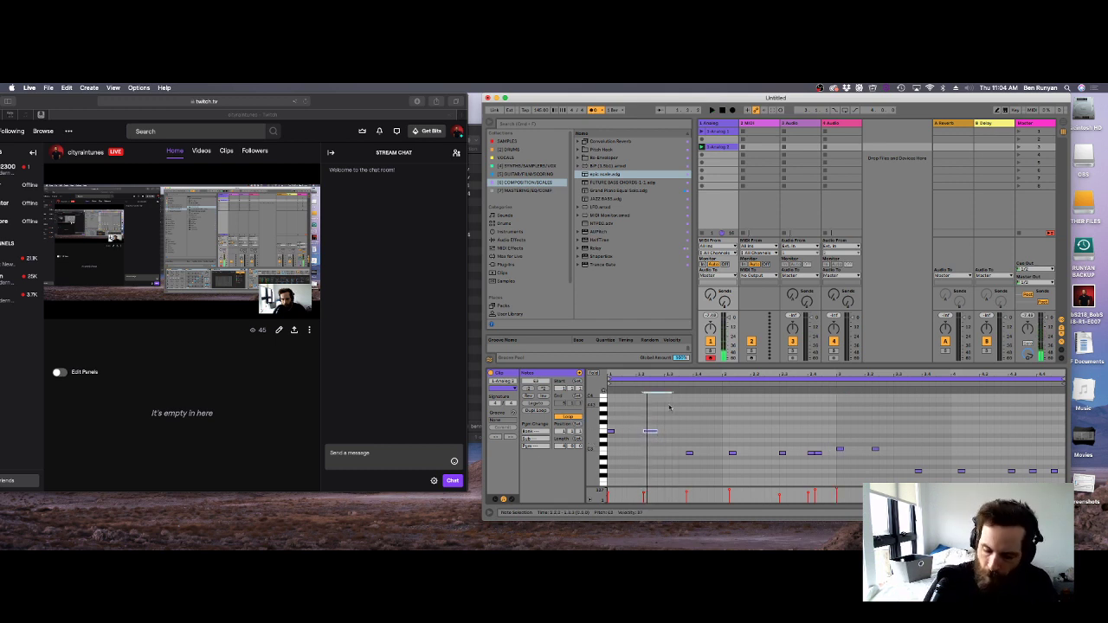
pyautogui.press('Right')
pyautogui.press('space')
pyautogui.press('space')
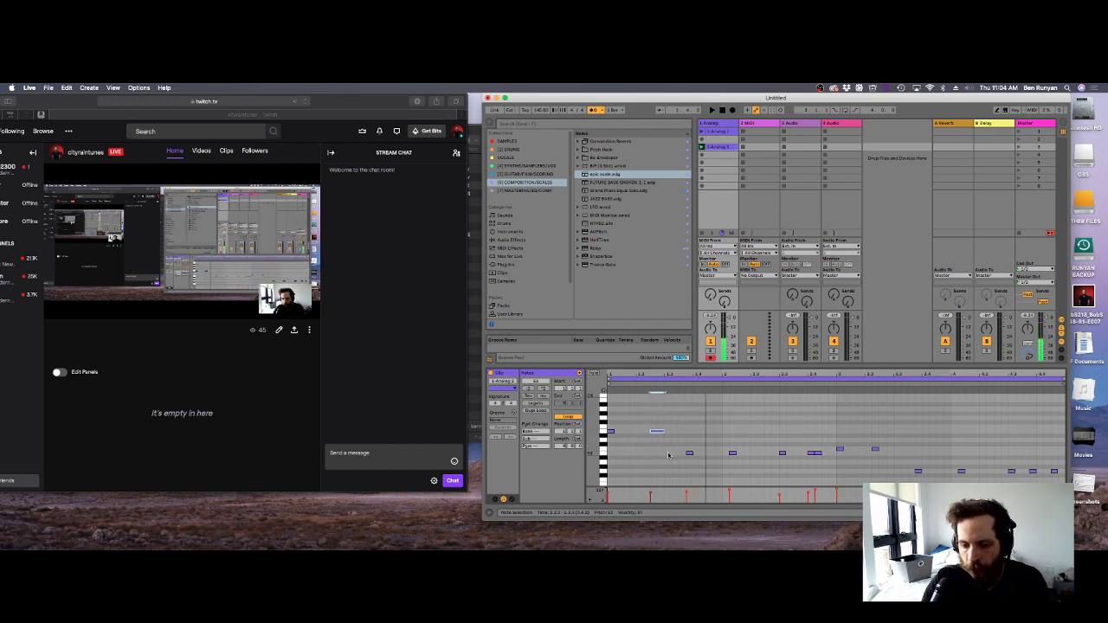
pyautogui.moveTo(668, 455); pyautogui.dragTo(706, 448)
pyautogui.press('space')
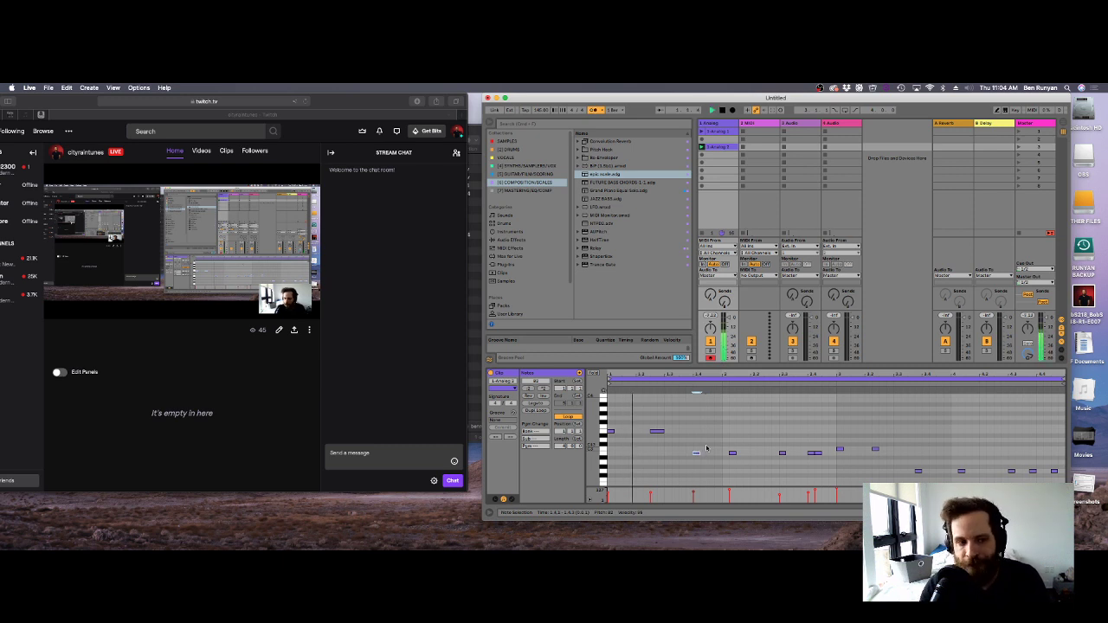
pyautogui.press('space')
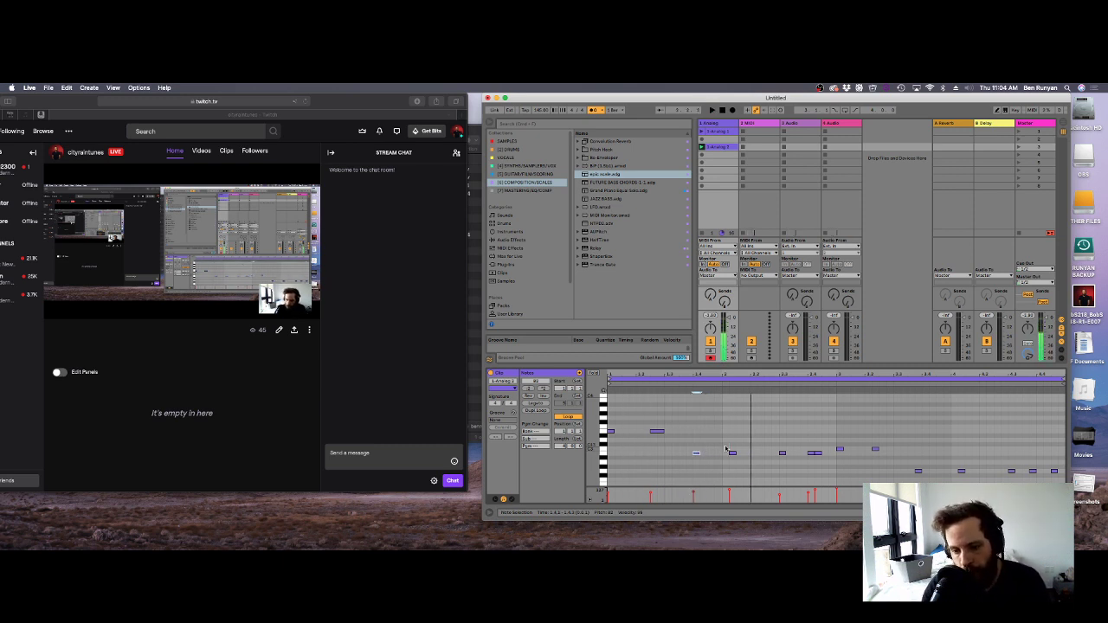
# Move the first and last notes of bar 2 one grid step later, playing the clip between changes.
pyautogui.moveTo(726, 448); pyautogui.dragTo(742, 460)
pyautogui.press('Right')
pyautogui.press('space')
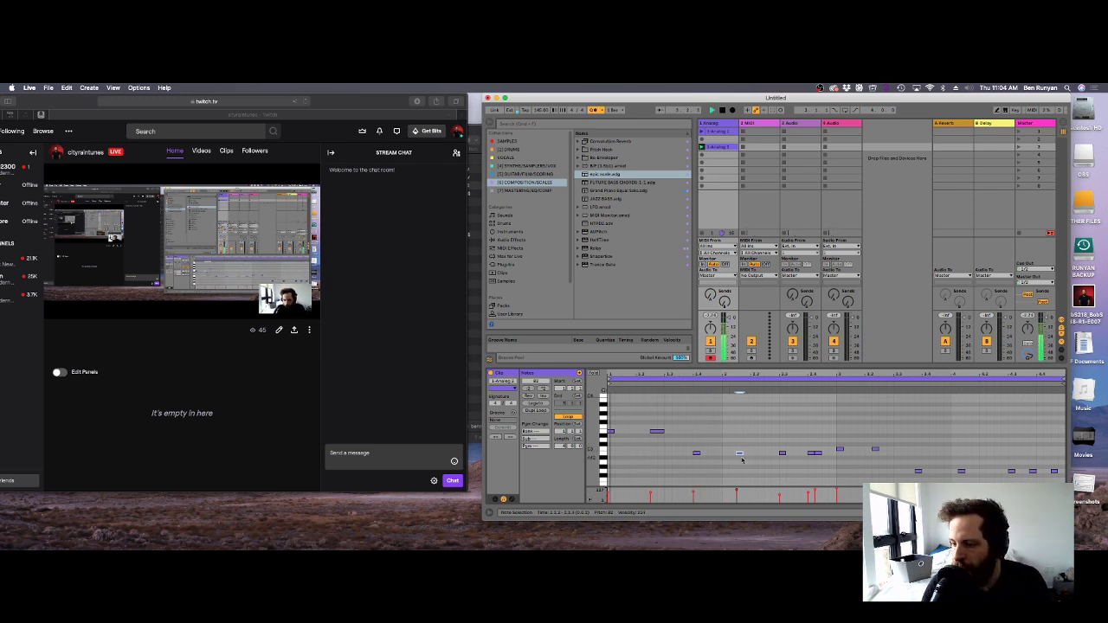
pyautogui.click(815, 452)
pyautogui.press('Right')
pyautogui.press('space')
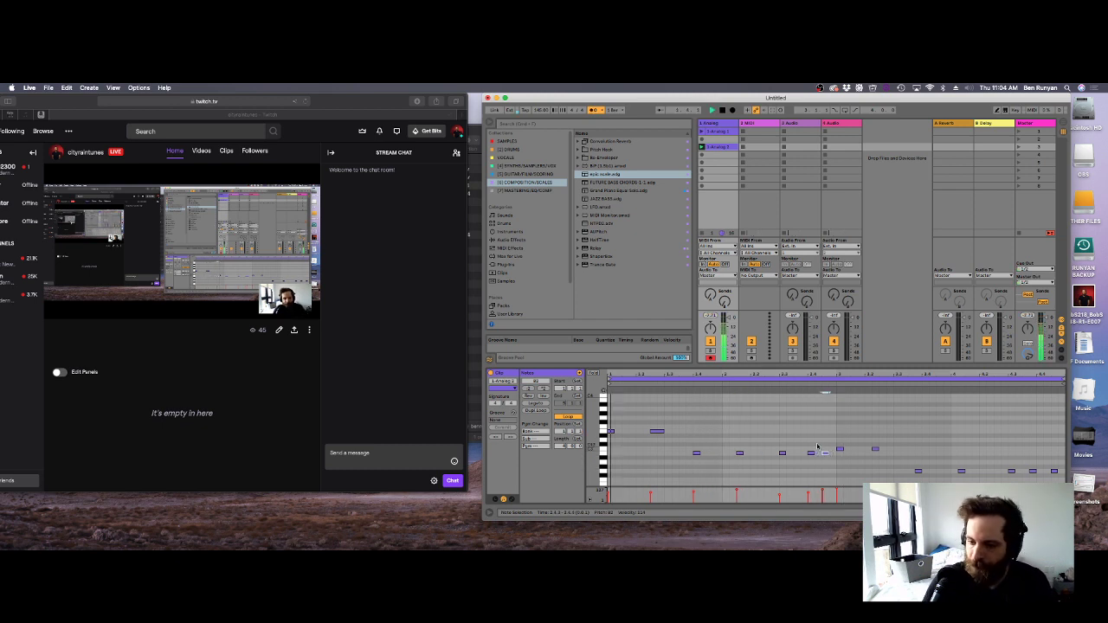
# Move the second and third notes of bar 3 and the first of bar 4 one grid step later, and bar 4's third note two steps.
pyautogui.click(856, 425)
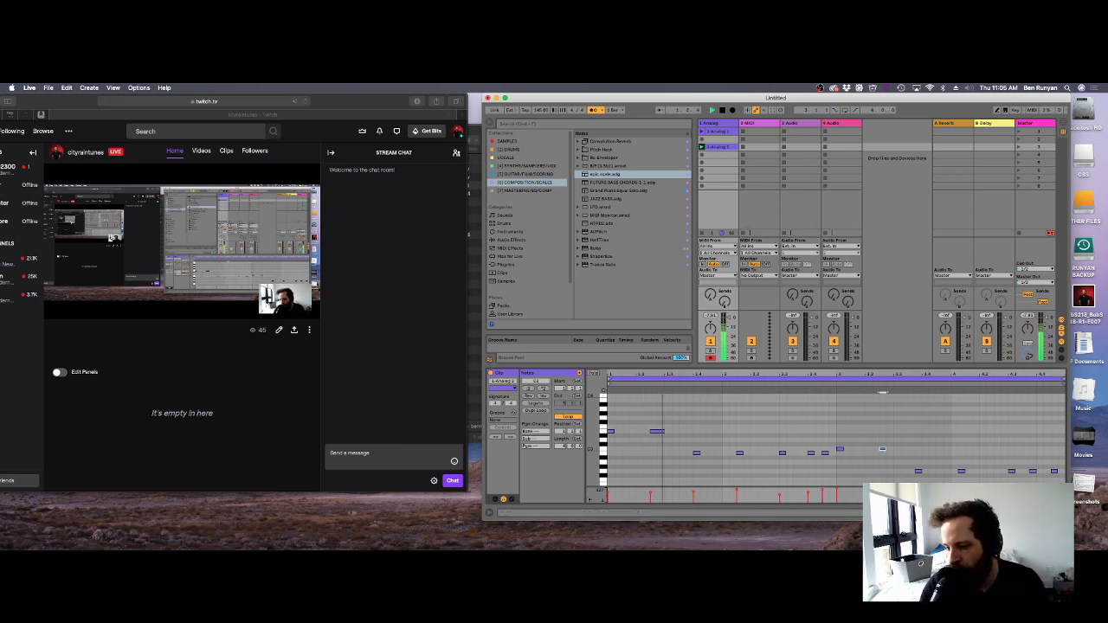
pyautogui.moveTo(909, 485); pyautogui.dragTo(901, 455)
pyautogui.press('Right')
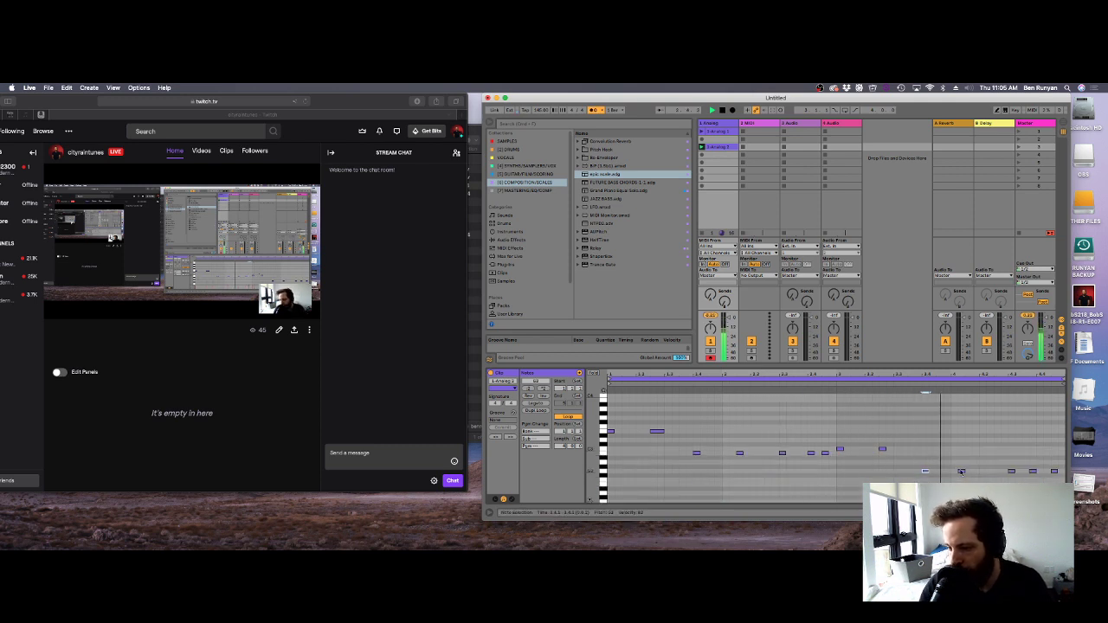
pyautogui.click(941, 479)
pyautogui.press('Right')
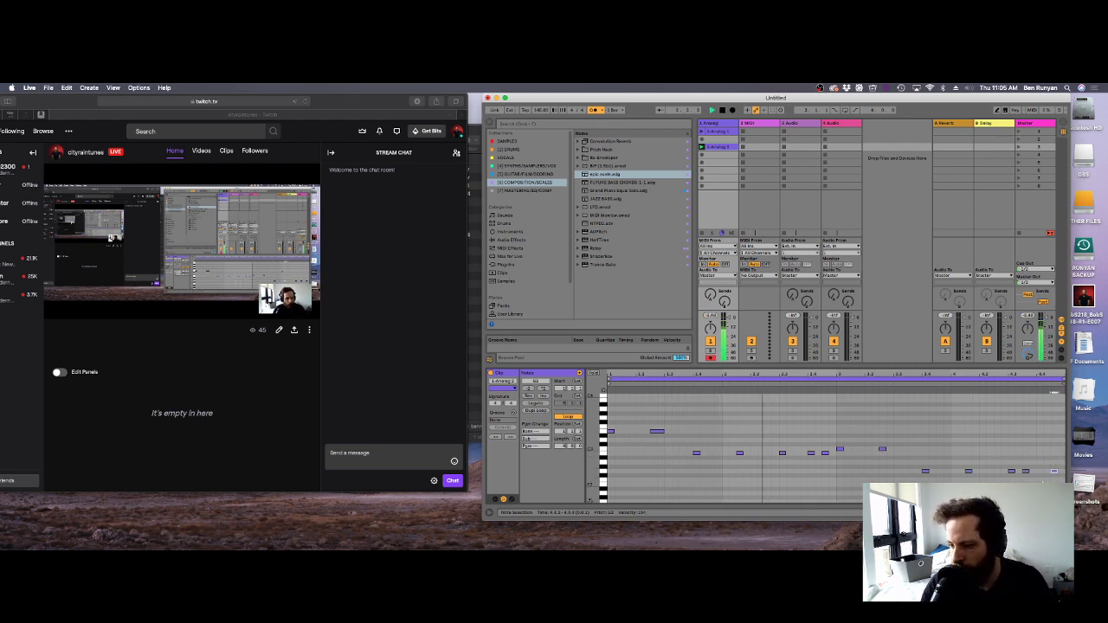
pyautogui.moveTo(1025, 472); pyautogui.dragTo(1039, 472)
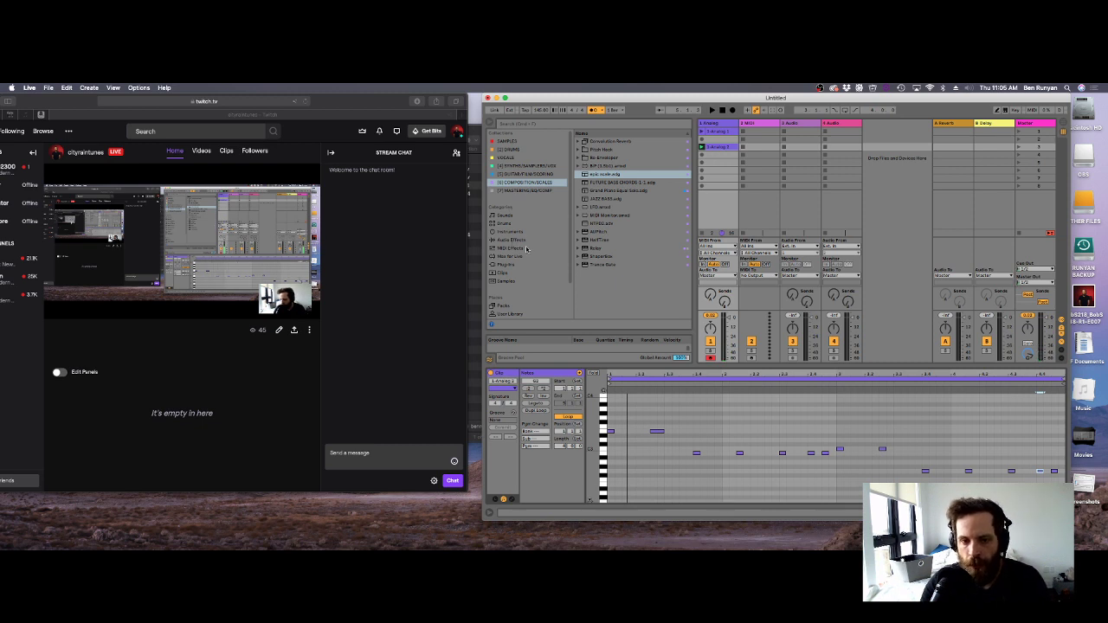
# Replace Analog on the first track with Serum from the synth collection, then close the Serum plug-in window.
pyautogui.click(513, 167)
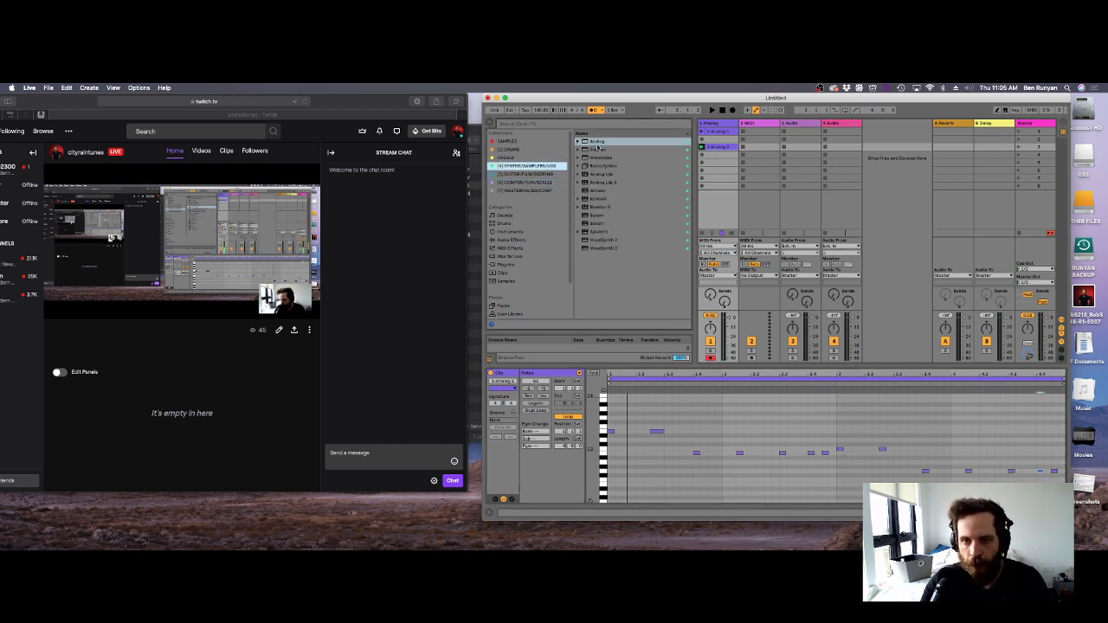
pyautogui.doubleClick(596, 217)
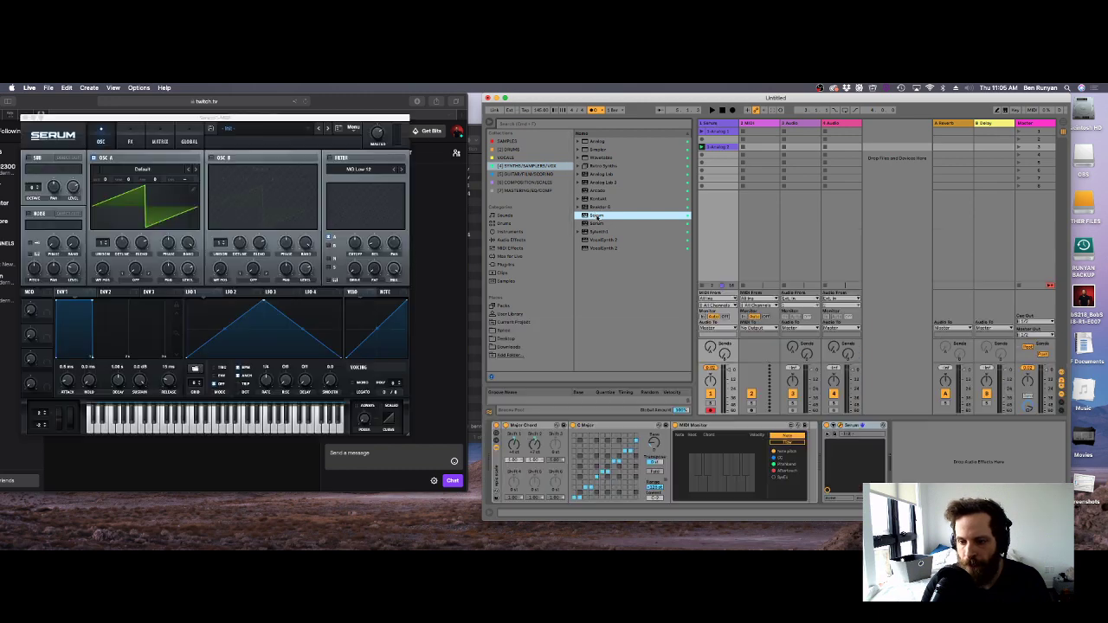
pyautogui.moveTo(291, 126); pyautogui.dragTo(863, 109)
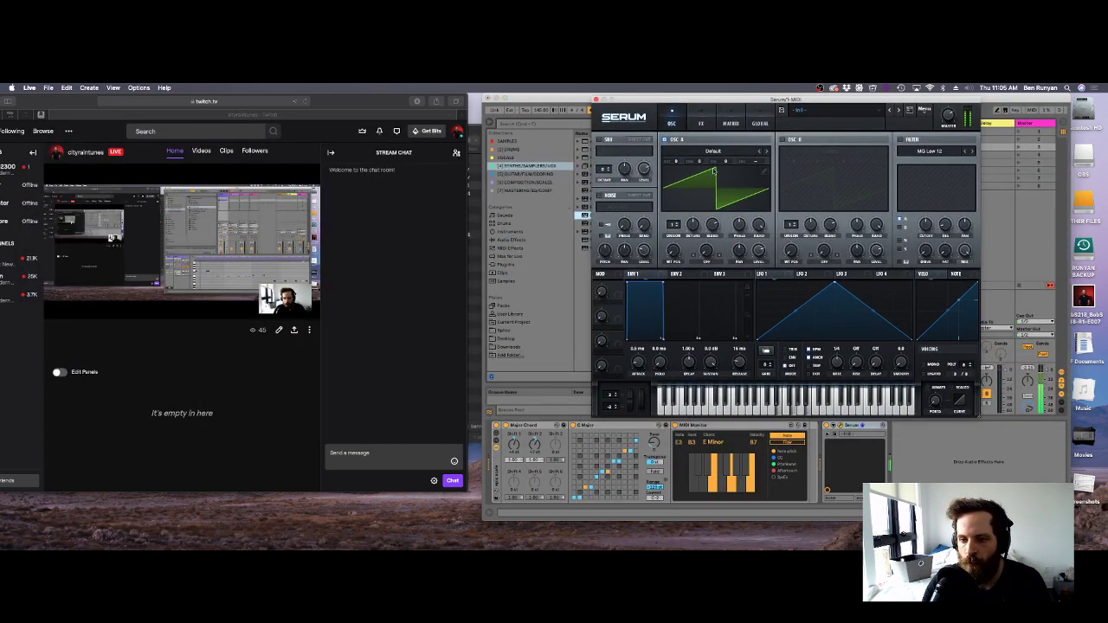
pyautogui.click(598, 102)
# Reopen the third-slot clip and lengthen the three notes of bar 1 and the first note of bar 2 to one beat each.
pyautogui.doubleClick(711, 147)
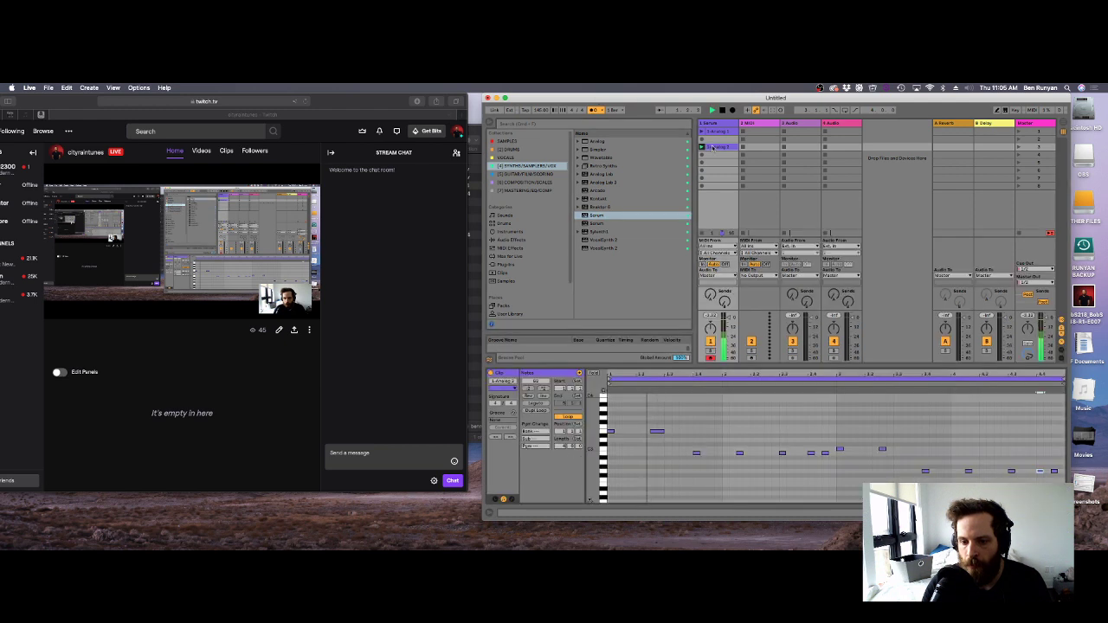
pyautogui.press('super+a')
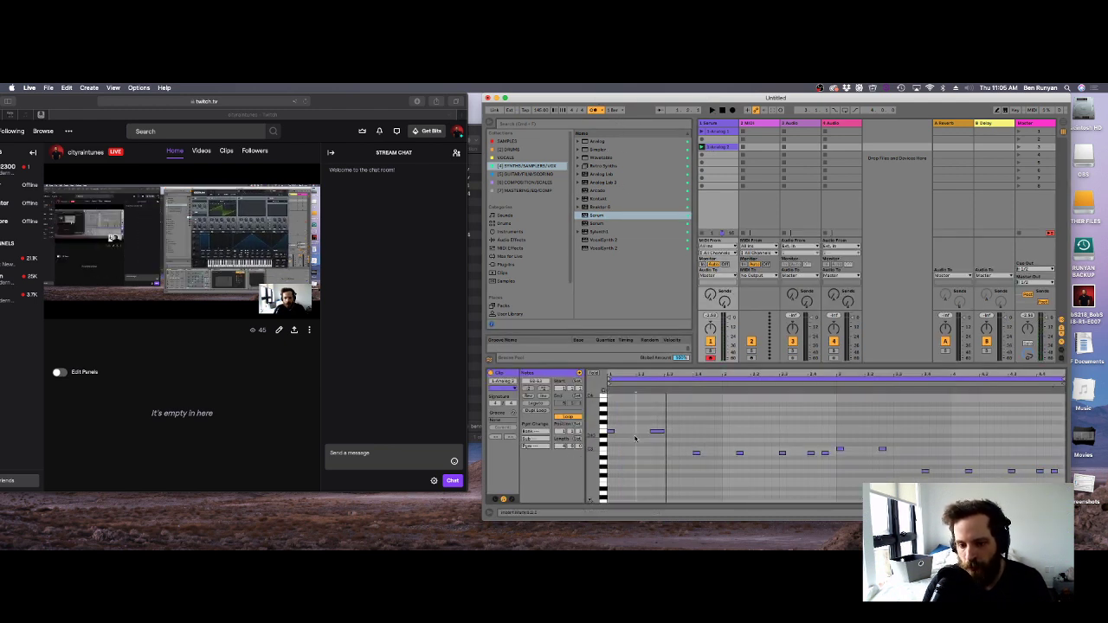
pyautogui.moveTo(614, 431); pyautogui.dragTo(722, 452)
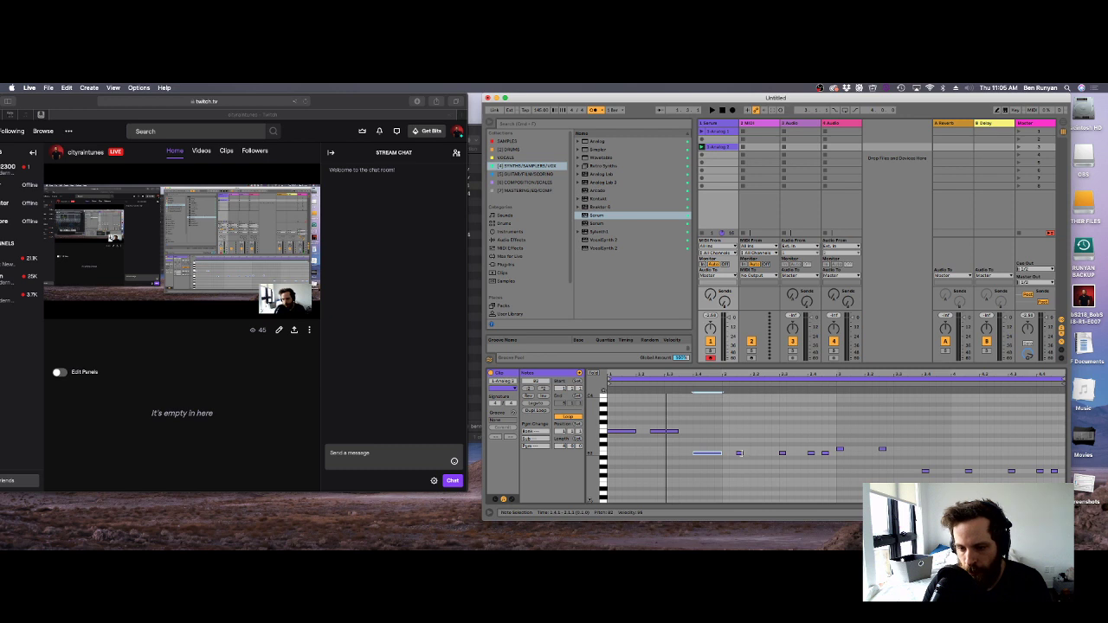
pyautogui.doubleClick(739, 452)
pyautogui.press('space')
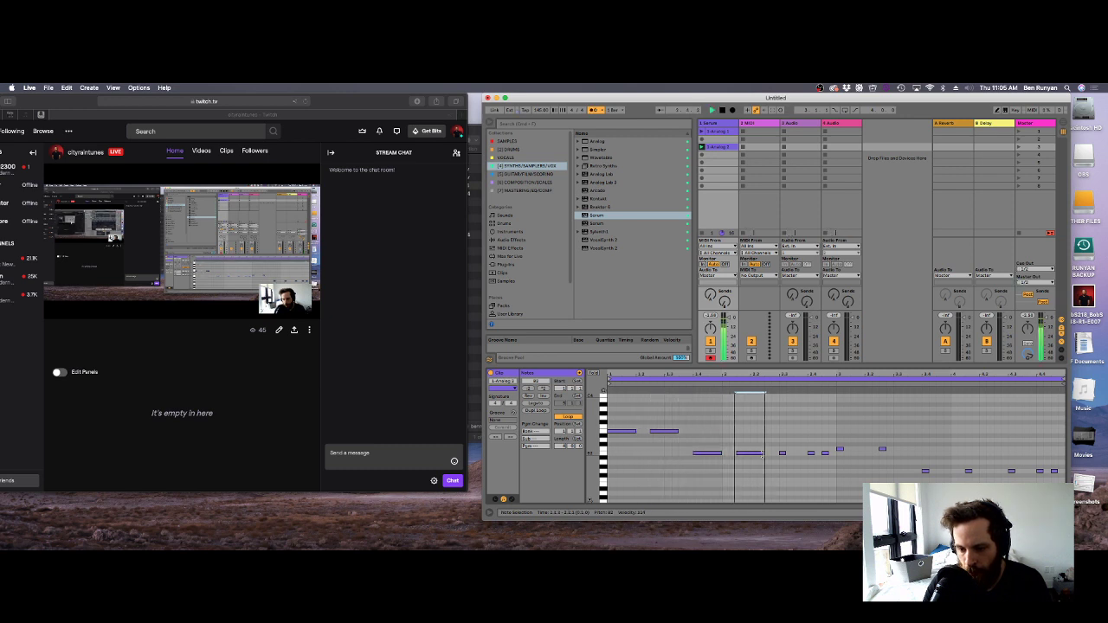
# Lengthen the remaining short notes in bars 2 to 4 to narrow the gaps between them, playing the clip along the way.
pyautogui.moveTo(762, 454); pyautogui.dragTo(865, 449)
pyautogui.press('space')
pyautogui.press('space')
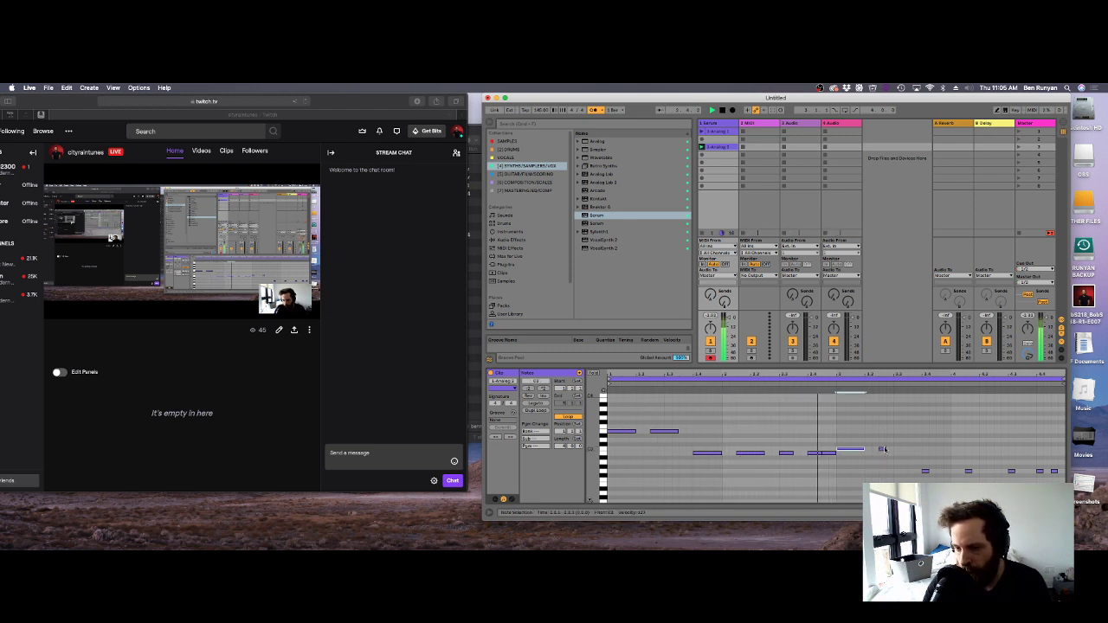
pyautogui.click(883, 448)
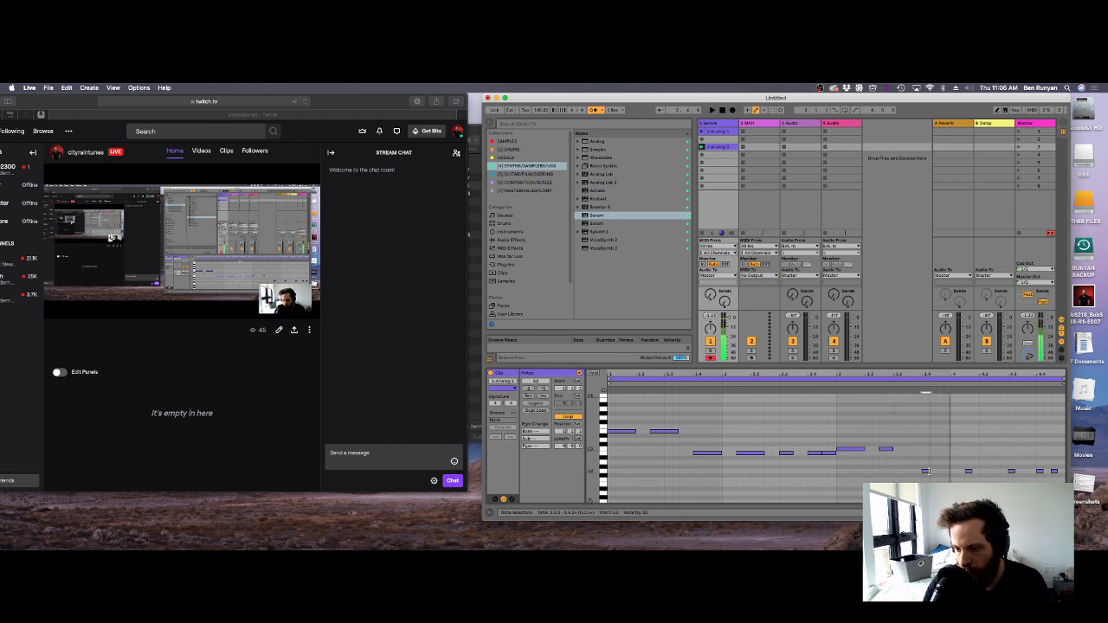
pyautogui.moveTo(926, 471); pyautogui.dragTo(1030, 471)
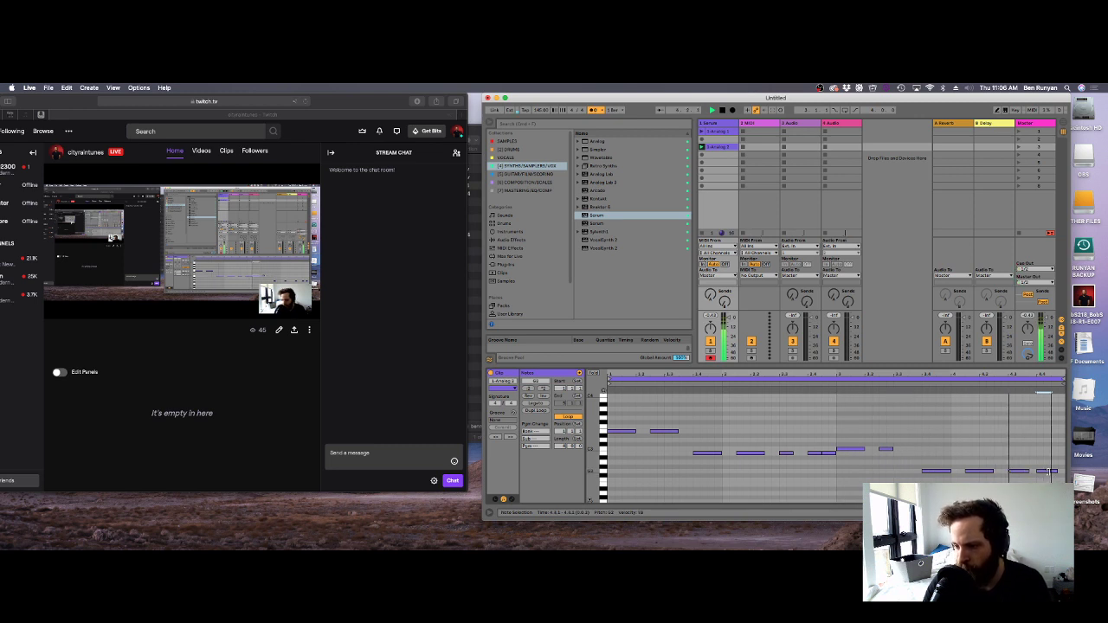
# Extend the clip's last note to the end of bar 4 and lower the short note before it by one semitone.
pyautogui.moveTo(1036, 471); pyautogui.dragTo(1063, 471)
pyautogui.press('space')
pyautogui.click(1043, 471)
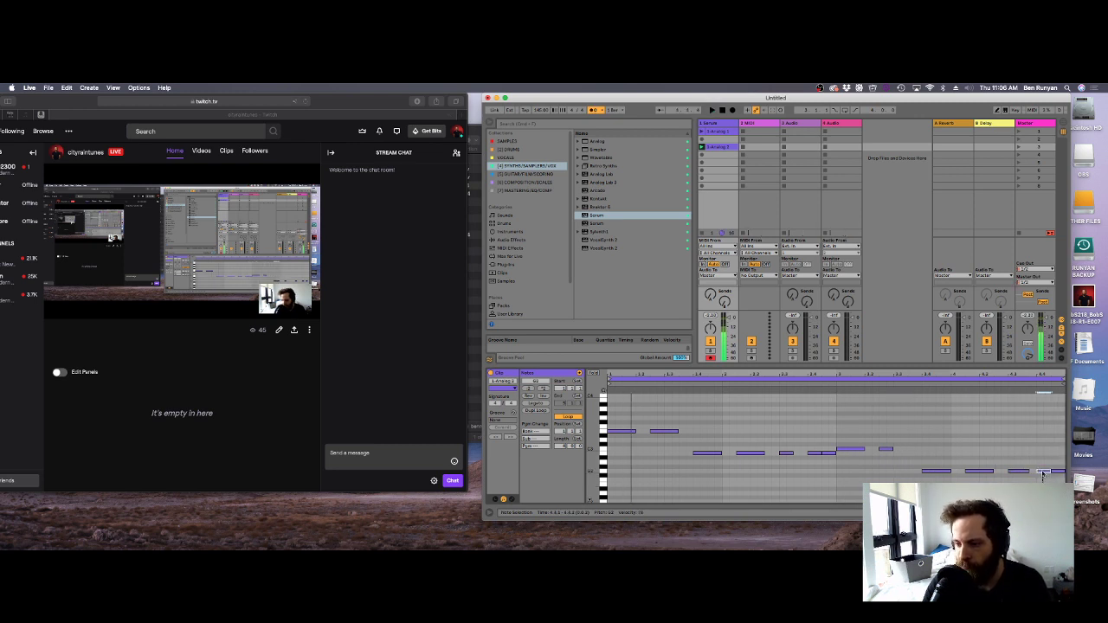
pyautogui.press('Down')
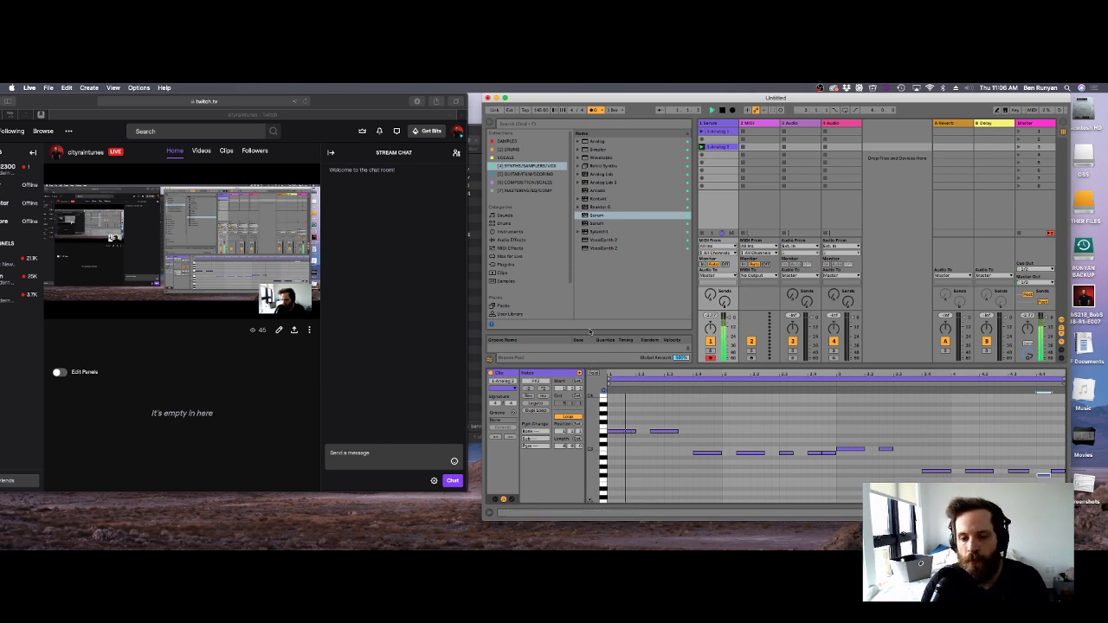
# Open Serum on the first track, raise oscillator A's unison voices, and enable oscillator B at -1 octave with more unison voices.
pyautogui.click(716, 124)
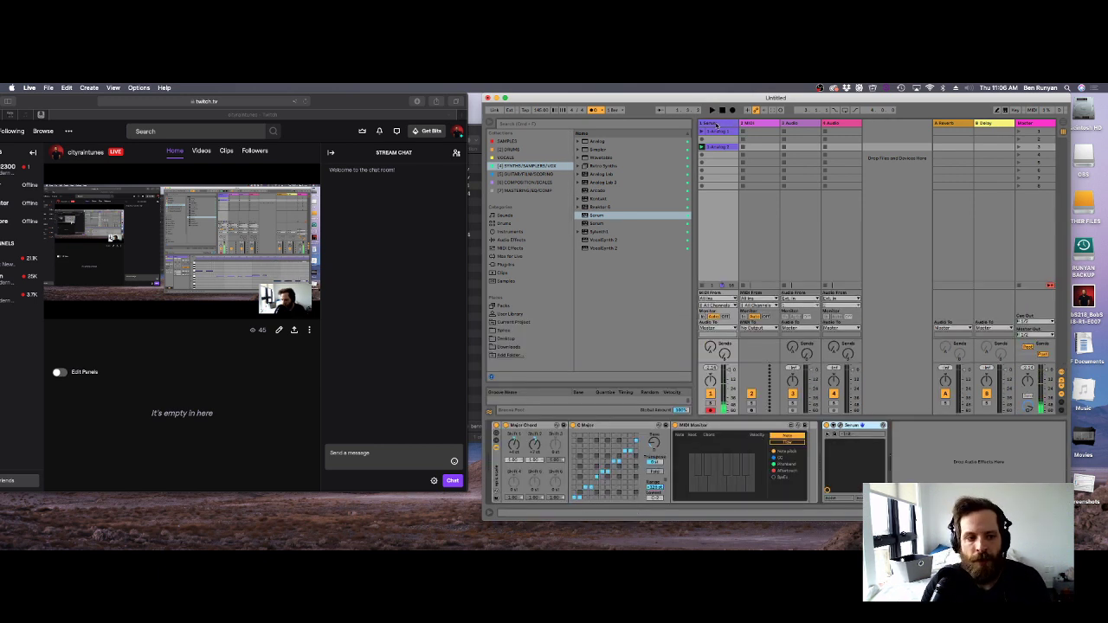
pyautogui.click(839, 425)
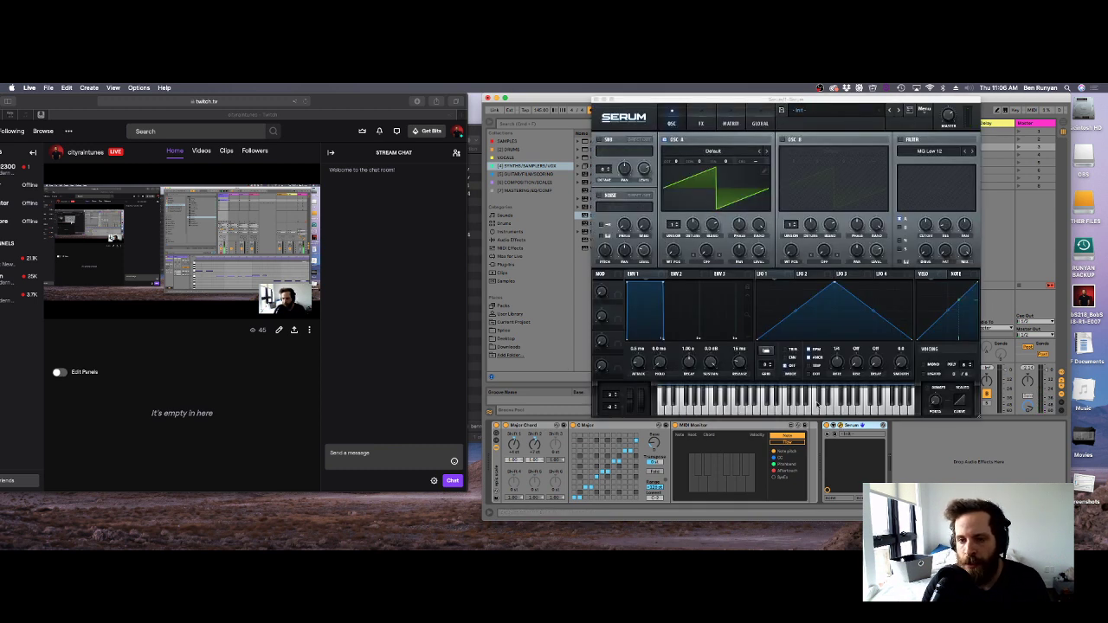
pyautogui.moveTo(673, 225)
pyautogui.mouseDown()
pyautogui.moveTo(673, 214)
pyautogui.moveTo(674, 225)
pyautogui.mouseUp()
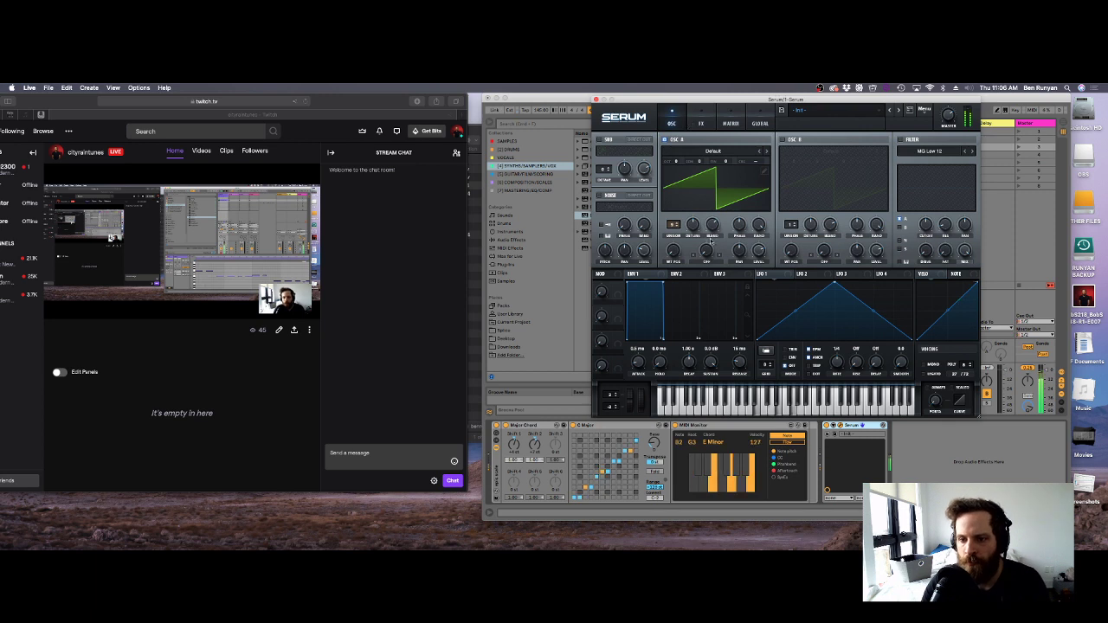
pyautogui.click(783, 140)
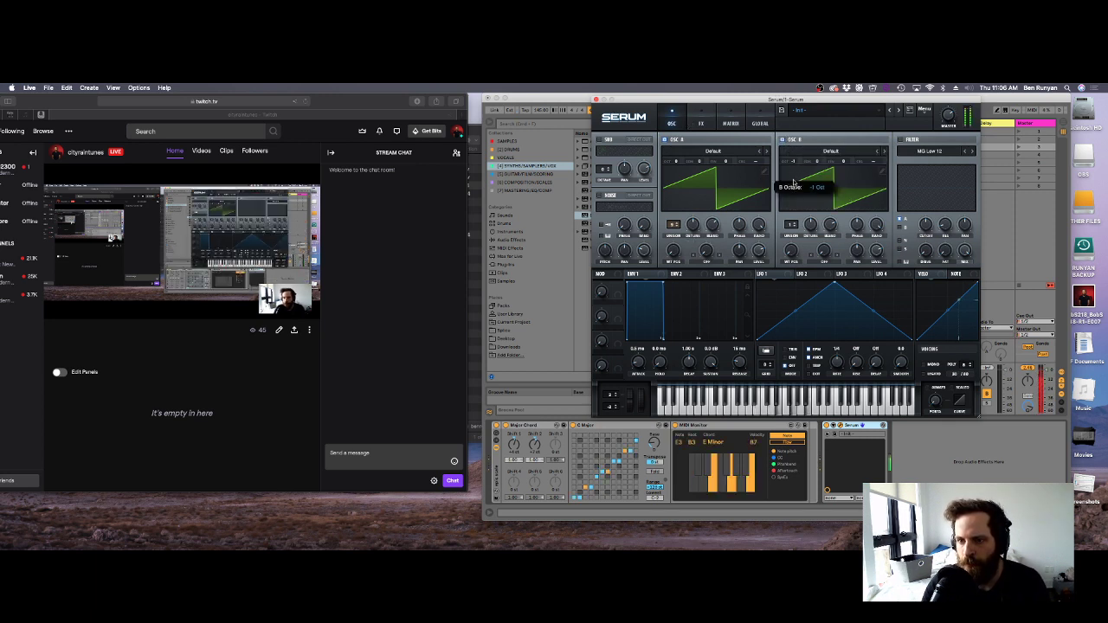
pyautogui.moveTo(791, 226); pyautogui.dragTo(813, 230)
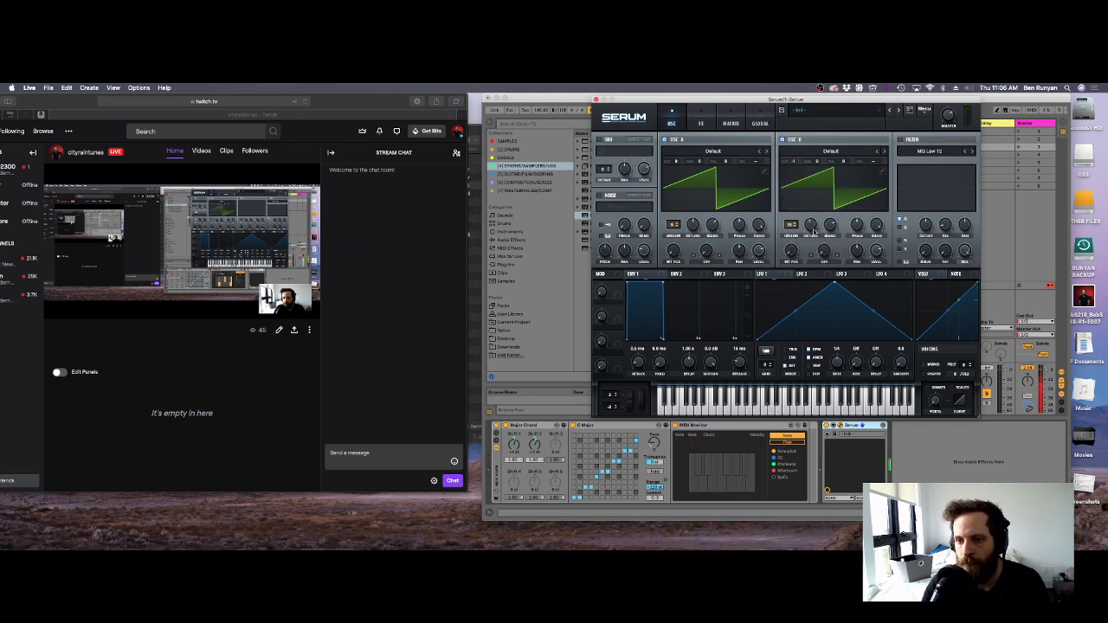
# Enable Hyper/Dimension in Serum's effects and adjust its Hyper wet level and unison voices.
pyautogui.click(701, 123)
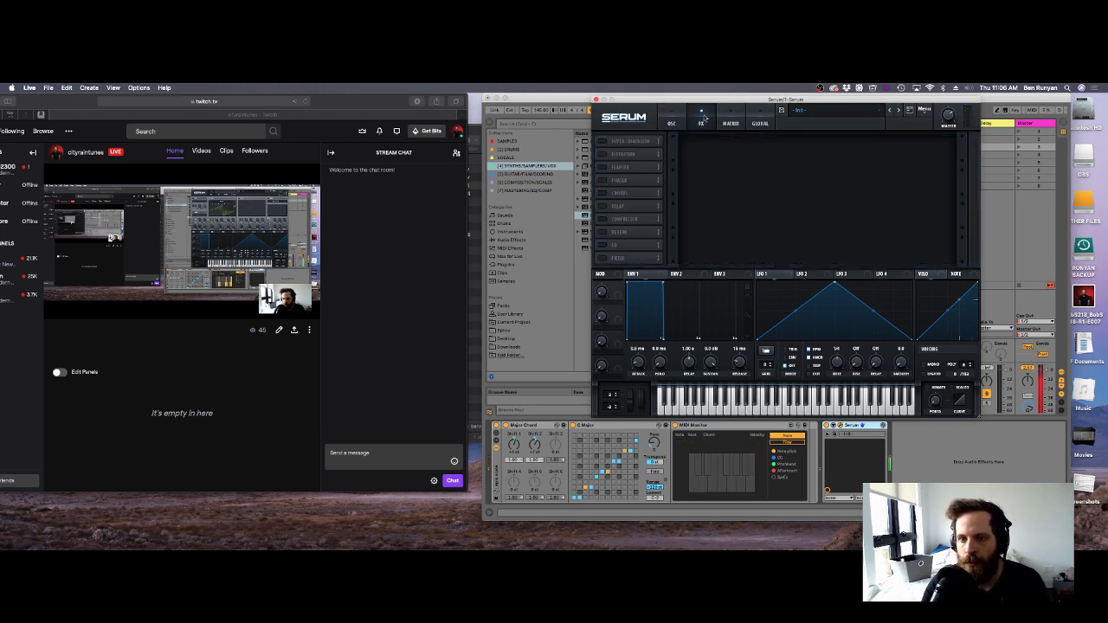
pyautogui.click(603, 141)
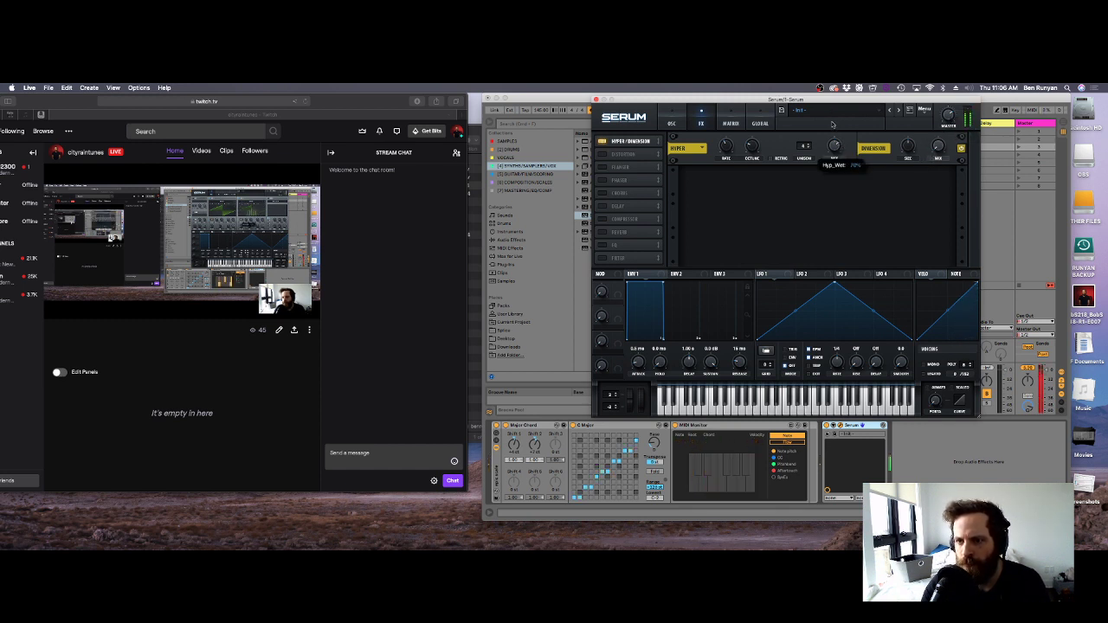
pyautogui.moveTo(802, 145)
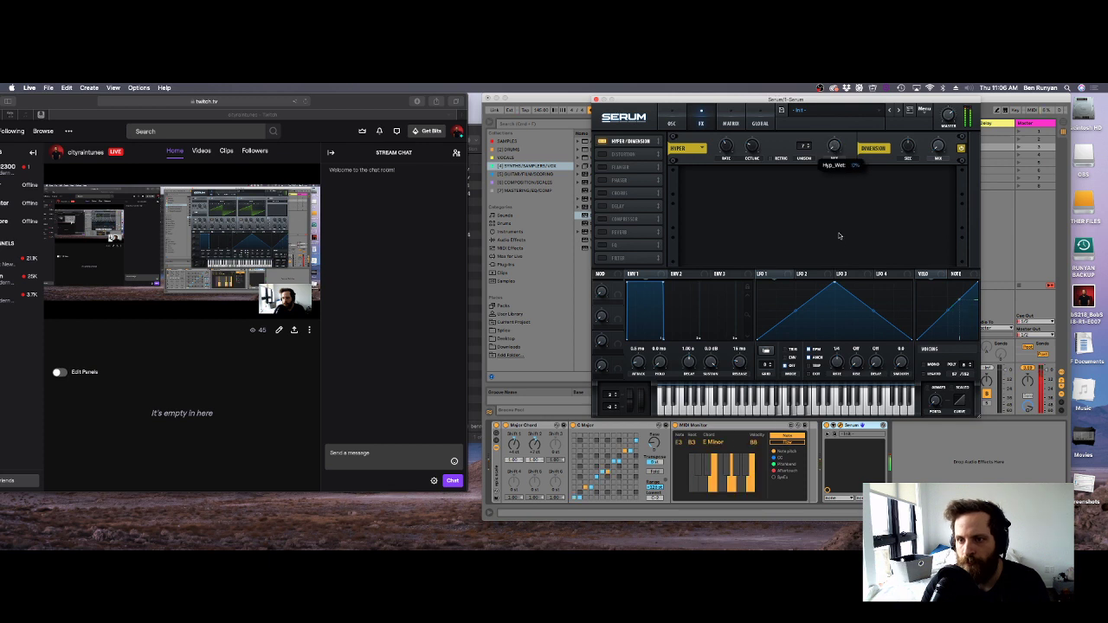
# Add a multiband compressor, an EQ and a reverb to Serum's effects chain.
pyautogui.click(604, 219)
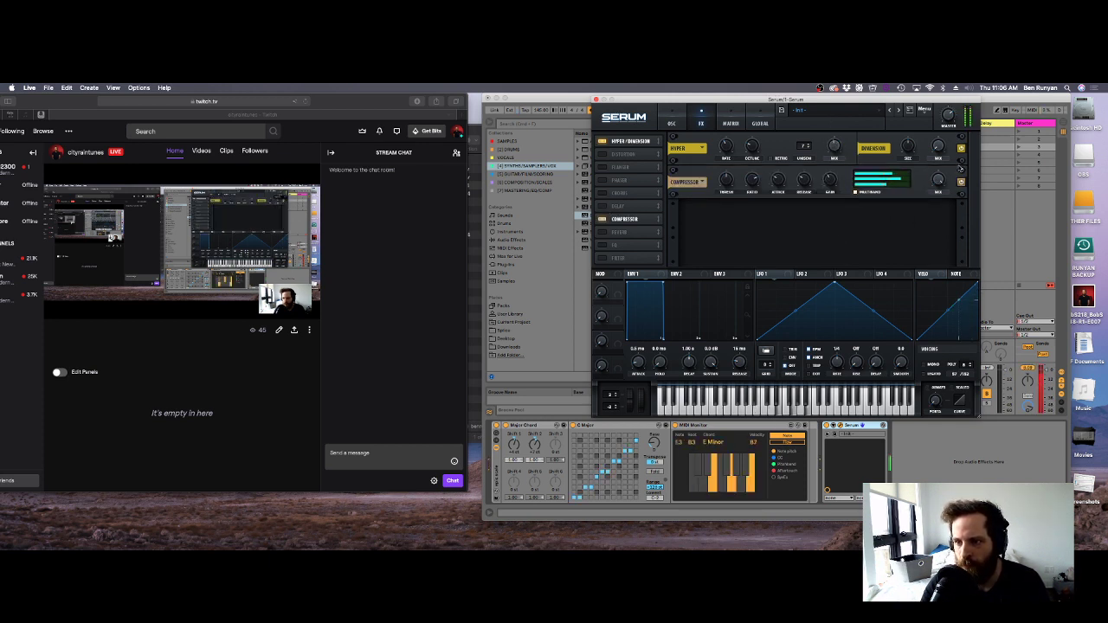
pyautogui.moveTo(948, 119)
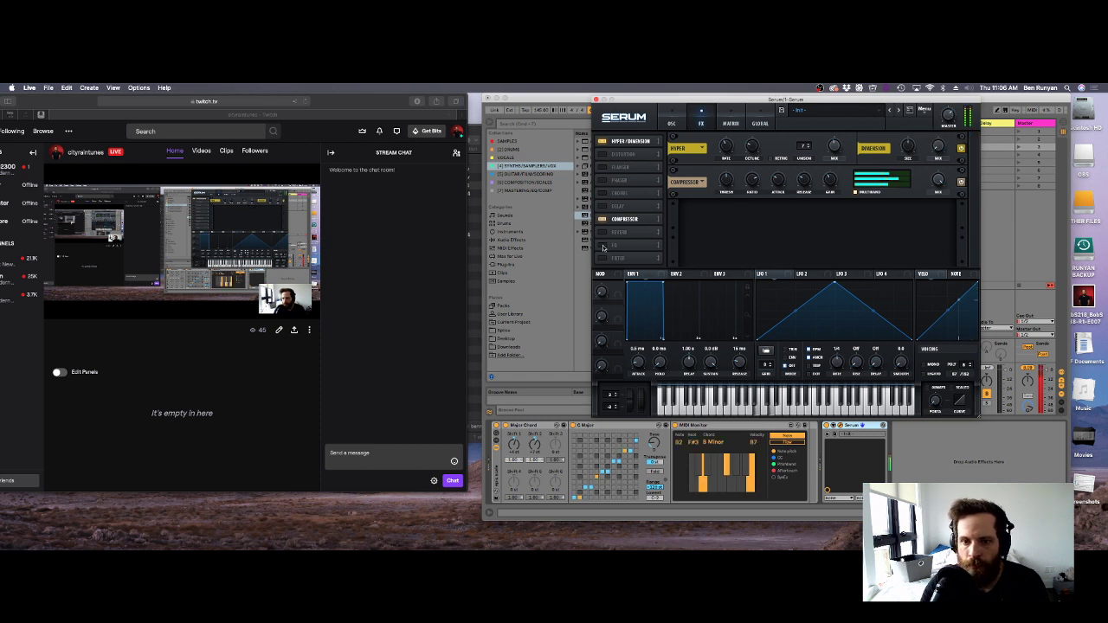
pyautogui.click(603, 245)
pyautogui.moveTo(907, 224)
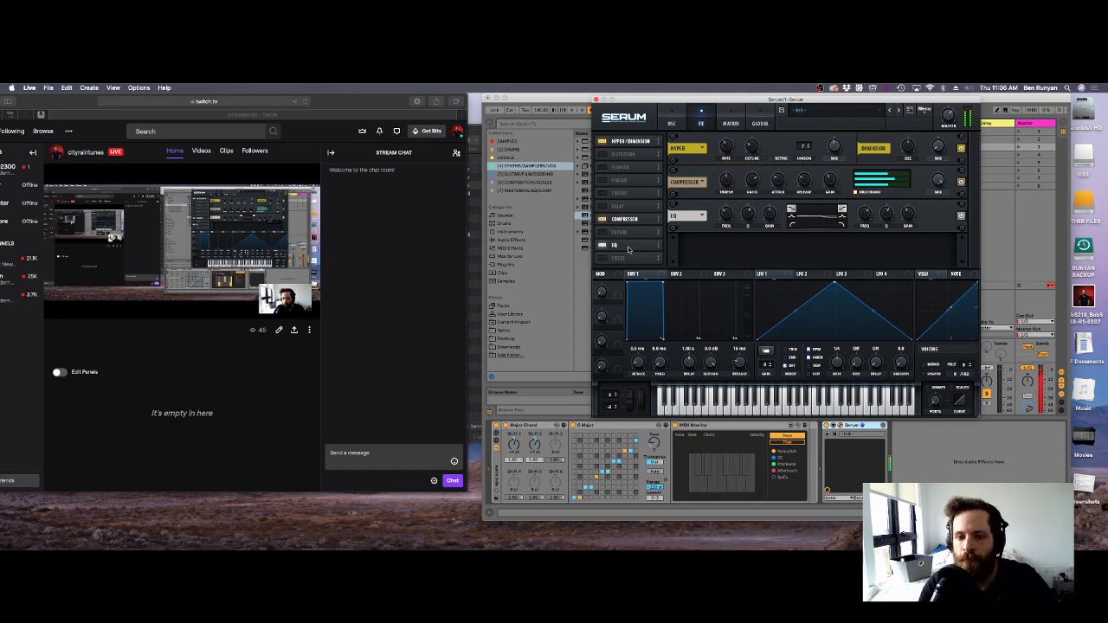
pyautogui.click(602, 231)
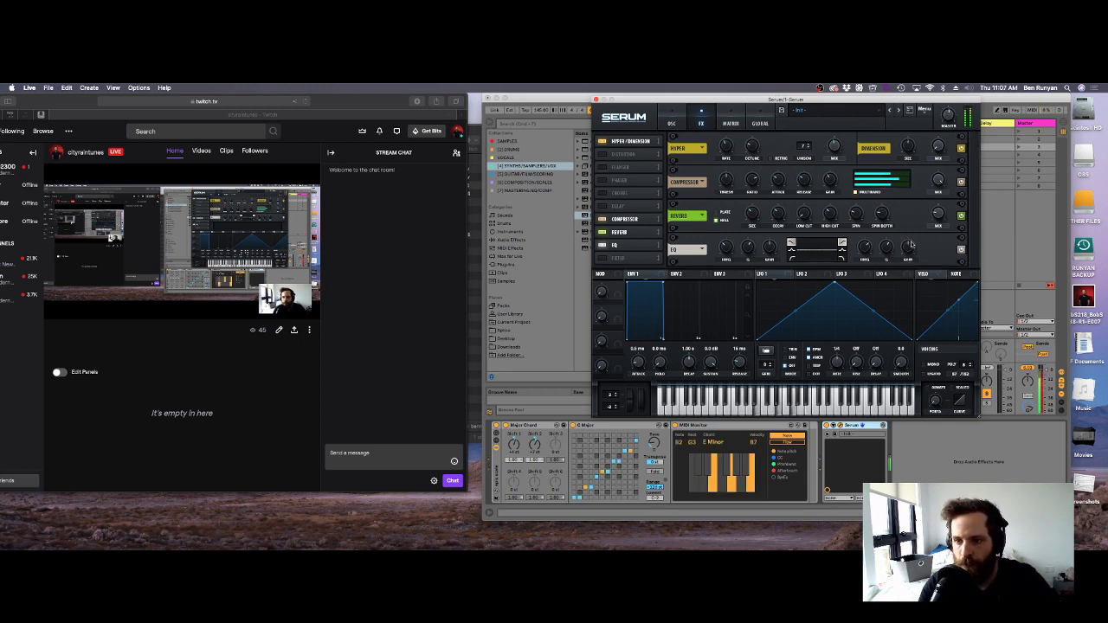
# Enable Serum's filter on the oscillator page, set its type to MG Low 24, and close the plug-in window.
pyautogui.click(681, 119)
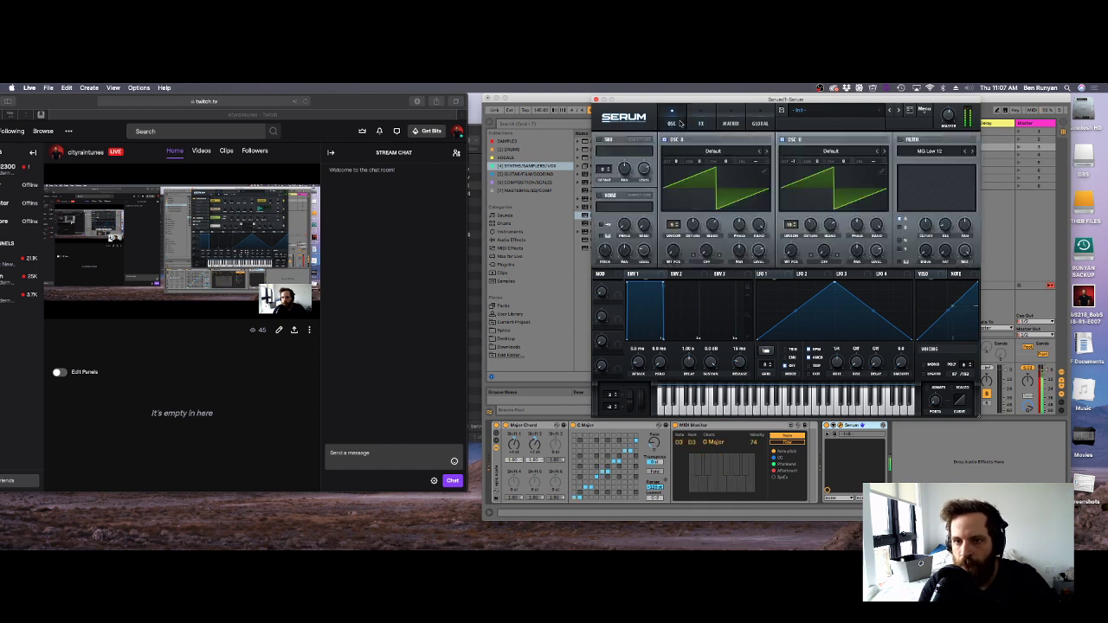
pyautogui.click(919, 152)
pyautogui.click(899, 139)
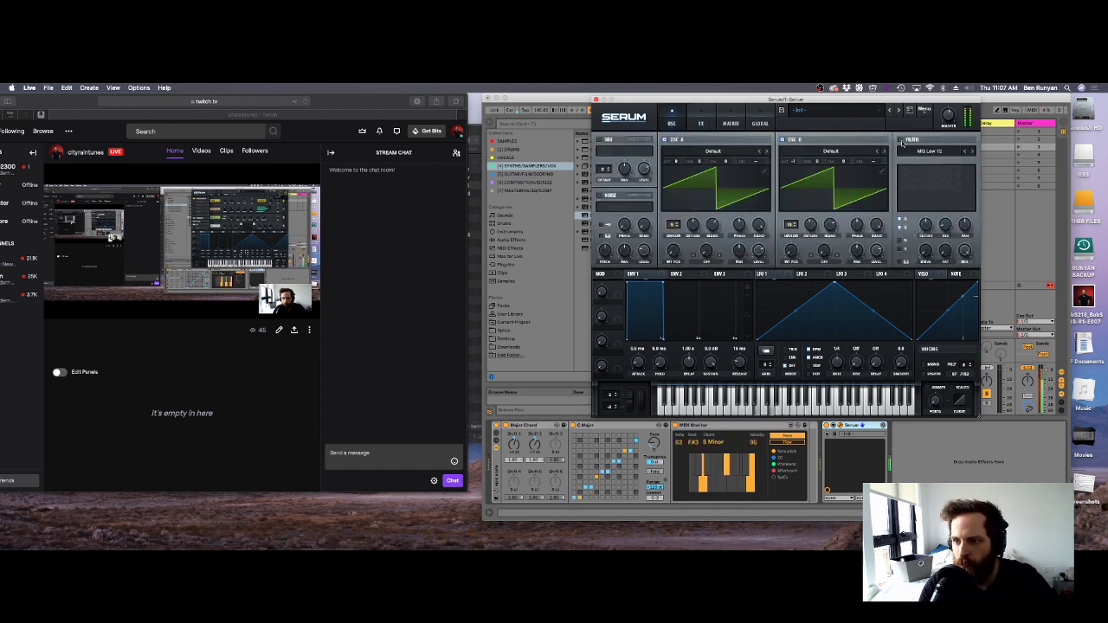
pyautogui.click(900, 139)
pyautogui.click(970, 151)
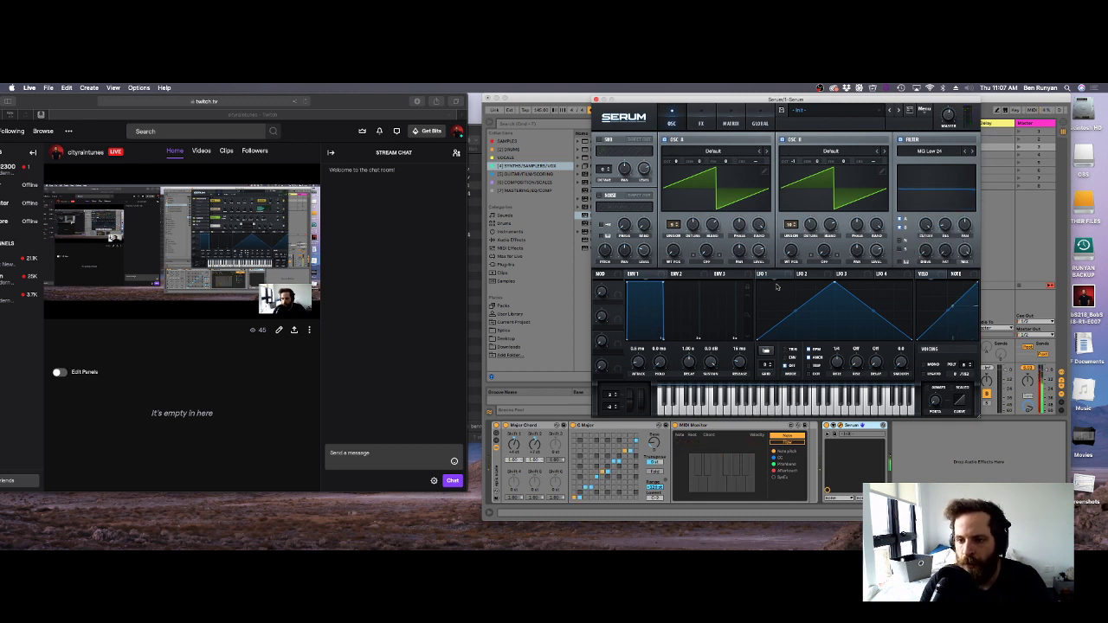
pyautogui.click(596, 100)
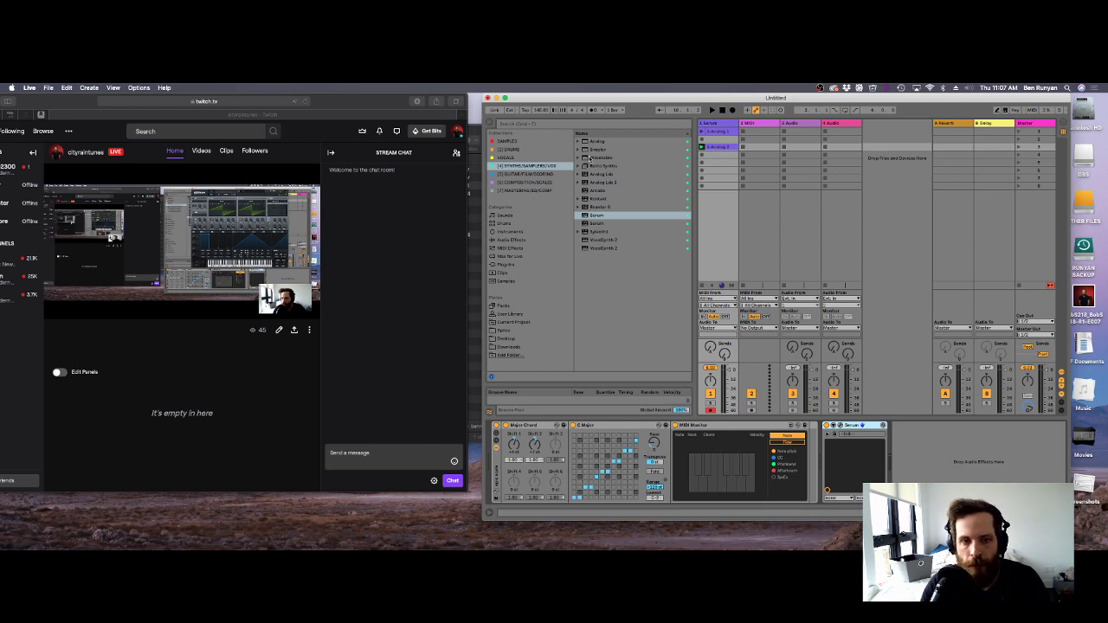
# Insert a MIDI track after the last audio track and load an empty Drum Rack from the drums collection onto it.
pyautogui.click(511, 150)
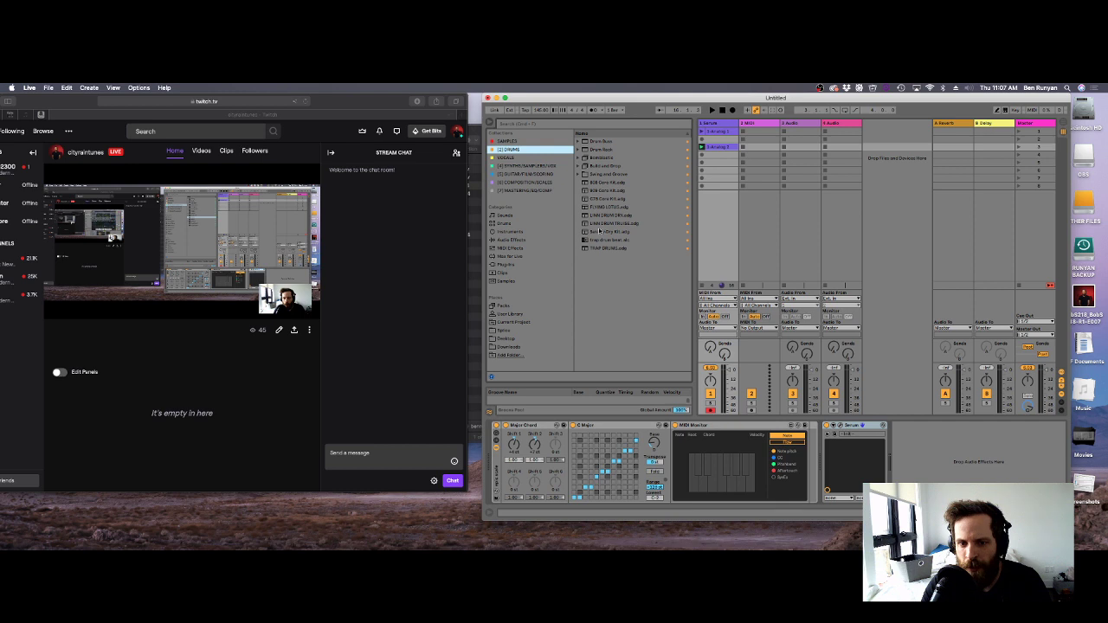
pyautogui.click(602, 249)
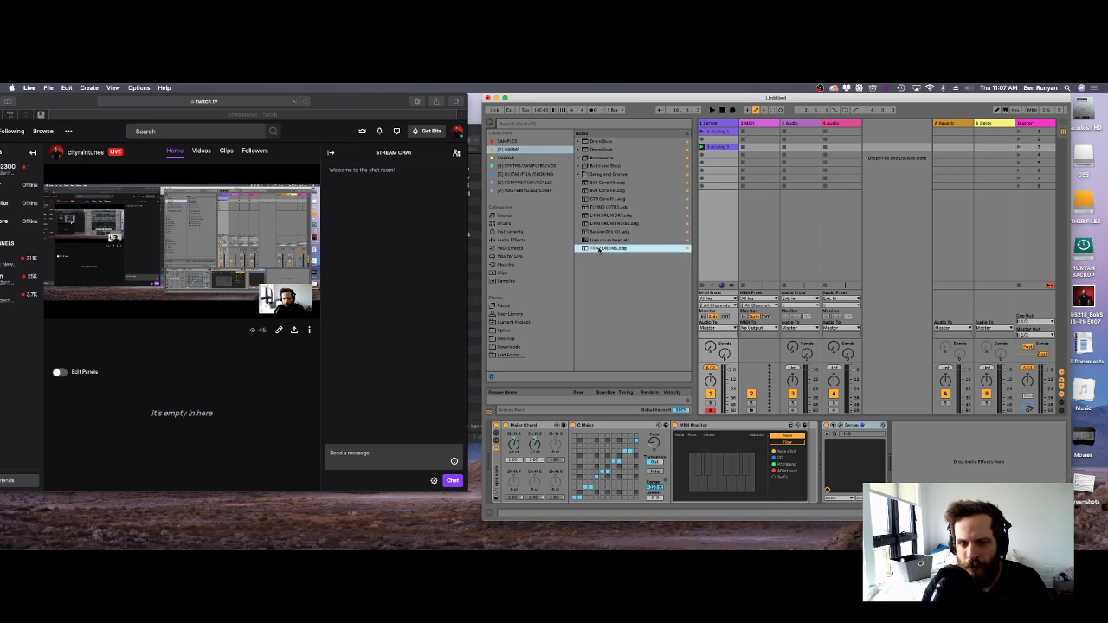
pyautogui.click(511, 151)
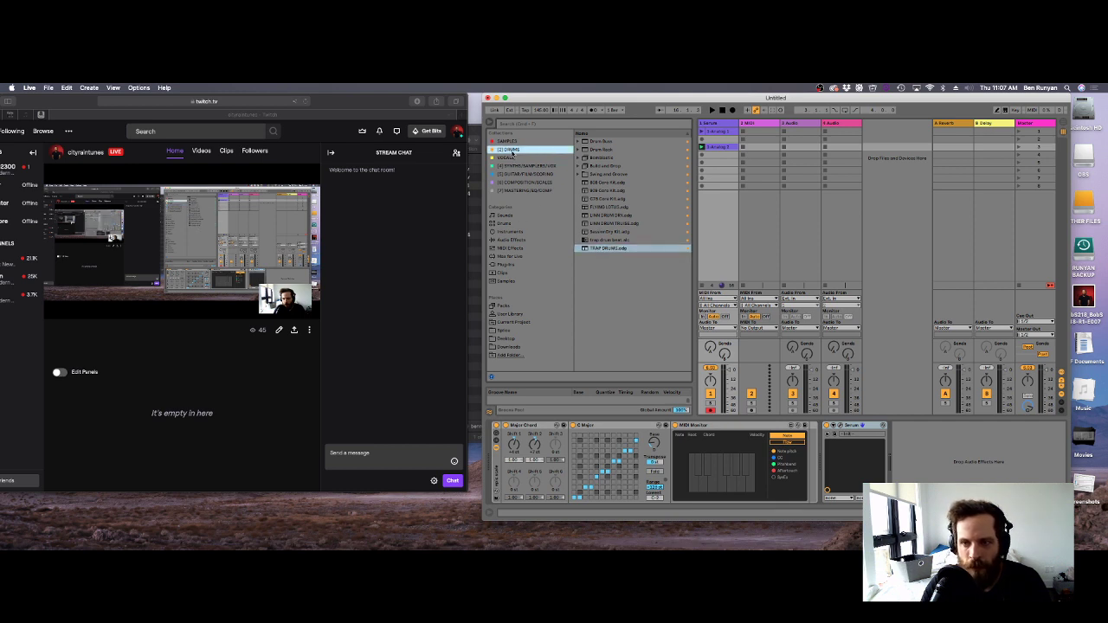
pyautogui.rightClick(884, 140)
pyautogui.click(906, 162)
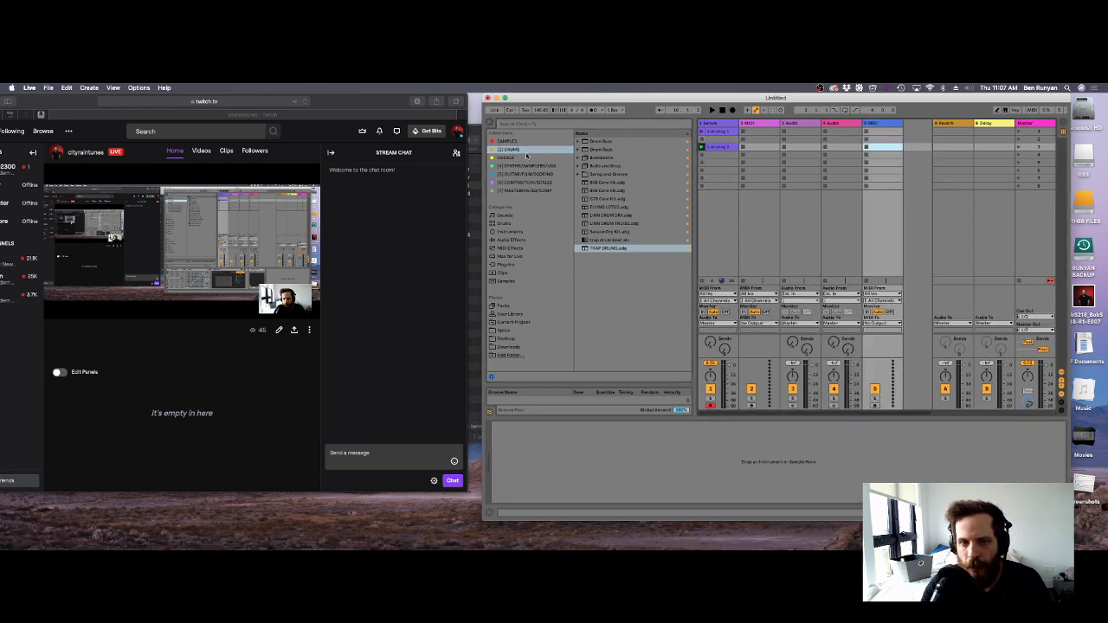
pyautogui.click(599, 149)
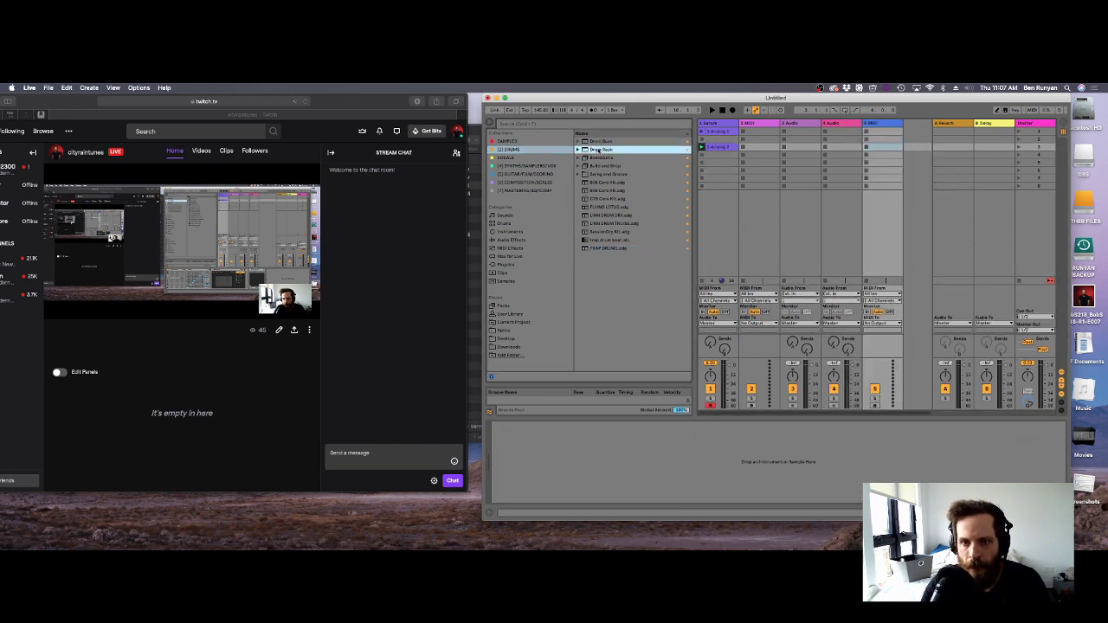
pyautogui.moveTo(599, 150); pyautogui.dragTo(879, 131)
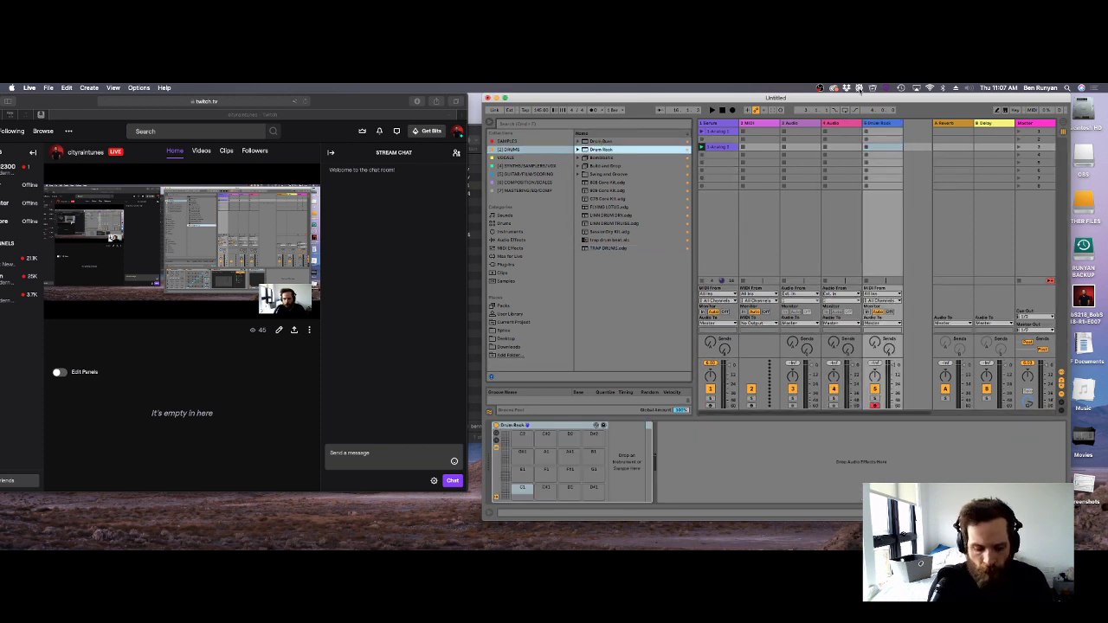
# Switch to Splice and open the Drums category in the sample library's instruments.
pyautogui.press('super+space')
pyautogui.write('spl')
pyautogui.press('Return')
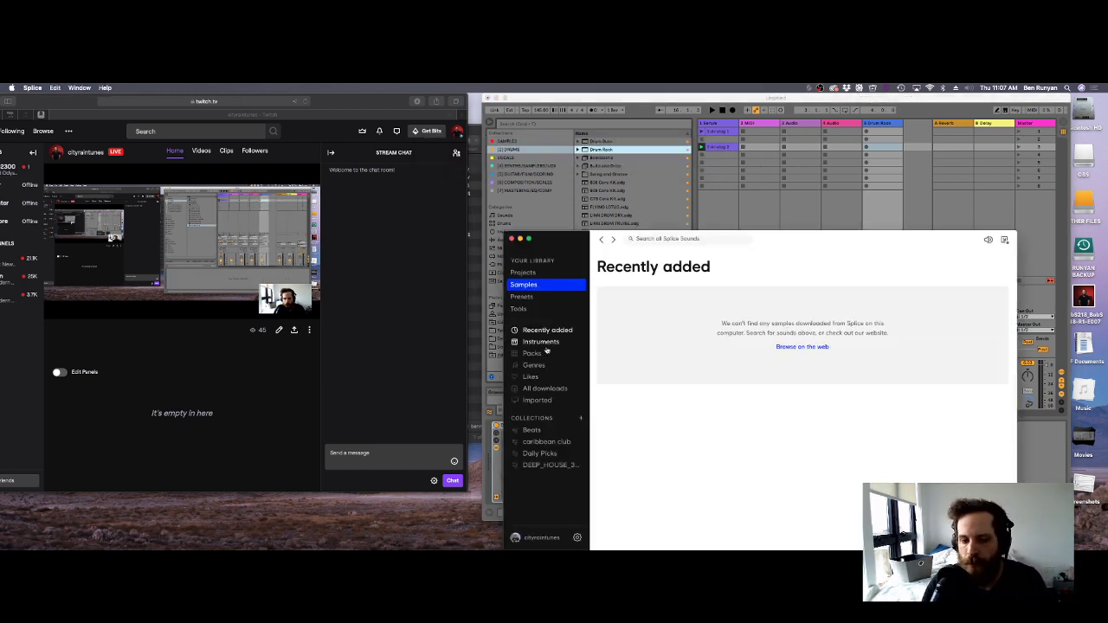
pyautogui.click(542, 342)
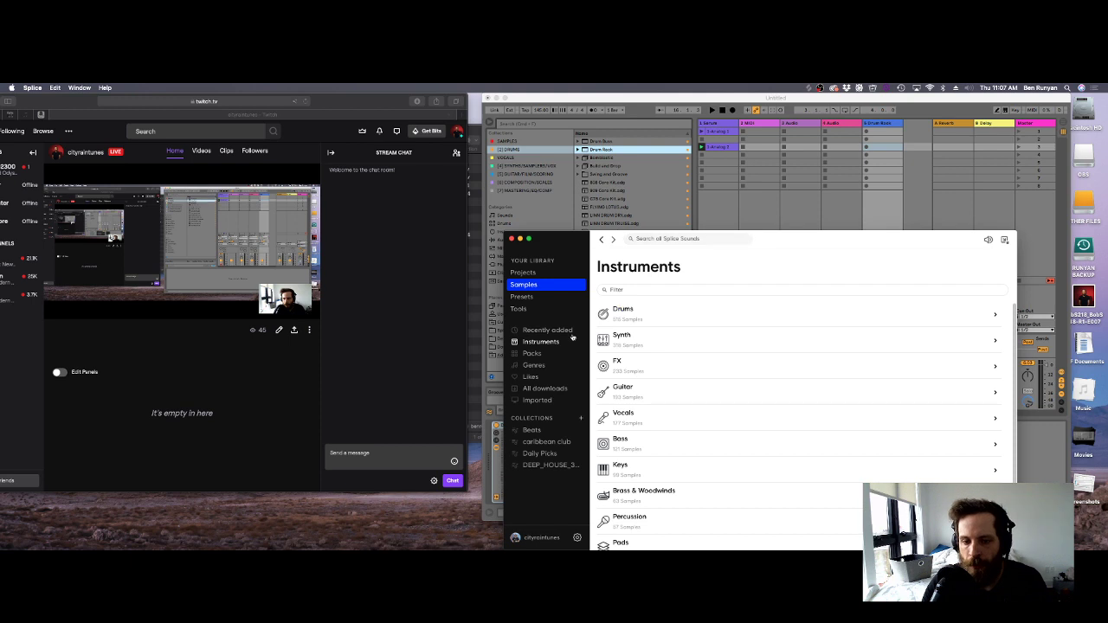
pyautogui.click(622, 309)
# Filter the drum samples to one-shots in the future bass genre with the kicks tag.
pyautogui.click(994, 276)
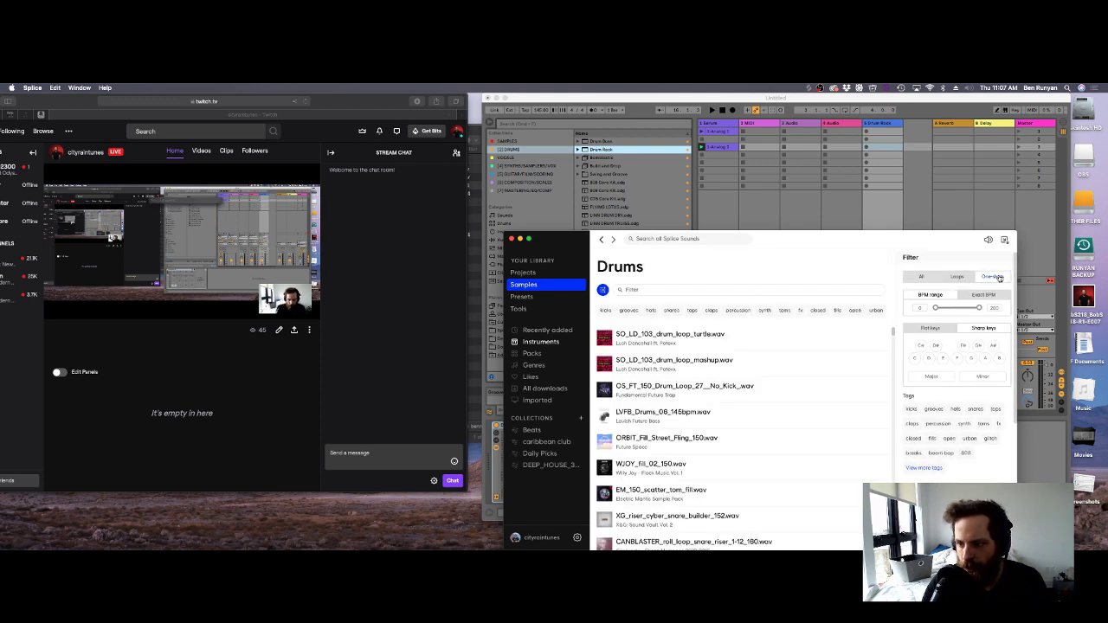
pyautogui.scroll(-1, 956, 363)
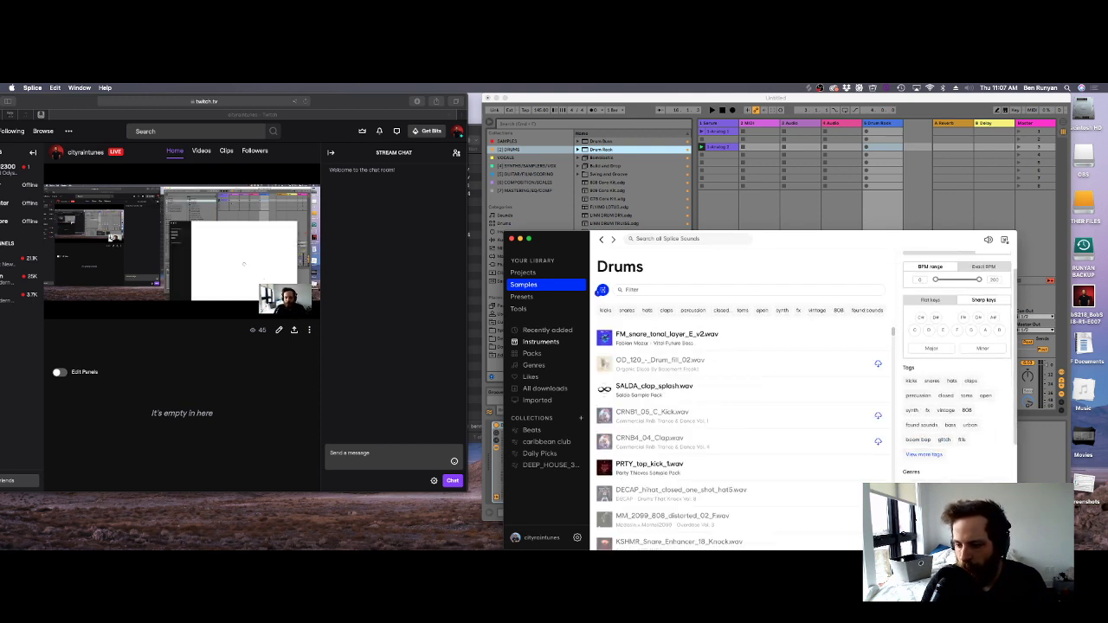
pyautogui.click(918, 480)
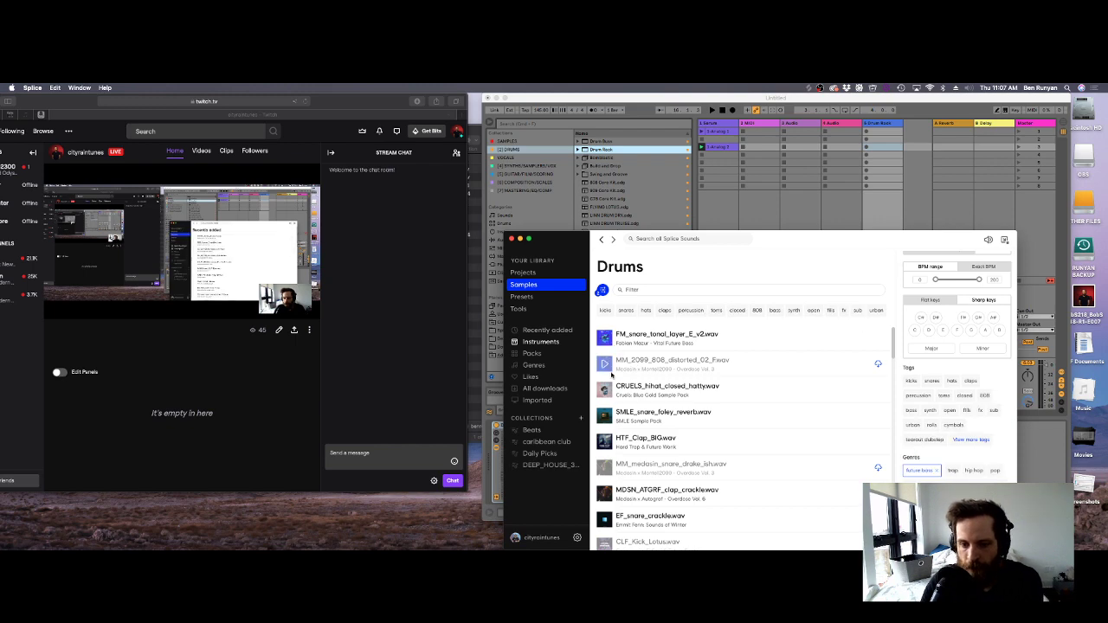
pyautogui.click(605, 310)
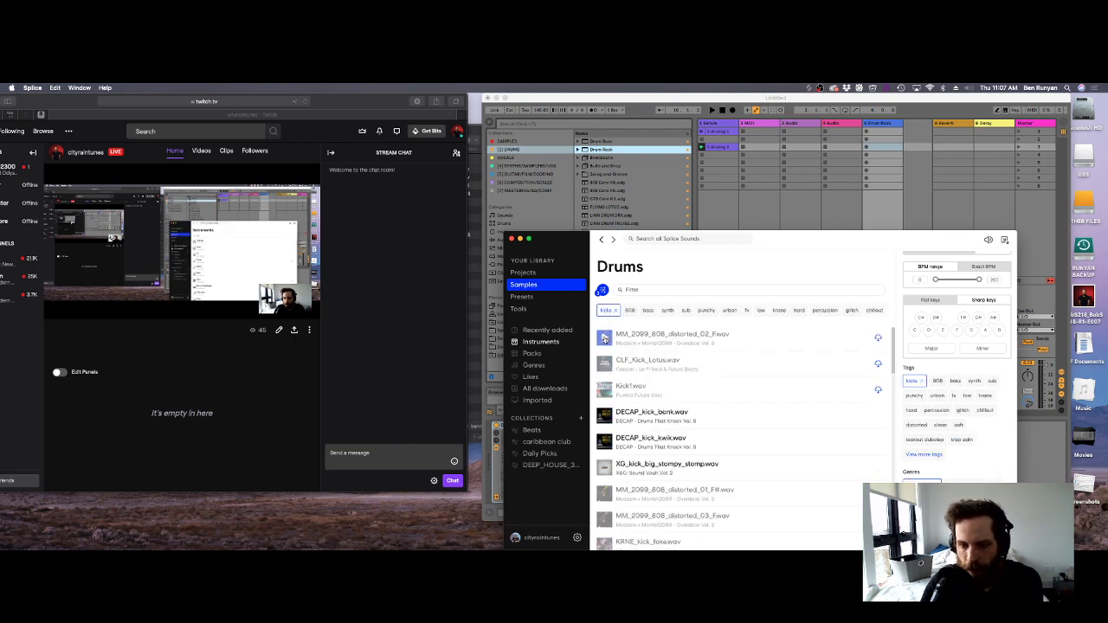
# Move the Splice window clear of the Drum Rack and load DECAP_kick_bonk.wav onto pad C1.
pyautogui.moveTo(875, 238); pyautogui.dragTo(996, 183)
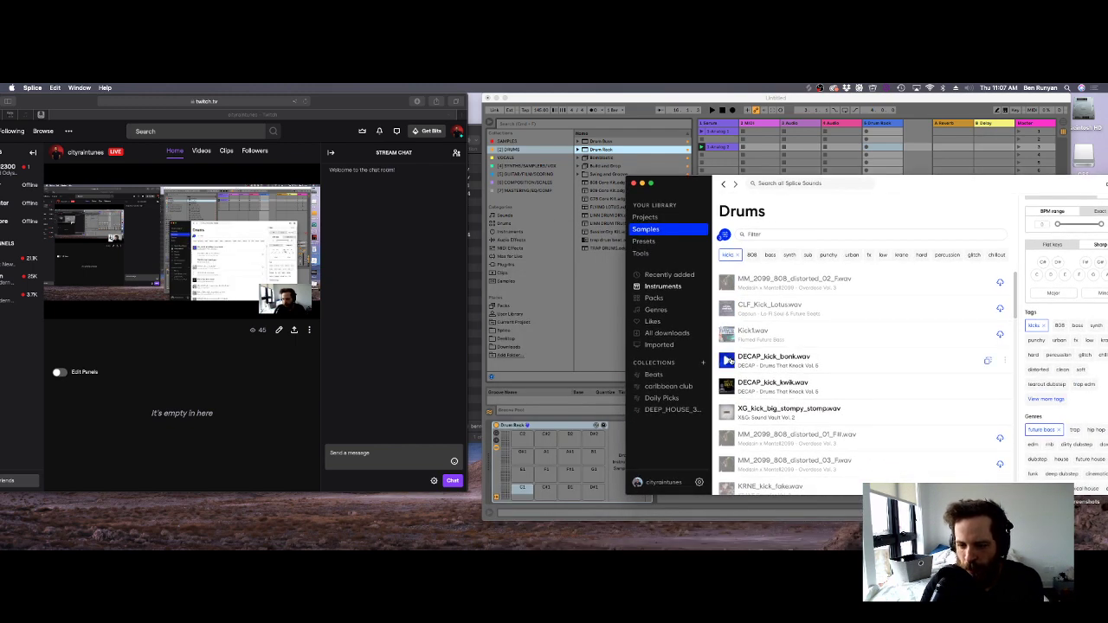
pyautogui.moveTo(730, 360); pyautogui.dragTo(522, 497)
pyautogui.press('super+Tab')
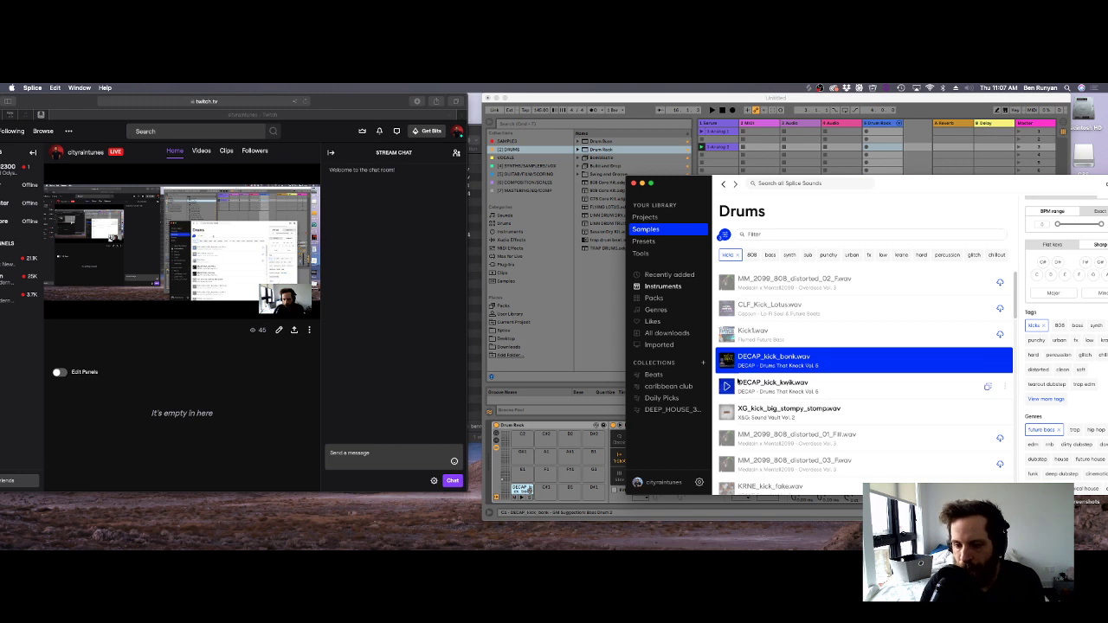
# Replace the kicks tag with snares and load FM_snare_tonal_layer_E_v2.wav onto pad C#1 of the Drum Rack.
pyautogui.click(737, 255)
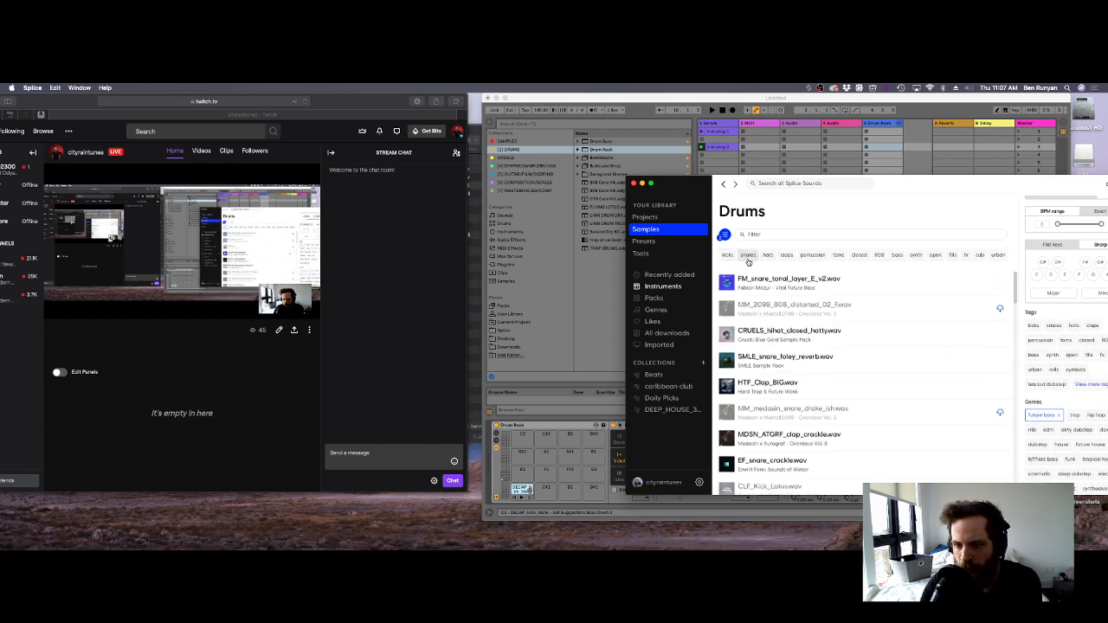
pyautogui.click(747, 258)
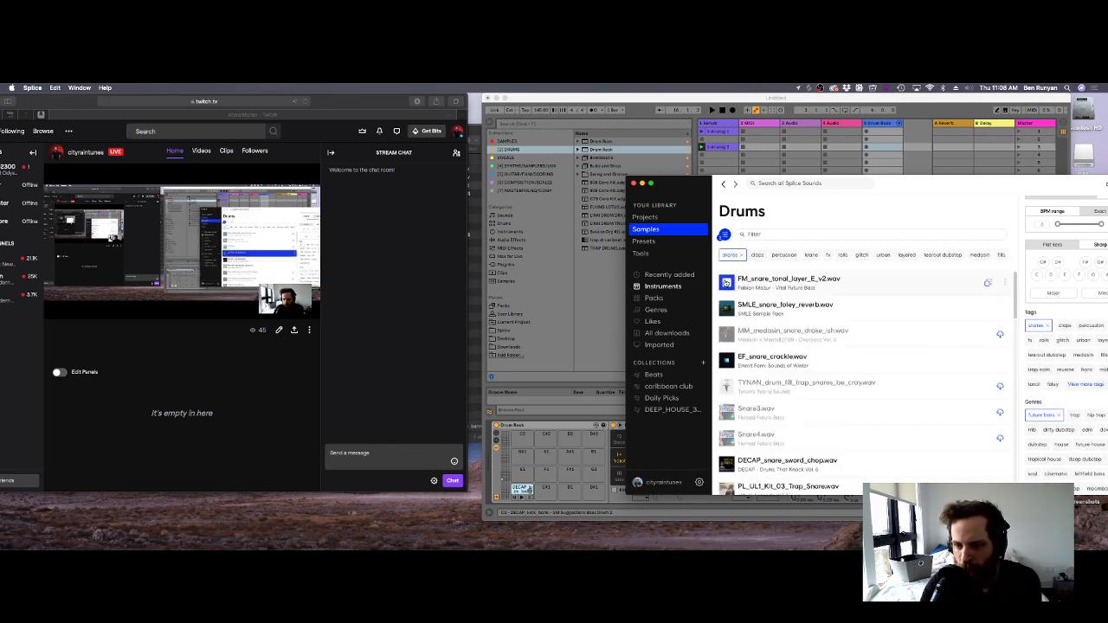
pyautogui.moveTo(765, 283); pyautogui.dragTo(545, 492)
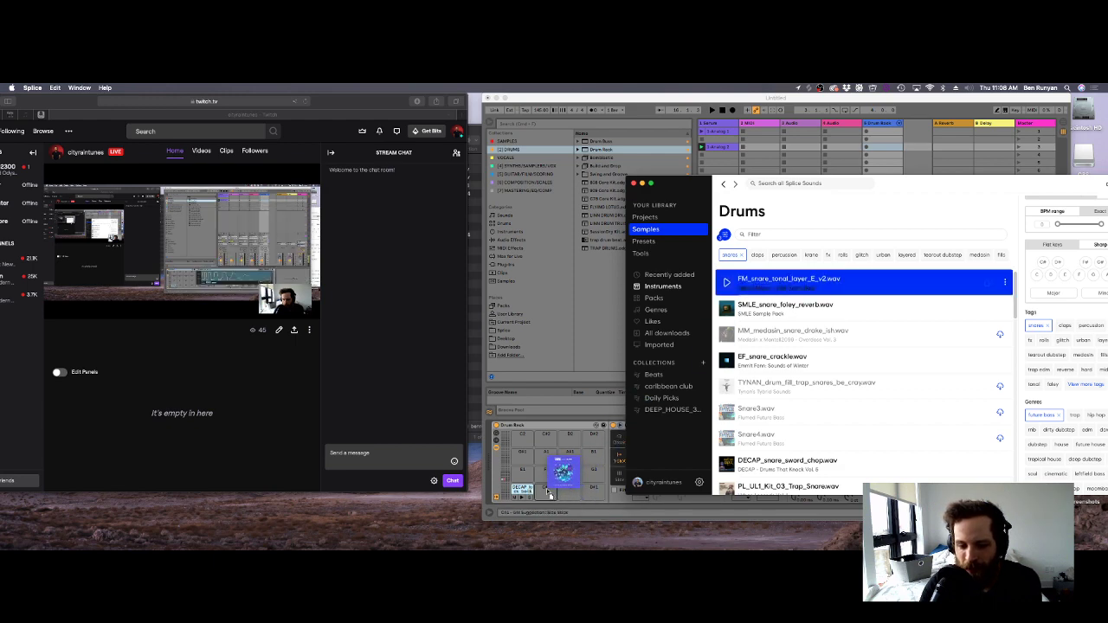
# Create a MIDI clip in the Drum Rack track's third slot with kicks on 1.1 and 1.2.3 and a snare on 1.3.
pyautogui.click(545, 491)
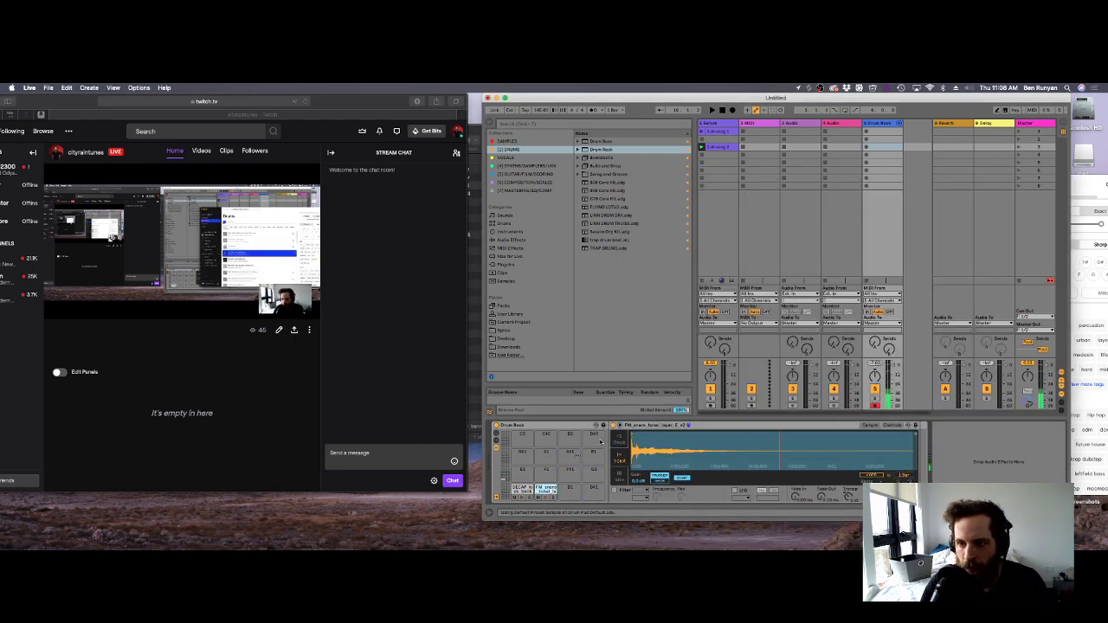
pyautogui.press('super+shift+m')
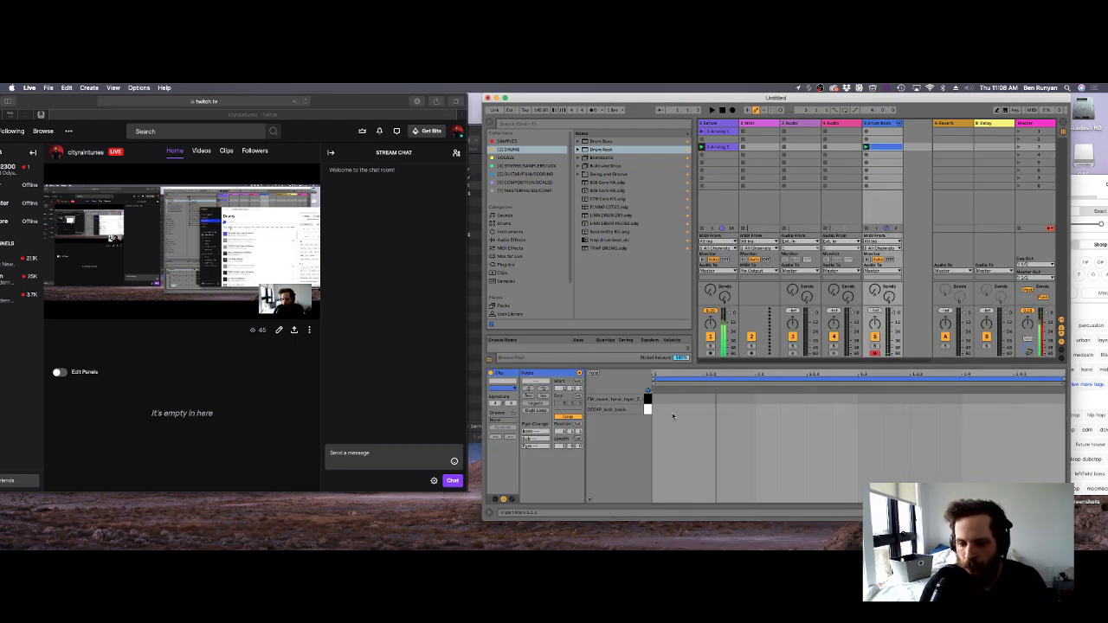
pyautogui.doubleClick(667, 409)
pyautogui.press('space')
pyautogui.doubleClick(742, 408)
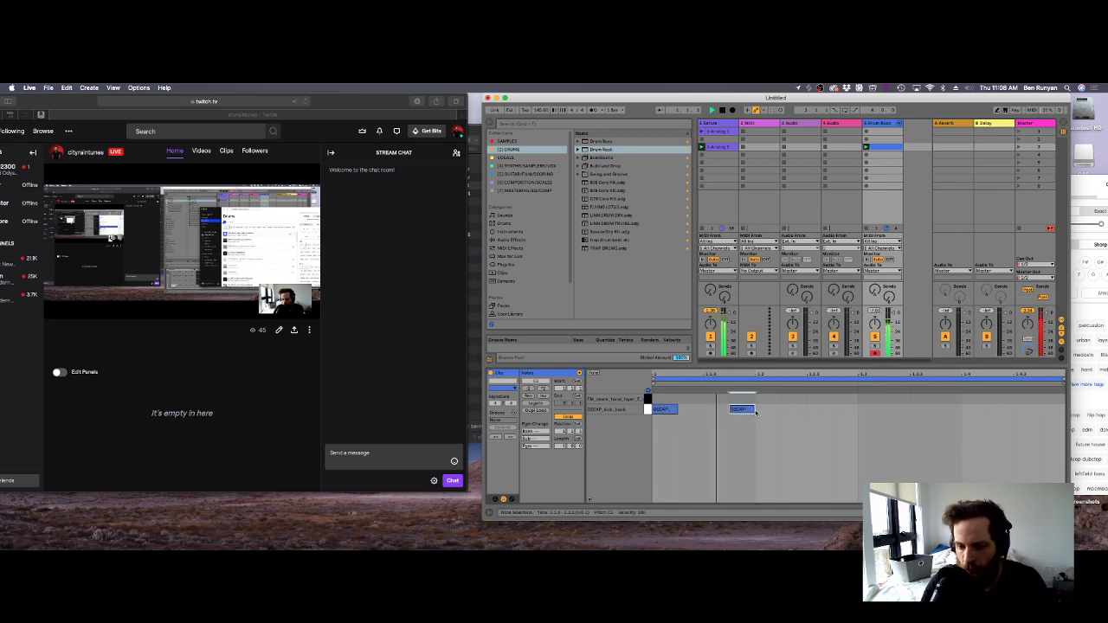
pyautogui.moveTo(754, 412); pyautogui.dragTo(832, 411)
pyautogui.doubleClick(871, 399)
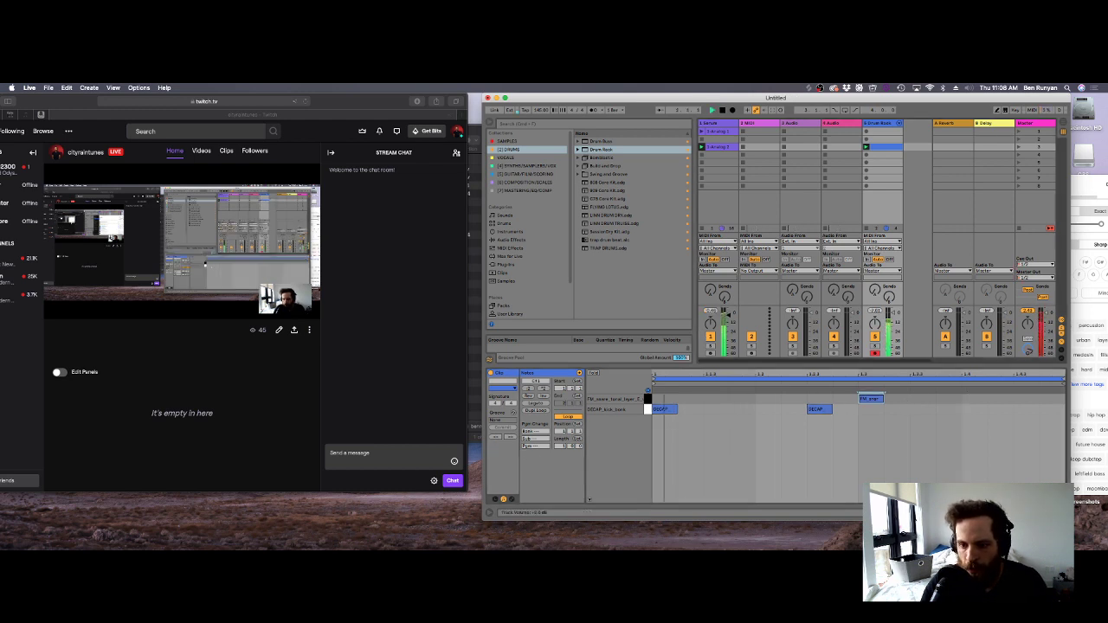
# Extend the drum clip's loop to four bars and add kicks on 2.1 and 2.2 and a snare on 2.3.
pyautogui.moveTo(562, 448); pyautogui.dragTo(562, 437)
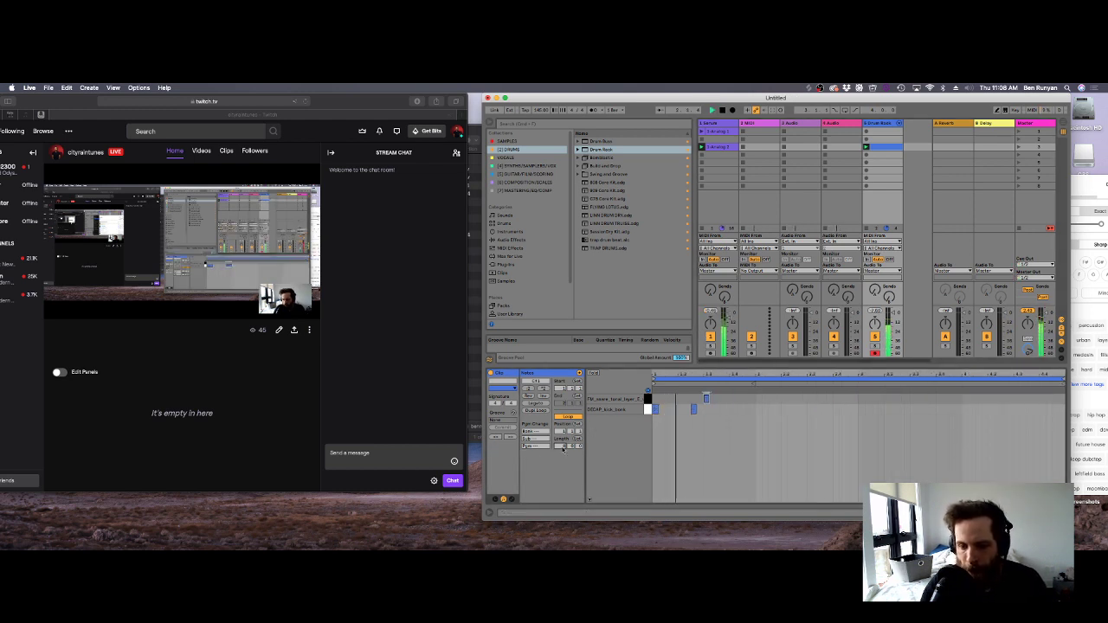
pyautogui.click(759, 408)
pyautogui.click(784, 409)
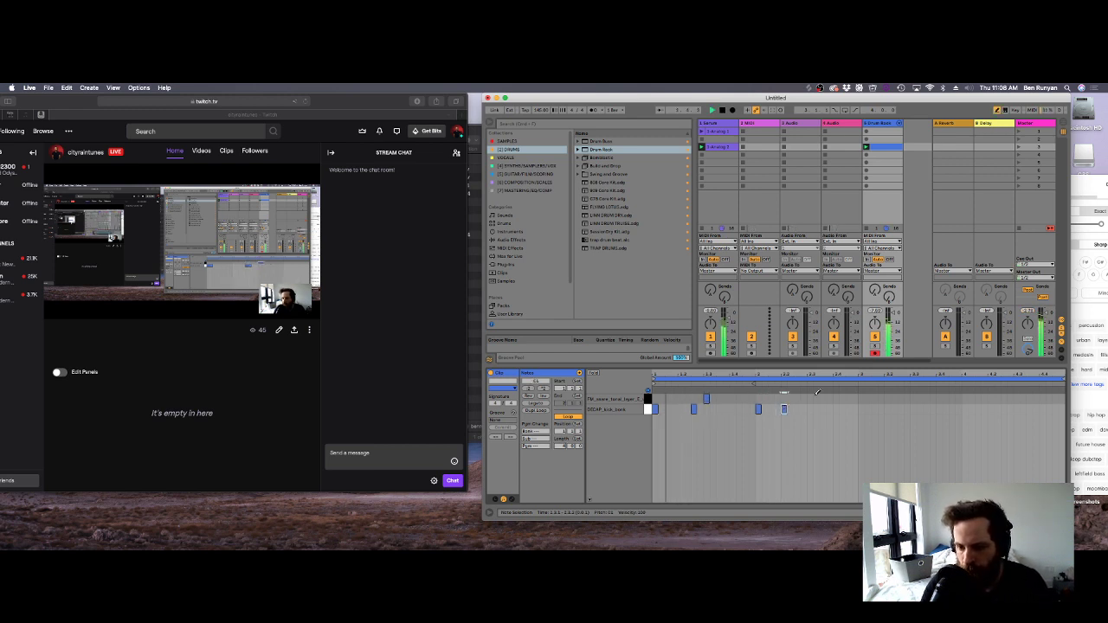
pyautogui.click(810, 397)
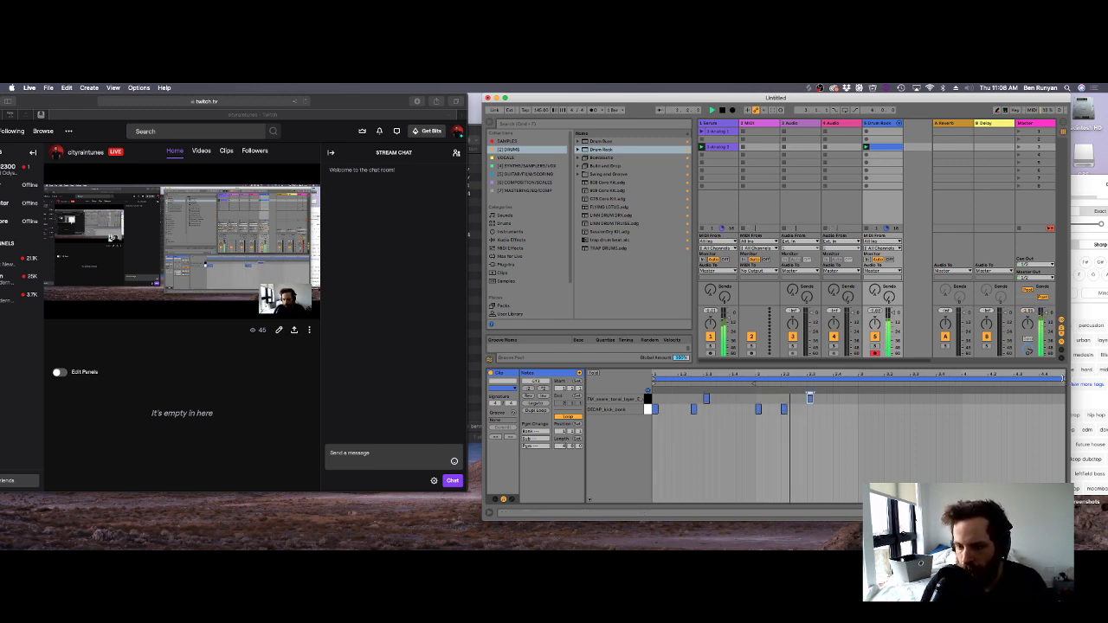
# Shorten the drum clip's loop to two bars and play it back.
pyautogui.press('space')
pyautogui.moveTo(1065, 379); pyautogui.dragTo(855, 398)
pyautogui.press('space')
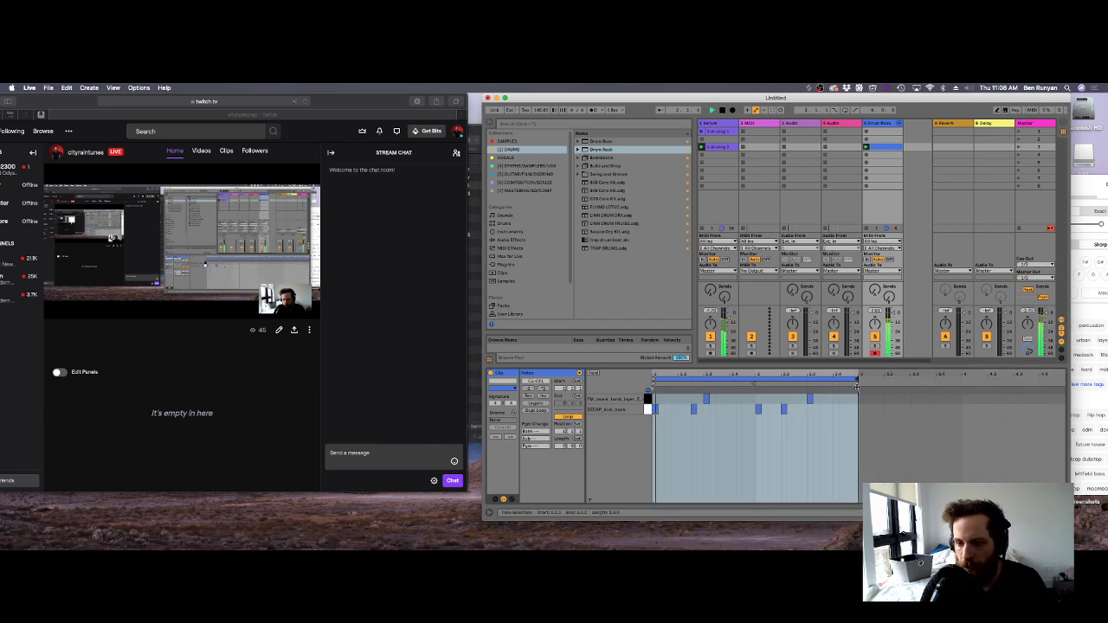
pyautogui.press('space')
# Add a Compressor from the audio effects to the Serum track.
pyautogui.click(518, 241)
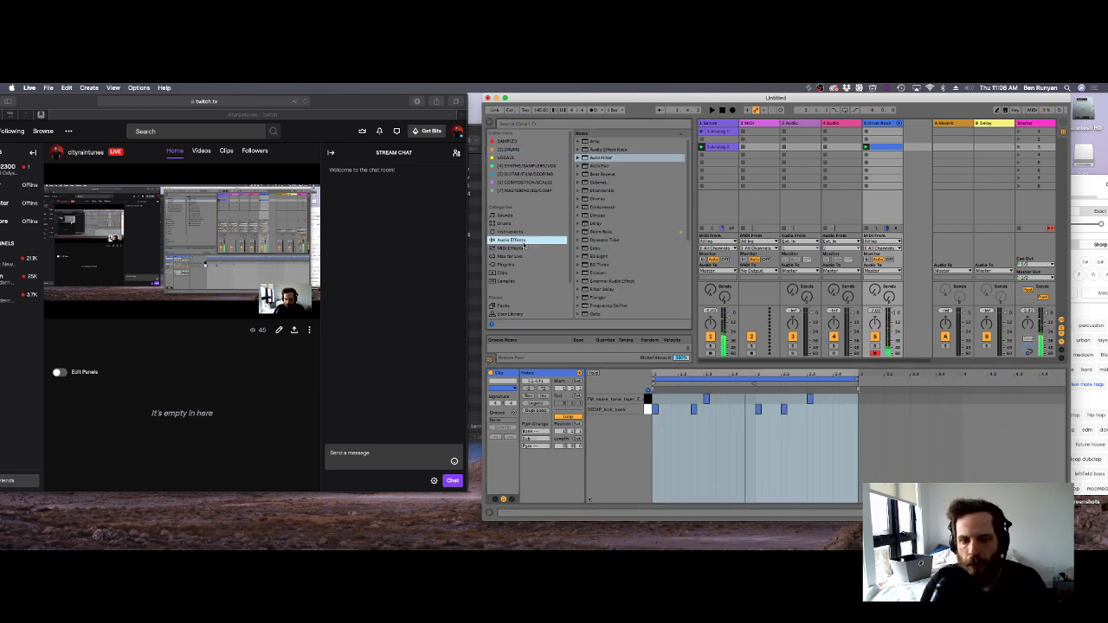
pyautogui.click(656, 206)
pyautogui.moveTo(670, 272); pyautogui.dragTo(718, 301)
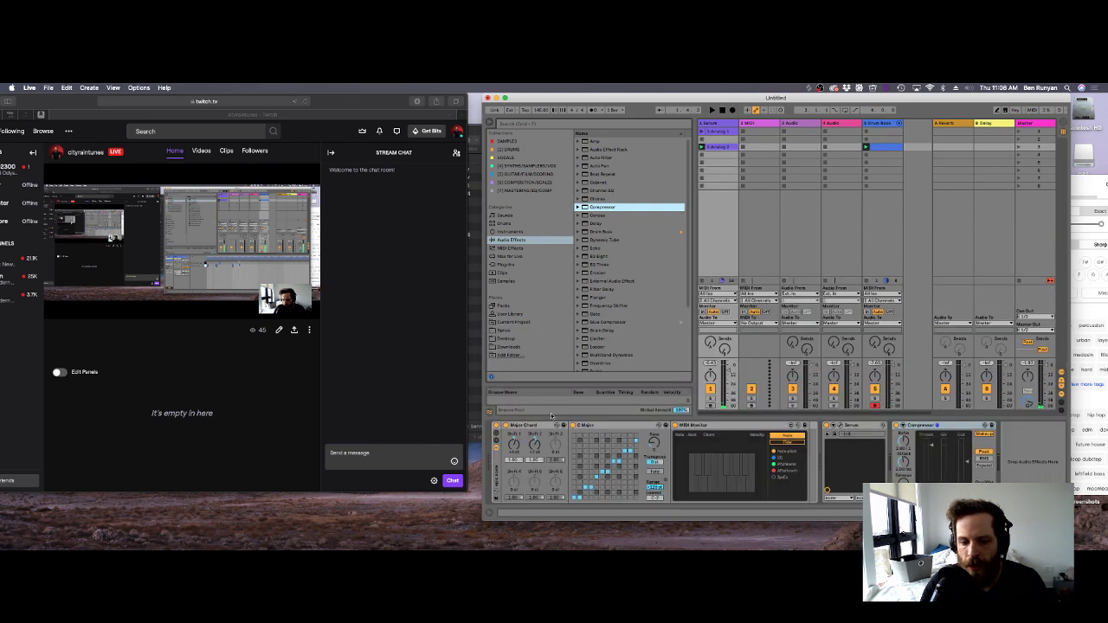
# Sidechain the Serum track's Compressor to the Drum Rack track with the Post Mixer tap point and start playback.
pyautogui.click(903, 426)
pyautogui.click(908, 434)
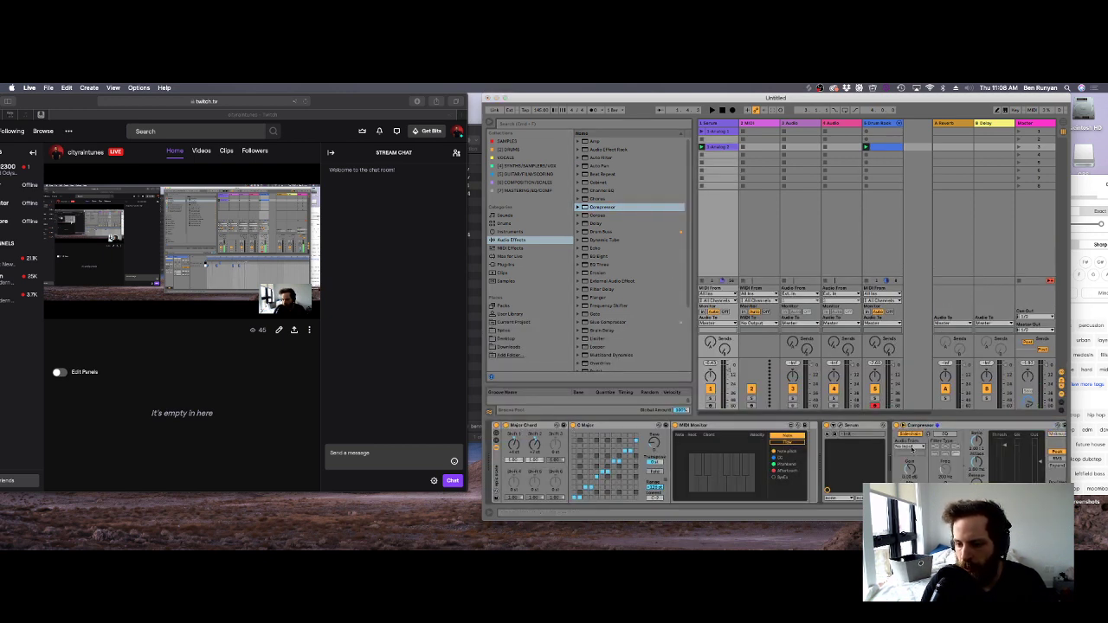
pyautogui.click(907, 447)
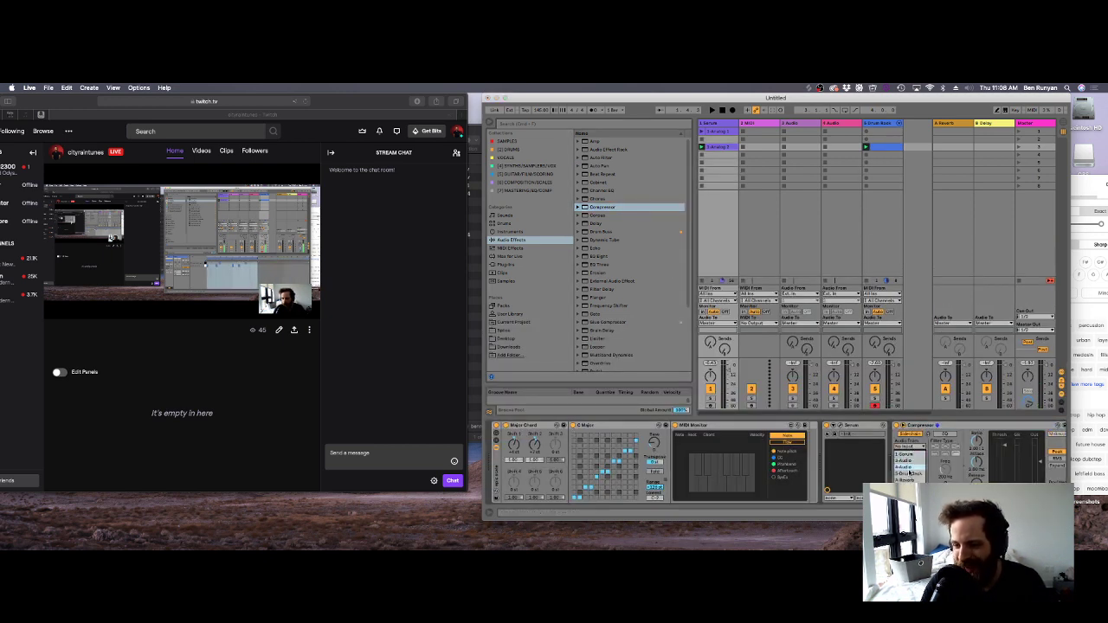
pyautogui.click(907, 472)
pyautogui.click(909, 453)
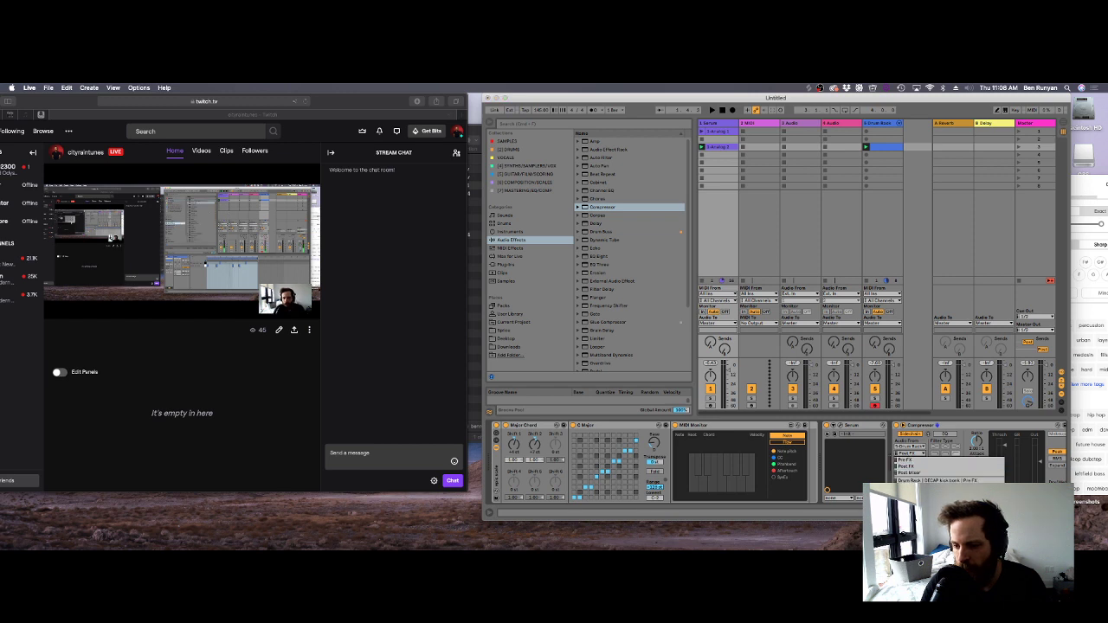
pyautogui.click(919, 473)
pyautogui.press('space')
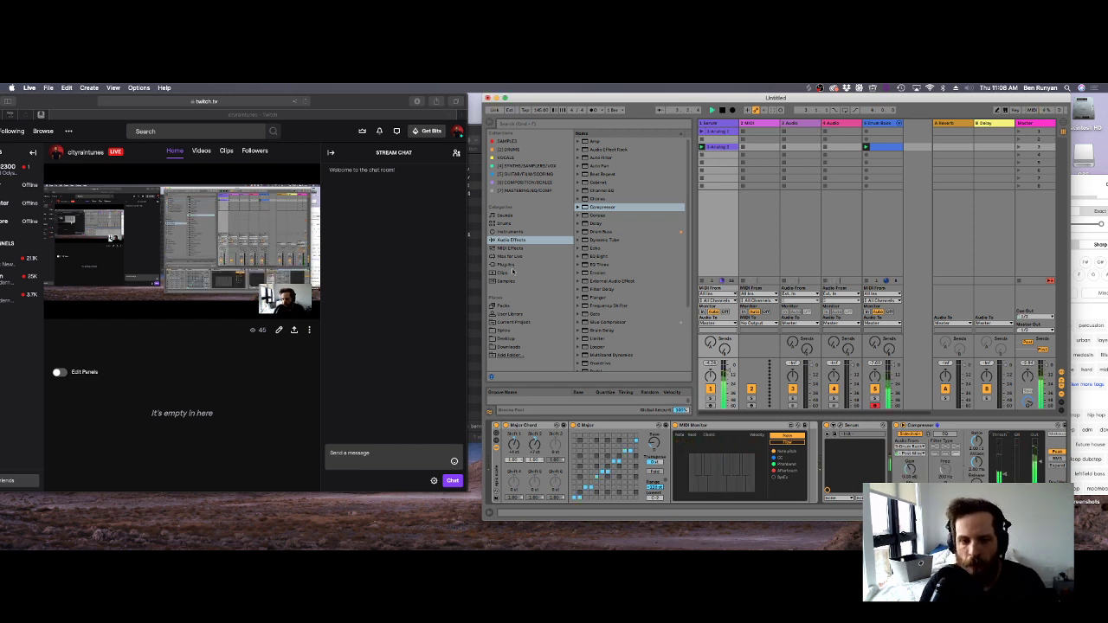
# Put a Limiter on the Master track, raise its gain, and return to the Serum track's device chain.
pyautogui.scroll(-3, 603, 312)
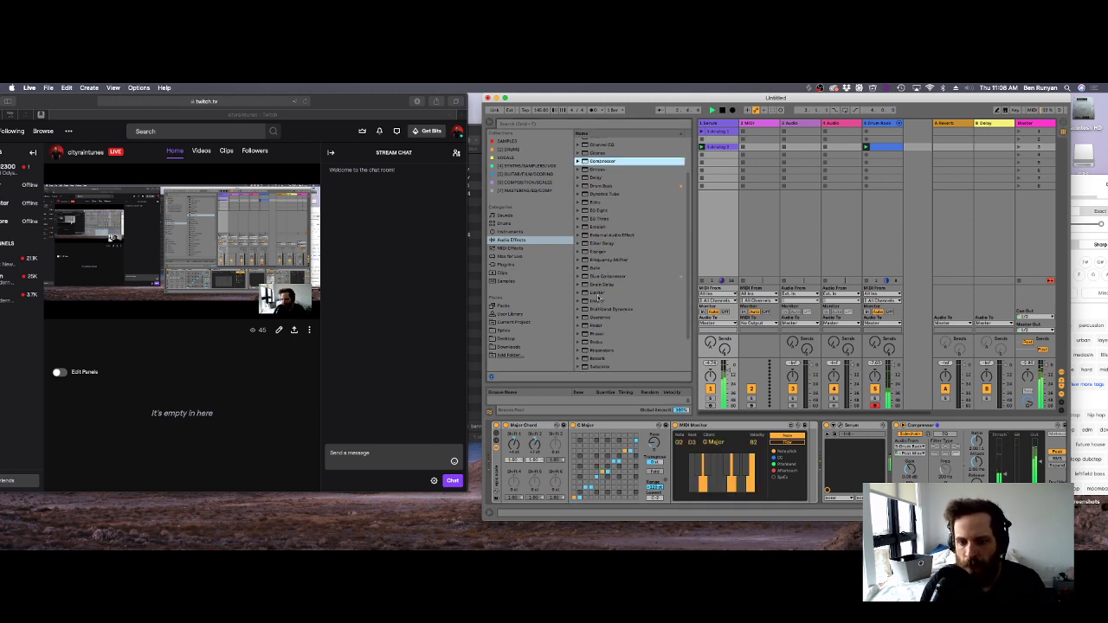
pyautogui.moveTo(598, 292); pyautogui.dragTo(1036, 130)
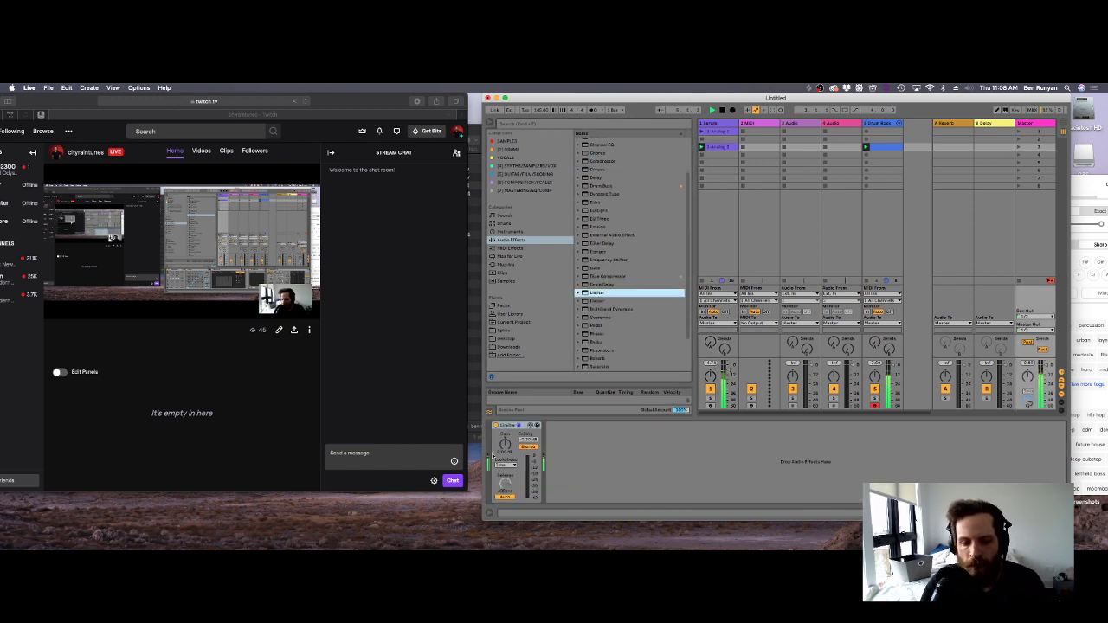
pyautogui.moveTo(505, 444); pyautogui.dragTo(505, 437)
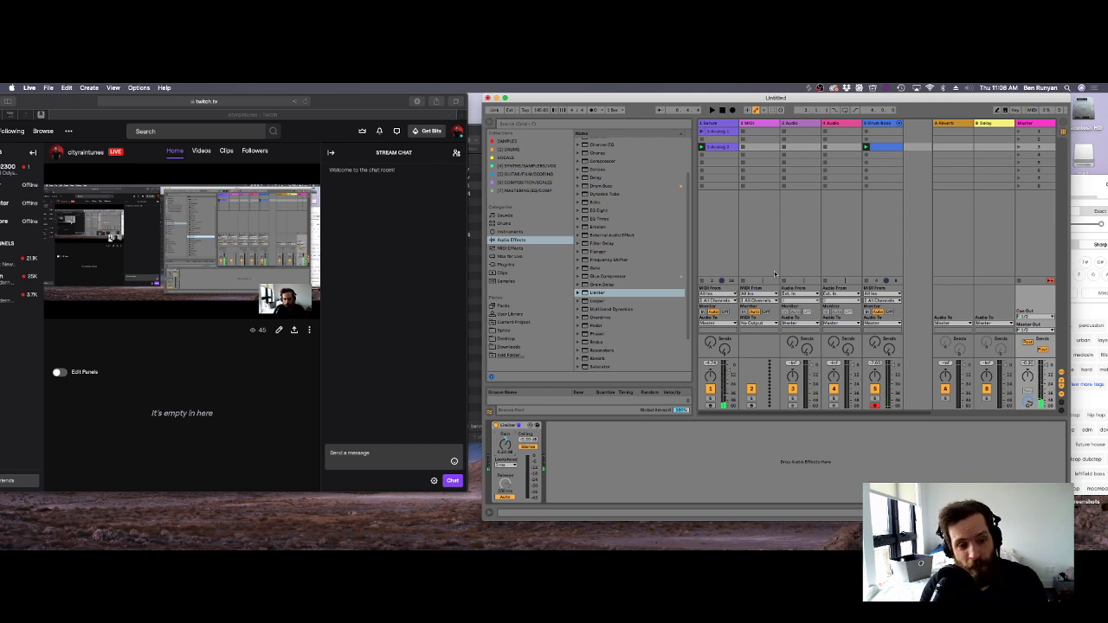
pyautogui.click(728, 127)
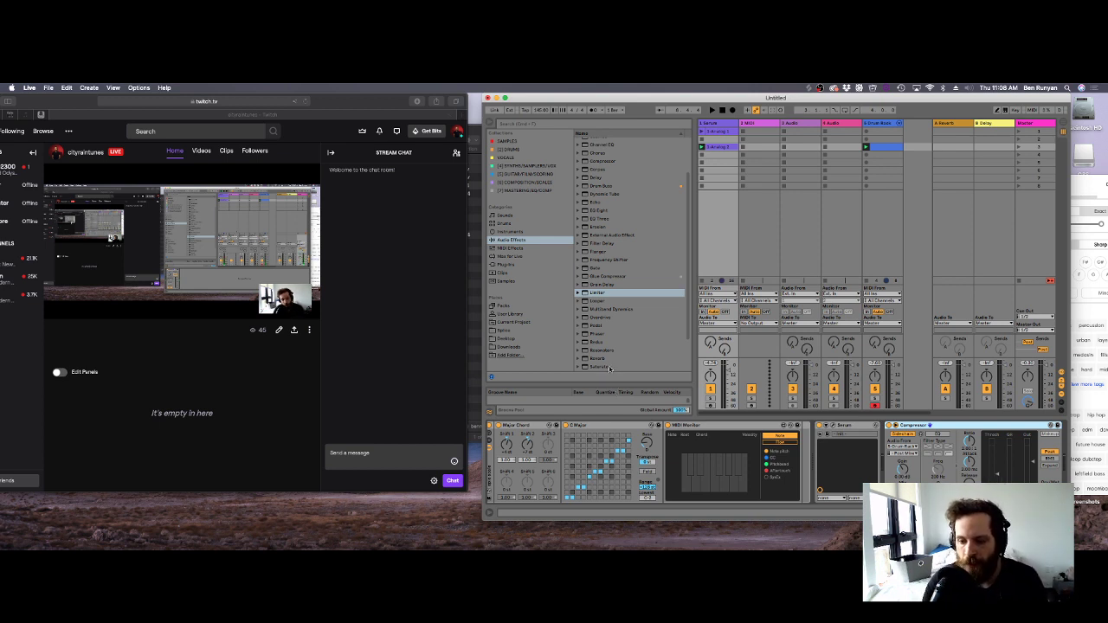
pyautogui.press('space')
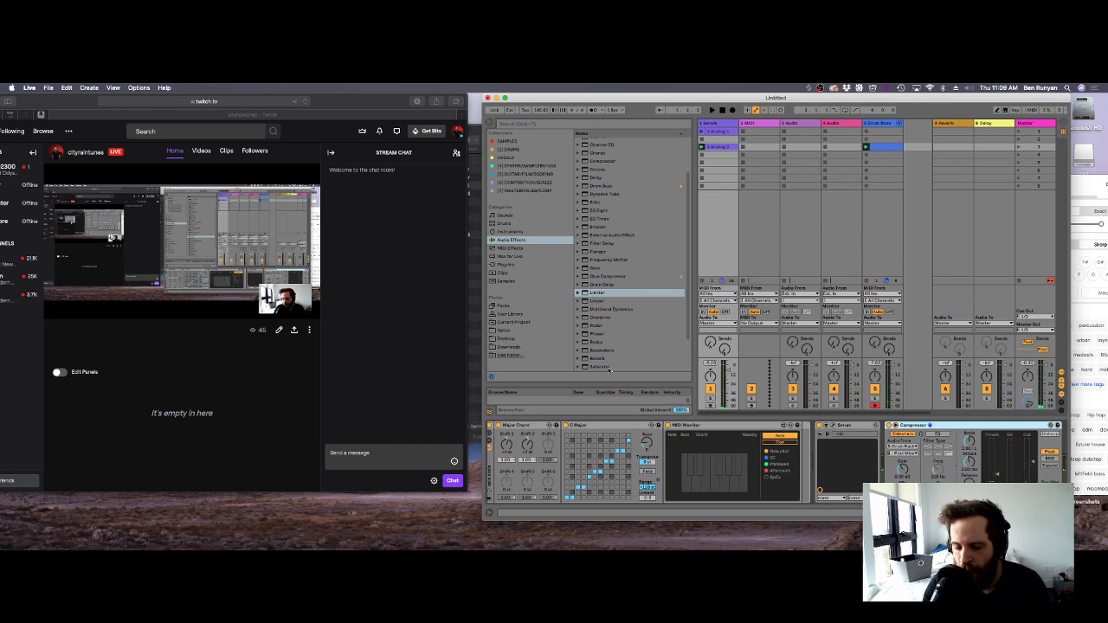
# Insert a new MIDI track after the Drum Rack track and load Arcade onto it.
pyautogui.rightClick(921, 154)
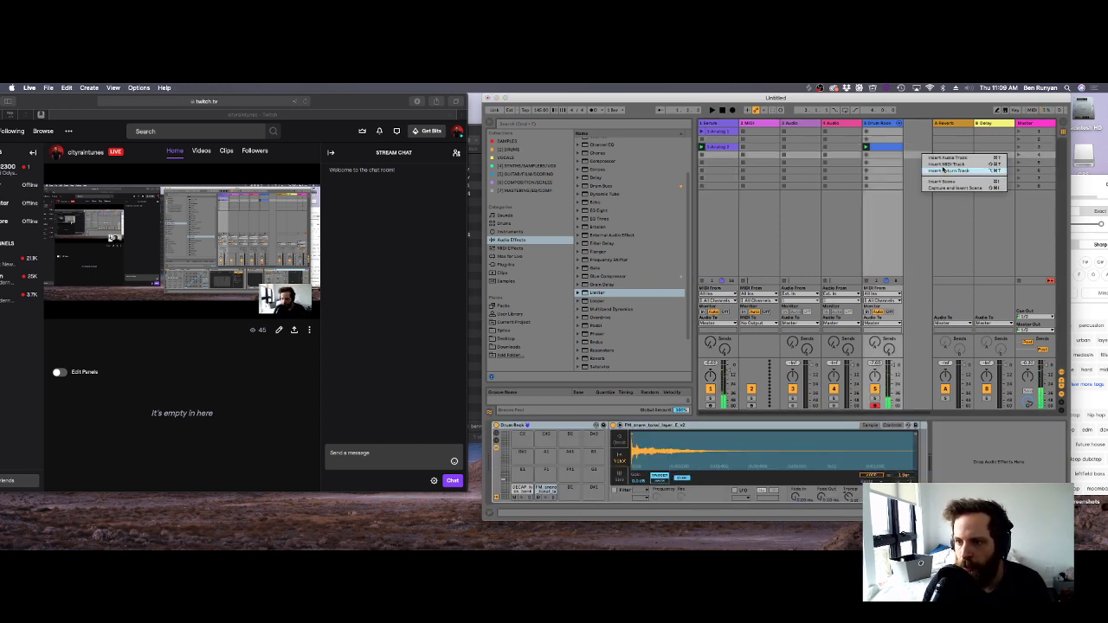
pyautogui.click(940, 166)
pyautogui.click(522, 166)
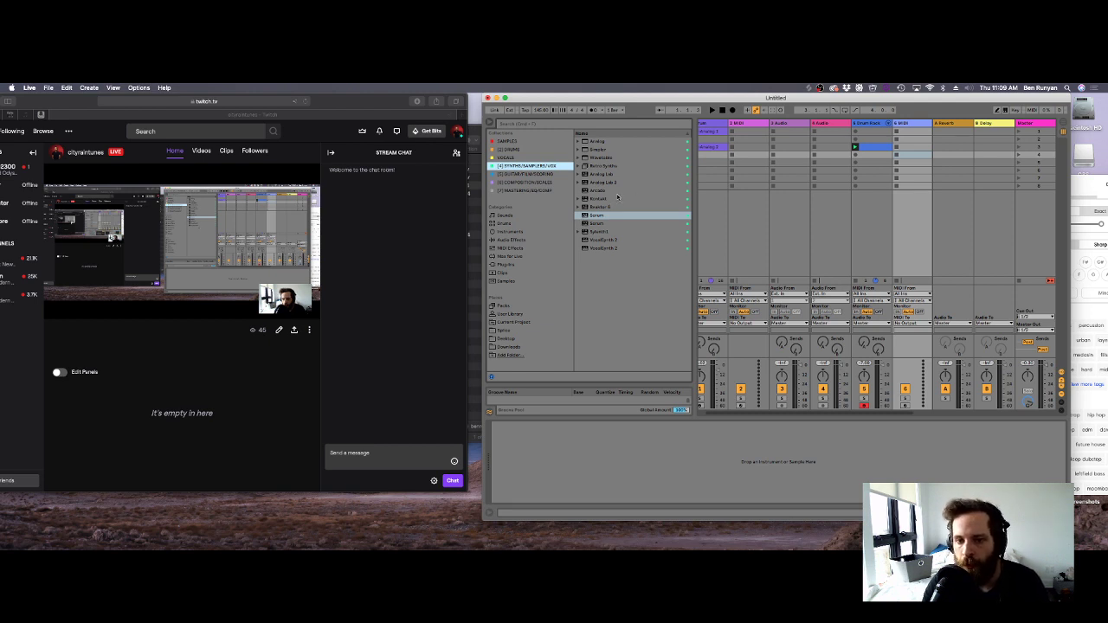
pyautogui.doubleClick(588, 190)
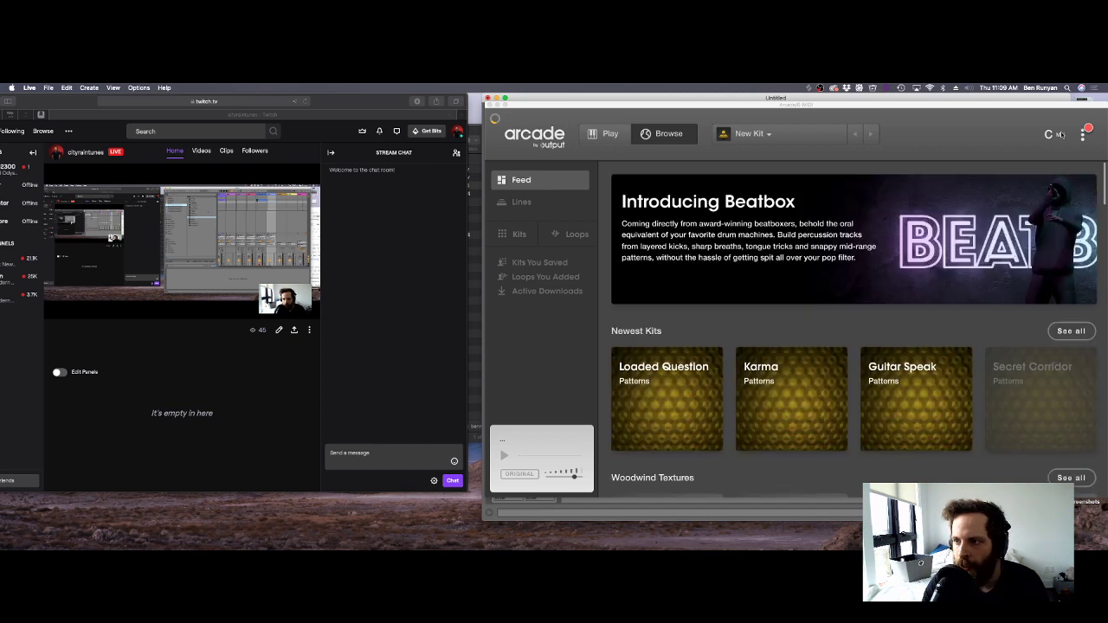
# Set Arcade's session key to E minor.
pyautogui.click(1062, 135)
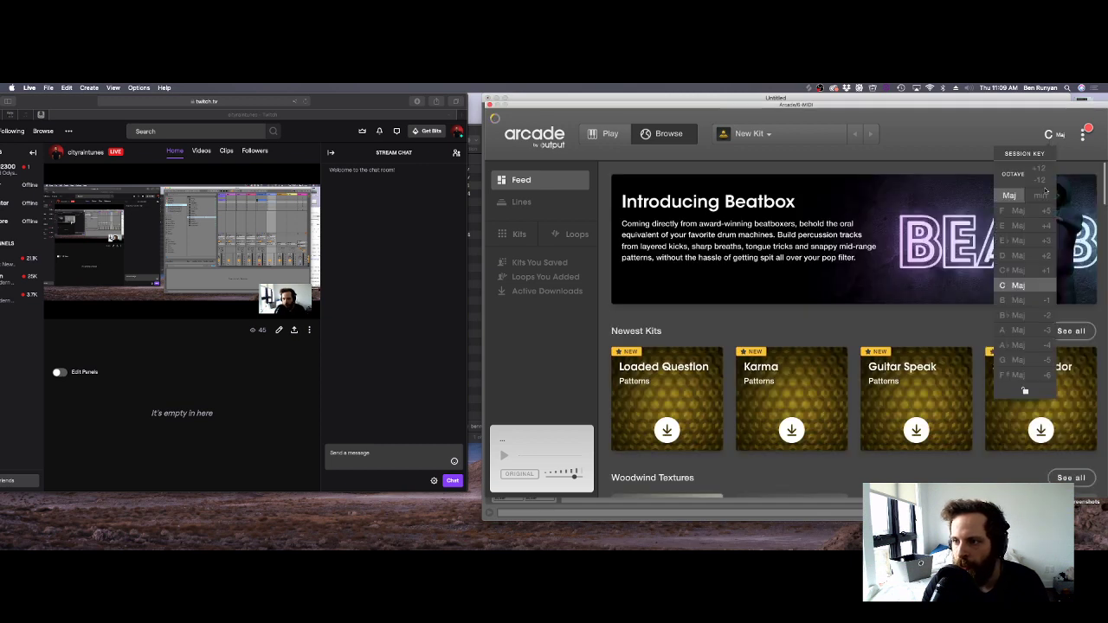
pyautogui.click(1026, 285)
pyautogui.click(1056, 136)
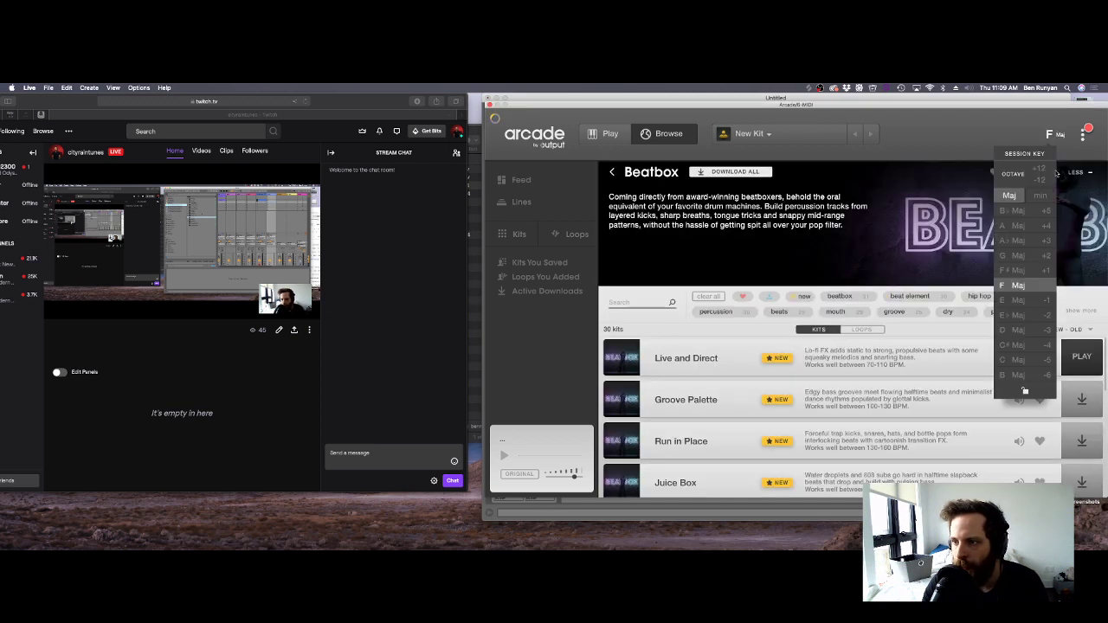
pyautogui.click(1037, 197)
pyautogui.click(1018, 261)
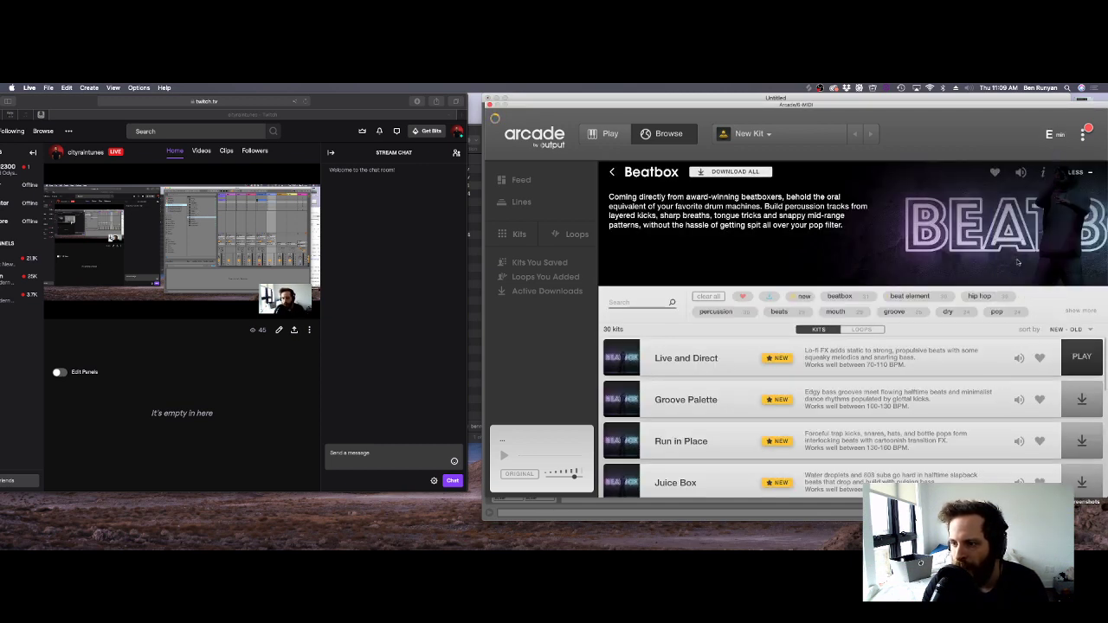
pyautogui.click(1052, 134)
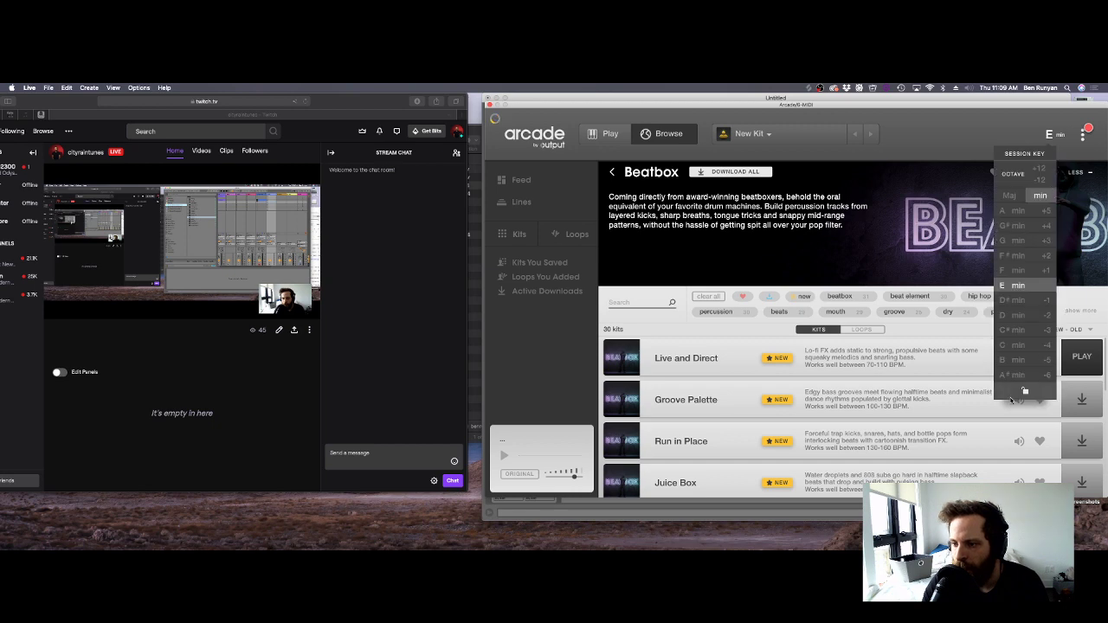
# Open the Hooked line in Arcade and load its One Day Soon kit.
pyautogui.click(548, 207)
pyautogui.scroll(-15, 1030, 355)
pyautogui.click(1030, 307)
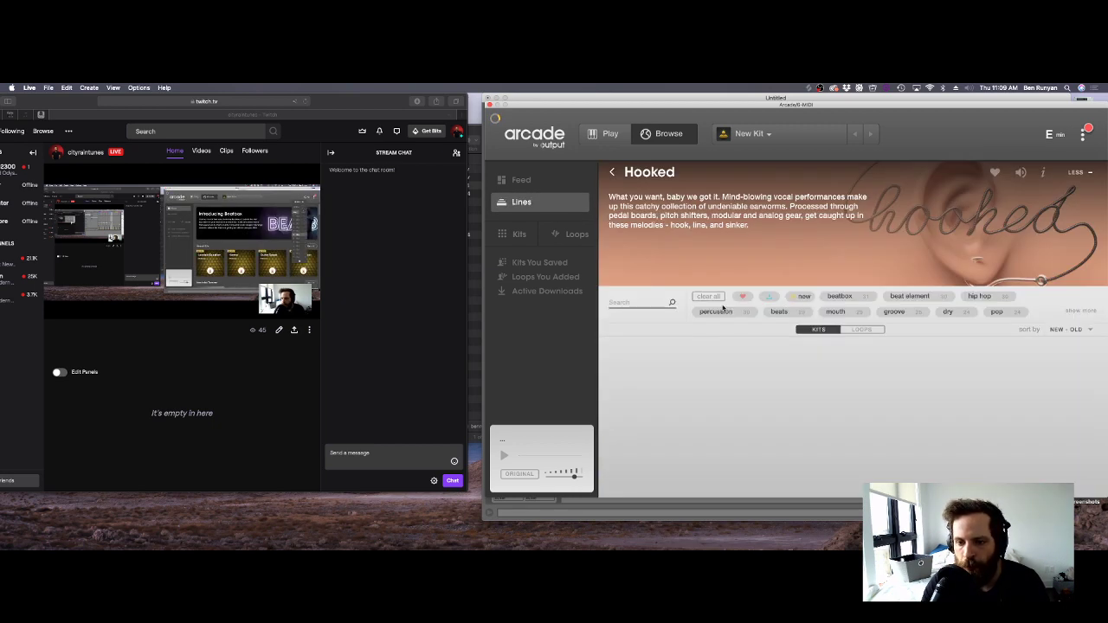
pyautogui.scroll(-10, 1041, 415)
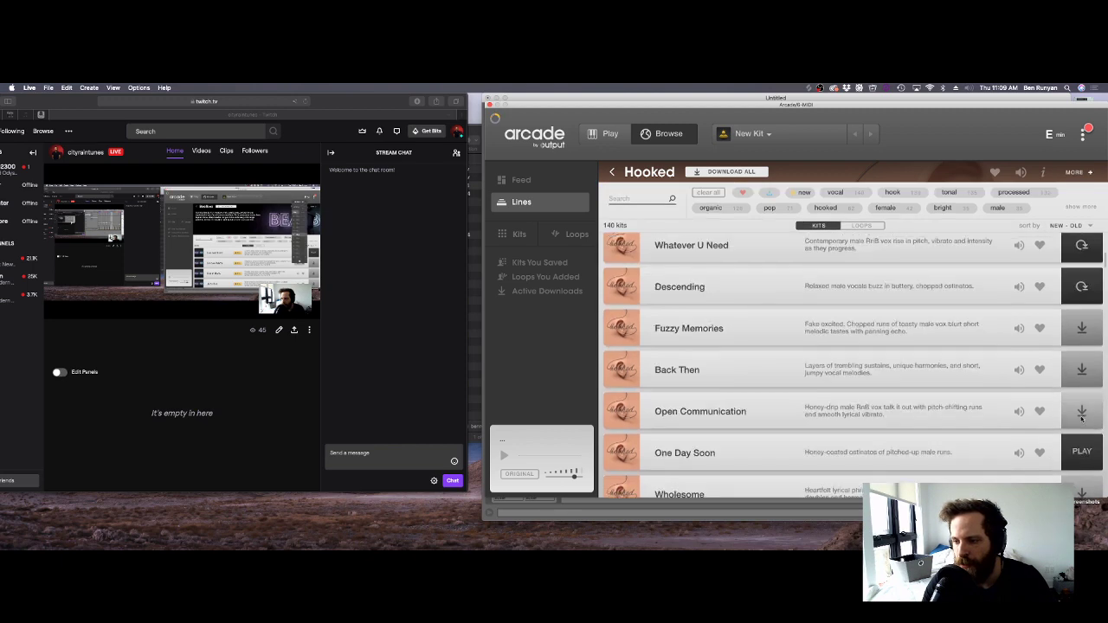
pyautogui.click(1082, 451)
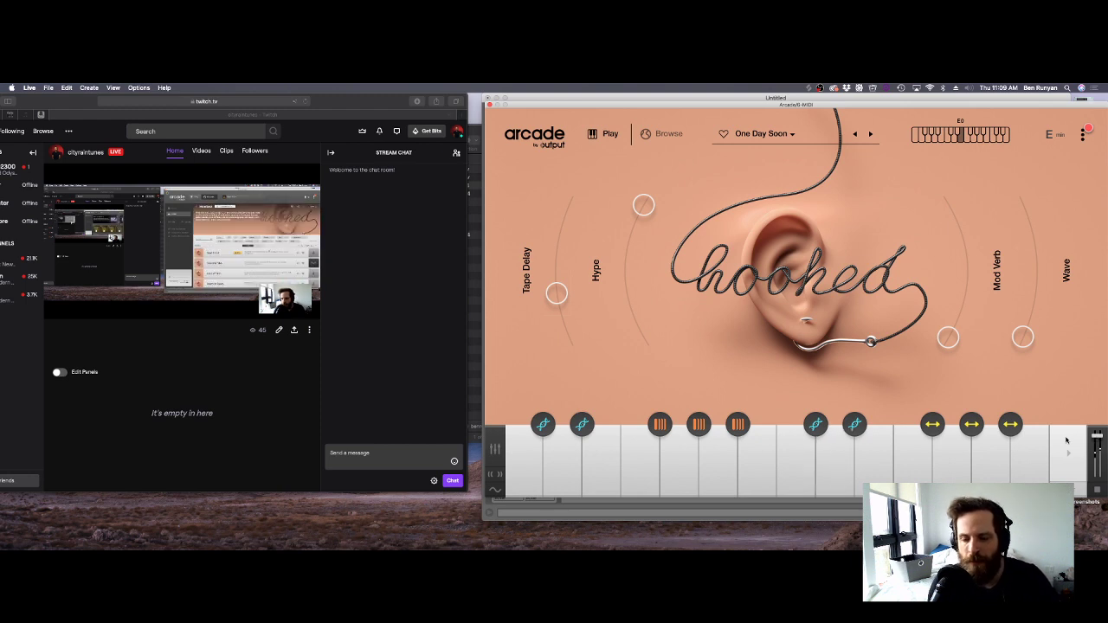
# Audition the following Hooked kits Visions of You and Aimless Mind, load Absolute Silk, and close the Arcade window.
pyautogui.click(871, 134)
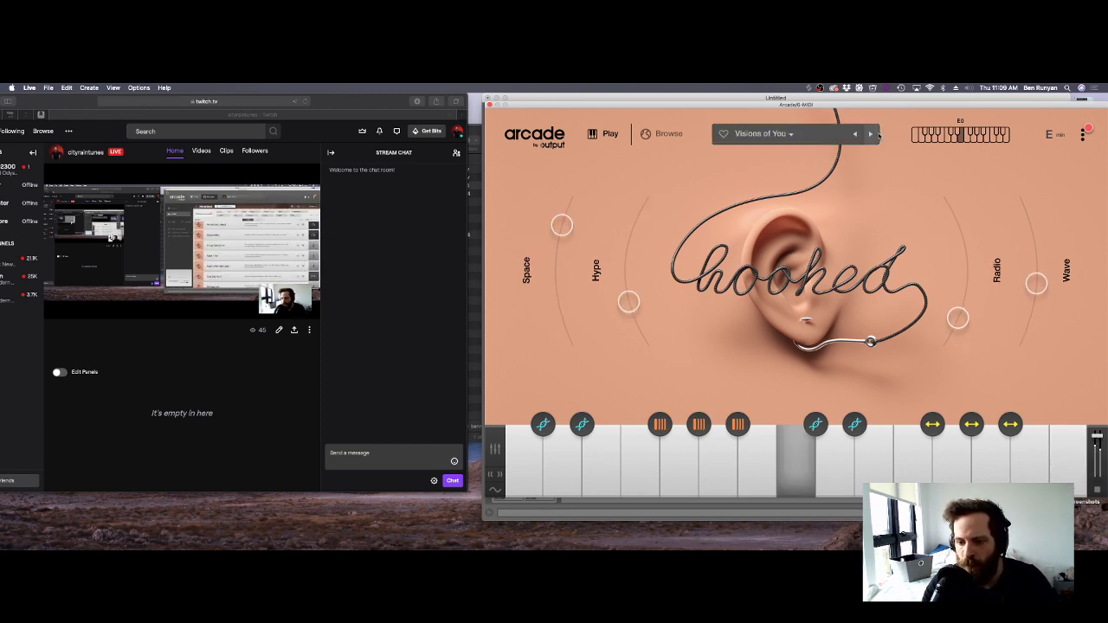
pyautogui.click(872, 135)
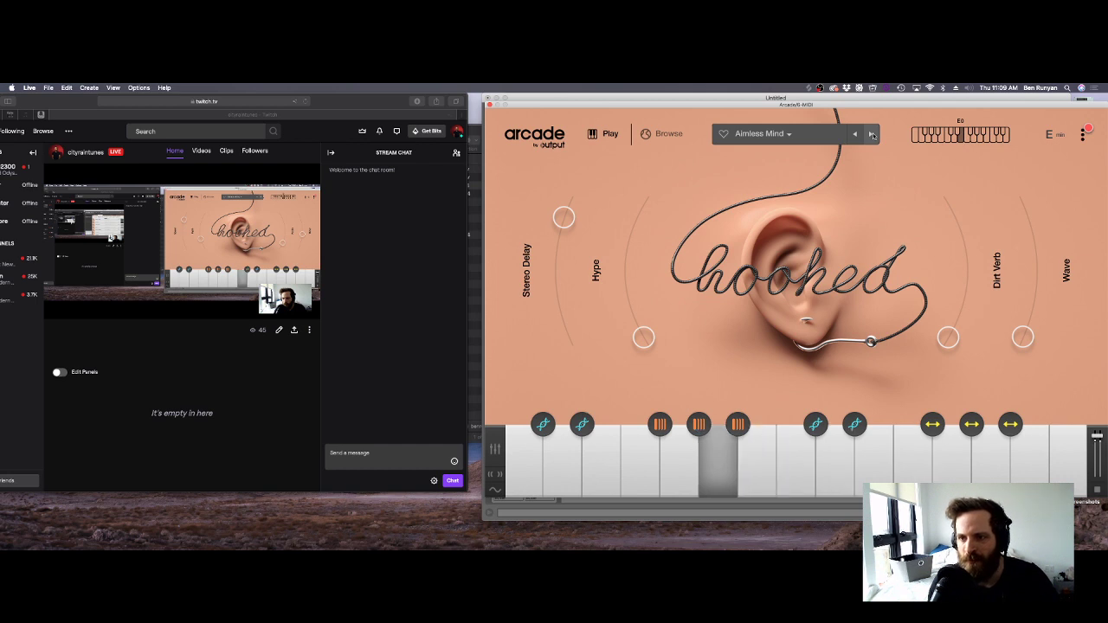
pyautogui.click(871, 135)
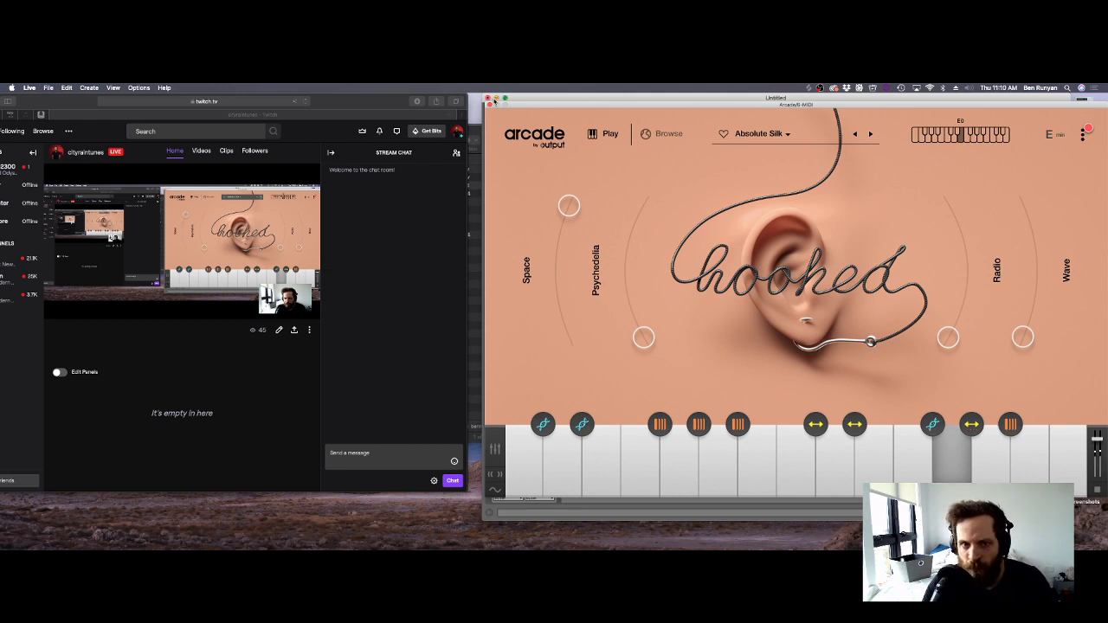
pyautogui.click(489, 104)
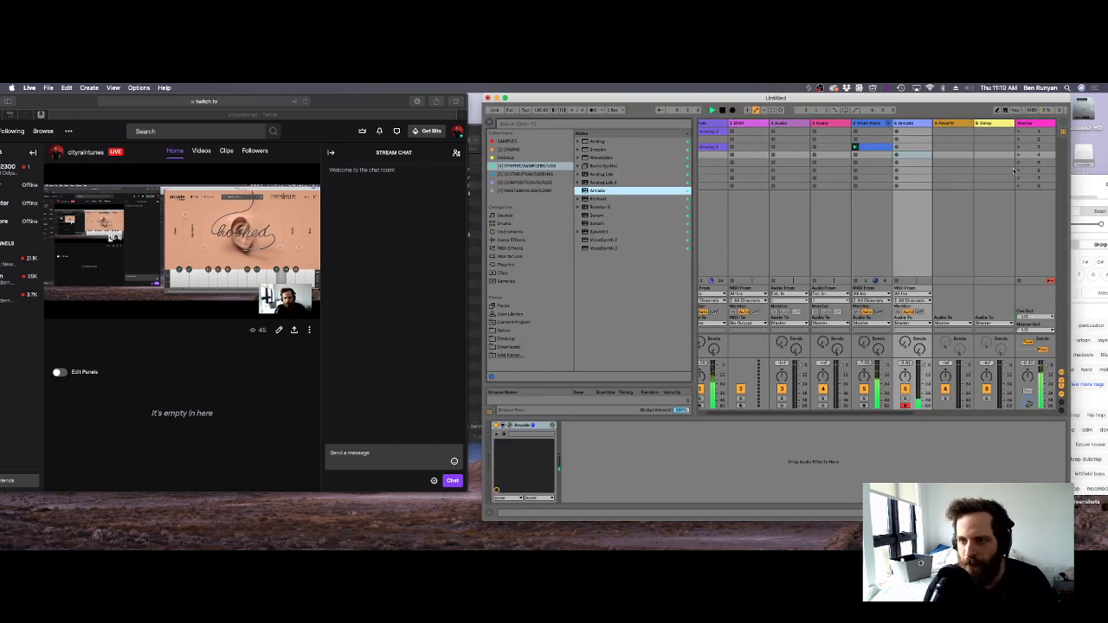
# Record a vocal clip in the Arcade track's fourth slot, open it, and select all its notes.
pyautogui.click(896, 155)
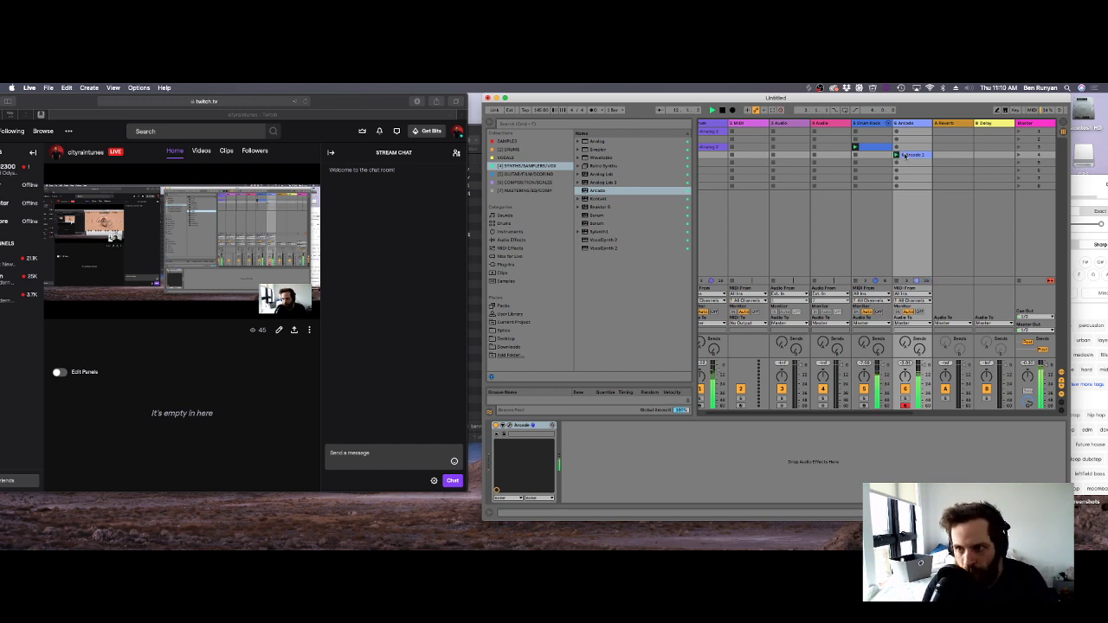
pyautogui.doubleClick(906, 154)
pyautogui.click(905, 432)
pyautogui.press('super+a')
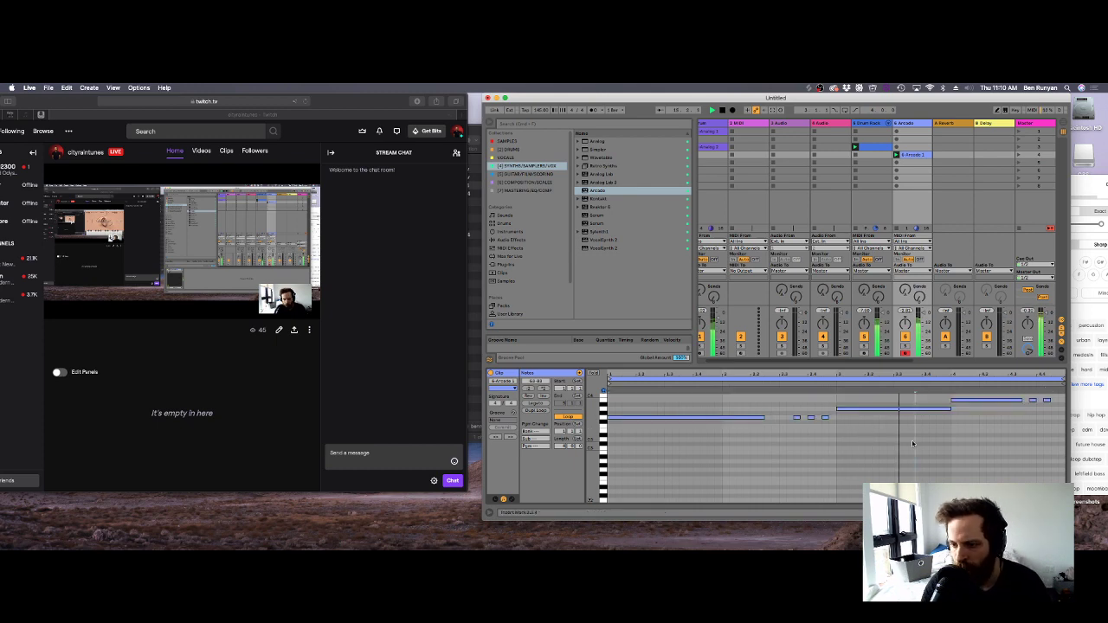
# Delete the empty 2 MIDI track and the two unused audio tracks before the Drum Rack track.
pyautogui.click(871, 124)
pyautogui.hotkey('shift', 'Tab')
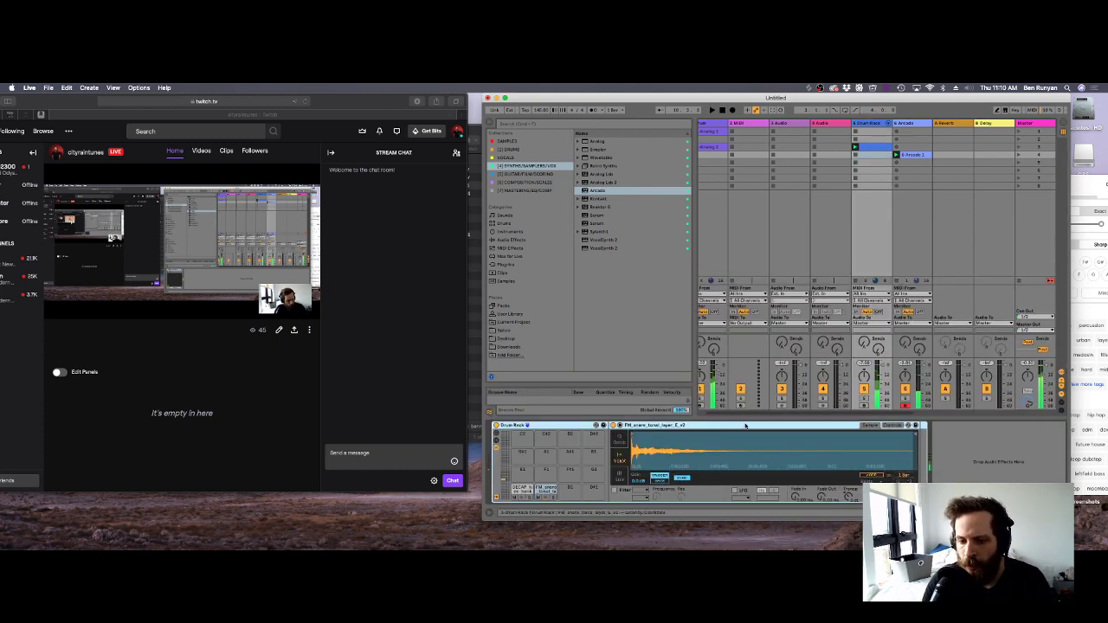
pyautogui.click(743, 126)
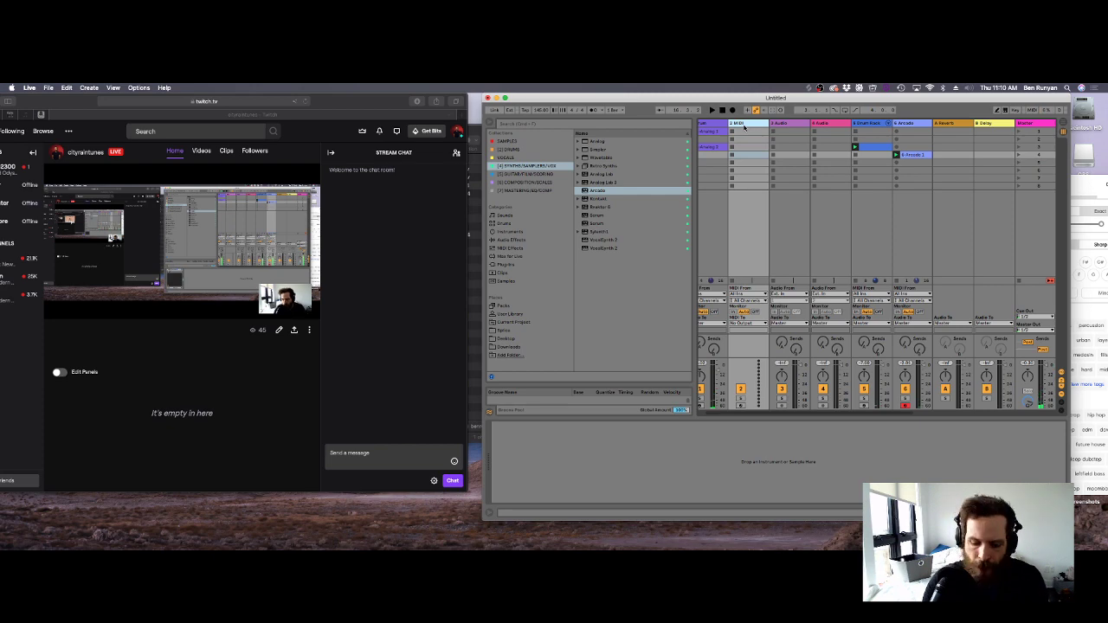
pyautogui.press('Delete')
pyautogui.press('Delete')
pyautogui.press('Delete')
# Copy the sidechain Compressor from the Serum track onto the Arcade track and start playback.
pyautogui.click(717, 126)
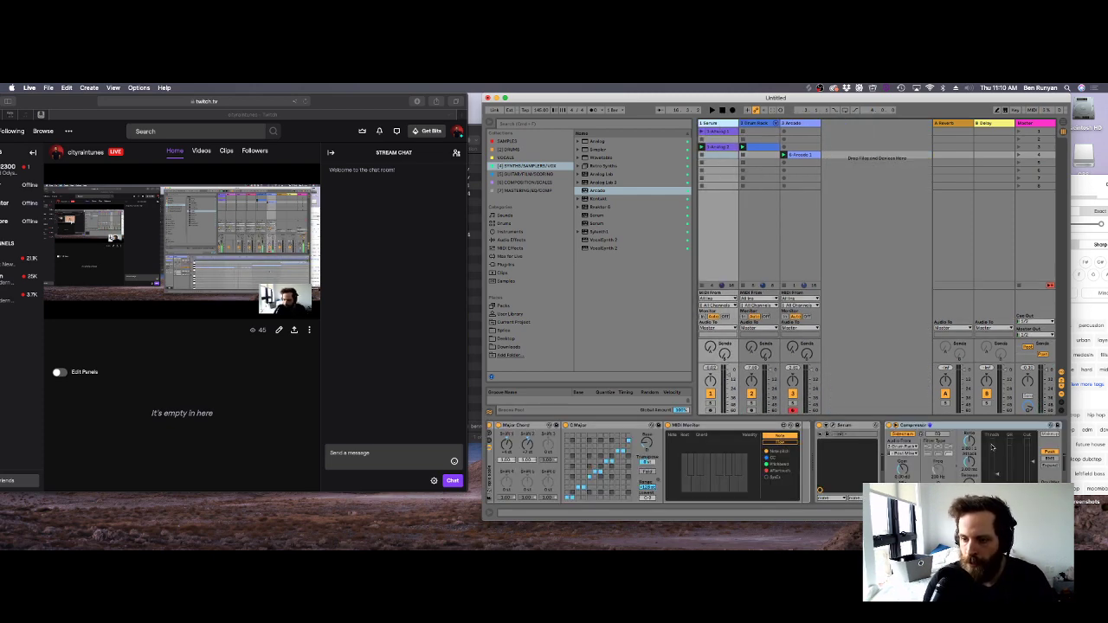
pyautogui.click(794, 166)
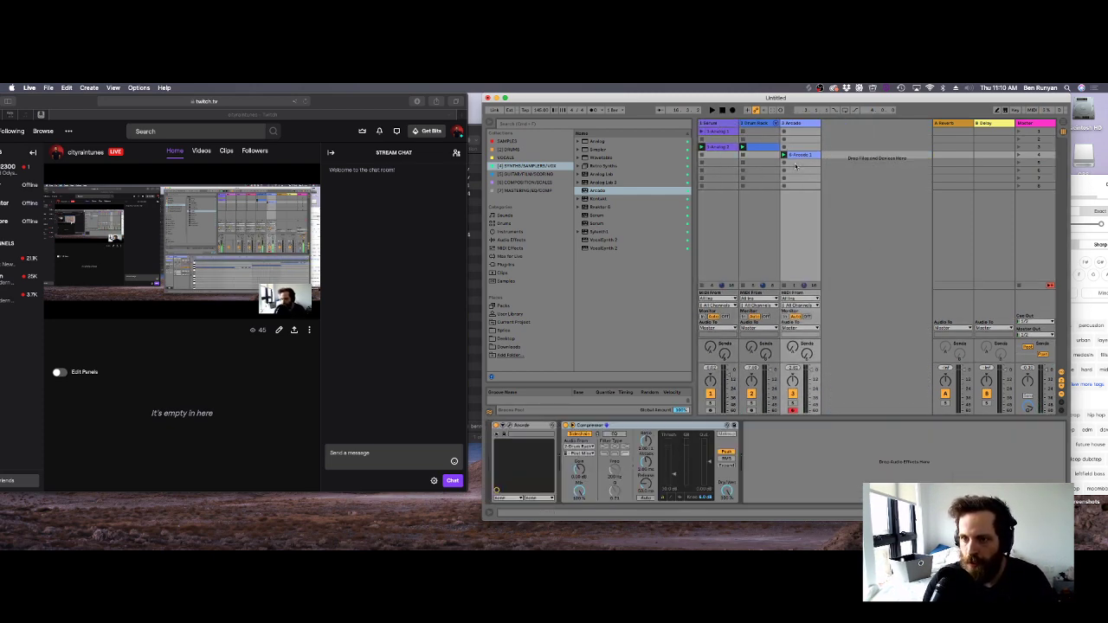
pyautogui.press('space')
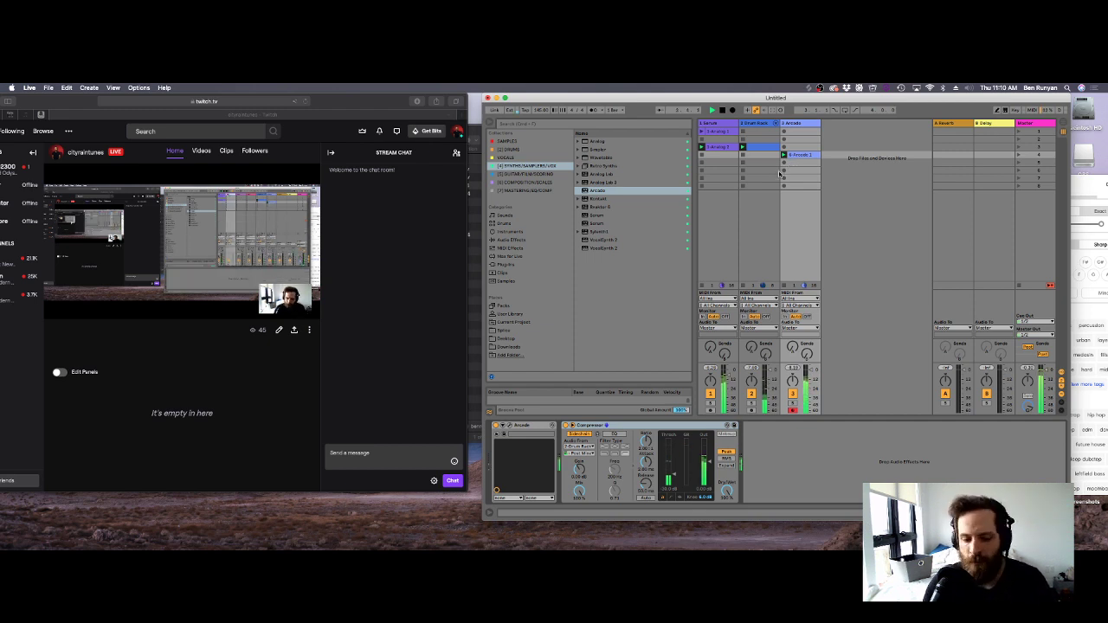
# Rename the Serum, Drum Rack and Arcade tracks as LEAD SAW, DRUMS and VOX CHOPS.
pyautogui.rightClick(708, 126)
pyautogui.click(727, 162)
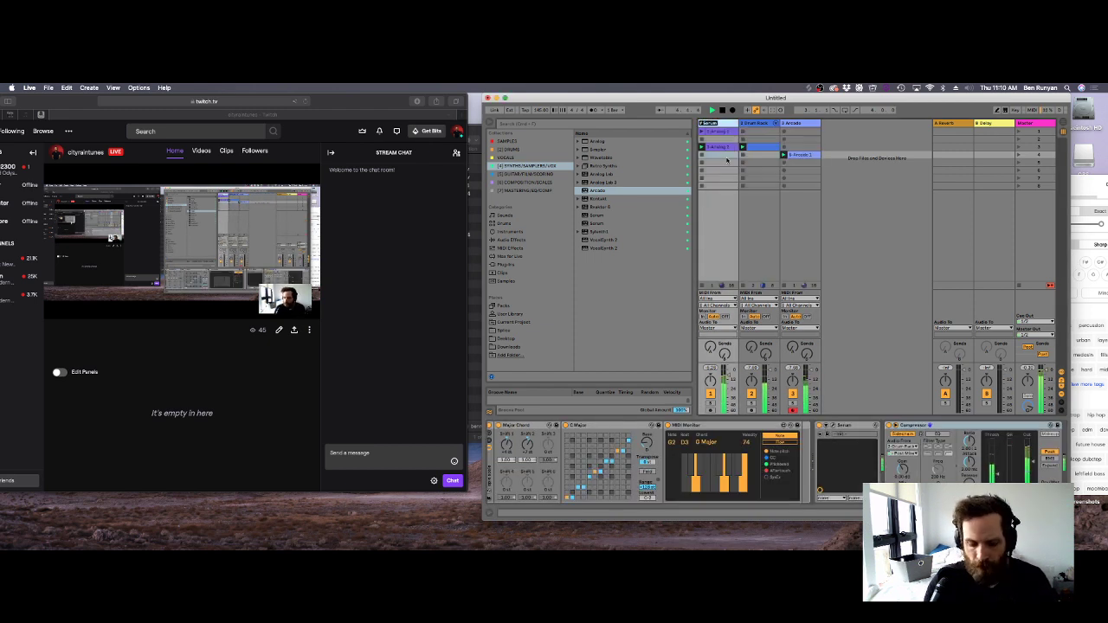
pyautogui.write('LEAD SAW')
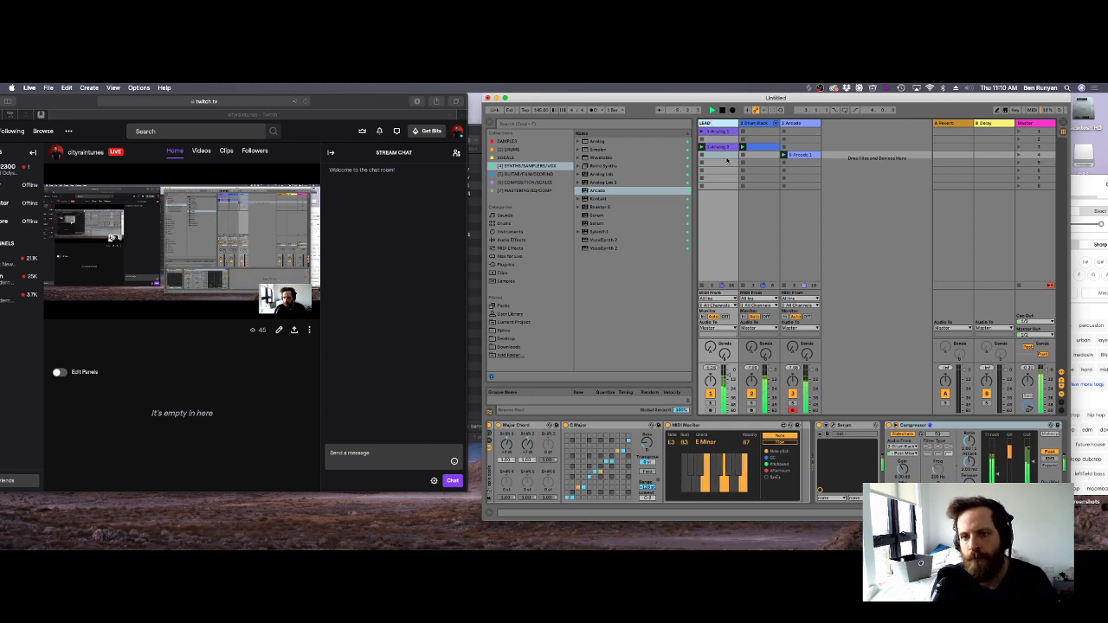
pyautogui.rightClick(754, 126)
pyautogui.click(763, 159)
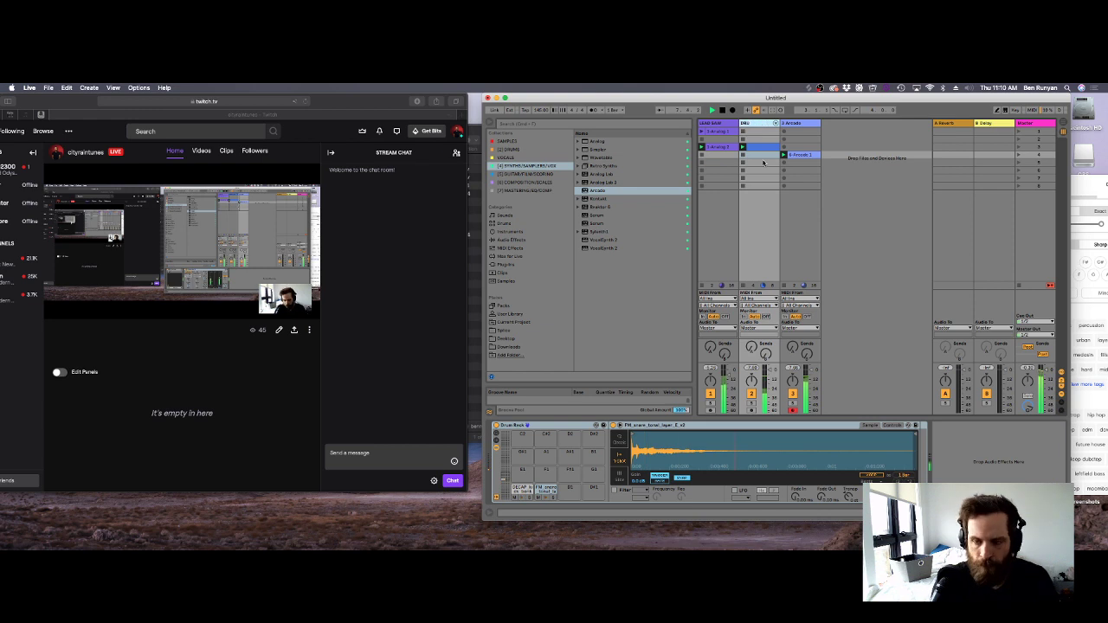
pyautogui.rightClick(794, 124)
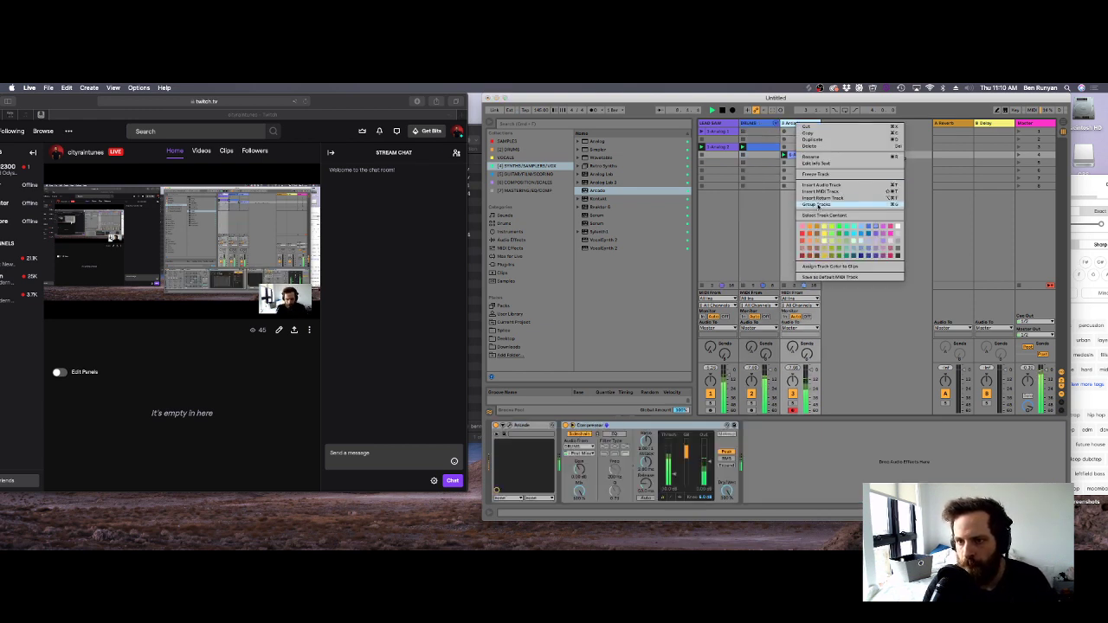
pyautogui.click(813, 158)
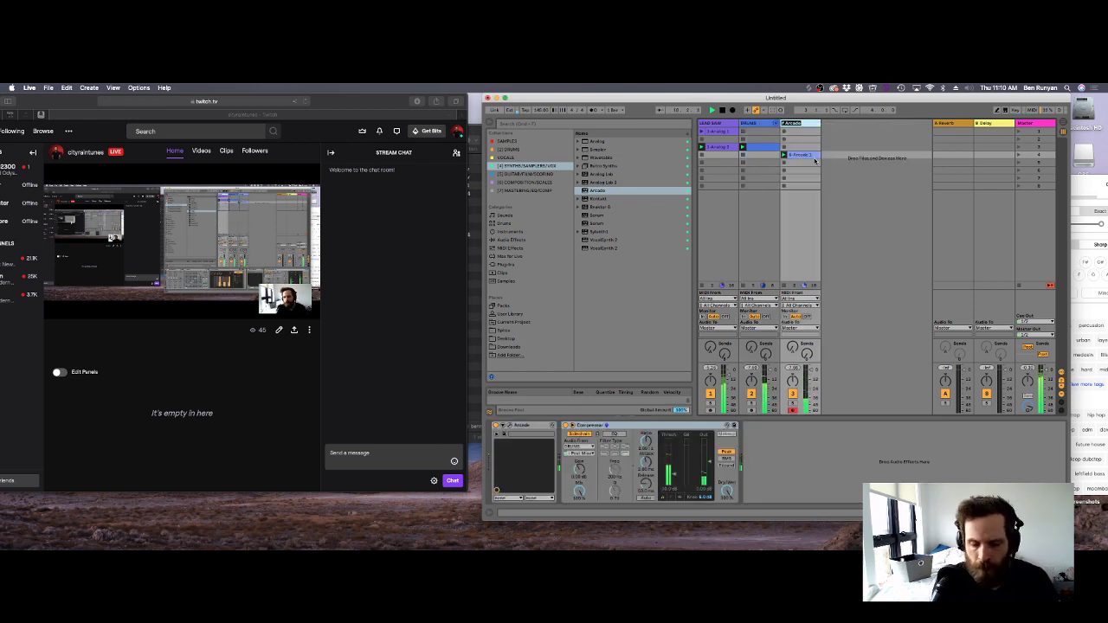
pyautogui.write('VOX CHOPS')
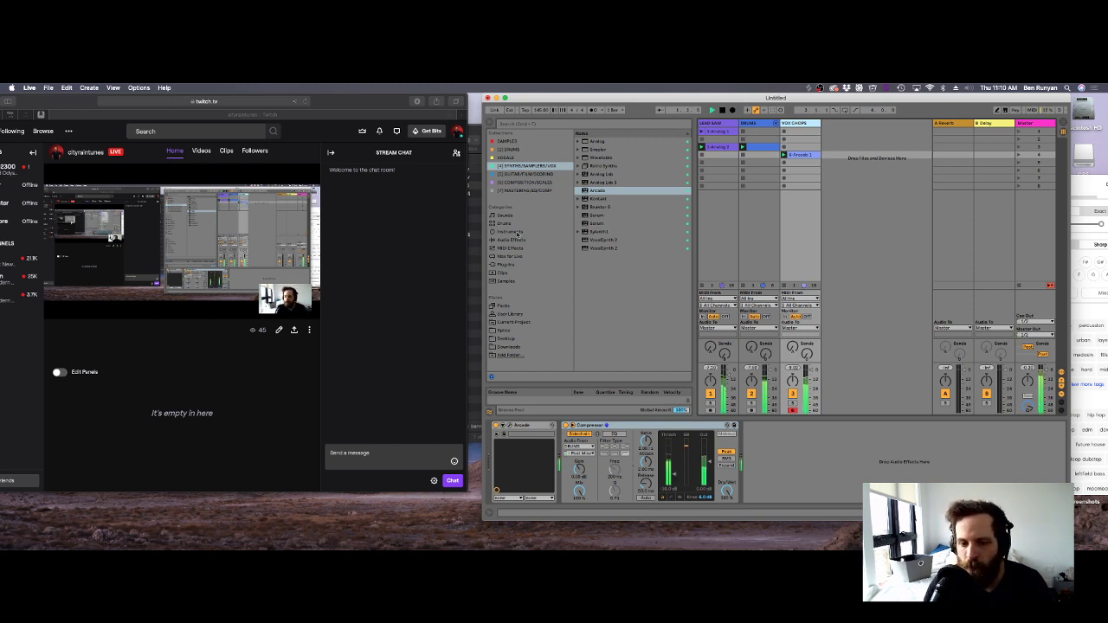
# Capture the playing clips into a new scene inserted after scene 6 and name it section.
pyautogui.click(1034, 170)
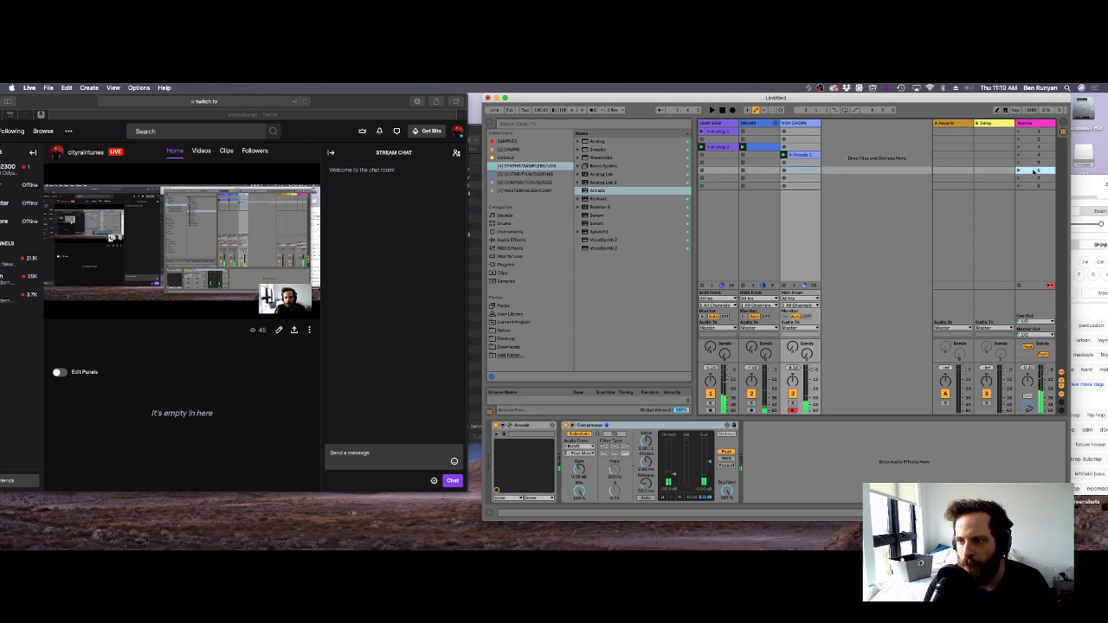
pyautogui.press('shift+super+i')
pyautogui.rightClick(1036, 177)
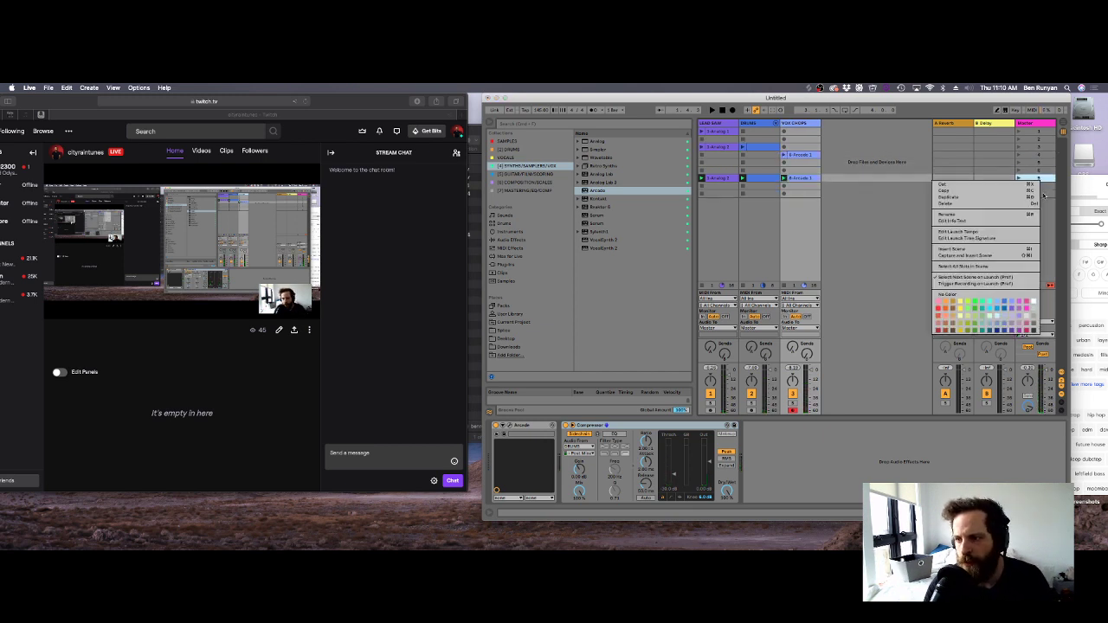
pyautogui.click(964, 214)
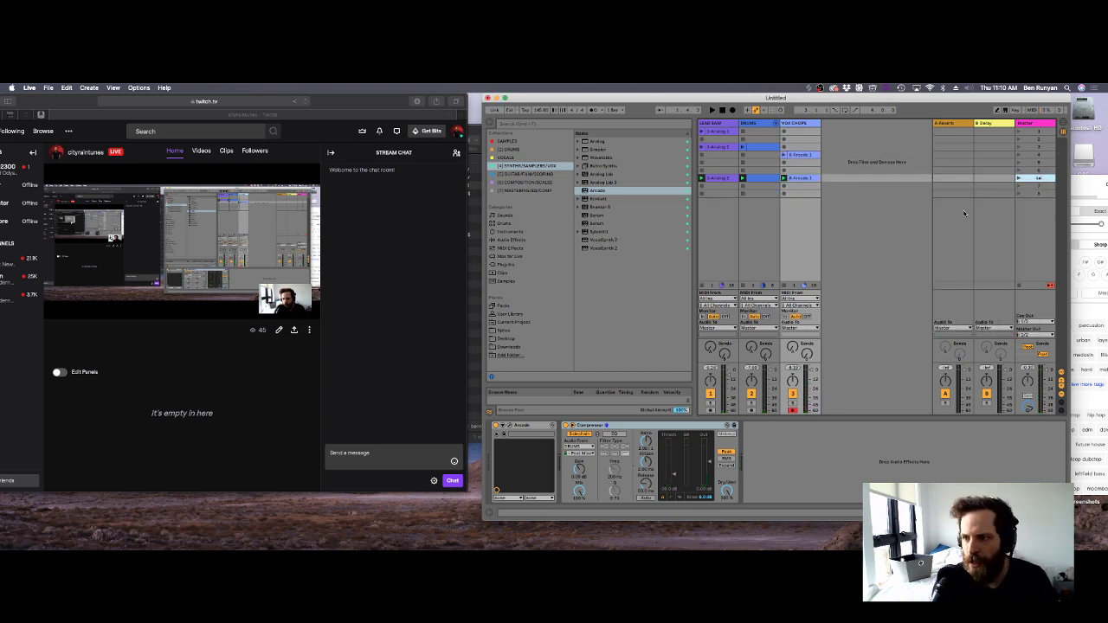
# Insert a MIDI track after LEAD SAW, load Serum onto it, lower oscillator A's octave, and close the Serum window.
pyautogui.rightClick(715, 124)
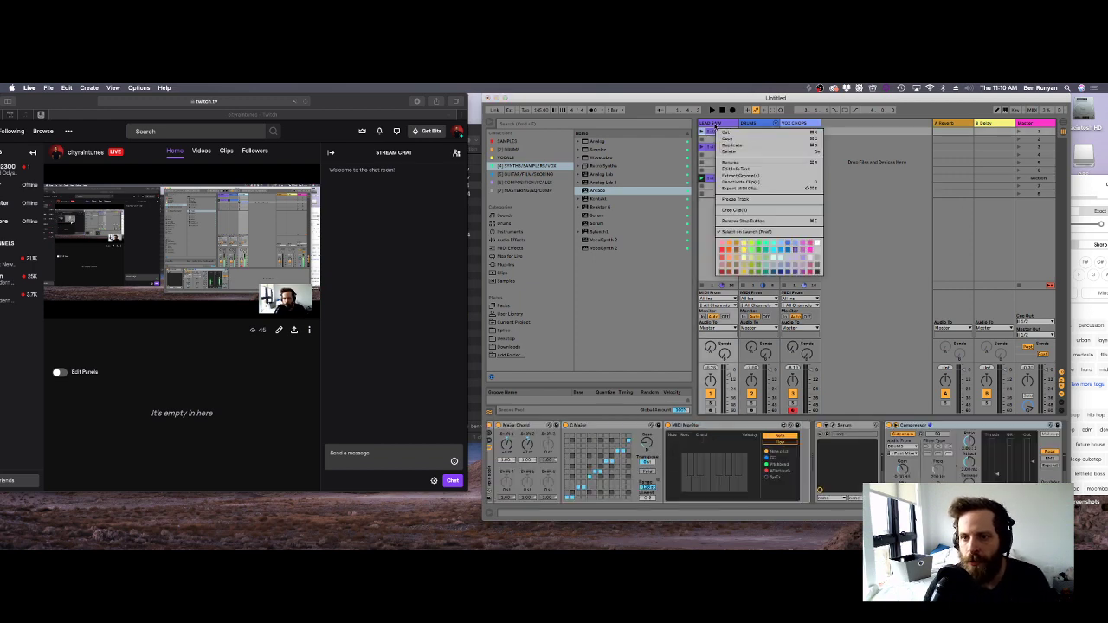
pyautogui.click(715, 124)
pyautogui.rightClick(716, 124)
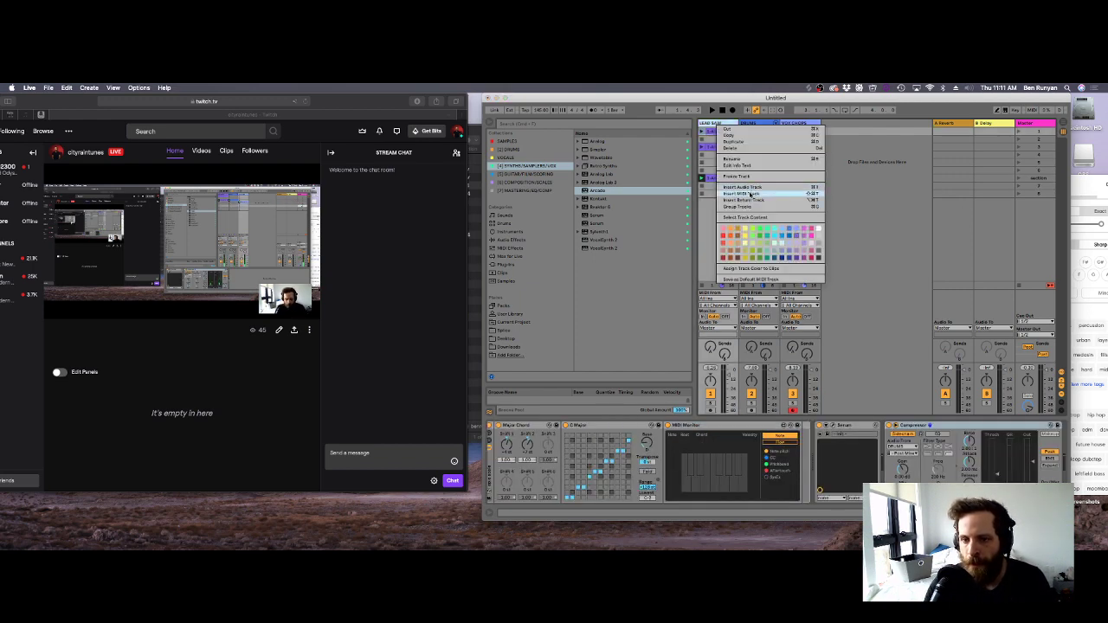
pyautogui.click(746, 194)
pyautogui.doubleClick(603, 218)
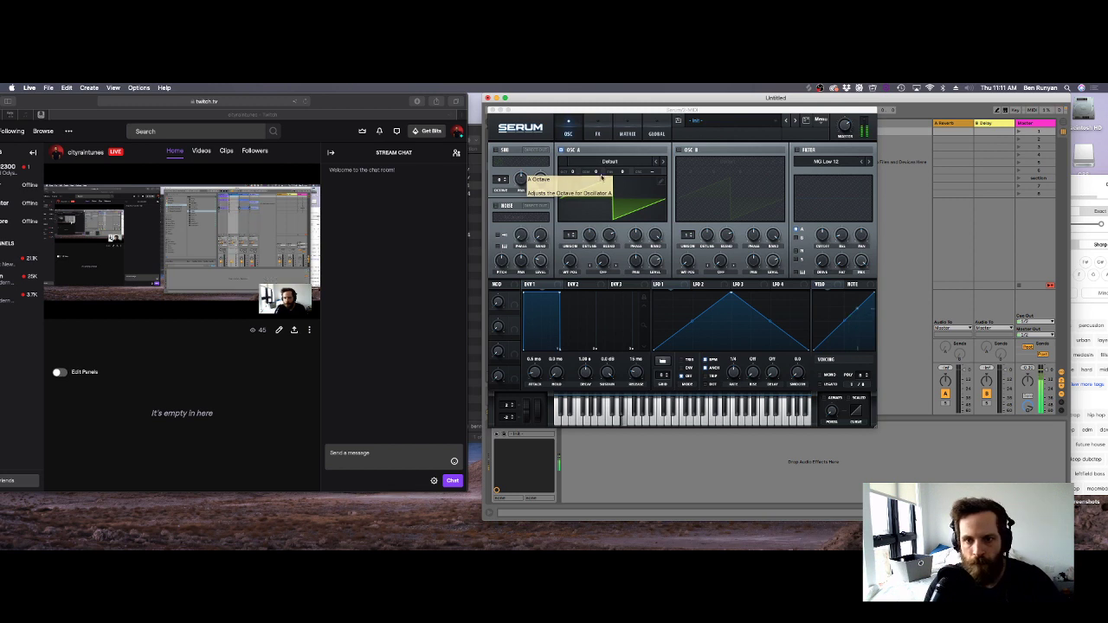
pyautogui.moveTo(572, 174); pyautogui.dragTo(572, 221)
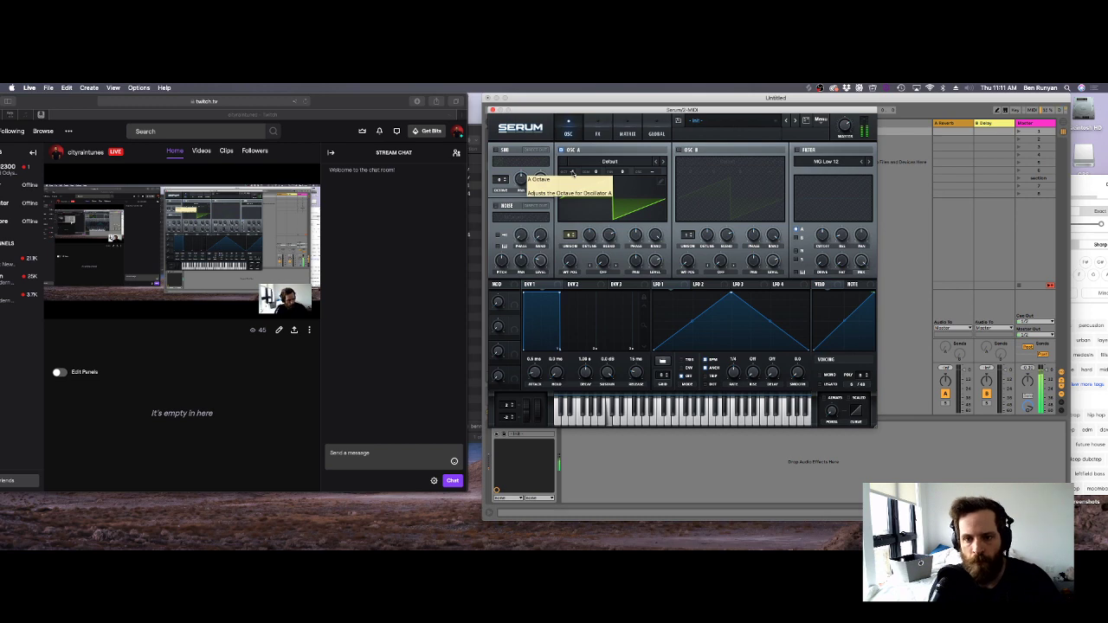
pyautogui.click(493, 110)
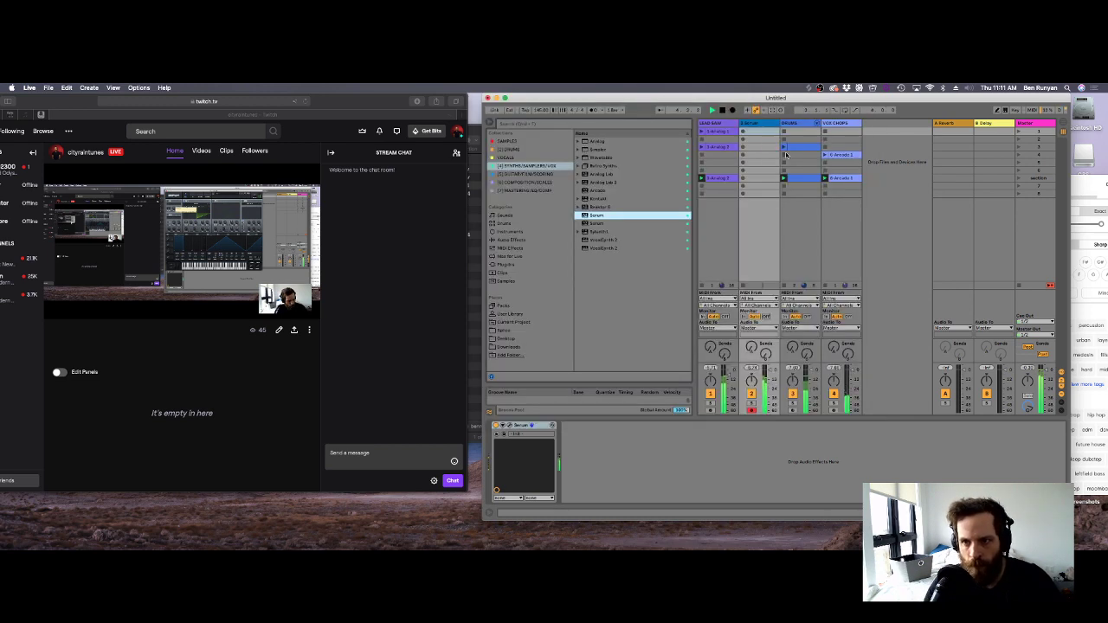
# Record a MIDI clip on the new Serum track in the section scene and quantize all its notes.
pyautogui.press('space')
pyautogui.click(762, 178)
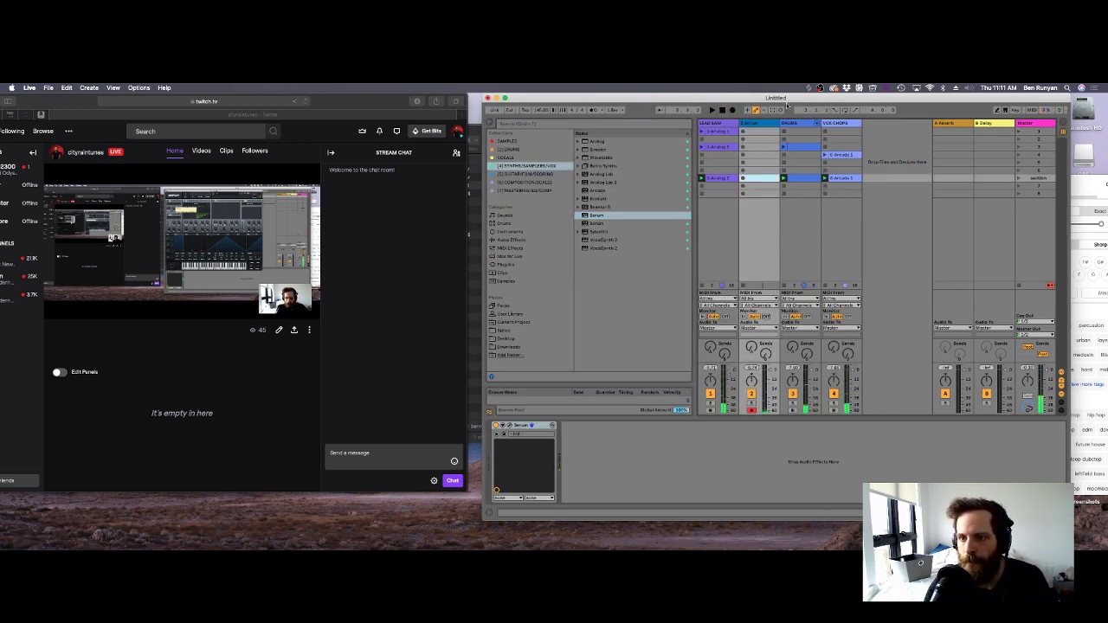
pyautogui.click(776, 110)
pyautogui.press('super+a')
pyautogui.press('super+u')
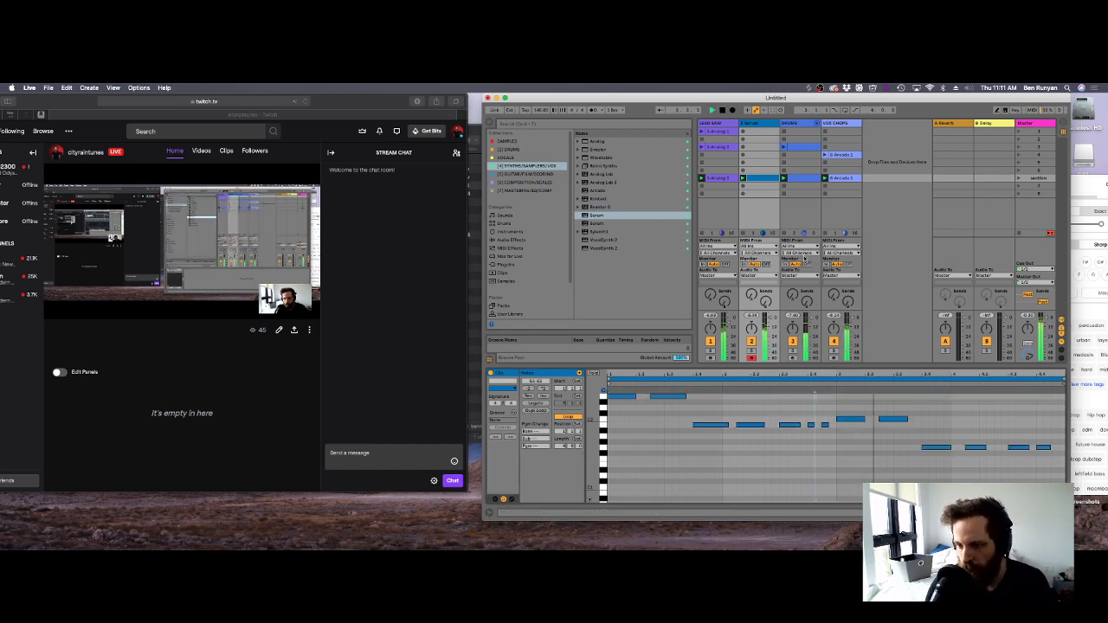
# Open Serum on the LEAD SAW track and raise its EQ's high-band gain to about 5 dB.
pyautogui.hotkey('shift', 'Tab')
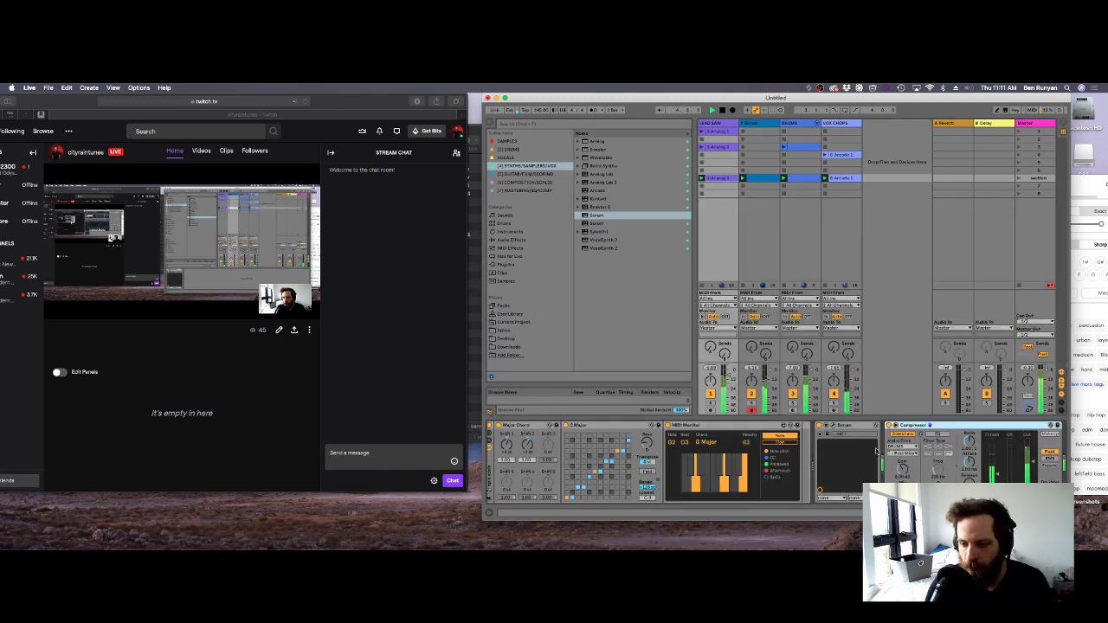
pyautogui.click(823, 432)
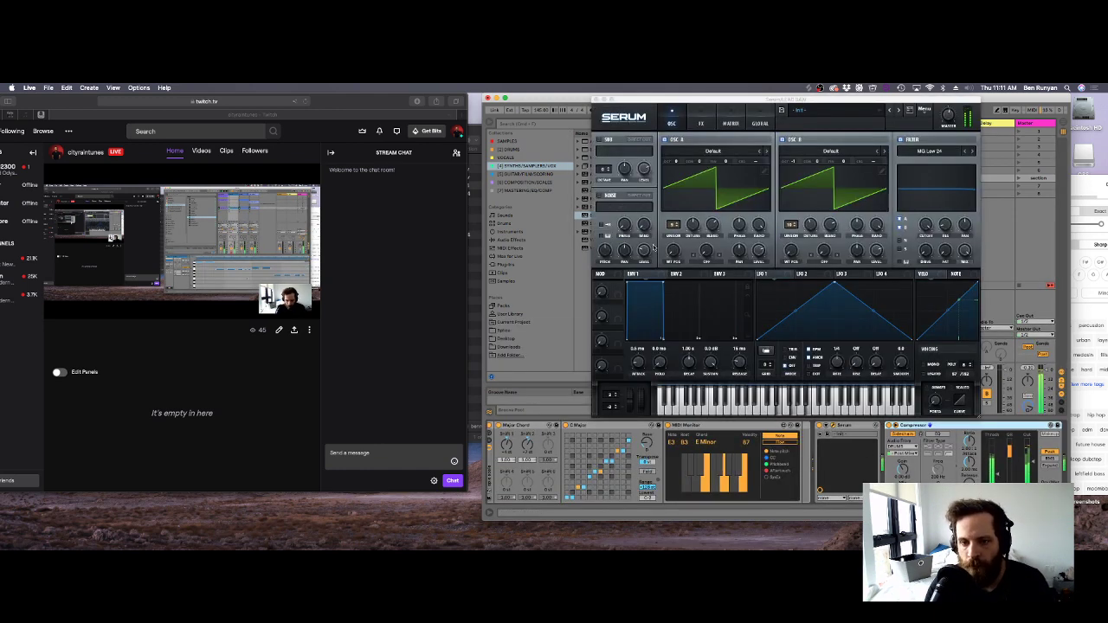
pyautogui.click(699, 123)
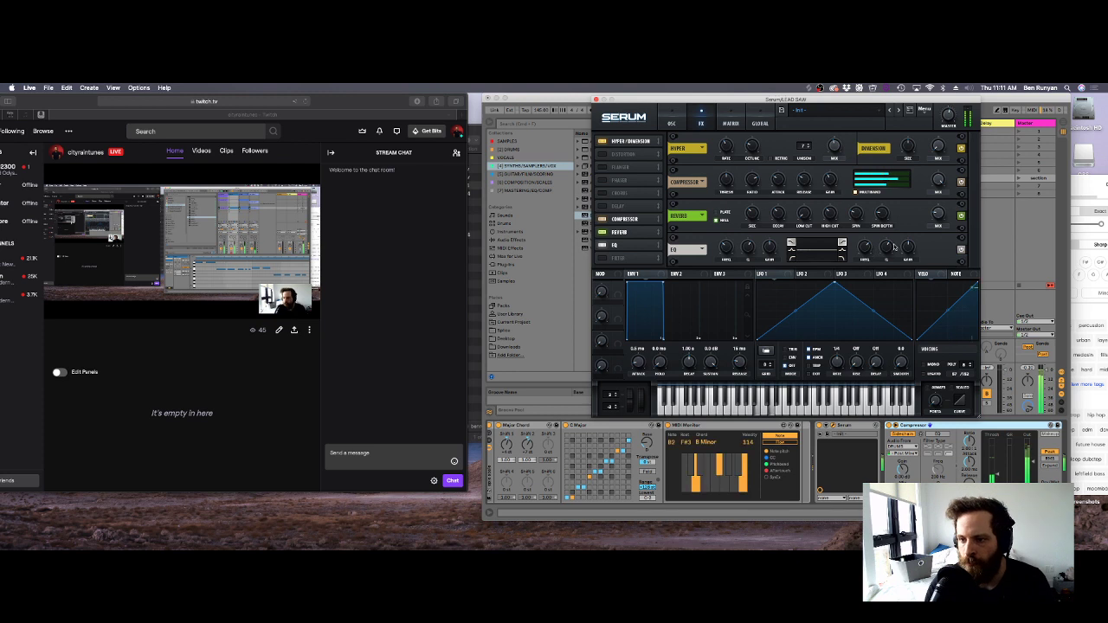
pyautogui.moveTo(908, 246); pyautogui.dragTo(907, 253)
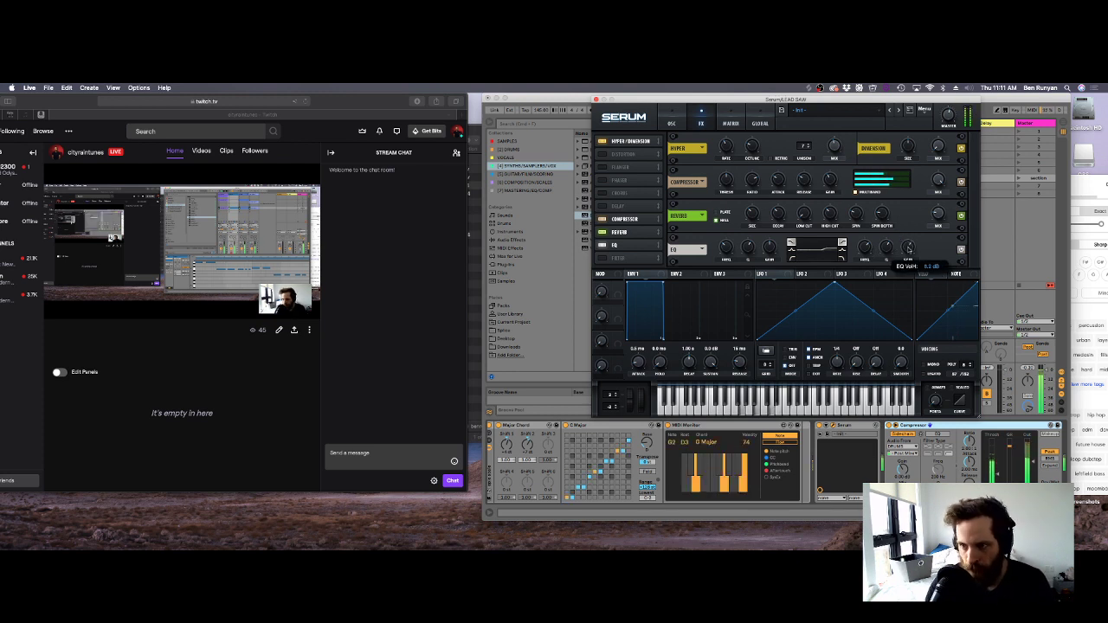
# Set oscillator A's warp mode to Asym + and adjust its warp amount.
pyautogui.click(672, 124)
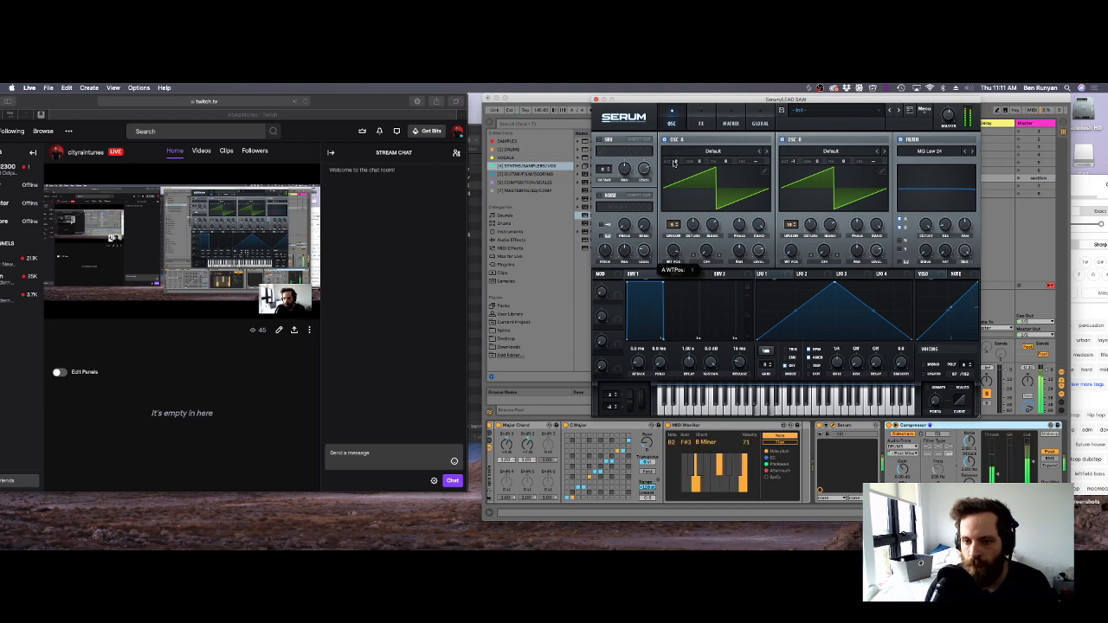
pyautogui.click(707, 258)
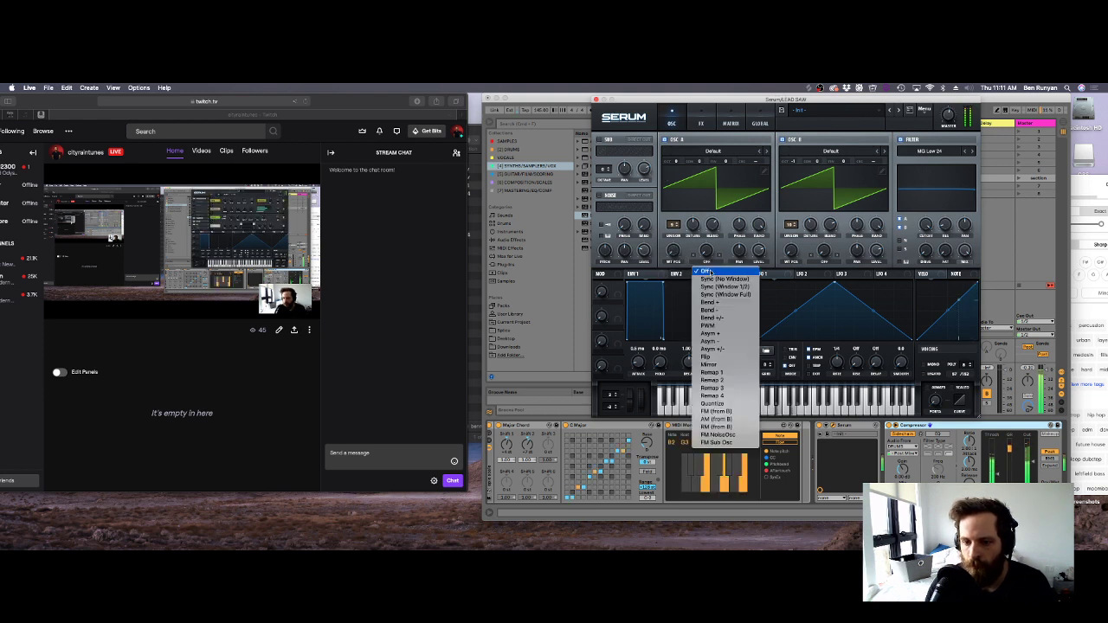
pyautogui.click(718, 339)
pyautogui.moveTo(707, 230); pyautogui.dragTo(708, 251)
# Assign LFO 3 to oscillator A's warp amount, reshape the LFO into a descending ramp, and adjust its rate.
pyautogui.moveTo(850, 275); pyautogui.dragTo(706, 253)
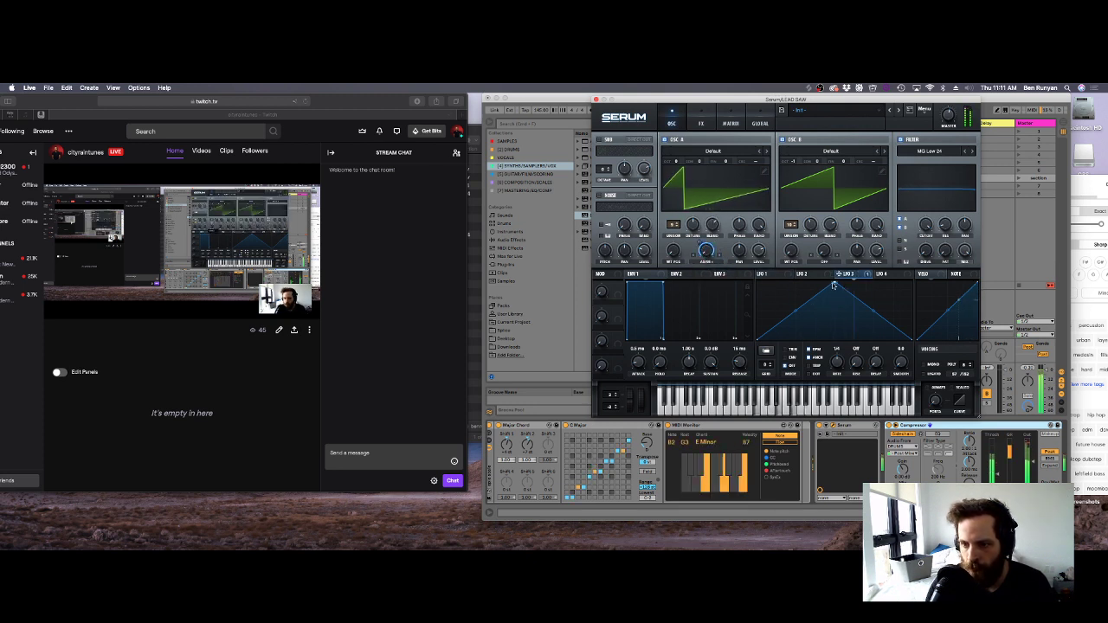
pyautogui.moveTo(835, 282); pyautogui.dragTo(757, 281)
pyautogui.moveTo(839, 363); pyautogui.dragTo(841, 349)
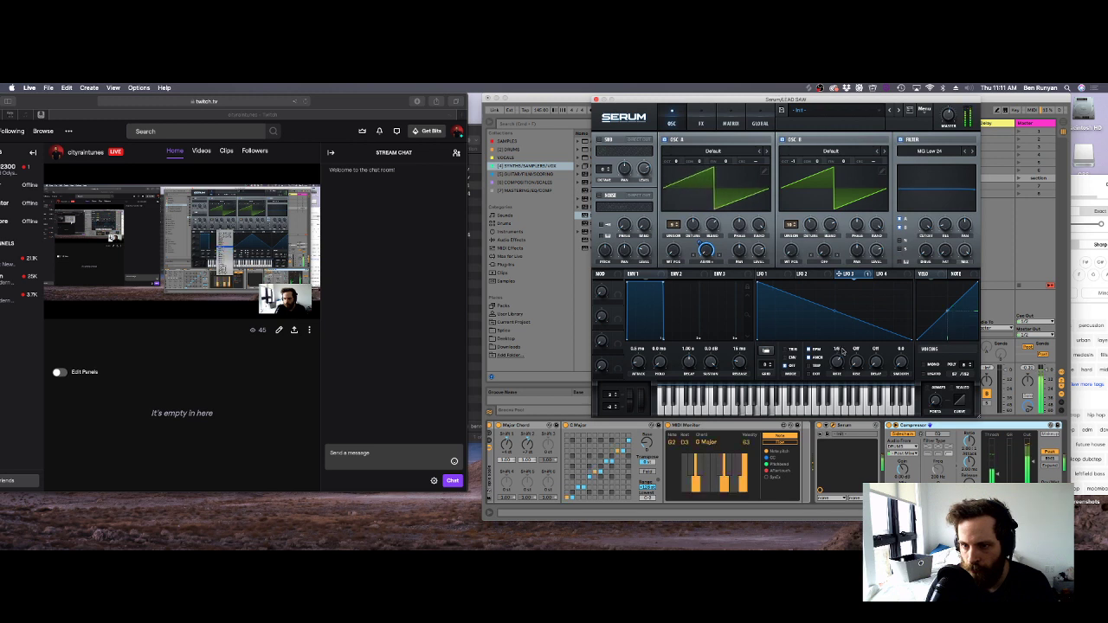
# Set oscillator B's warp mode to Bend +/- and adjust its warp amount.
pyautogui.click(822, 261)
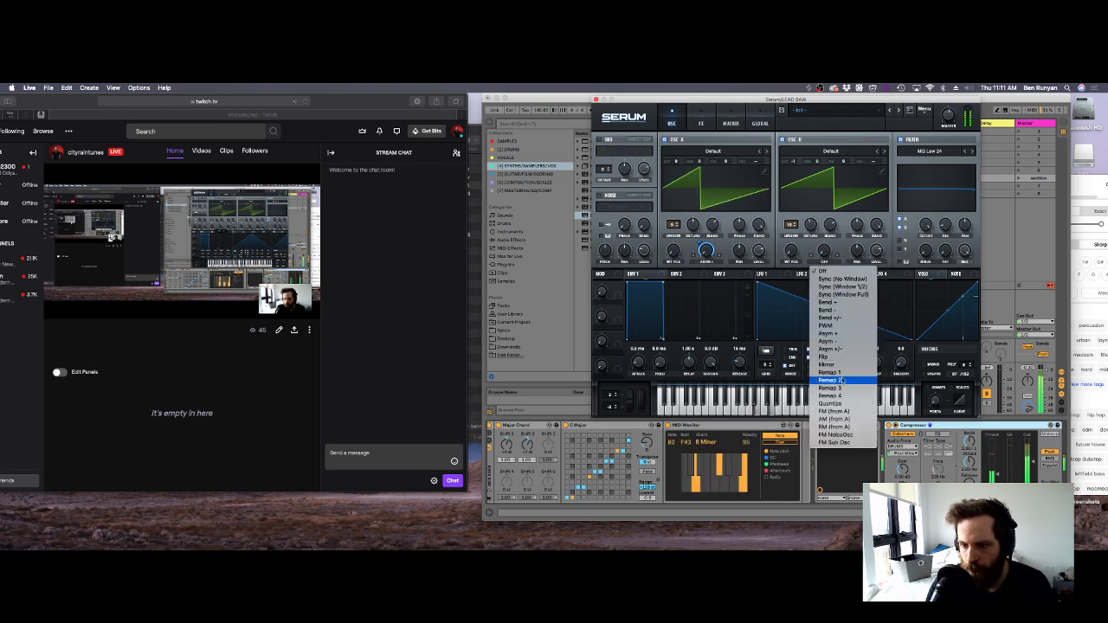
pyautogui.click(833, 318)
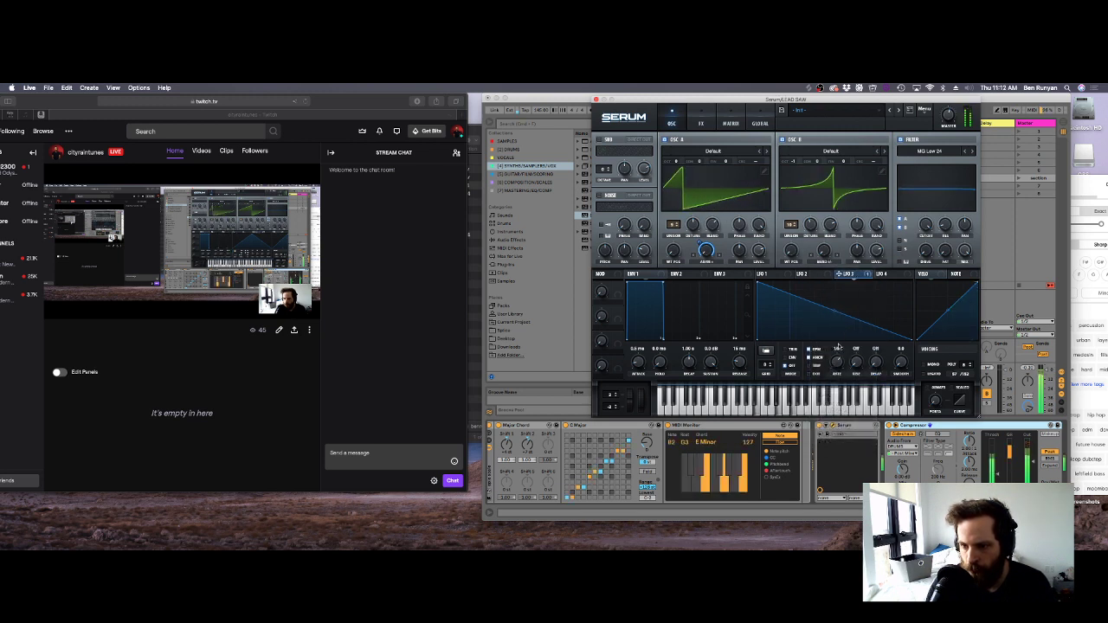
pyautogui.moveTo(824, 248); pyautogui.dragTo(824, 251)
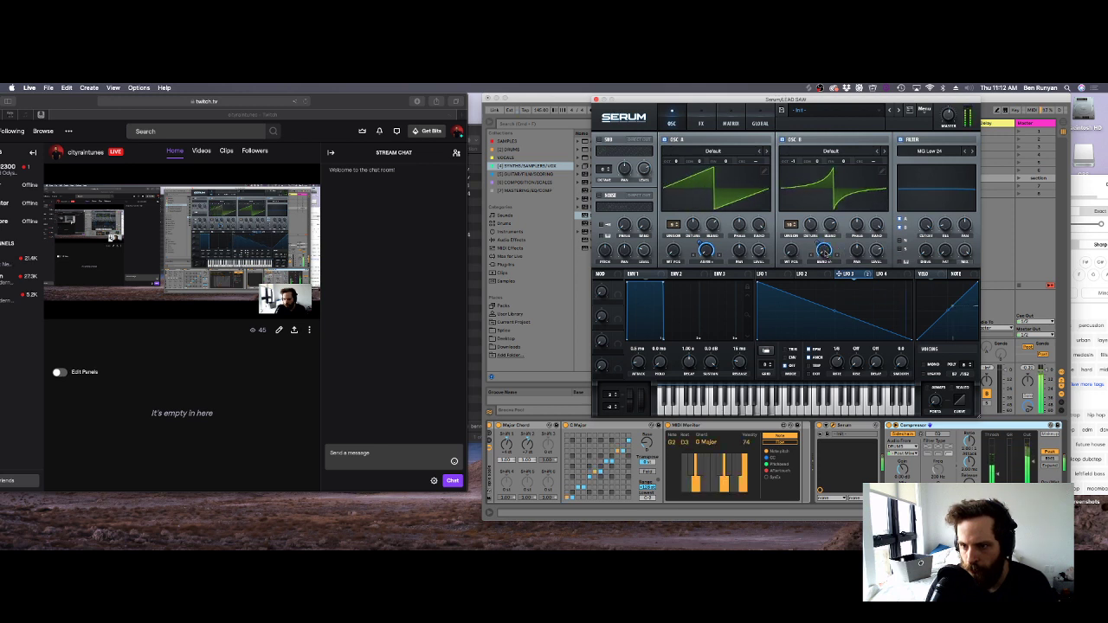
# Set oscillator A's warp mode to Bend +/-.
pyautogui.click(704, 261)
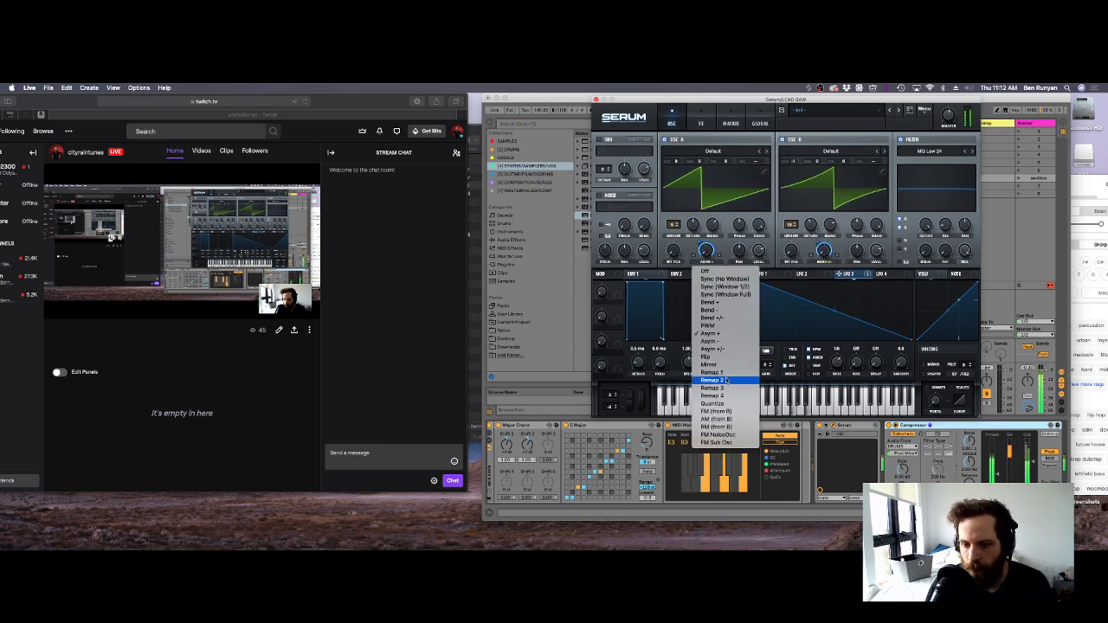
pyautogui.click(729, 319)
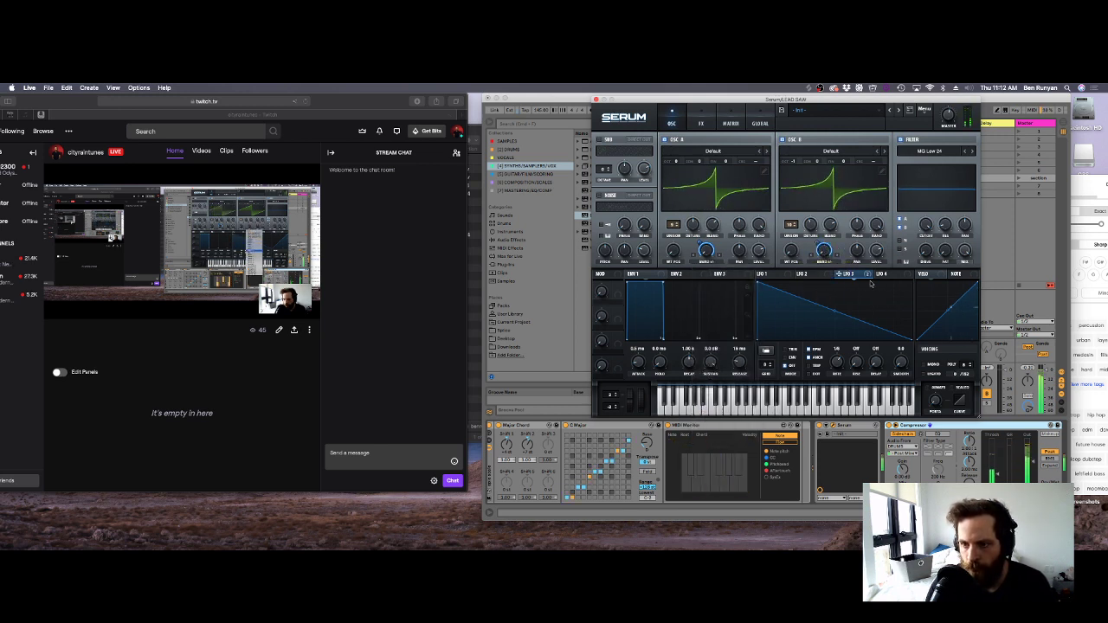
# Lower the filter cutoff and try modulating it with LFO 3.
pyautogui.moveTo(925, 227); pyautogui.dragTo(919, 338)
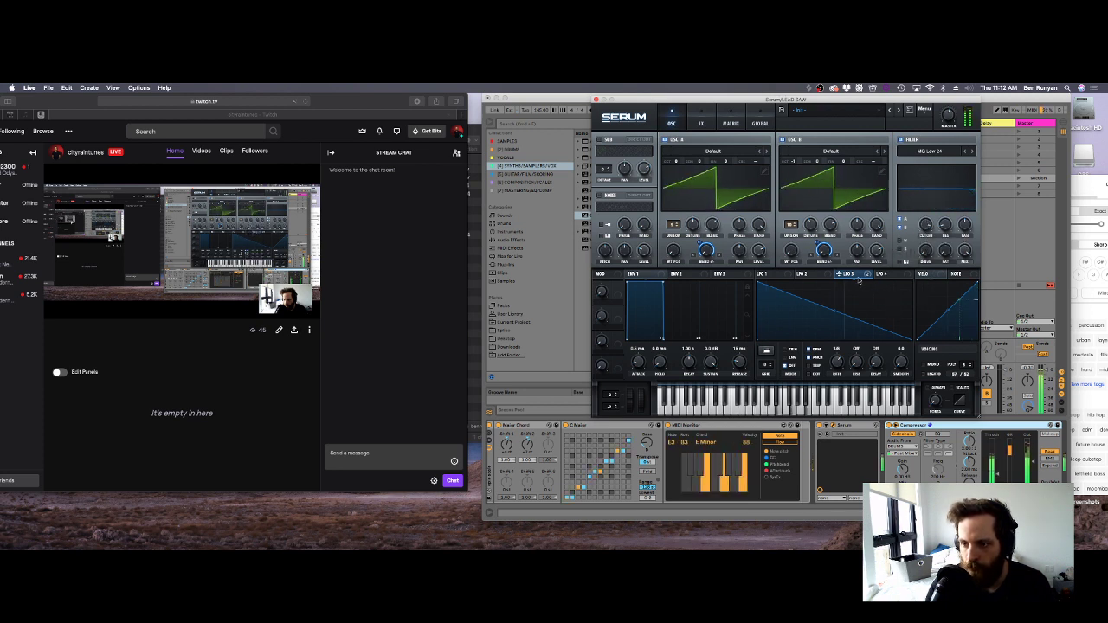
pyautogui.moveTo(840, 273); pyautogui.dragTo(927, 189)
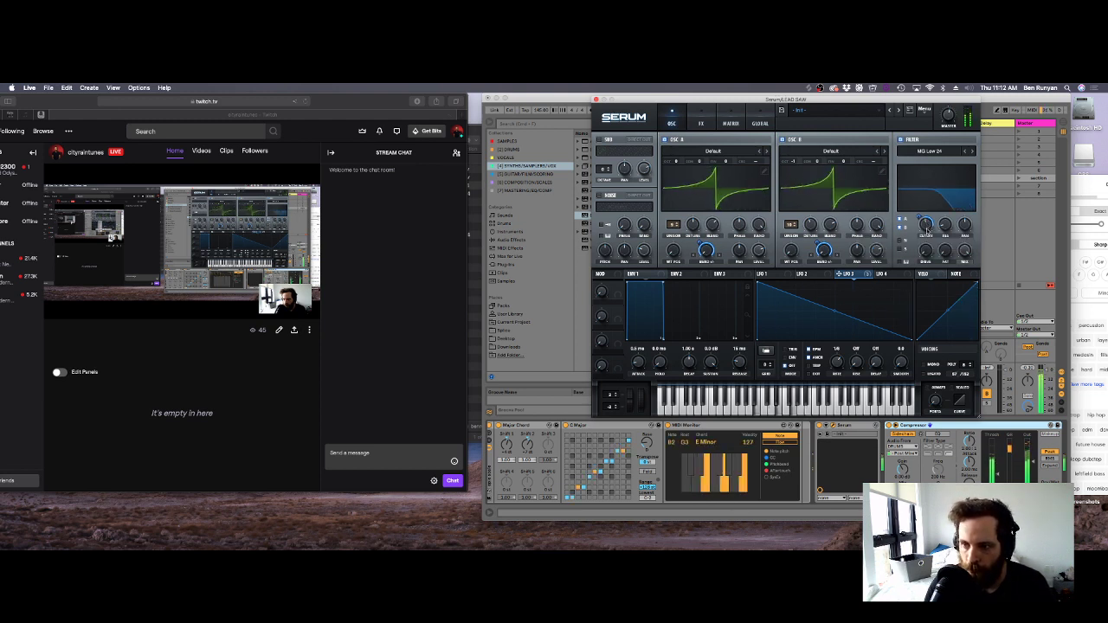
# Reshape LFO 4 into a descending ramp, assign it to the filter cutoff in place of the existing modulation, and adjust the cutoff modulation.
pyautogui.click(886, 273)
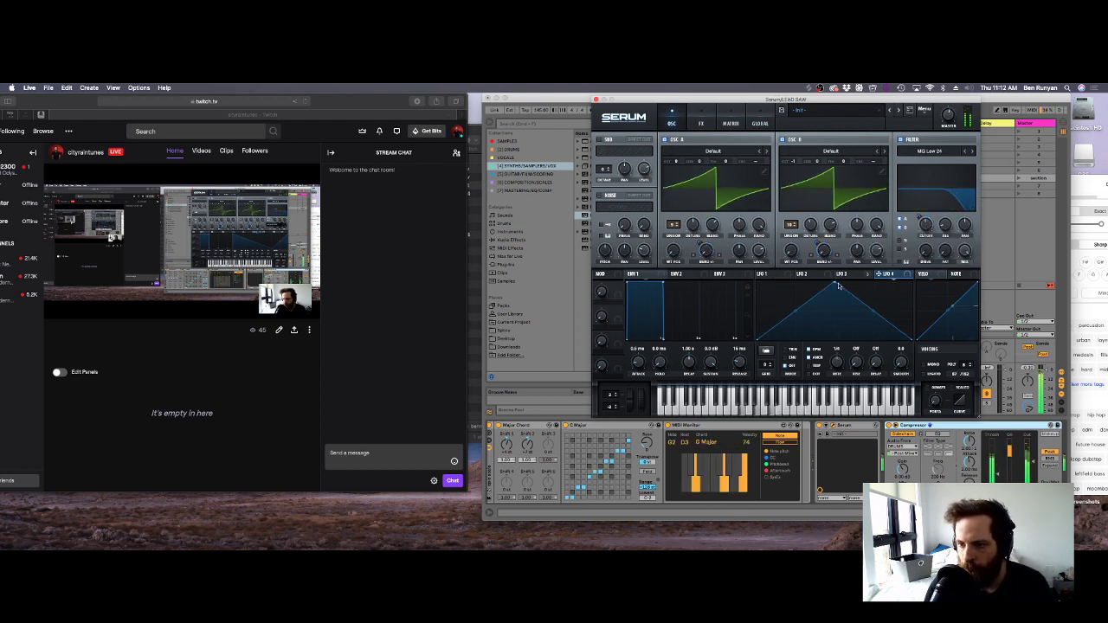
pyautogui.moveTo(835, 285); pyautogui.dragTo(758, 282)
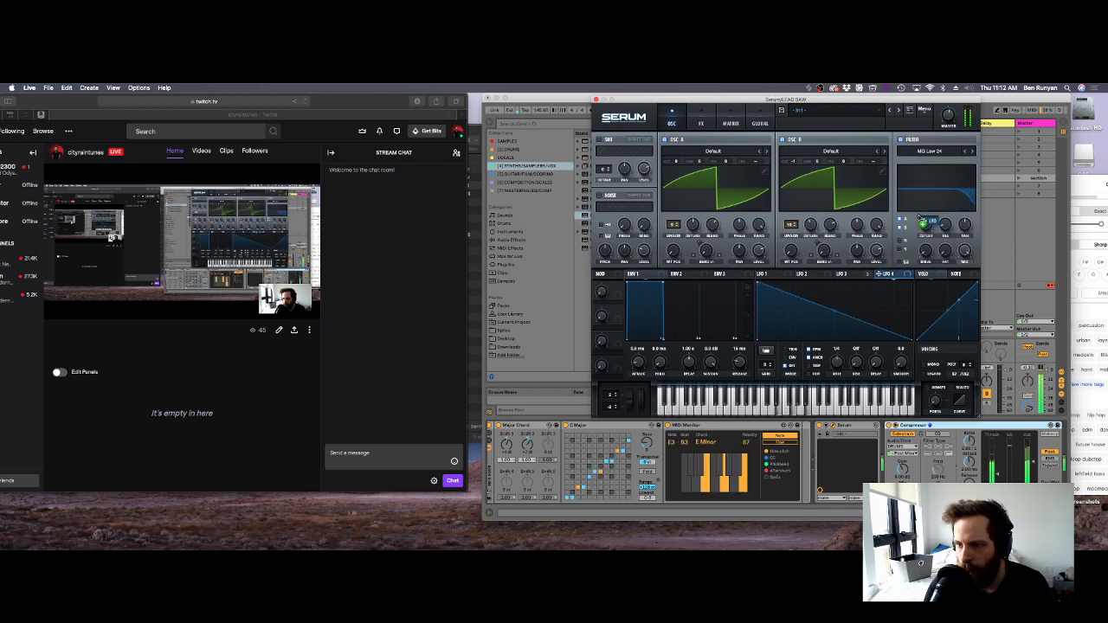
pyautogui.moveTo(922, 224); pyautogui.dragTo(925, 225)
pyautogui.rightClick(925, 225)
pyautogui.click(941, 259)
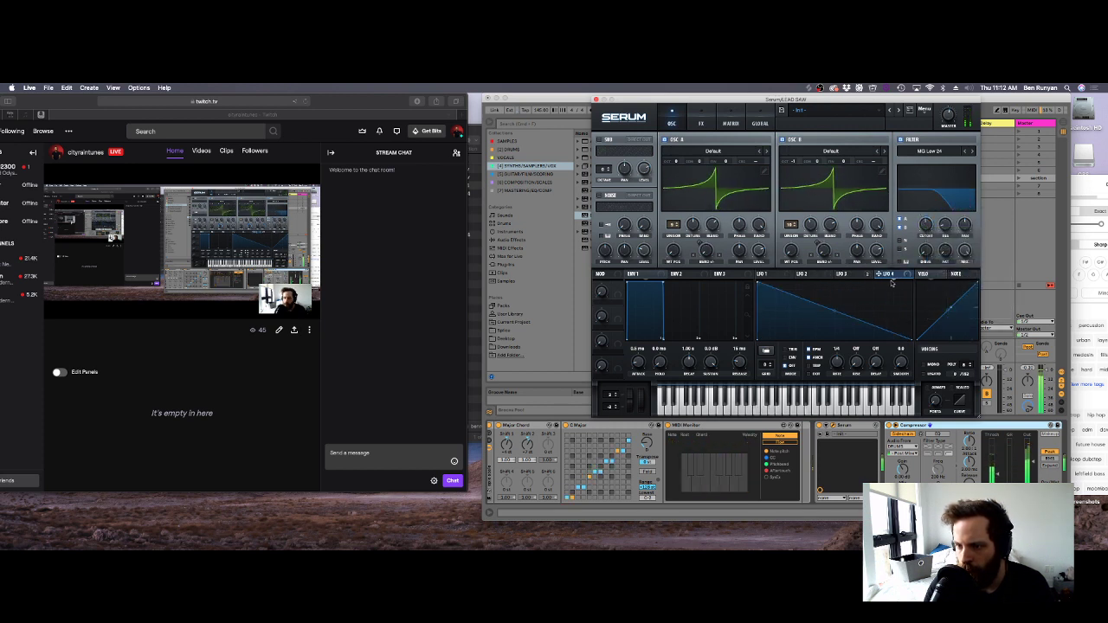
pyautogui.moveTo(881, 275); pyautogui.dragTo(926, 234)
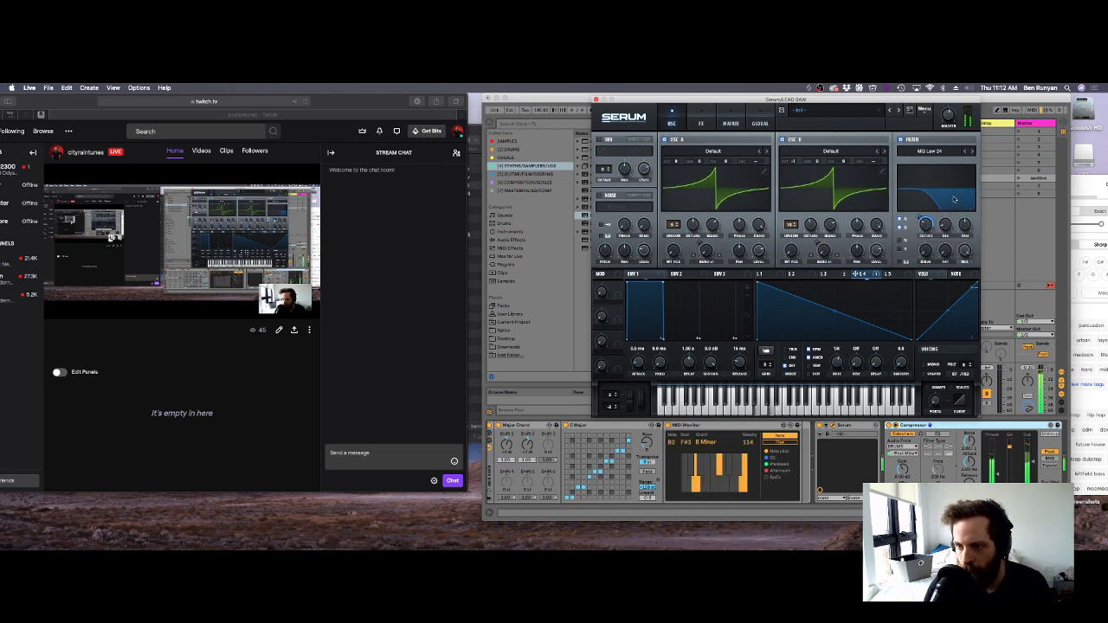
pyautogui.moveTo(927, 218)
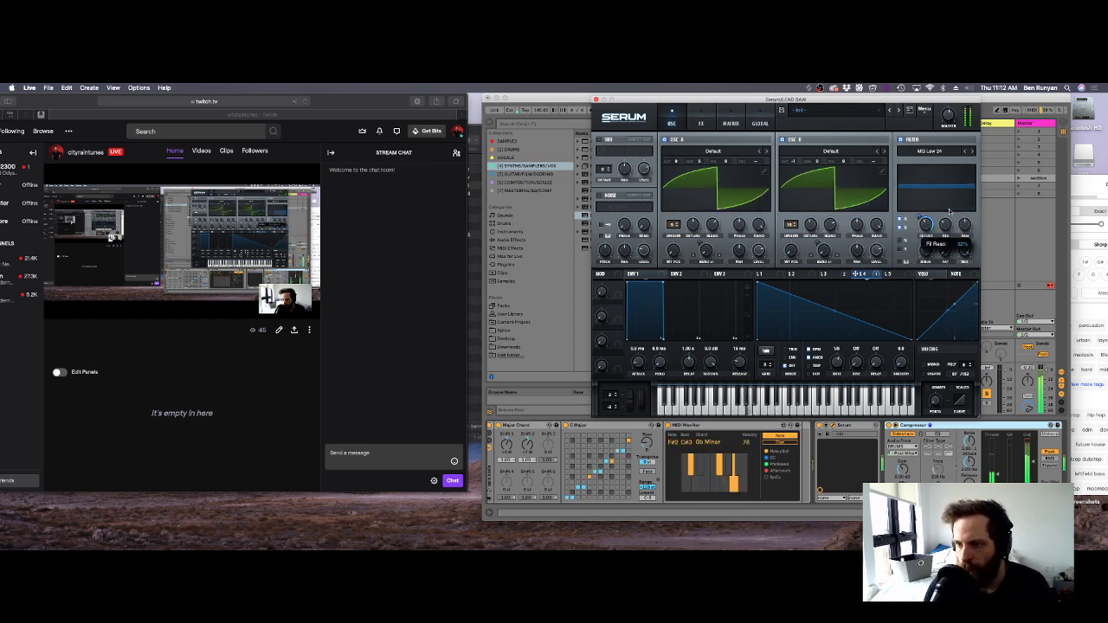
pyautogui.moveTo(925, 226)
pyautogui.mouseDown()
pyautogui.moveTo(922, 243)
pyautogui.moveTo(924, 207)
pyautogui.mouseUp()
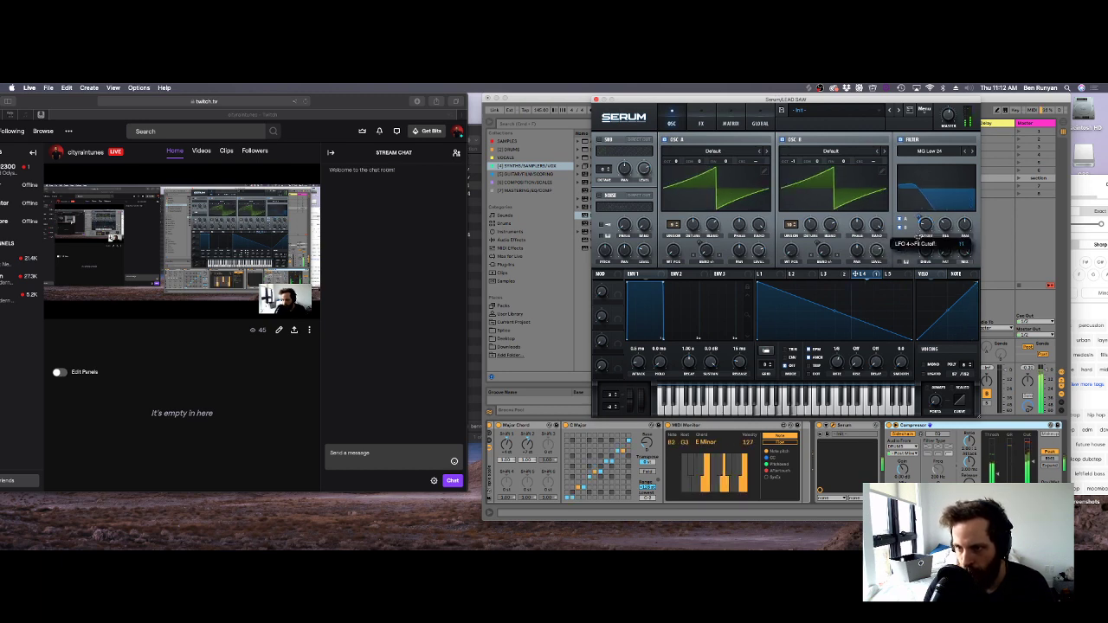
# Copy the sidechain Compressor from the VOX CHOPS track to the second Serum track and restart playback.
pyautogui.click(596, 100)
pyautogui.press('space')
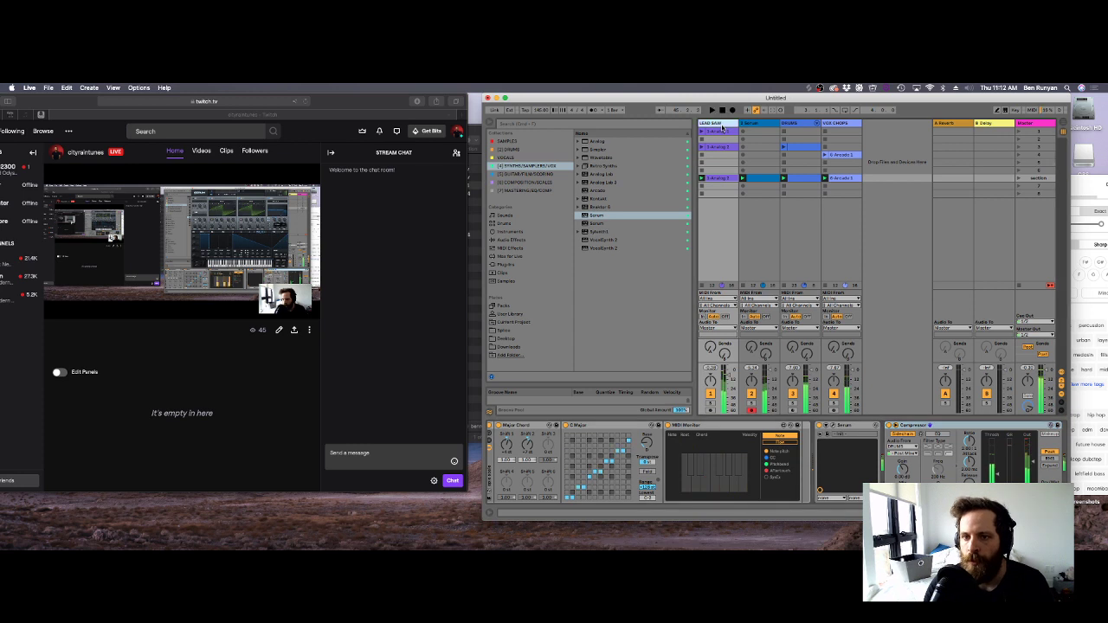
pyautogui.click(741, 128)
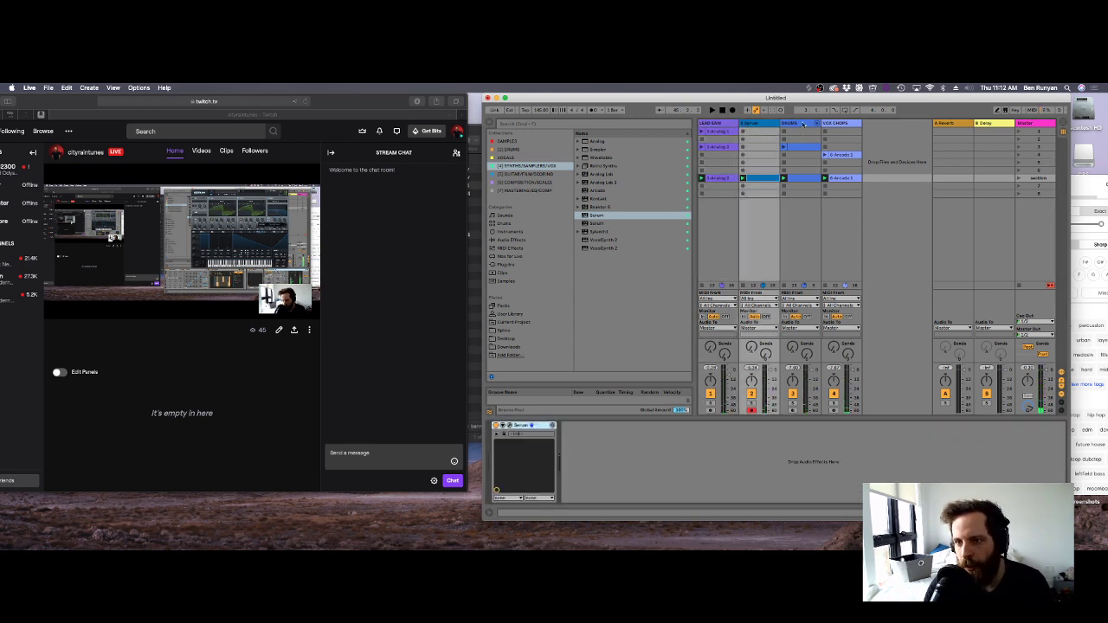
pyautogui.click(803, 123)
pyautogui.click(837, 127)
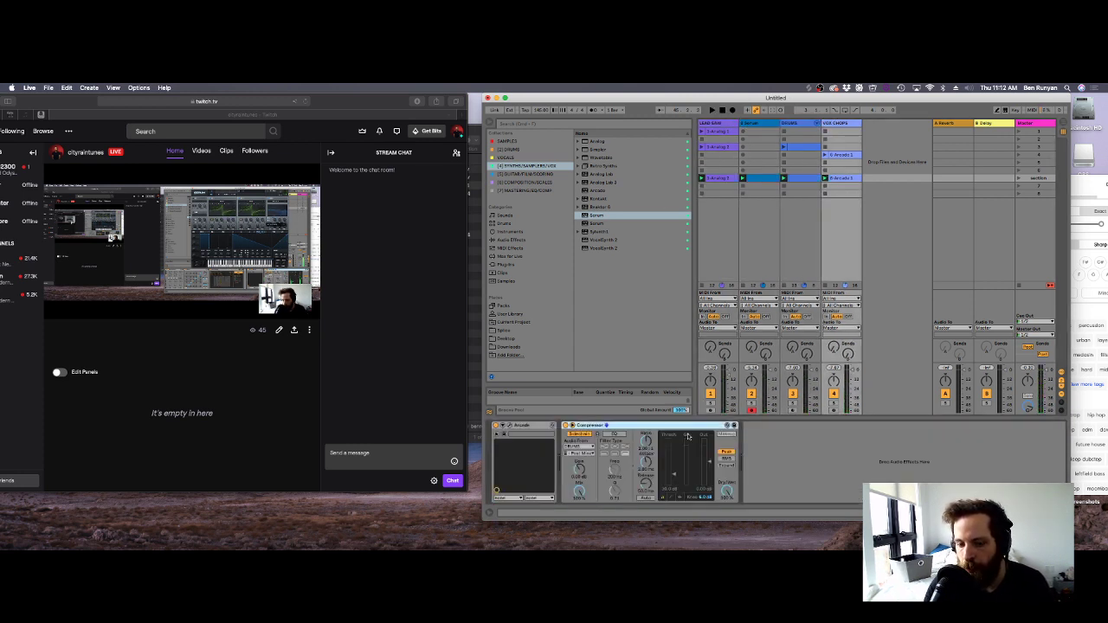
pyautogui.click(775, 138)
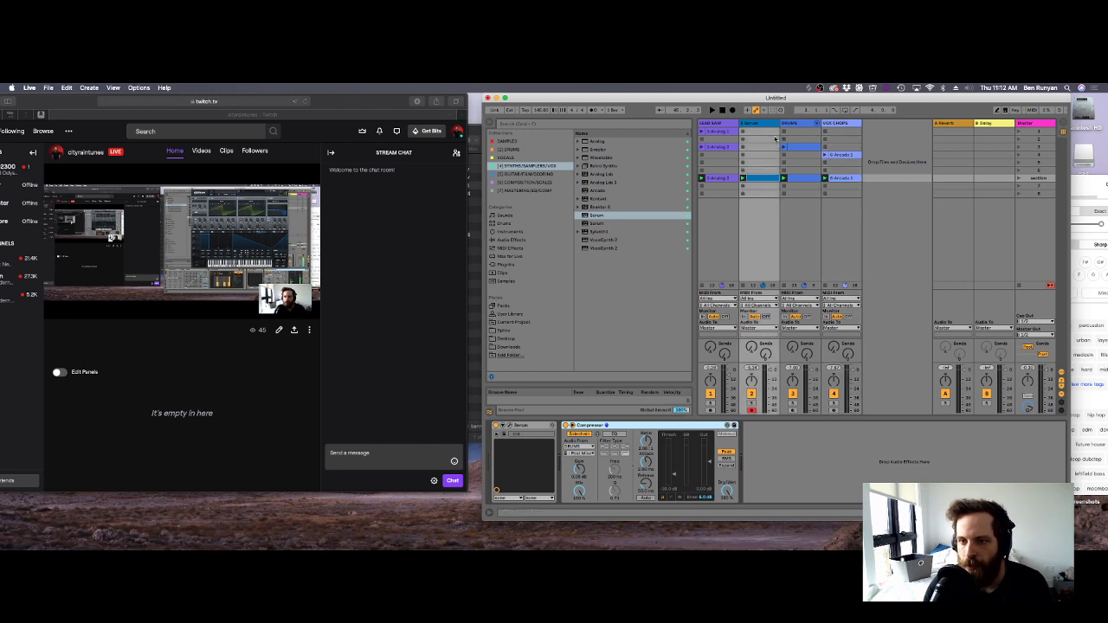
pyautogui.press('space')
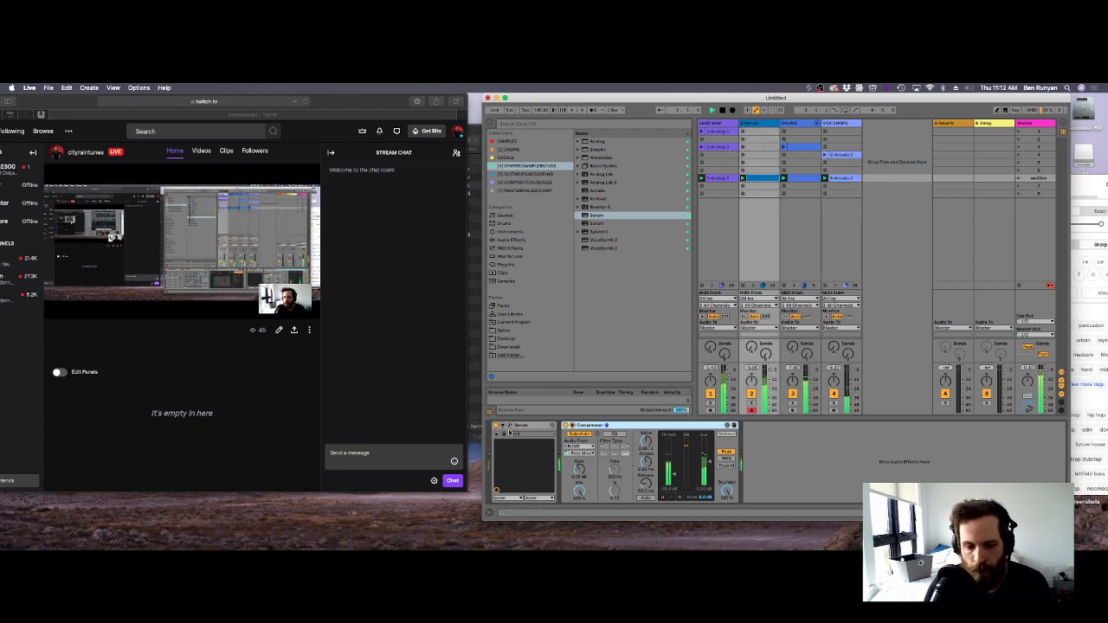
# Open Serum on the LEAD SAW track, remove all modulators from the filter cutoff, and raise the cutoff.
pyautogui.click(716, 123)
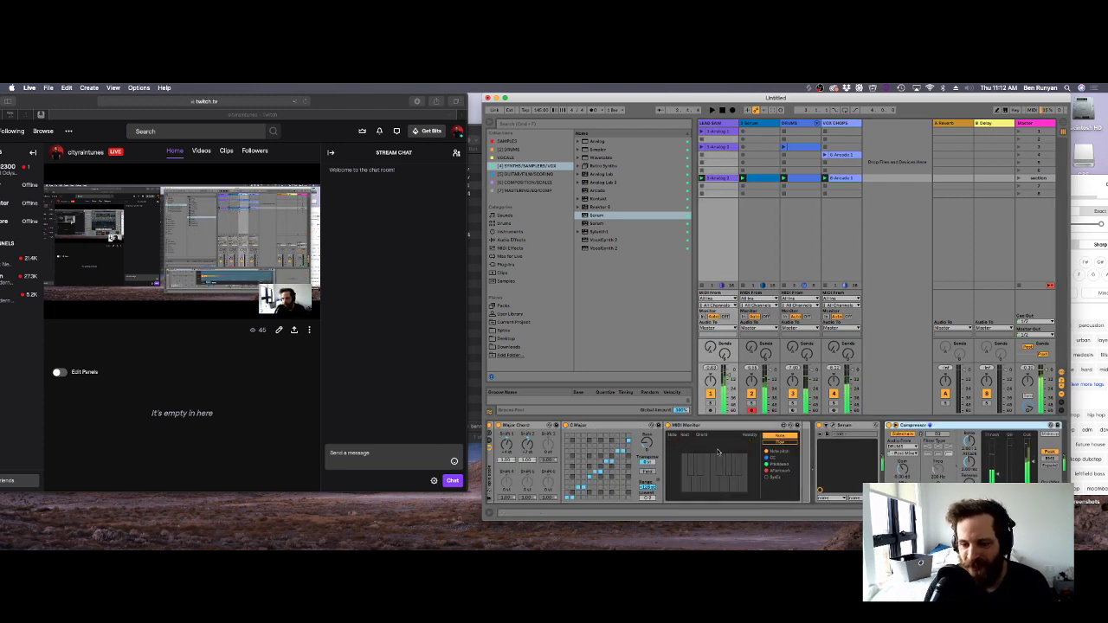
pyautogui.click(831, 426)
pyautogui.rightClick(930, 225)
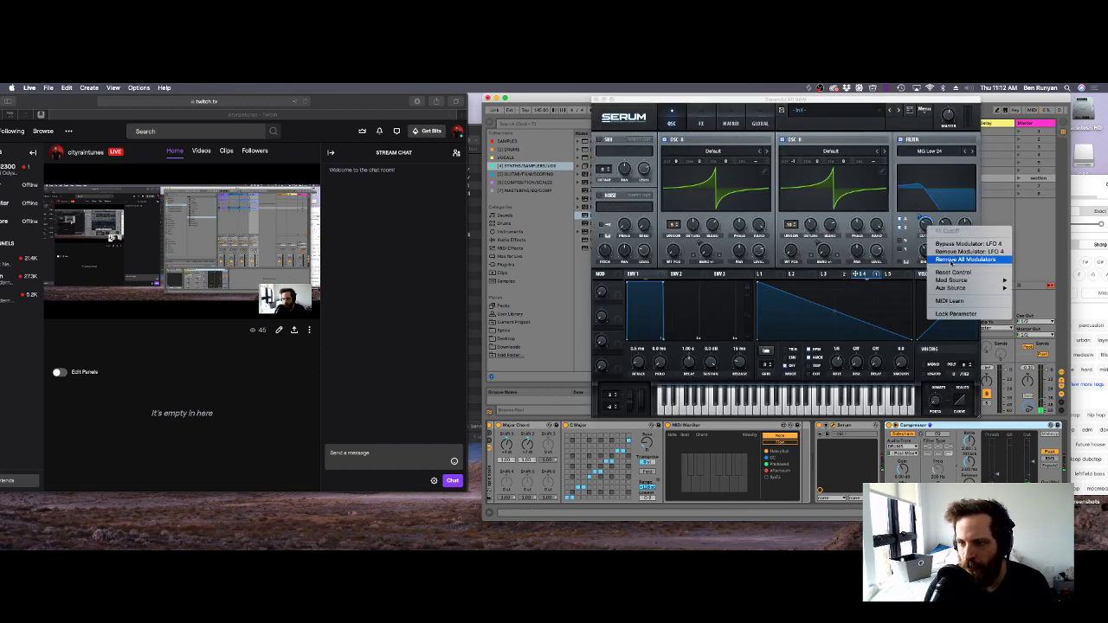
pyautogui.click(950, 261)
pyautogui.moveTo(925, 226); pyautogui.dragTo(941, 181)
# Assign LFO 1 to the filter cutoff, adjust the cutoff modulation, and close Serum.
pyautogui.click(762, 273)
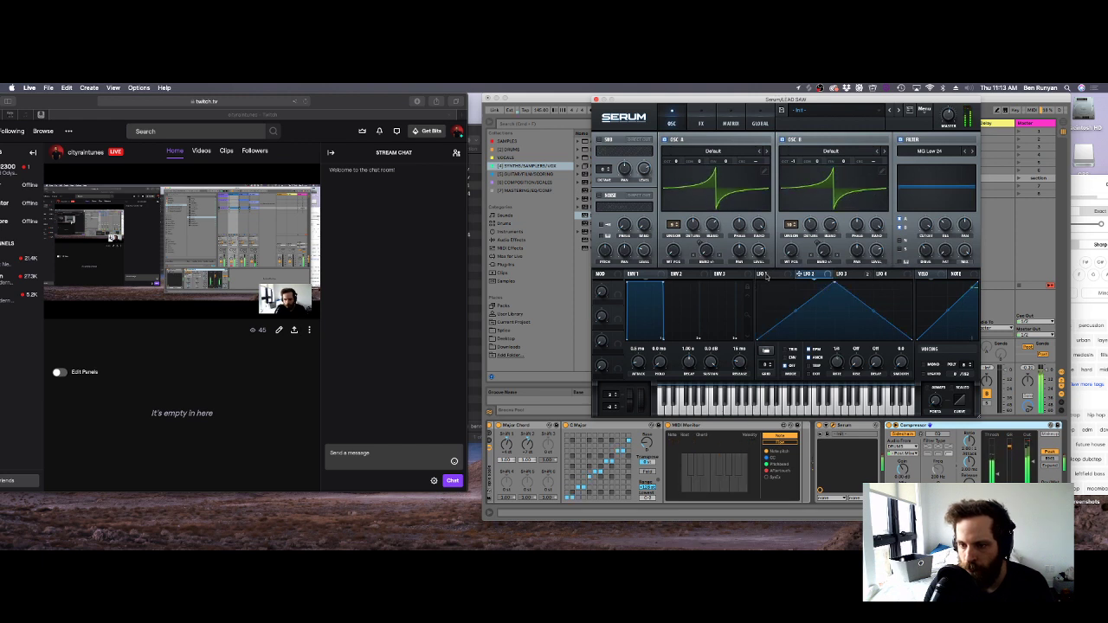
pyautogui.moveTo(925, 225)
pyautogui.mouseDown()
pyautogui.moveTo(926, 245)
pyautogui.moveTo(922, 212)
pyautogui.mouseUp()
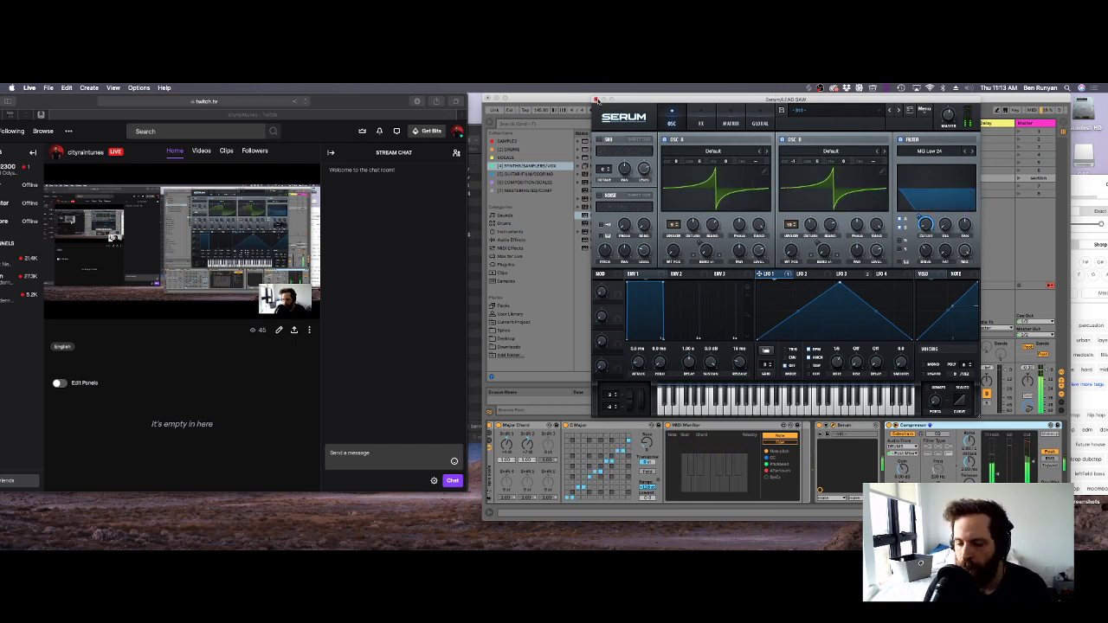
pyautogui.click(596, 101)
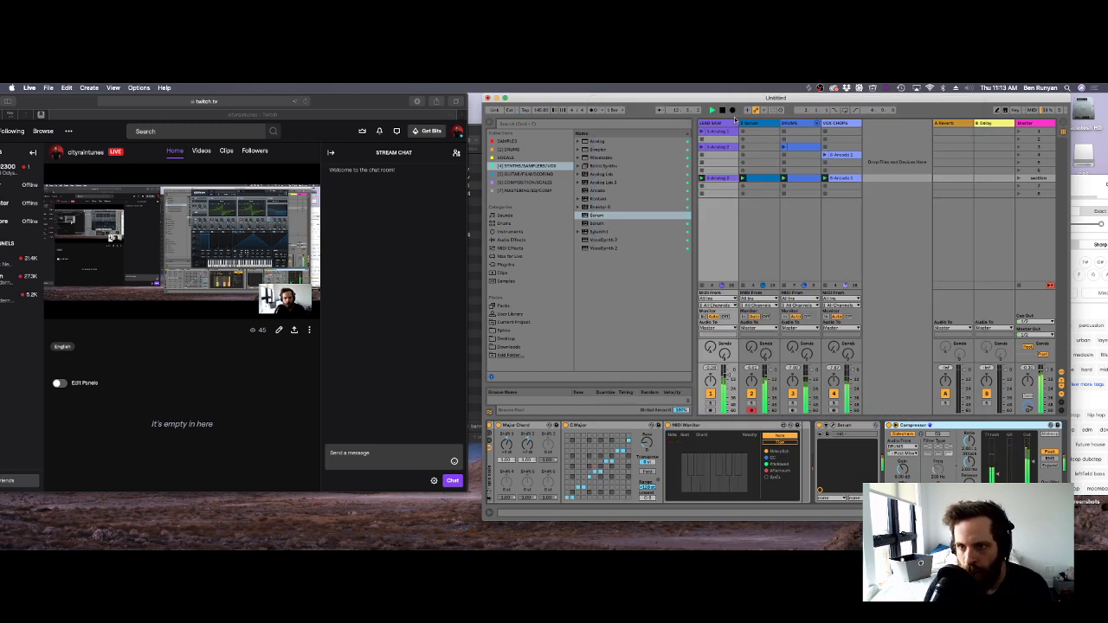
# Open Serum on the second Serum track, enable its MG Low 12 filter, and lower the cutoff.
pyautogui.click(754, 124)
pyautogui.click(510, 426)
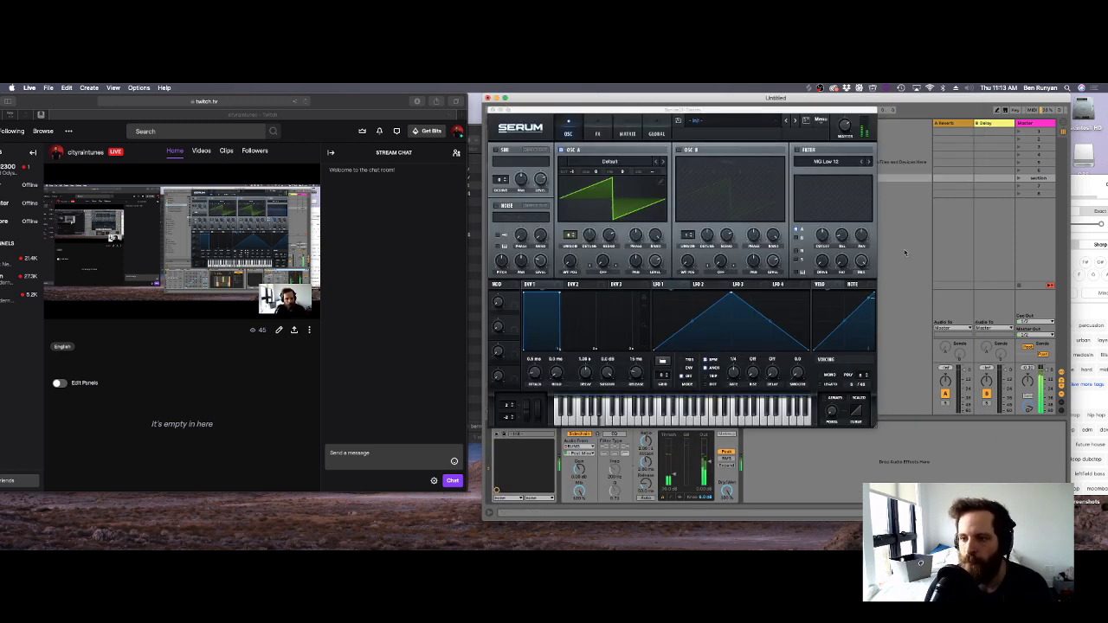
pyautogui.click(797, 150)
pyautogui.moveTo(823, 238); pyautogui.dragTo(824, 252)
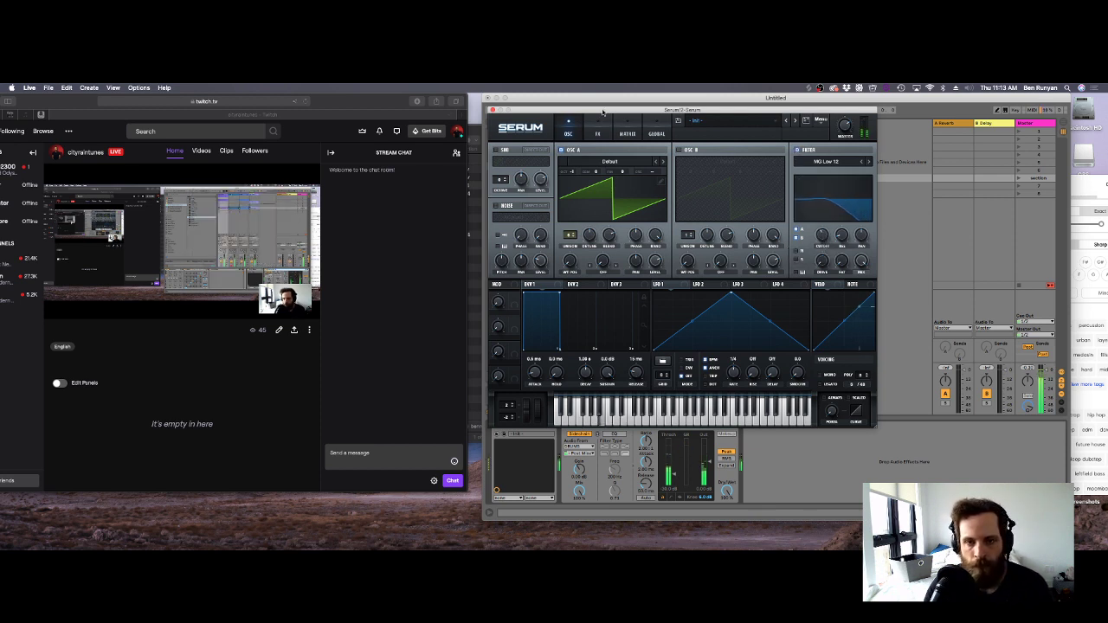
pyautogui.click(492, 110)
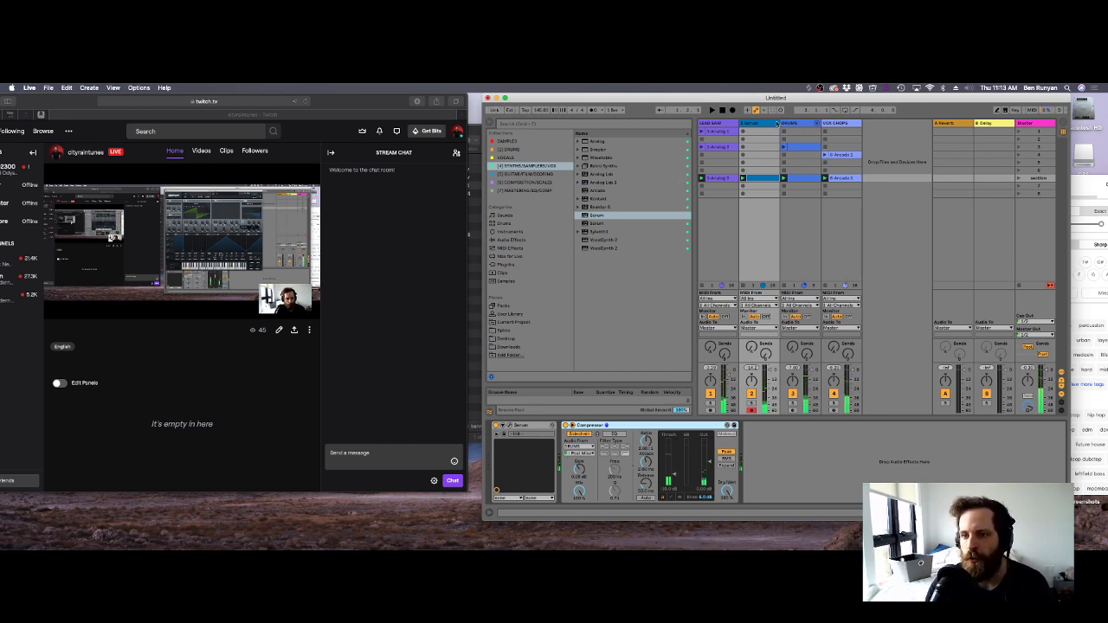
# Duplicate the DRUMS track and rename the copy BIG DRUMS.
pyautogui.rightClick(799, 125)
pyautogui.click(838, 130)
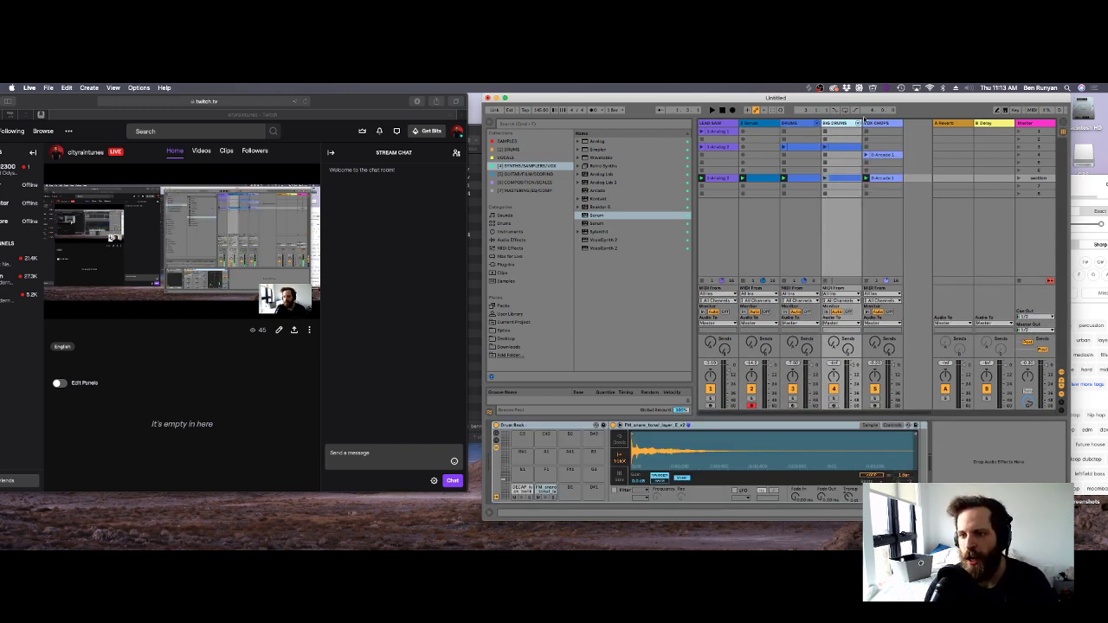
pyautogui.click(842, 186)
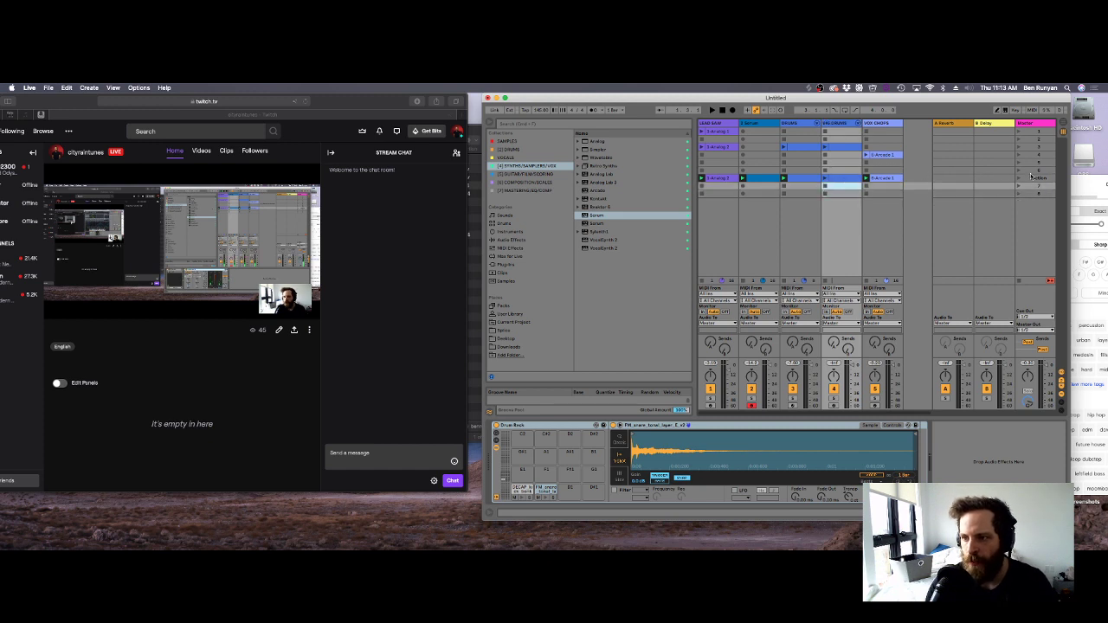
# Launch the section scene and duplicate it, naming the copy section B.
pyautogui.click(1030, 178)
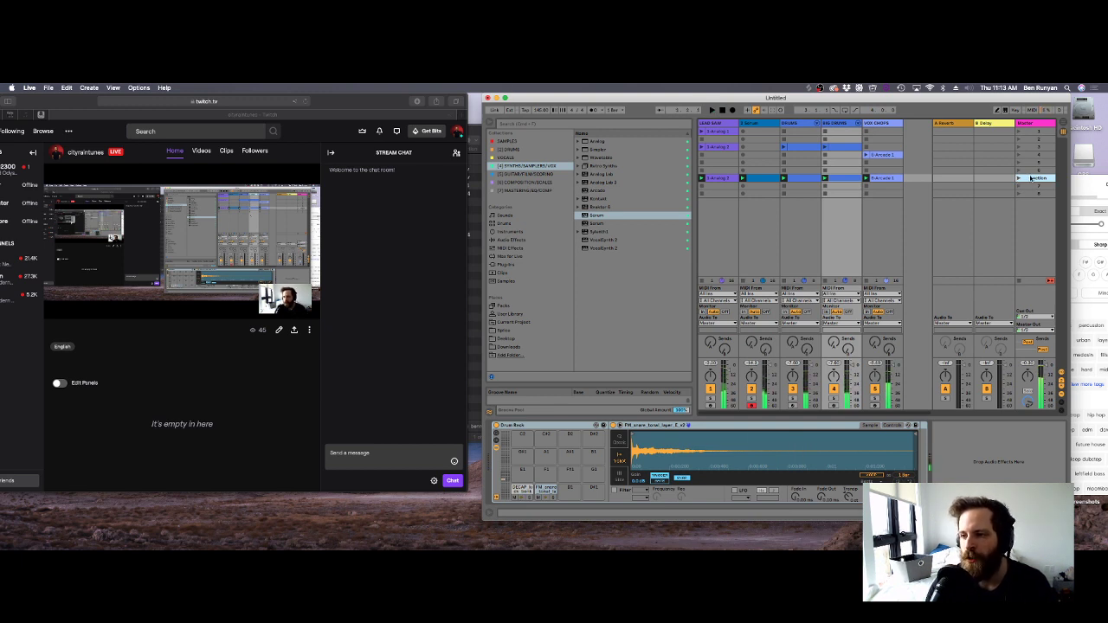
pyautogui.rightClick(1018, 178)
pyautogui.click(985, 192)
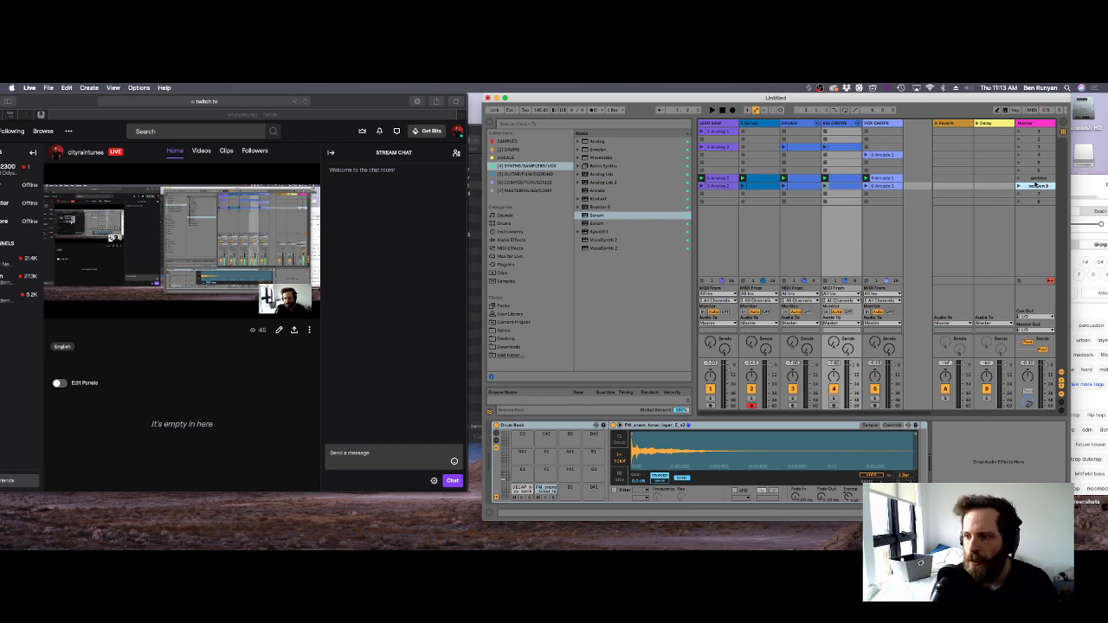
# Duplicate the LEAD SAW track with its clips and devices.
pyautogui.click(770, 123)
pyautogui.rightClick(725, 123)
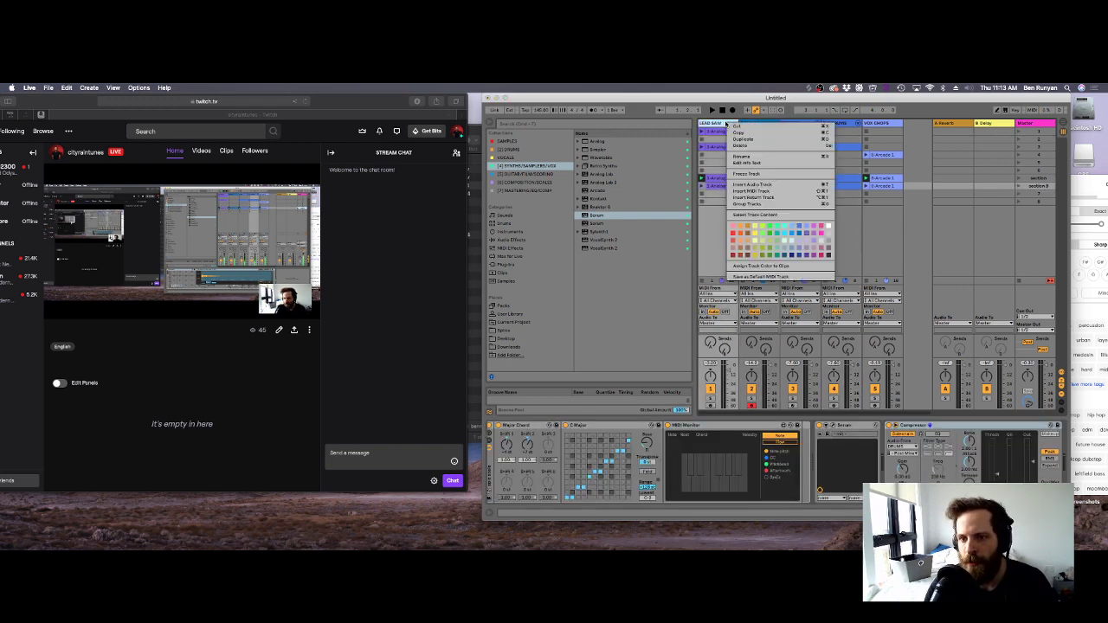
pyautogui.click(739, 138)
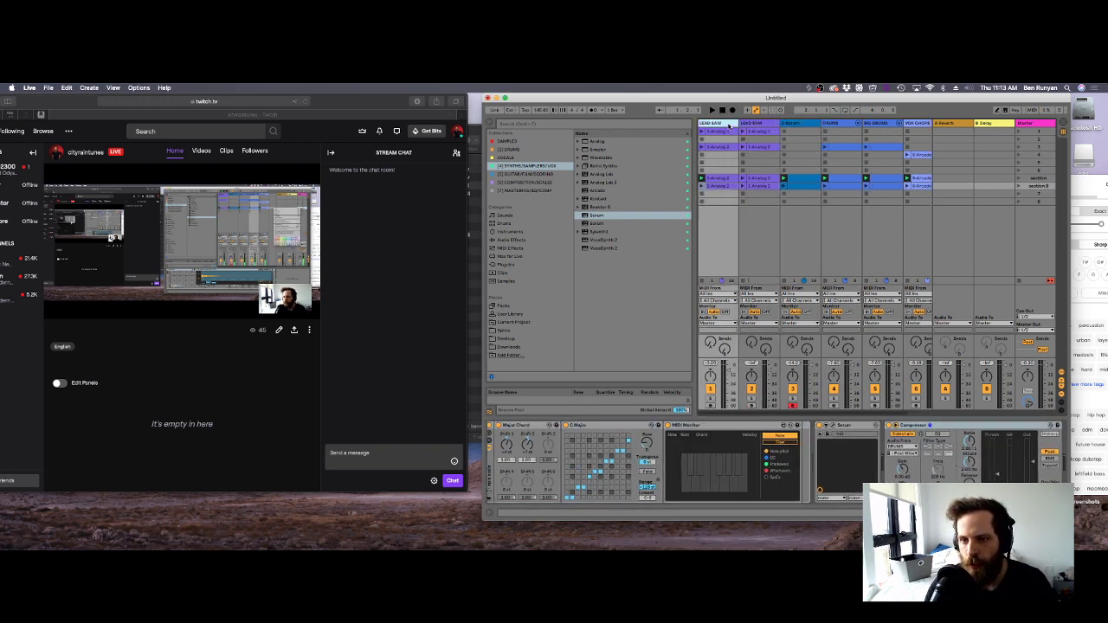
# Rename the first of the two LEAD SAW tracks as LEAD SAW SUS.
pyautogui.rightClick(735, 125)
pyautogui.click(743, 159)
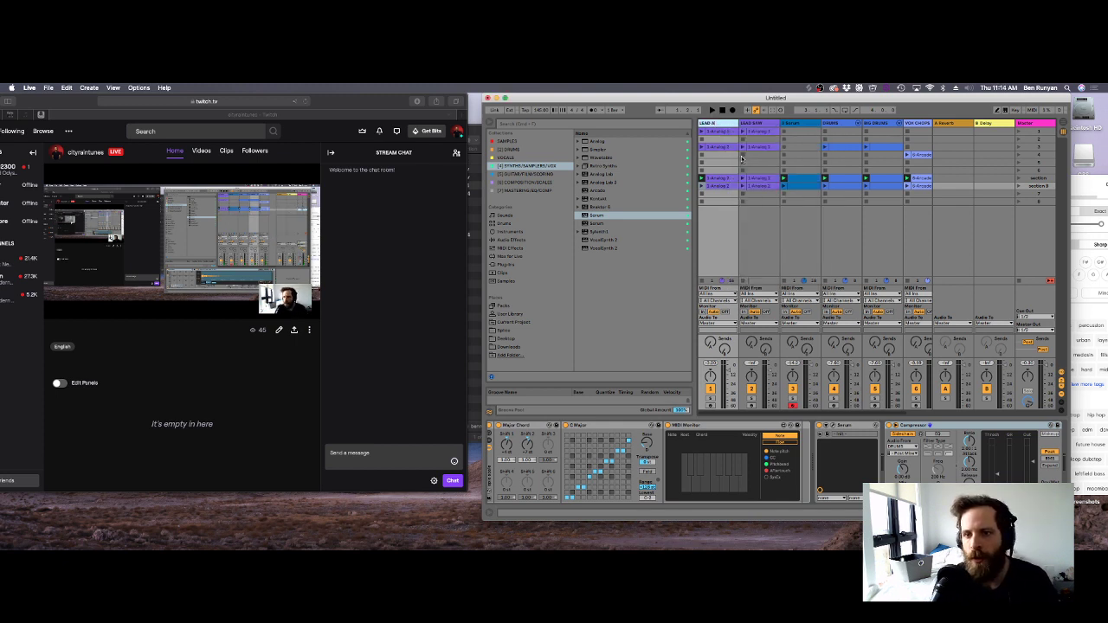
pyautogui.write('LEAD A')
pyautogui.press('BackSpace')
pyautogui.write('SAW AR')
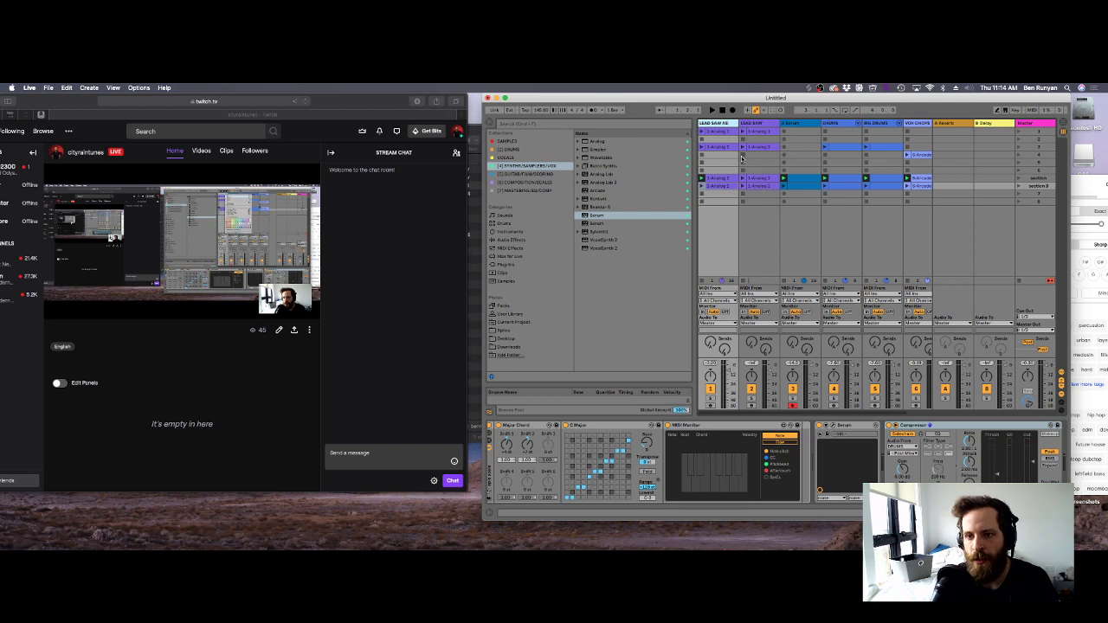
pyautogui.press('BackSpace')
pyautogui.write('US')
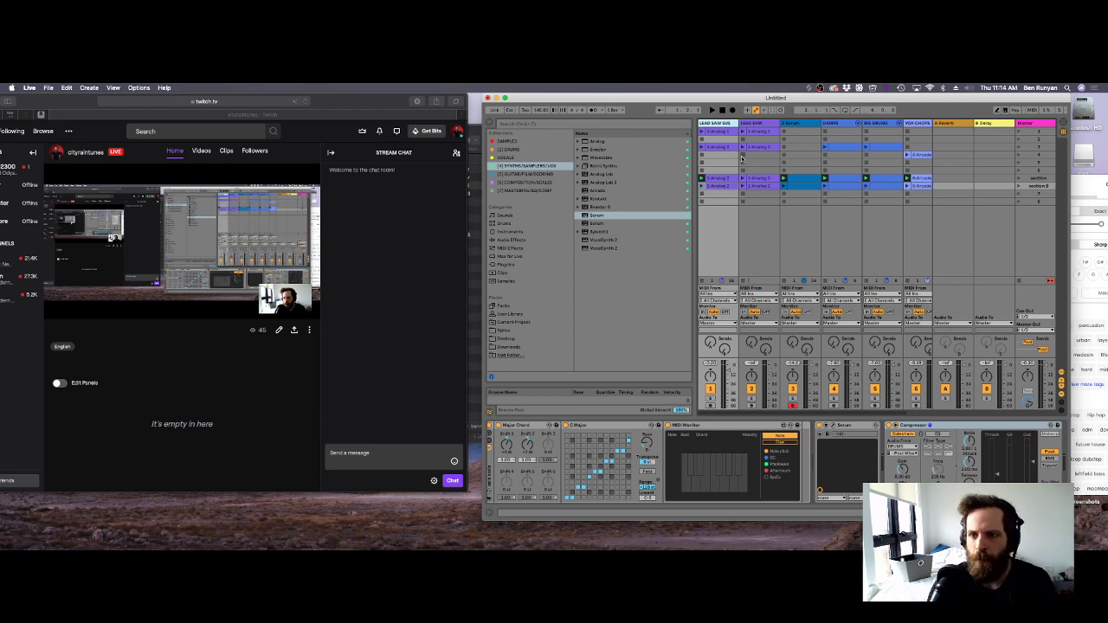
# Rename the second LEAD SAW track as LEAD SAW WOBBLE and select its clip in the section scene.
pyautogui.rightClick(767, 123)
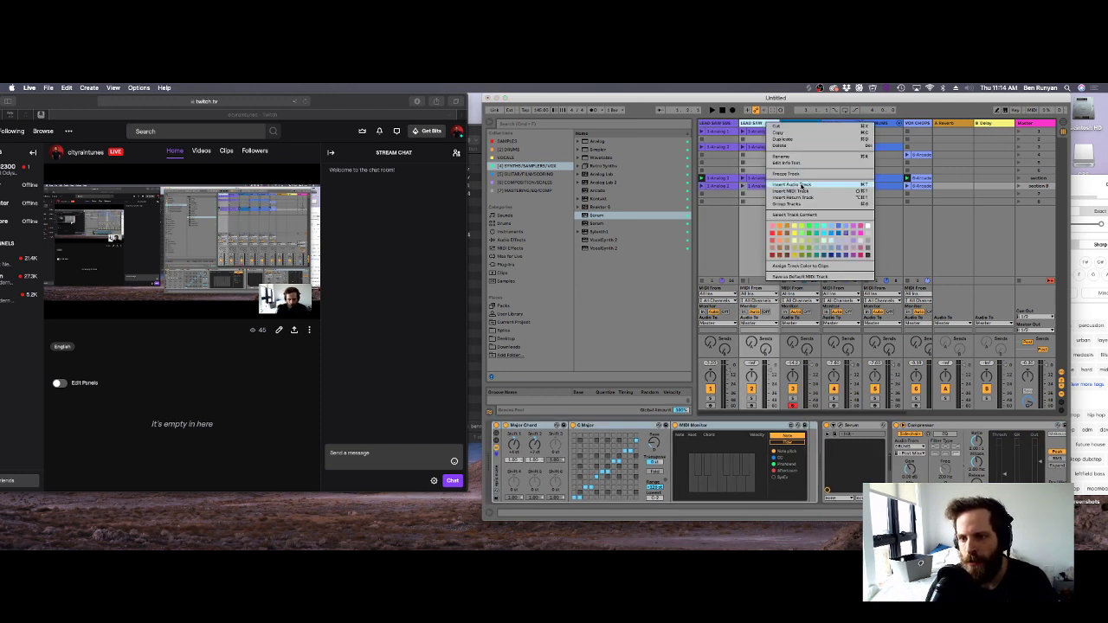
pyautogui.click(789, 158)
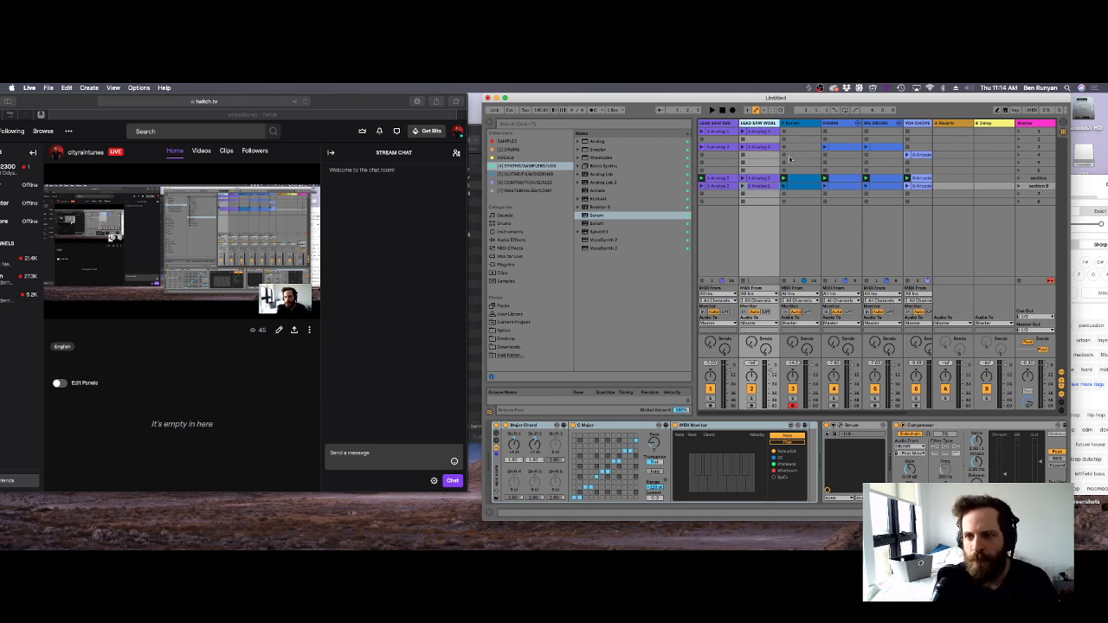
pyautogui.click(752, 179)
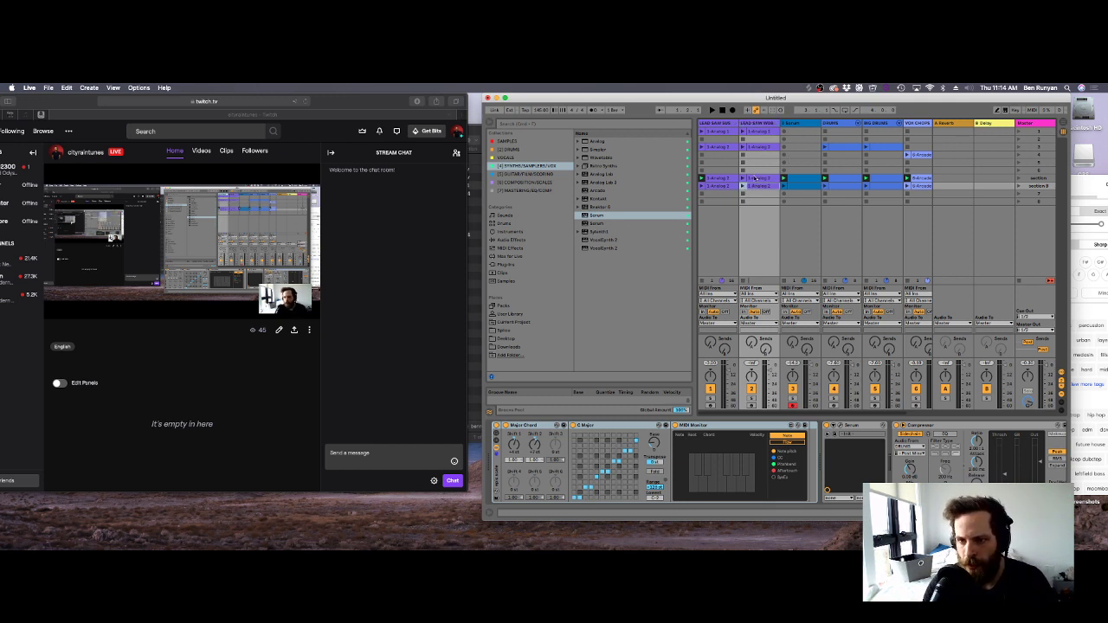
# Delete the LEAD SAW WOBBLE clip from the section scene and the LEAD SAW SUS clip from the section B scene.
pyautogui.press('Delete')
pyautogui.click(719, 193)
pyautogui.click(720, 188)
pyautogui.press('Delete')
pyautogui.click(720, 179)
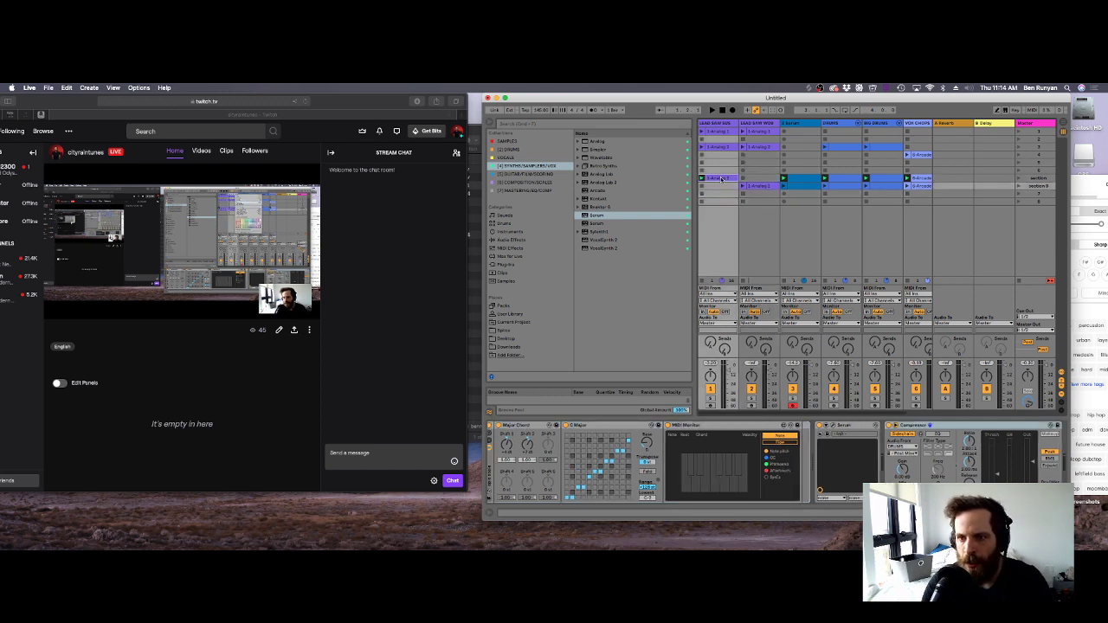
# In Serum on LEAD SAW SUS, remove the filter cutoff modulation and raise the cutoff, then audition the section scene.
pyautogui.doubleClick(719, 124)
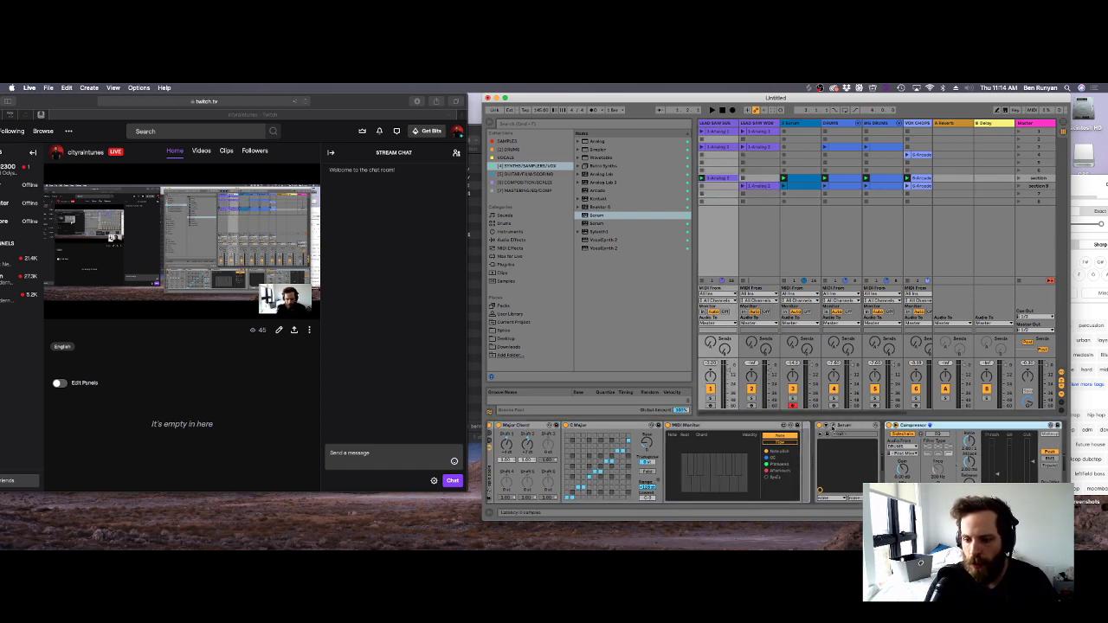
pyautogui.click(831, 426)
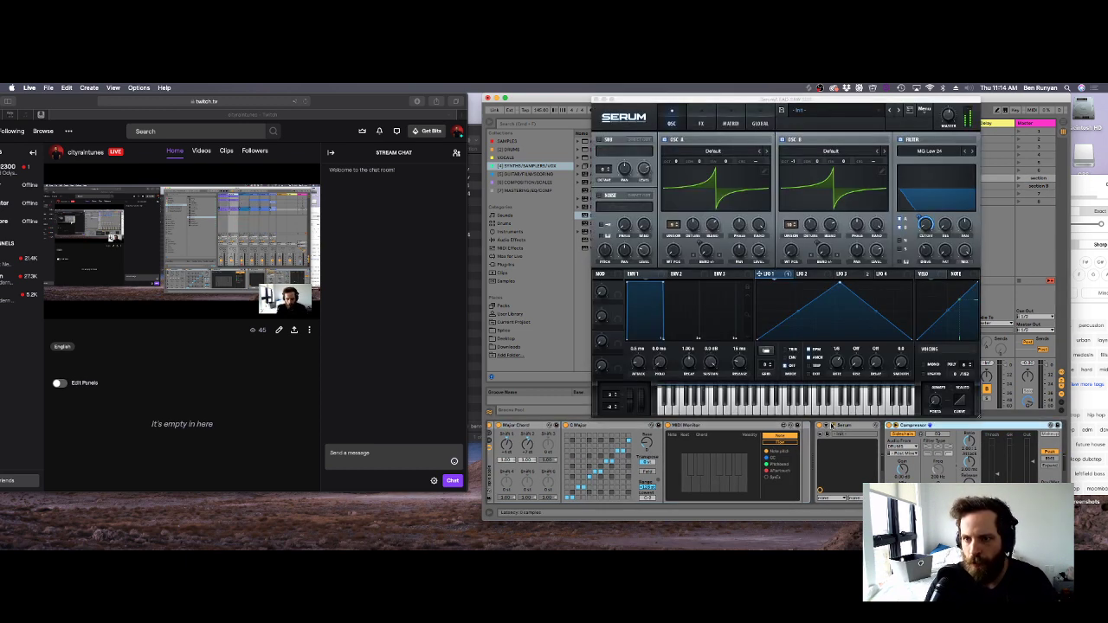
pyautogui.rightClick(929, 228)
pyautogui.click(943, 259)
pyautogui.moveTo(926, 225); pyautogui.dragTo(910, 122)
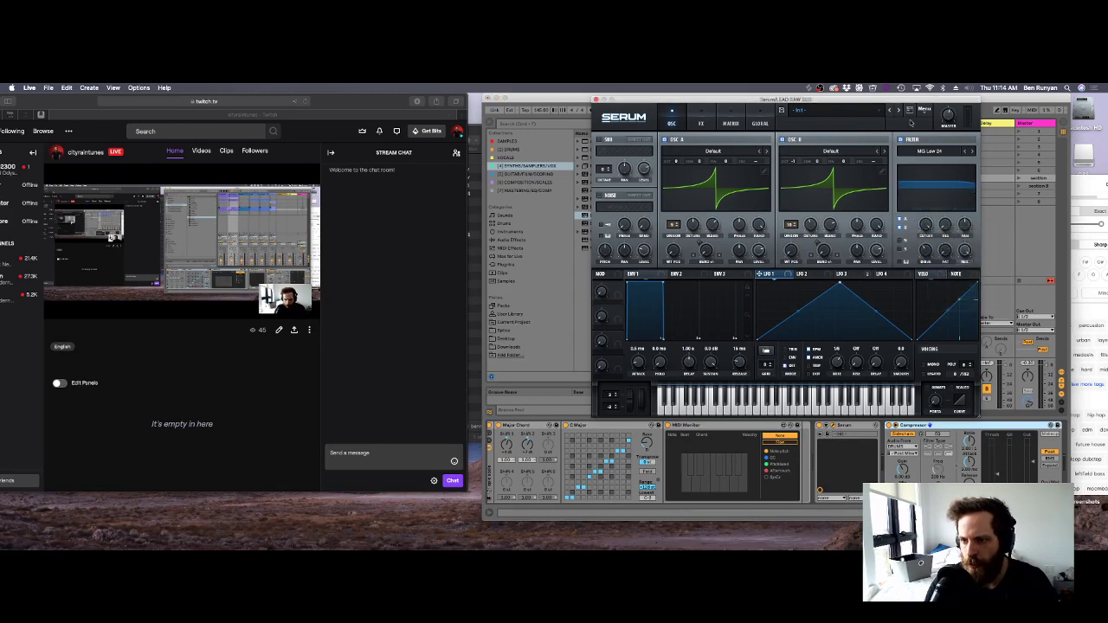
pyautogui.press('space')
pyautogui.click(596, 100)
pyautogui.click(1015, 178)
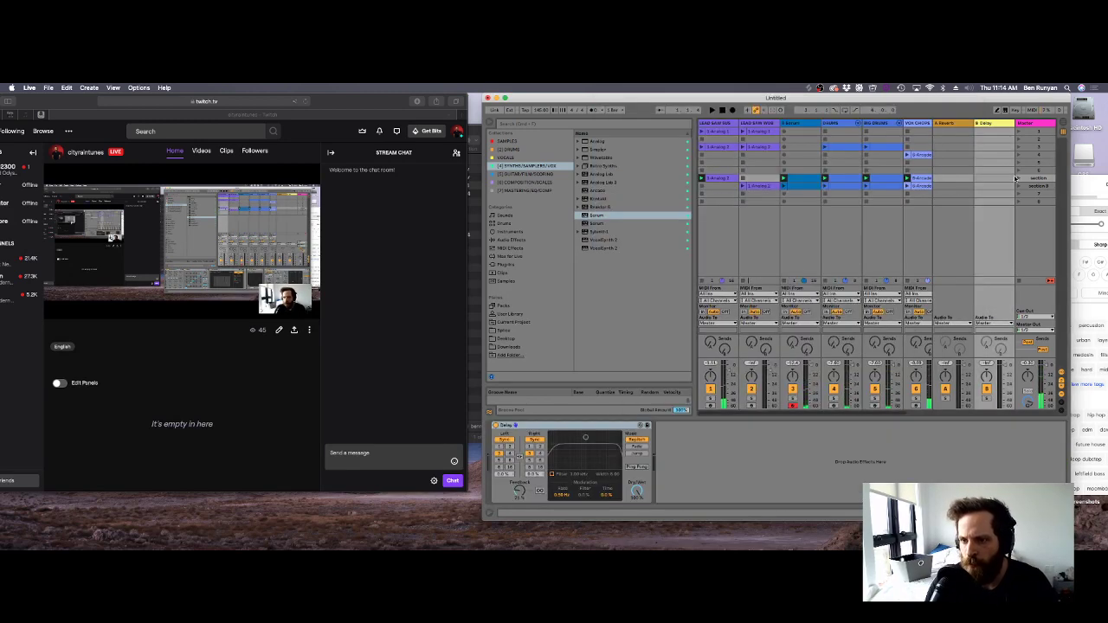
pyautogui.click(1017, 178)
# Rename the Serum track as BASS and colour it red.
pyautogui.rightClick(802, 123)
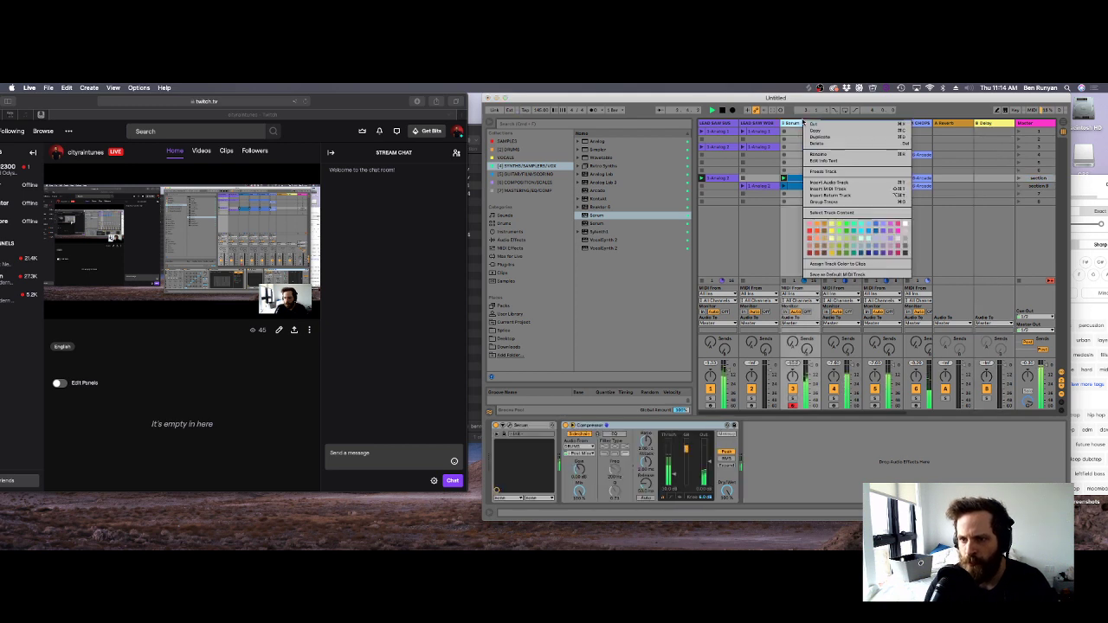
pyautogui.click(820, 154)
pyautogui.write('BASS')
pyautogui.press('Return')
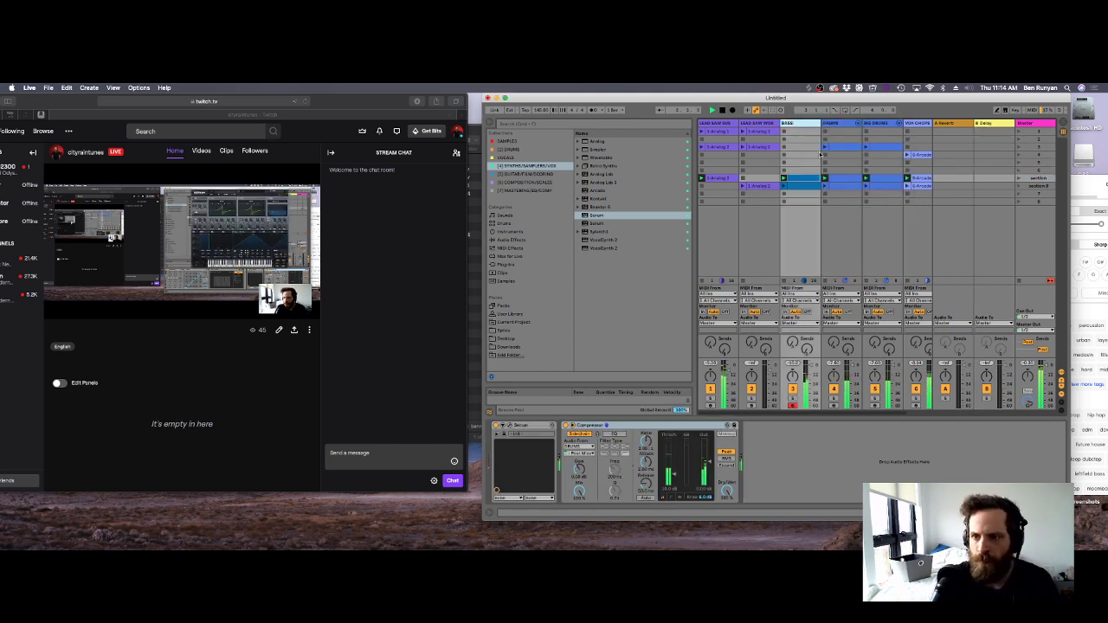
pyautogui.rightClick(797, 123)
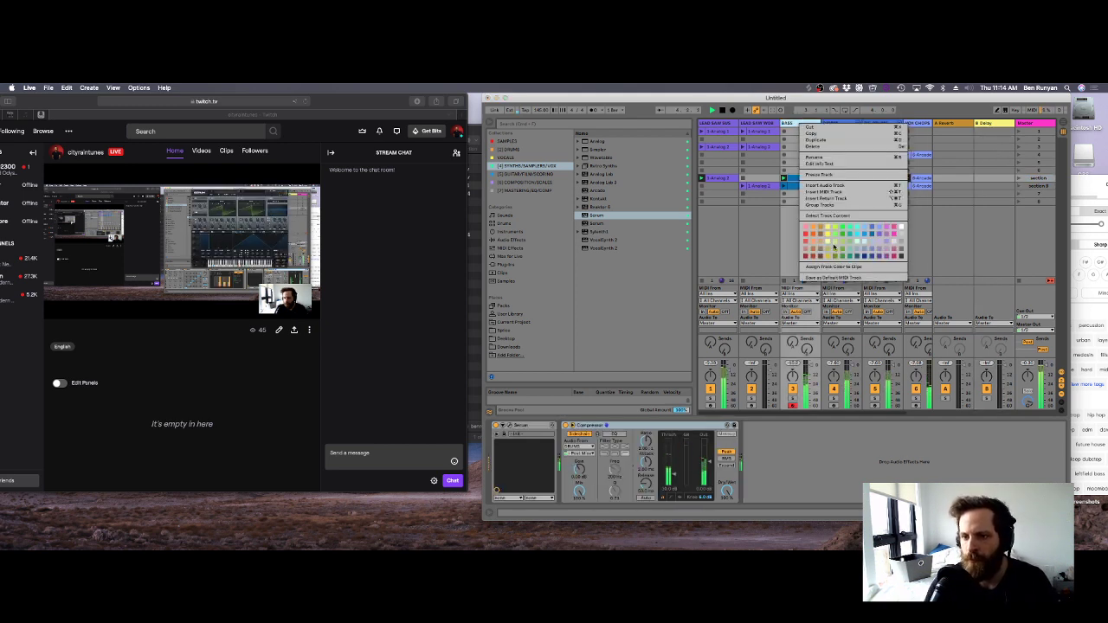
pyautogui.click(799, 224)
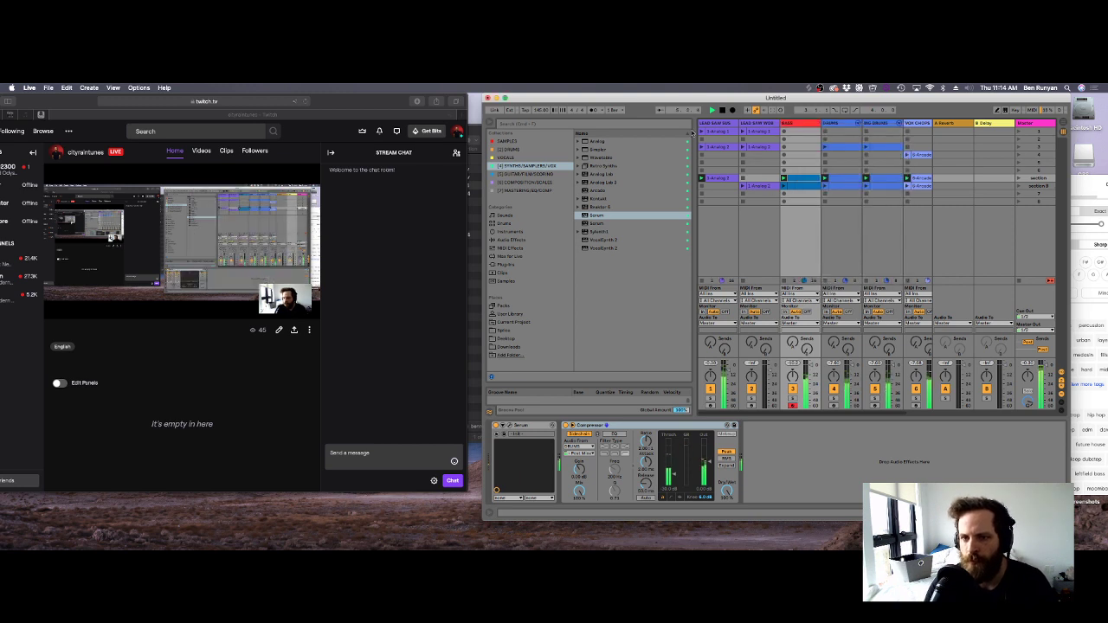
# Launch the section B scene and delete the BIG DRUMS clip from it.
pyautogui.hscroll(5, 663, 168)
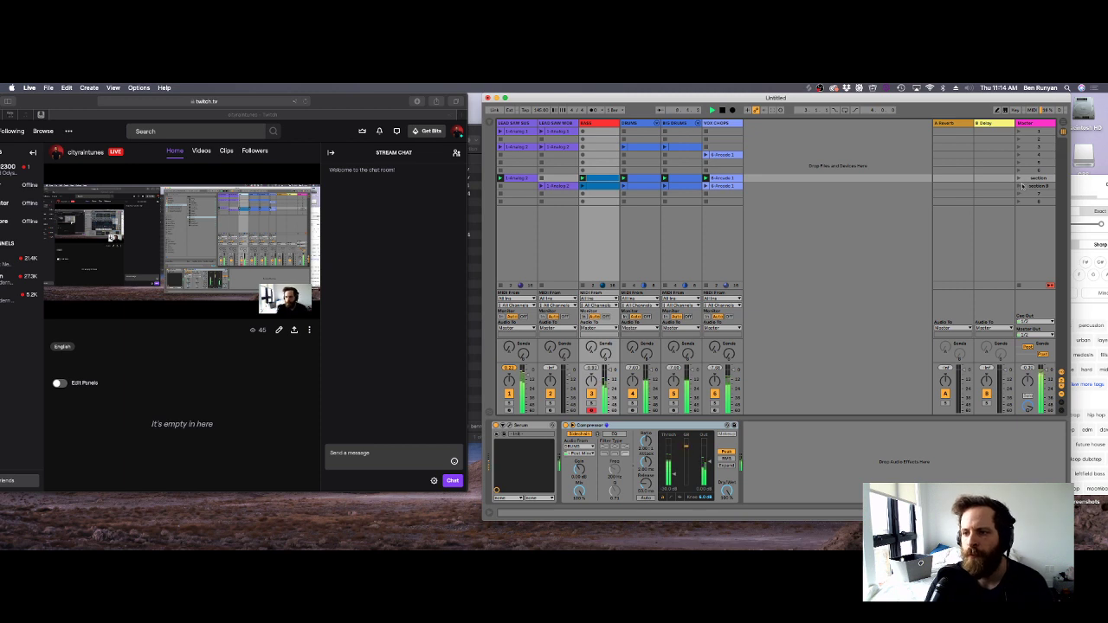
pyautogui.click(1019, 186)
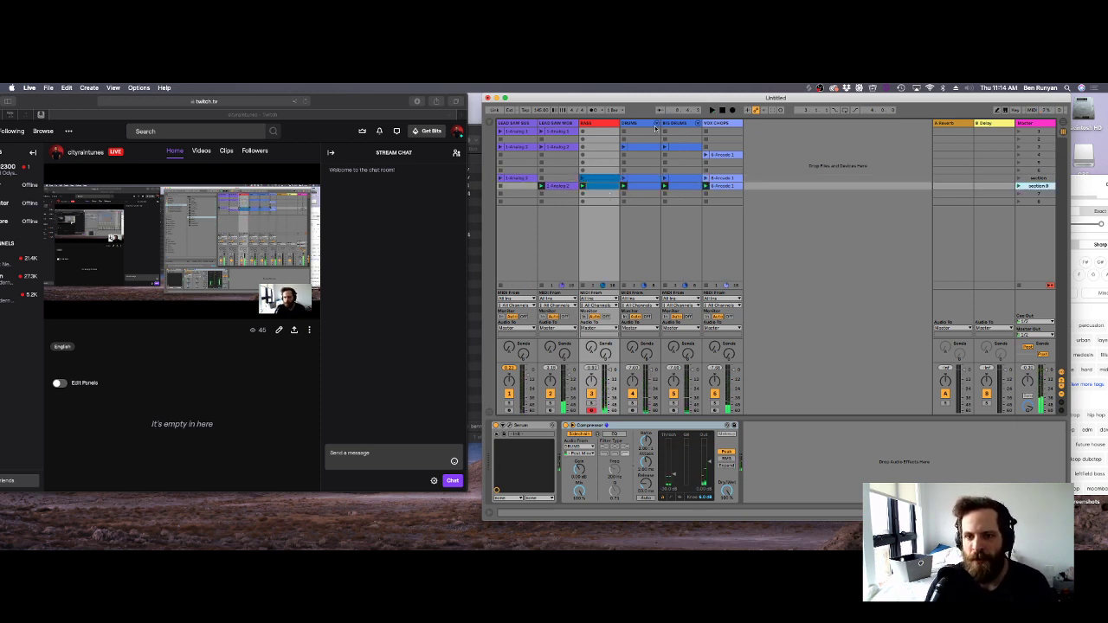
pyautogui.click(676, 186)
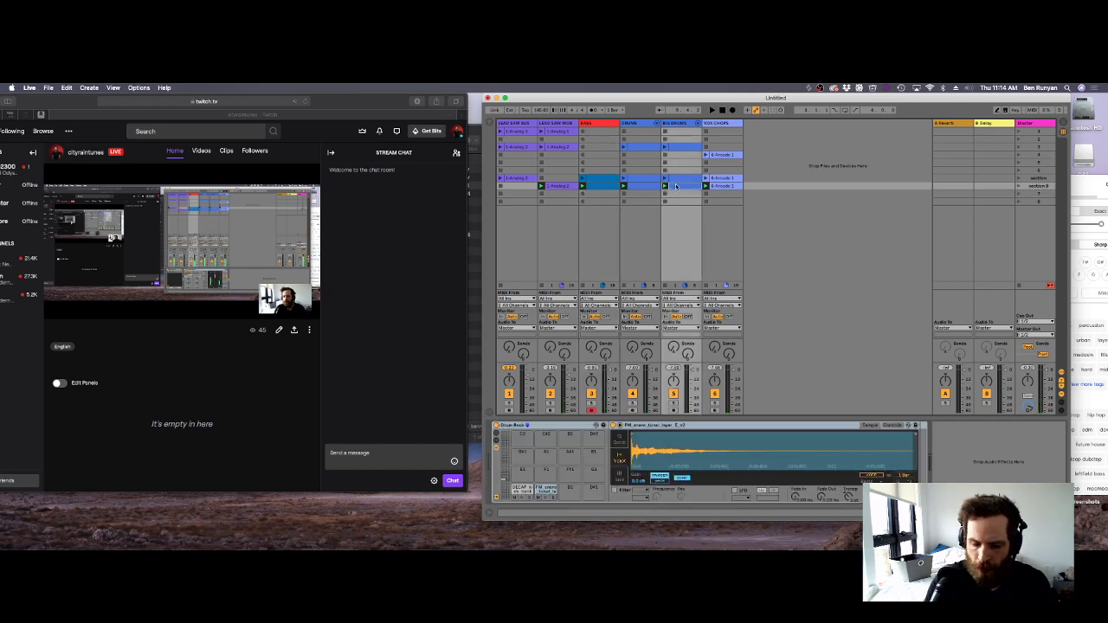
# Search the browser's samples for "hi hat" and audition several of the hits for the DRUMS track.
pyautogui.click(634, 128)
pyautogui.click(492, 121)
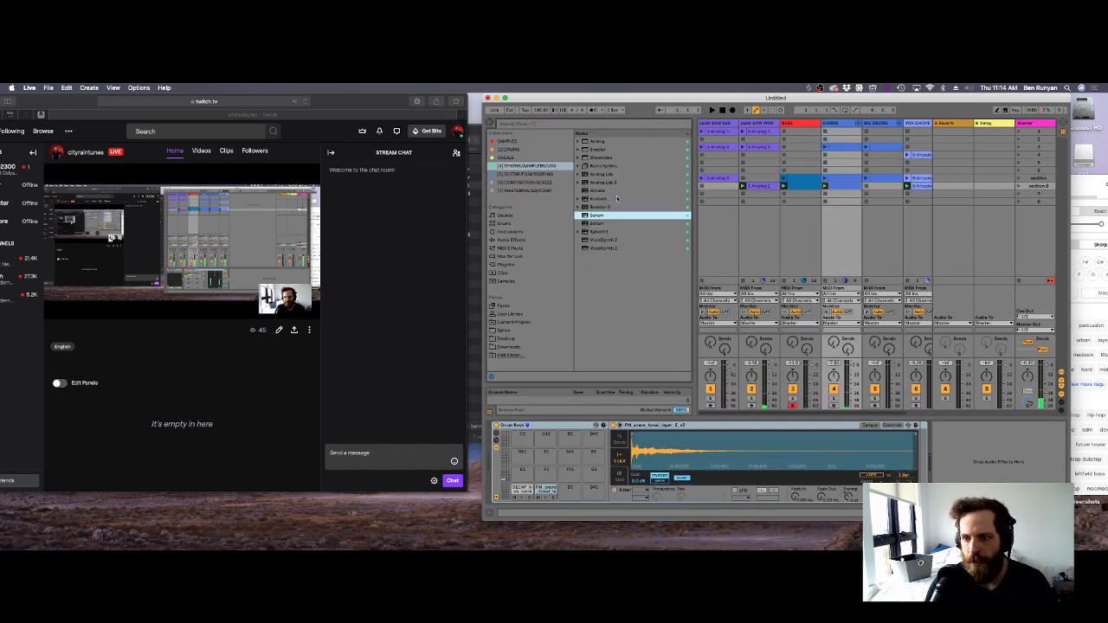
pyautogui.click(516, 281)
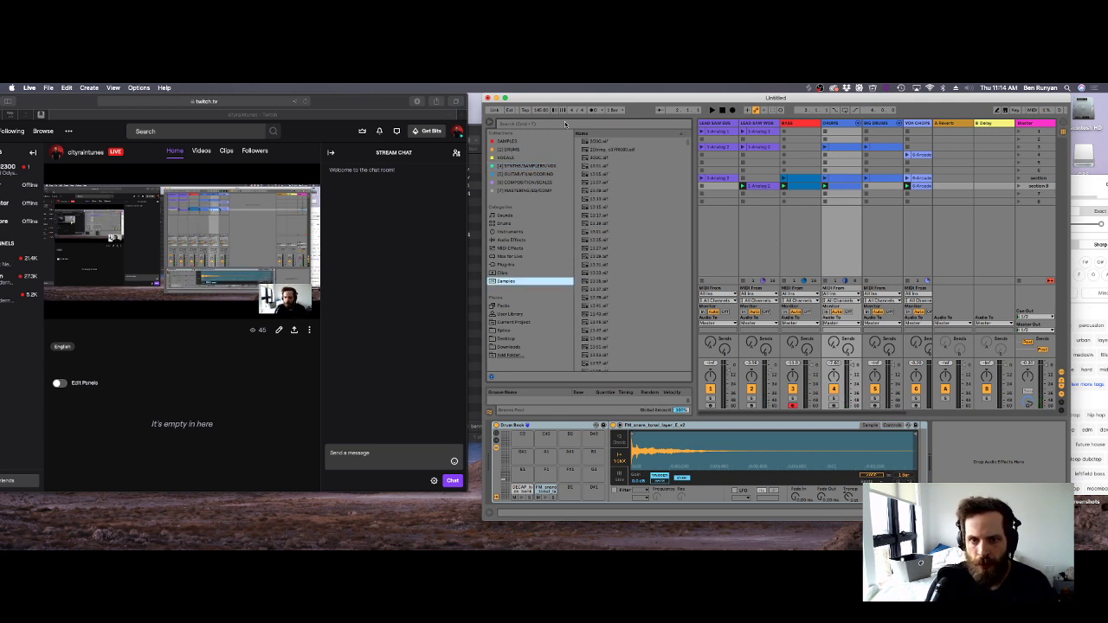
pyautogui.click(564, 124)
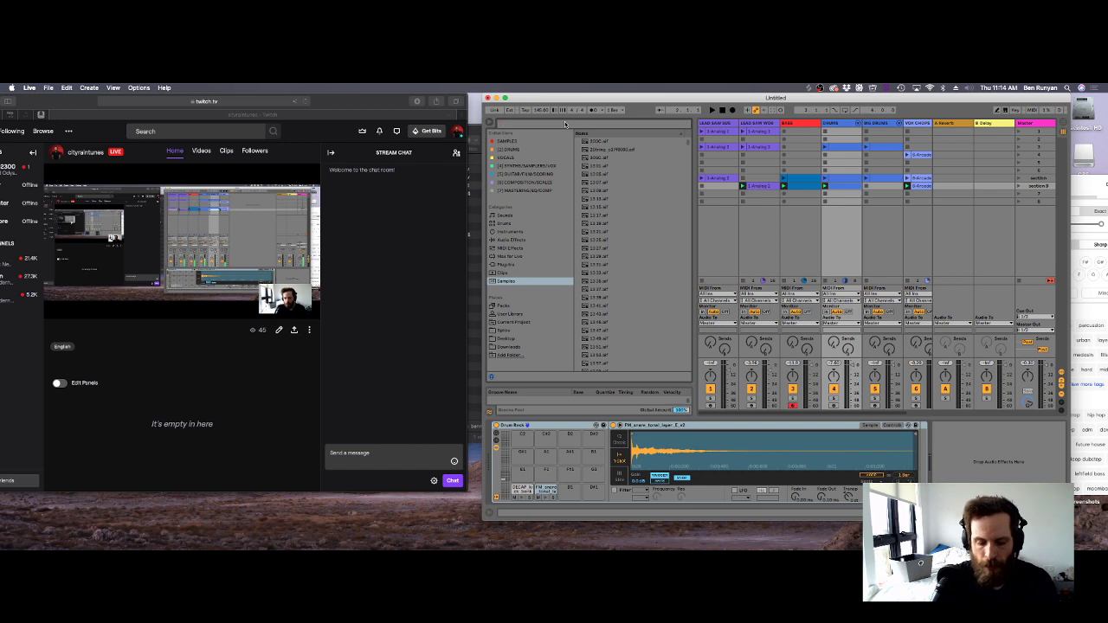
pyautogui.write('hi hat')
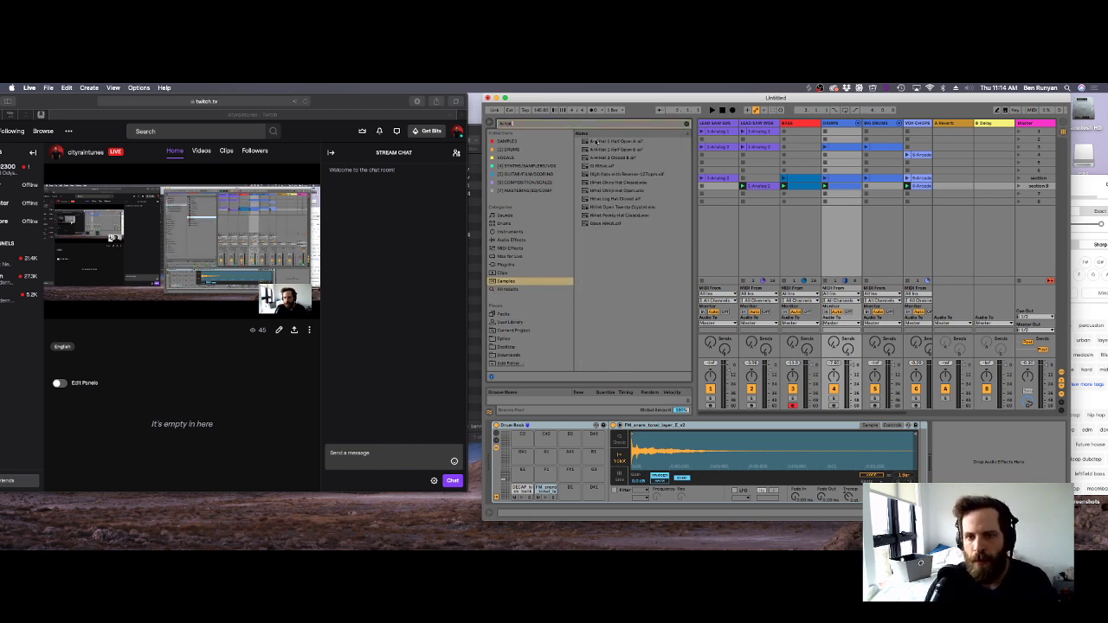
pyautogui.click(617, 191)
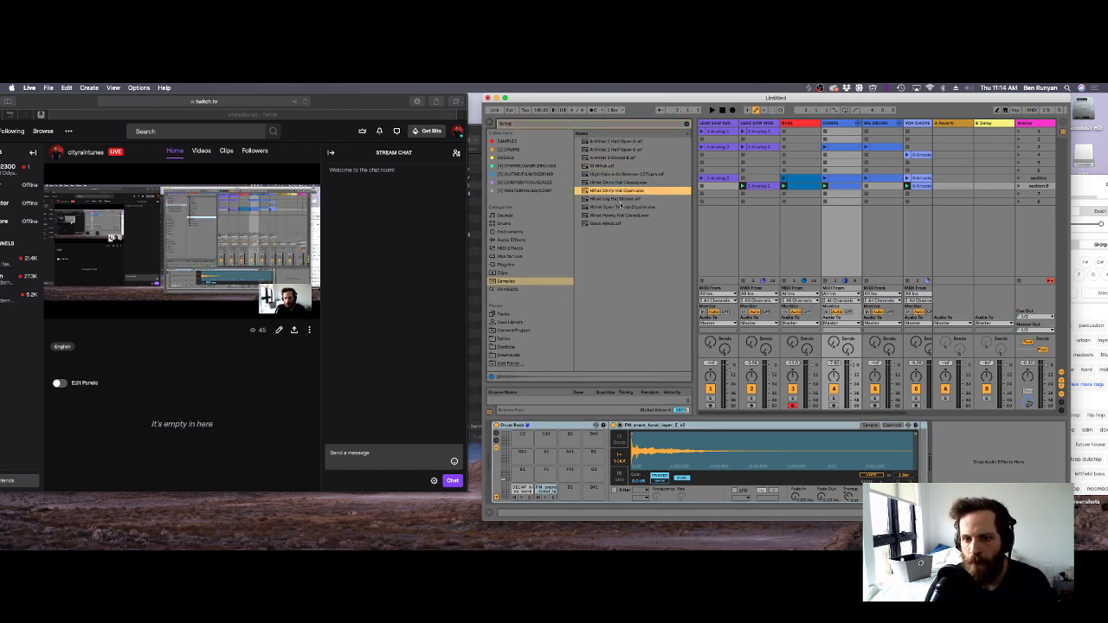
pyautogui.press('Down')
pyautogui.press('Down')
pyautogui.press('Down')
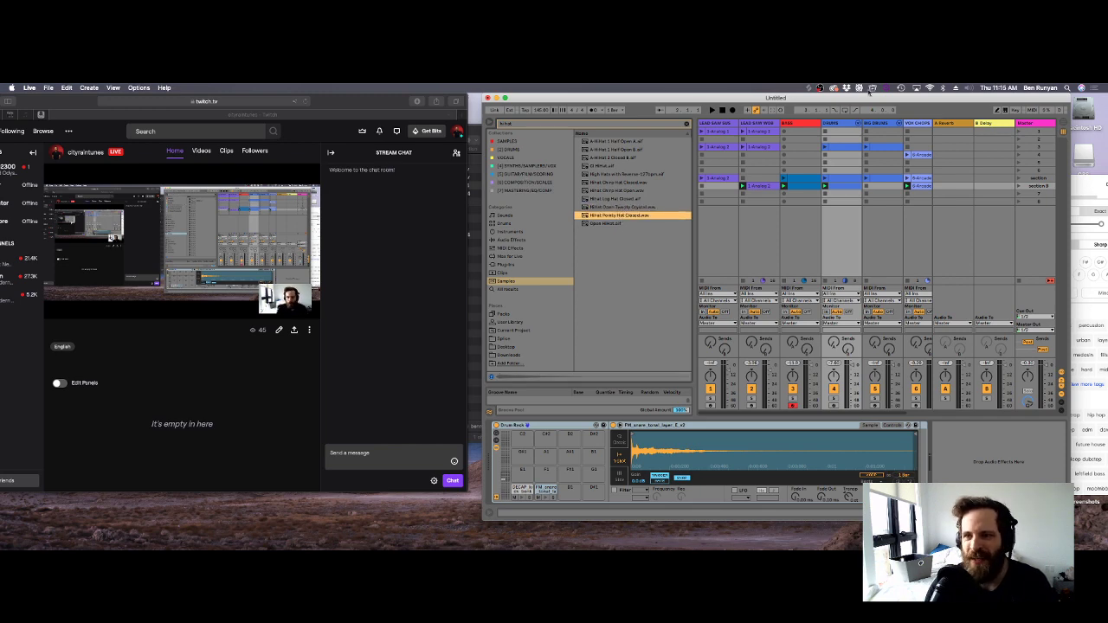
# In Splice, filter the drums by hats, download MDSN_CRMNCCI_hihat_organicpoprocks.wav and load it onto the empty pad beside the snare in the DRUMS rack.
pyautogui.click(810, 87)
pyautogui.click(742, 256)
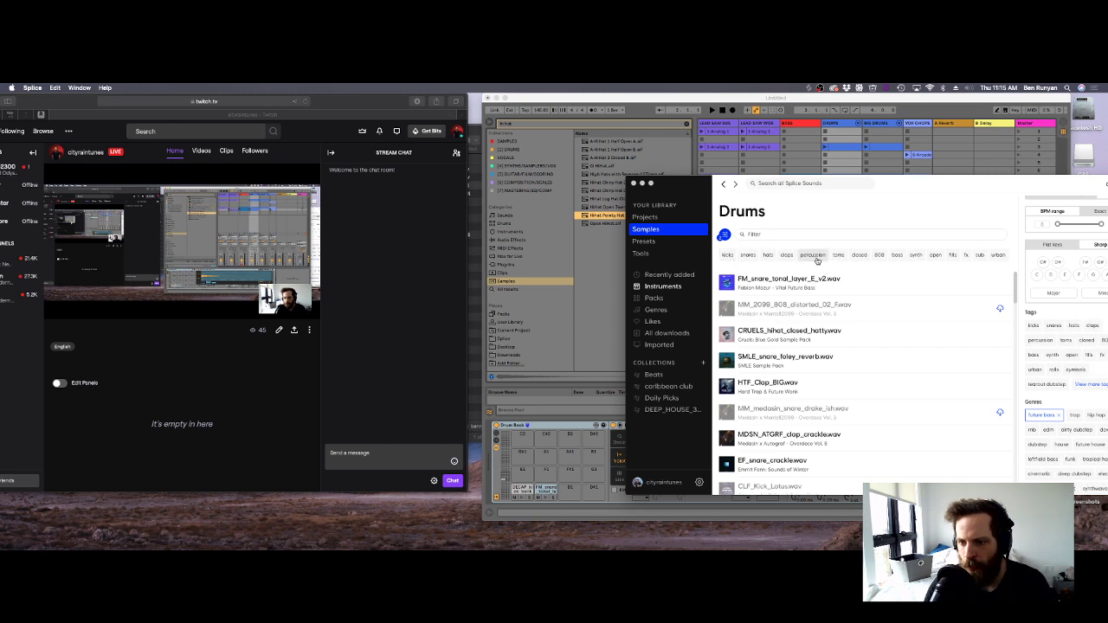
pyautogui.click(767, 254)
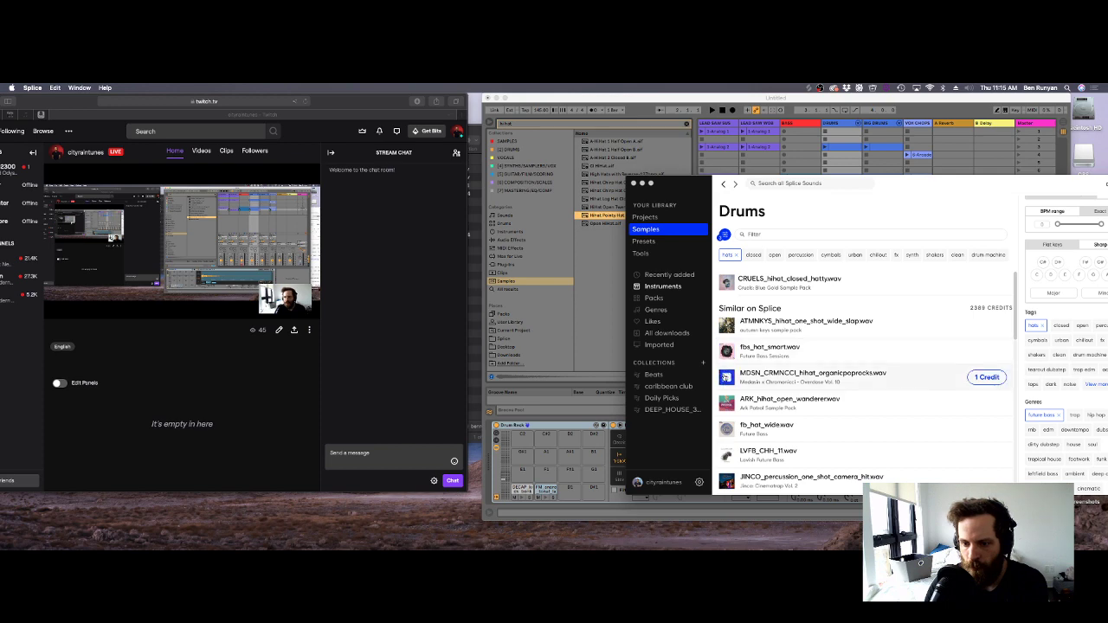
pyautogui.click(986, 377)
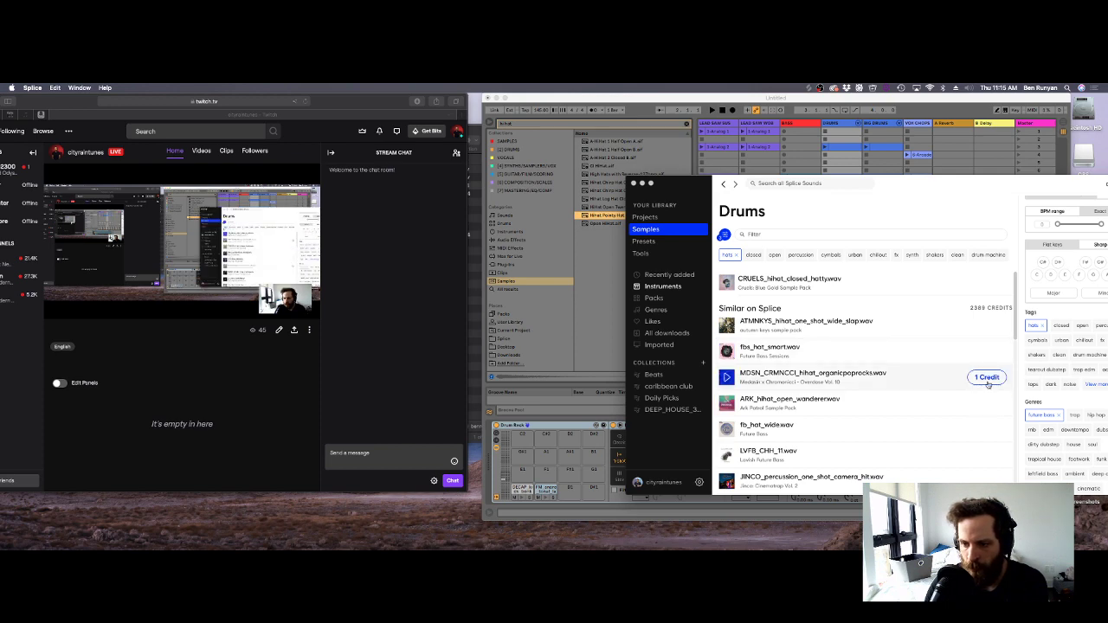
pyautogui.moveTo(779, 281); pyautogui.dragTo(570, 496)
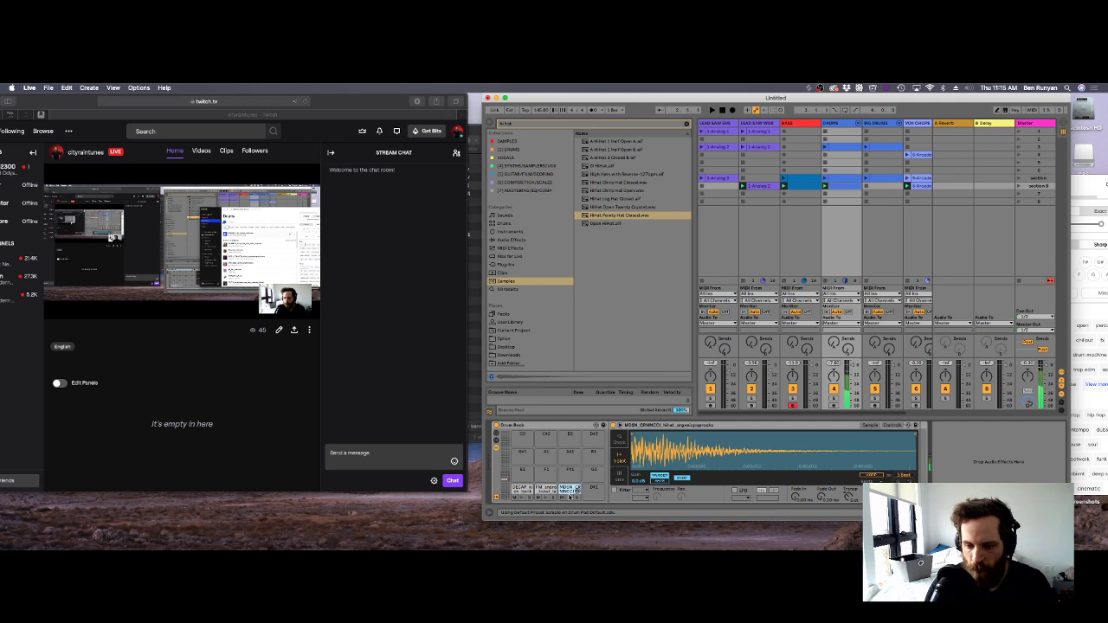
# In the section B DRUMS clip, set the grid to 1/8 and fill the hi-hat row with notes across both bars.
pyautogui.click(839, 186)
pyautogui.click(667, 412)
pyautogui.doubleClick(659, 399)
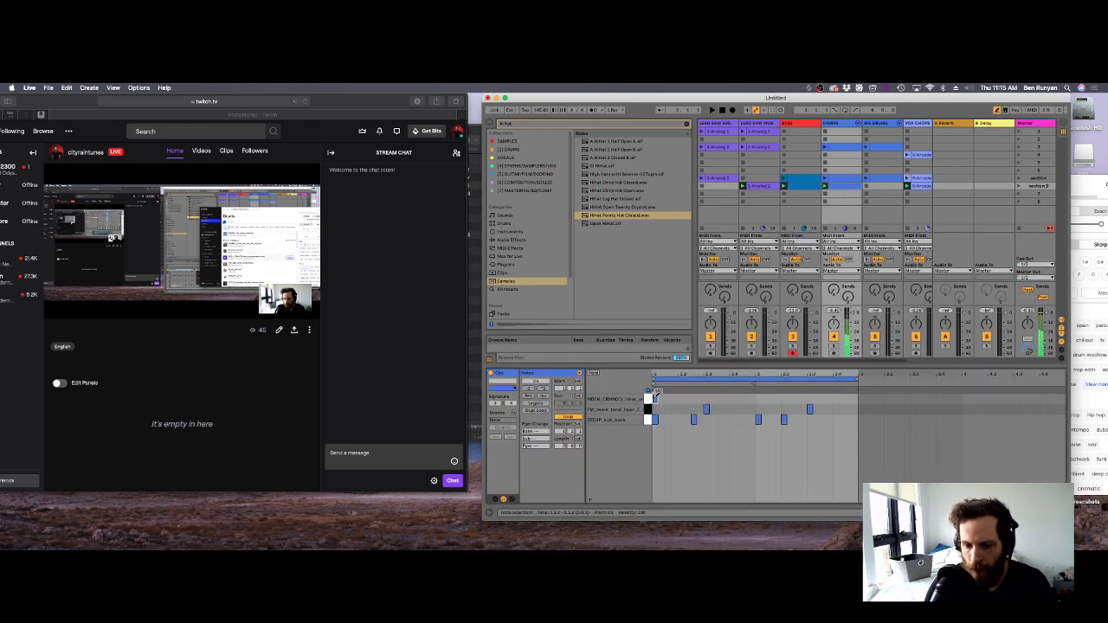
pyautogui.press('super+d')
pyautogui.press('space')
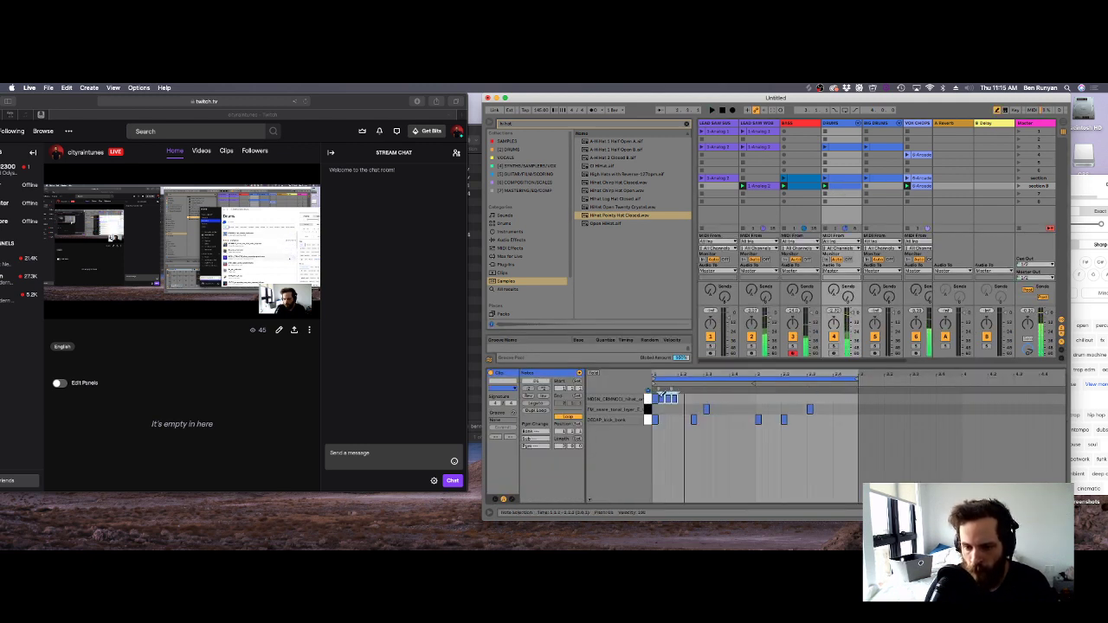
pyautogui.doubleClick(661, 399)
pyautogui.rightClick(938, 441)
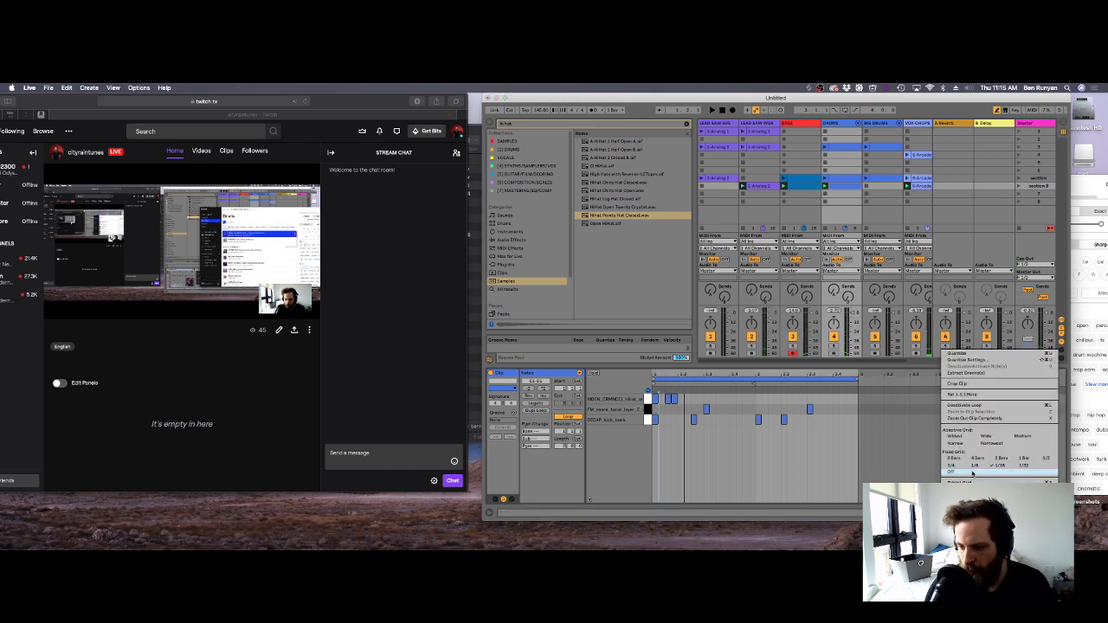
pyautogui.click(972, 468)
pyautogui.click(660, 399)
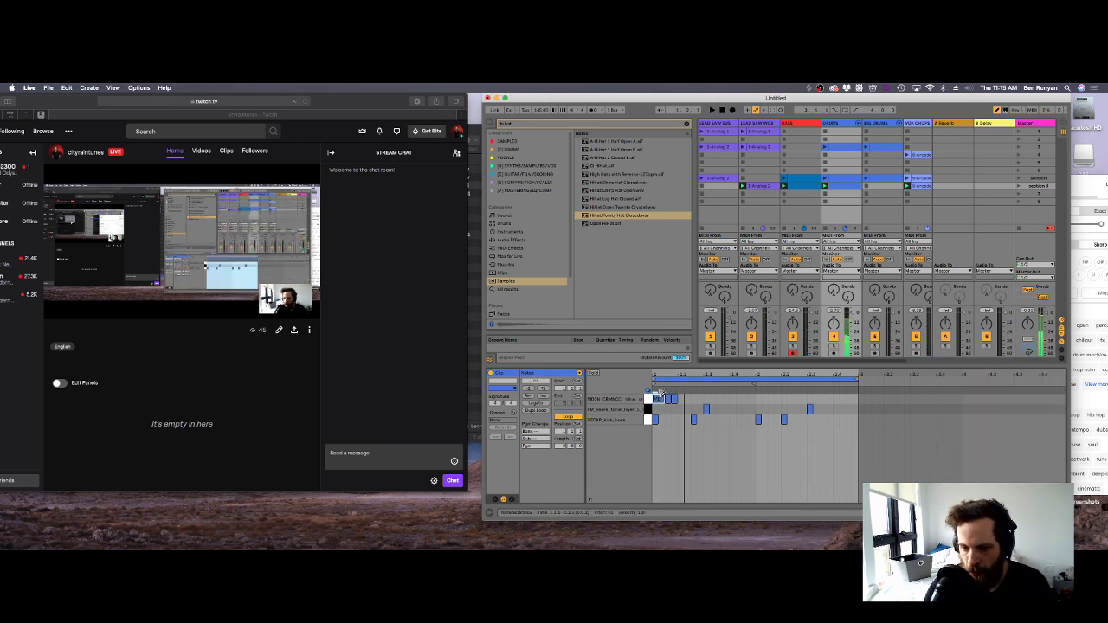
pyautogui.moveTo(660, 398)
pyautogui.mouseDown()
pyautogui.moveTo(918, 399)
pyautogui.moveTo(864, 399)
pyautogui.mouseUp()
pyautogui.press('space')
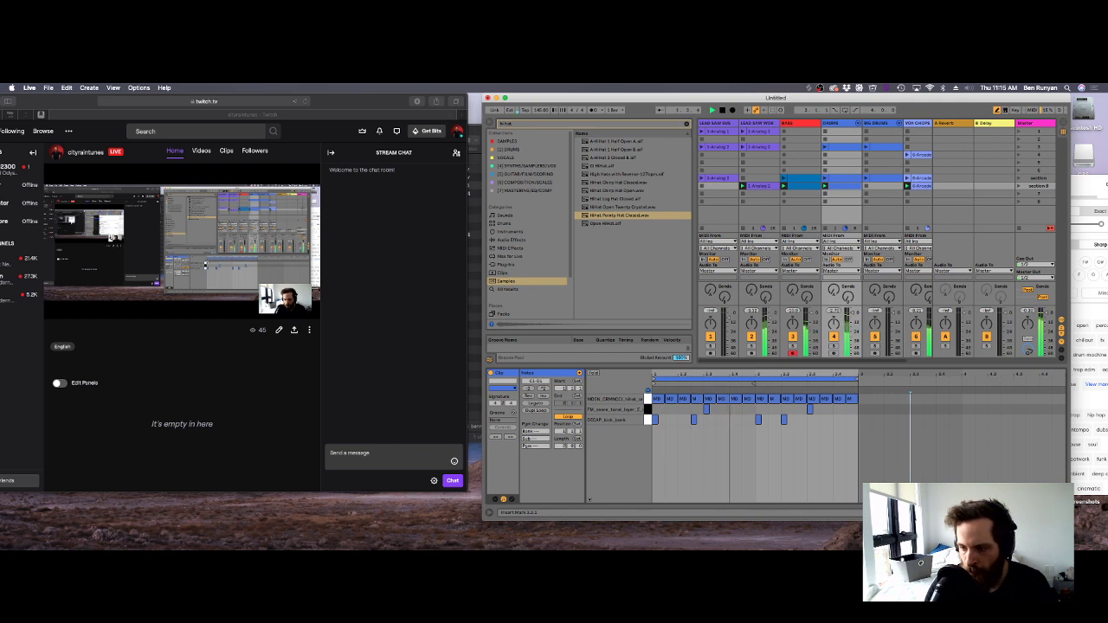
# Set the grid to 1/16 and split the last hi-hat and one in the first bar into sixteenth notes.
pyautogui.rightClick(1053, 456)
pyautogui.click(998, 466)
pyautogui.press('space')
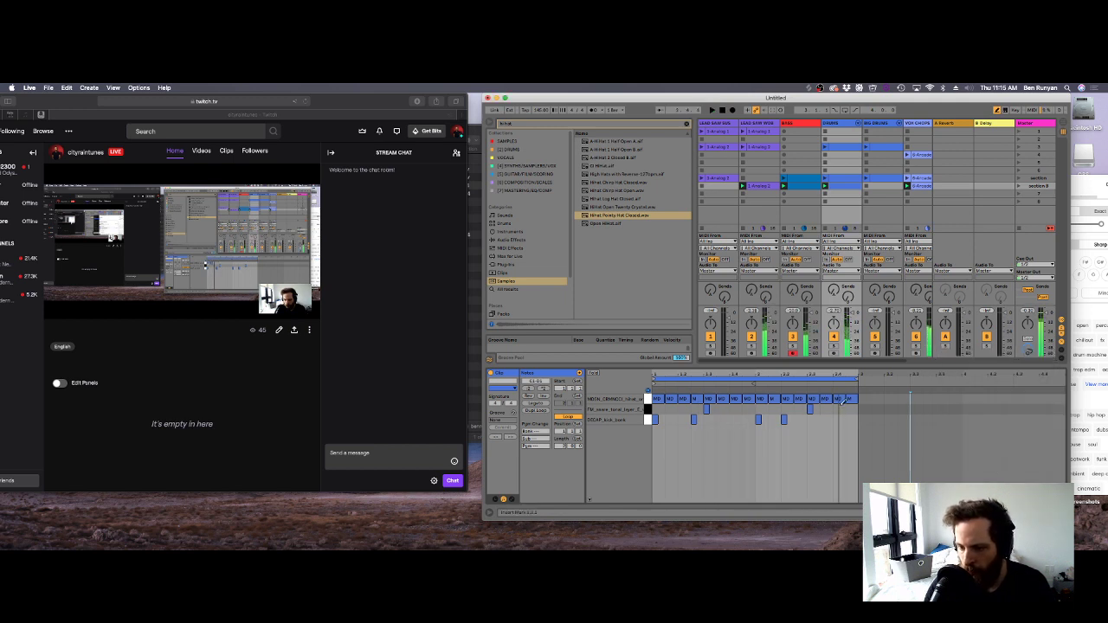
pyautogui.click(850, 398)
pyautogui.click(850, 398)
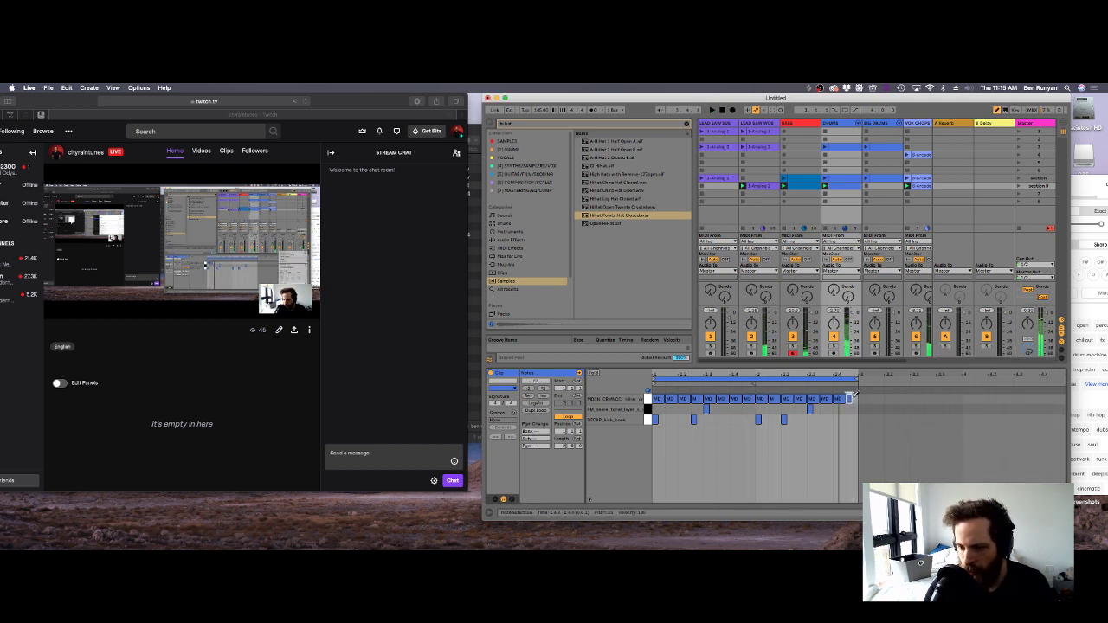
pyautogui.click(699, 397)
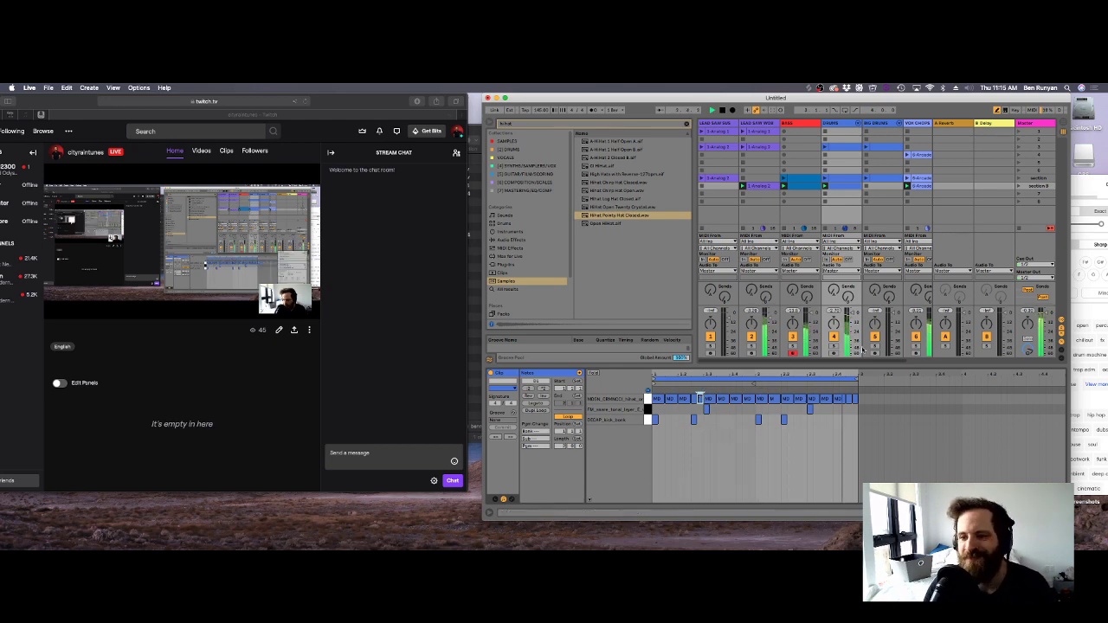
# Transpose the hi-hat sample up in its Simpler on the DRUMS track.
pyautogui.click(832, 124)
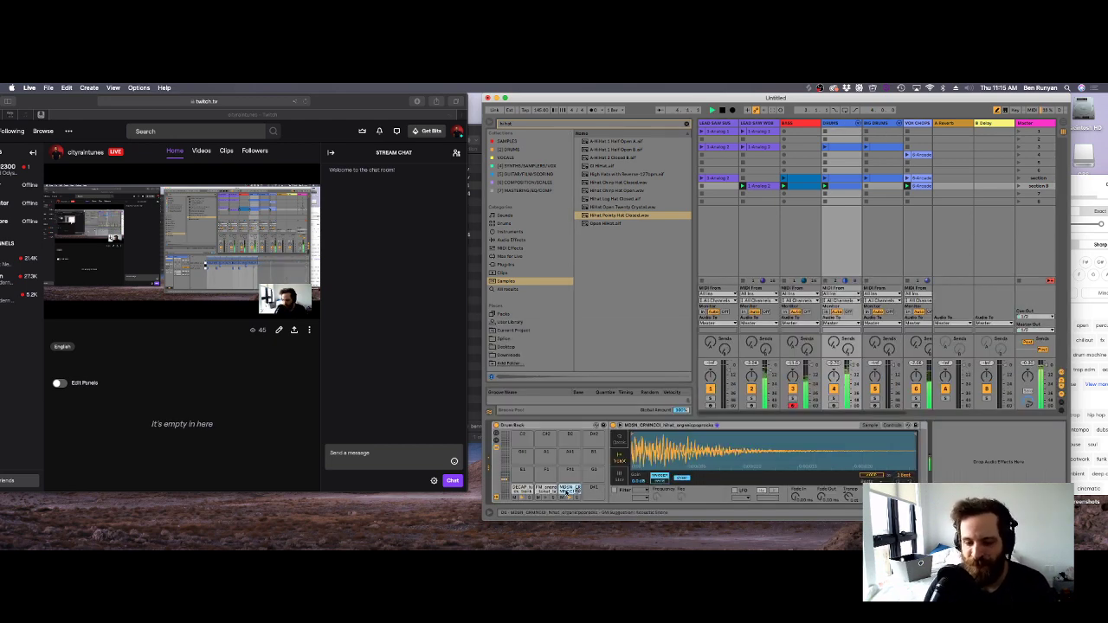
pyautogui.click(892, 425)
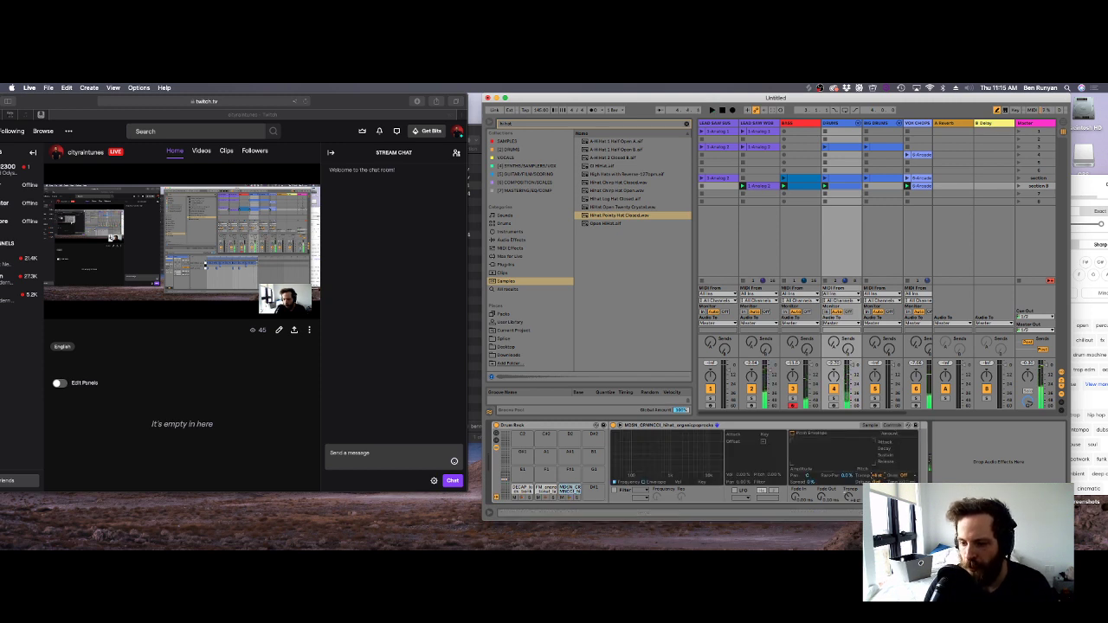
pyautogui.moveTo(876, 475); pyautogui.dragTo(877, 468)
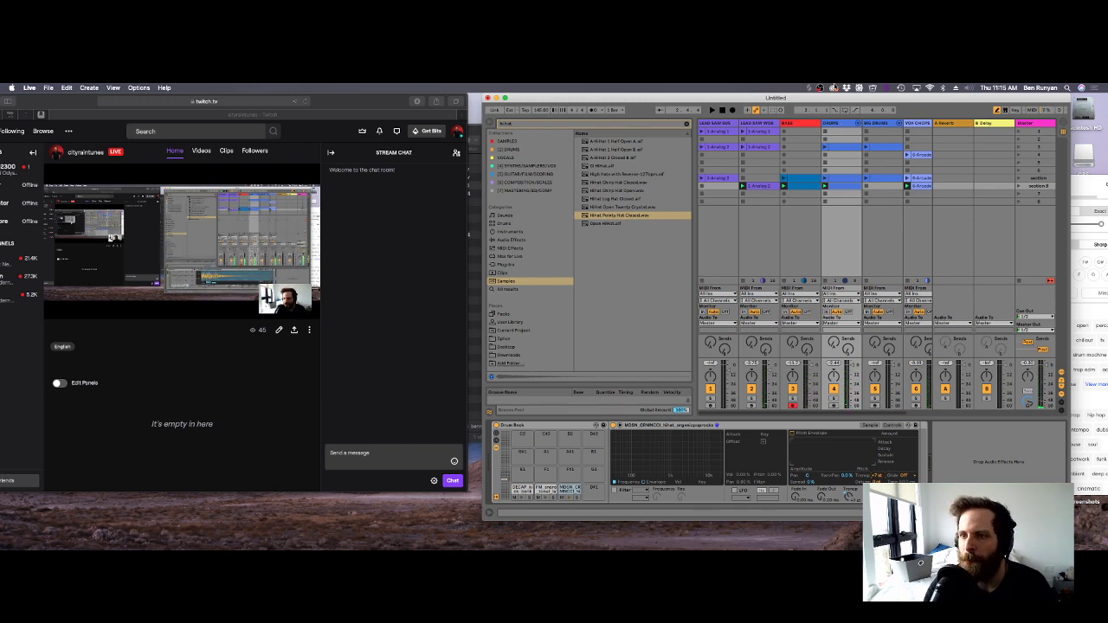
# In Splice, search for stomp and load XG_kick_big_stompy_stomp.wav onto the empty pad above the kick in the DRUMS rack.
pyautogui.click(833, 87)
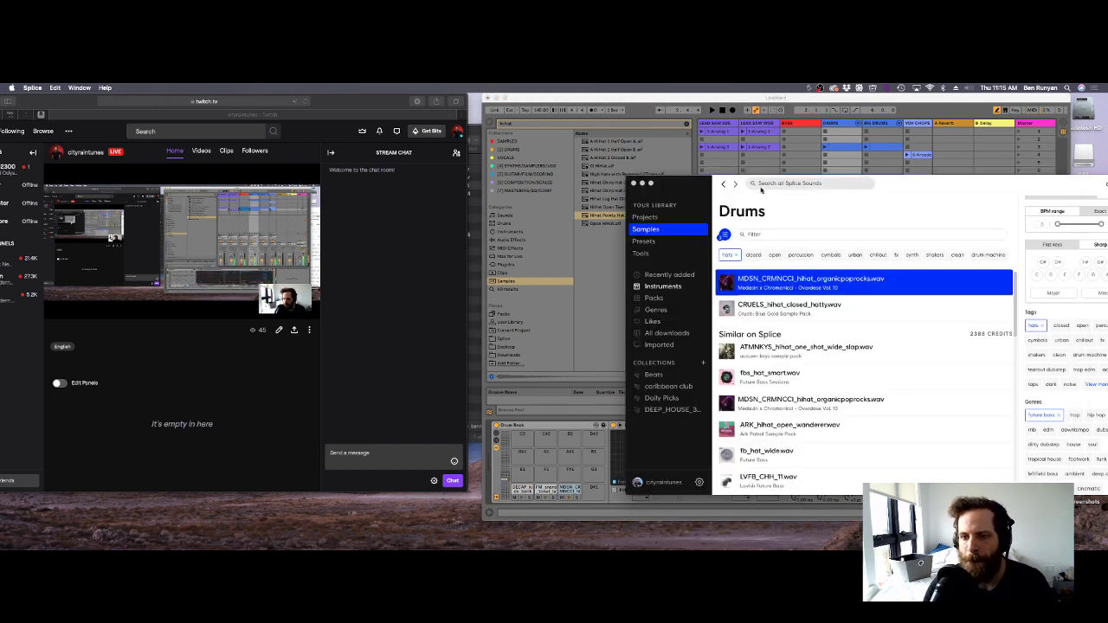
pyautogui.click(665, 332)
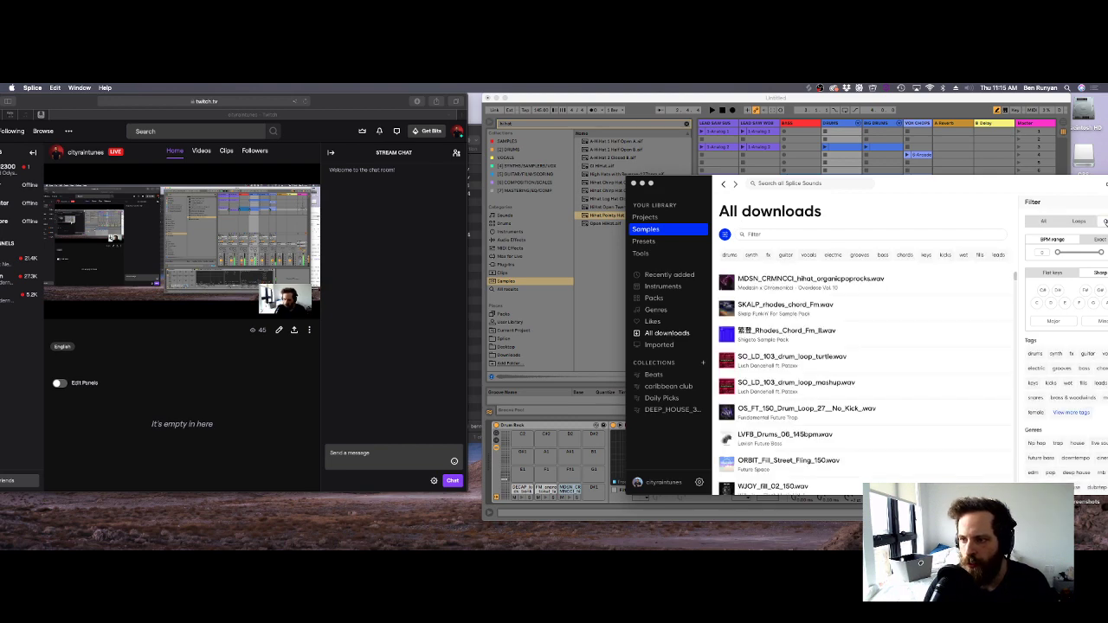
pyautogui.write('stomp')
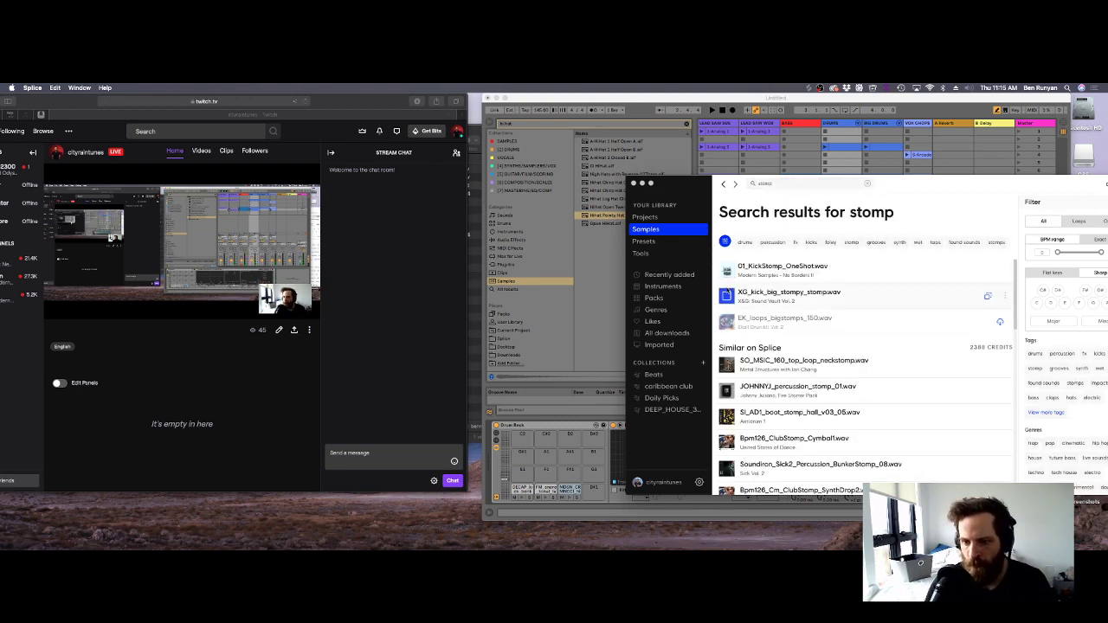
pyautogui.moveTo(729, 294); pyautogui.dragTo(523, 472)
# Search Splice for huge clap and load the huge claps sample onto the pad beside the stomp in the DRUMS rack.
pyautogui.doubleClick(836, 185)
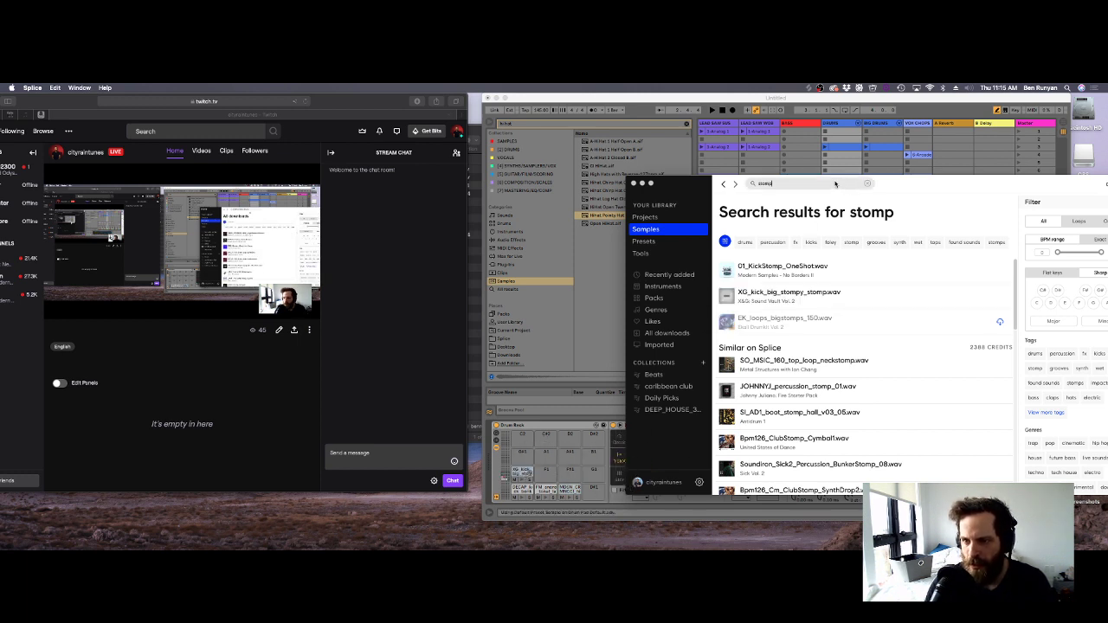
pyautogui.write('huge clap')
pyautogui.press('Return')
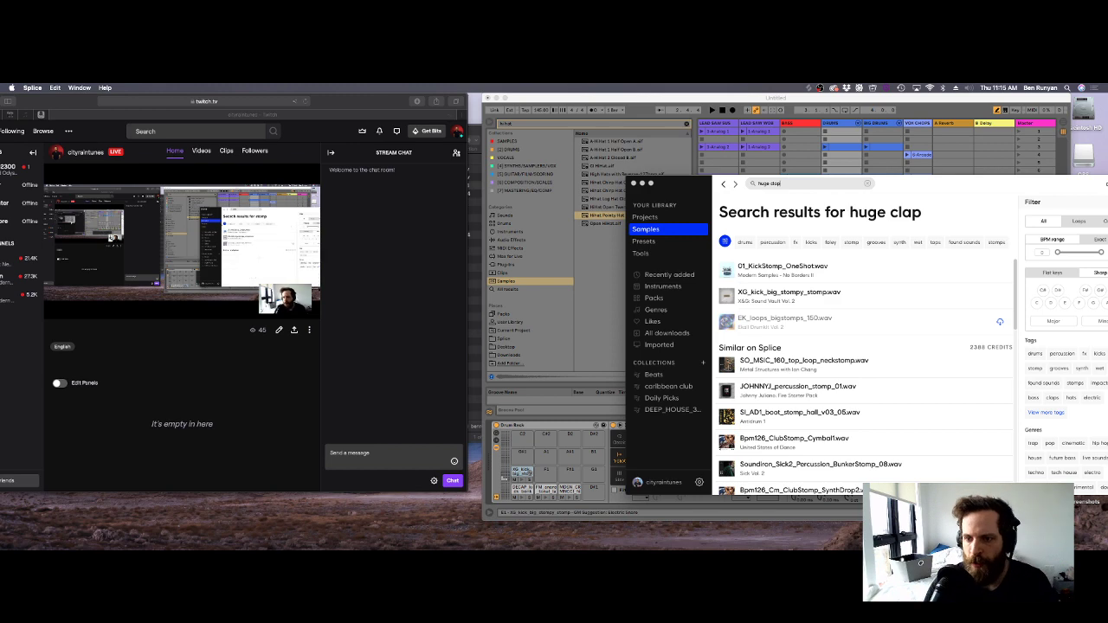
pyautogui.moveTo(730, 272); pyautogui.dragTo(546, 474)
pyautogui.doubleClick(545, 474)
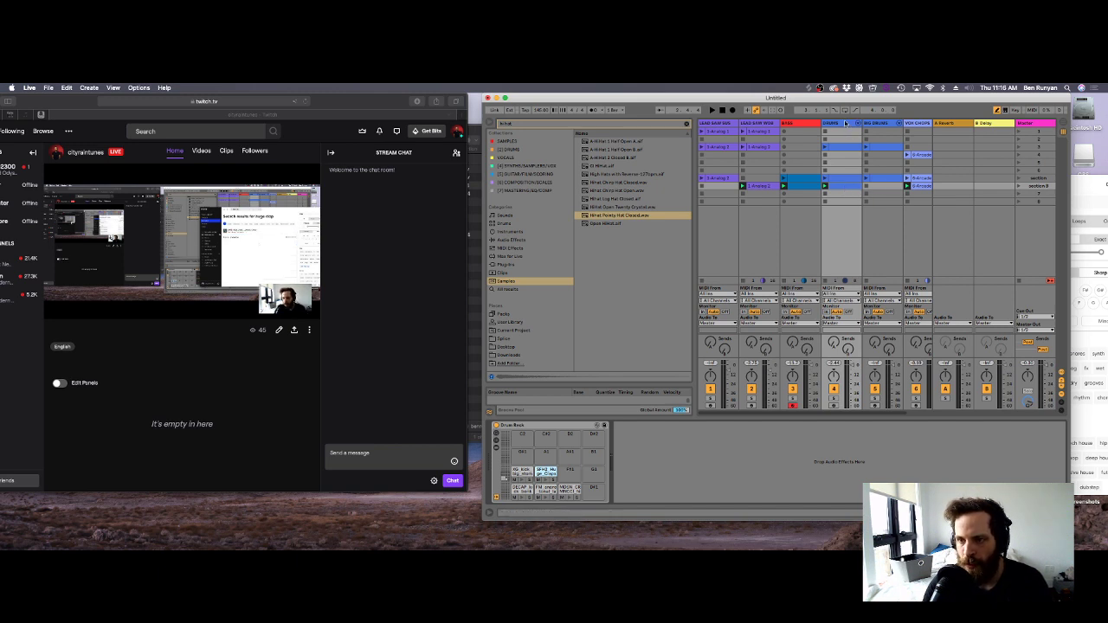
# Delete the BIG DRUMS track from the set.
pyautogui.click(879, 125)
pyautogui.click(852, 124)
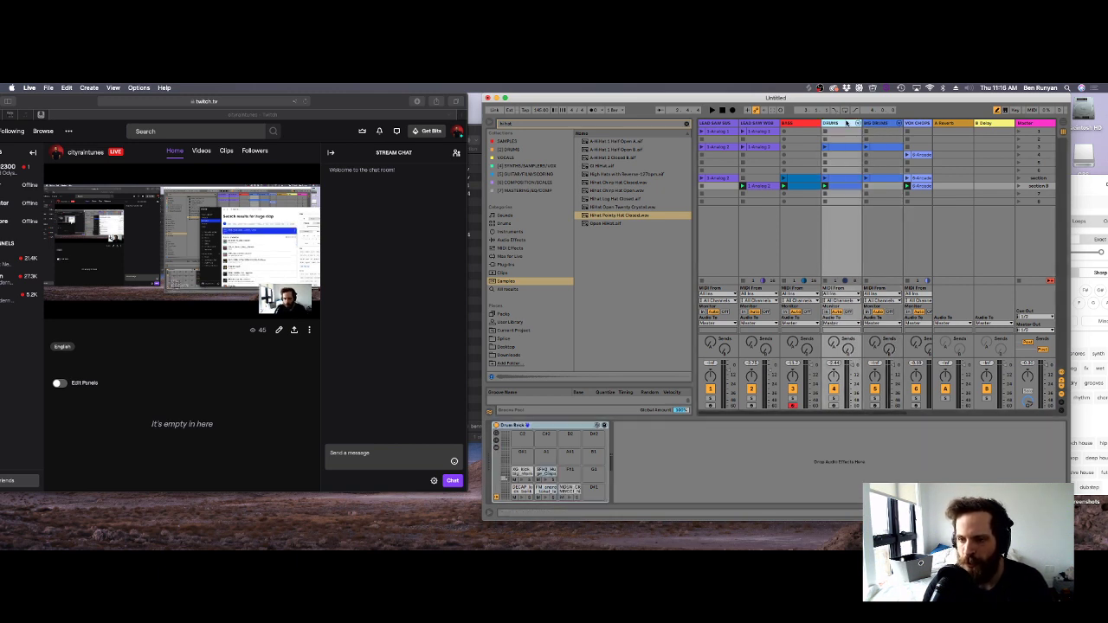
pyautogui.click(869, 122)
pyautogui.click(855, 124)
pyautogui.click(892, 124)
pyautogui.press('Delete')
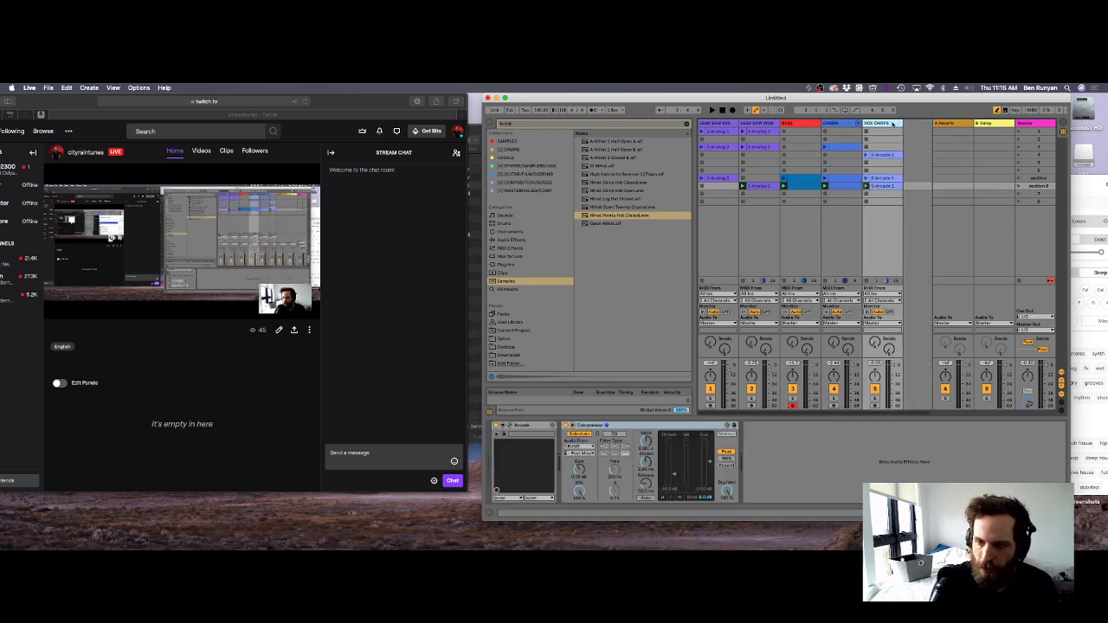
# Color the section B clip on the DRUMS track yellow.
pyautogui.rightClick(831, 185)
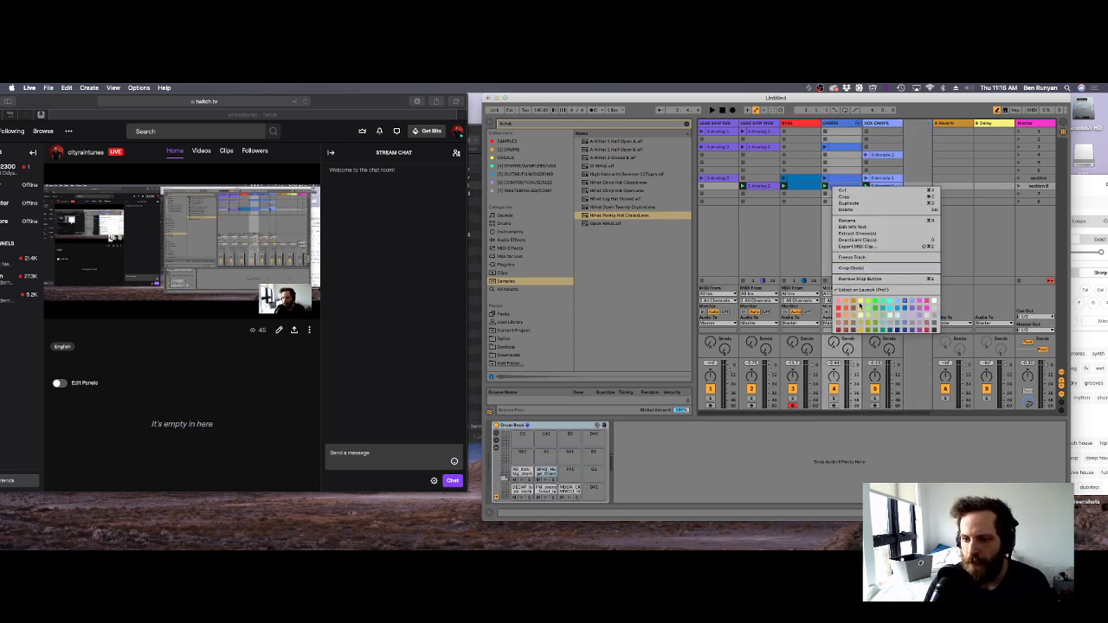
pyautogui.click(854, 252)
pyautogui.rightClick(833, 182)
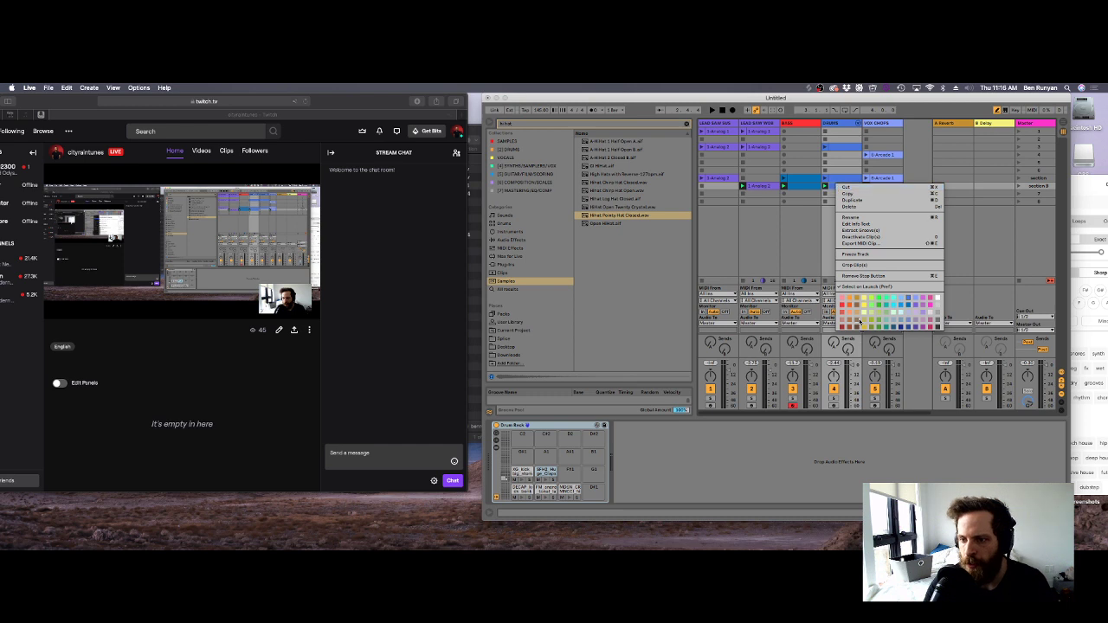
pyautogui.click(861, 308)
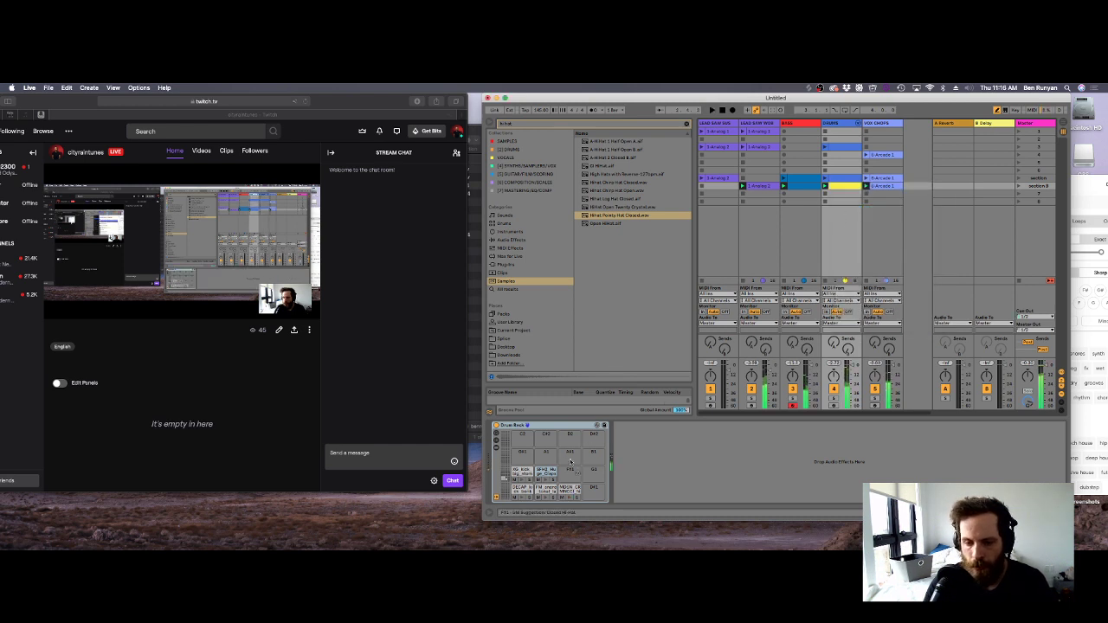
# In the section B DRUMS clip, add stomp notes on two kick hits and huge clap notes on the snare hits.
pyautogui.doubleClick(849, 186)
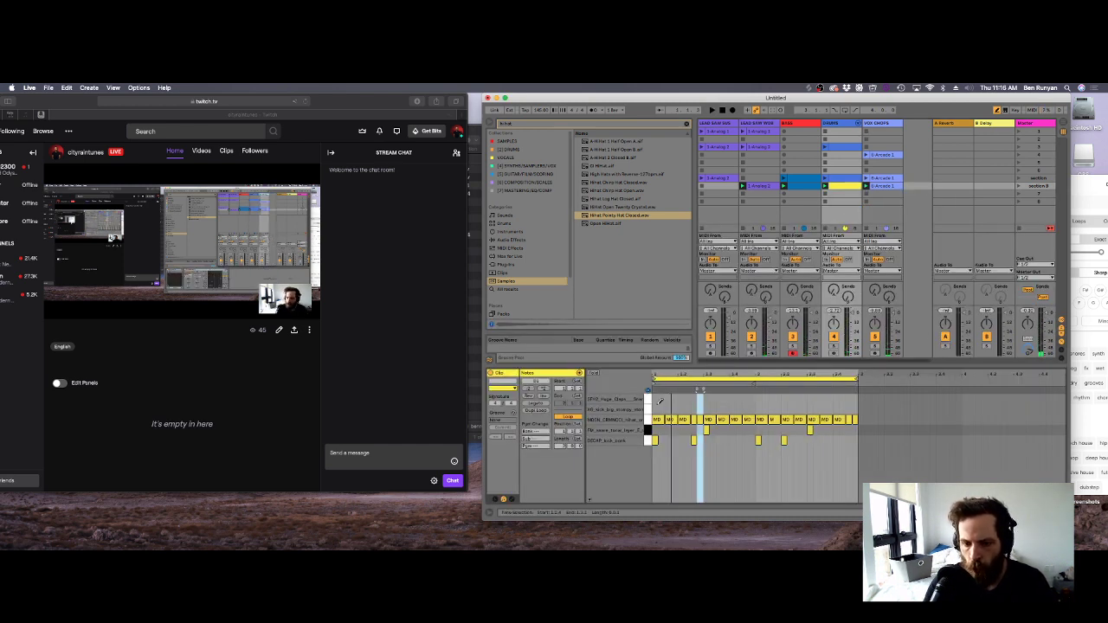
pyautogui.press('space')
pyautogui.press('space')
pyautogui.click(707, 399)
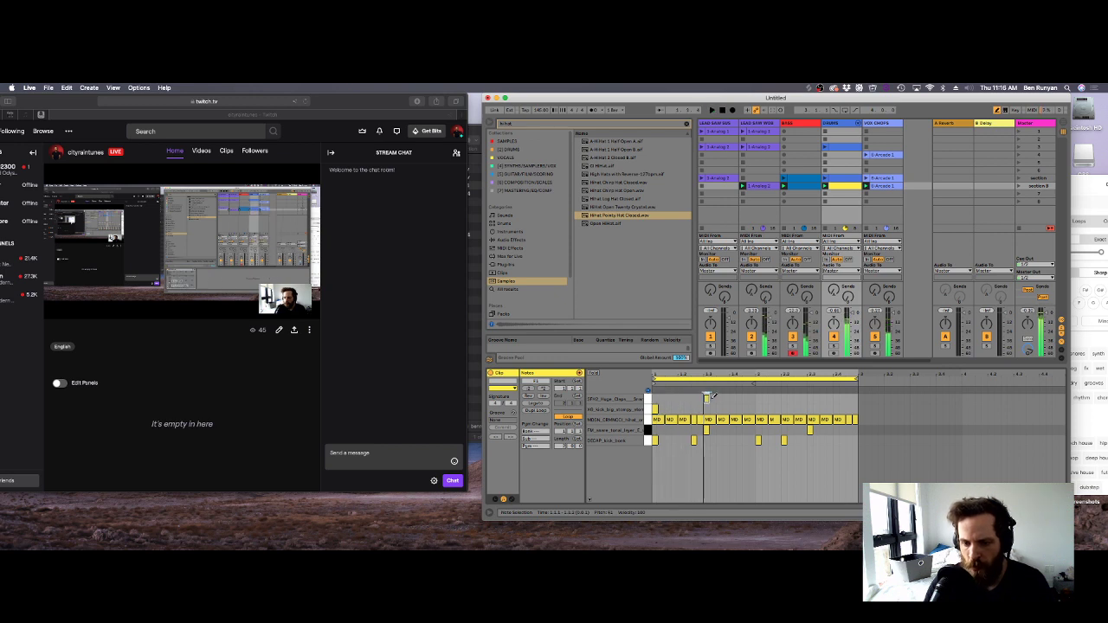
pyautogui.press('space')
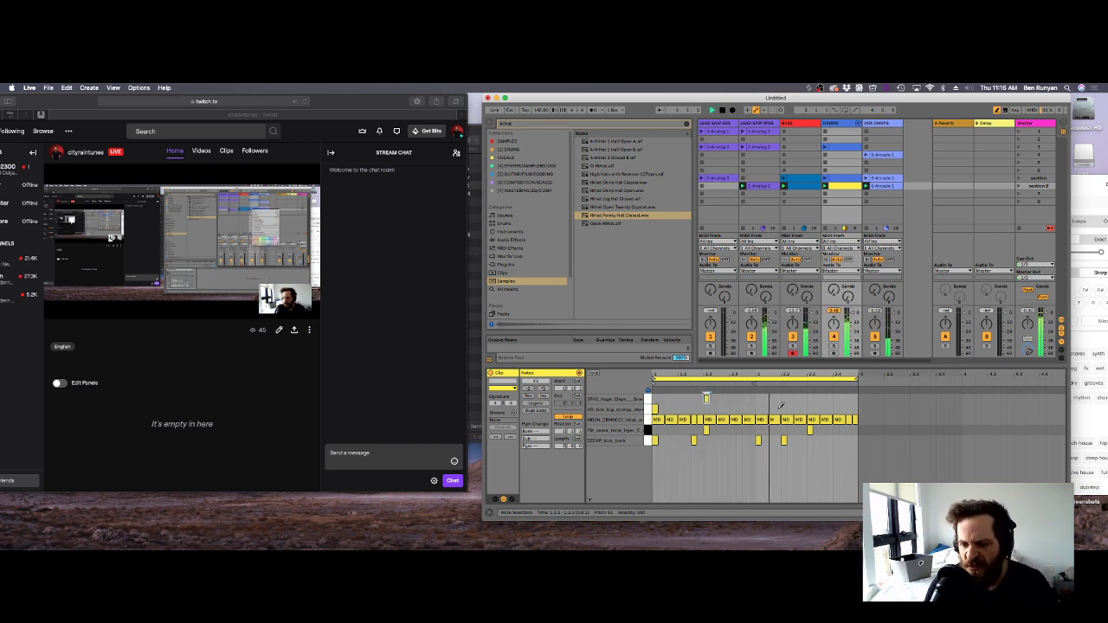
pyautogui.doubleClick(809, 397)
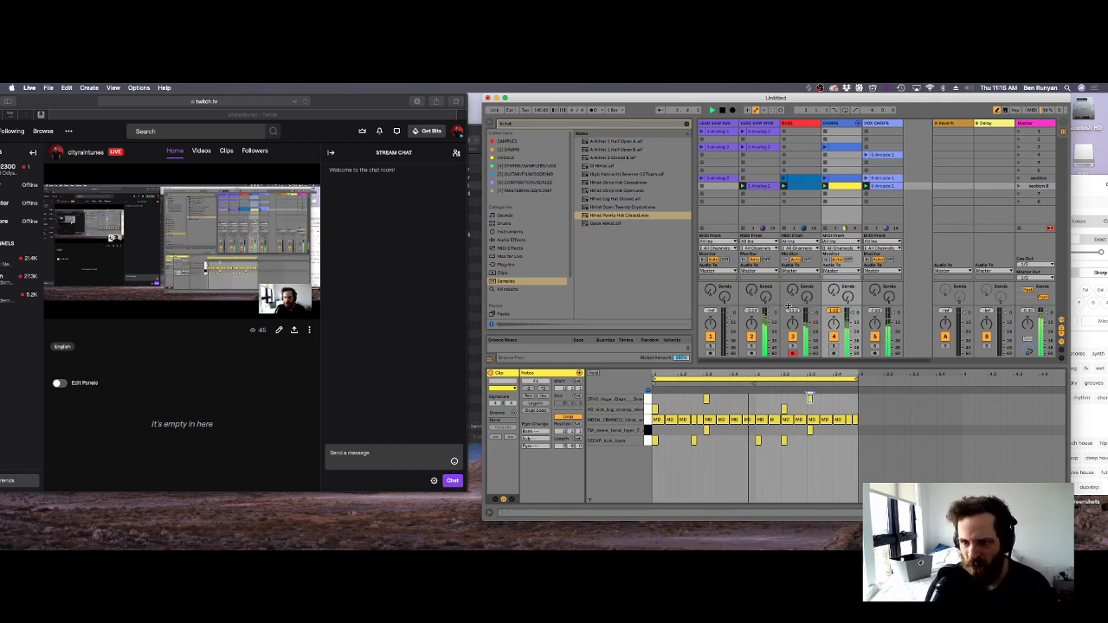
# Adjust the wobble lead track's volume and delete the empty clip made in its slot below section B.
pyautogui.moveTo(767, 318); pyautogui.dragTo(768, 315)
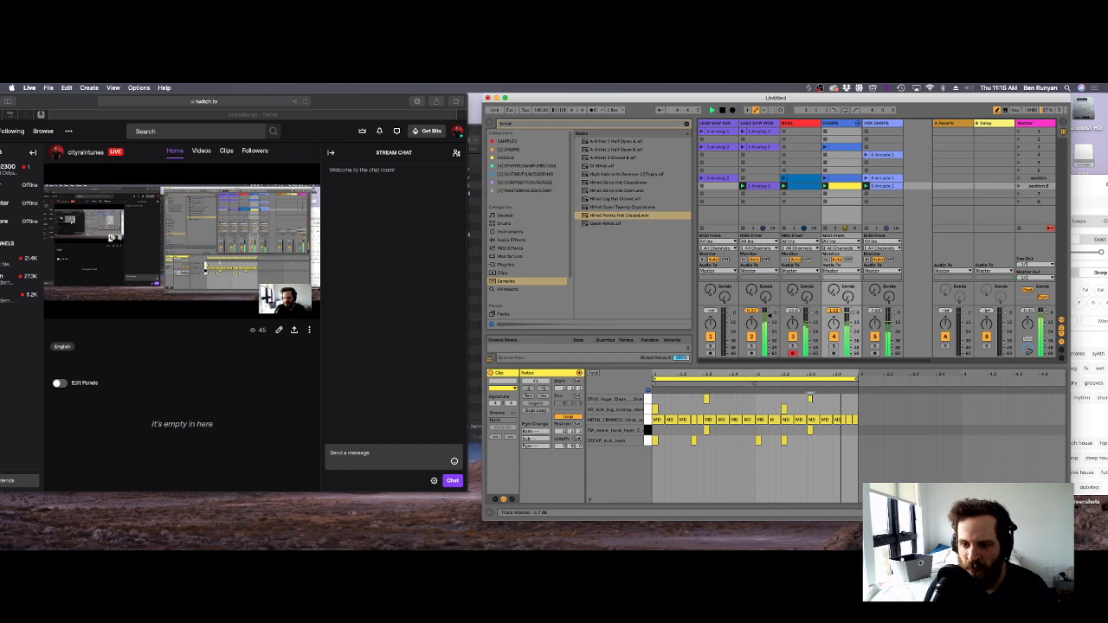
pyautogui.doubleClick(765, 192)
pyautogui.press('Delete')
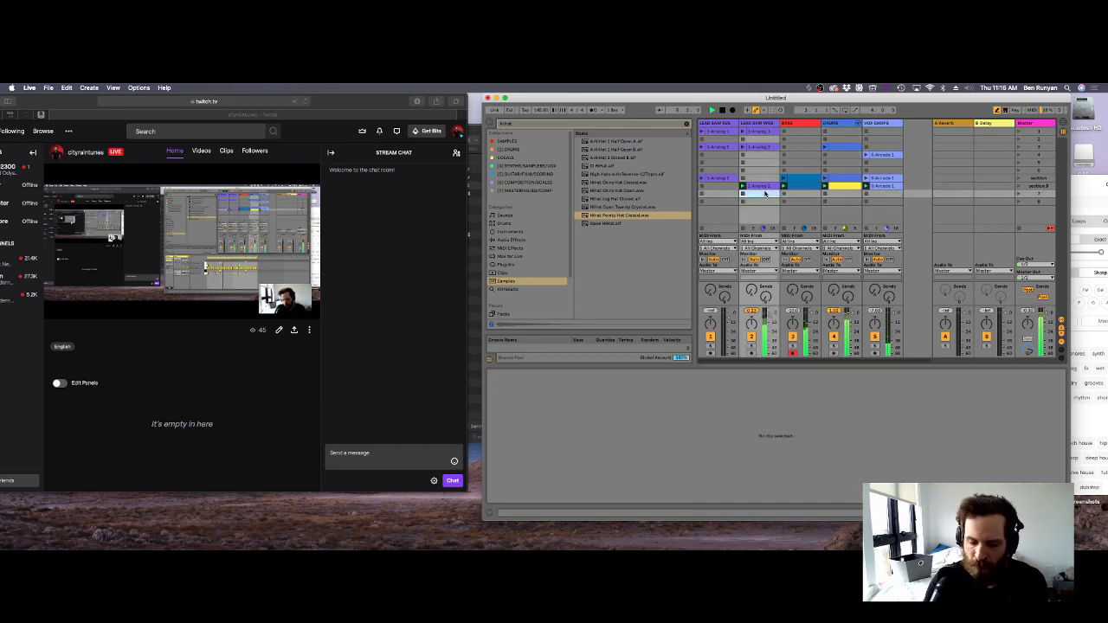
# Expose Serum's LFO1 Rate as a configured parameter on the wobble lead track and show its automation in the section B clip.
pyautogui.click(761, 186)
pyautogui.press('space')
pyautogui.click(758, 125)
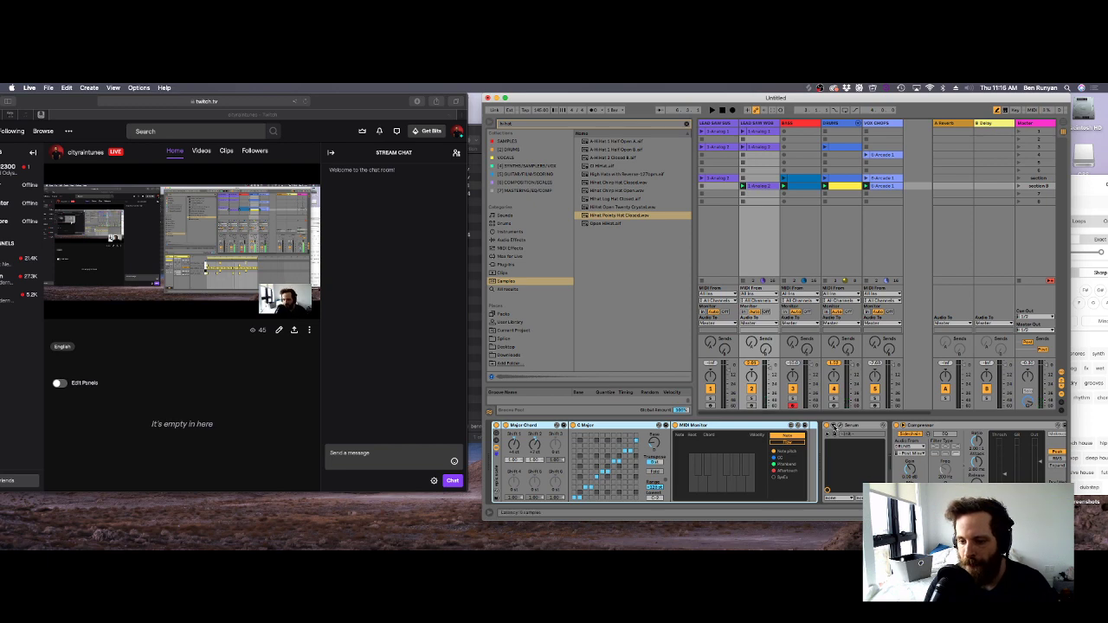
pyautogui.click(834, 428)
pyautogui.click(838, 426)
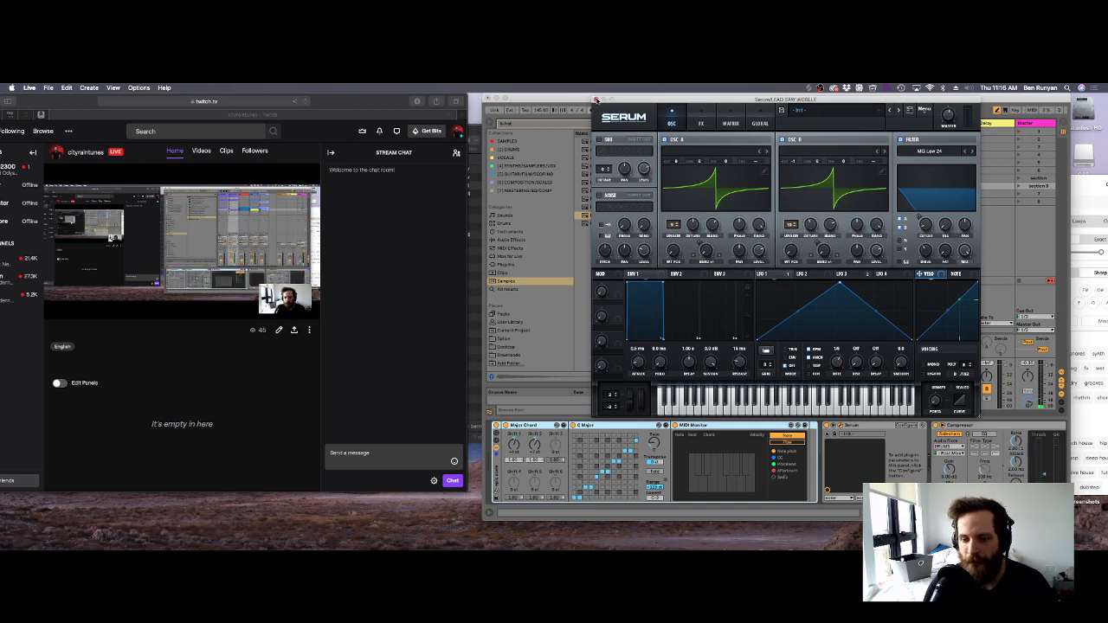
pyautogui.click(596, 99)
pyautogui.click(911, 426)
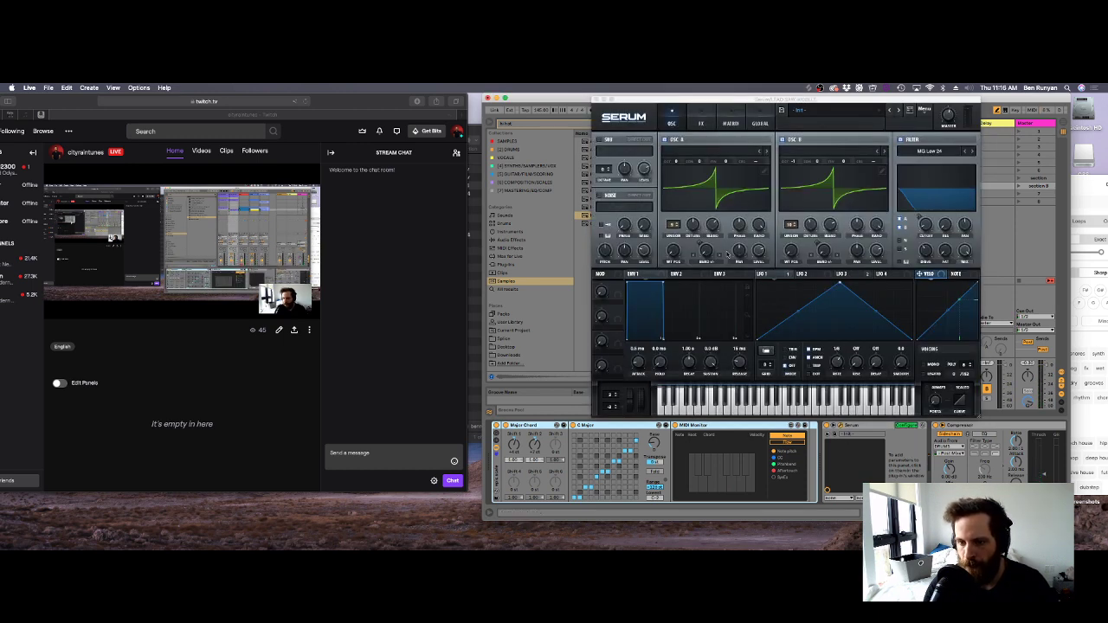
pyautogui.click(596, 100)
pyautogui.rightClick(908, 439)
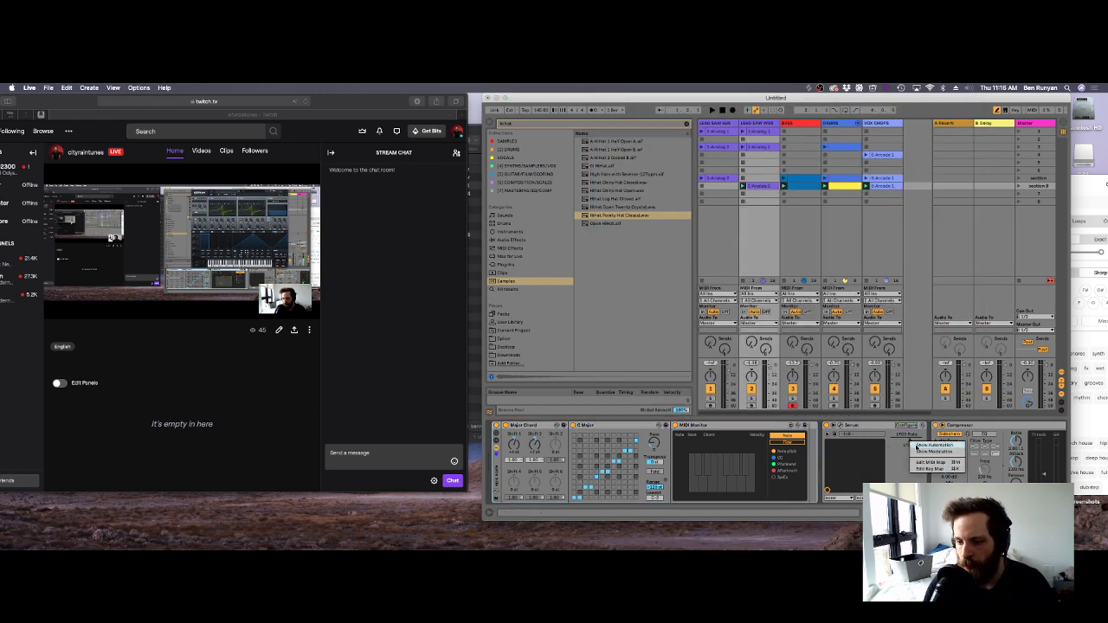
pyautogui.click(925, 445)
# Raise the LFO1 Rate envelope from beat 1.4 to bar 2 and lengthen the note there to meet the next one.
pyautogui.press('space')
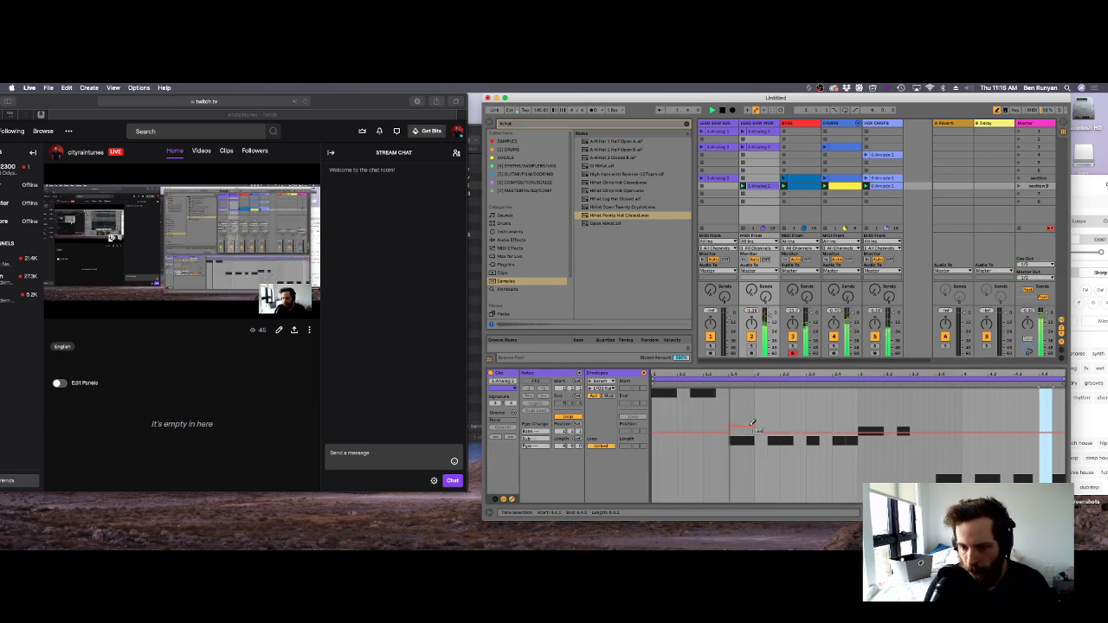
pyautogui.click(510, 499)
pyautogui.moveTo(720, 454); pyautogui.dragTo(737, 453)
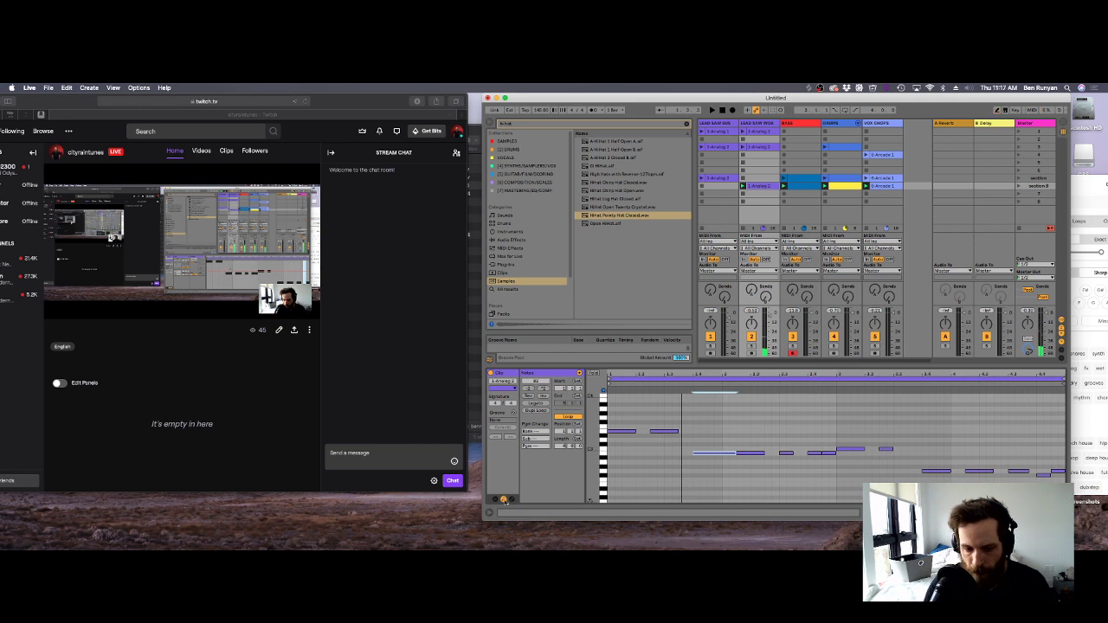
pyautogui.click(510, 499)
pyautogui.press('space')
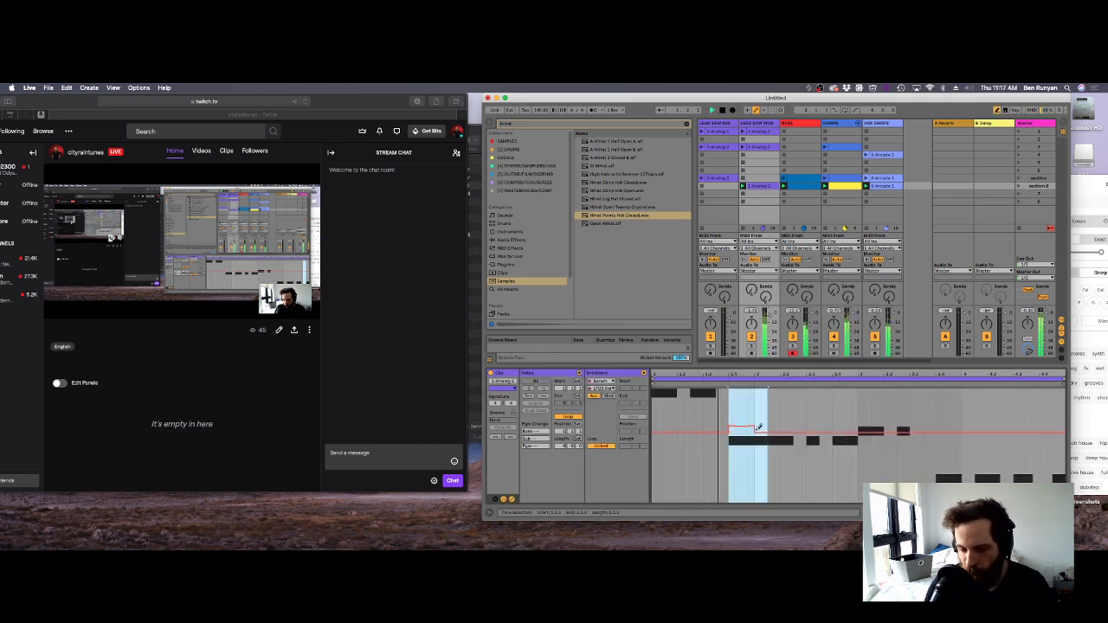
# Lower the LFO1 Rate envelope from beat 2.4 to bar 3 and raise it from beat 3.4 to bar 4.
pyautogui.click(851, 454)
pyautogui.moveTo(856, 452); pyautogui.dragTo(836, 451)
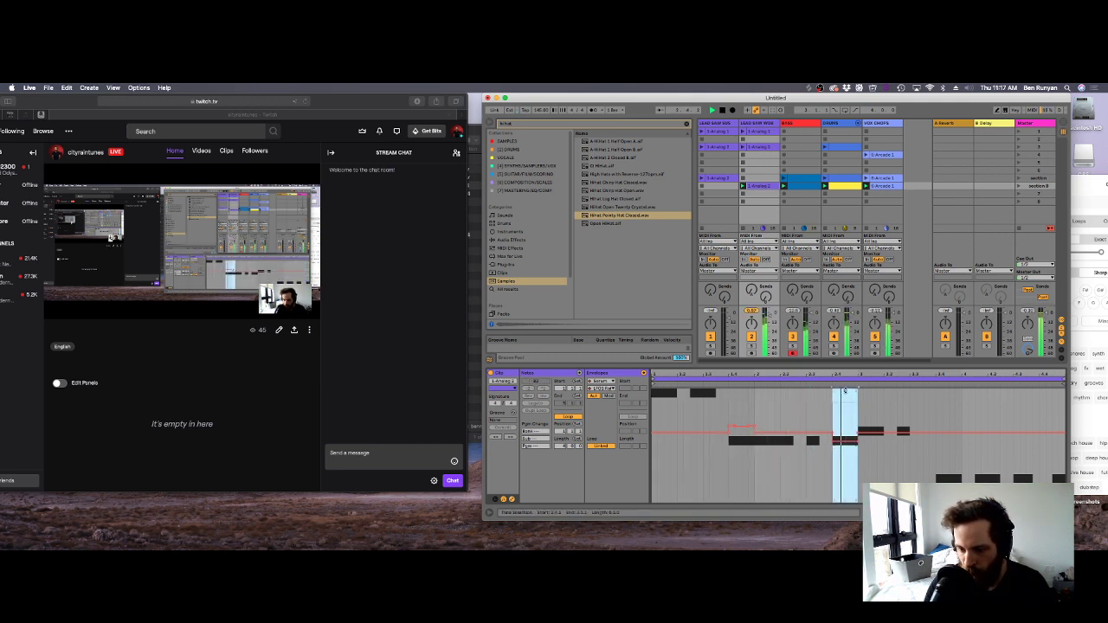
pyautogui.moveTo(936, 421); pyautogui.dragTo(960, 421)
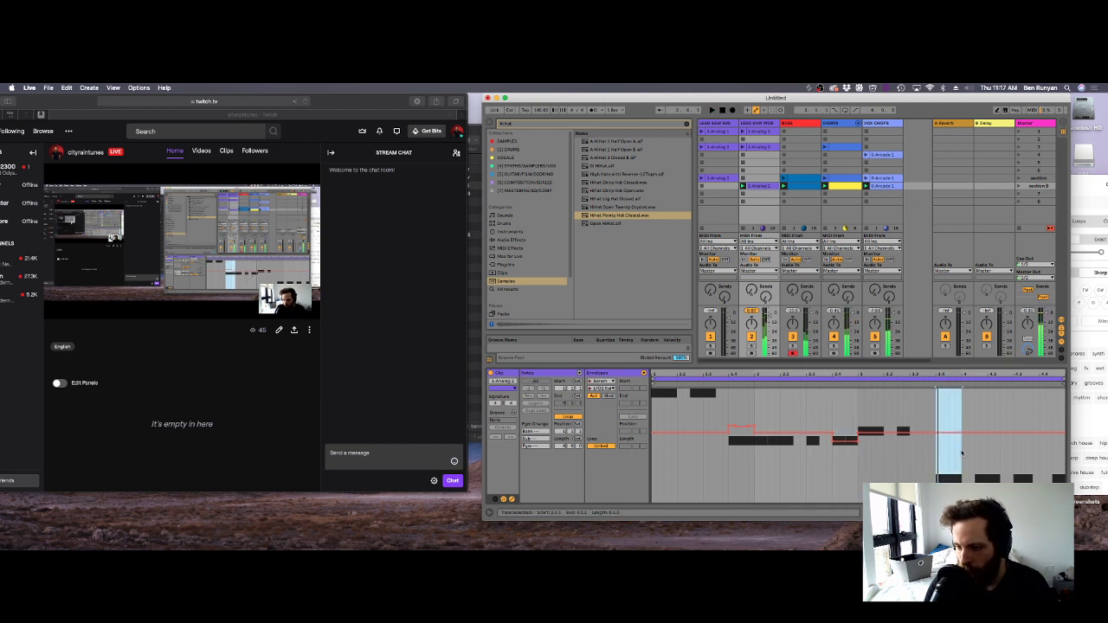
pyautogui.press('space')
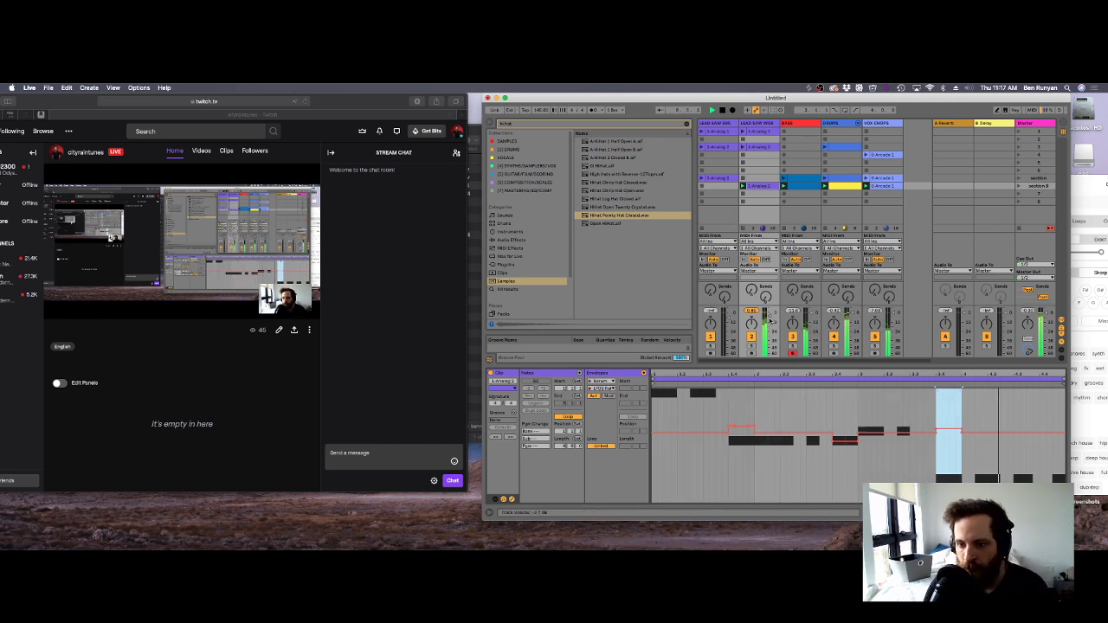
# Fine-tune the wobble lead track's volume and launch the scene above section B for comparison.
pyautogui.moveTo(769, 320); pyautogui.dragTo(770, 321)
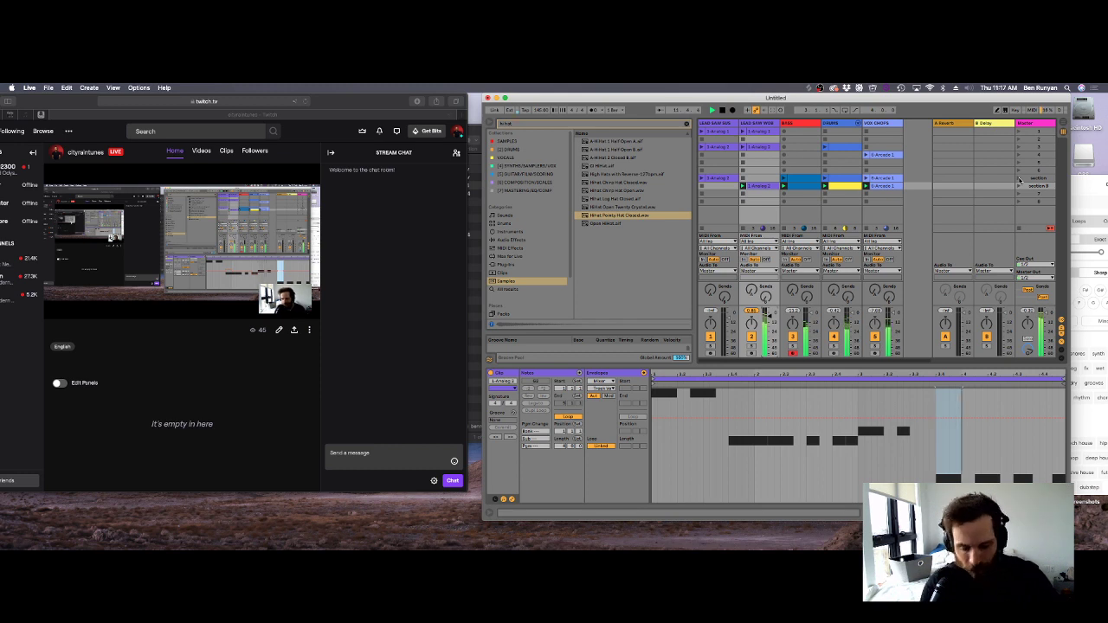
pyautogui.click(1018, 179)
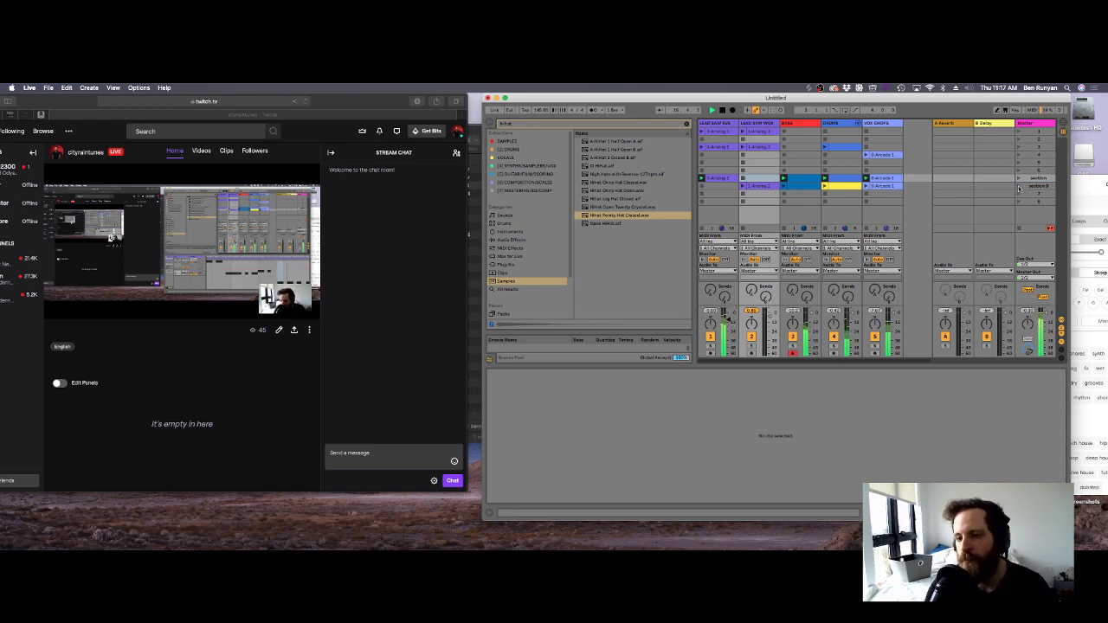
# Expose Serum's filter cutoff as a configured parameter on the BASS track.
pyautogui.click(784, 187)
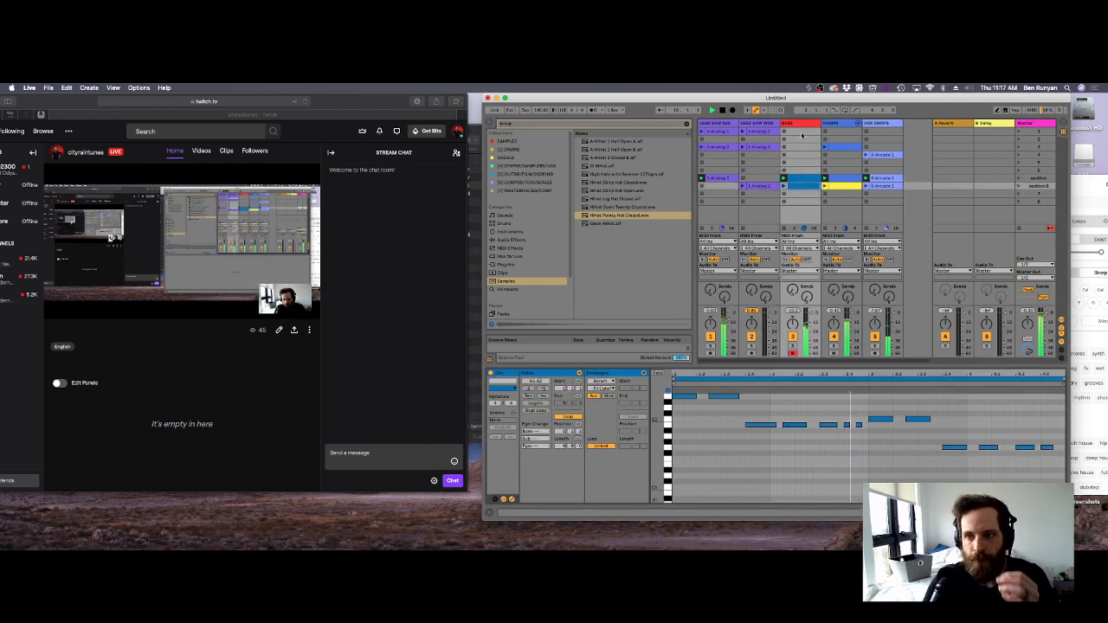
pyautogui.click(798, 125)
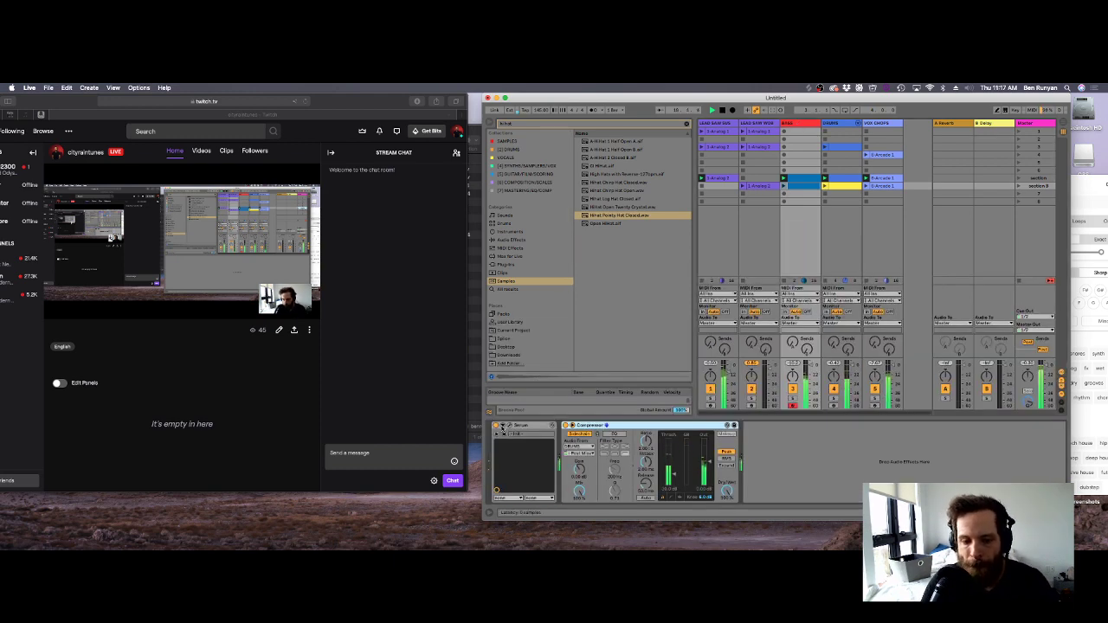
pyautogui.click(503, 425)
pyautogui.click(510, 425)
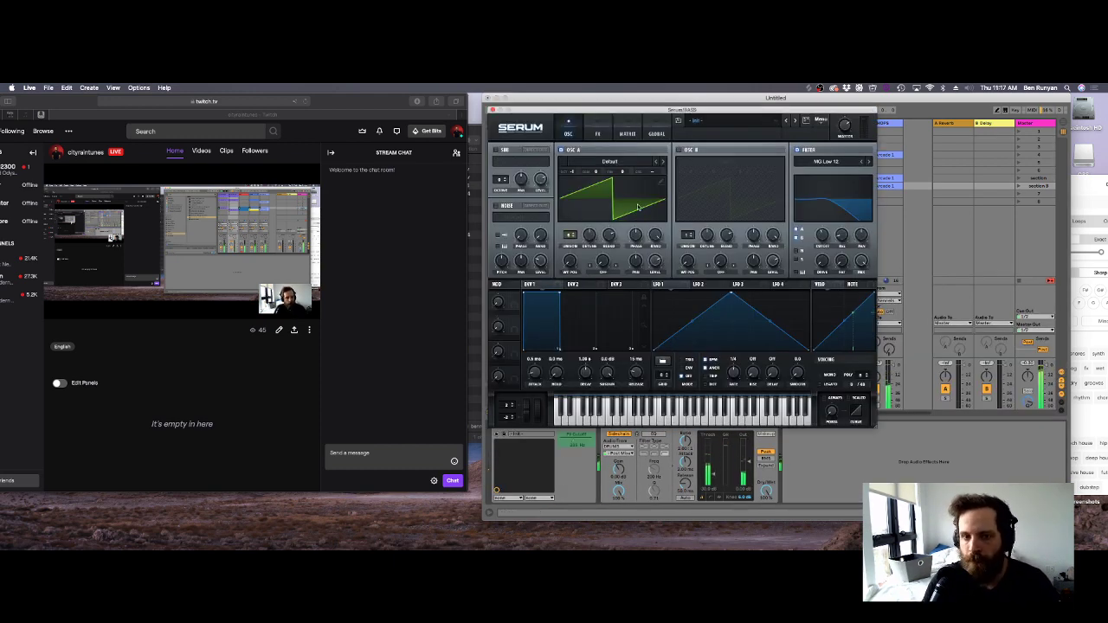
pyautogui.click(491, 110)
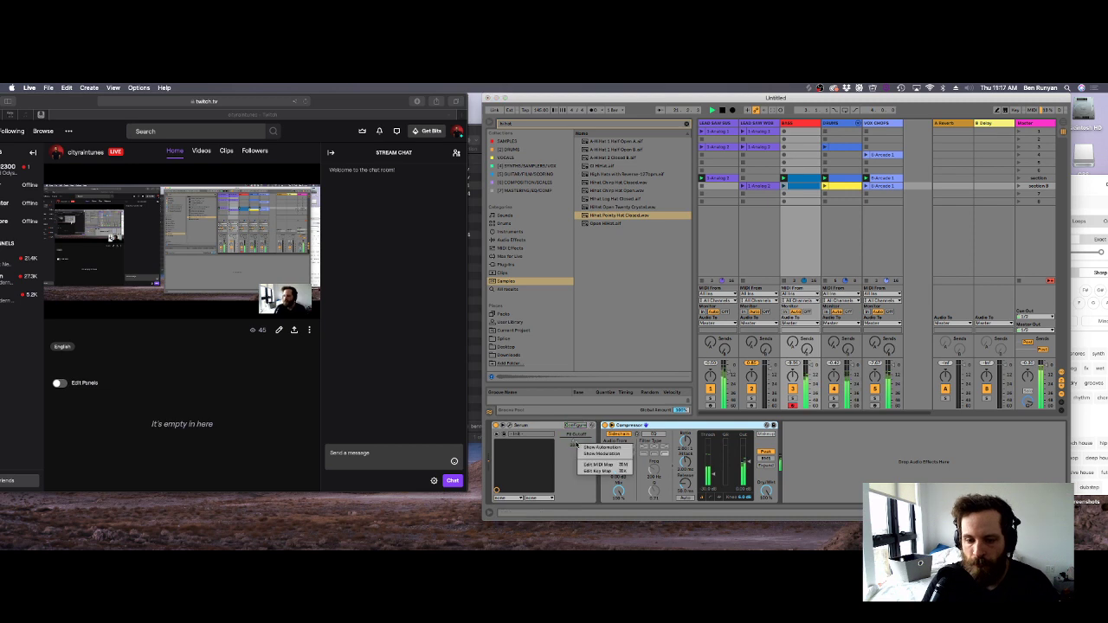
# Color the section B clip on the BASS track orange.
pyautogui.rightClick(799, 186)
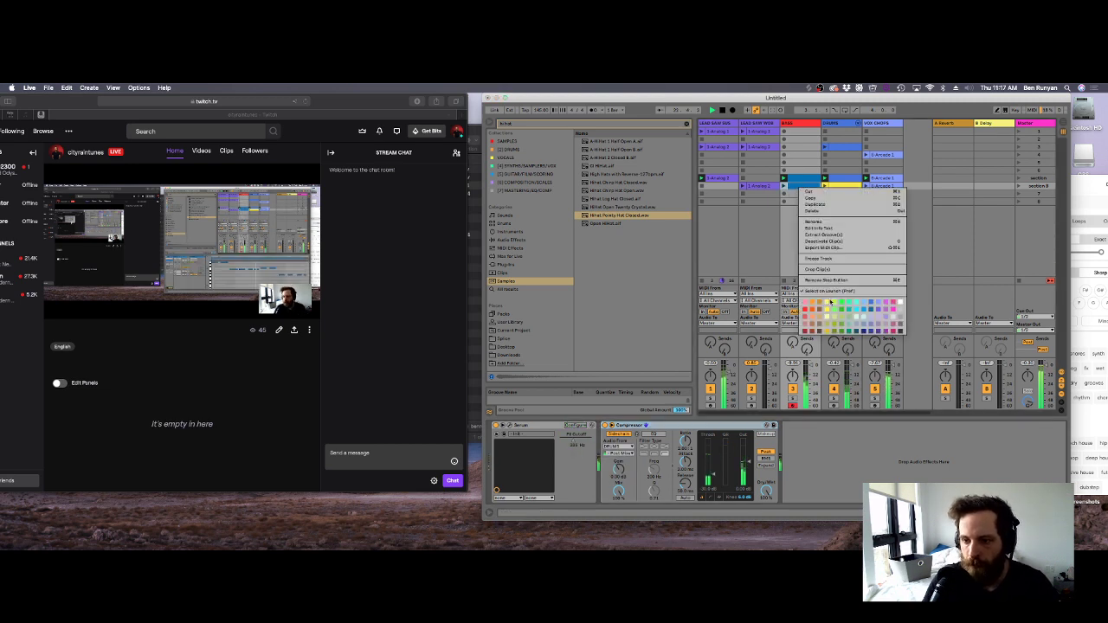
pyautogui.click(809, 311)
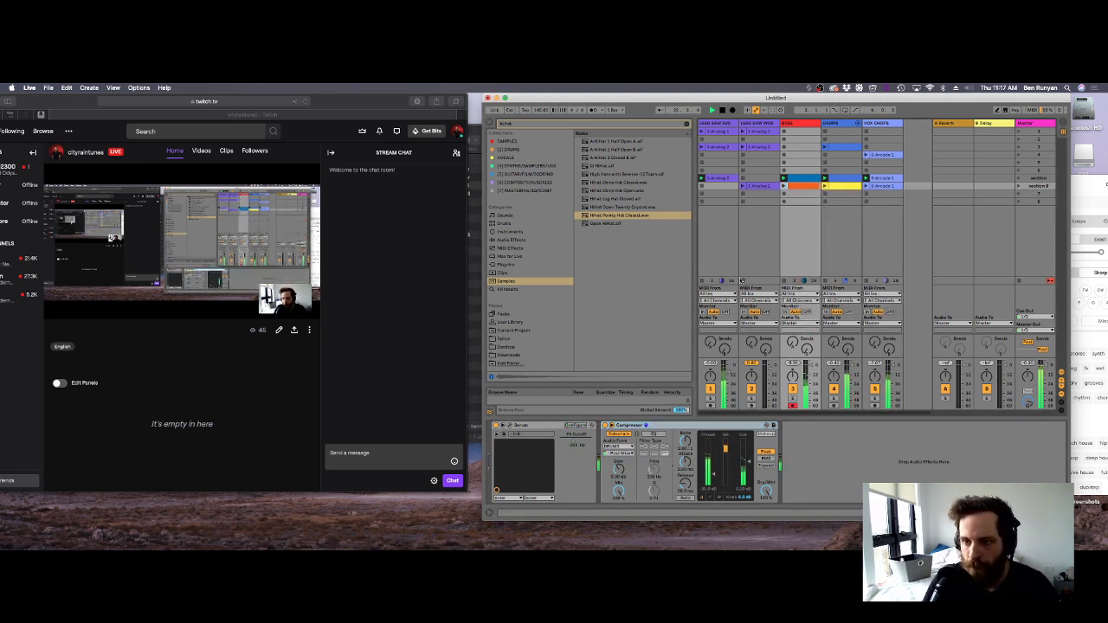
# Fully open Serum's filter cutoff envelope in the BASS track's section B clip and launch section B.
pyautogui.doubleClick(790, 187)
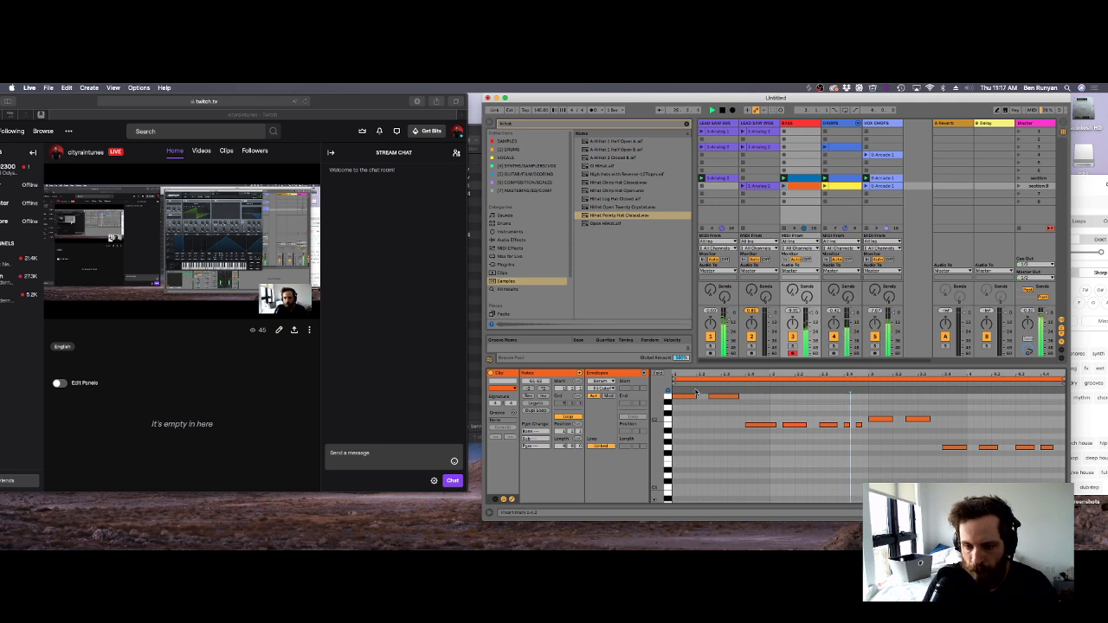
pyautogui.click(603, 389)
pyautogui.click(615, 399)
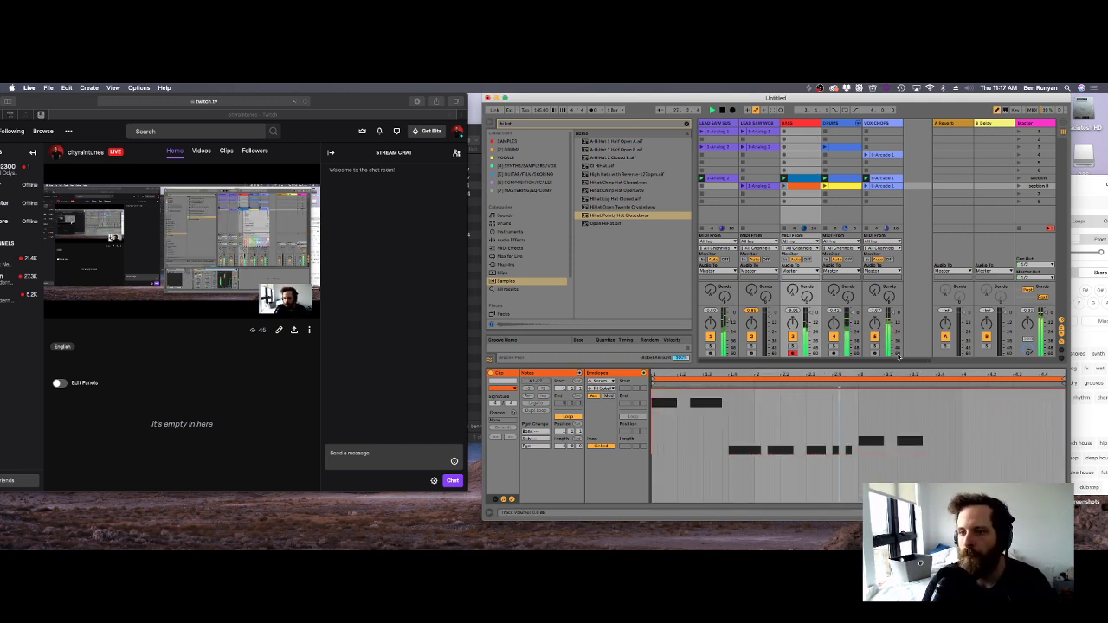
pyautogui.click(1020, 186)
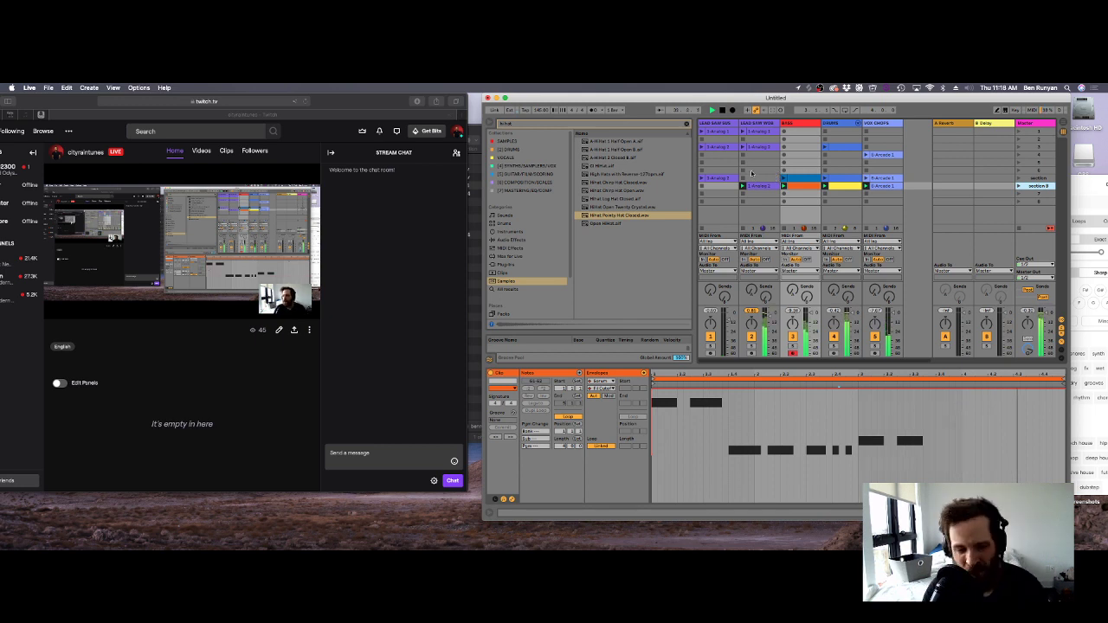
# Turn on the EQ effect in the BASS track's Serum and boost its high band.
pyautogui.doubleClick(793, 123)
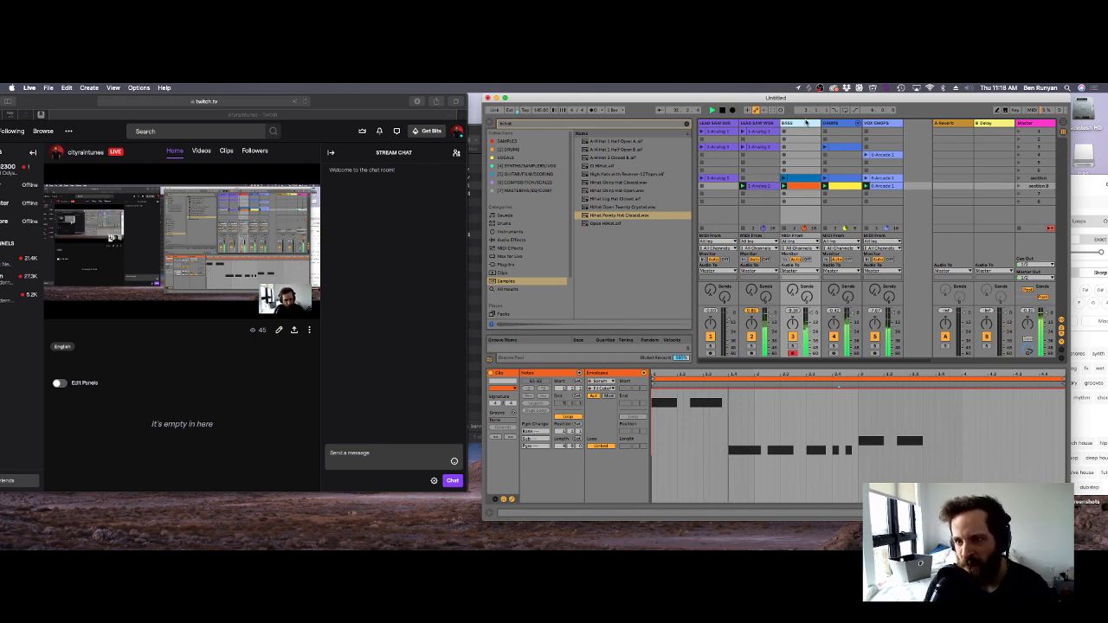
pyautogui.click(506, 425)
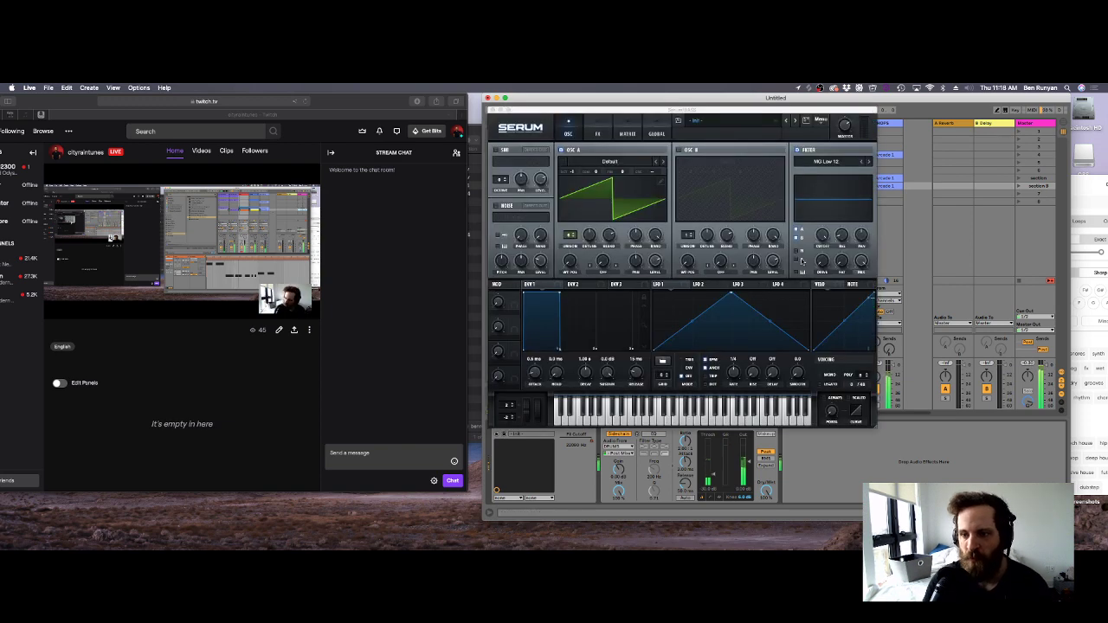
pyautogui.click(597, 130)
pyautogui.click(498, 255)
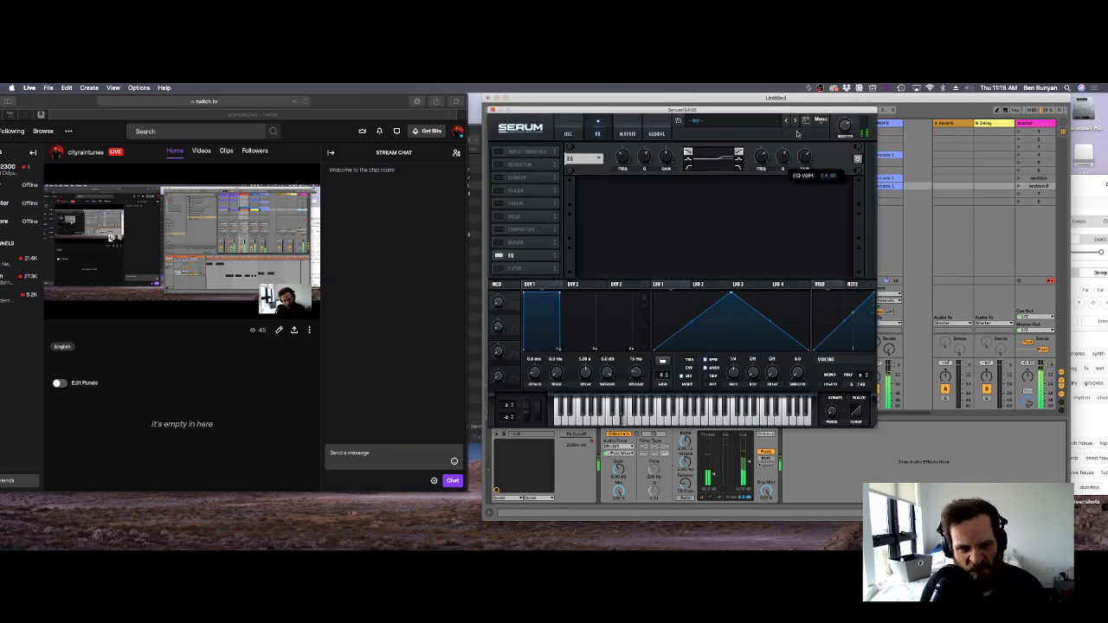
# Enable oscillator B in the bass's Serum with more unison voices, and restart playback from the scene above section B.
pyautogui.click(567, 129)
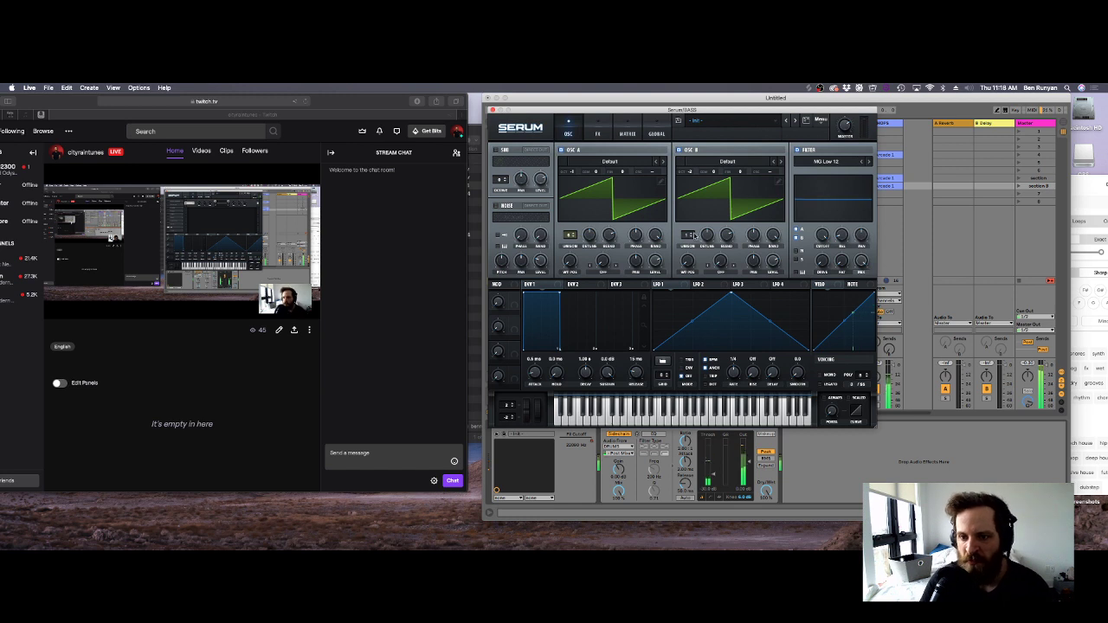
pyautogui.moveTo(693, 235); pyautogui.dragTo(694, 176)
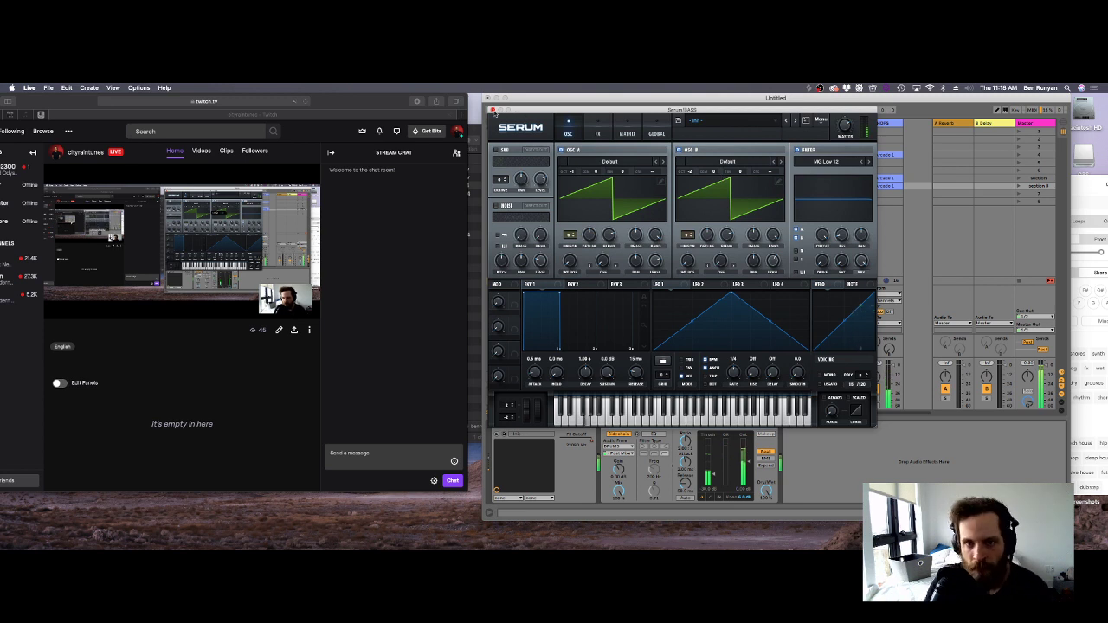
pyautogui.click(492, 110)
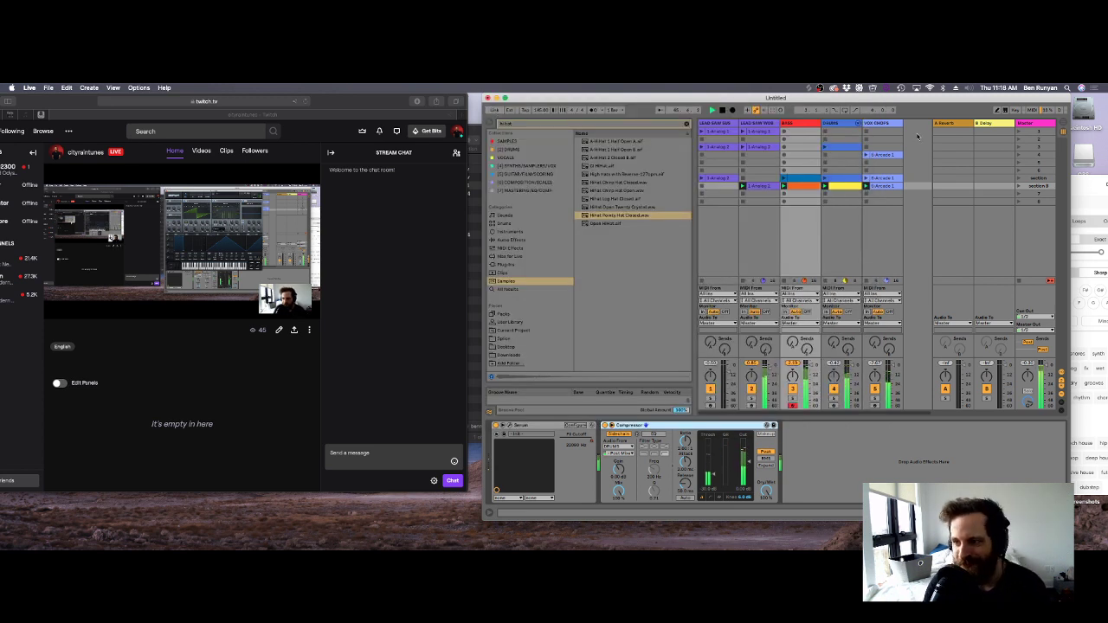
pyautogui.press('space')
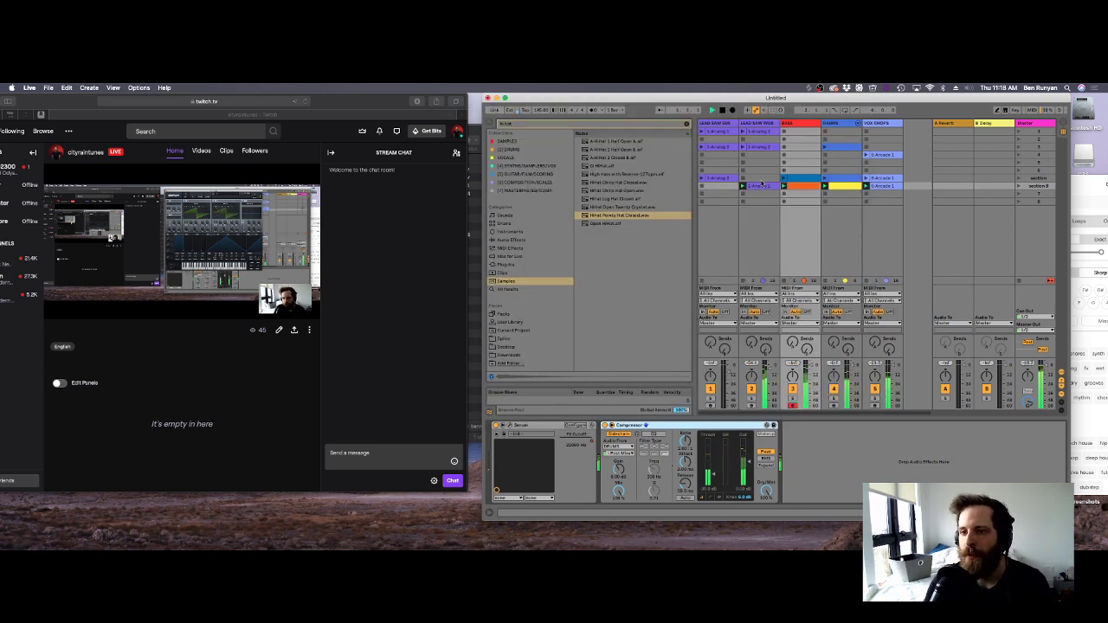
pyautogui.click(1018, 178)
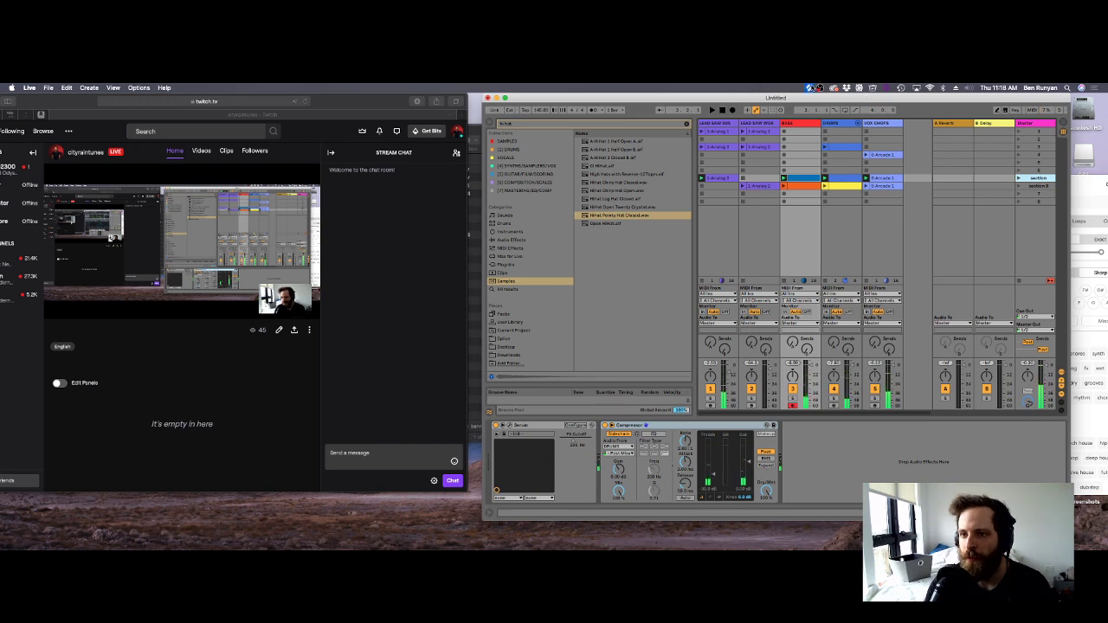
# Switch to Splice and search the samples for "chariot".
pyautogui.click(812, 88)
pyautogui.click(867, 183)
pyautogui.click(834, 184)
pyautogui.write('ch')
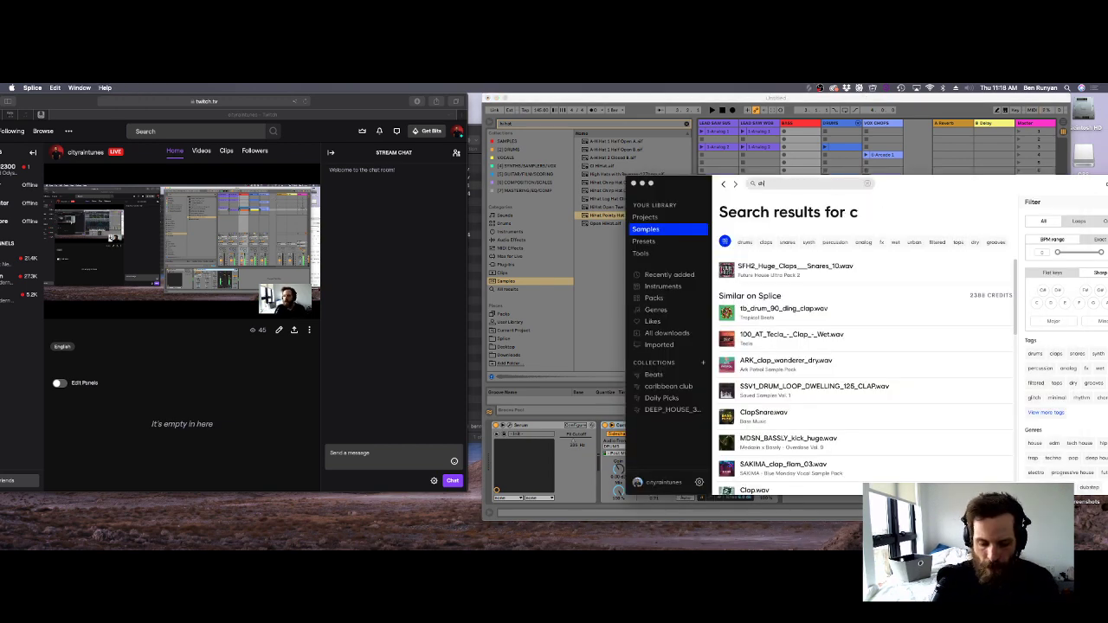
pyautogui.write('a')
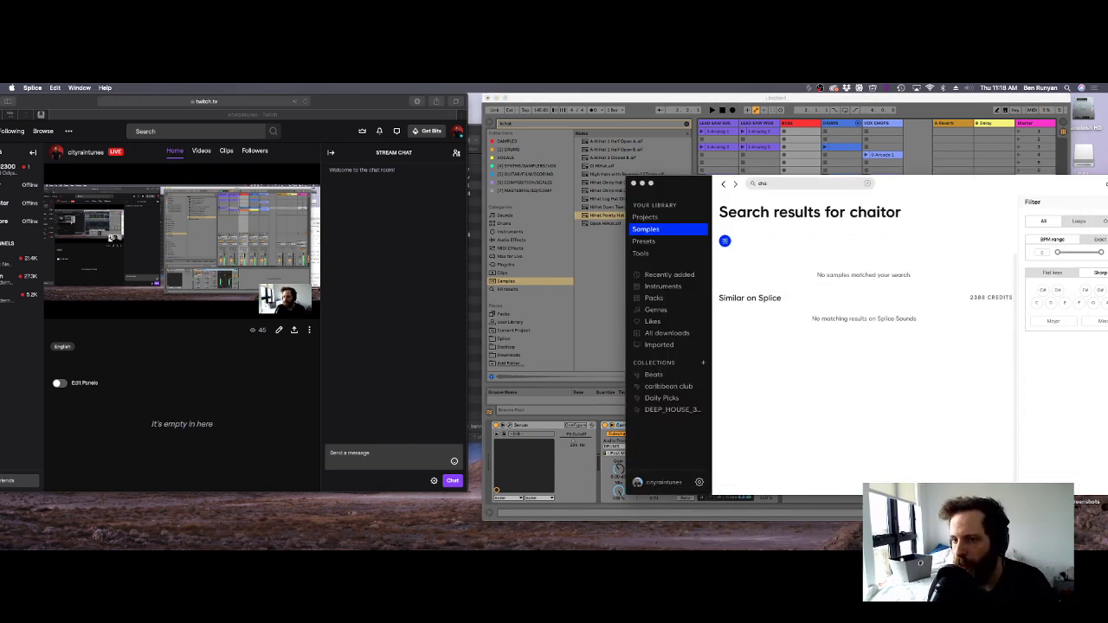
pyautogui.write('tterariot')
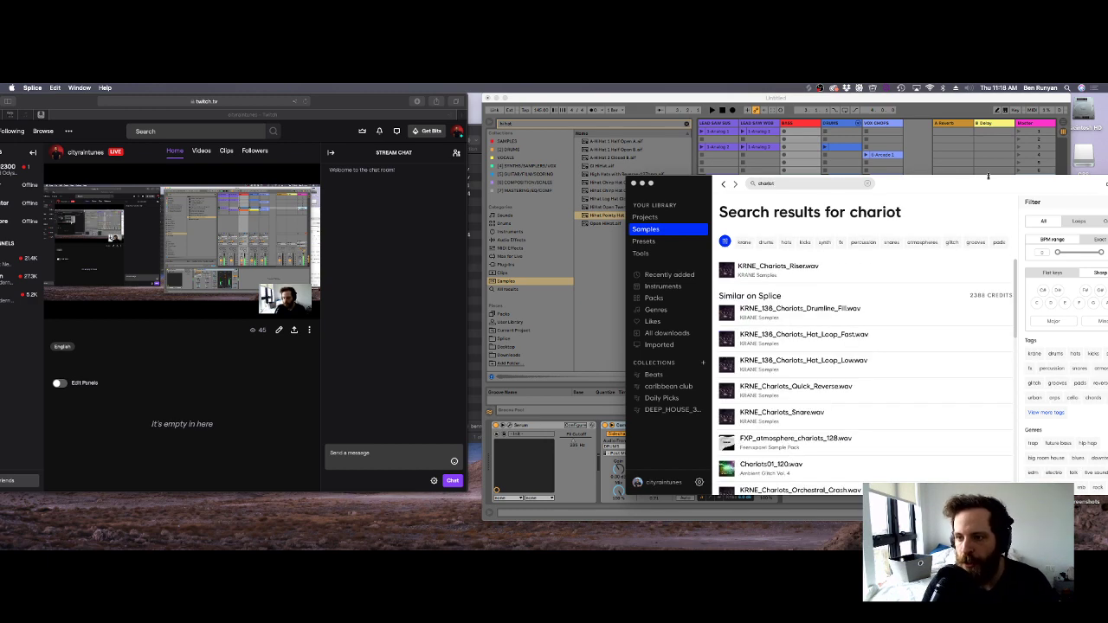
# Bring KRNE_Chariots_Riser.wav into Live on a new audio track, in the scene above section B.
pyautogui.moveTo(949, 190); pyautogui.dragTo(972, 264)
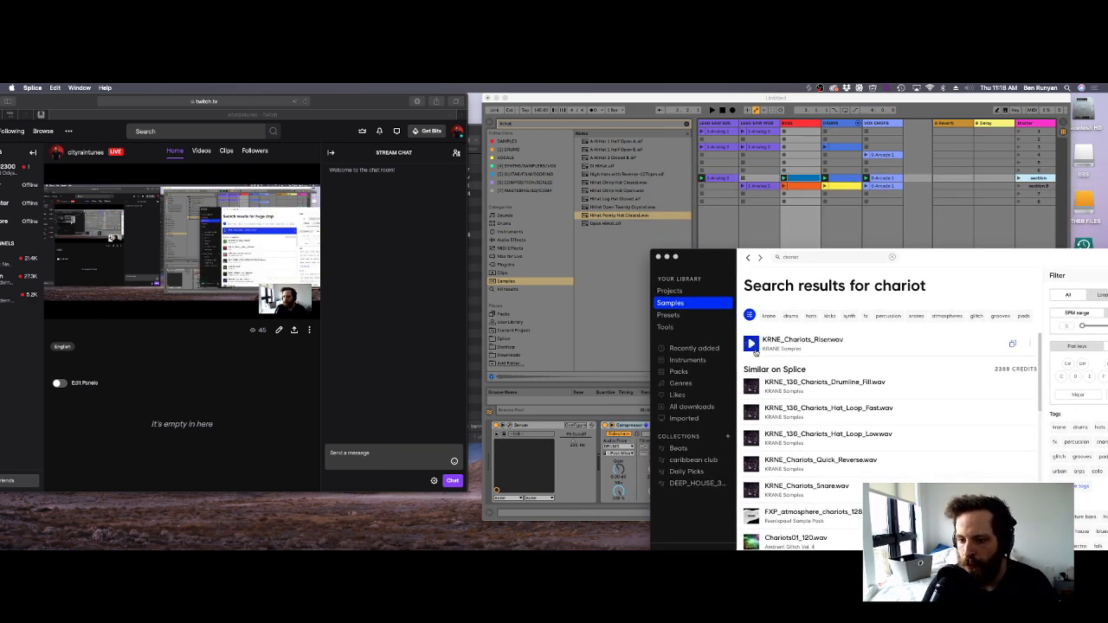
pyautogui.moveTo(755, 346); pyautogui.dragTo(927, 181)
pyautogui.click(929, 183)
# Open the riser clip and audition its scene followed by section B, checking the wobble lead track.
pyautogui.click(1019, 179)
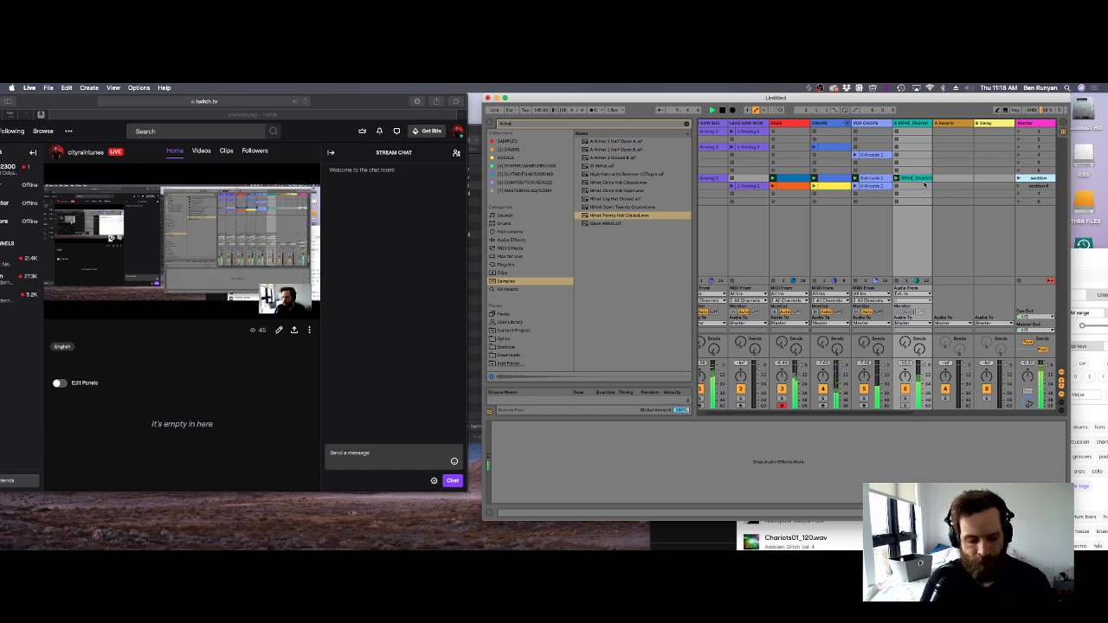
pyautogui.doubleClick(923, 180)
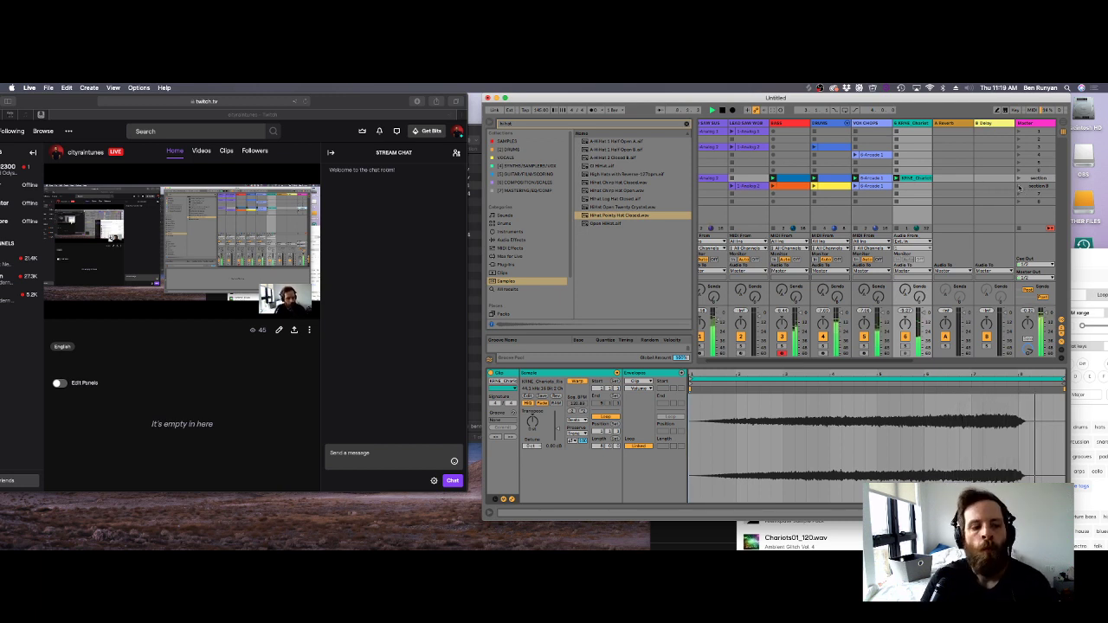
pyautogui.click(1019, 186)
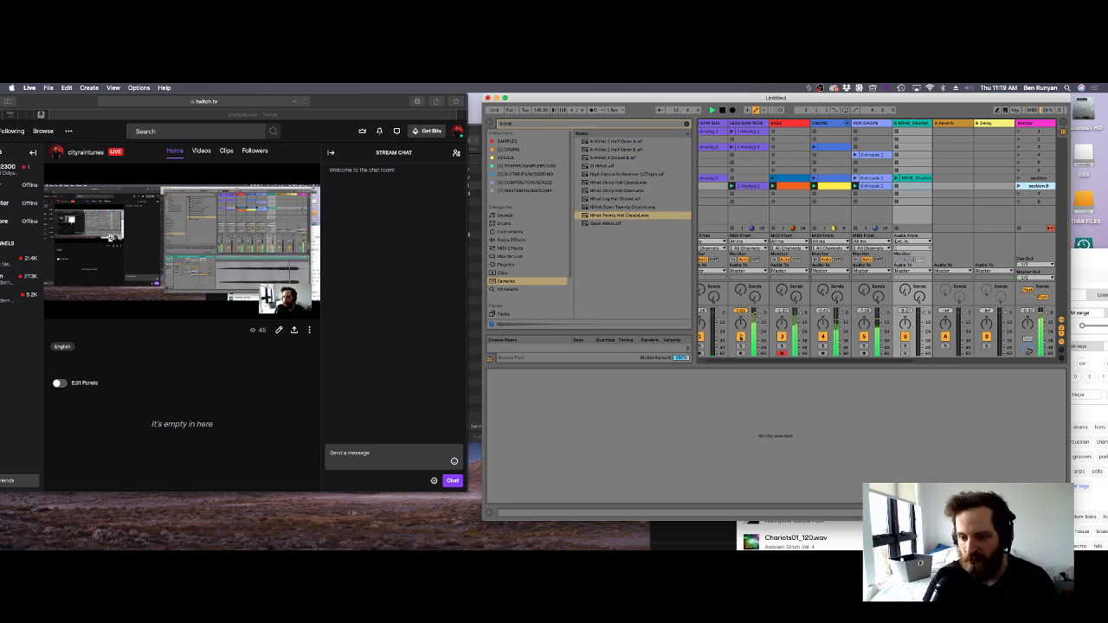
pyautogui.click(740, 336)
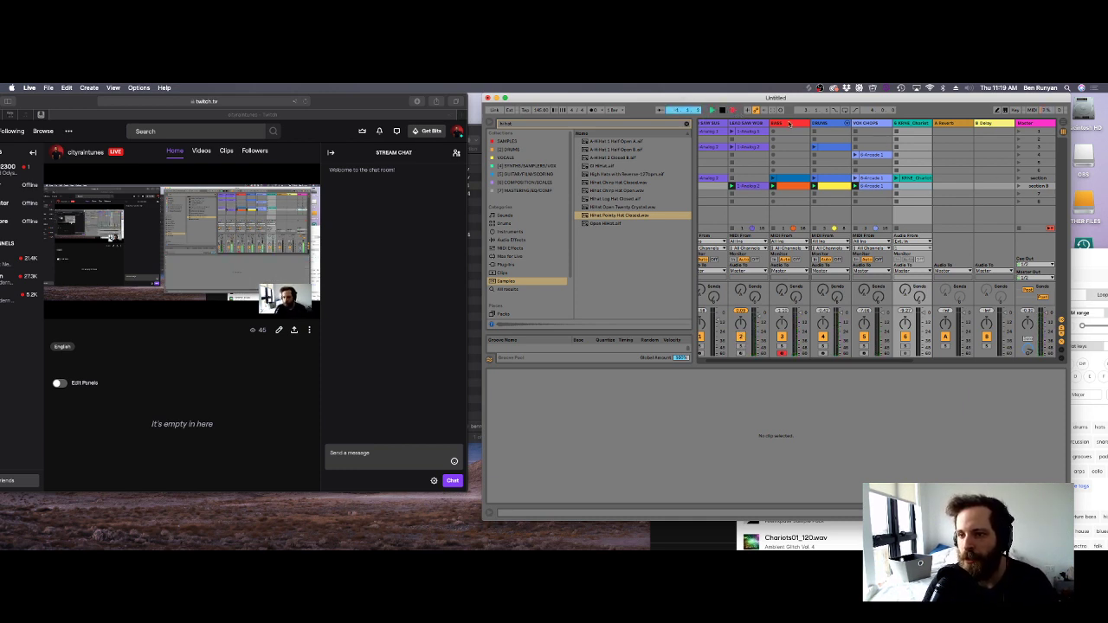
# Start recording the riser scene into the arrangement and MIDI-map the DRUMS track's clip stop control.
pyautogui.click(1018, 178)
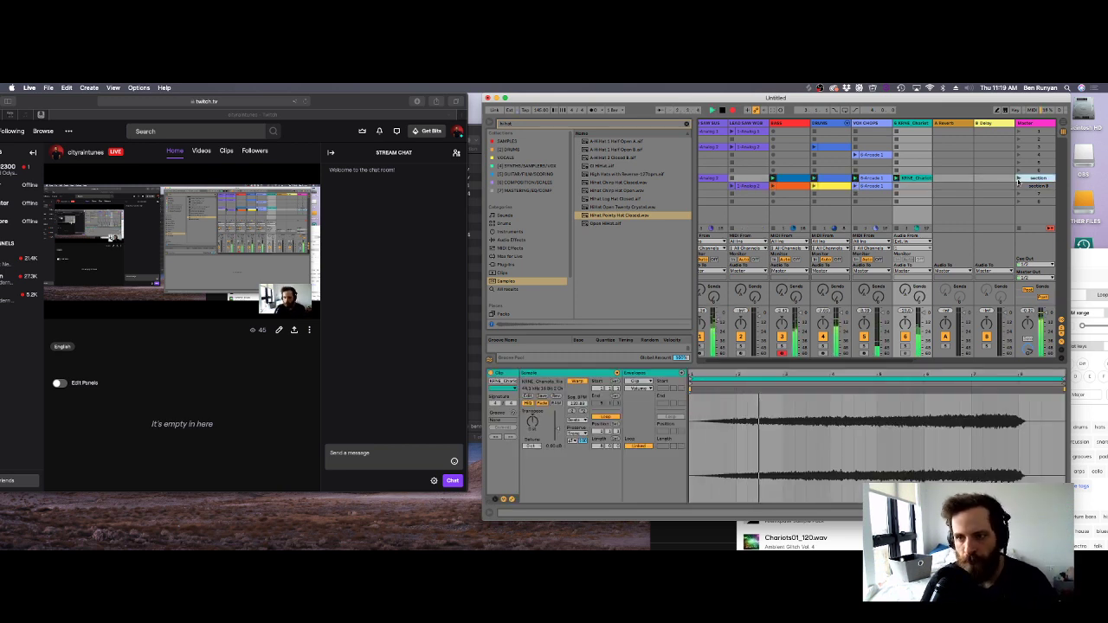
pyautogui.click(1030, 110)
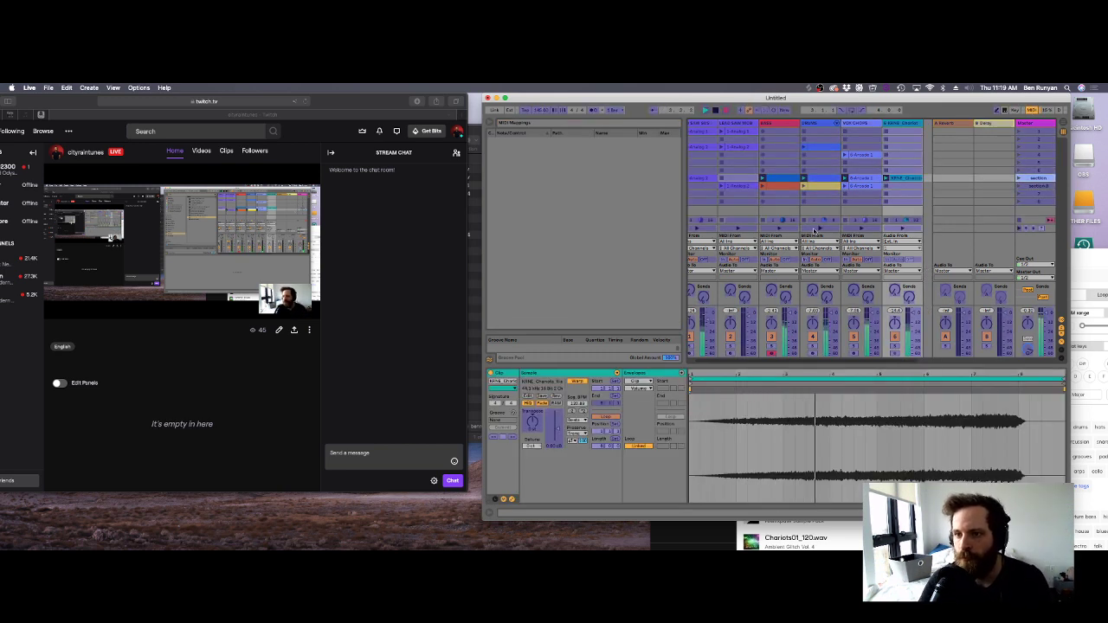
pyautogui.click(805, 222)
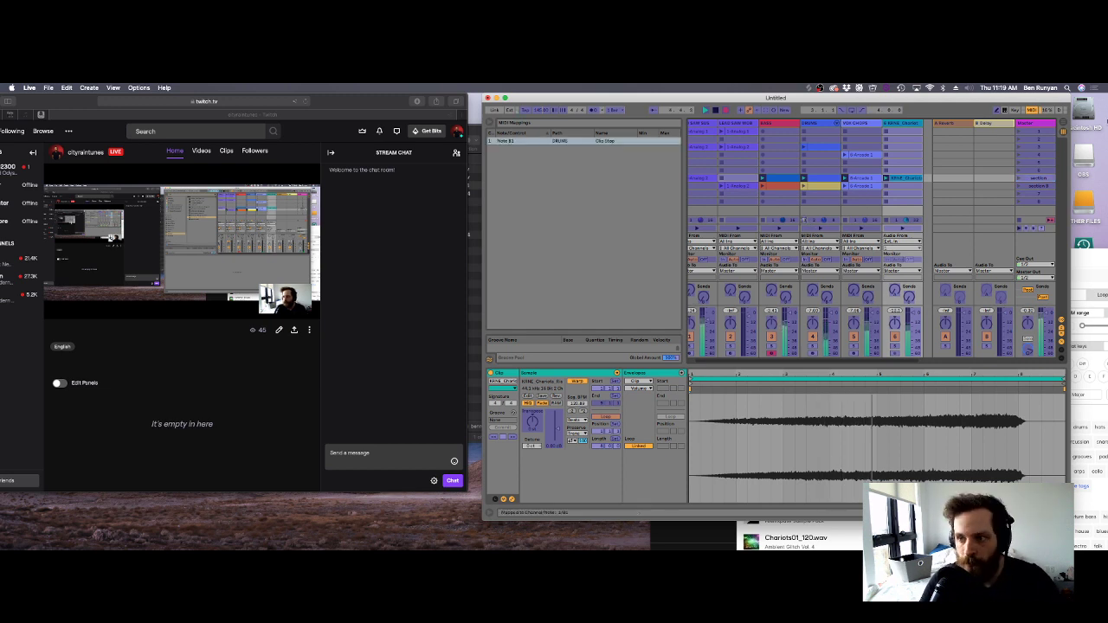
pyautogui.click(1031, 110)
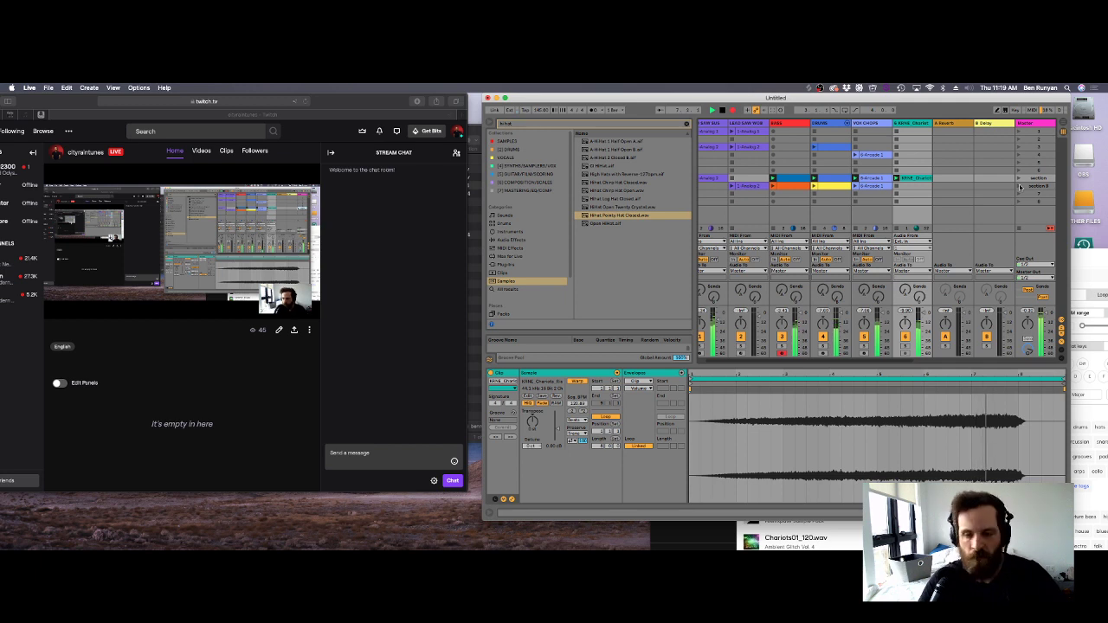
# Continue the arrangement recording with section B and relaunch its drum clip after a break.
pyautogui.click(1020, 186)
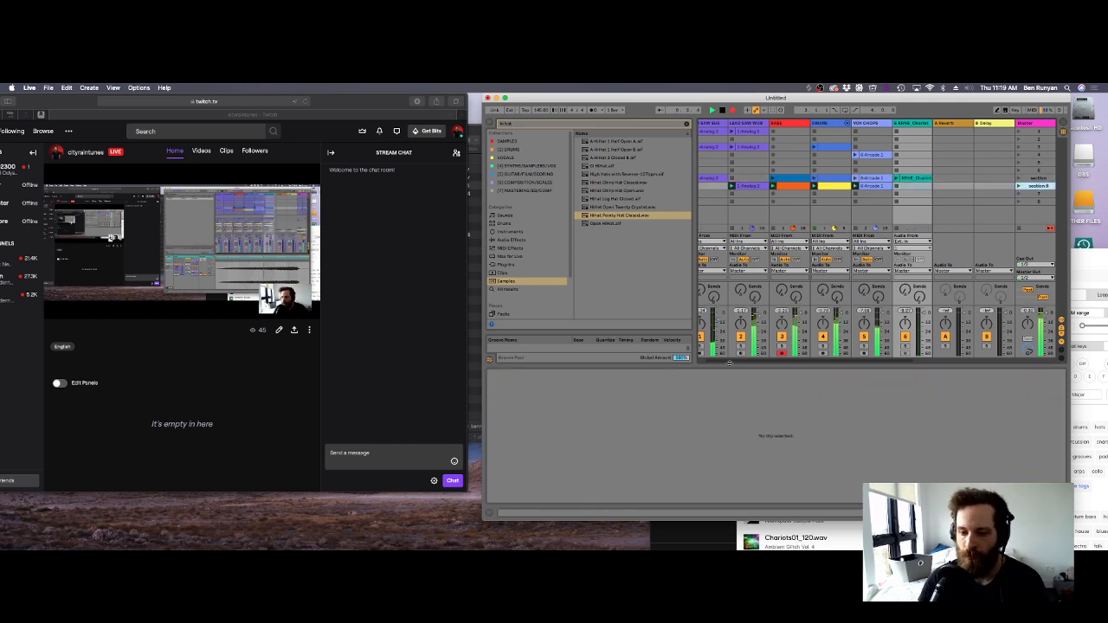
pyautogui.hscroll(-2, 737, 355)
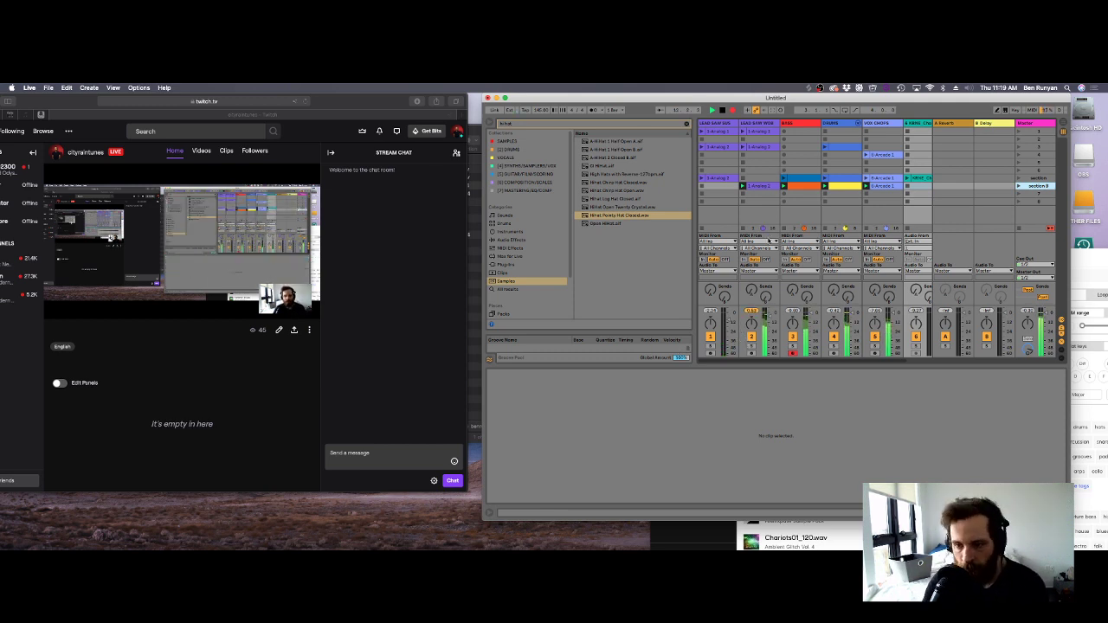
pyautogui.click(825, 186)
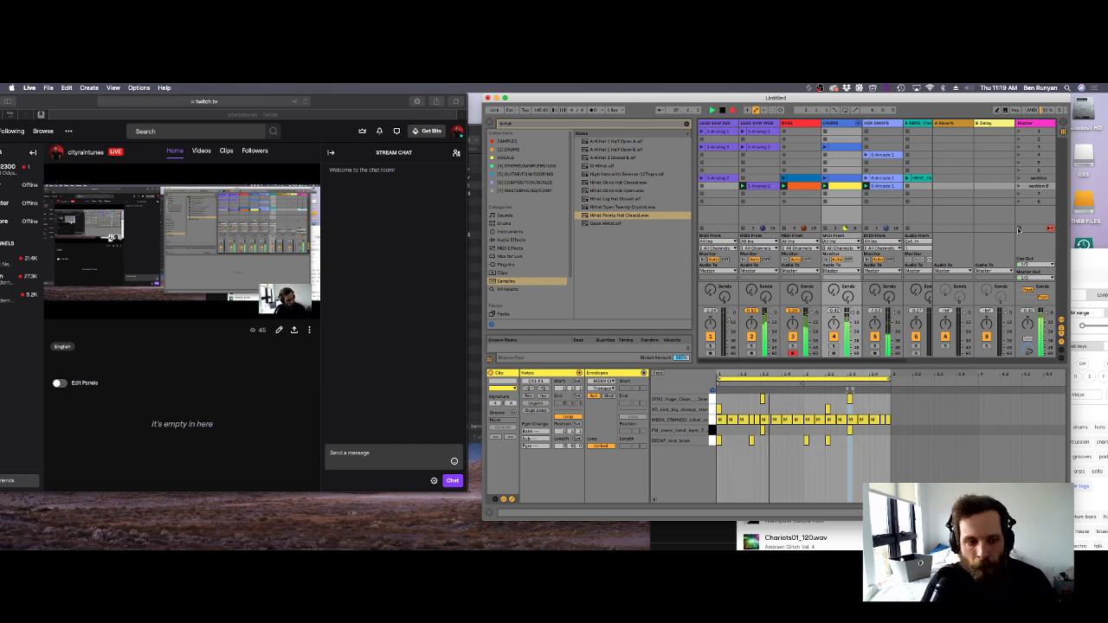
# Switch to the Arrangement View, restore playback of the recorded arrangement, and open the section B wobble lead clip.
pyautogui.press('Tab')
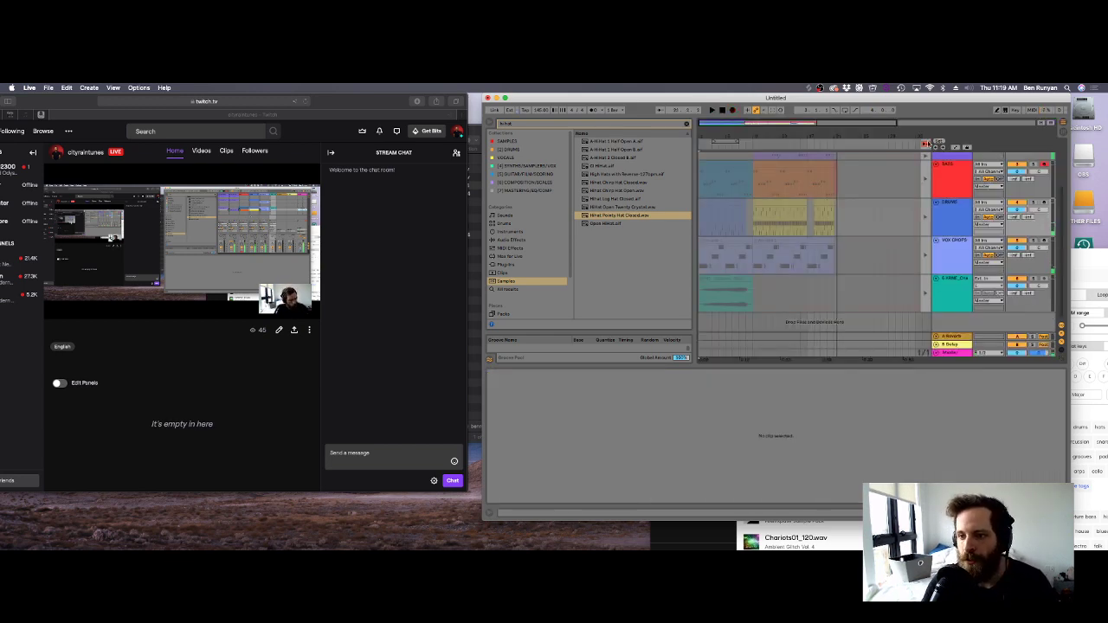
pyautogui.click(926, 144)
pyautogui.click(732, 221)
pyautogui.press('space')
pyautogui.scroll(1, 909, 250)
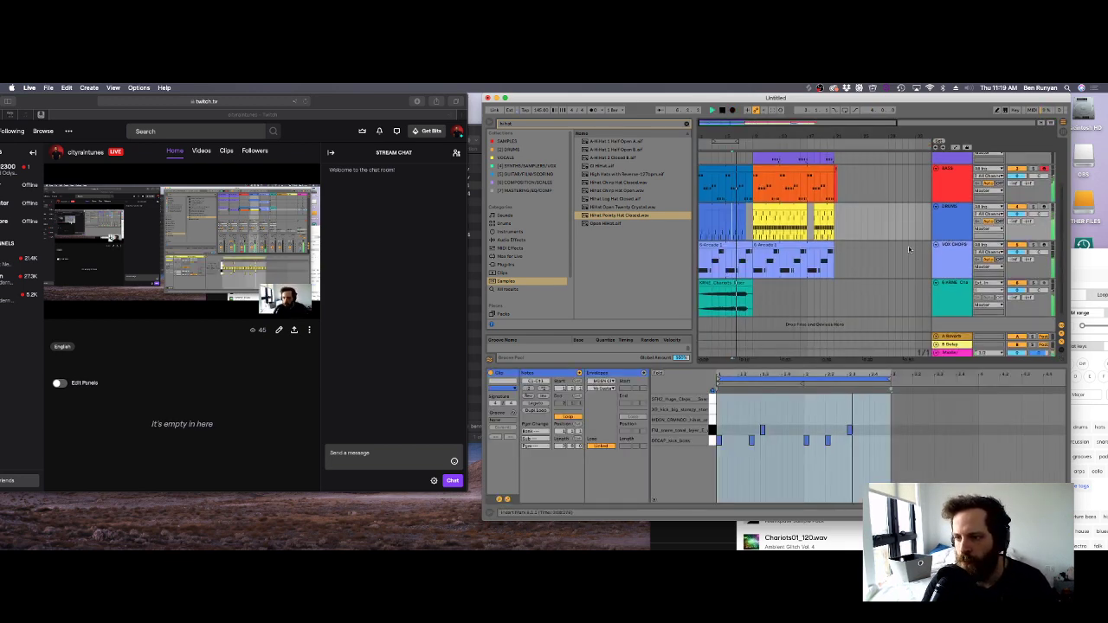
pyautogui.scroll(3, 909, 249)
pyautogui.click(776, 224)
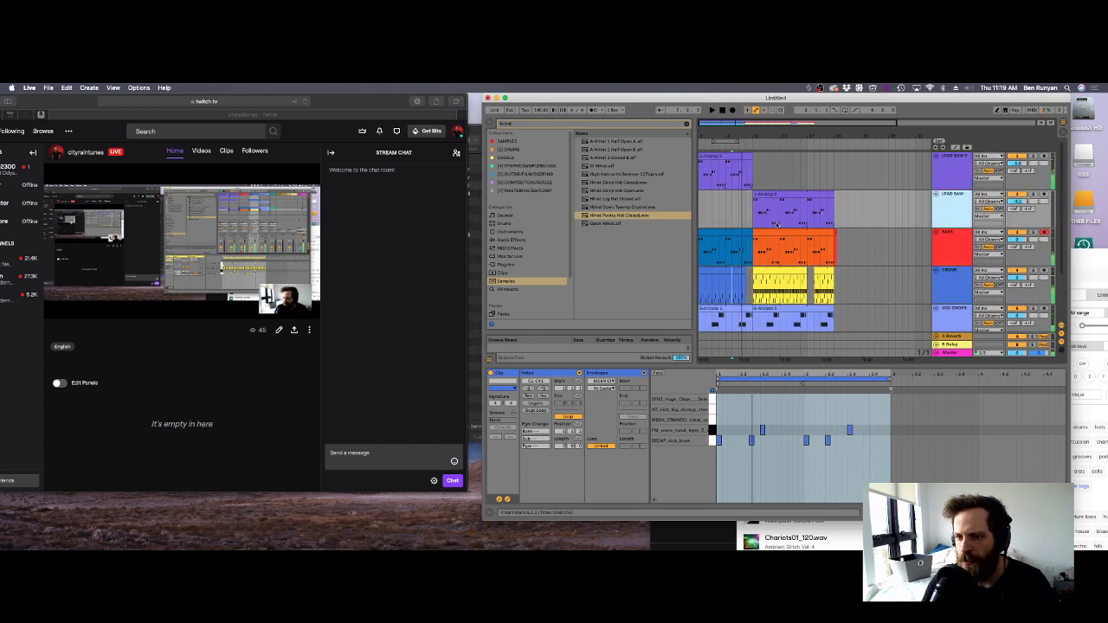
pyautogui.click(758, 218)
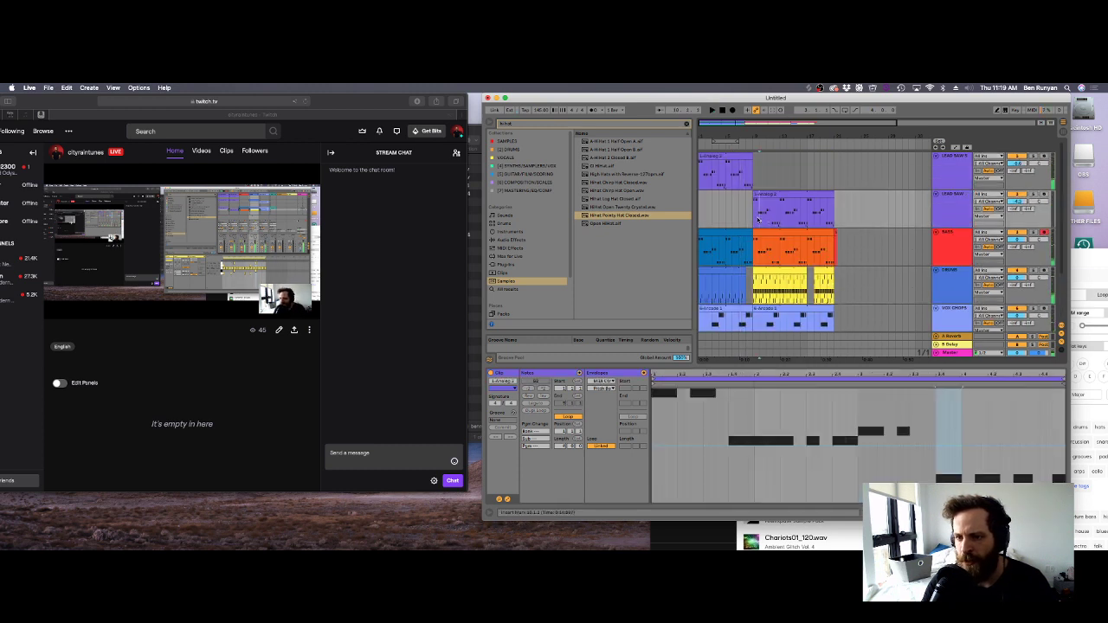
# Clear the browser search and look through the COMPOSITION/SCALES collection.
pyautogui.click(525, 165)
pyautogui.click(523, 182)
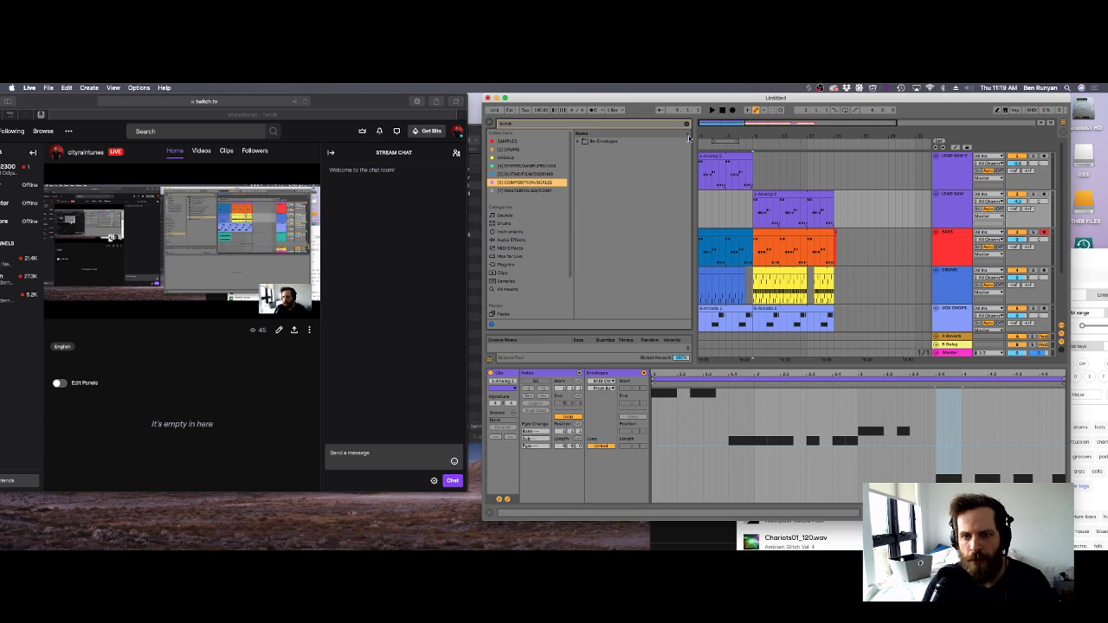
pyautogui.click(687, 124)
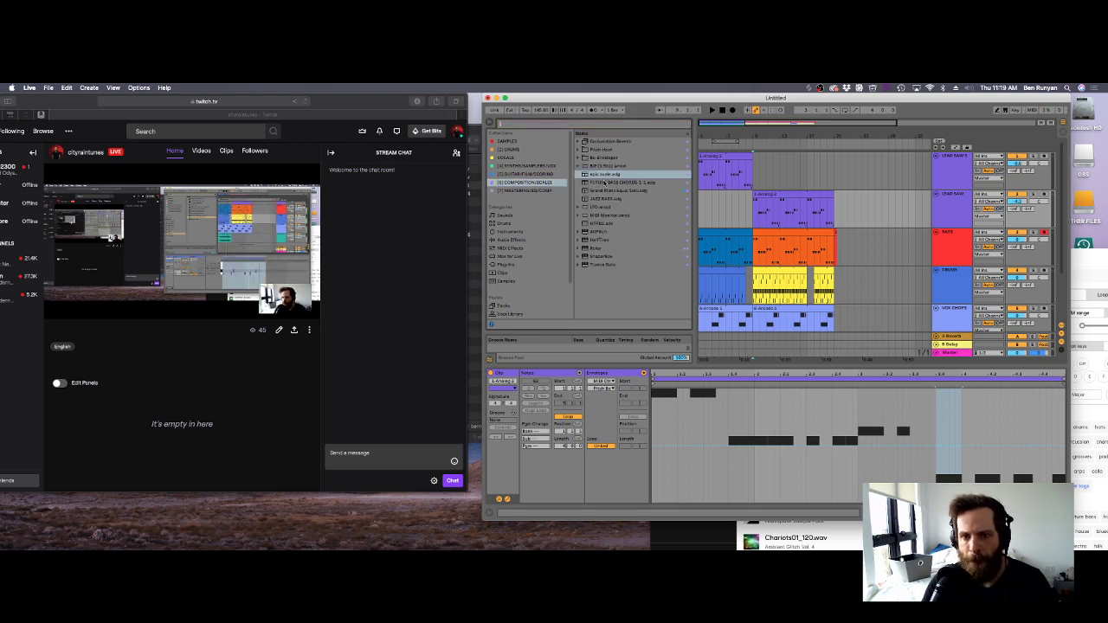
pyautogui.click(597, 165)
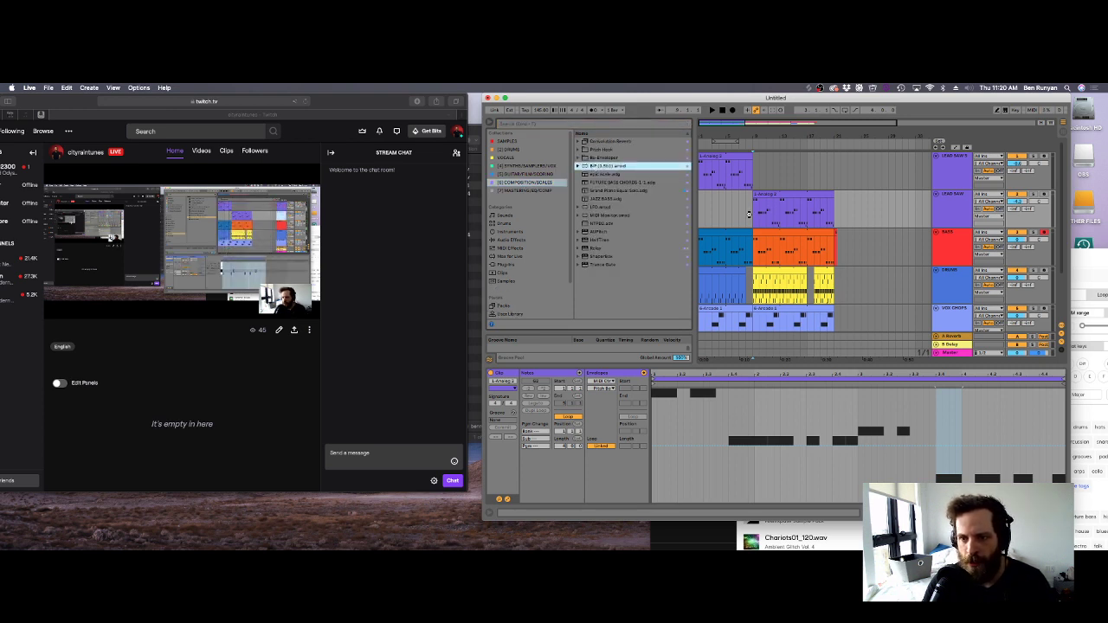
# Resample the section B wobble lead onto a new audio track, recording it through to the end of the section.
pyautogui.moveTo(748, 215); pyautogui.dragTo(752, 221)
pyautogui.click(1034, 435)
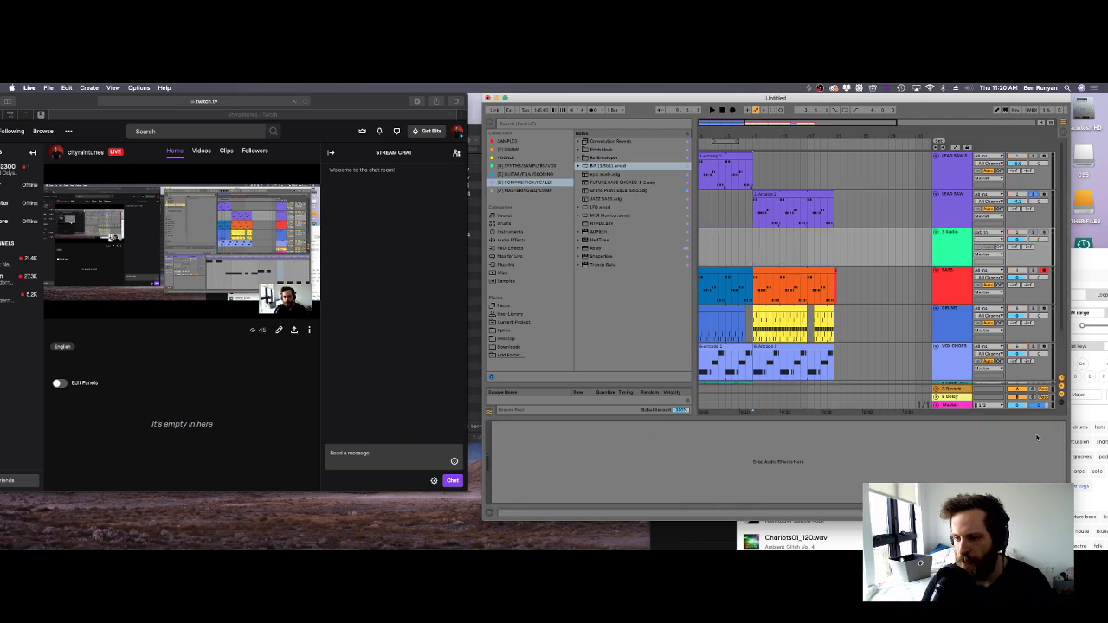
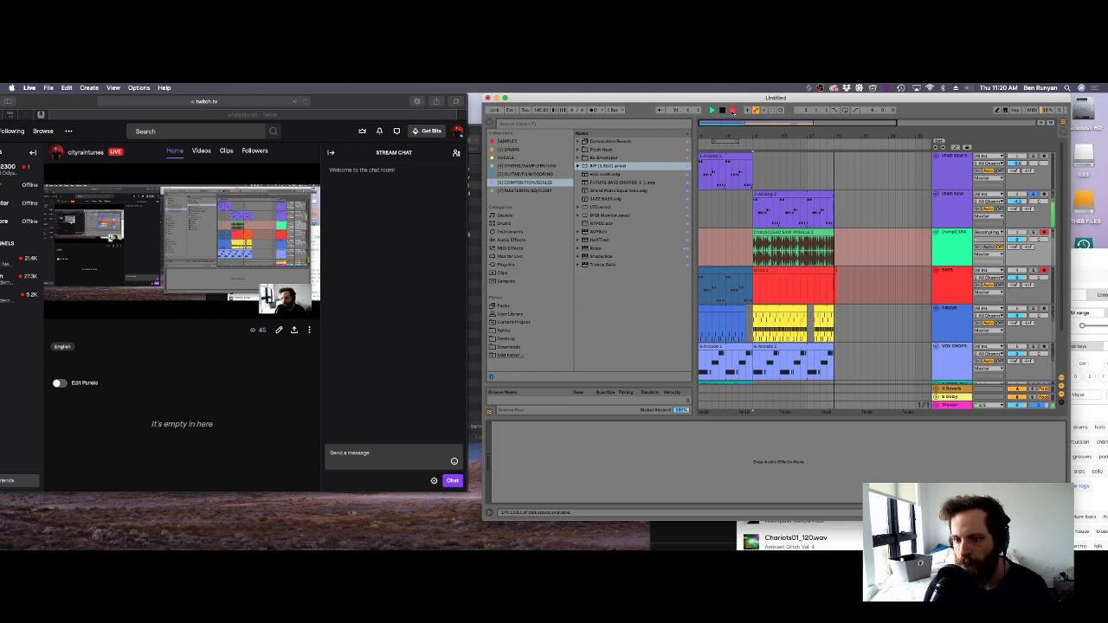
pyautogui.press('space')
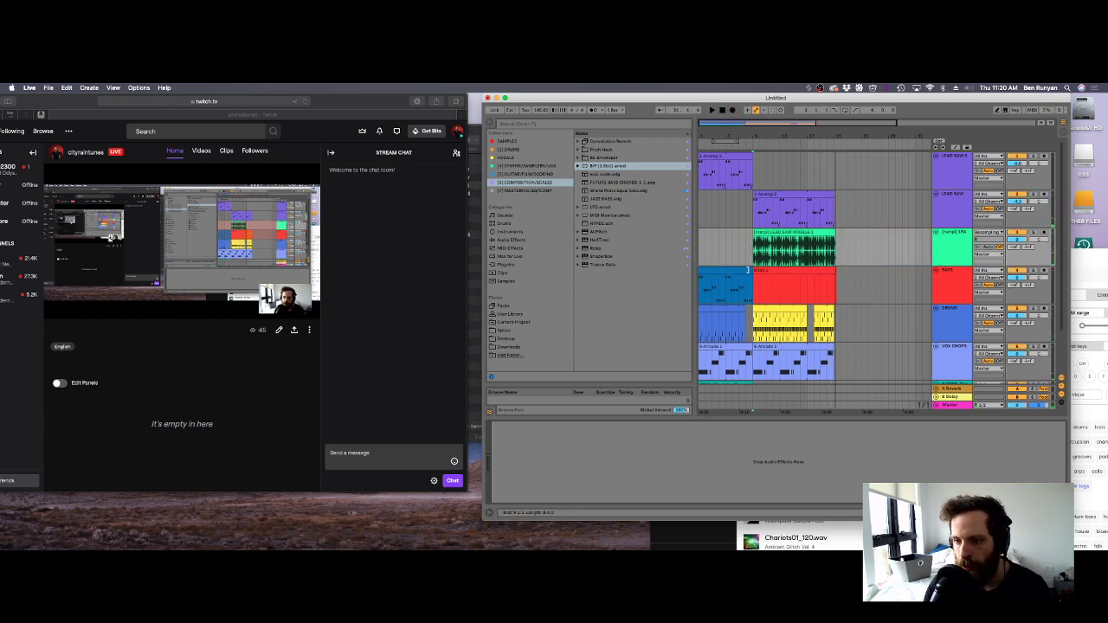
# Check the Session View and bring back the original section B bass clip in the arrangement.
pyautogui.press('Tab')
pyautogui.moveTo(838, 205); pyautogui.dragTo(832, 279)
pyautogui.press('Tab')
pyautogui.click(1018, 199)
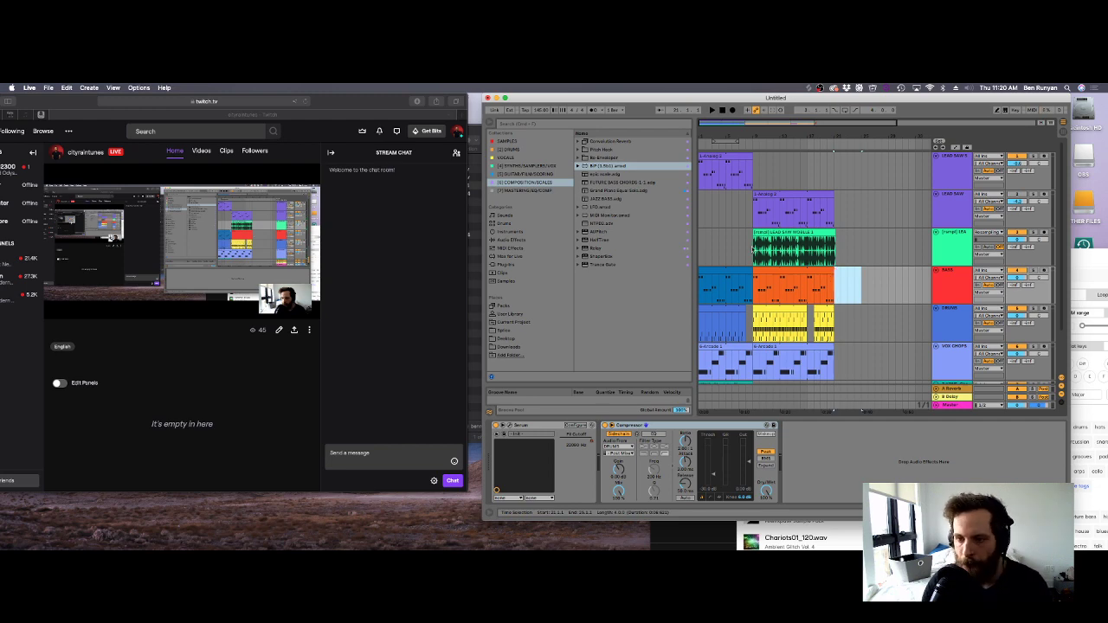
# Play the resampled lead from the start of section B and delete its last beat before bar 11.
pyautogui.click(752, 249)
pyautogui.press('space')
pyautogui.moveTo(759, 134); pyautogui.dragTo(751, 194)
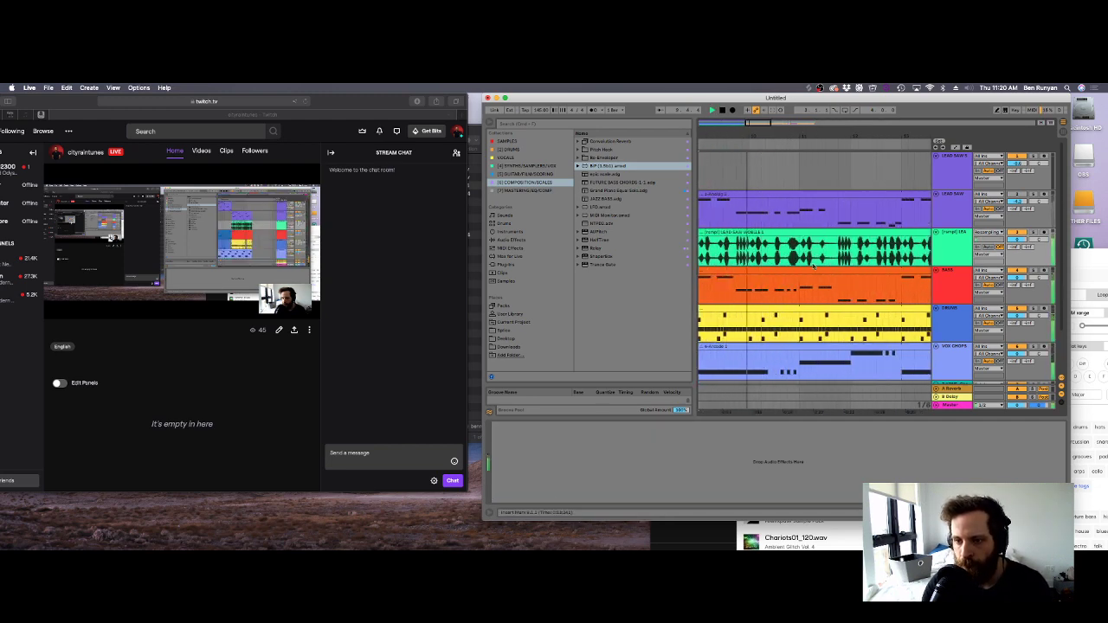
pyautogui.click(792, 246)
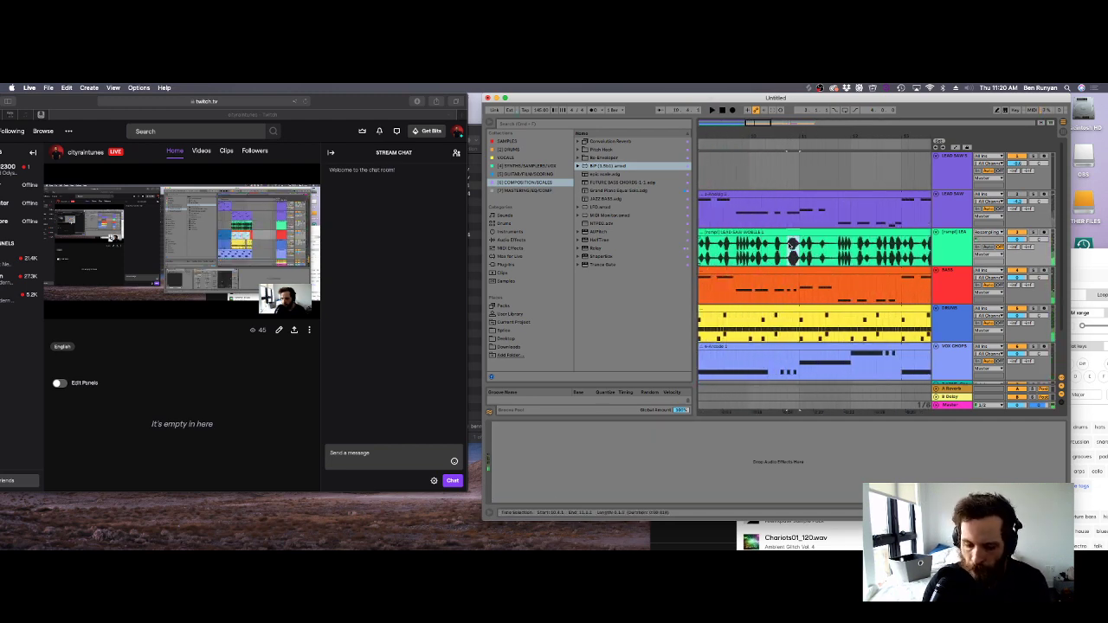
pyautogui.press('Delete')
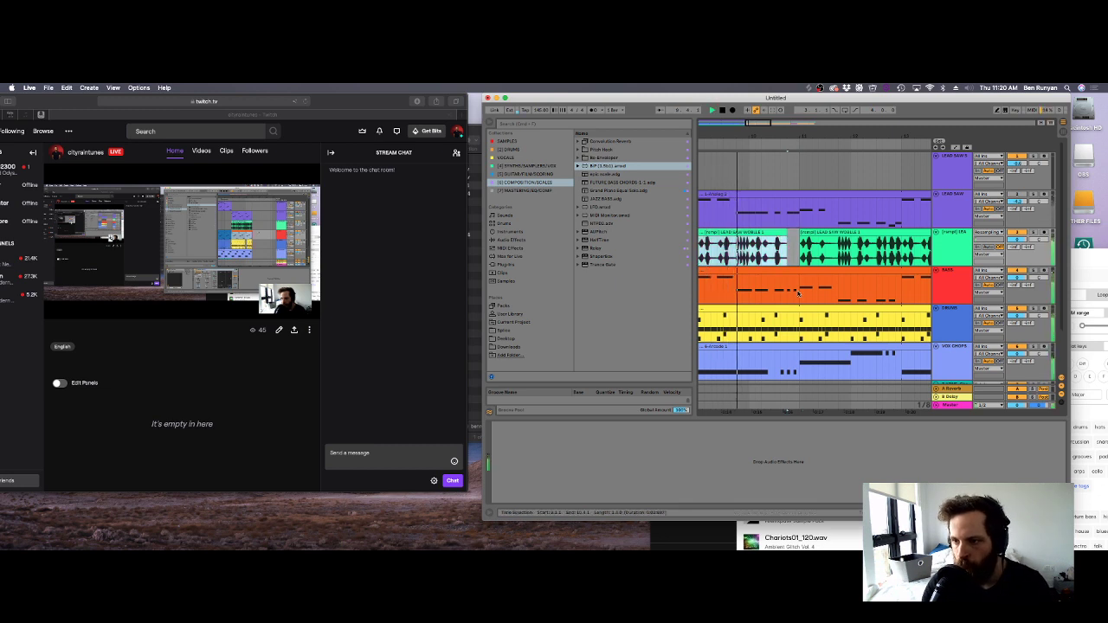
# Delete the last beat before bar 11 from the BASS clip to match the gap in the resampled lead.
pyautogui.moveTo(798, 294); pyautogui.dragTo(789, 277)
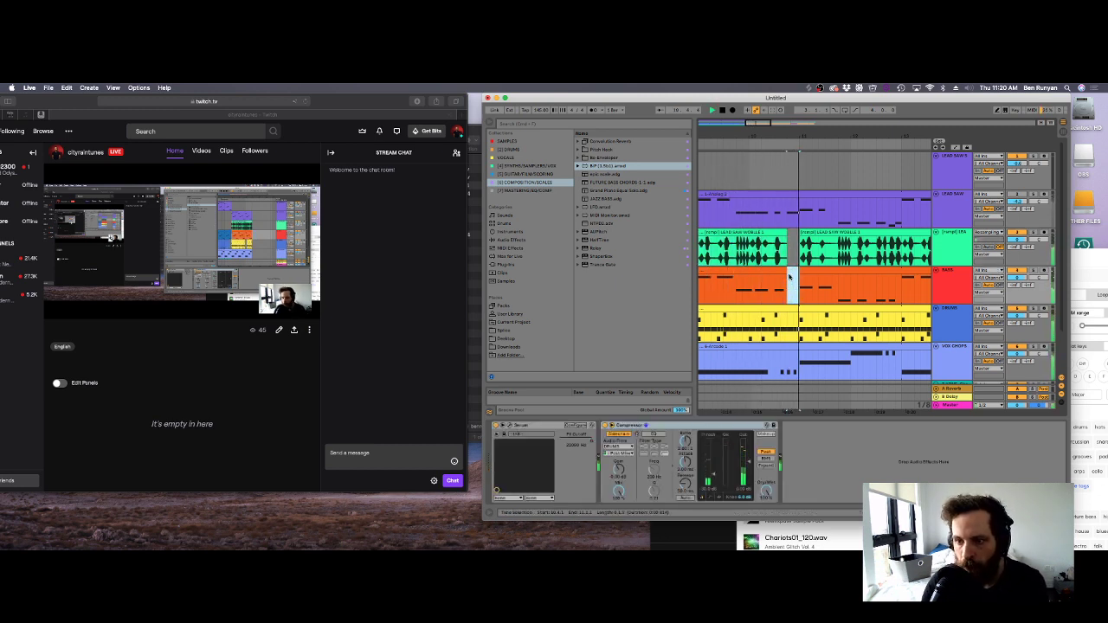
pyautogui.press('Delete')
pyautogui.moveTo(723, 289); pyautogui.dragTo(706, 287)
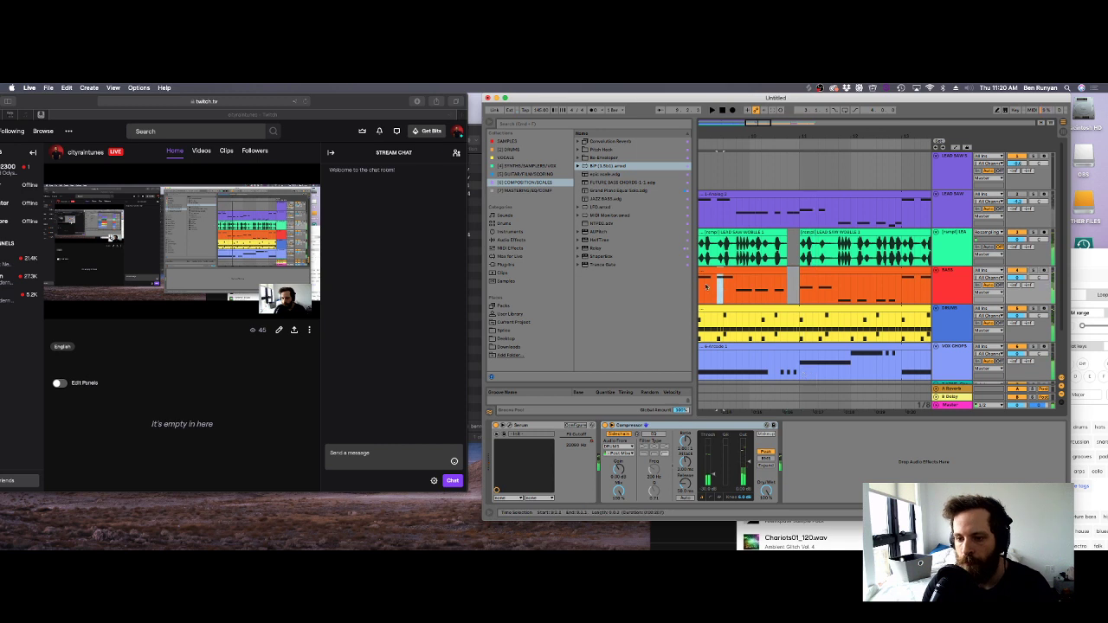
# Show the VOX CHOPS track's volume automation and dismiss the achievement notification on the stream page.
pyautogui.rightClick(1019, 356)
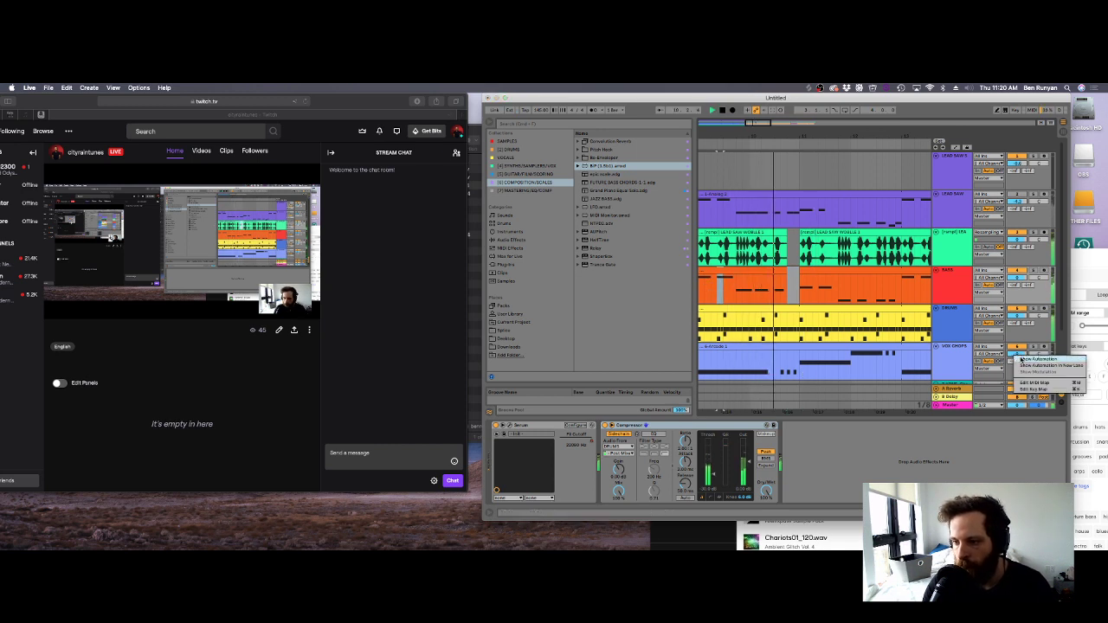
pyautogui.click(1025, 359)
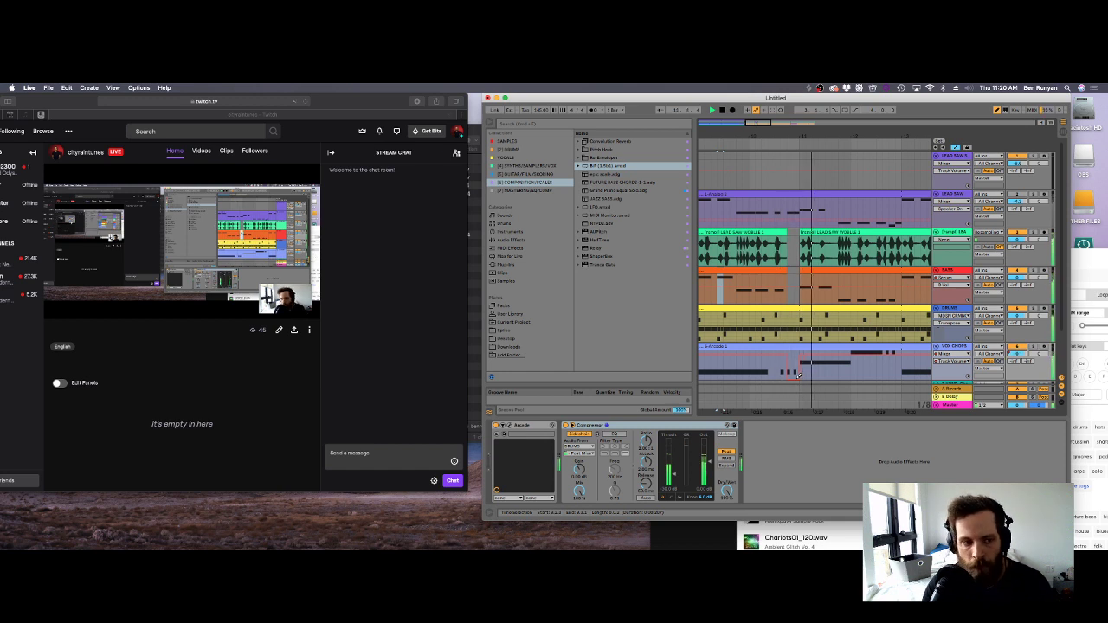
pyautogui.press('space')
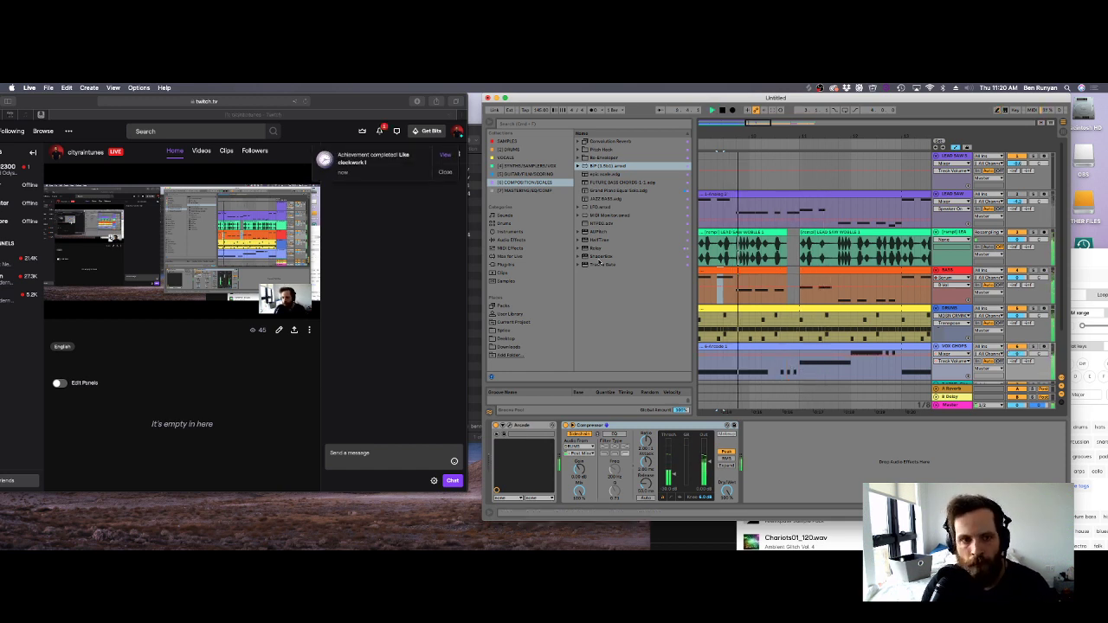
pyautogui.click(453, 175)
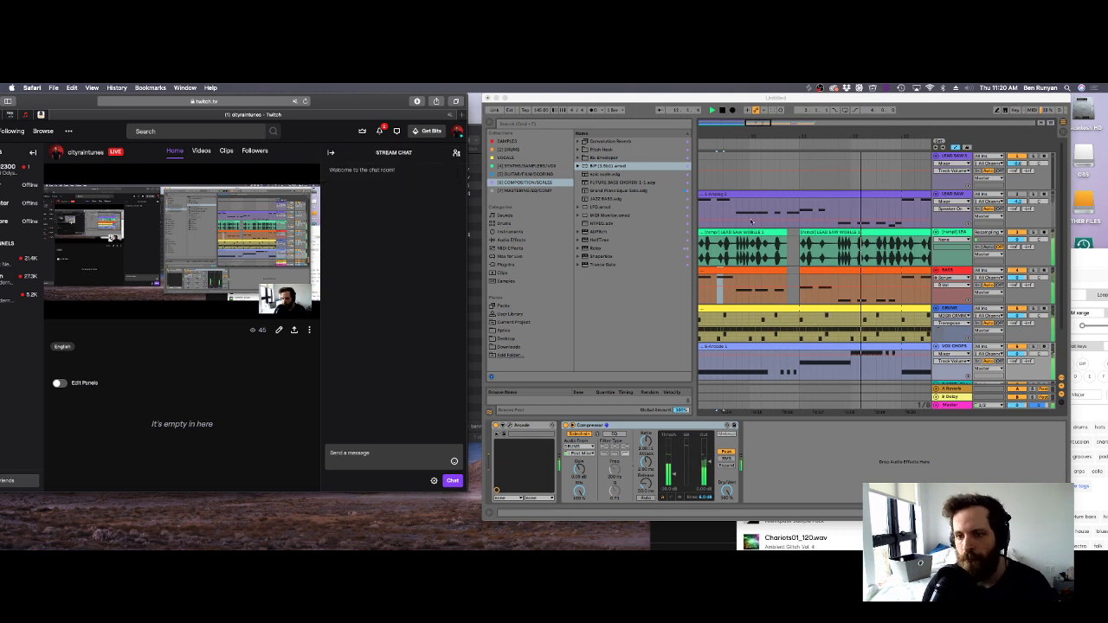
# Cut the last beat before bar 11 from the section B wobble lead MIDI clip and play back the break.
pyautogui.click(718, 207)
pyautogui.press('space')
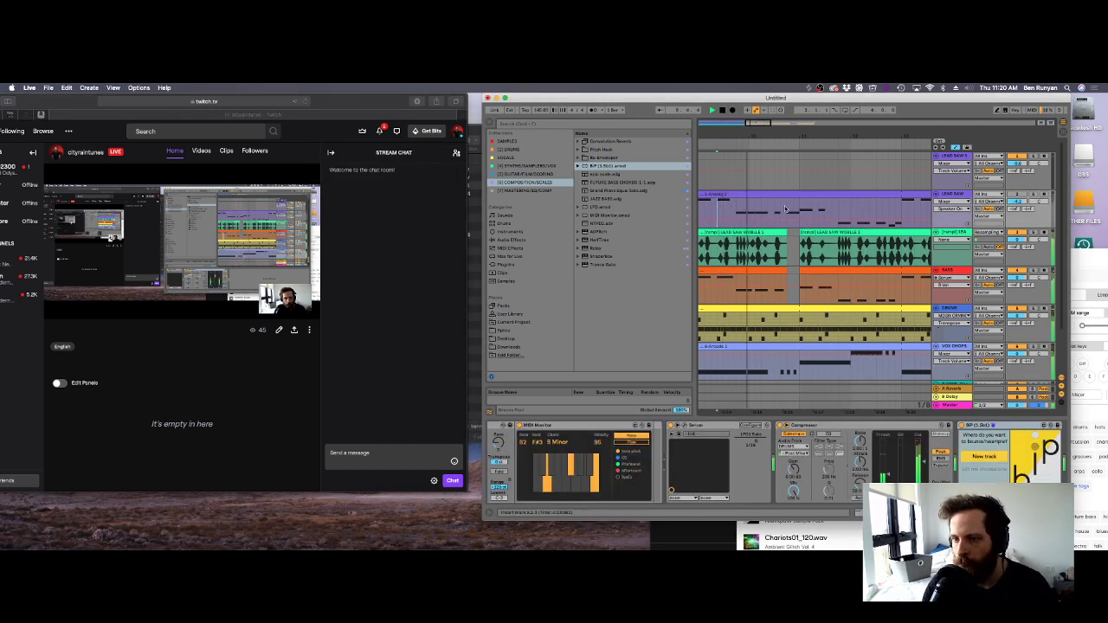
pyautogui.moveTo(791, 206); pyautogui.dragTo(797, 195)
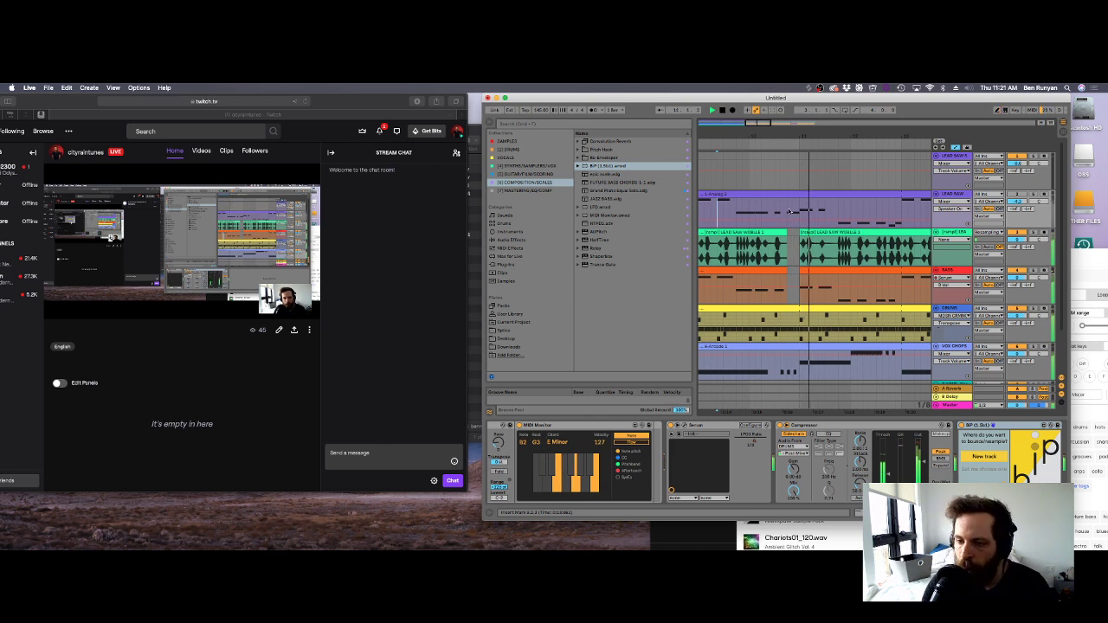
pyautogui.press('Delete')
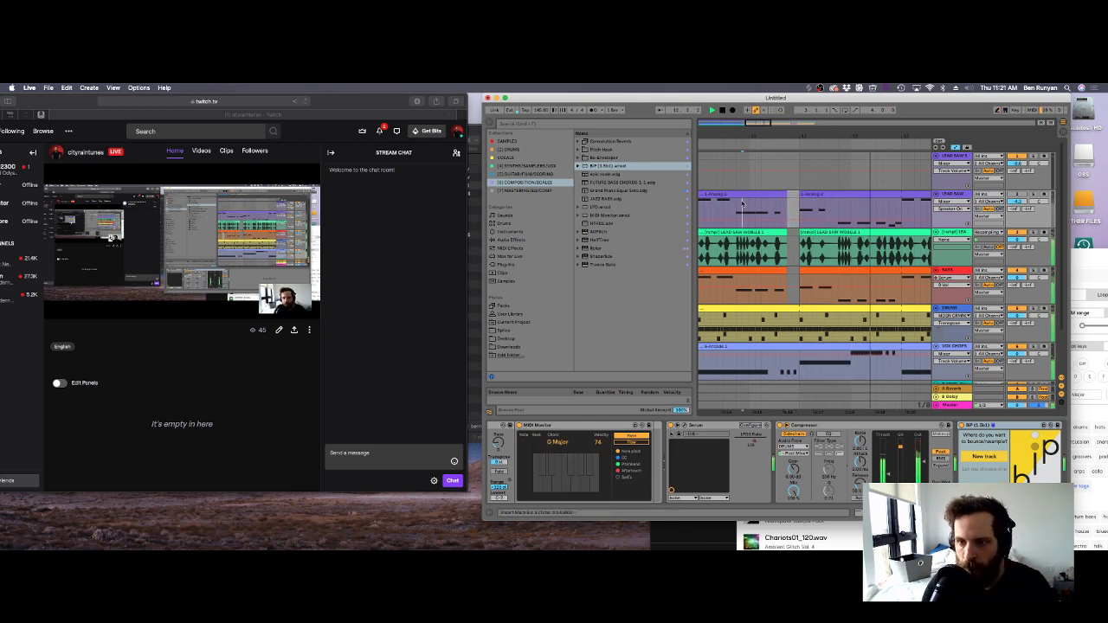
pyautogui.click(741, 203)
pyautogui.press('space')
pyautogui.press('space')
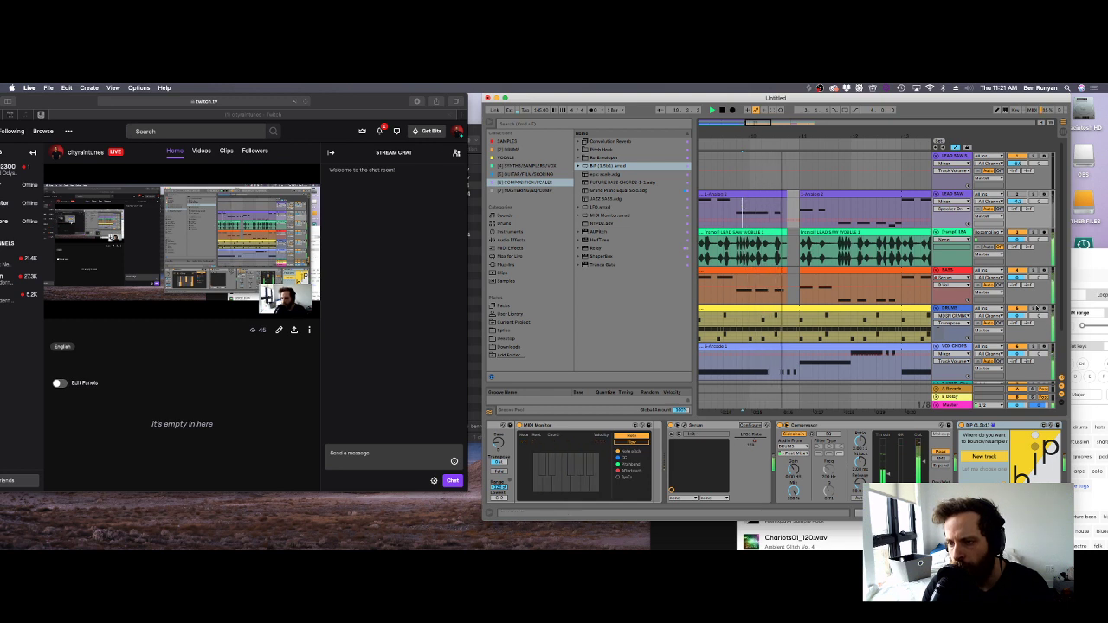
# Cut the same one-beat gap before bar 11 from the DRUMS clip and play the passage.
pyautogui.click(796, 316)
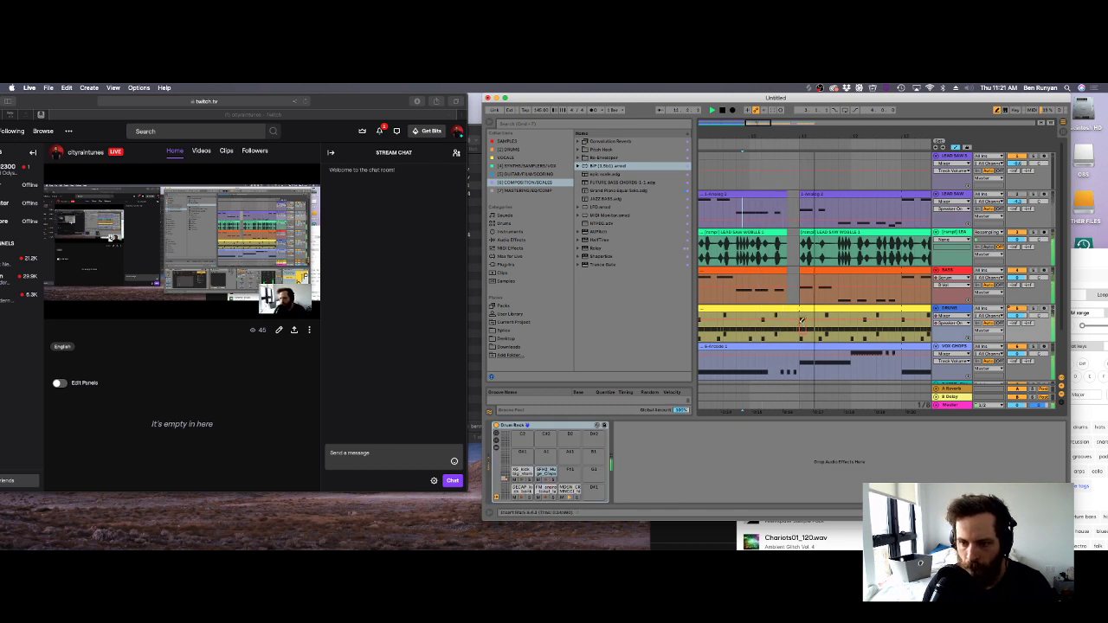
pyautogui.click(791, 327)
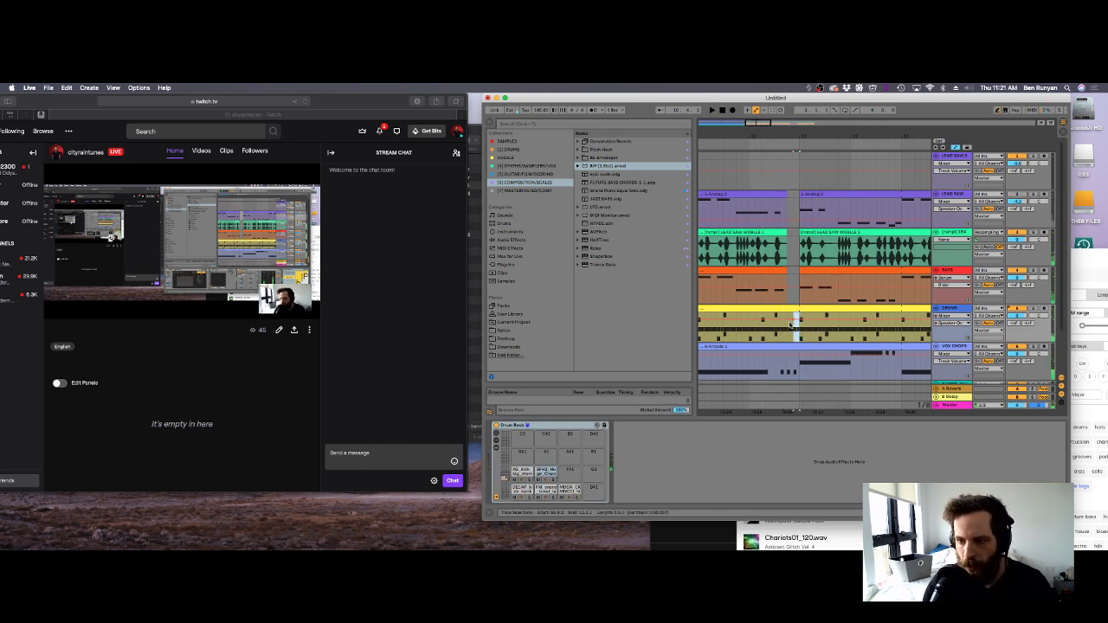
pyautogui.click(740, 257)
pyautogui.press('space')
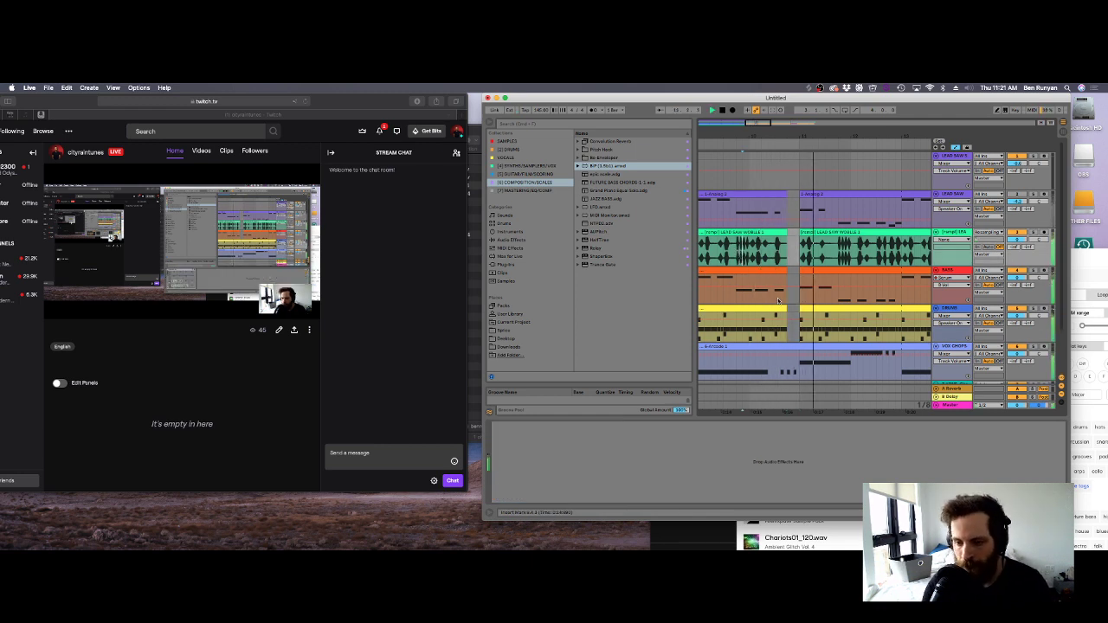
# Split the VOX CHOPS clip at bar 11 and open the second part's notes while playing the passage.
pyautogui.press('space')
pyautogui.press('-')
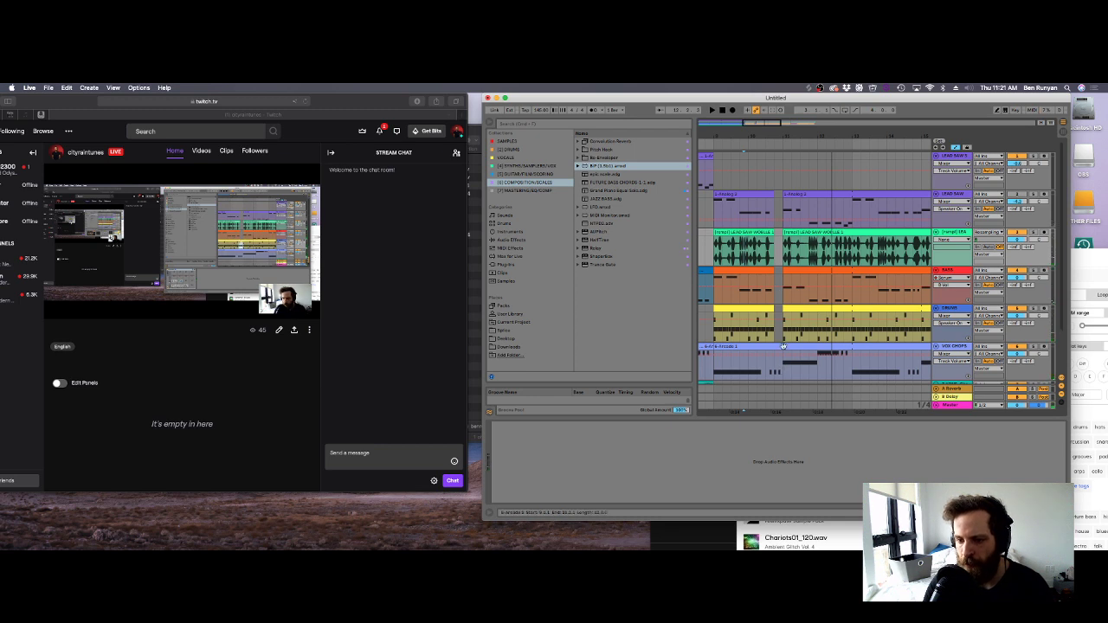
pyautogui.click(784, 375)
pyautogui.press('space')
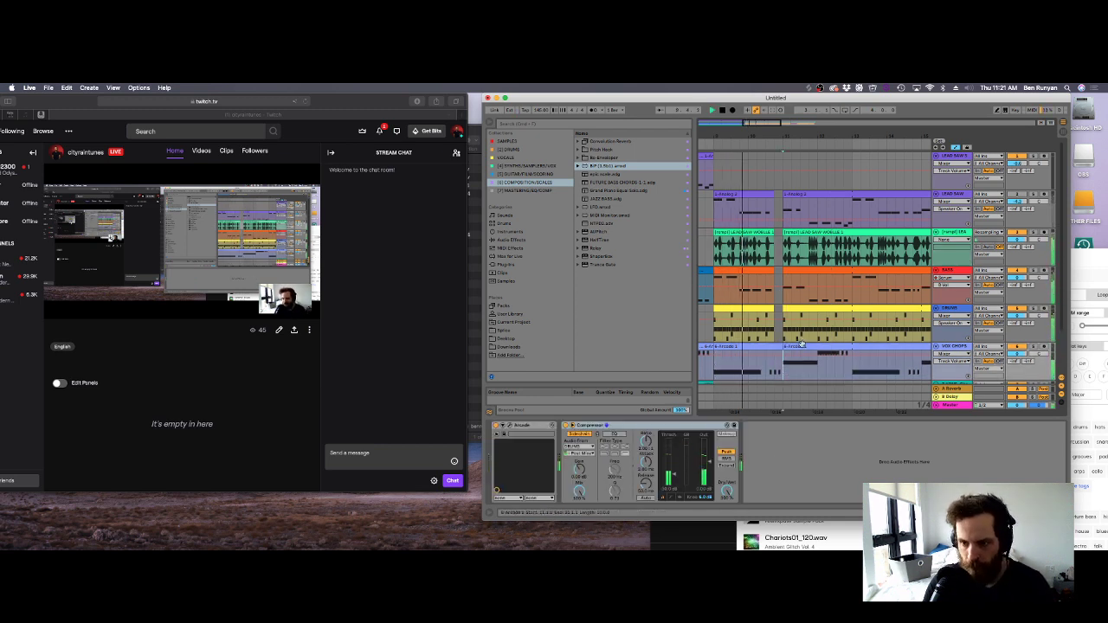
pyautogui.doubleClick(784, 372)
pyautogui.scroll(3, 761, 424)
pyautogui.press('space')
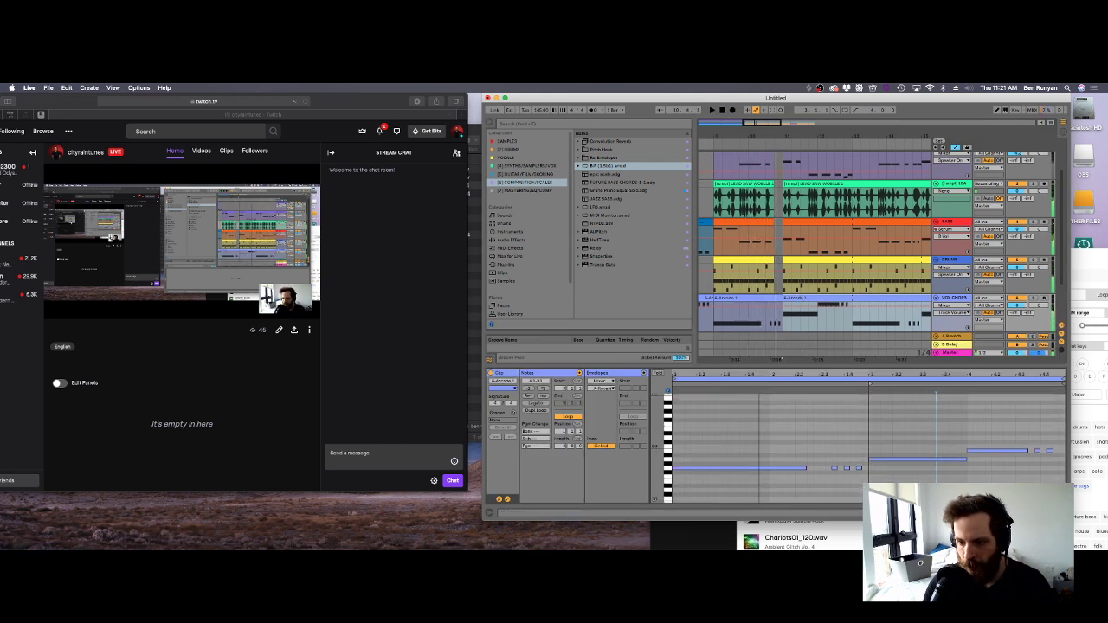
pyautogui.press('space')
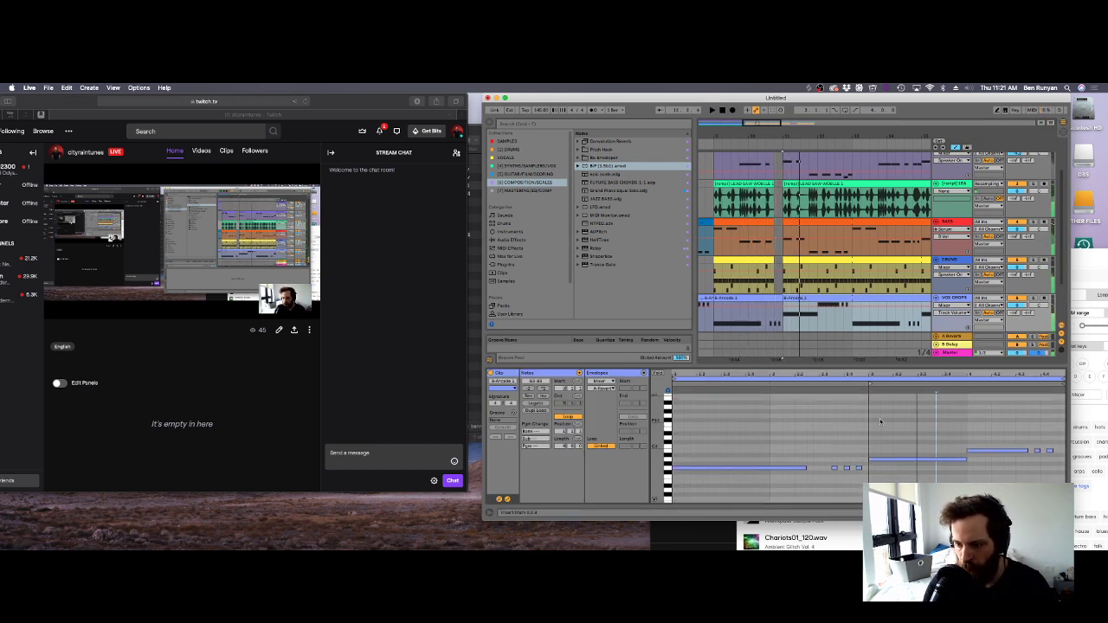
# Add a note at the start of the second VOX CHOPS clip and transpose it down below the existing notes.
pyautogui.doubleClick(872, 424)
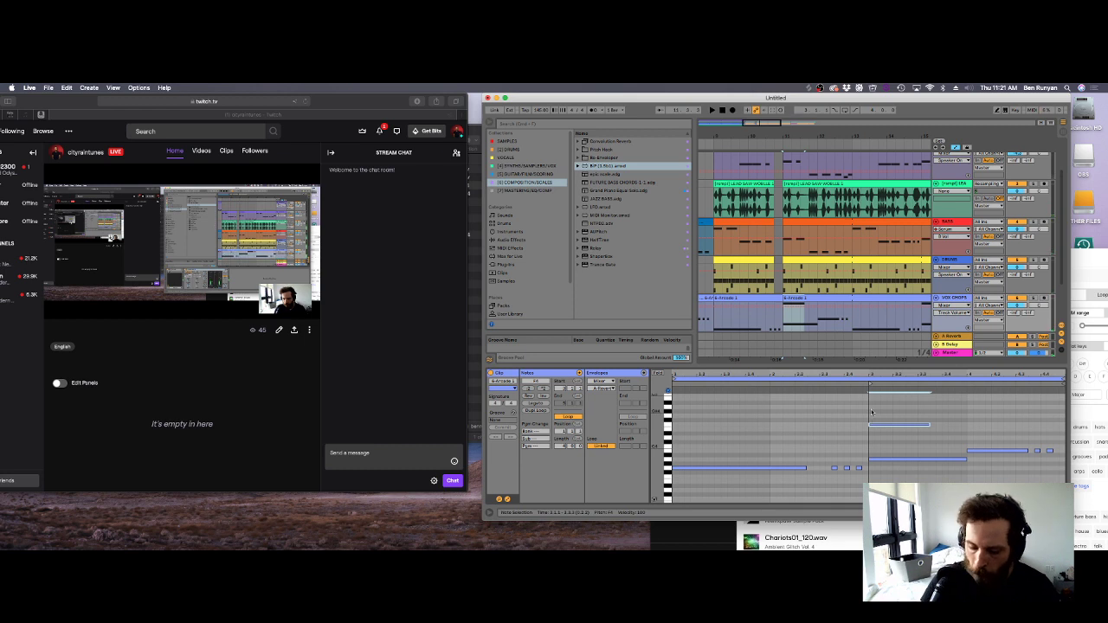
pyautogui.press('Down')
pyautogui.press('Down')
pyautogui.press('Down')
pyautogui.press('Down')
pyautogui.press('Down')
pyautogui.press('Down')
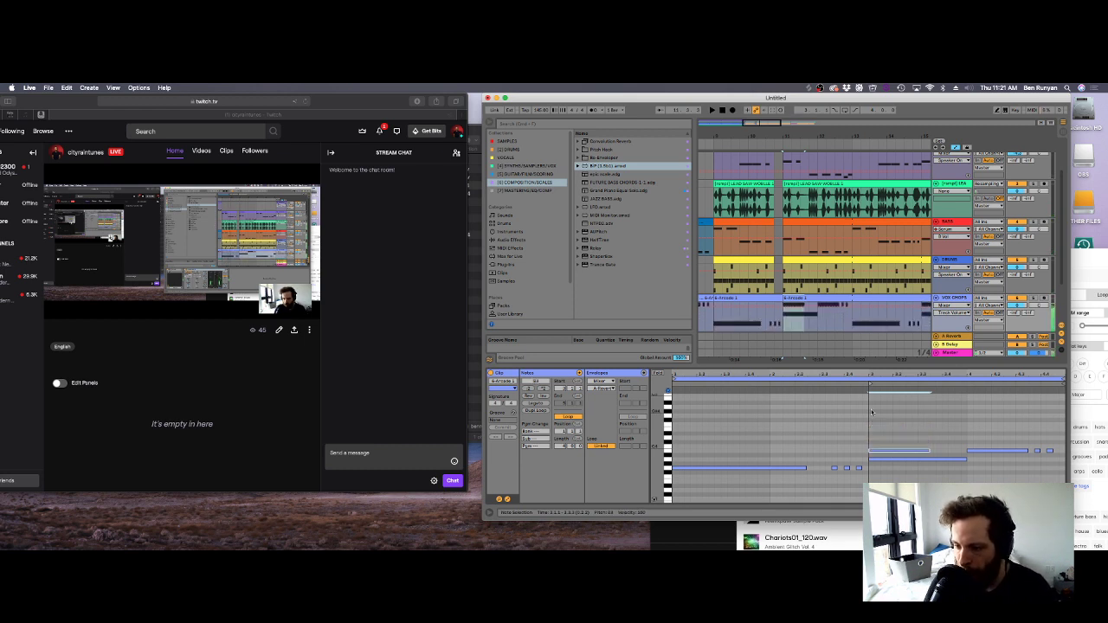
pyautogui.press('Down')
pyautogui.press('Down')
pyautogui.press('Down')
pyautogui.press('Down')
pyautogui.press('Down')
pyautogui.press('Down')
pyautogui.press('Down')
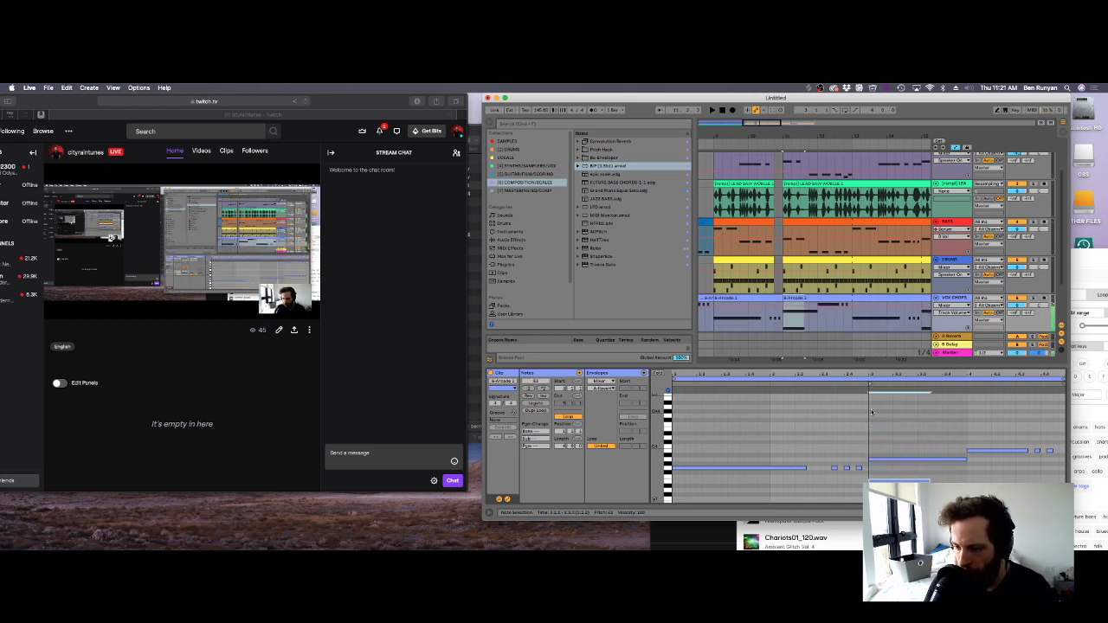
# Audition the added vocal chop note, adjust its pitch in semitone steps, and show the VOX CHOPS track's devices.
pyautogui.press('space')
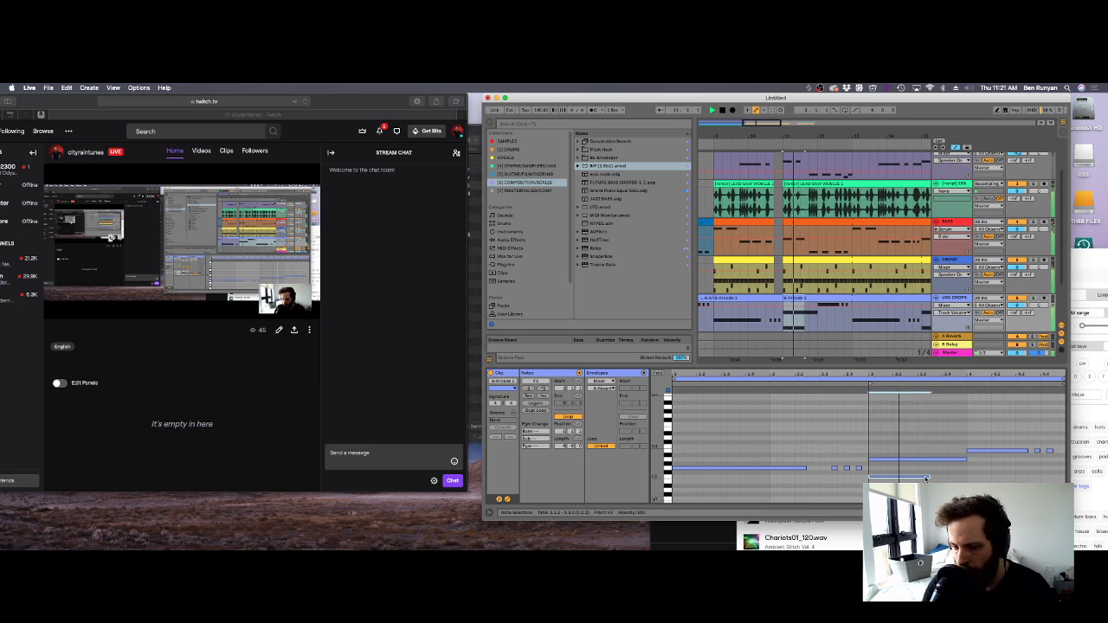
pyautogui.press('Down')
pyautogui.press('space')
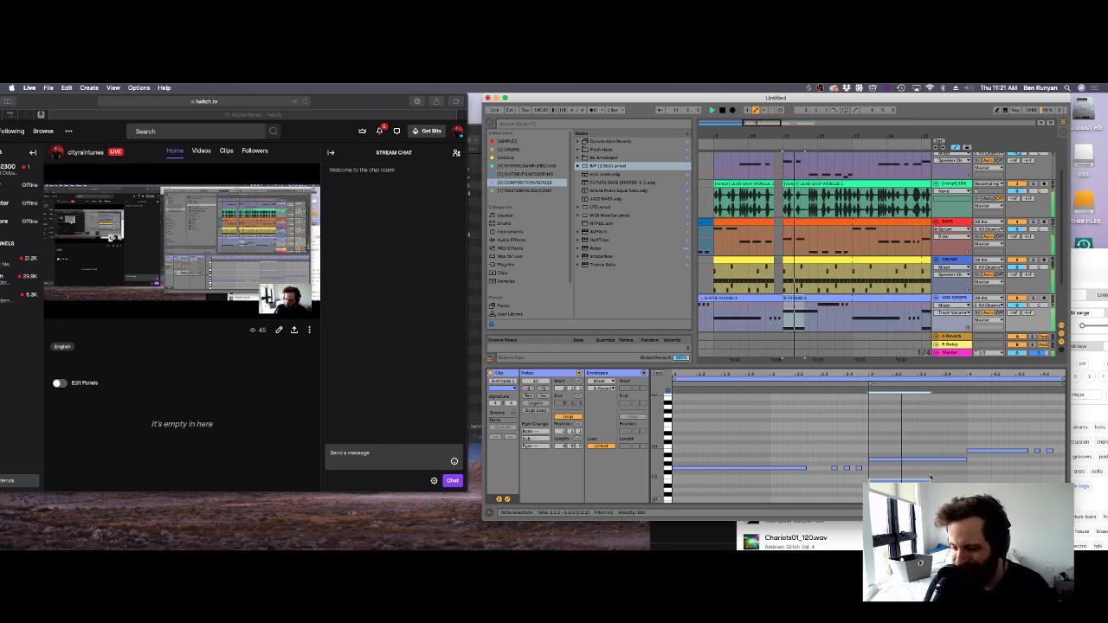
pyautogui.press('Down')
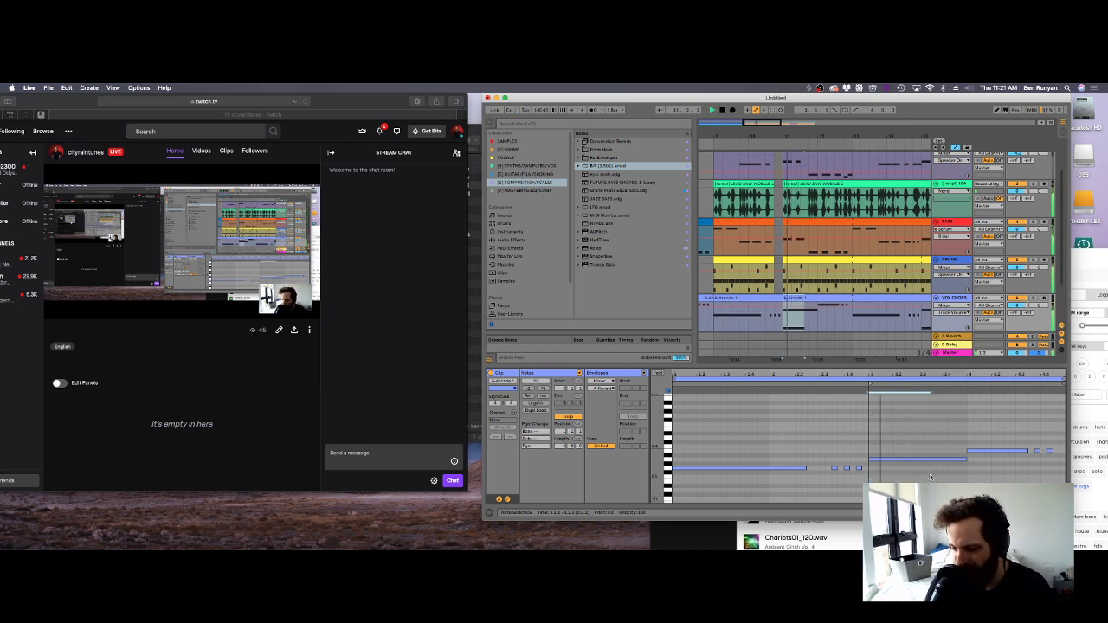
pyautogui.press('Up')
pyautogui.press('Down')
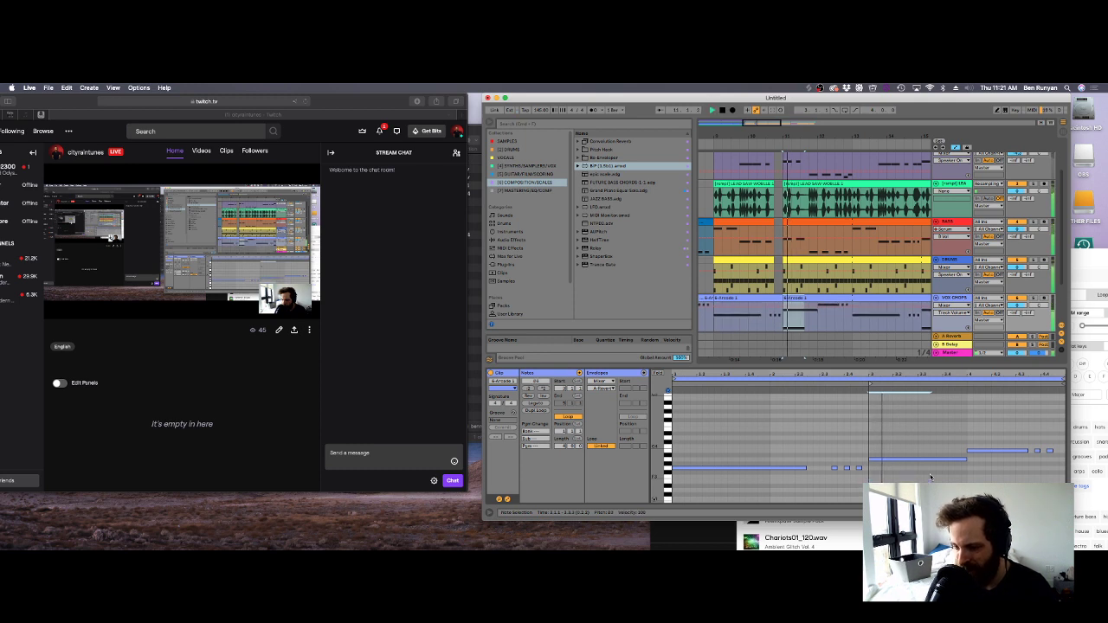
pyautogui.press('space')
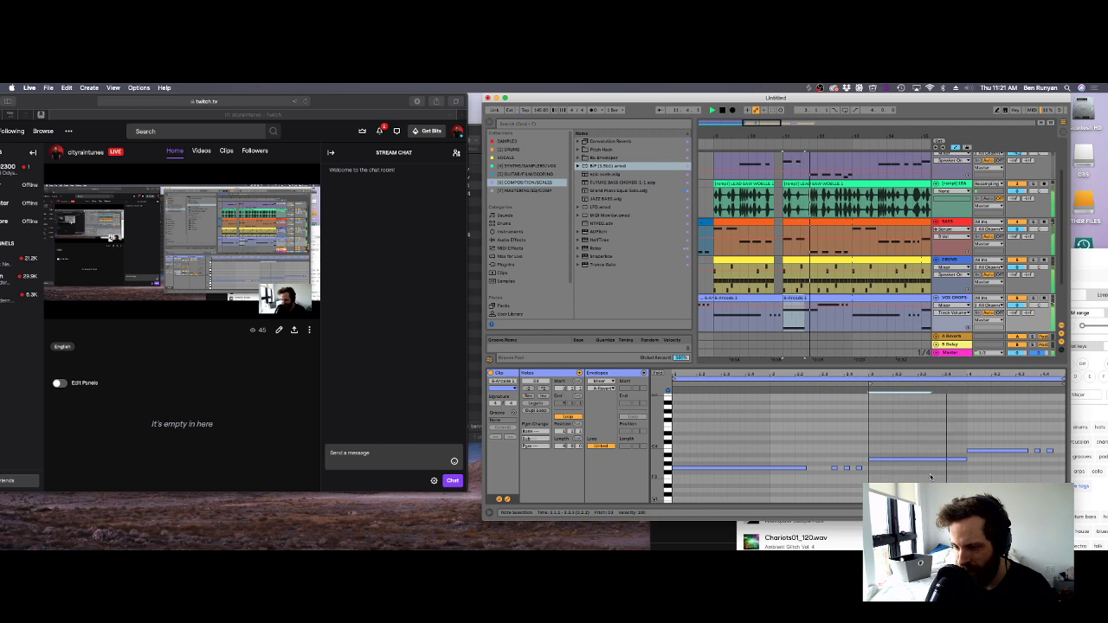
pyautogui.press('space')
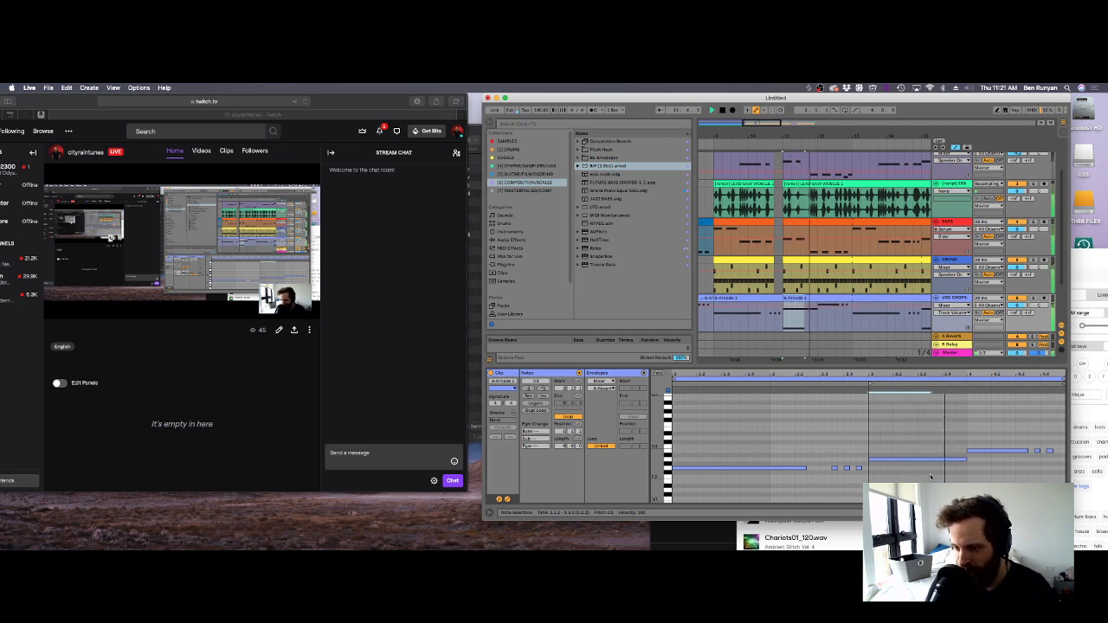
pyautogui.press('Up')
pyautogui.press('space')
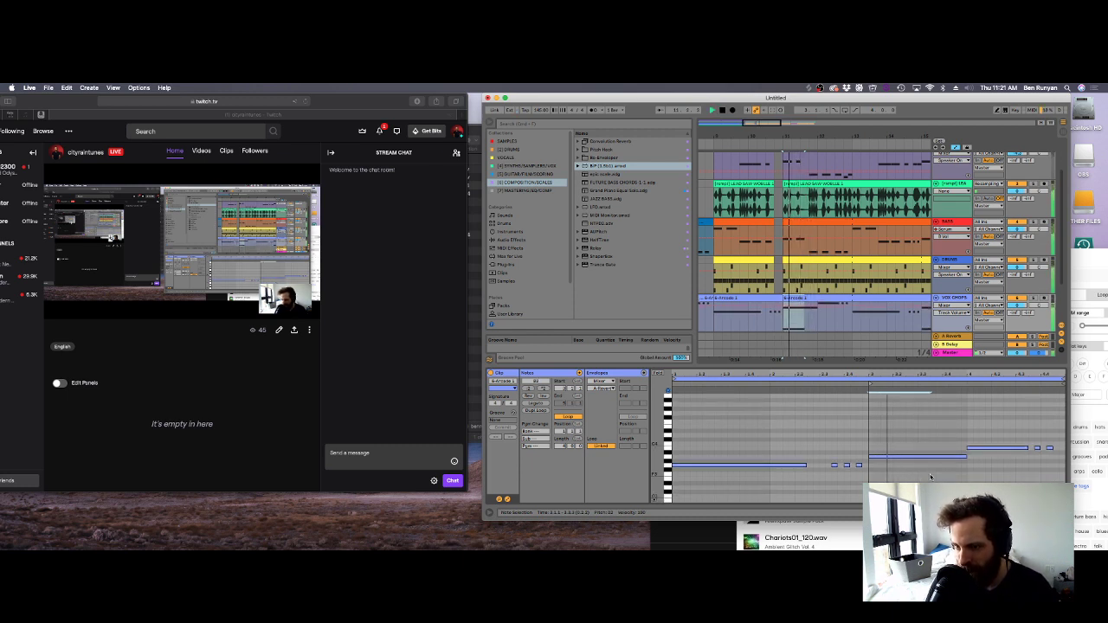
pyautogui.doubleClick(959, 298)
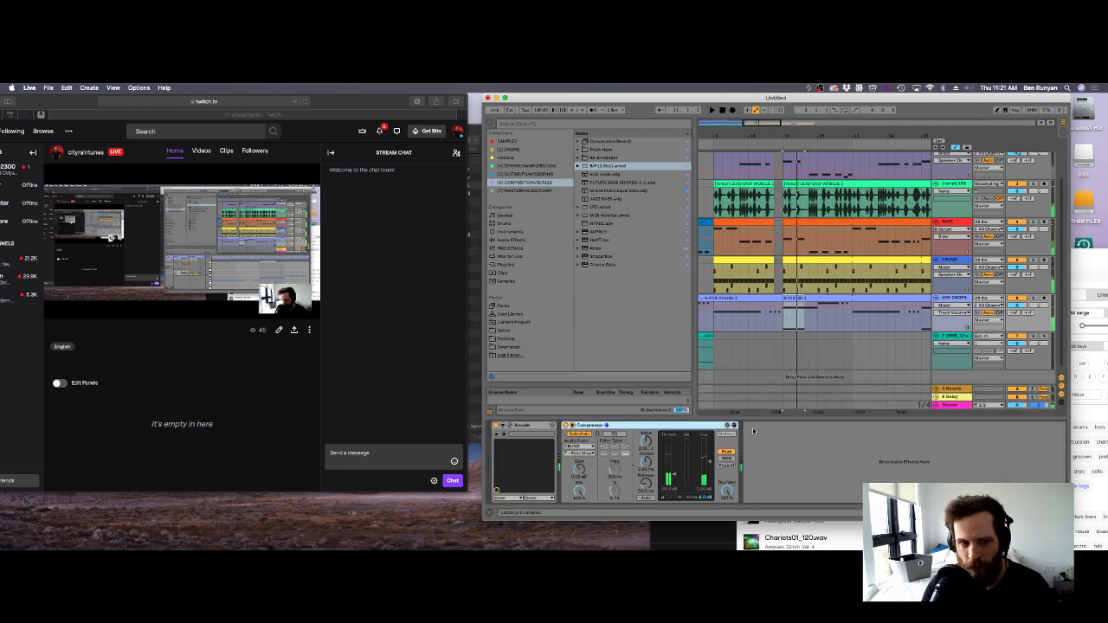
# Open Arcade on the VOX CHOPS track, set the triggered vocal sample's volume to about -6.3 dB, and close the plug-in window.
pyautogui.press('super+alt+p')
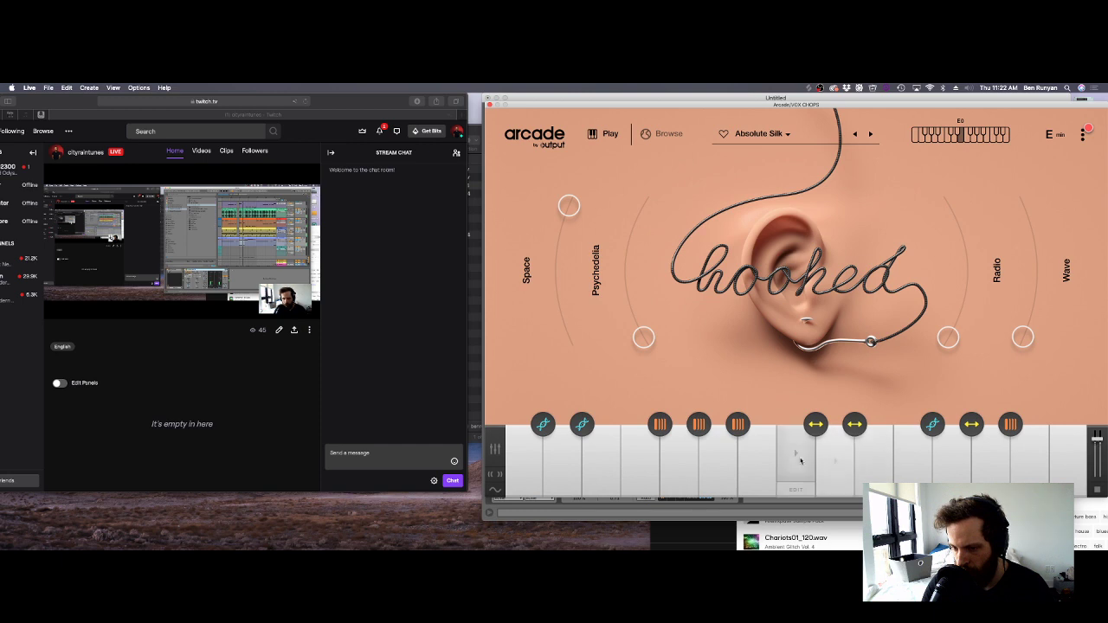
pyautogui.click(756, 489)
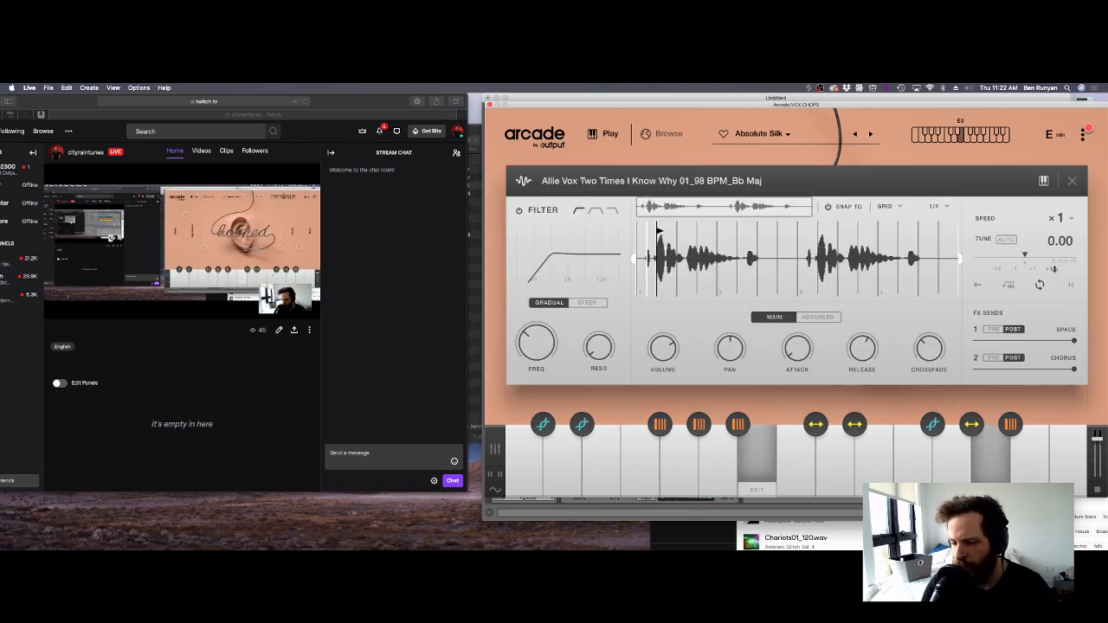
pyautogui.moveTo(662, 344); pyautogui.dragTo(665, 351)
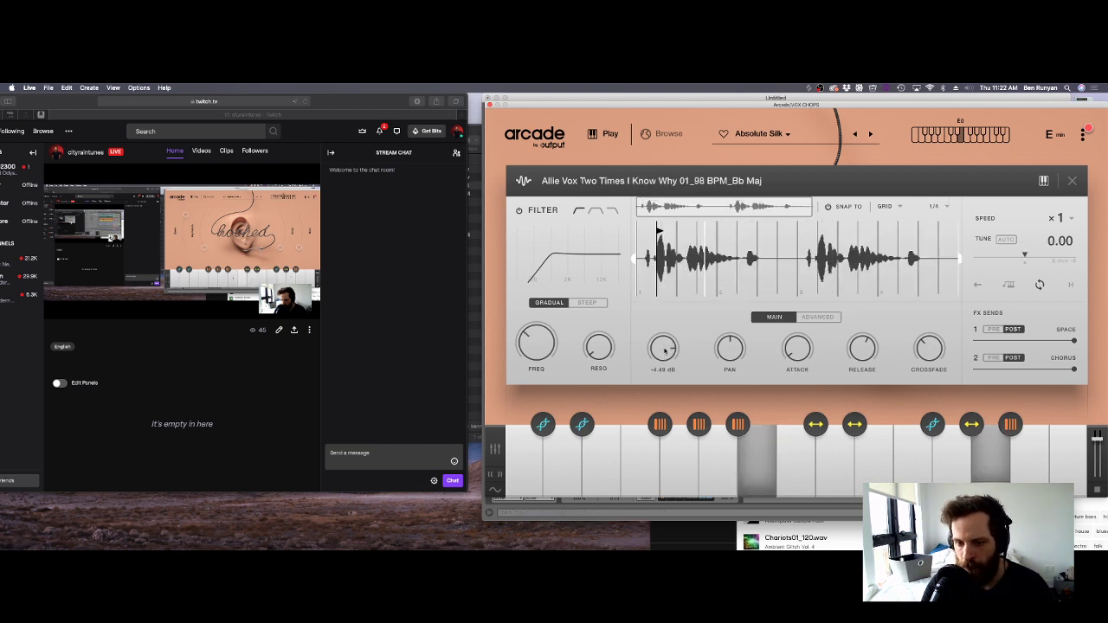
pyautogui.click(1072, 181)
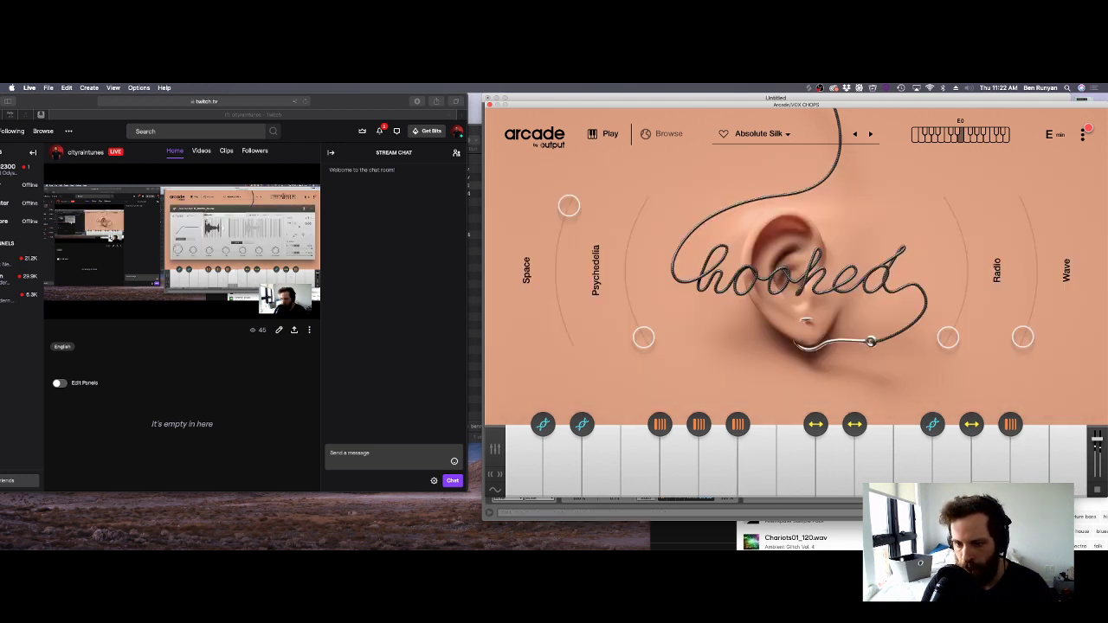
pyautogui.click(991, 476)
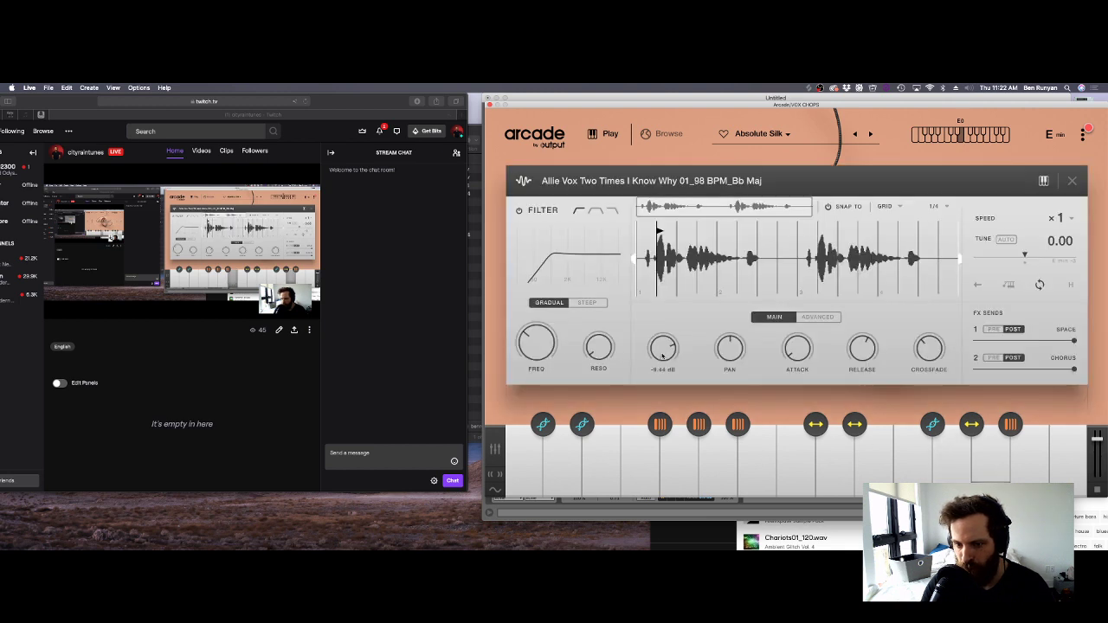
pyautogui.moveTo(661, 360); pyautogui.dragTo(661, 345)
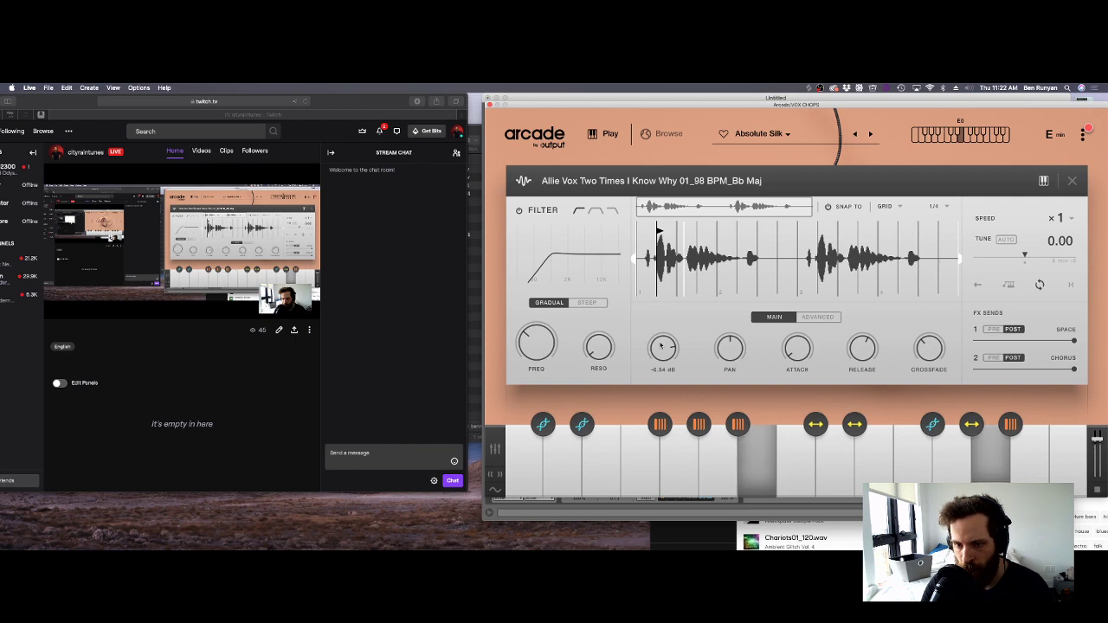
pyautogui.click(488, 102)
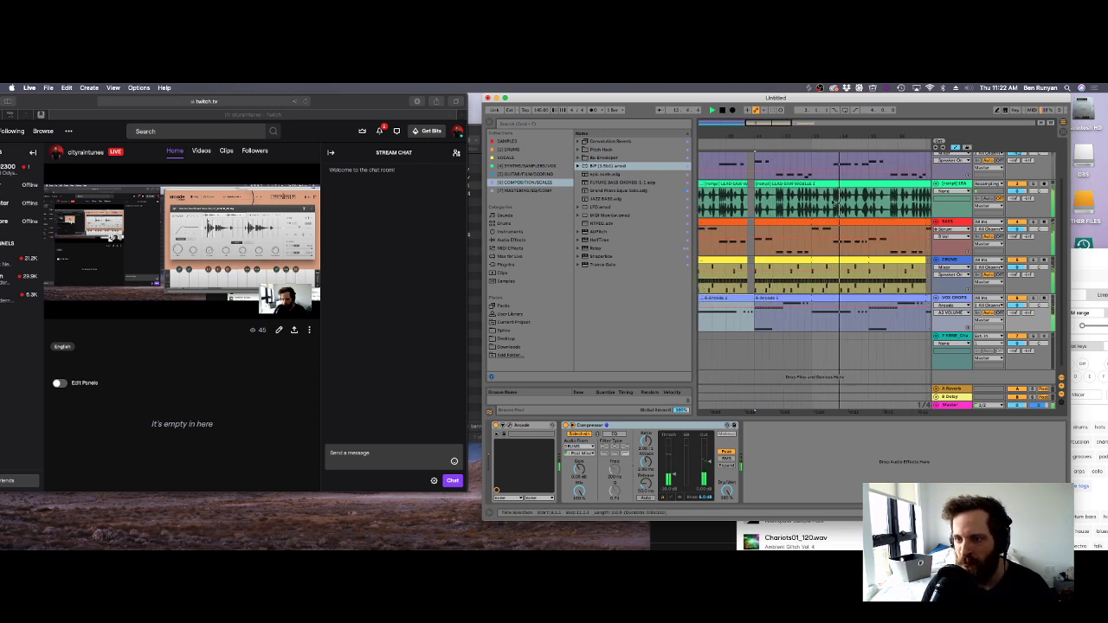
# Copy bar 11 of the second VOX CHOPS clip, paste it at bar 13, and play from there.
pyautogui.moveTo(777, 320); pyautogui.dragTo(755, 299)
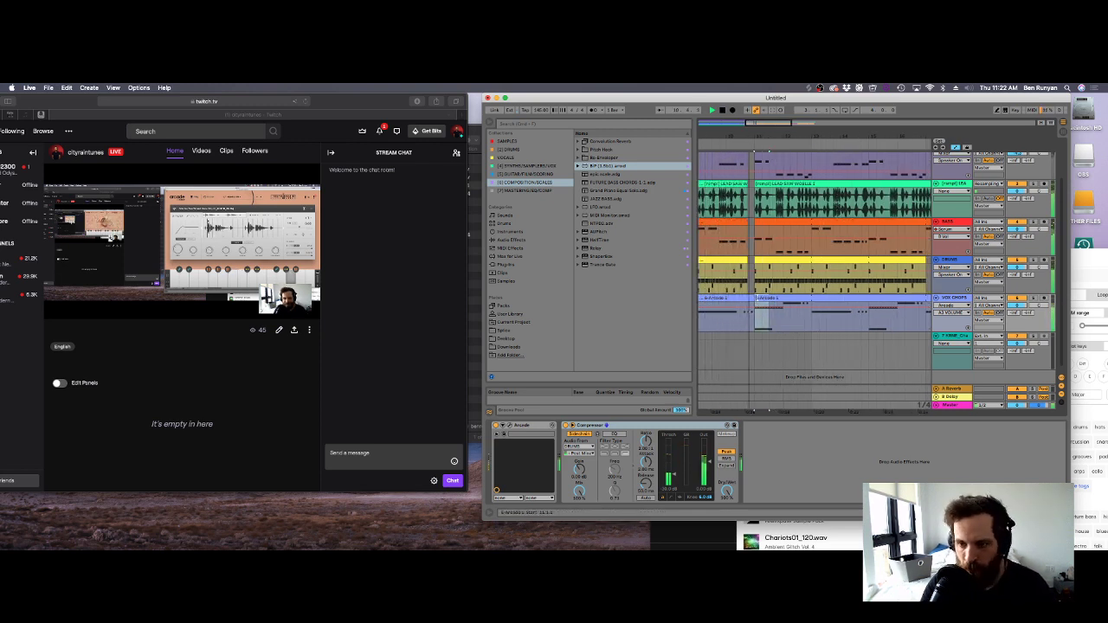
pyautogui.click(807, 324)
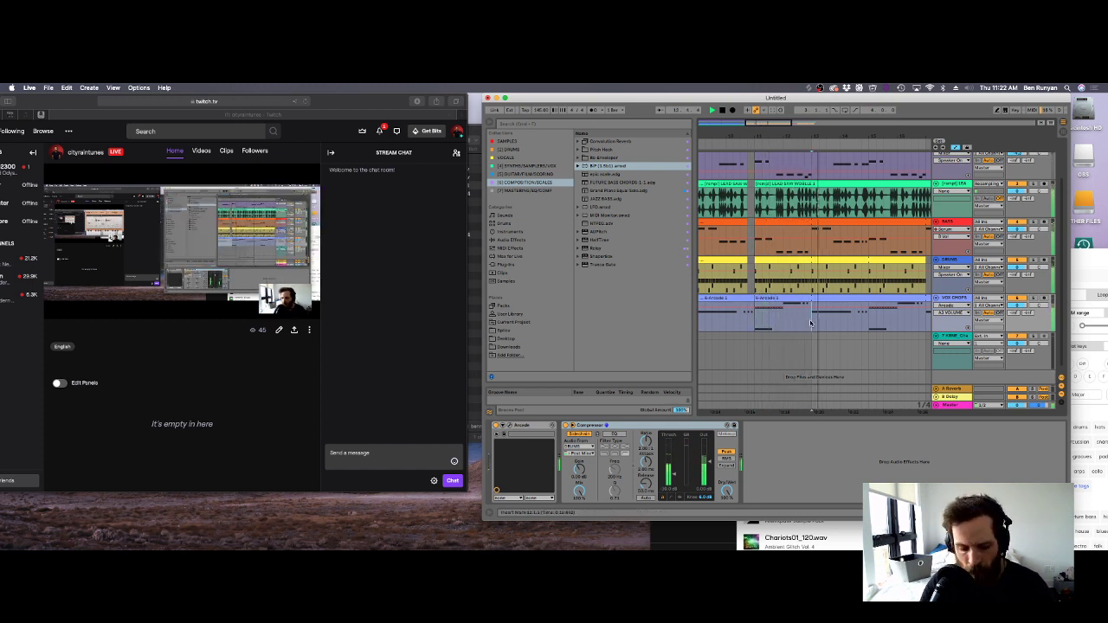
pyautogui.moveTo(781, 326); pyautogui.dragTo(754, 327)
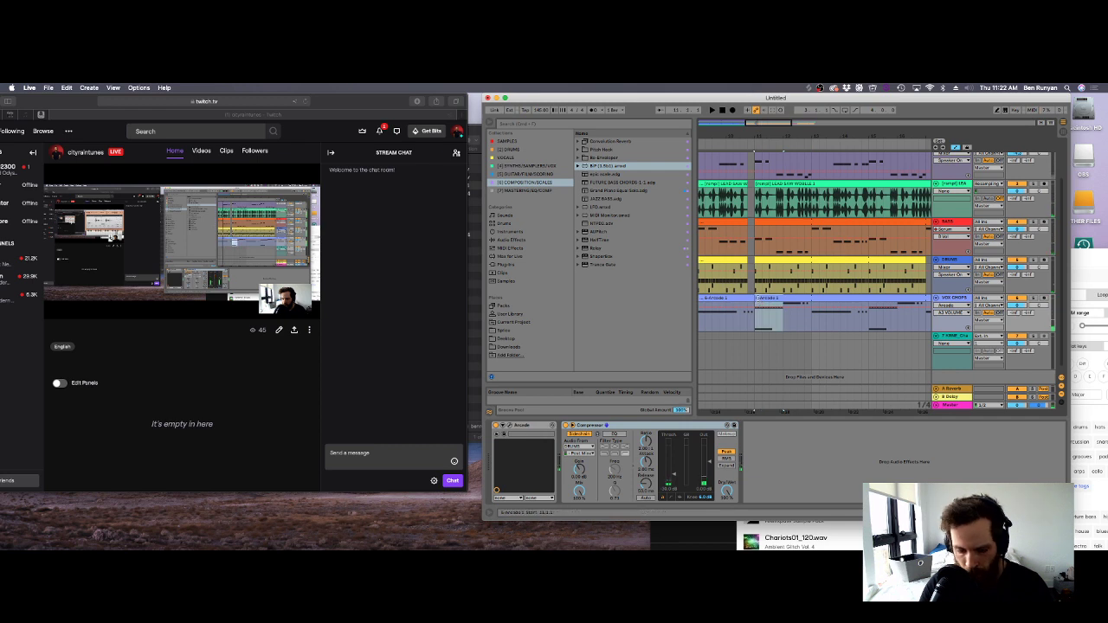
pyautogui.click(811, 321)
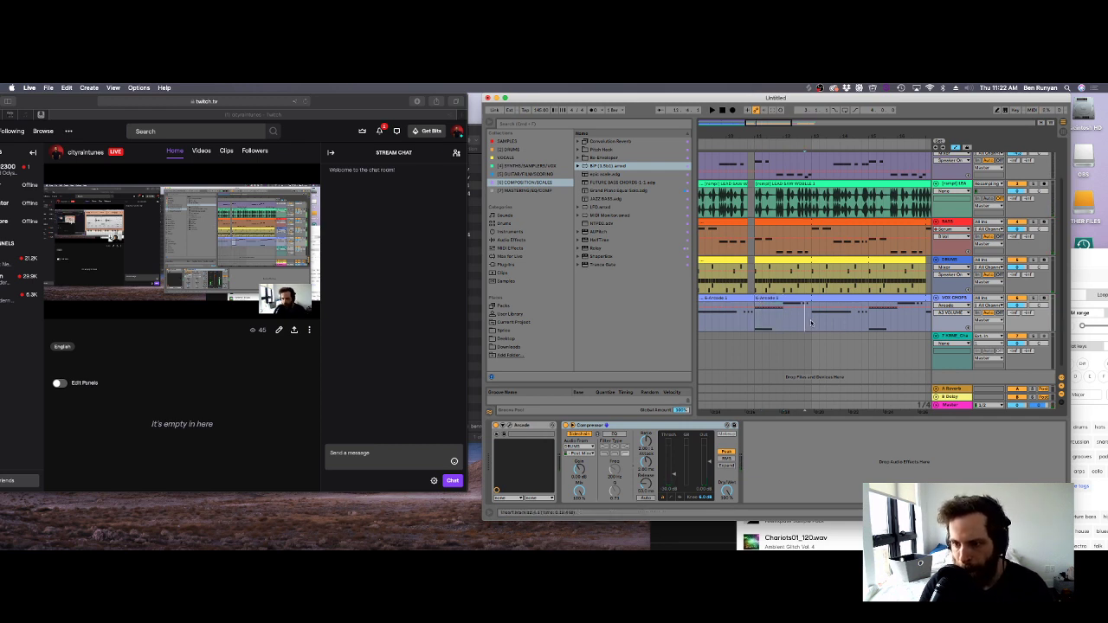
pyautogui.press('super+v')
pyautogui.moveTo(827, 276); pyautogui.dragTo(811, 258)
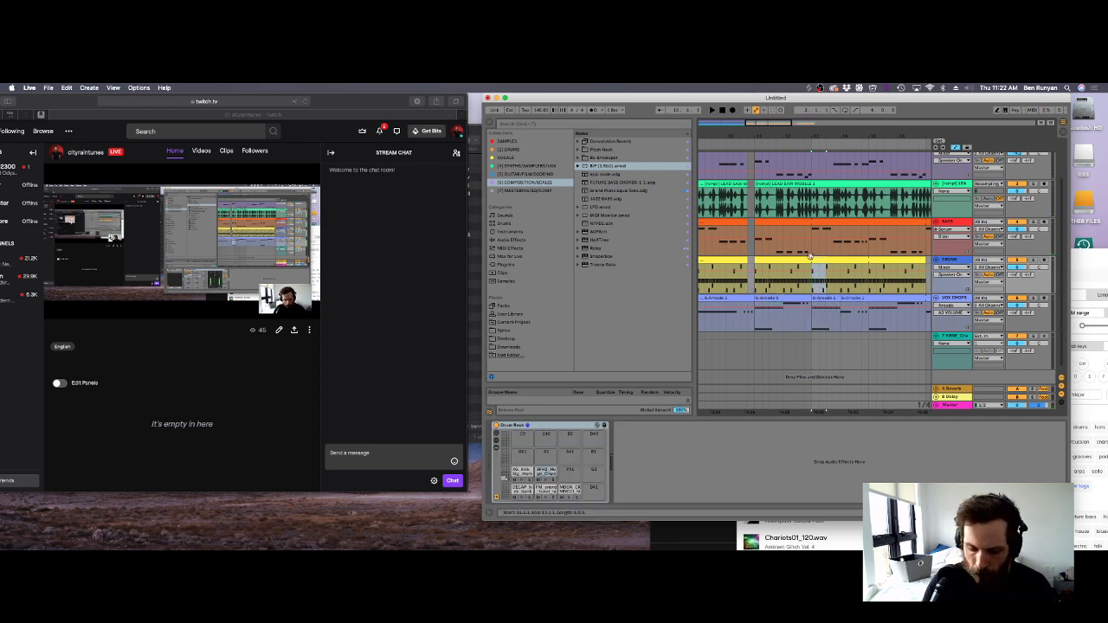
pyautogui.press('space')
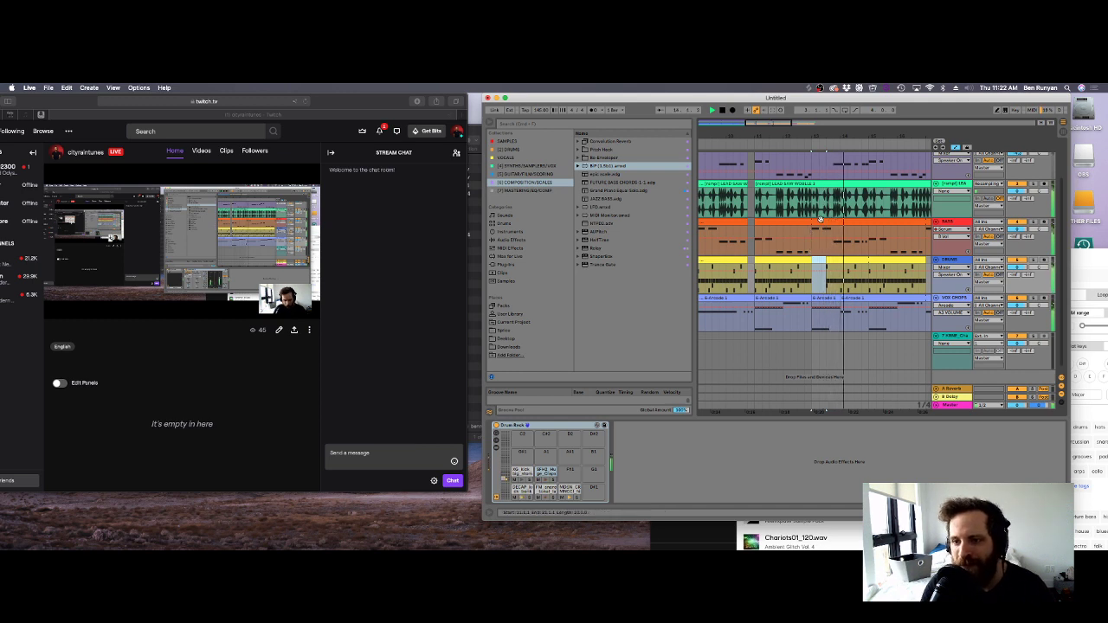
# Delete the kick notes from the opening DRUMS clip, keeping the snares, and play the section.
pyautogui.moveTo(778, 132); pyautogui.dragTo(731, 148)
pyautogui.click(731, 234)
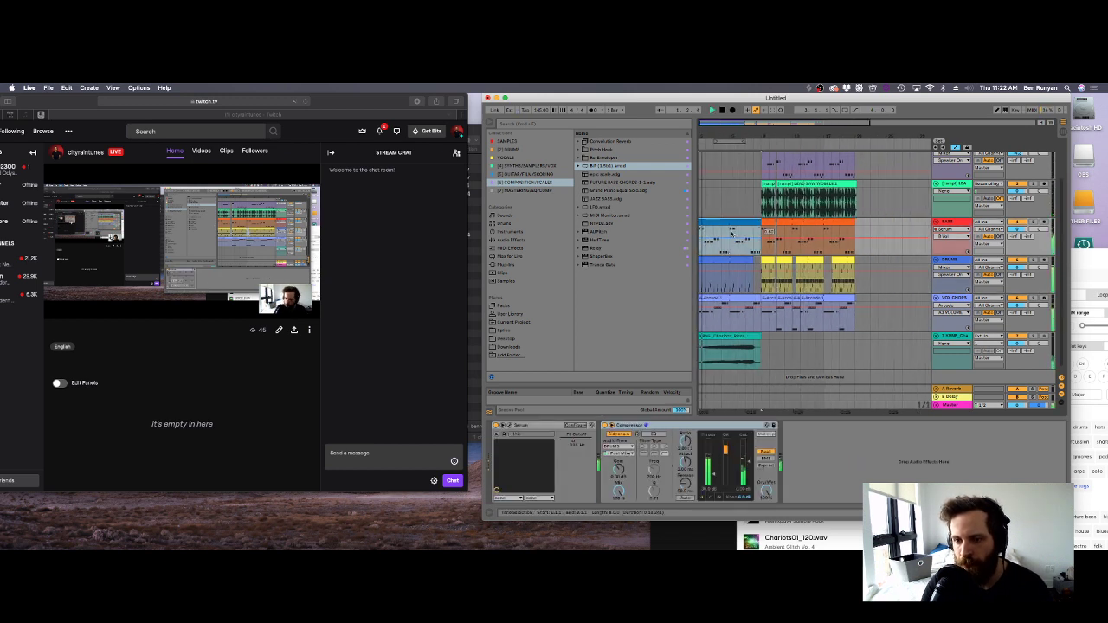
pyautogui.doubleClick(722, 261)
pyautogui.press('space')
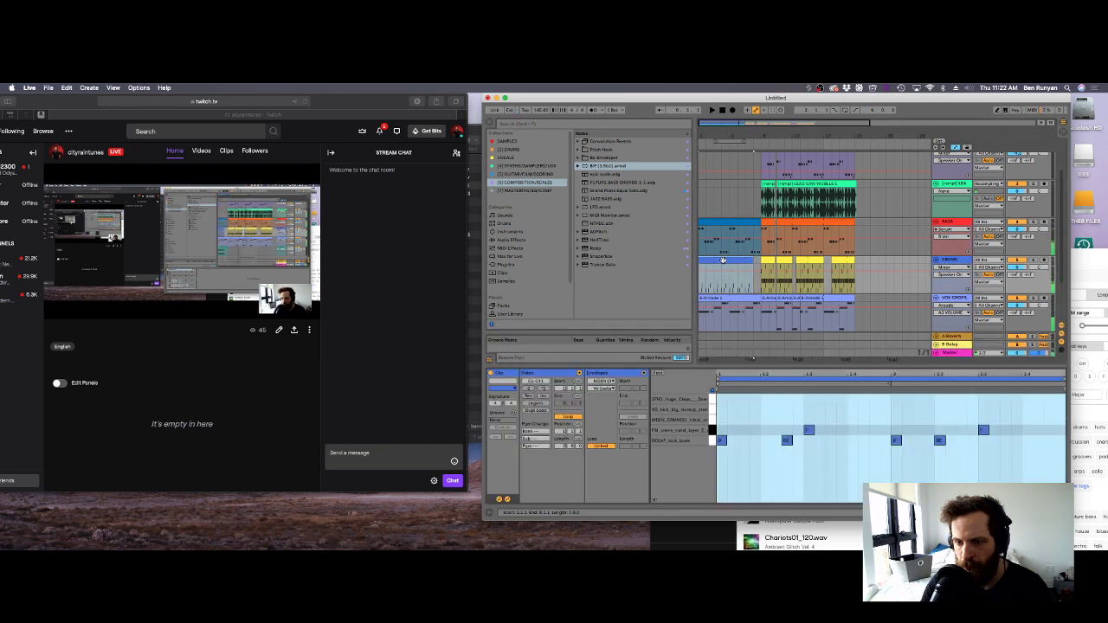
pyautogui.moveTo(975, 460); pyautogui.dragTo(703, 438)
pyautogui.press('Delete')
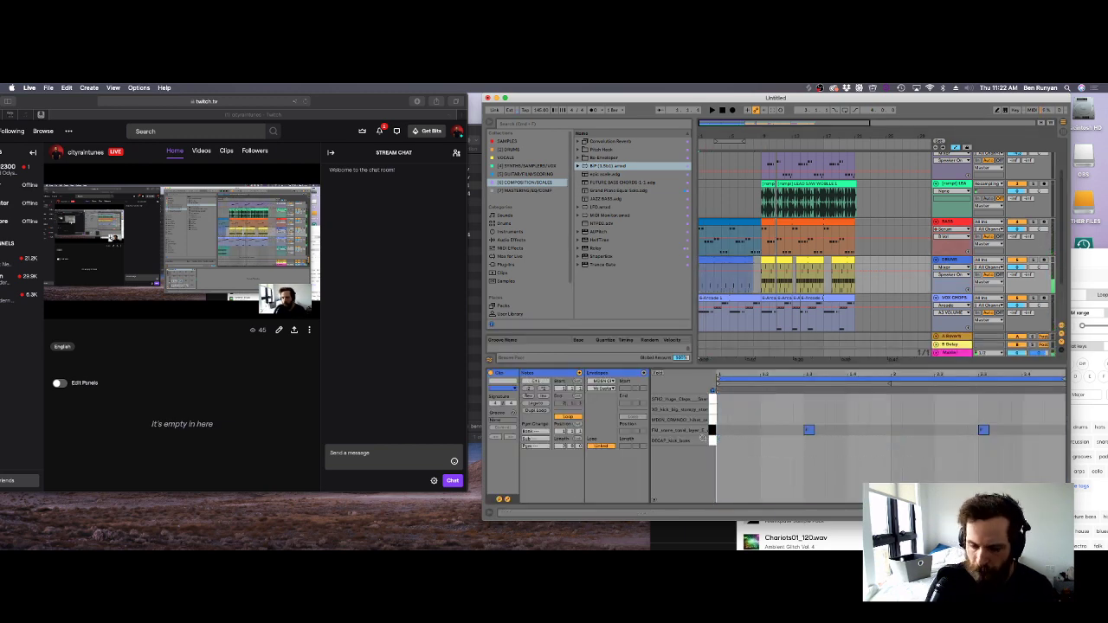
pyautogui.press('space')
# Add a temporary resampling audio track below the first LEAD SAW track and discard the take recorded on it.
pyautogui.scroll(3, 770, 251)
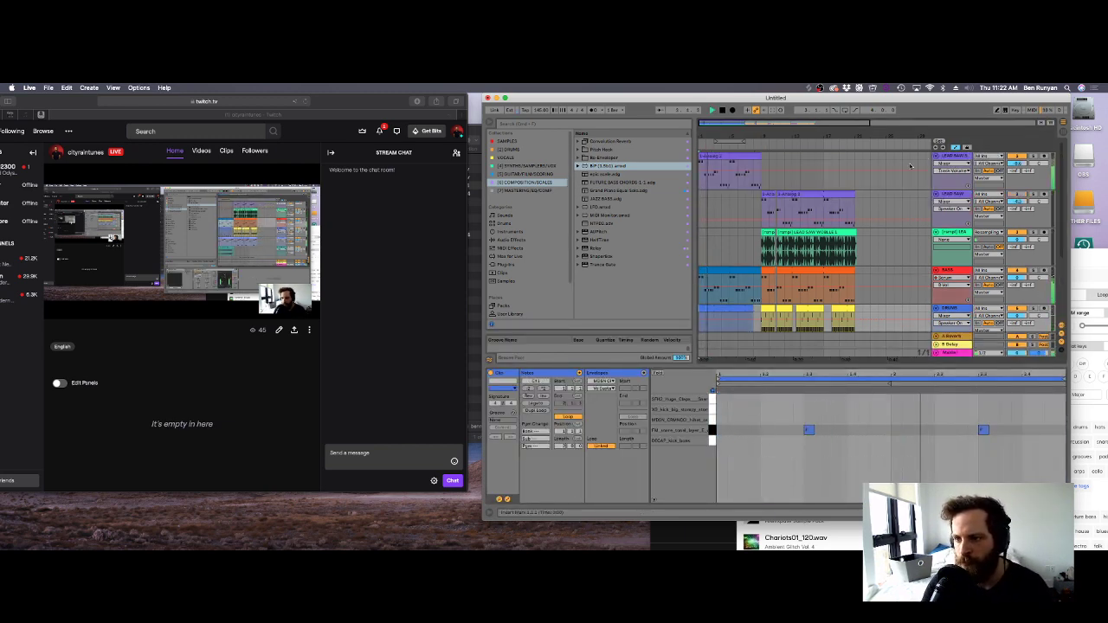
pyautogui.doubleClick(953, 157)
pyautogui.press('super+t')
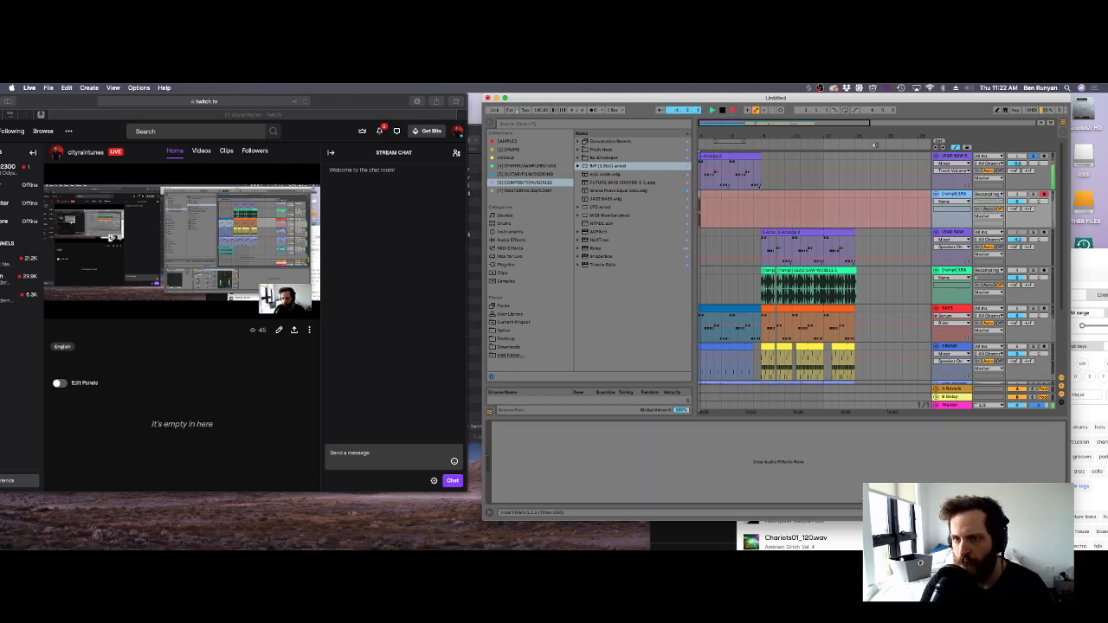
pyautogui.moveTo(745, 199); pyautogui.dragTo(689, 192)
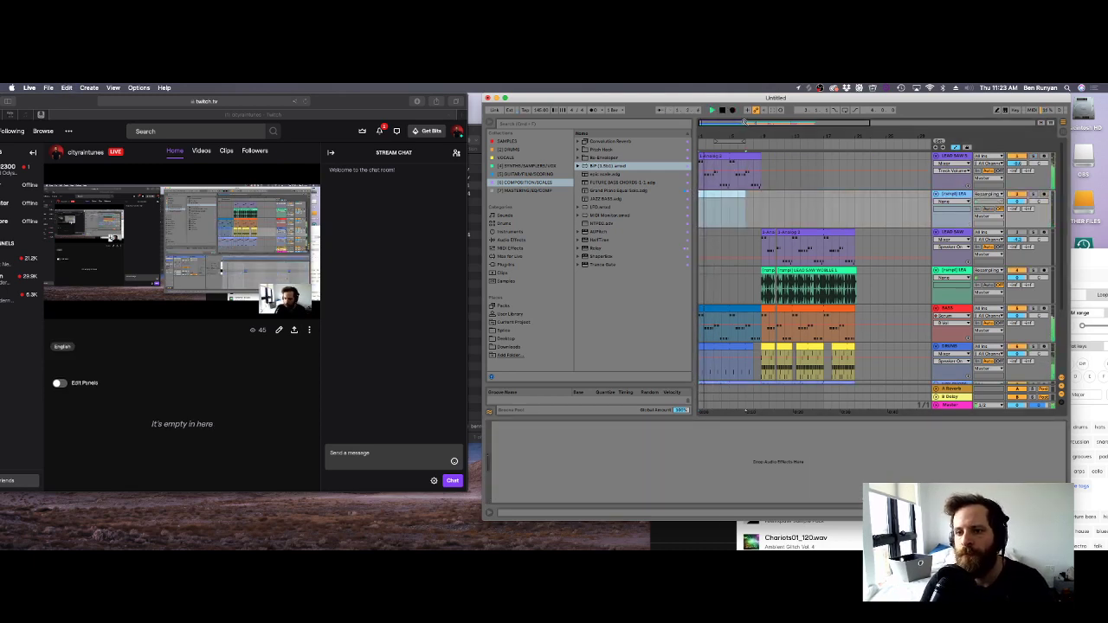
pyautogui.click(956, 189)
pyautogui.click(956, 195)
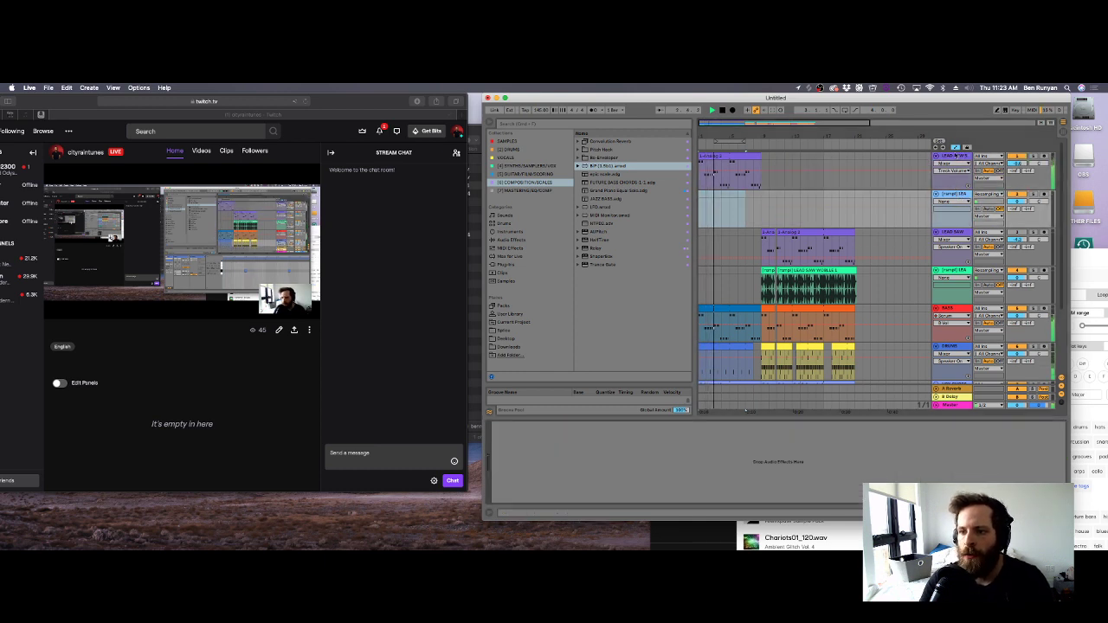
# Insert an empty MIDI track directly below the first LEAD SAW track.
pyautogui.doubleClick(955, 156)
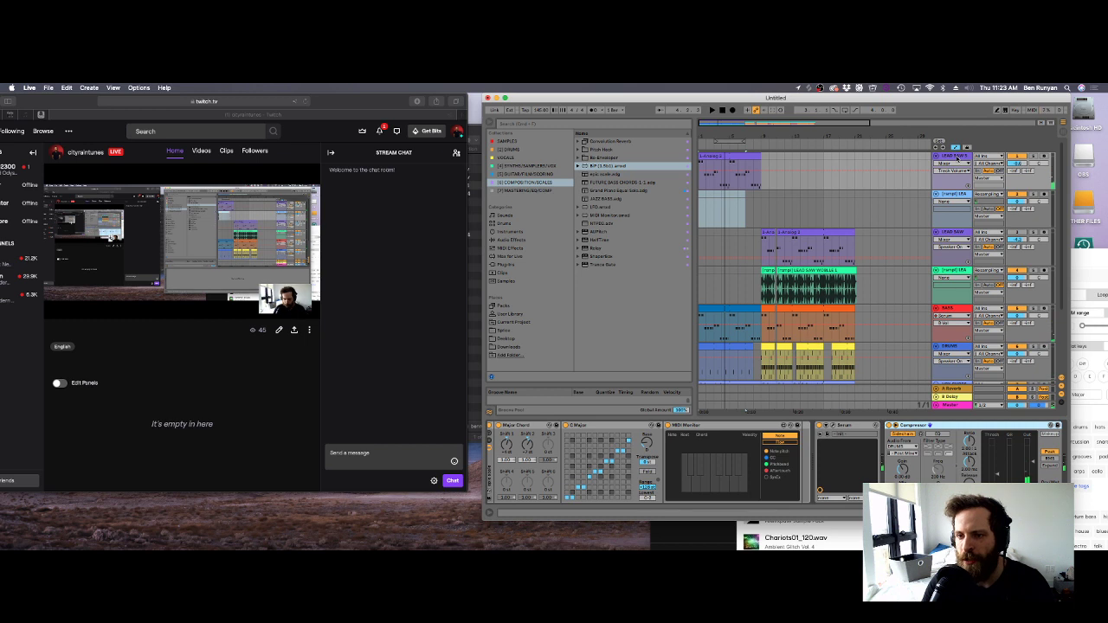
pyautogui.rightClick(956, 156)
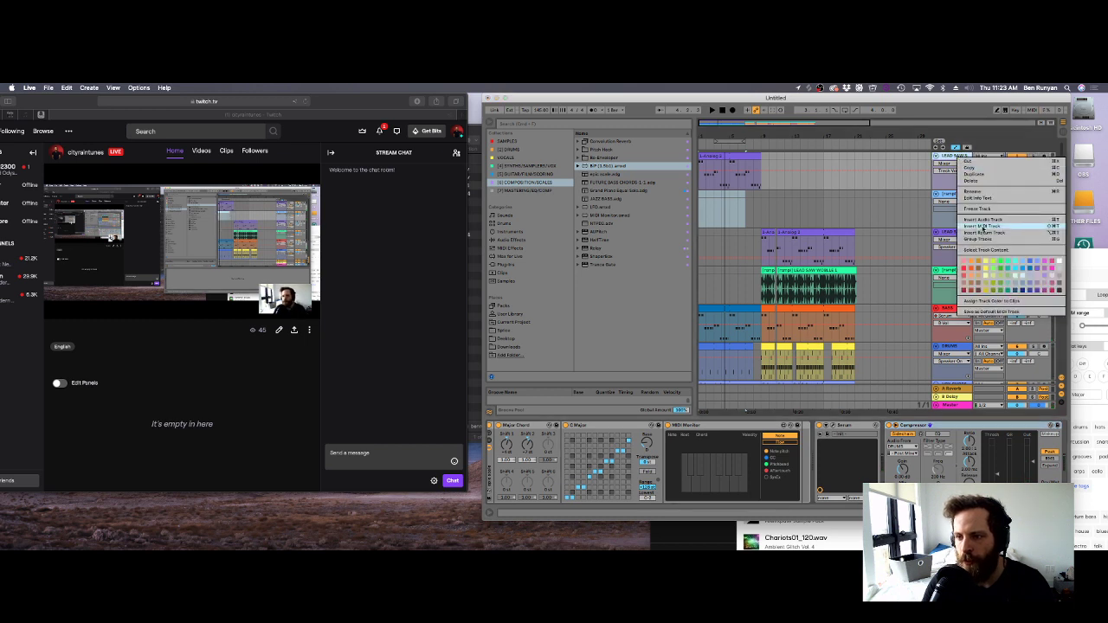
pyautogui.click(986, 230)
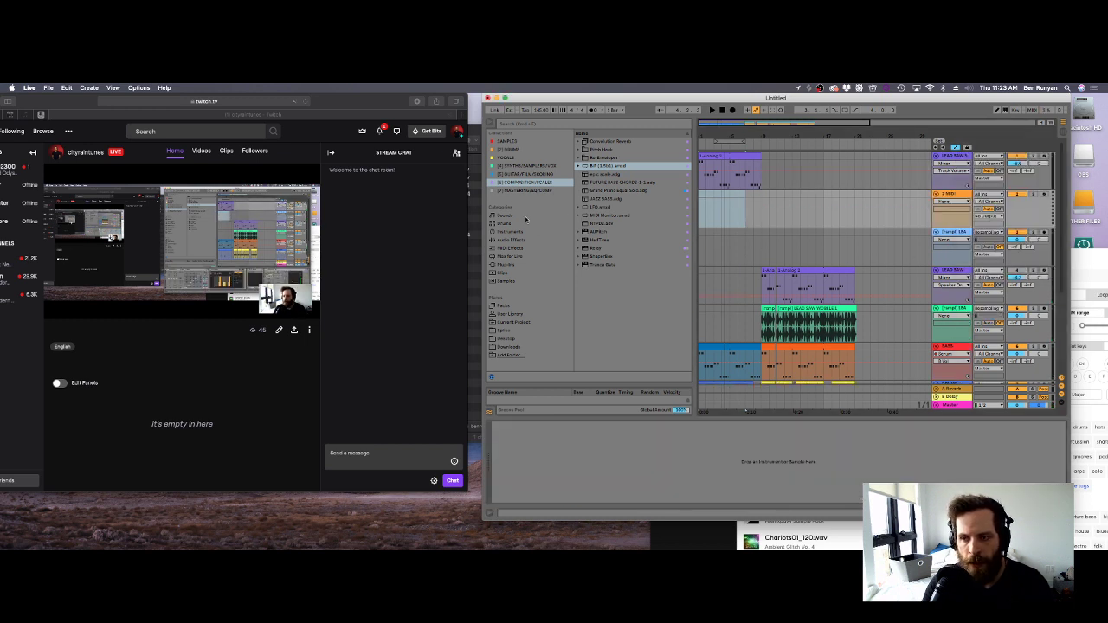
# Replace Serum on the first LEAD SAW track with the Grand Piano Equal Solo preset and audition it.
pyautogui.click(955, 157)
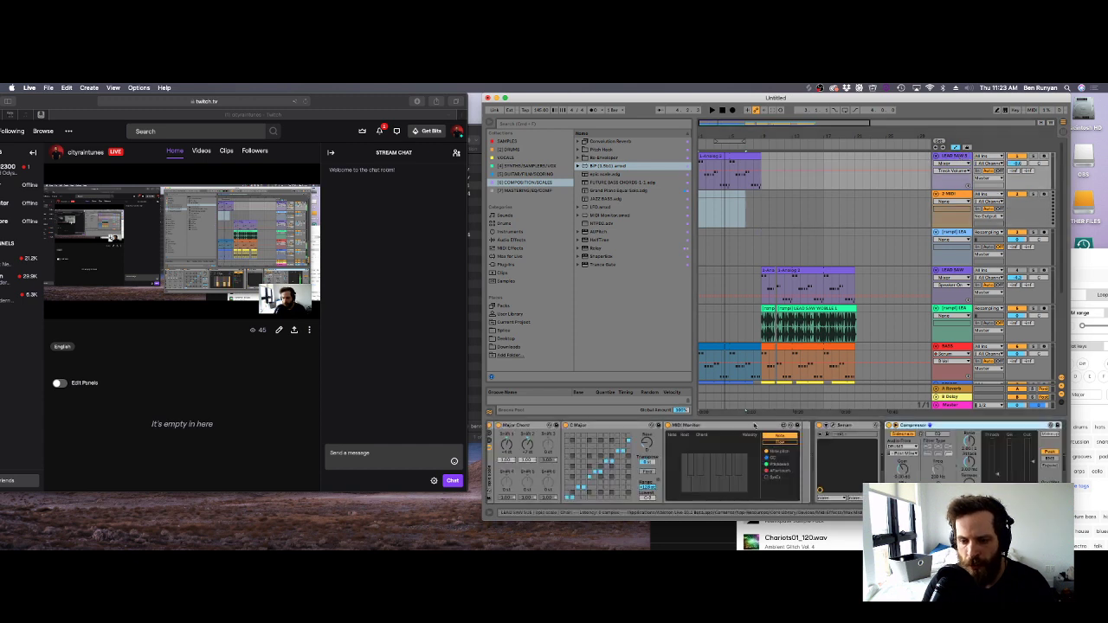
pyautogui.click(853, 425)
pyautogui.click(853, 426)
pyautogui.press('Delete')
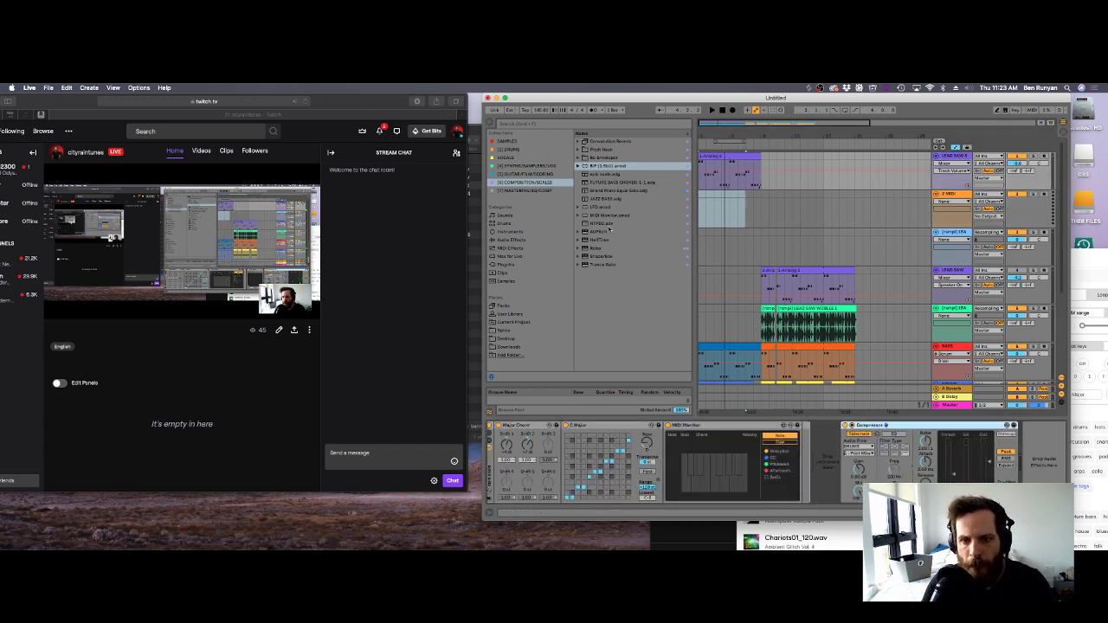
pyautogui.click(606, 190)
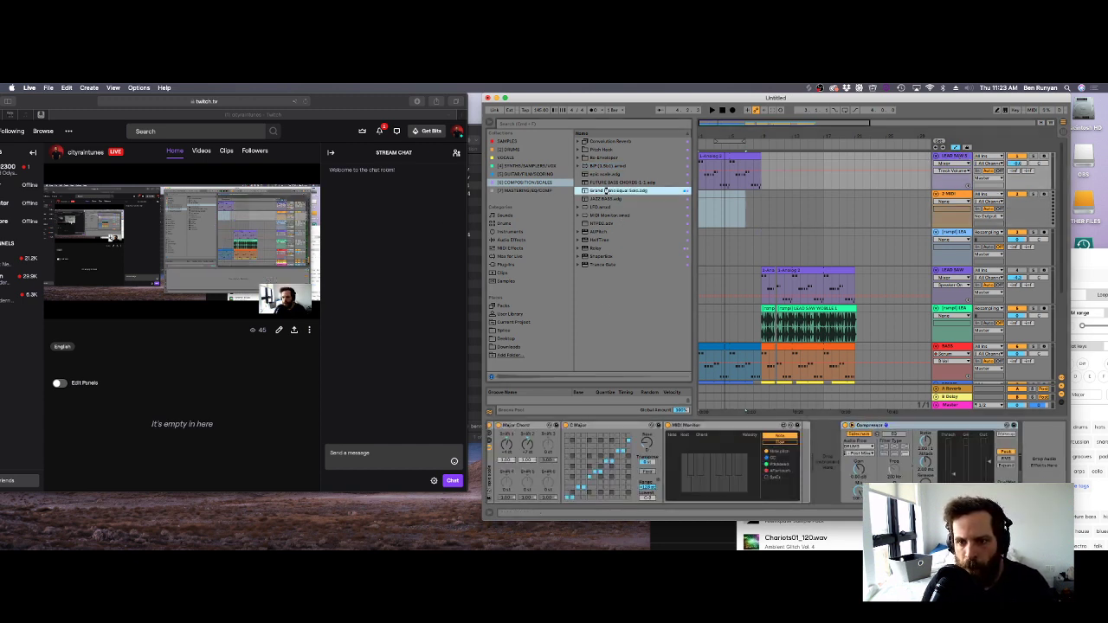
pyautogui.press('space')
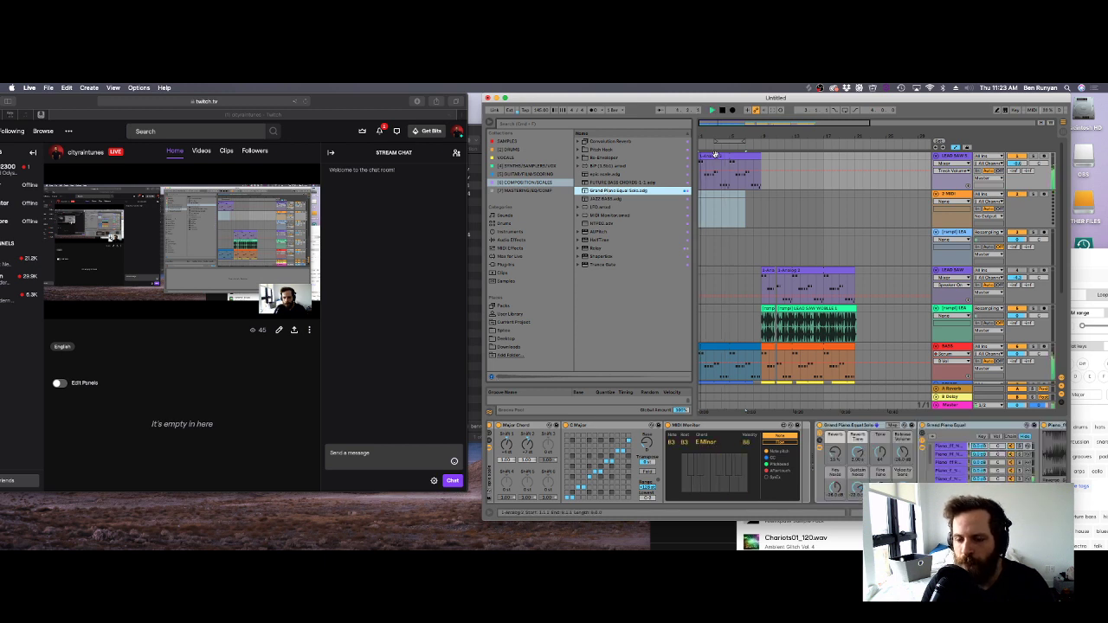
pyautogui.press('space')
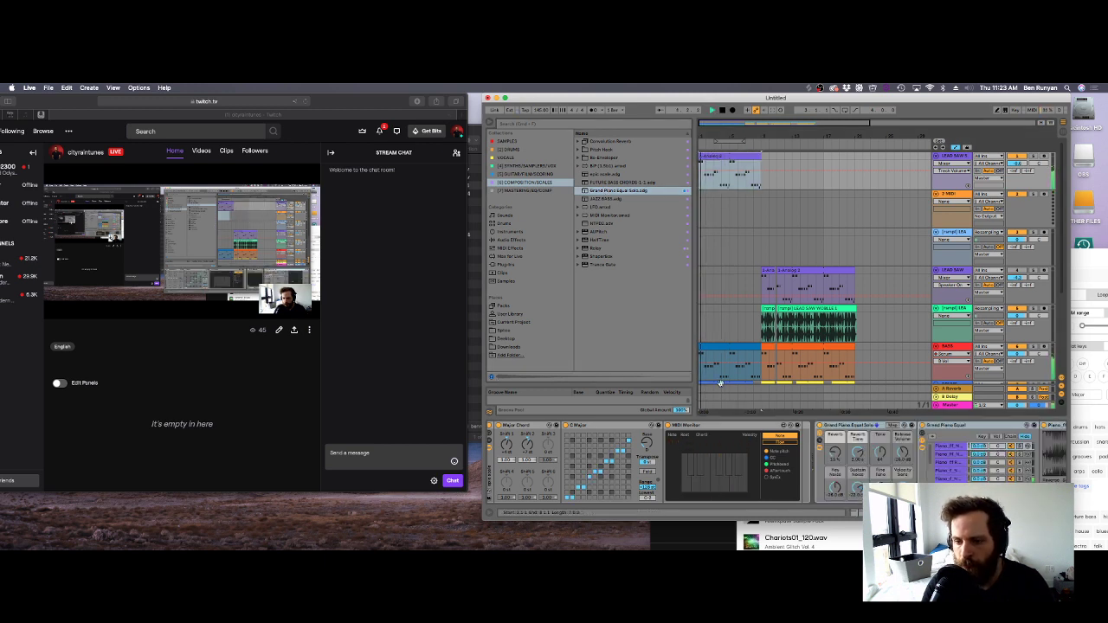
# Deactivate the opening BASS clip and restart playback without it.
pyautogui.click(743, 347)
pyautogui.press('space')
pyautogui.press('0')
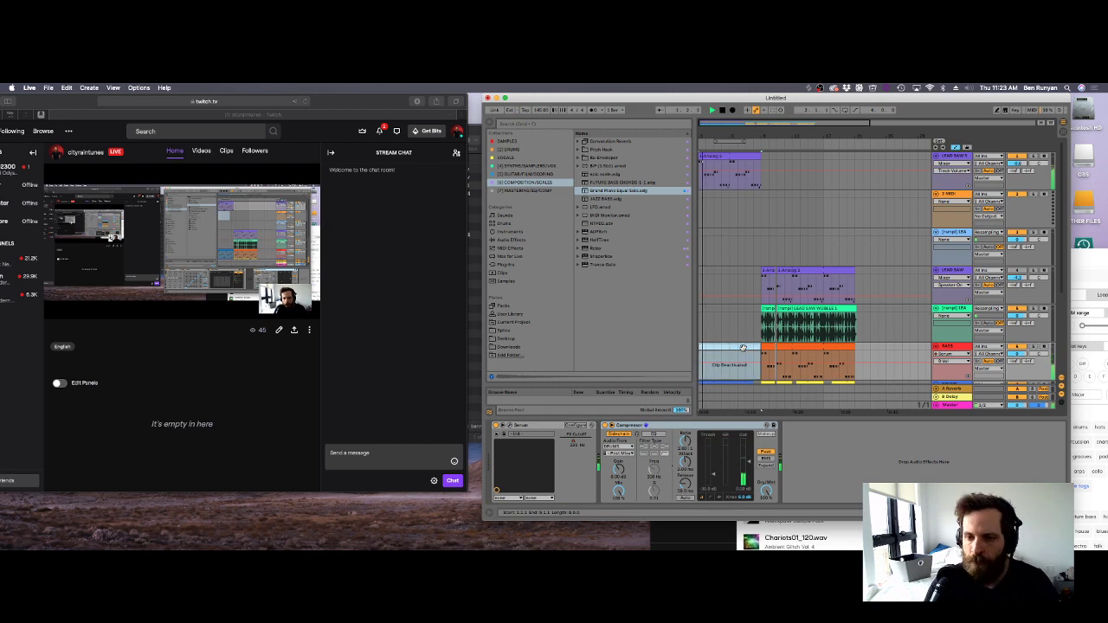
# Apply Legato to the notes of the opening LEAD SAW clip, play it back, and show the track's devices.
pyautogui.doubleClick(738, 184)
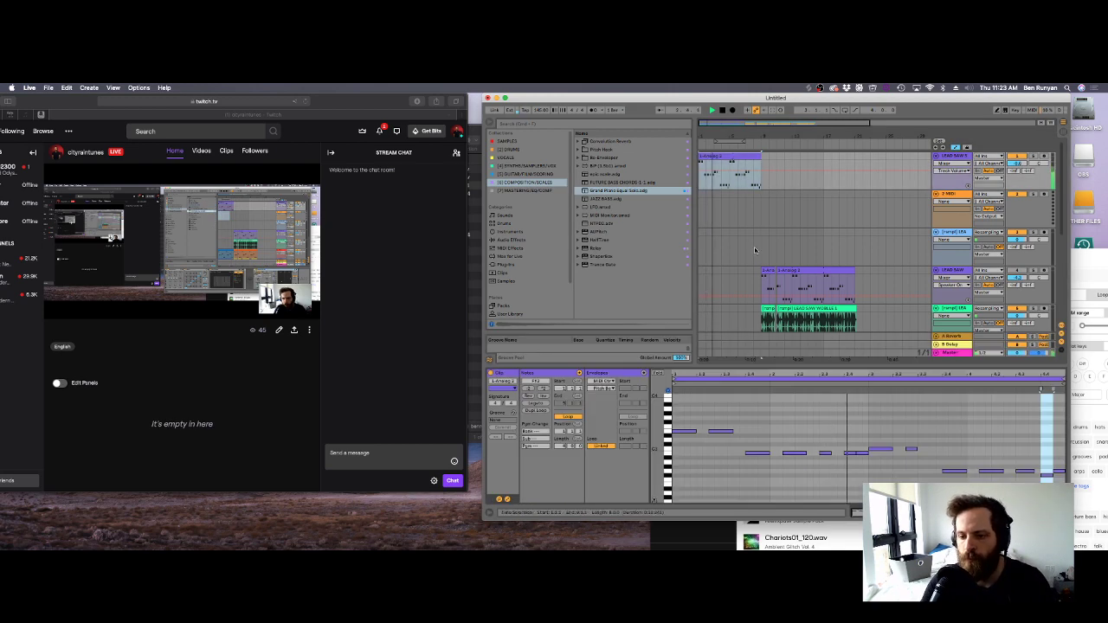
pyautogui.press('space')
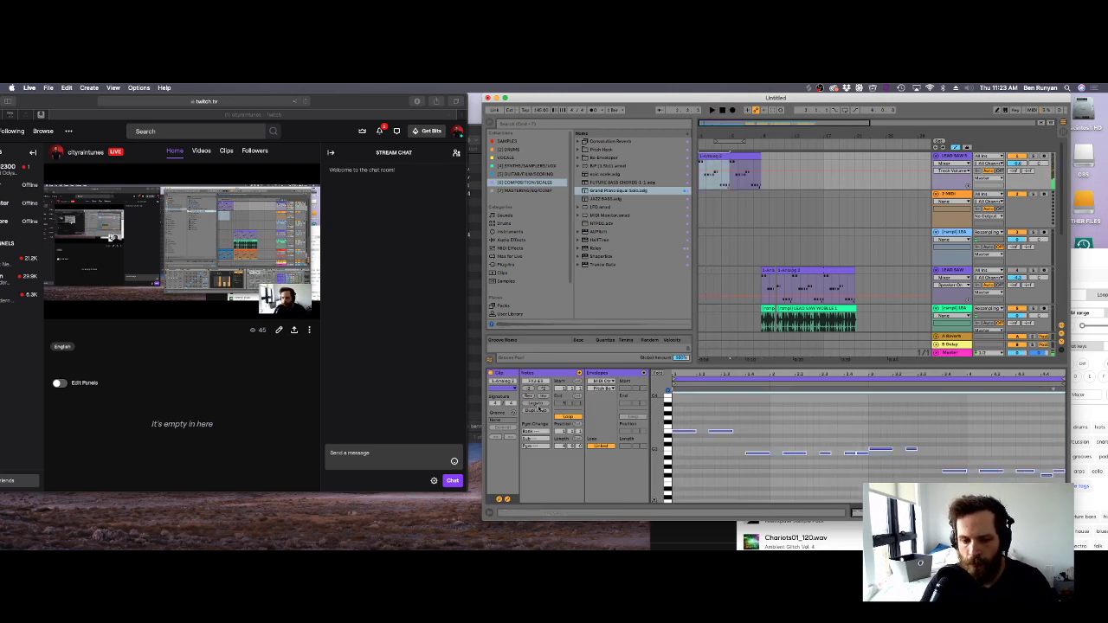
pyautogui.doubleClick(957, 157)
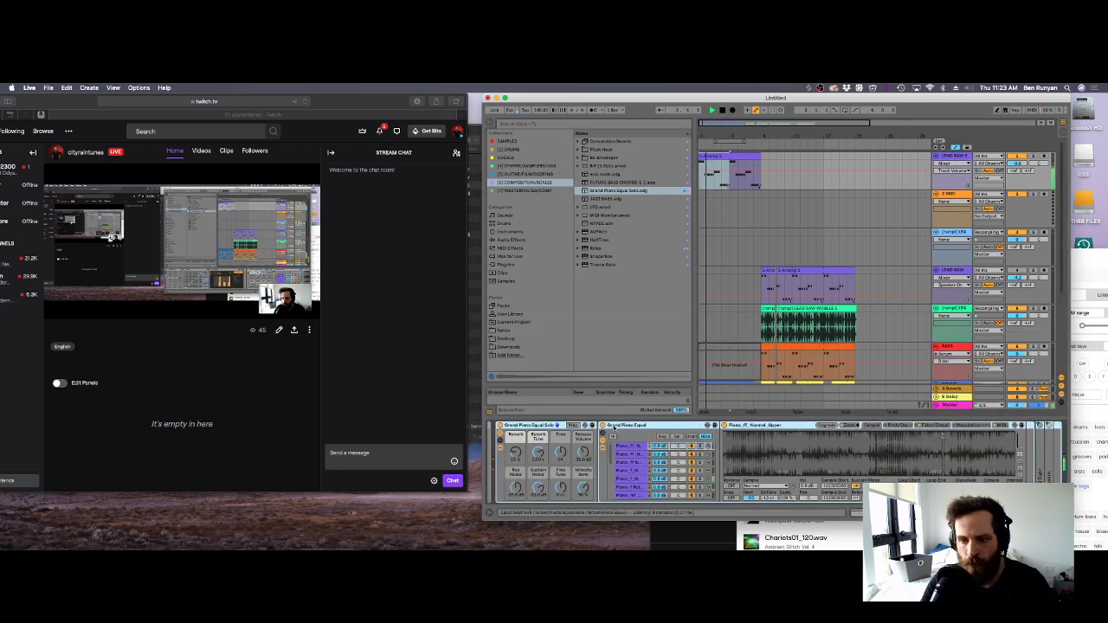
pyautogui.press('space')
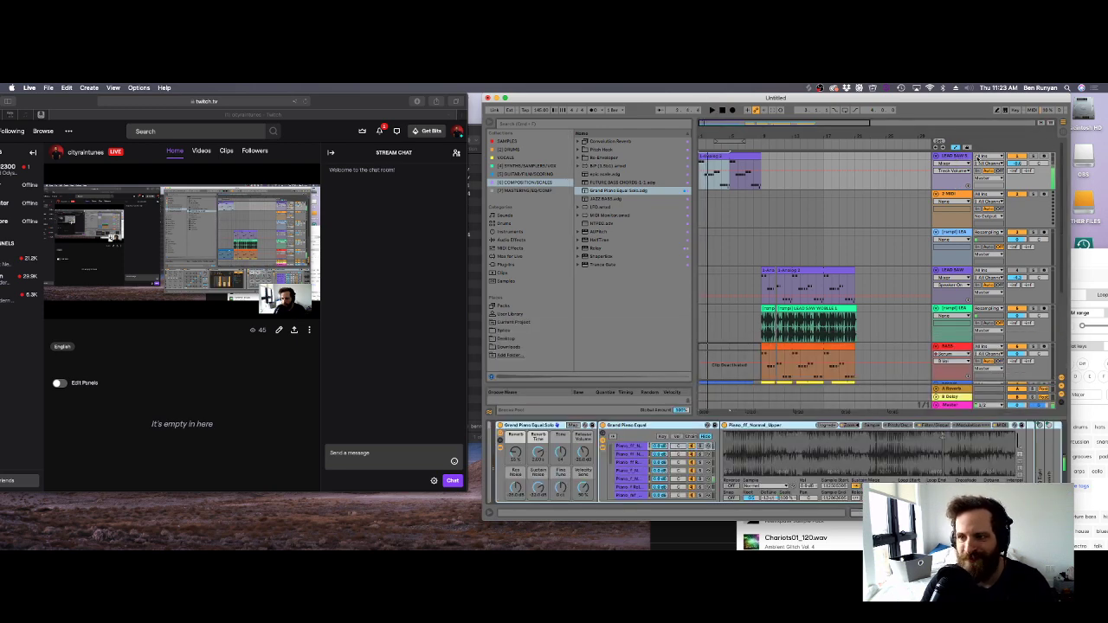
# Replace the piano on the first LEAD SAW track with Serum and load the ARP Future Arp 1 preset.
pyautogui.click(522, 174)
pyautogui.doubleClick(606, 222)
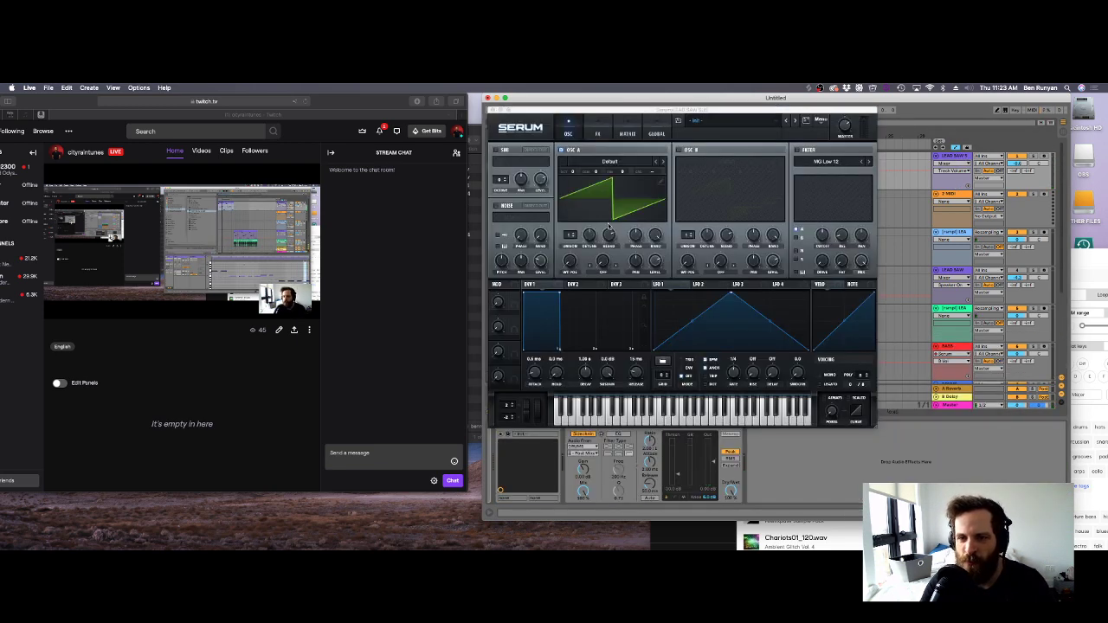
pyautogui.click(700, 122)
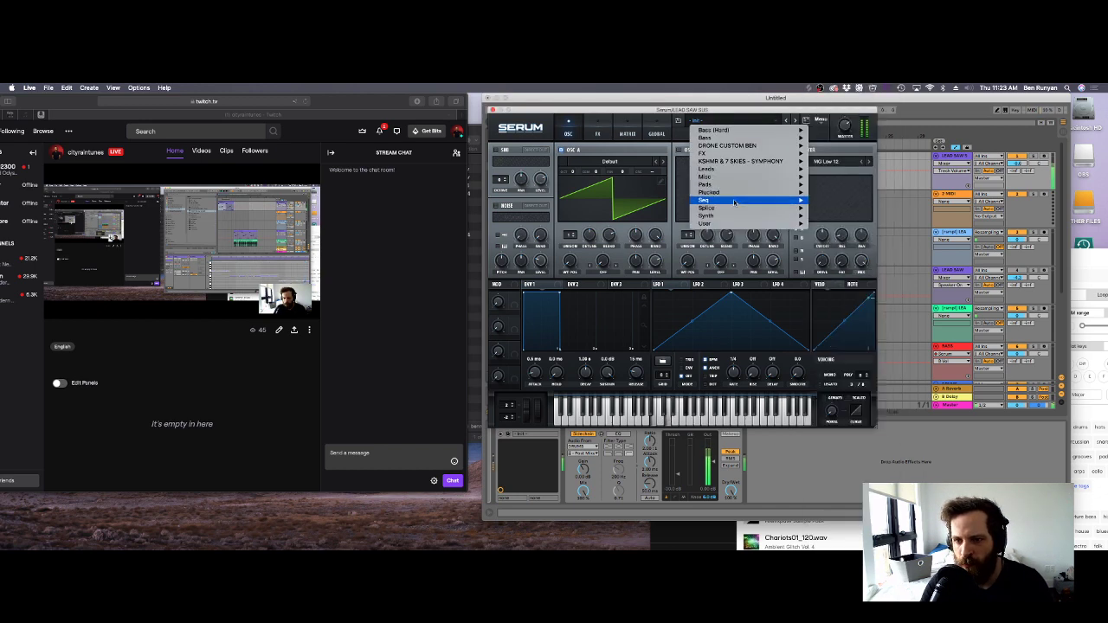
pyautogui.moveTo(763, 209)
pyautogui.click(837, 148)
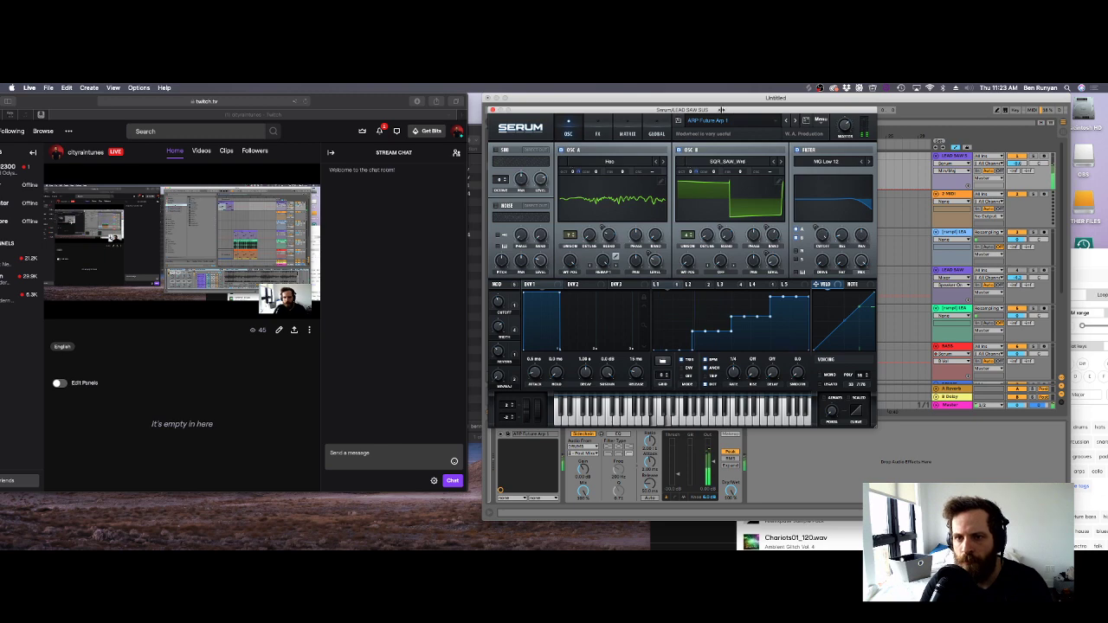
# Advance through Serum's presets from ARP Future Arp 2 to ATM Aqua, auditioning them with the opening chords.
pyautogui.moveTo(720, 110); pyautogui.dragTo(833, 147)
pyautogui.click(786, 153)
pyautogui.press('space')
pyautogui.press('space')
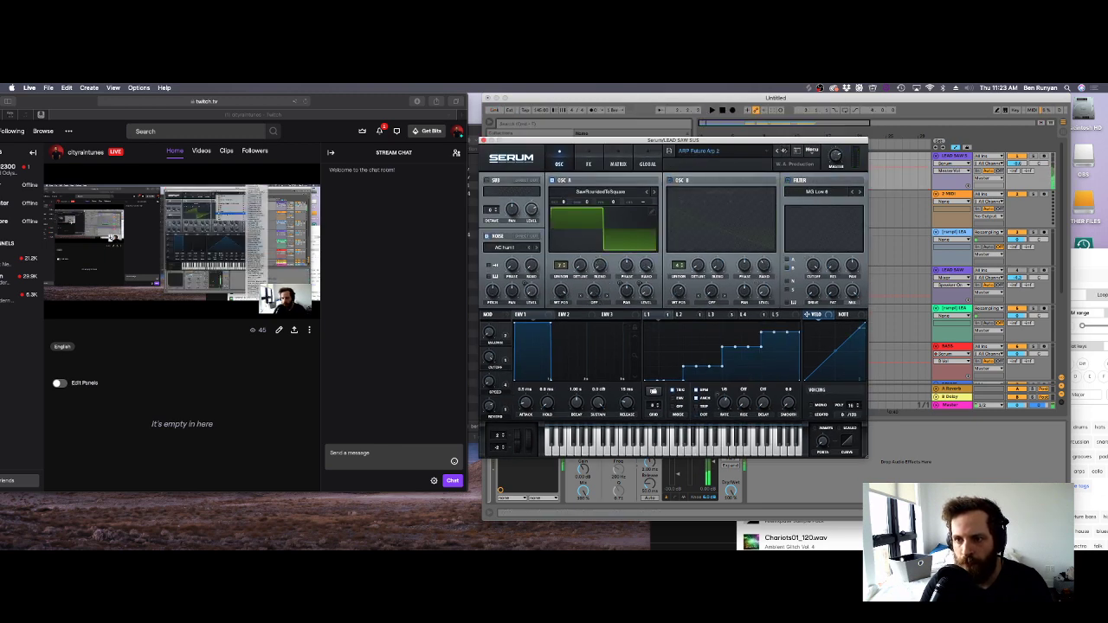
pyautogui.click(784, 151)
pyautogui.press('space')
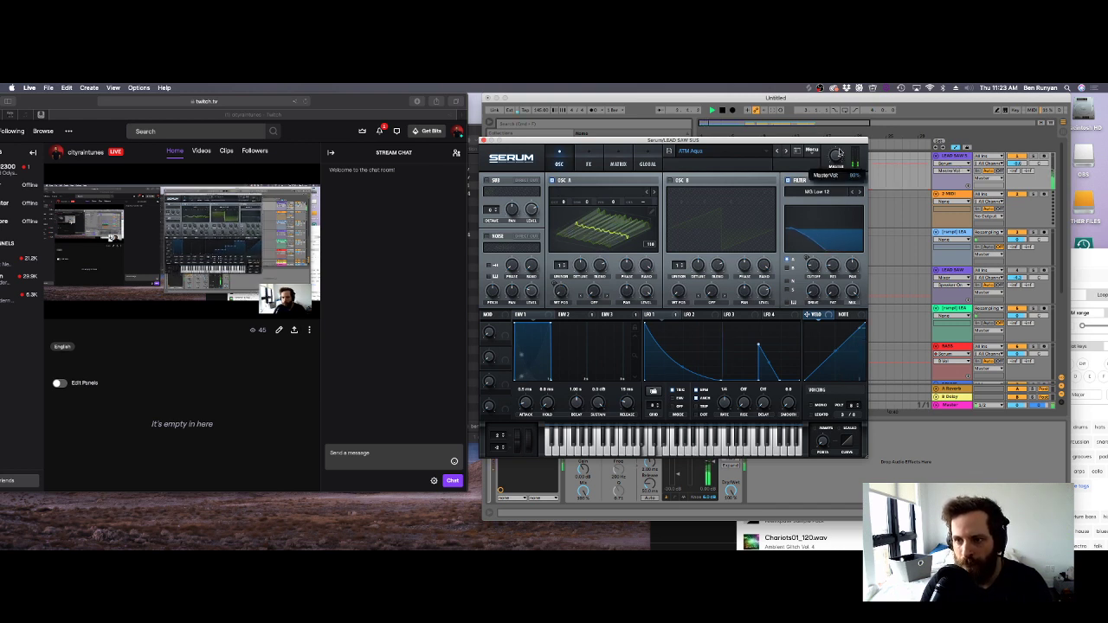
# Raise the compressor gain slightly in the ATM Aqua preset's effects and close the Serum window.
pyautogui.click(588, 164)
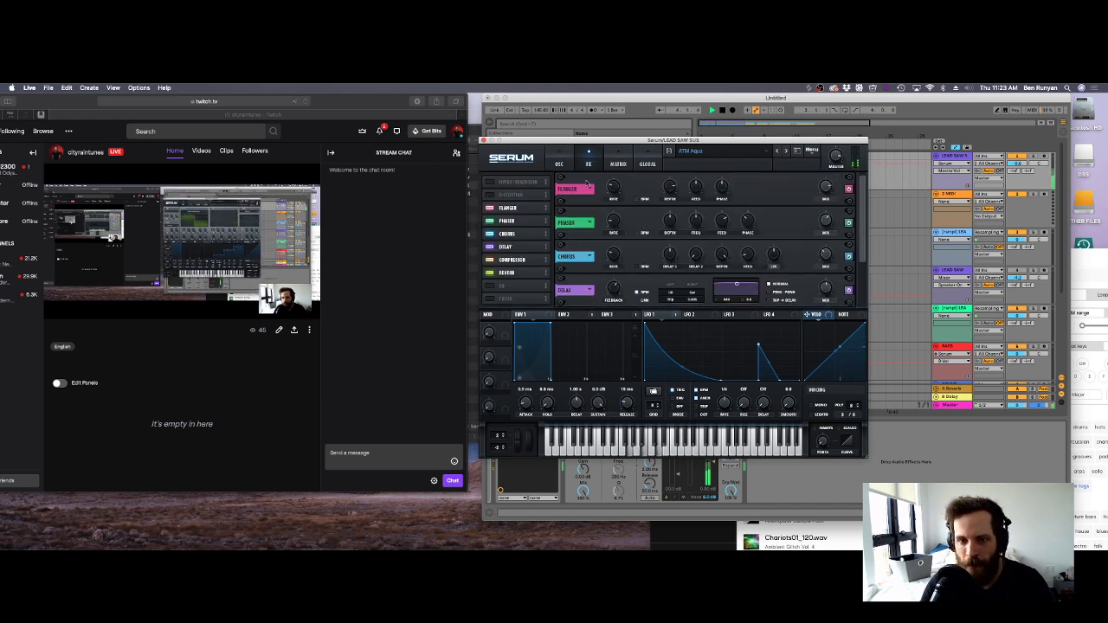
pyautogui.scroll(-3, 638, 294)
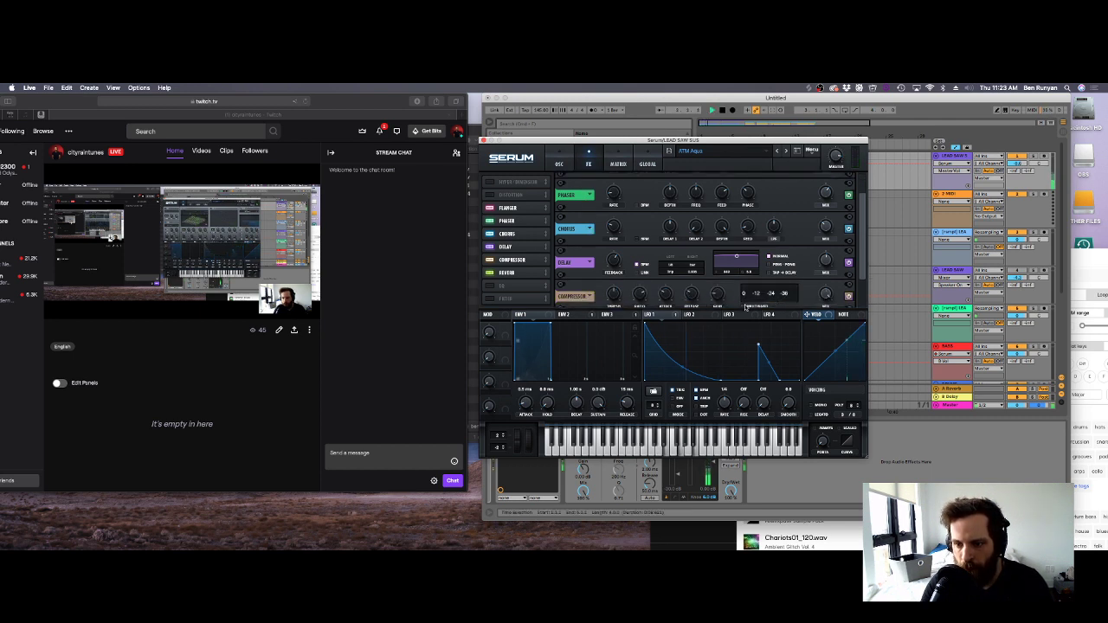
pyautogui.moveTo(718, 295); pyautogui.dragTo(717, 286)
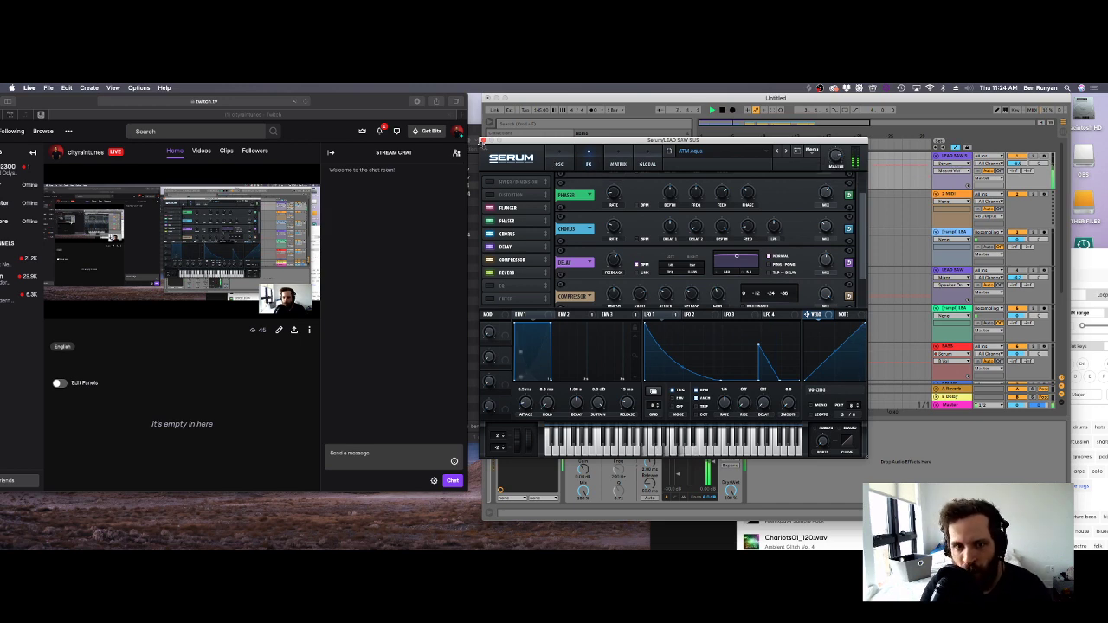
pyautogui.click(482, 141)
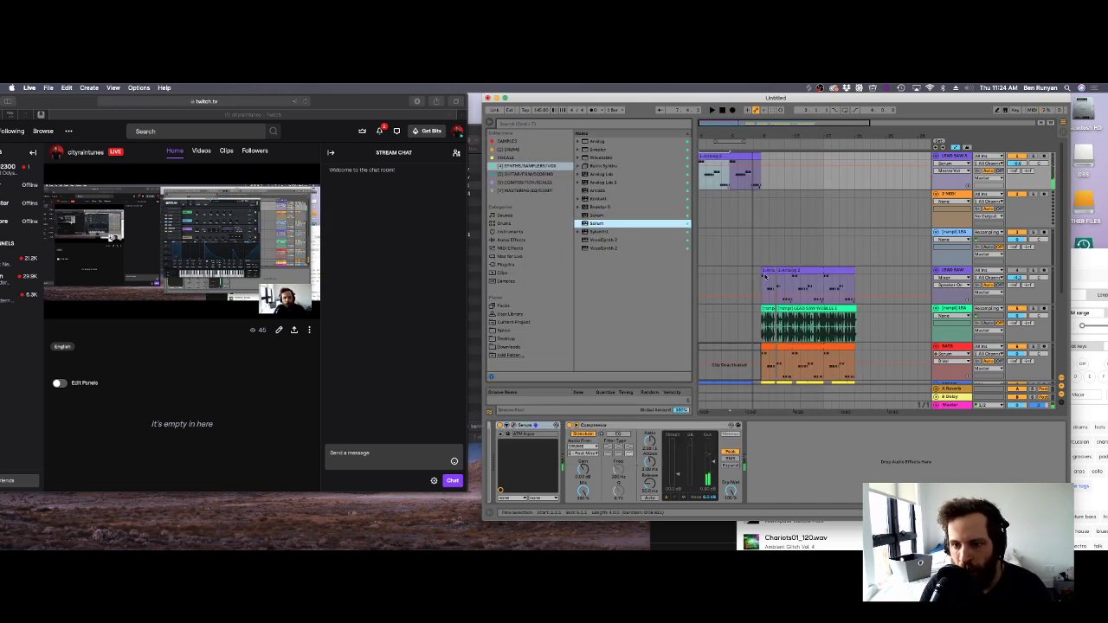
# Split the deactivated clip at the start of the BASS track at the end of its fourth bar.
pyautogui.scroll(-5, 764, 313)
pyautogui.press('space')
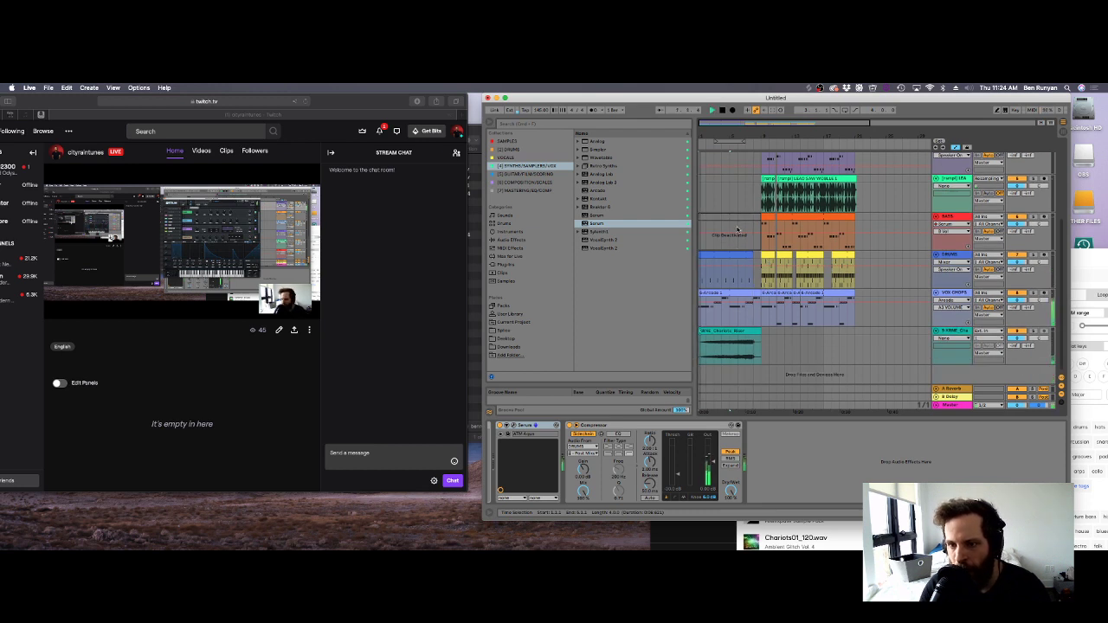
pyautogui.click(725, 245)
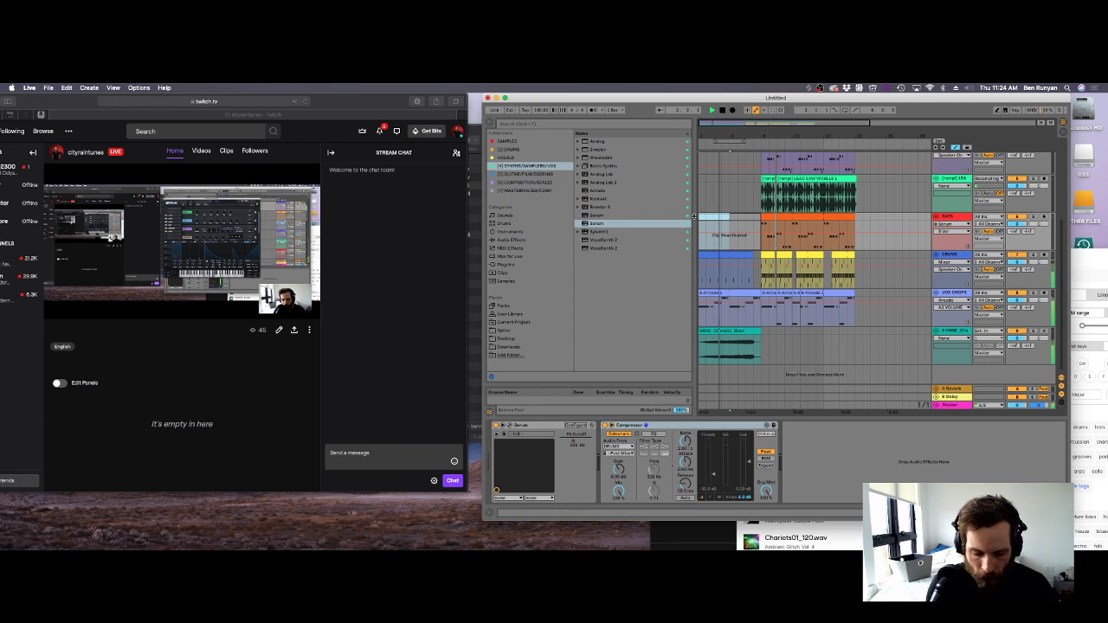
pyautogui.press('super+e')
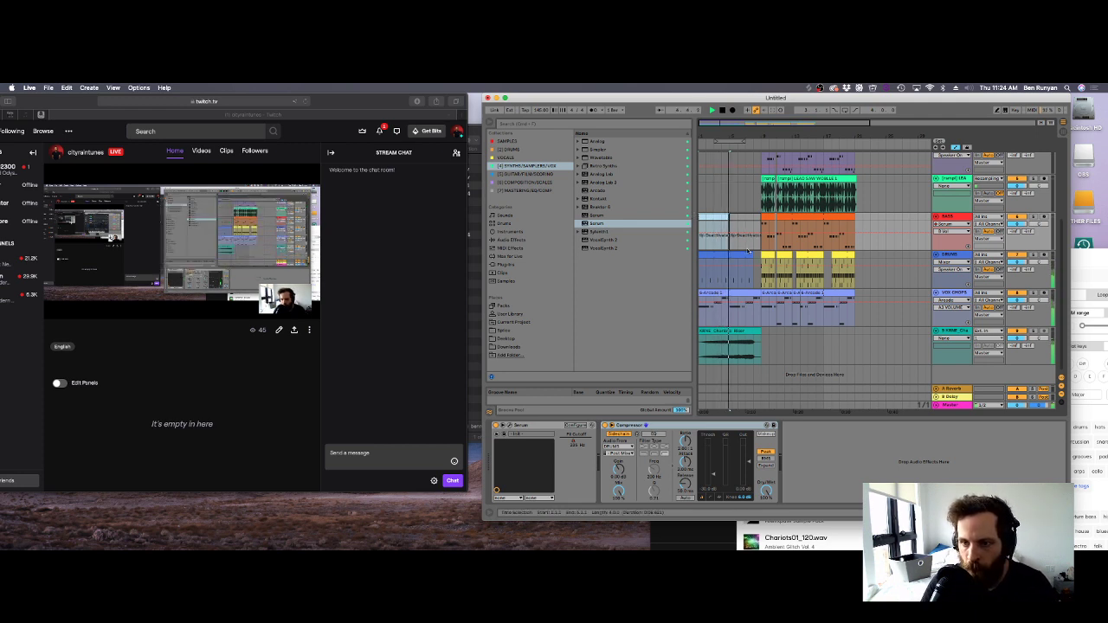
# Separate the last two bars of the deactivated BASS clip before the drop and reactivate that section.
pyautogui.click(756, 245)
pyautogui.moveTo(755, 246); pyautogui.dragTo(761, 220)
pyautogui.press('space')
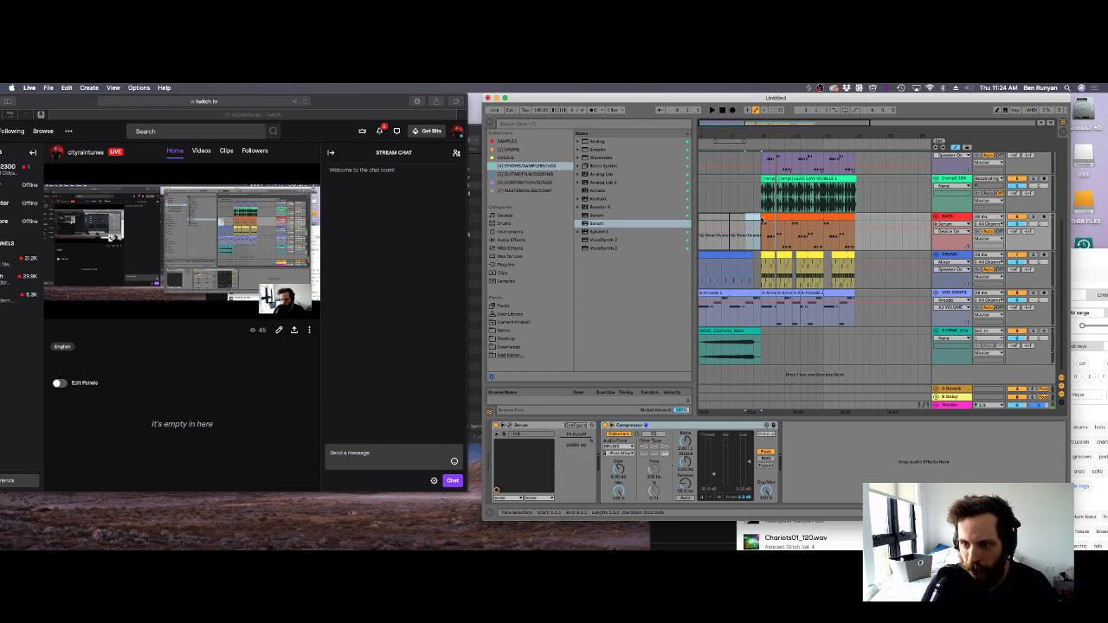
pyautogui.press('space')
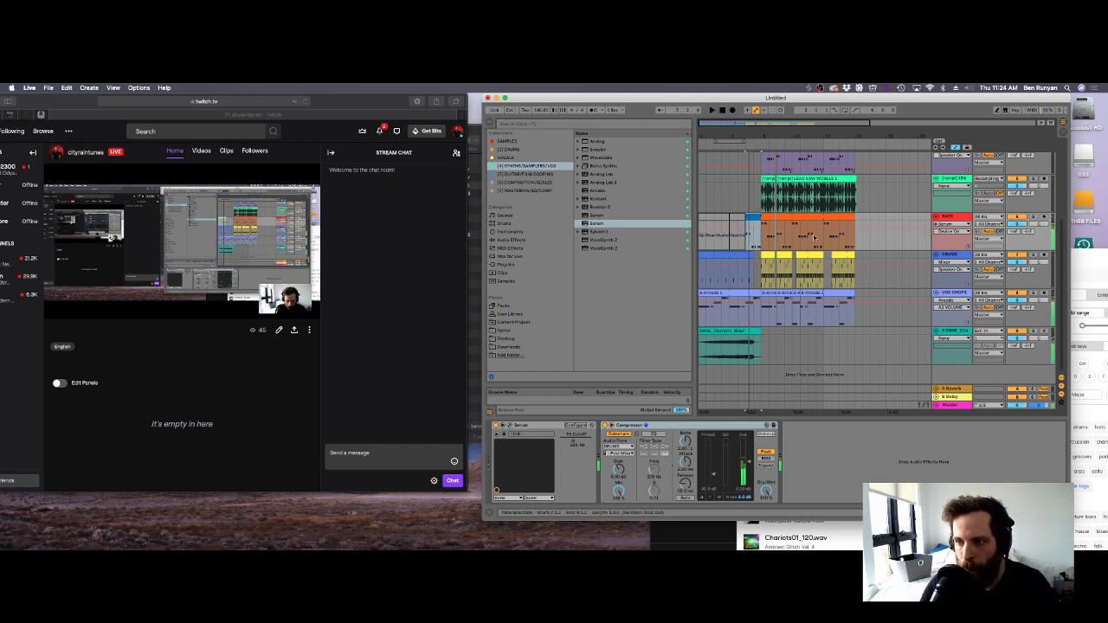
pyautogui.press('space')
# Delete the filter cutoff automation of Serum on the BASS track and play the section.
pyautogui.rightClick(576, 438)
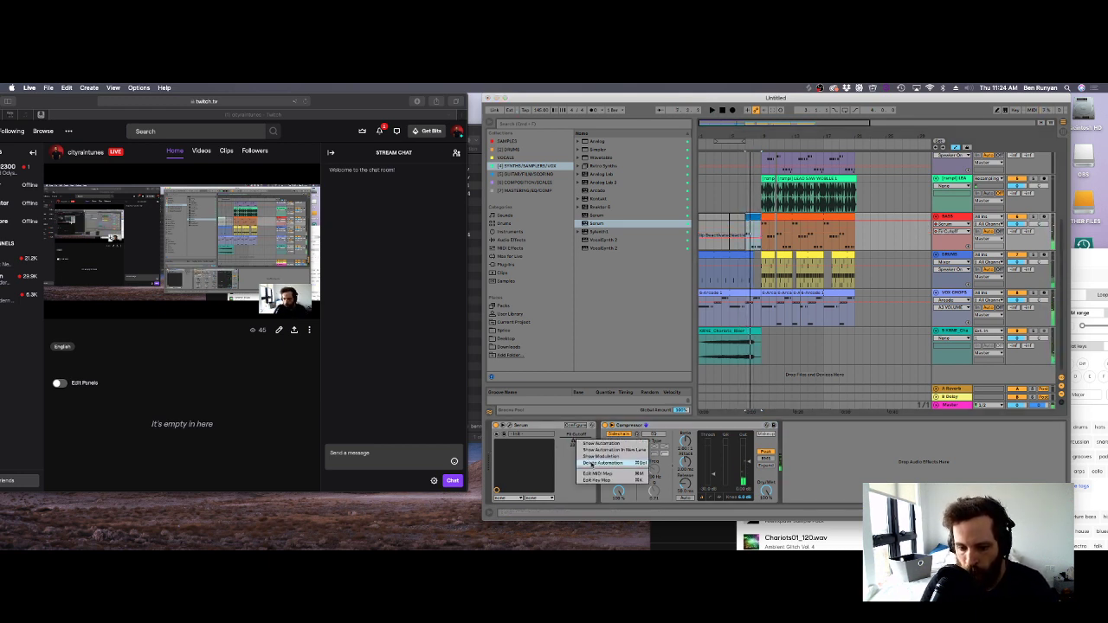
pyautogui.click(579, 444)
pyautogui.press('space')
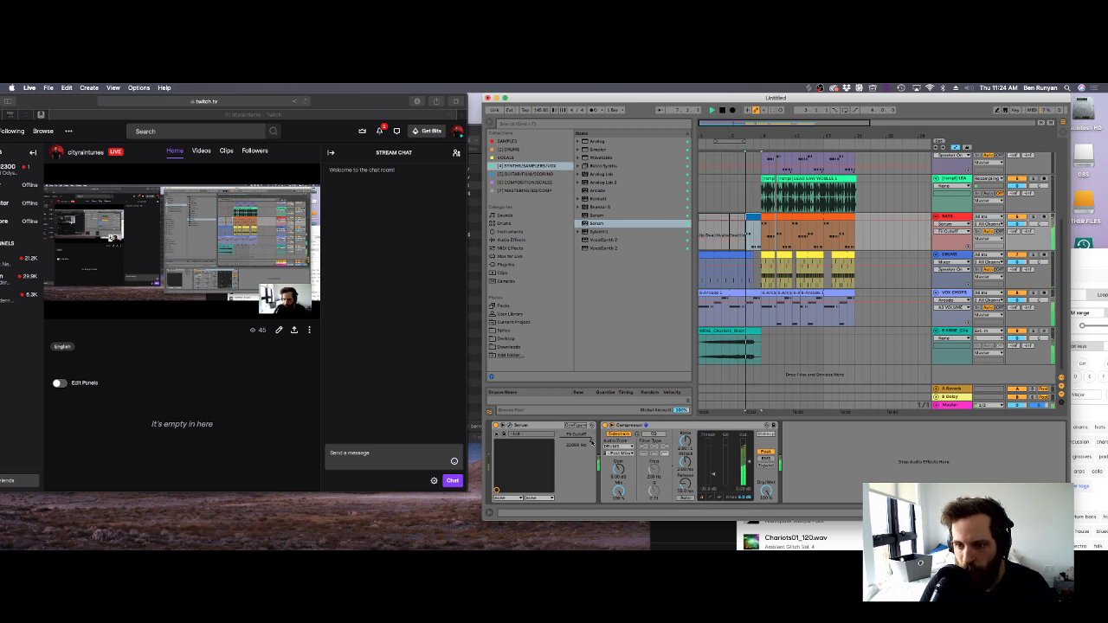
# Transpose the four low notes at the end of the reactivated BASS clip up one octave.
pyautogui.doubleClick(748, 217)
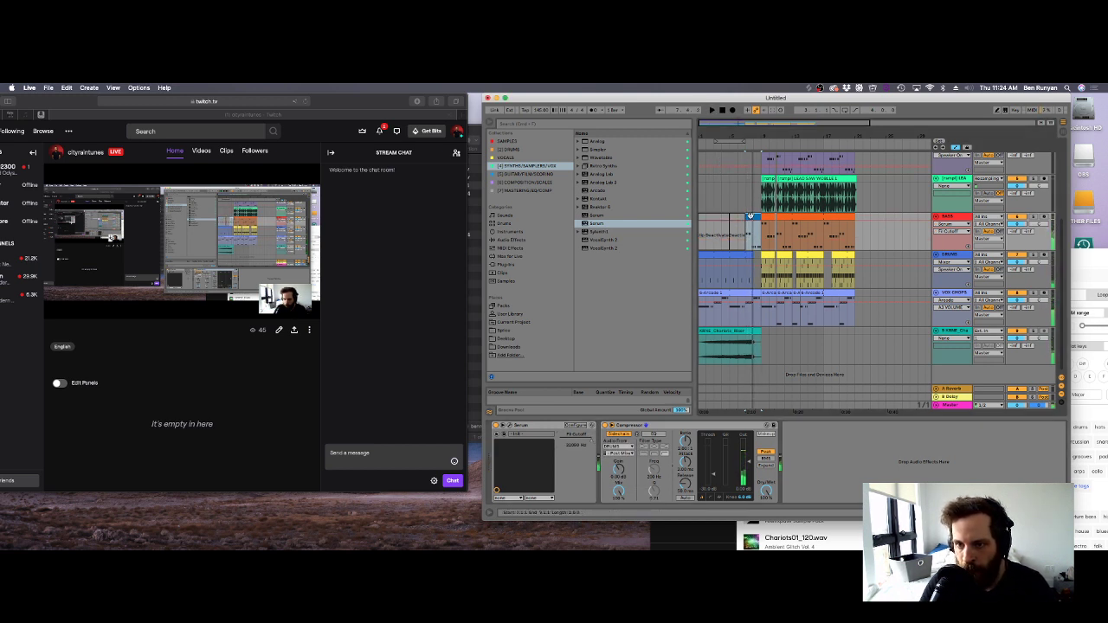
pyautogui.moveTo(835, 465); pyautogui.dragTo(1045, 426)
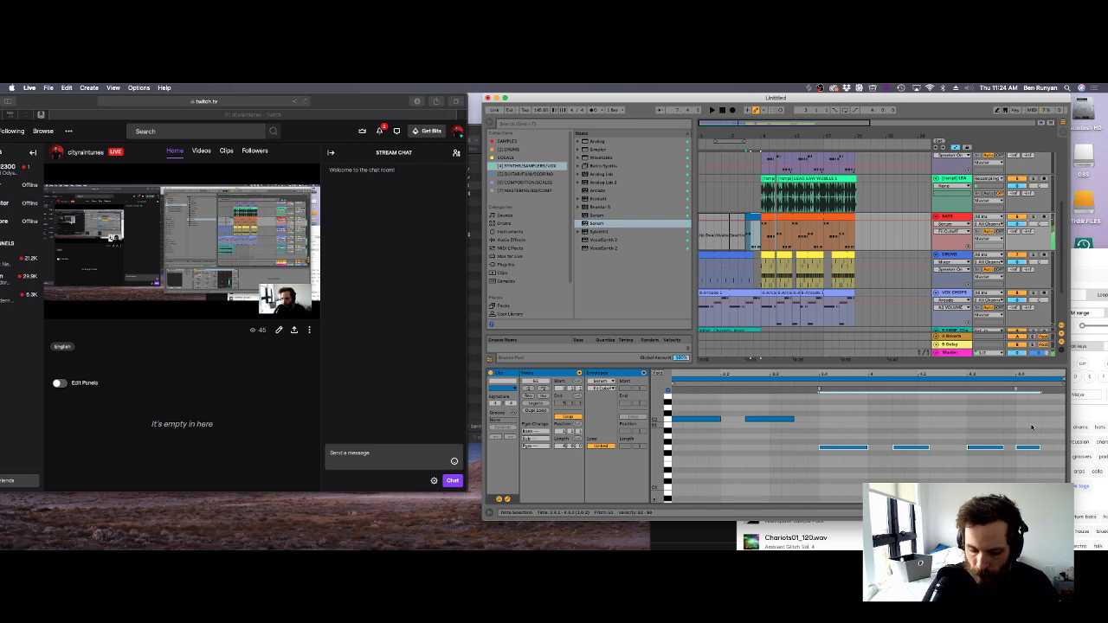
pyautogui.hotkey('shift', 'Up')
# Hide the automation lanes and extend the loop range to 20 bars, covering the whole arrangement.
pyautogui.click(748, 163)
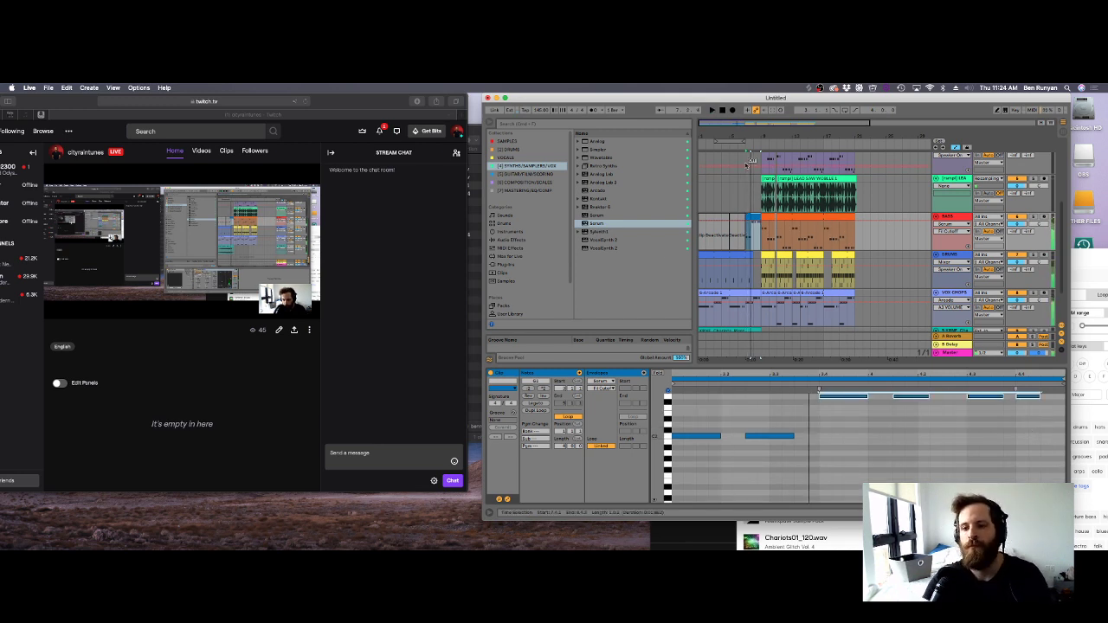
pyautogui.press('a')
pyautogui.press('space')
pyautogui.moveTo(715, 142); pyautogui.dragTo(855, 142)
pyautogui.scroll(-5, 841, 186)
pyautogui.press('space')
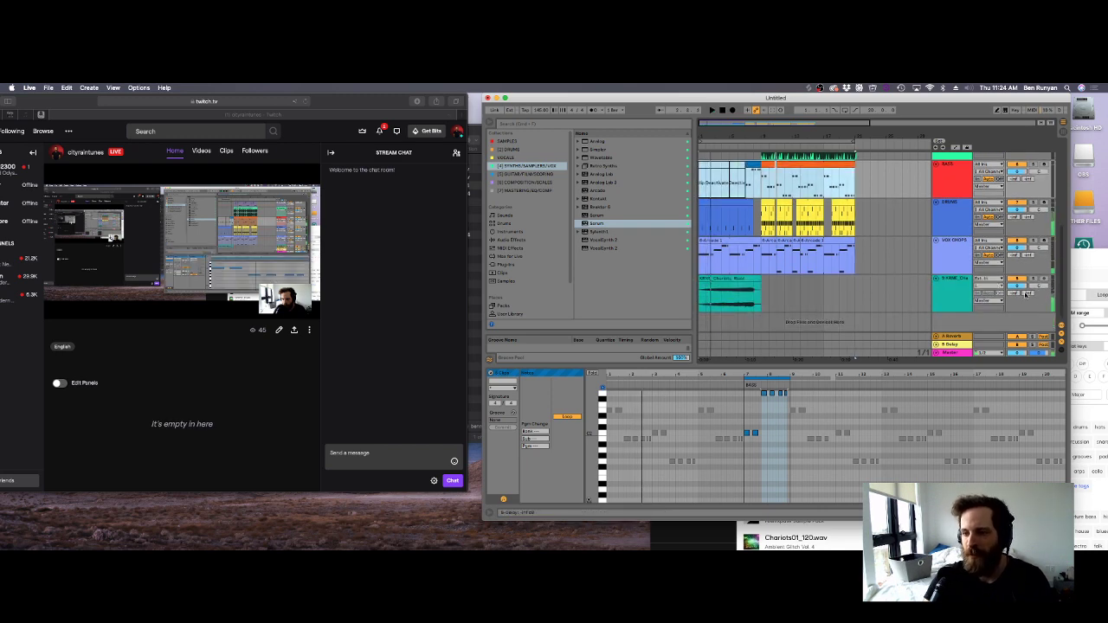
# Insert a new audio track below the KRNE Chariots riser track.
pyautogui.click(974, 286)
pyautogui.rightClick(951, 281)
pyautogui.click(977, 342)
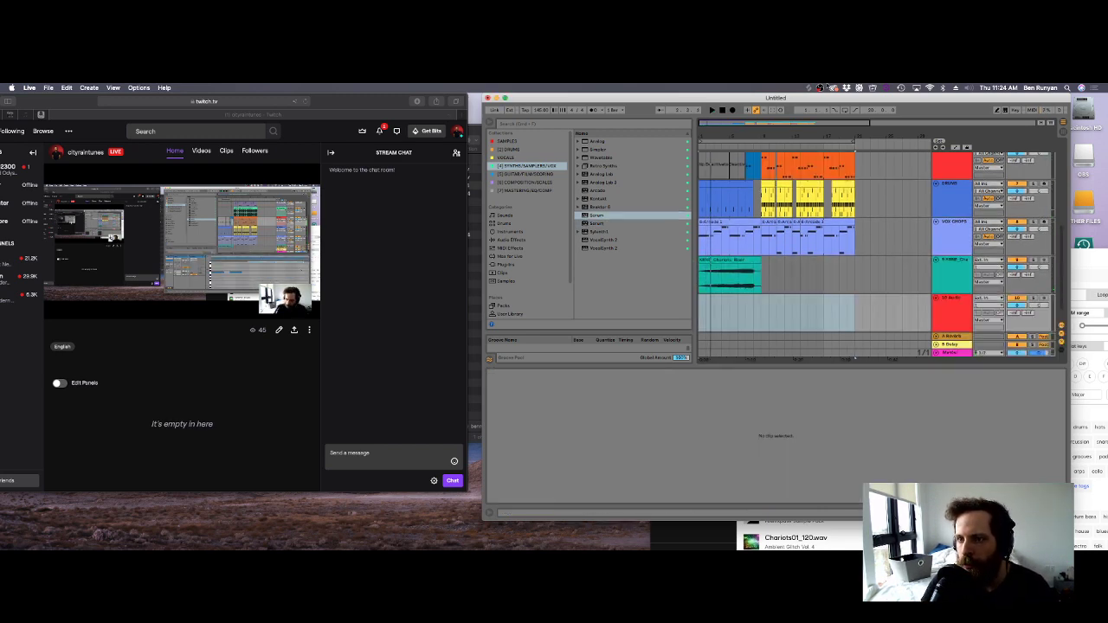
# Switch to Splice and search the sample library for "exhaust".
pyautogui.press('super+Tab')
pyautogui.click(811, 258)
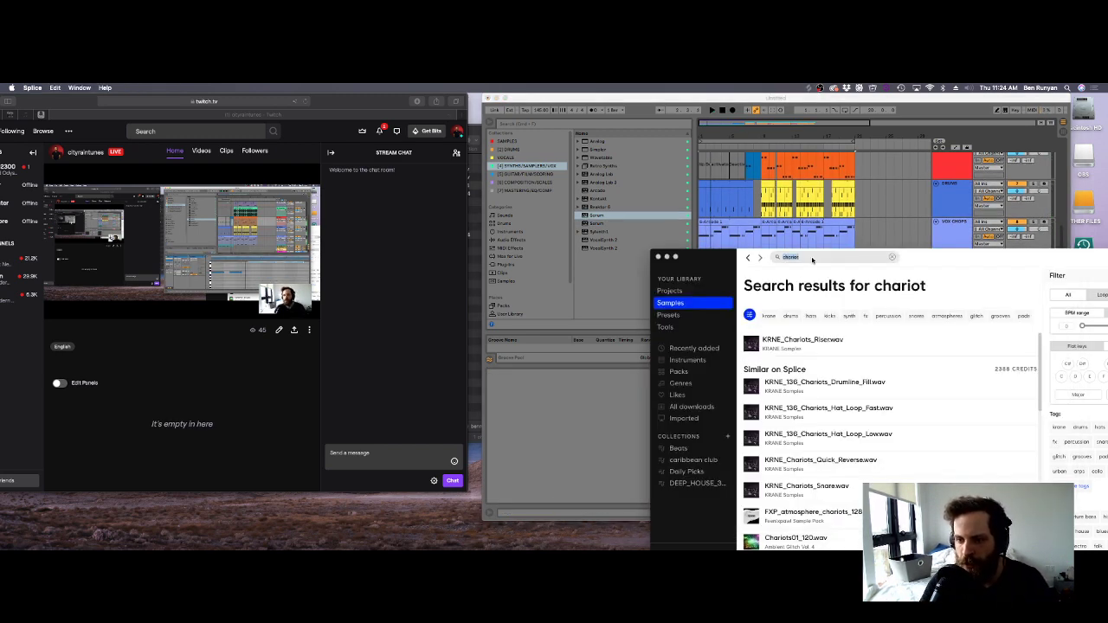
pyautogui.write('exhaust')
pyautogui.press('Return')
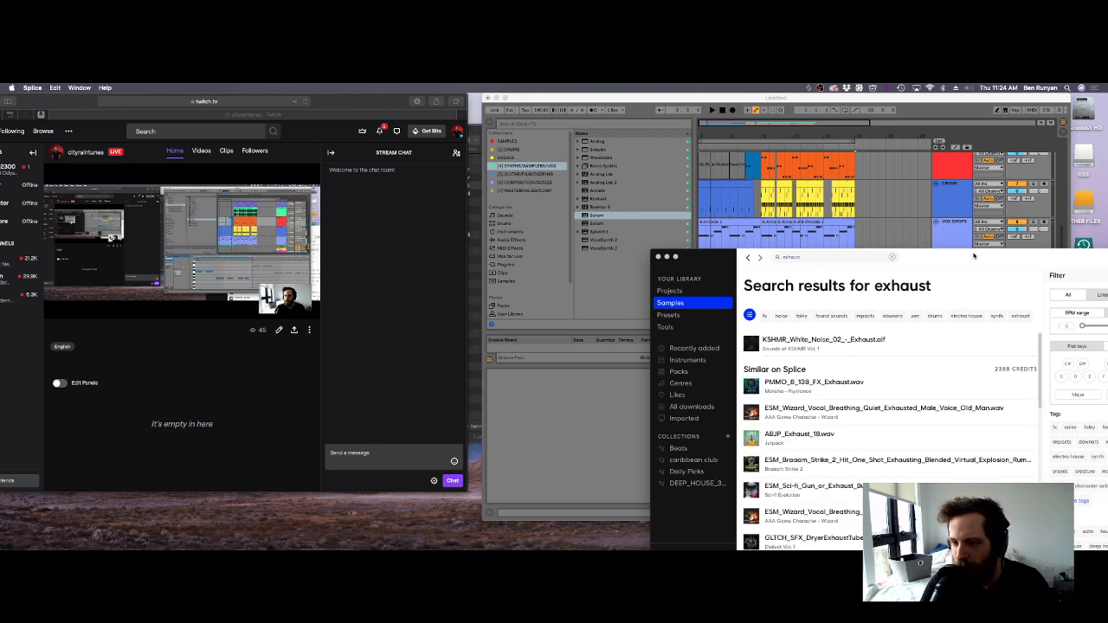
# Place the KSHMR_White_Noise_02_-_Exhaust.aif sample on the new audio track at the start of the drop, bar 9.
pyautogui.moveTo(830, 299); pyautogui.dragTo(850, 393)
pyautogui.moveTo(827, 441); pyautogui.dragTo(776, 313)
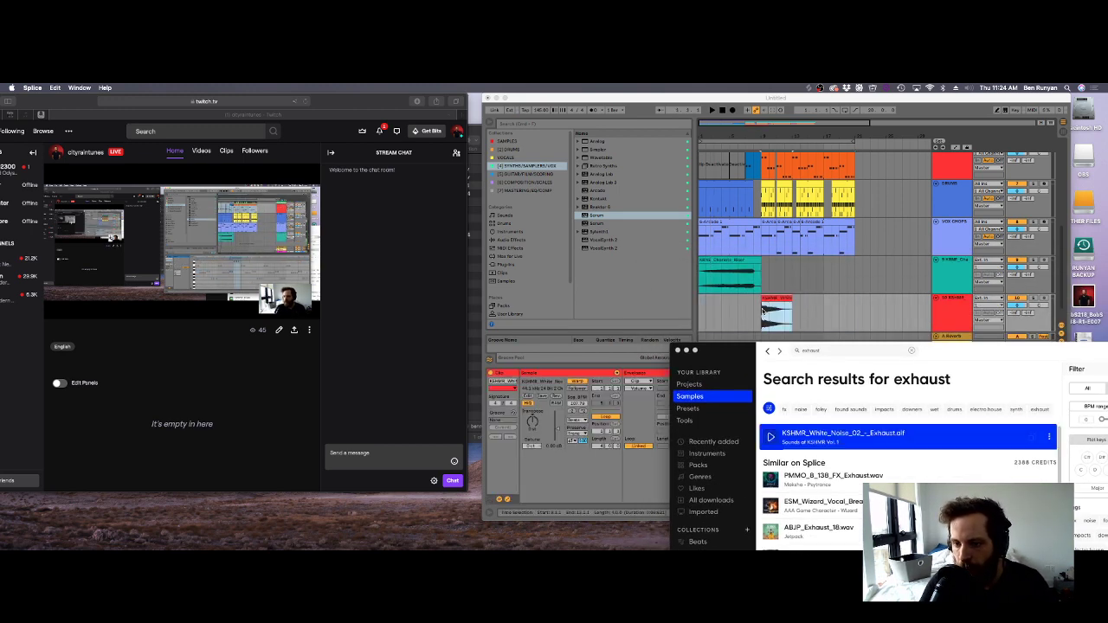
pyautogui.click(776, 313)
# Adjust the volume of the white noise track in the Session View mixer, then return to the arrangement.
pyautogui.press('Tab')
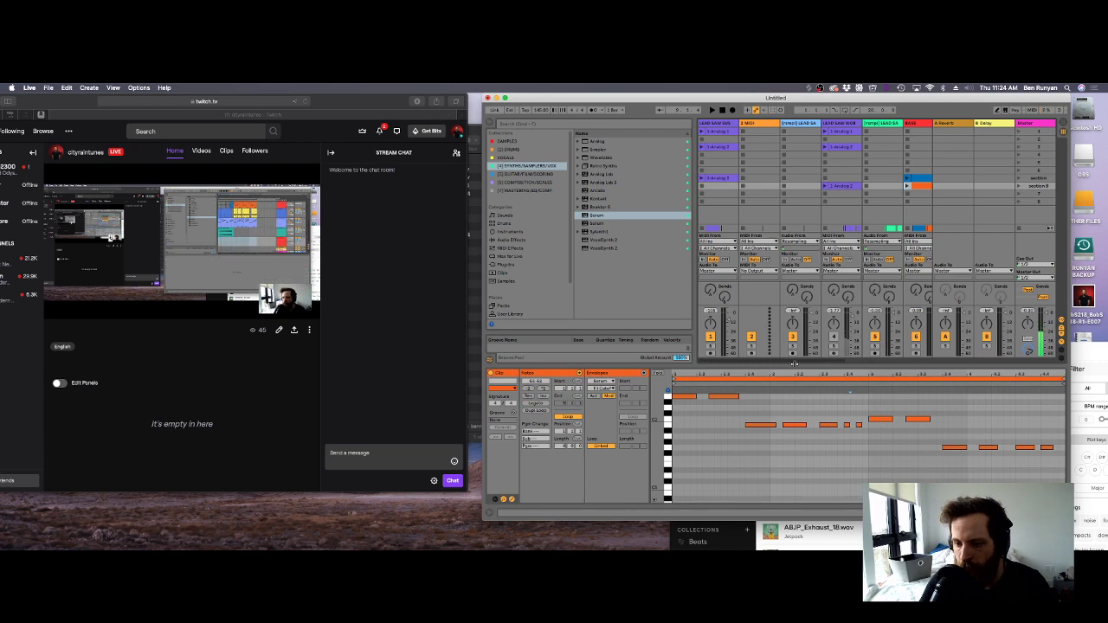
pyautogui.press('super+alt+i')
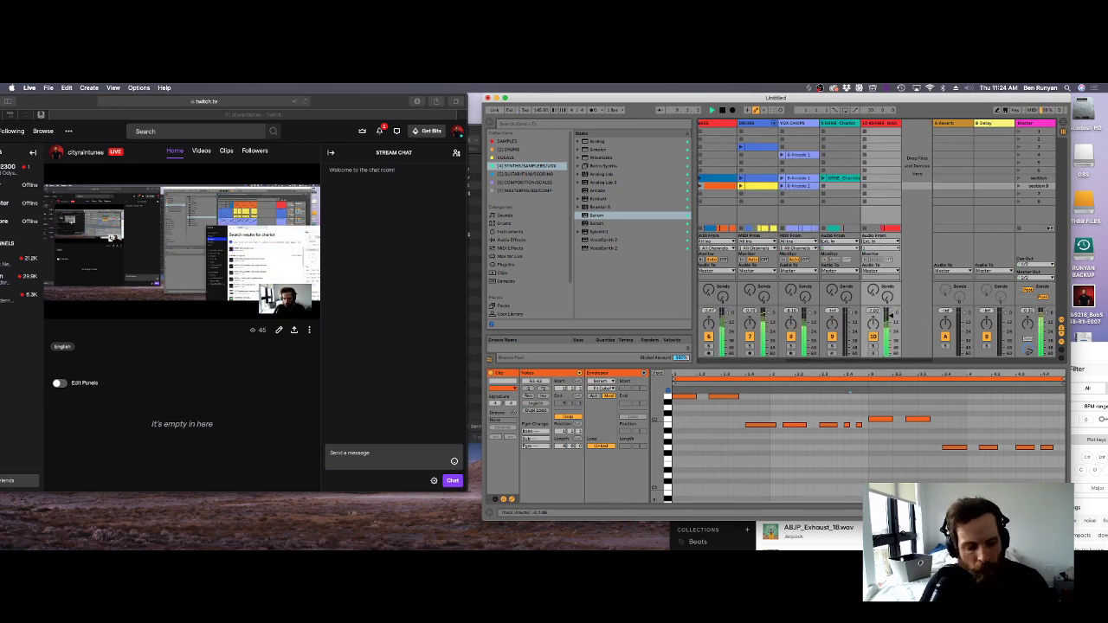
pyautogui.press('Tab')
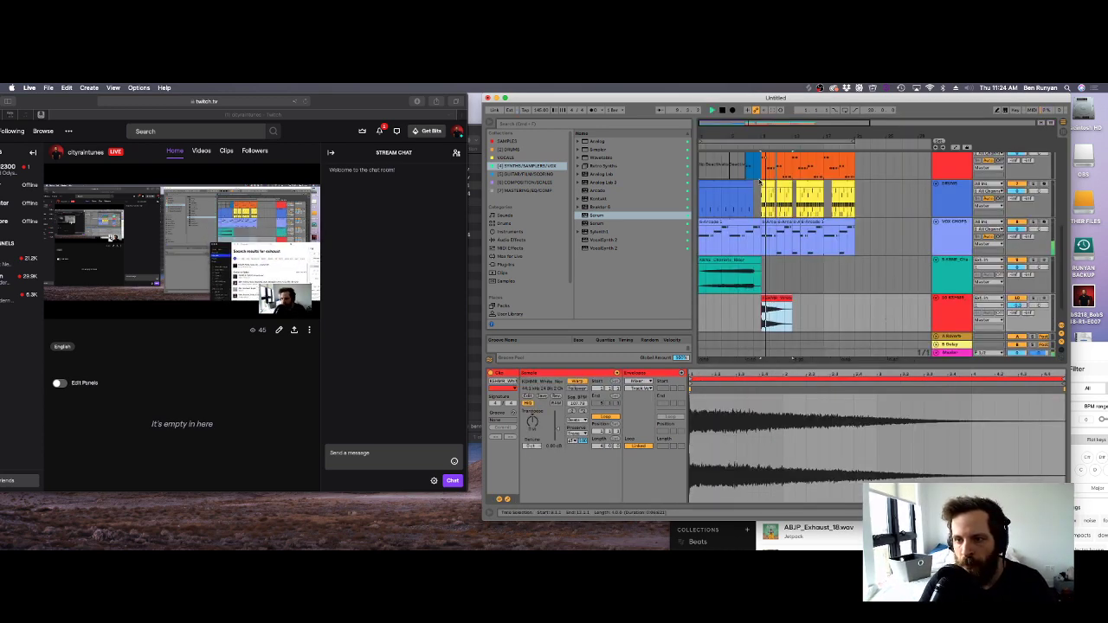
# Clear the first bar of the drums at the drop and add a Drum Buss to the DRUMS track.
pyautogui.moveTo(763, 182); pyautogui.dragTo(766, 181)
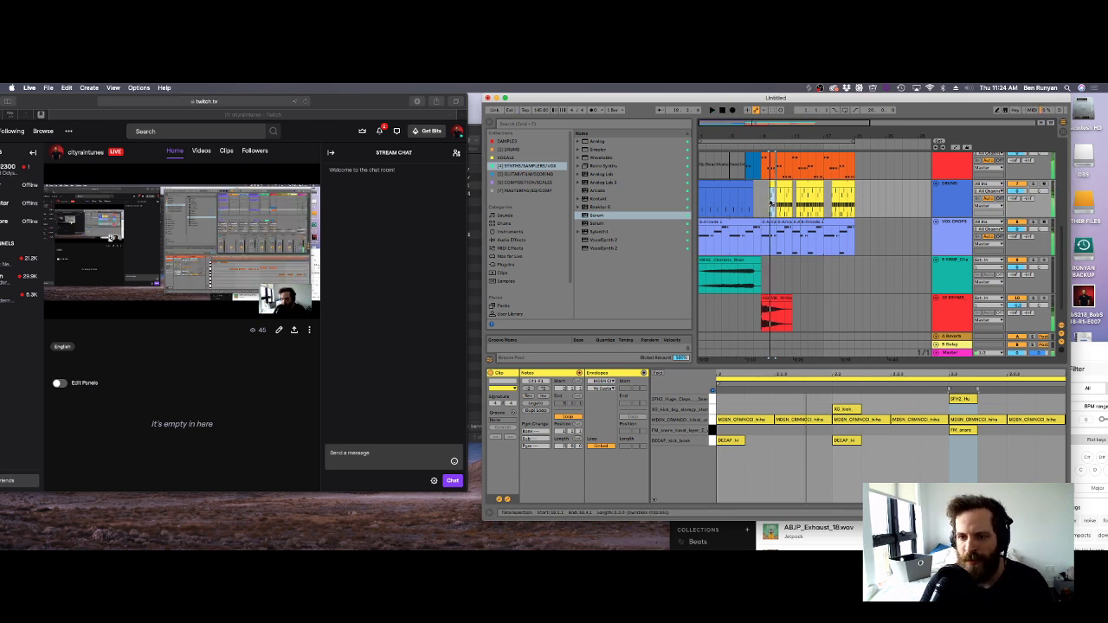
pyautogui.press('space')
pyautogui.click(509, 149)
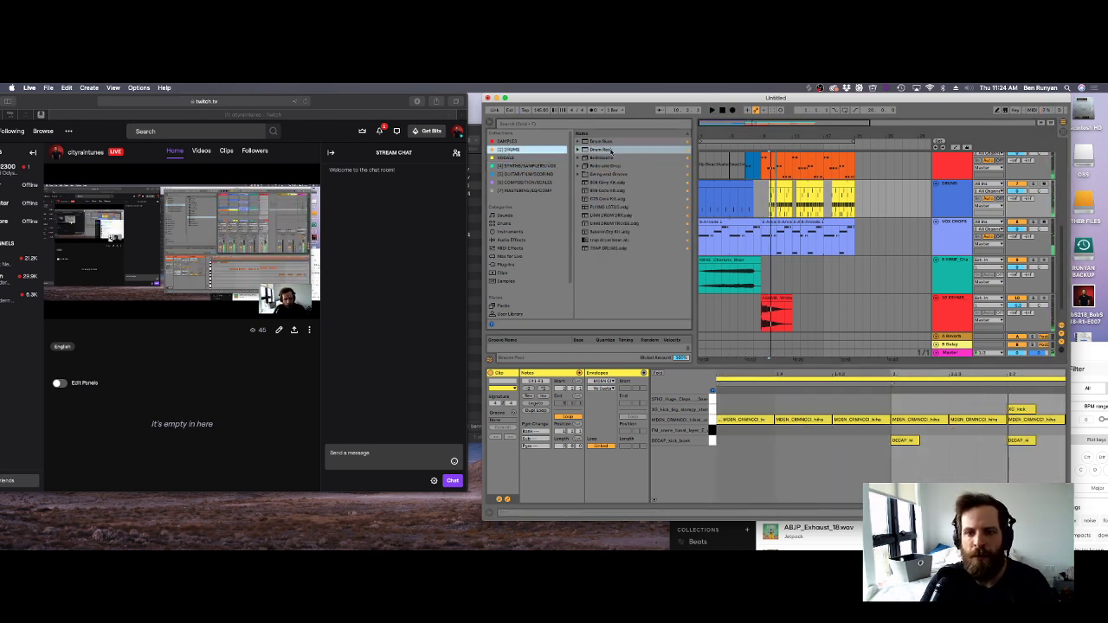
pyautogui.doubleClick(609, 142)
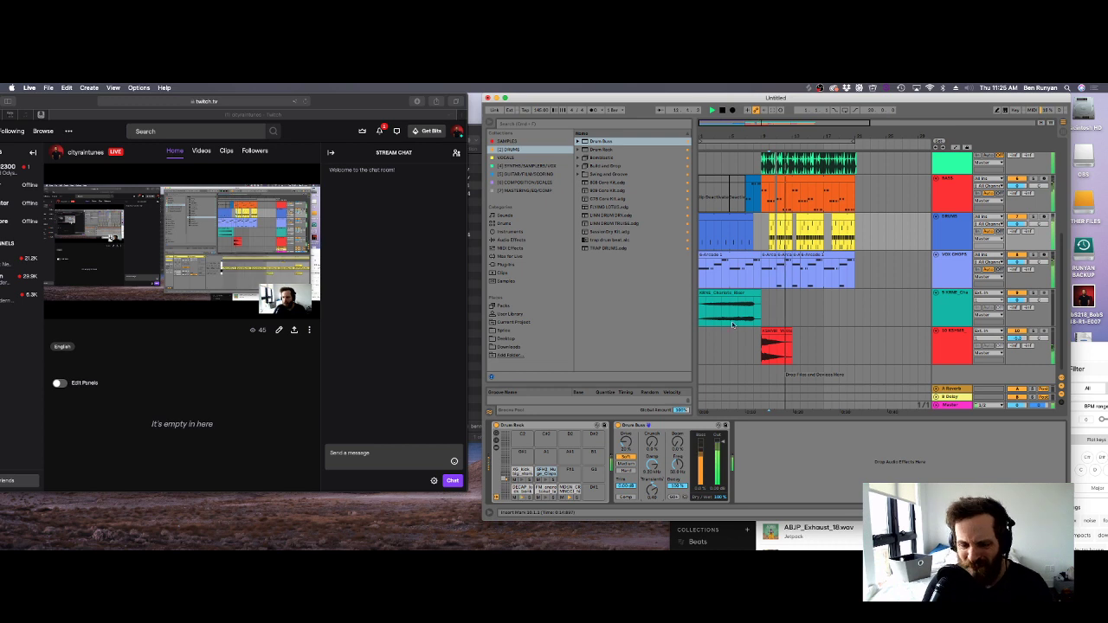
# Play the intro and shift the KRNE Chariots riser clip one bar later.
pyautogui.click(720, 266)
pyautogui.press('space')
pyautogui.press('space')
pyautogui.click(720, 255)
pyautogui.press('space')
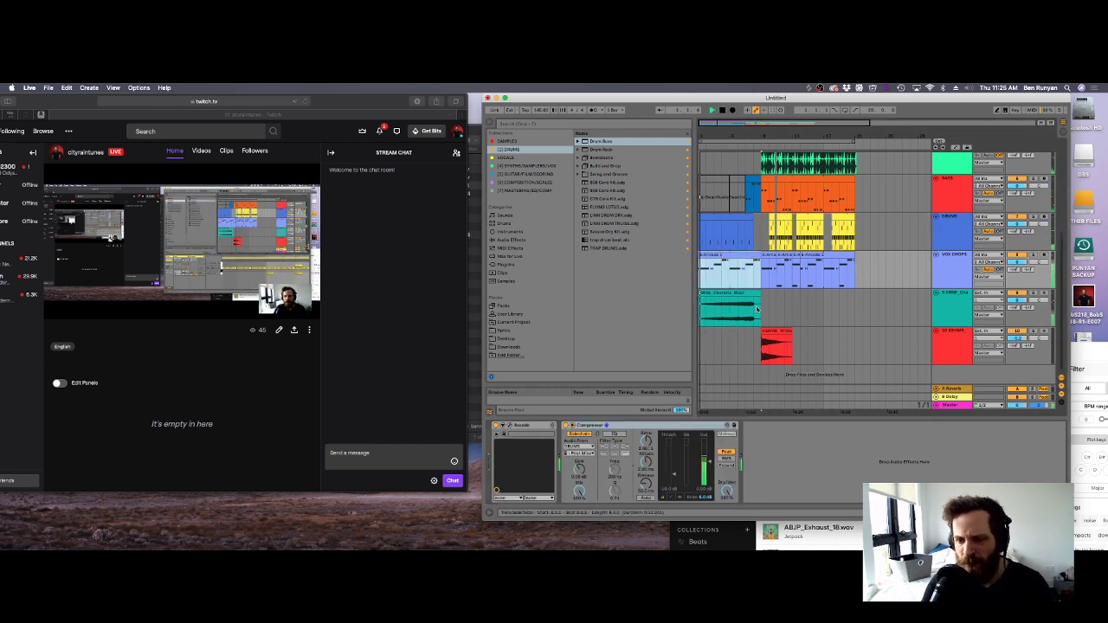
pyautogui.click(759, 310)
pyautogui.click(757, 297)
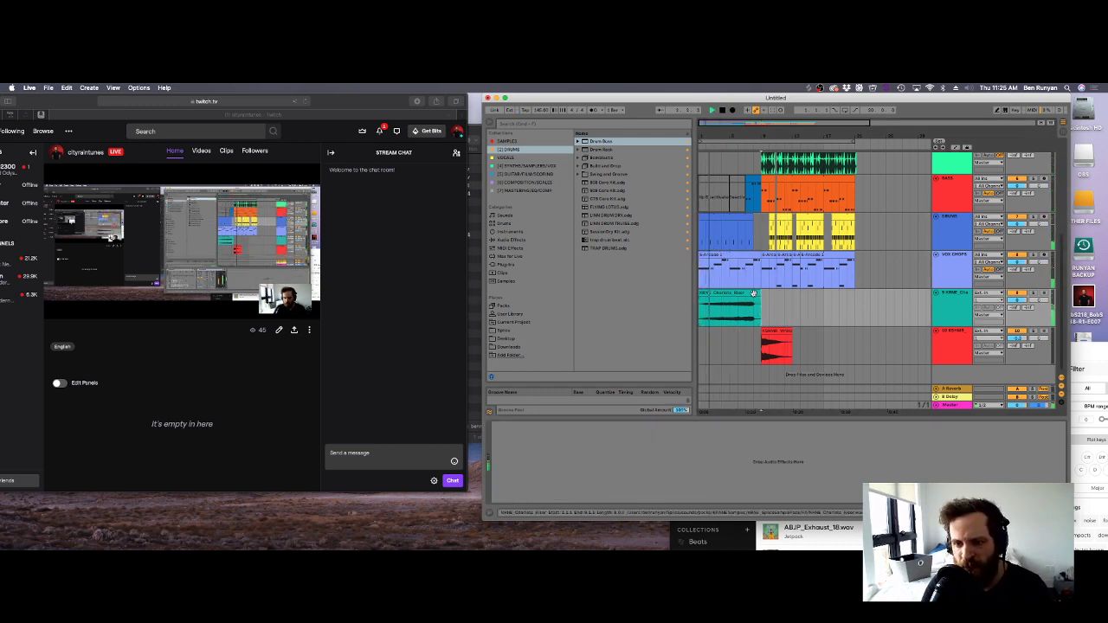
pyautogui.moveTo(757, 297); pyautogui.dragTo(764, 297)
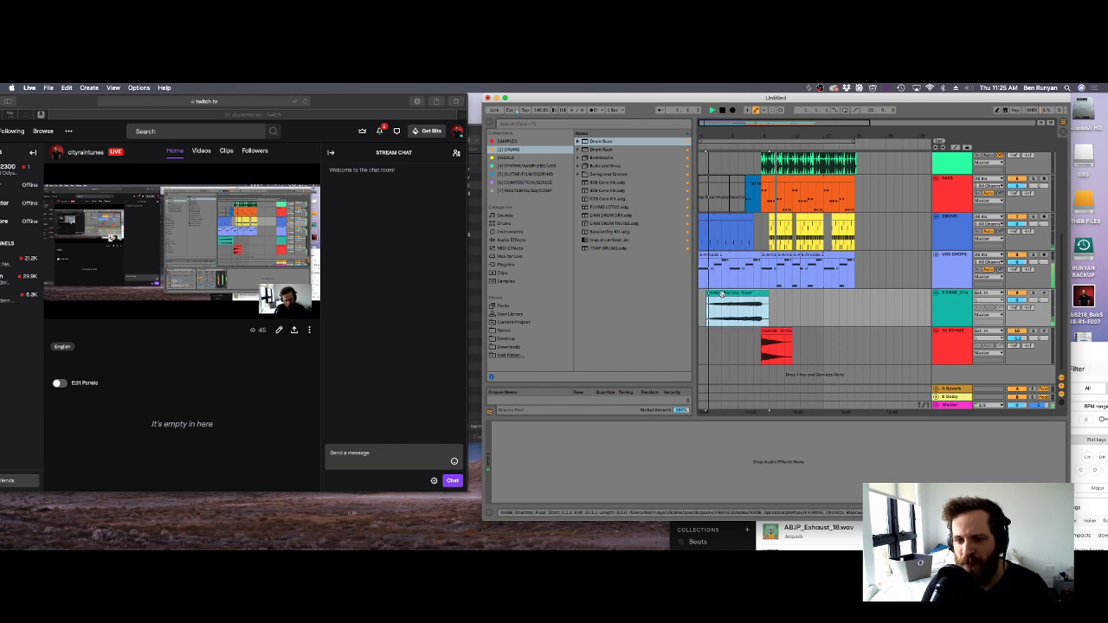
# Insert a second Compressor on the VOX CHOPS track, ahead of the existing sidechain Compressor.
pyautogui.moveTo(705, 268); pyautogui.dragTo(757, 255)
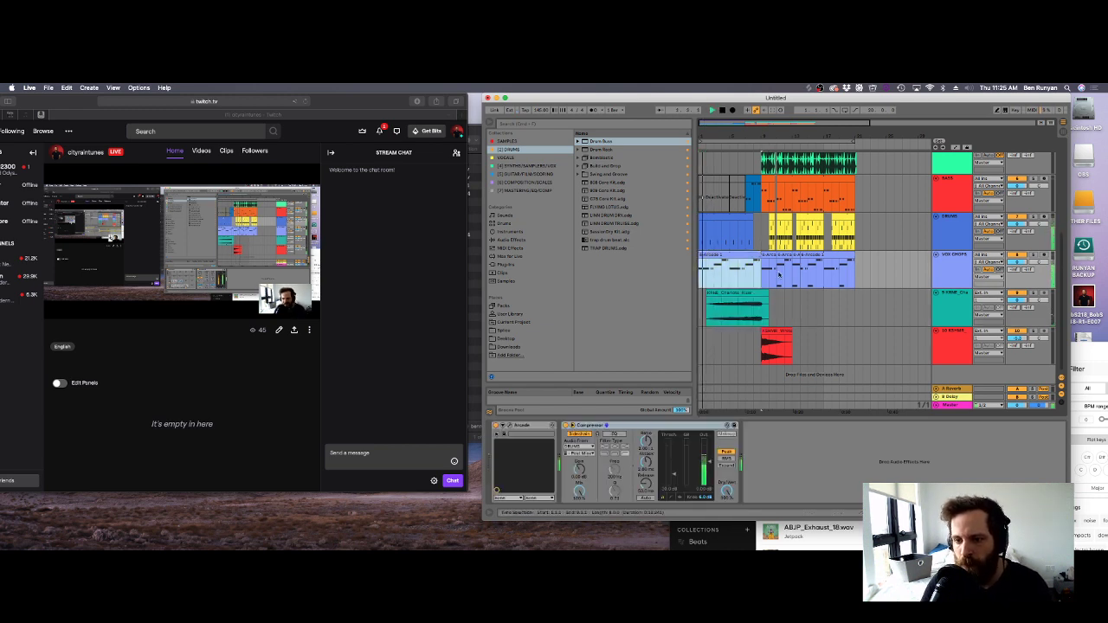
pyautogui.scroll(2, 778, 274)
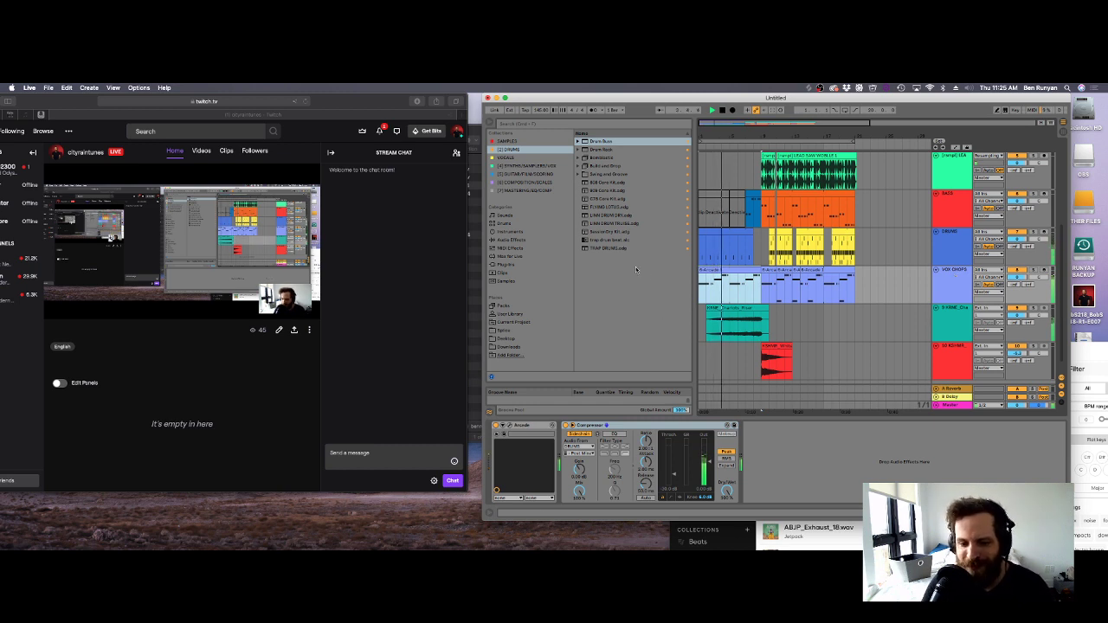
pyautogui.click(520, 241)
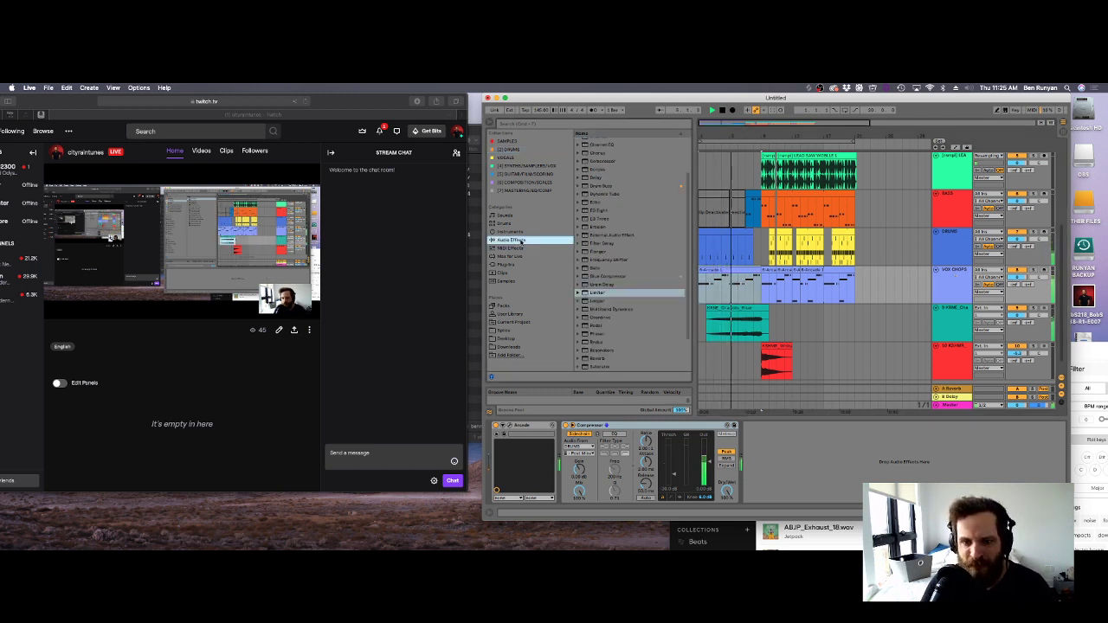
pyautogui.press('space')
pyautogui.moveTo(599, 161); pyautogui.dragTo(565, 454)
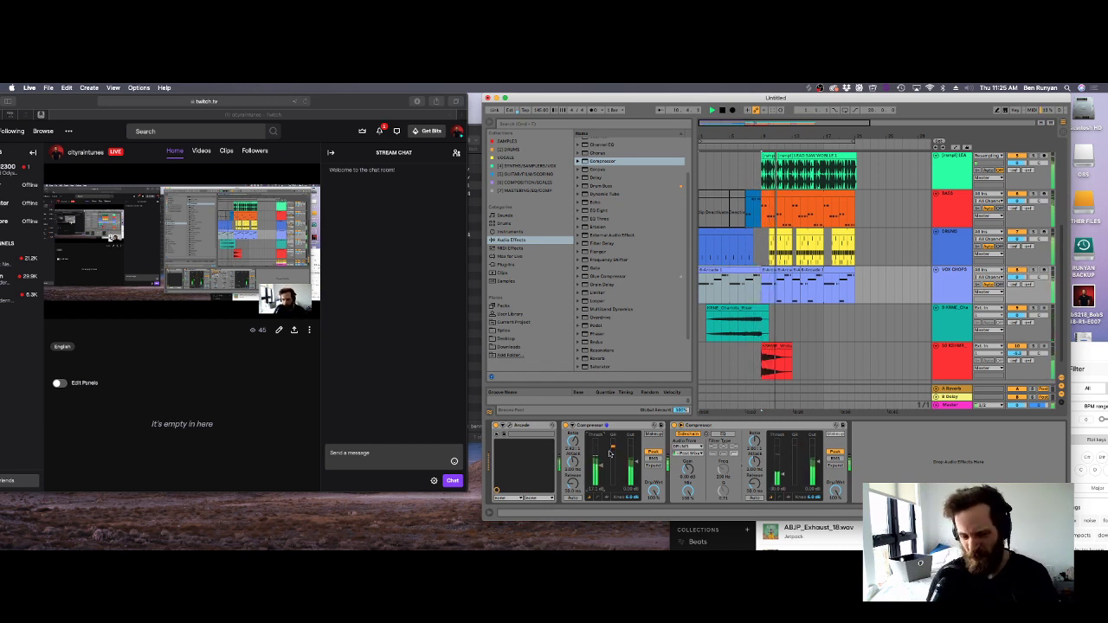
# Shift the white noise Exhaust clip one bar later to line up with the delayed drum entry.
pyautogui.click(738, 321)
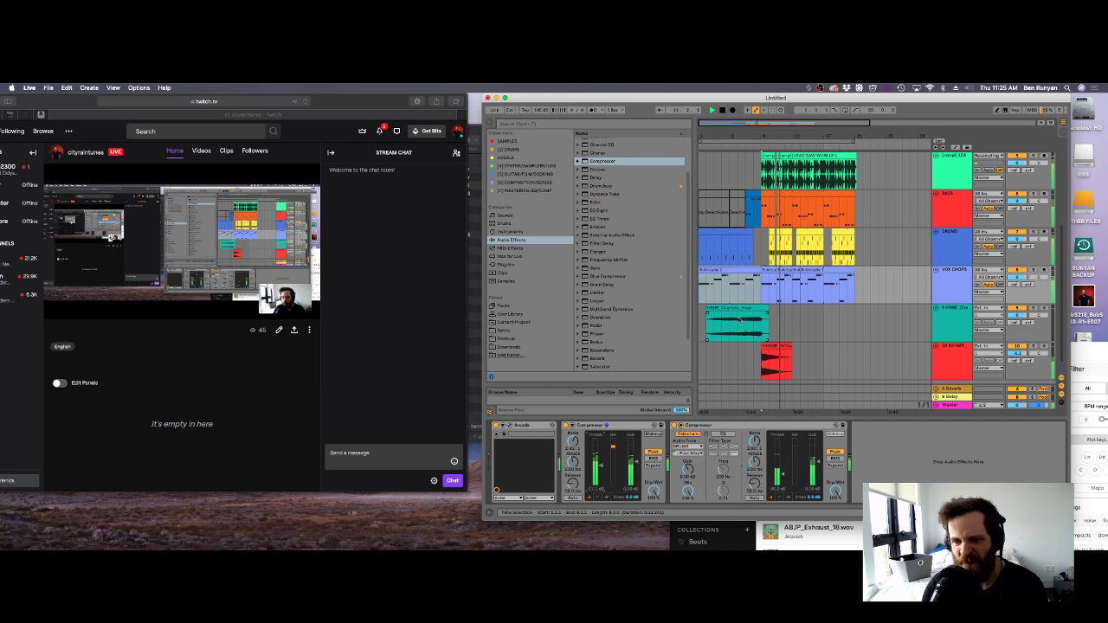
pyautogui.click(781, 355)
pyautogui.click(749, 361)
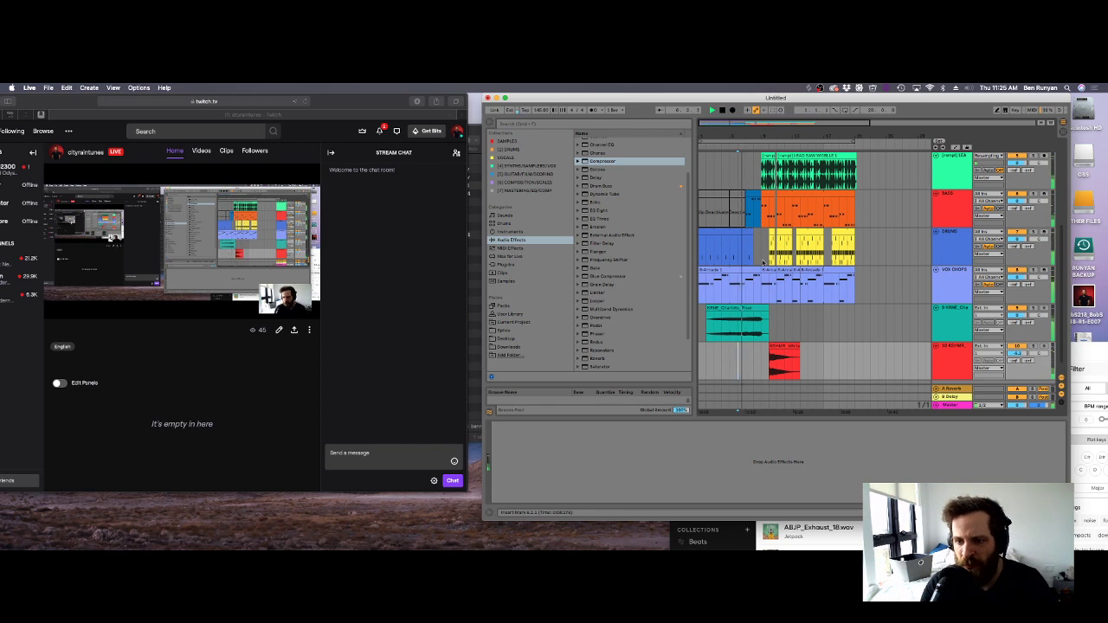
# Clear the first bar of the VOX CHOPS clip at the start of the drop.
pyautogui.click(763, 264)
pyautogui.scroll(3, 772, 251)
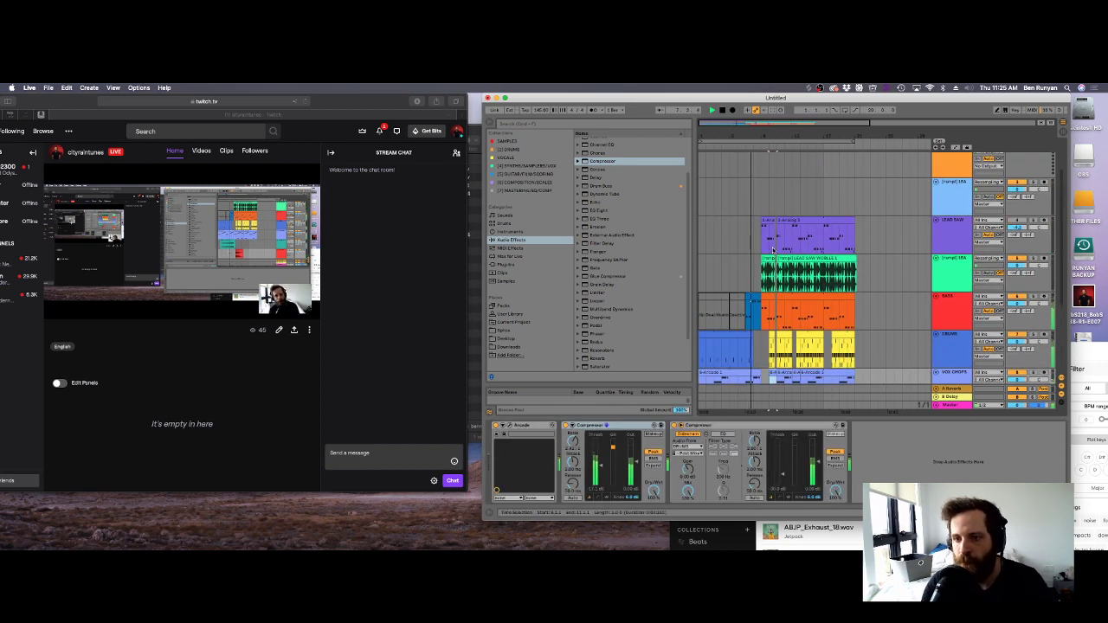
pyautogui.scroll(2, 773, 251)
pyautogui.scroll(-3, 872, 257)
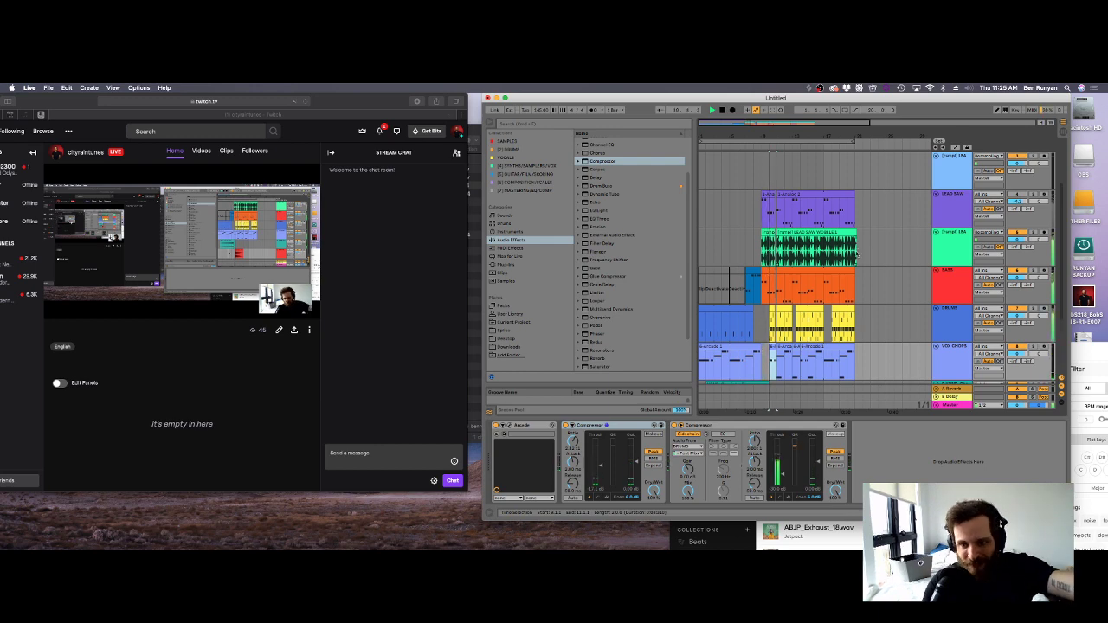
# Play the transition into the drop and check how the tracks line up around the empty bar.
pyautogui.moveTo(763, 135); pyautogui.dragTo(747, 130)
pyautogui.press('+')
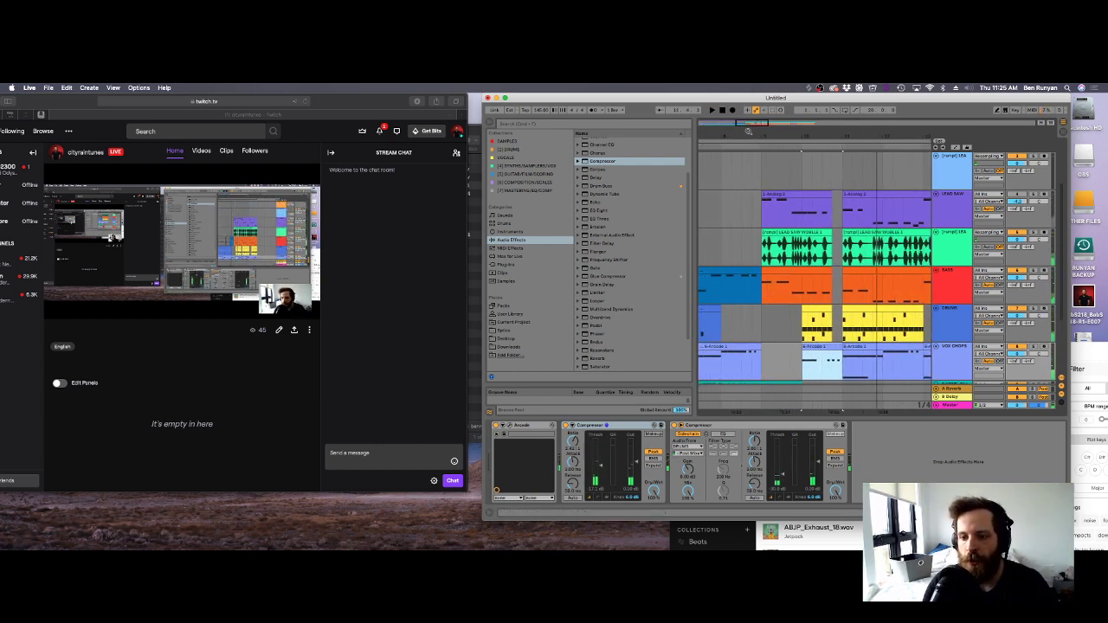
pyautogui.click(742, 242)
pyautogui.press('space')
pyautogui.scroll(-4, 746, 252)
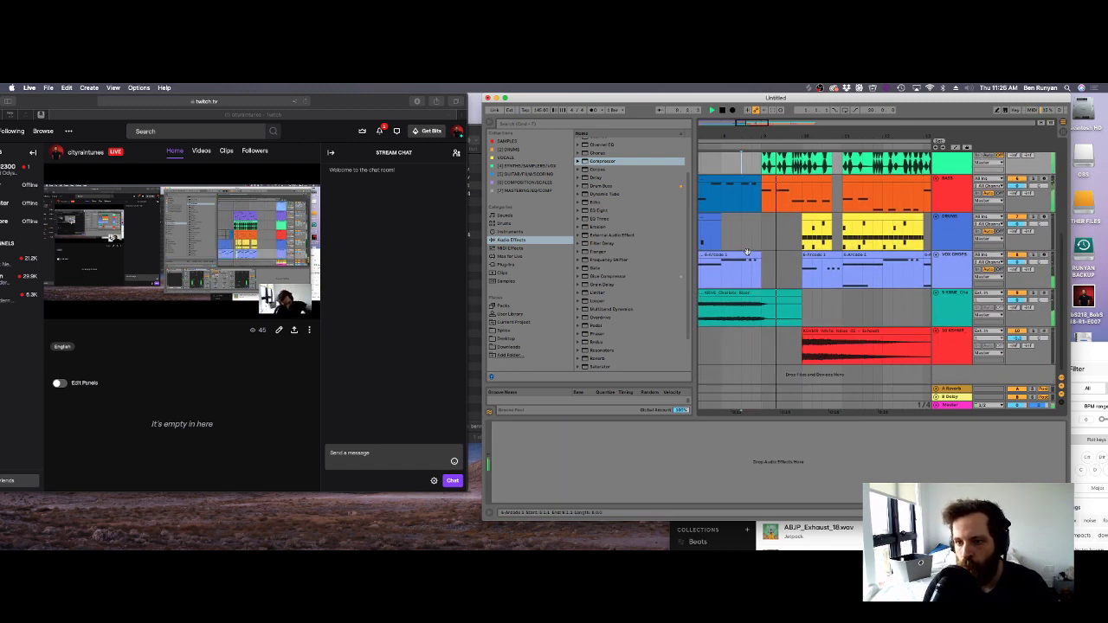
pyautogui.scroll(2, 747, 252)
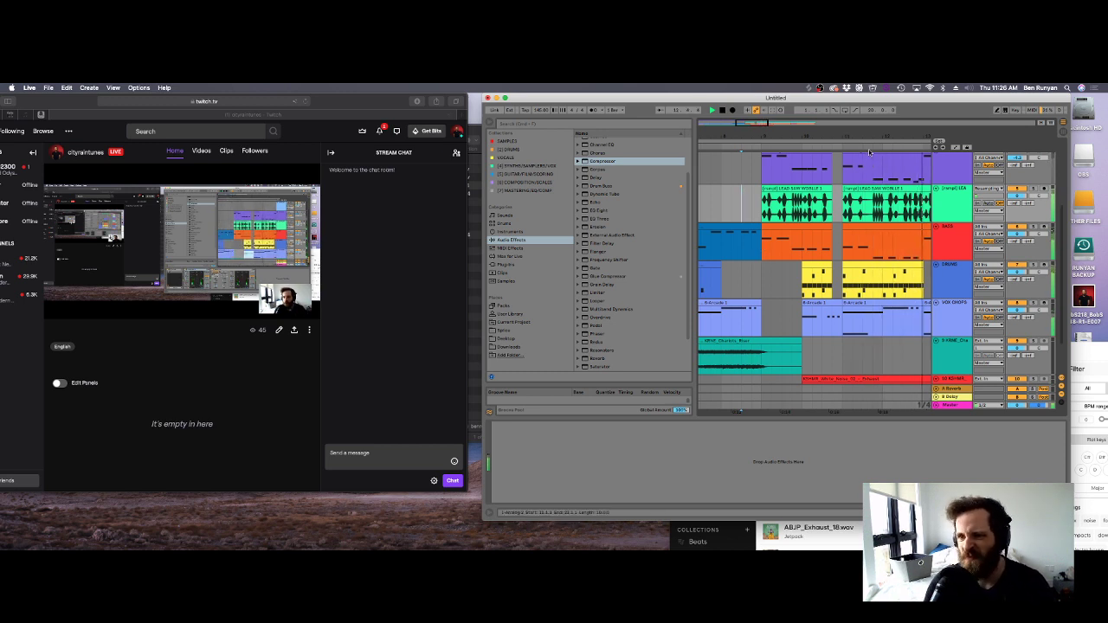
# Insert a new audio track below the white noise Exhaust track.
pyautogui.moveTo(846, 132); pyautogui.dragTo(788, 136)
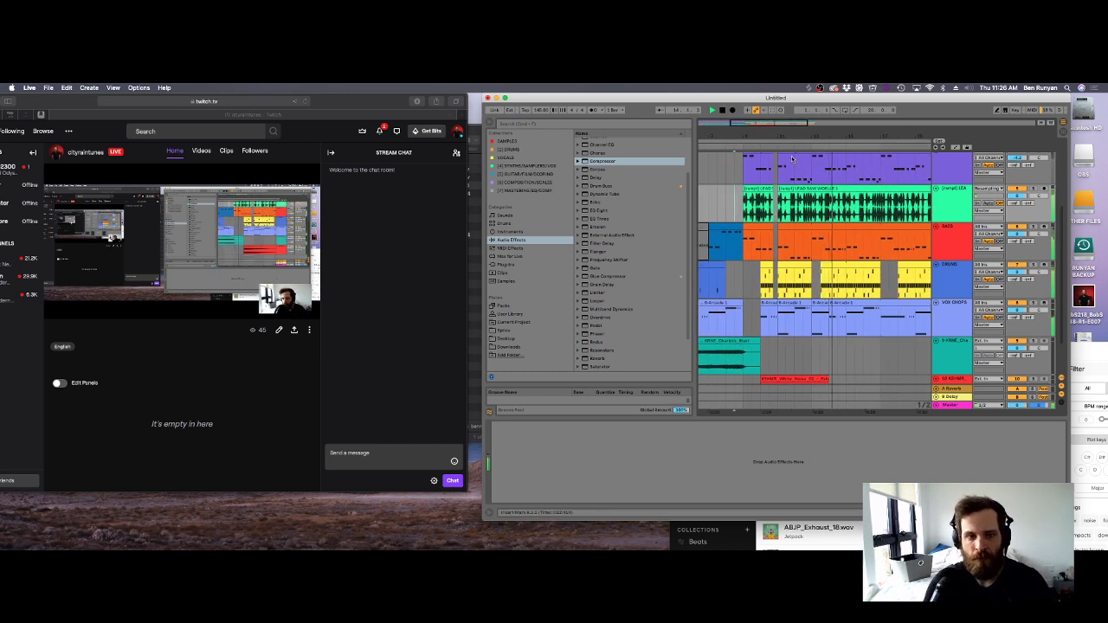
pyautogui.press('space')
pyautogui.scroll(-2, 773, 166)
pyautogui.rightClick(952, 342)
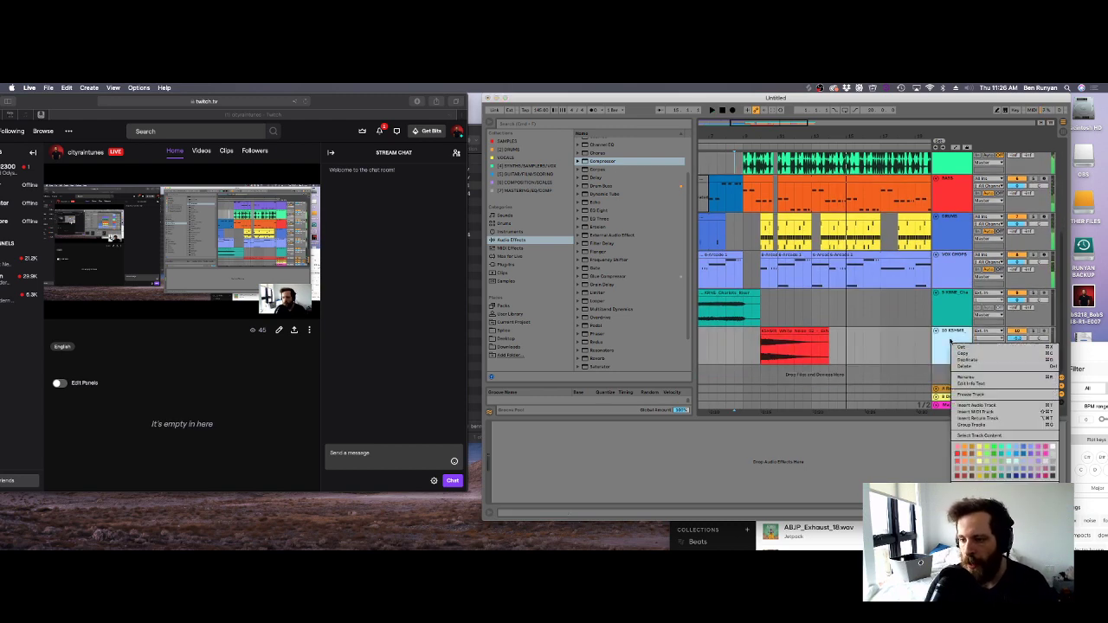
pyautogui.click(976, 406)
# Switch to Splice and filter the downloaded Drums samples by the future bass genre and the fills tag.
pyautogui.click(809, 87)
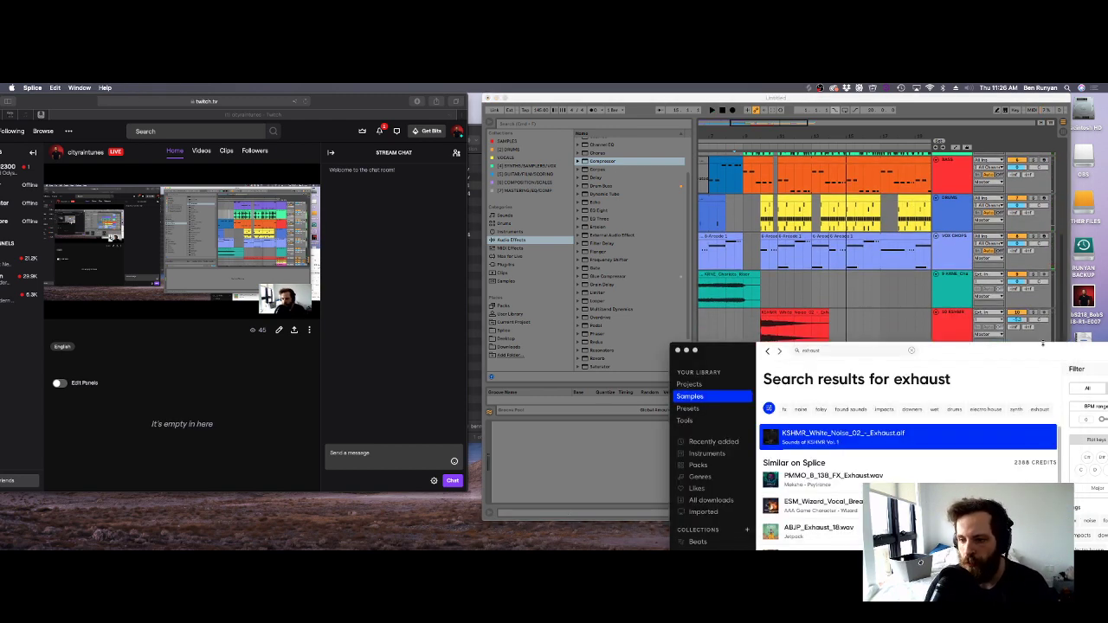
pyautogui.moveTo(1048, 353); pyautogui.dragTo(825, 186)
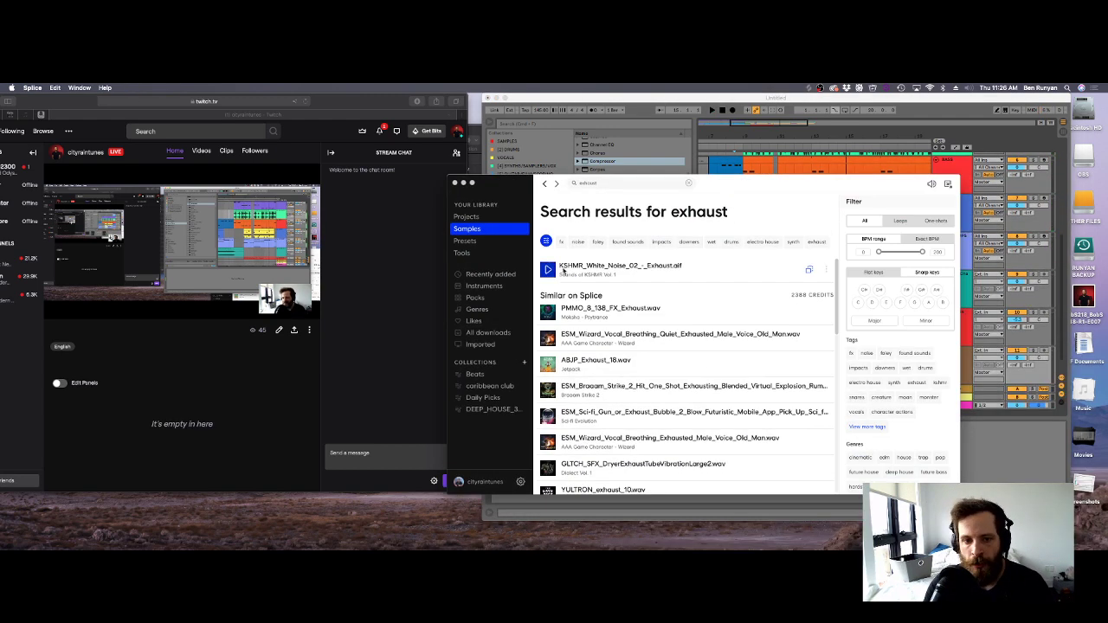
pyautogui.click(502, 292)
pyautogui.click(563, 254)
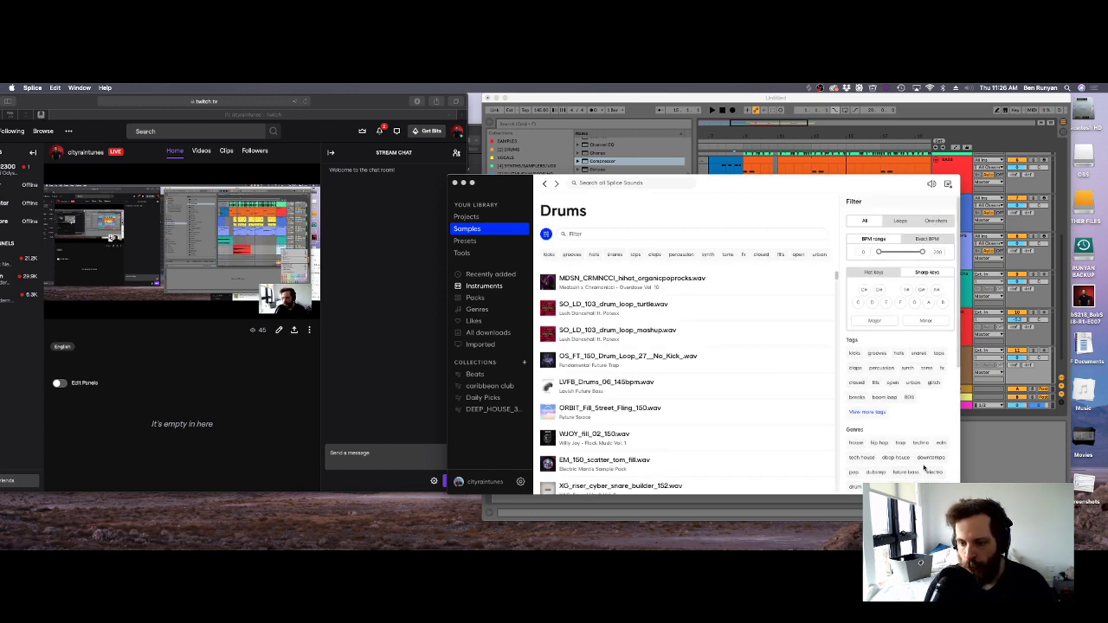
pyautogui.scroll(-1, 909, 469)
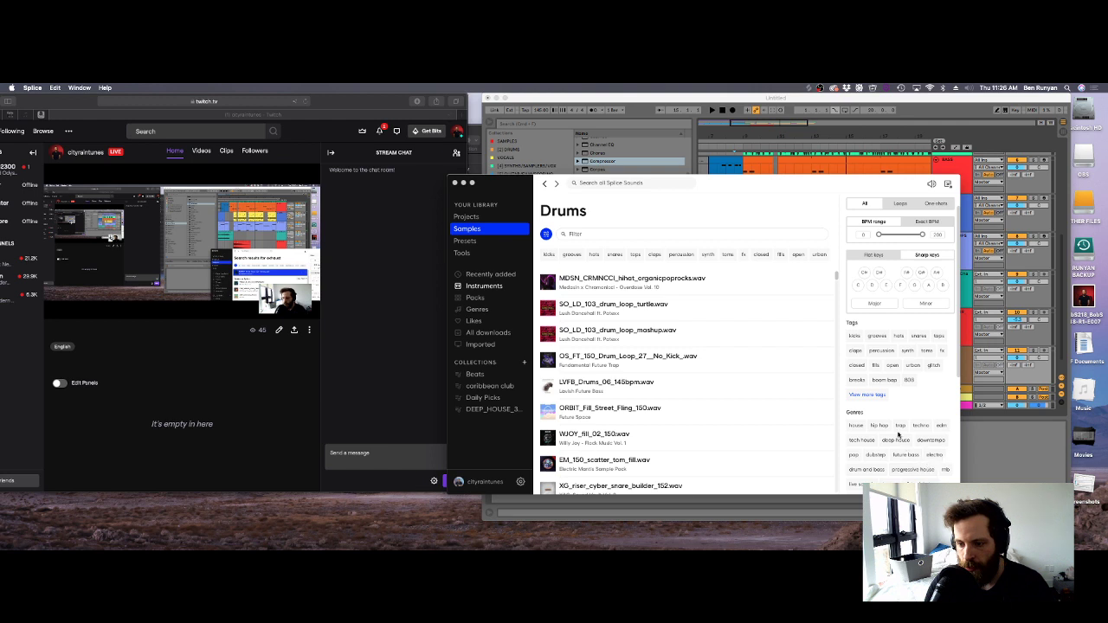
pyautogui.scroll(-3, 900, 437)
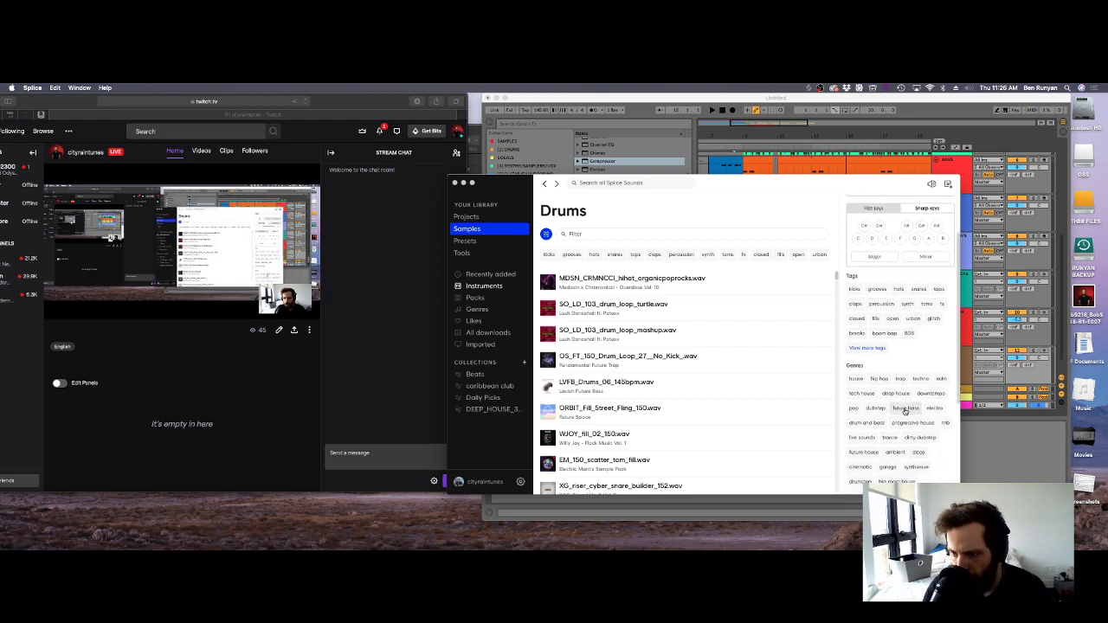
pyautogui.click(905, 410)
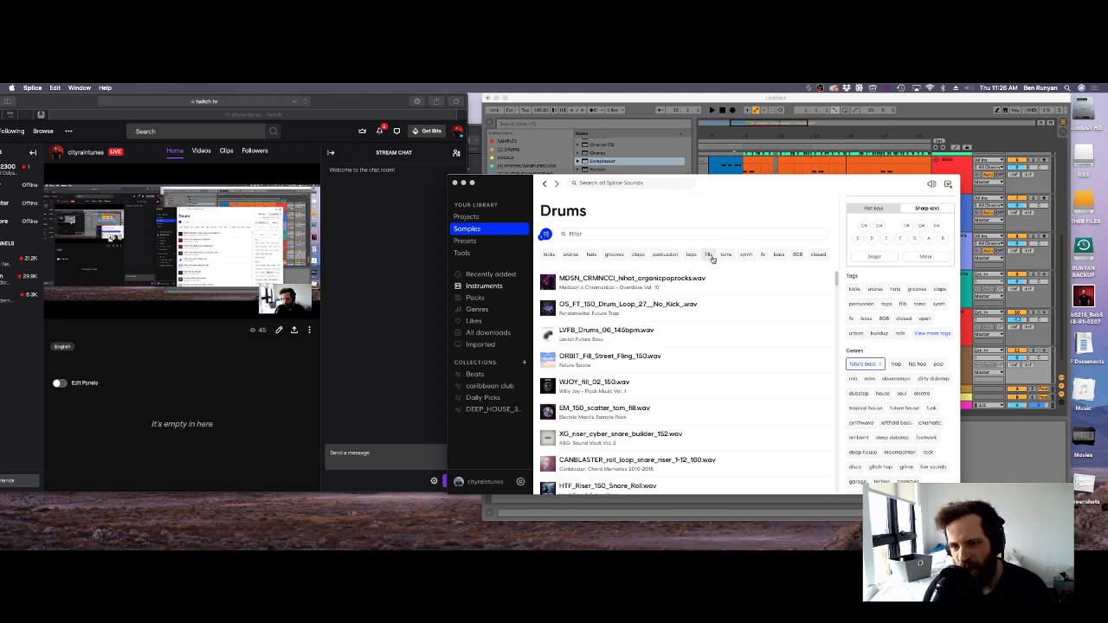
pyautogui.click(708, 254)
# Place the ORBIT_Fill_Street_Fling_150.wav sample on the new audio track in bar 8, directly before the drop.
pyautogui.moveTo(706, 196); pyautogui.dragTo(855, 384)
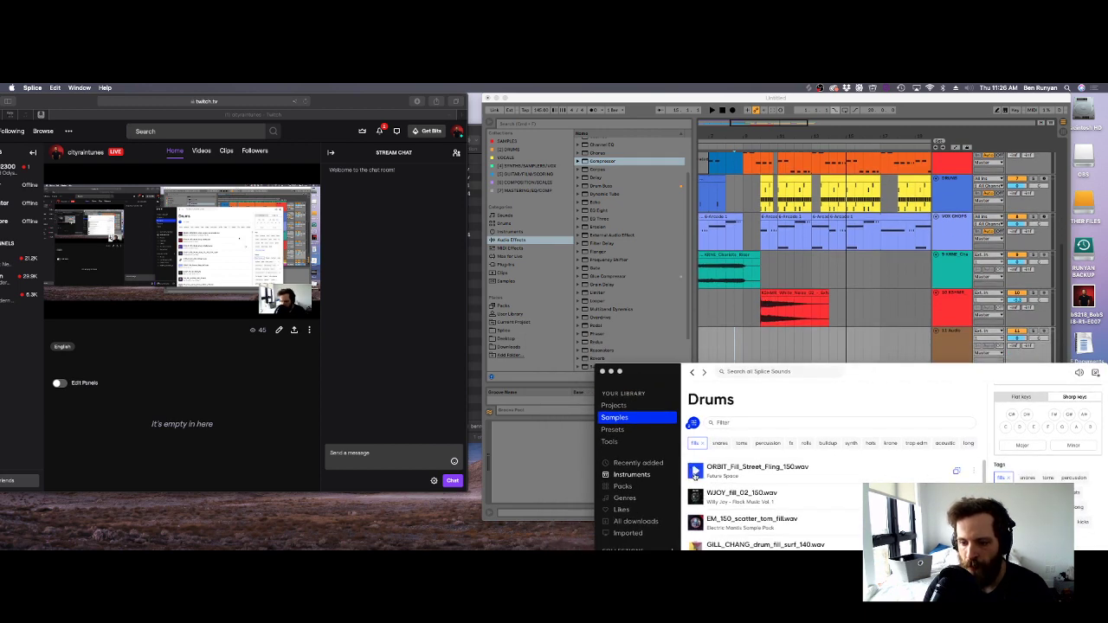
pyautogui.moveTo(727, 471); pyautogui.dragTo(751, 345)
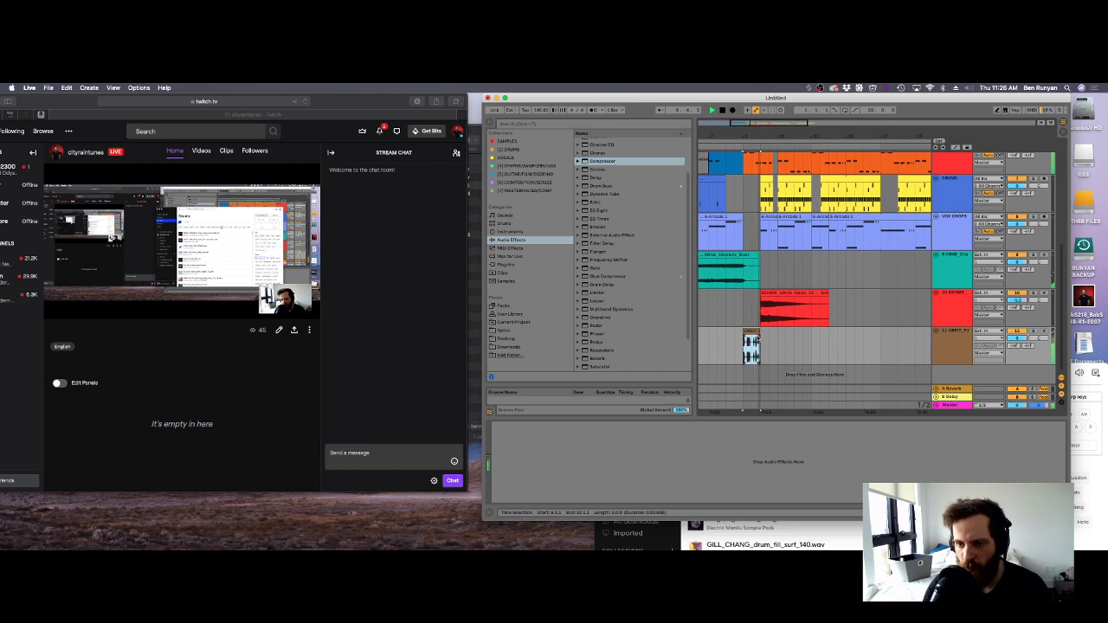
pyautogui.moveTo(751, 331); pyautogui.dragTo(734, 333)
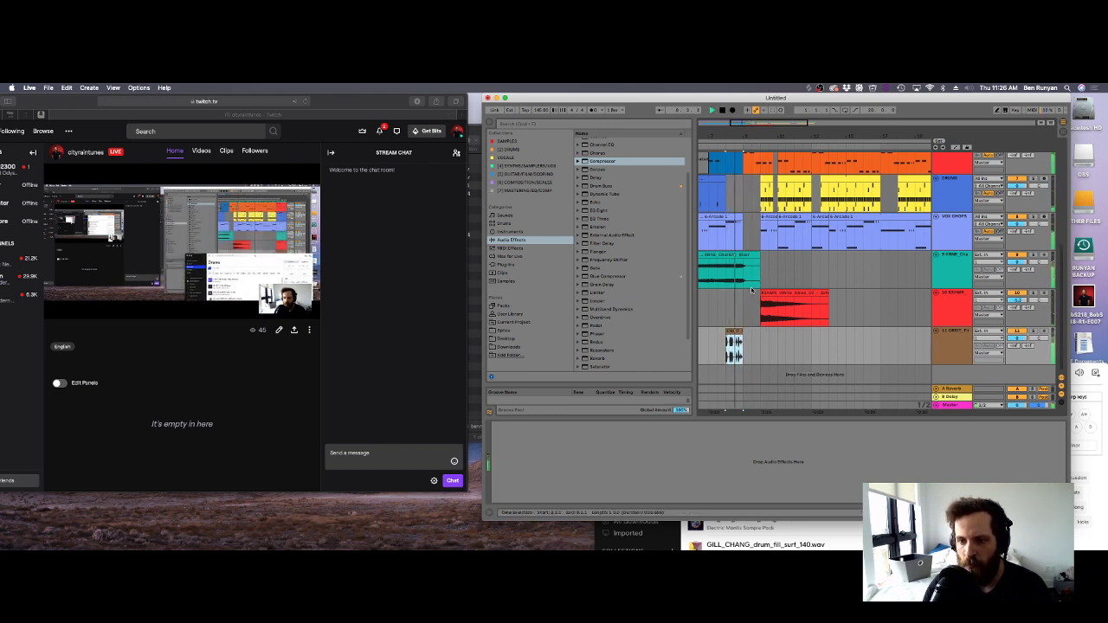
pyautogui.press('space')
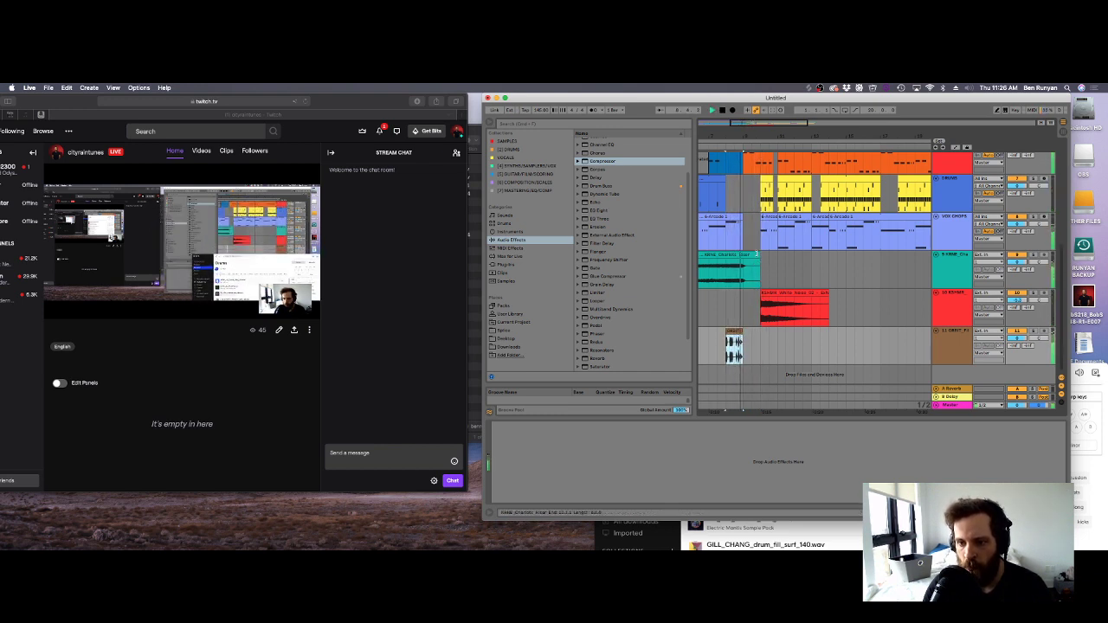
# Cut the riser clip's last beat before the drop, from 8.4 to bar 9.
pyautogui.press('space')
pyautogui.scroll(5, 774, 279)
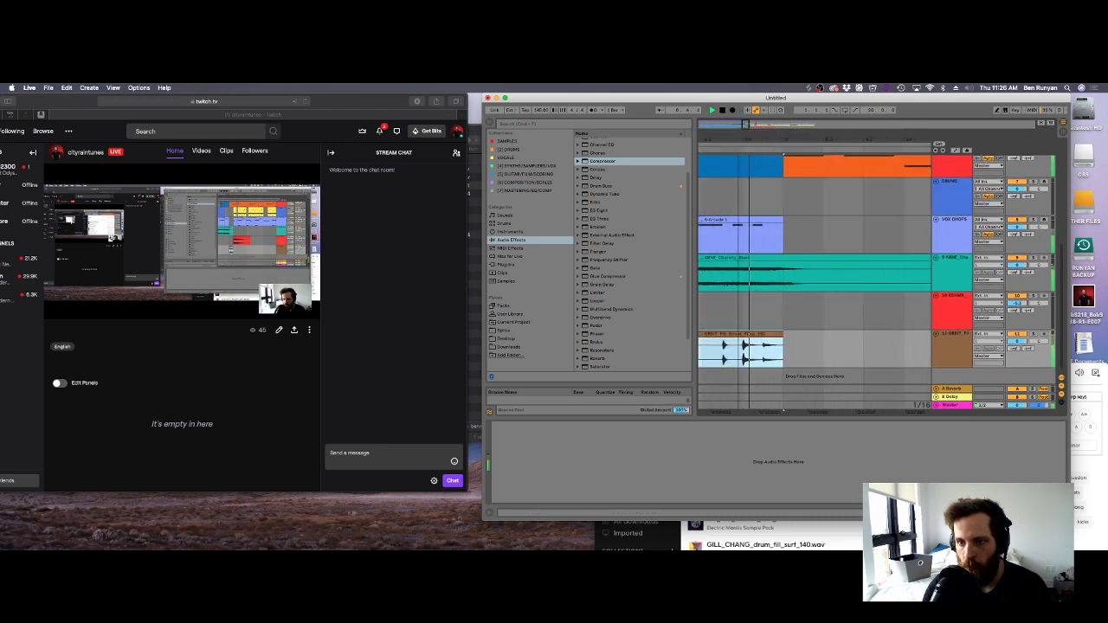
pyautogui.click(744, 283)
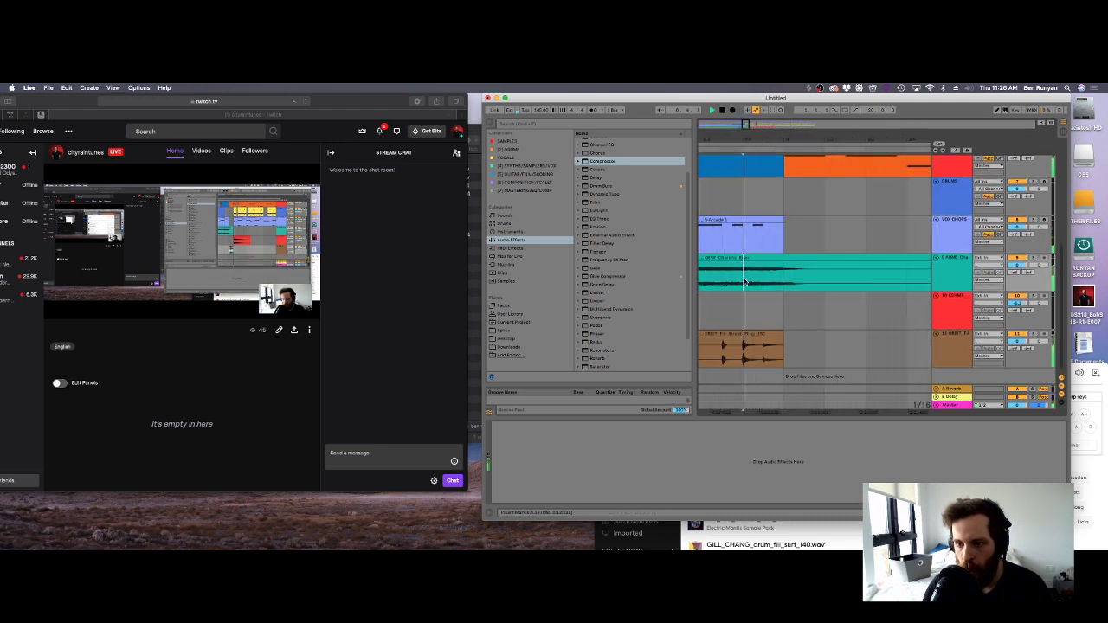
pyautogui.press('space')
pyautogui.moveTo(743, 282); pyautogui.dragTo(783, 275)
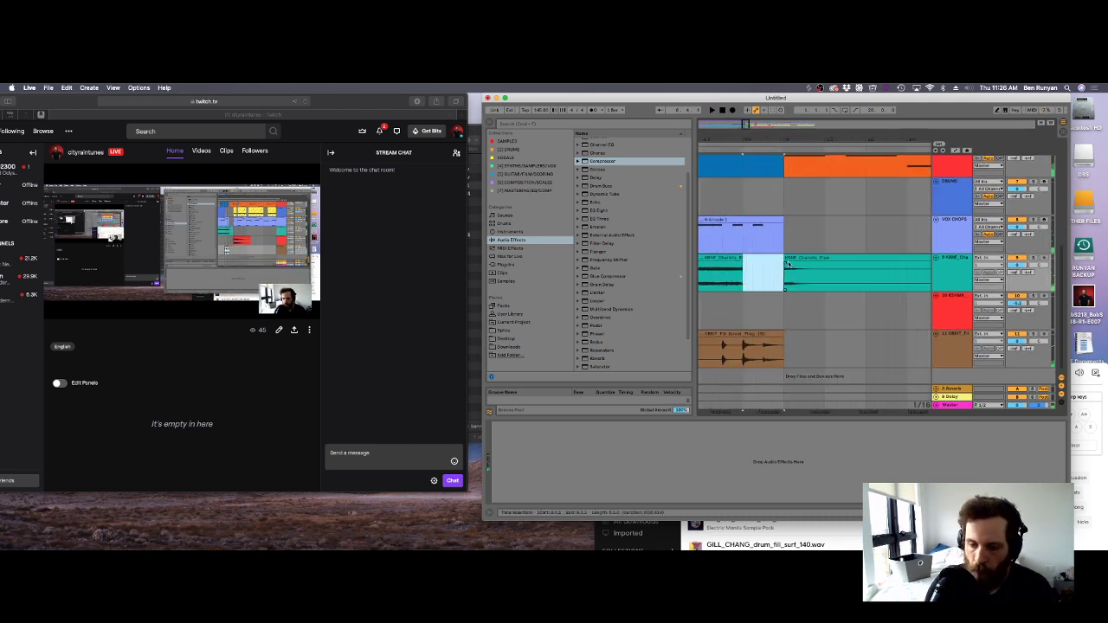
pyautogui.press('space')
pyautogui.press('Delete')
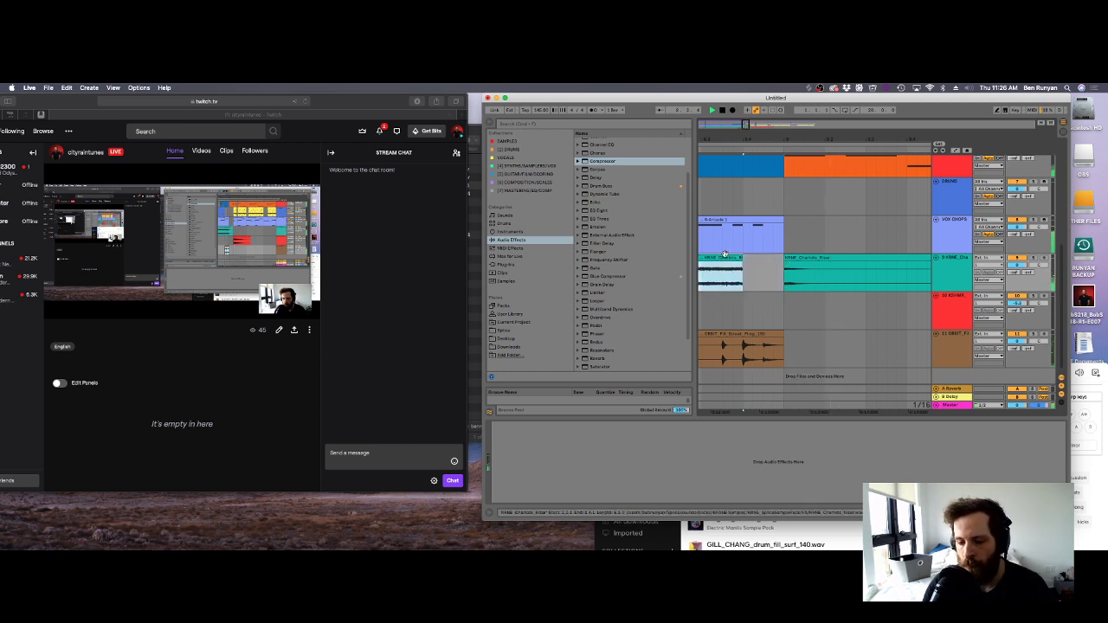
# Try starting the drums and the white noise Exhaust clip one bar earlier at the drop, listen, and undo both changes.
pyautogui.moveTo(793, 142); pyautogui.dragTo(793, 97)
pyautogui.scroll(1, 819, 205)
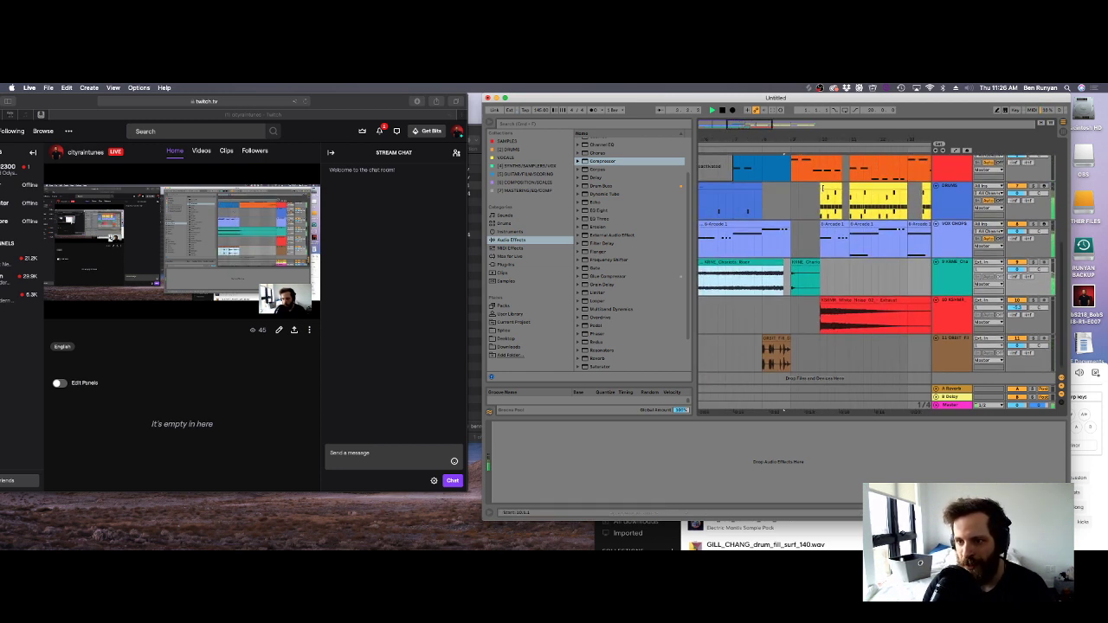
pyautogui.click(817, 205)
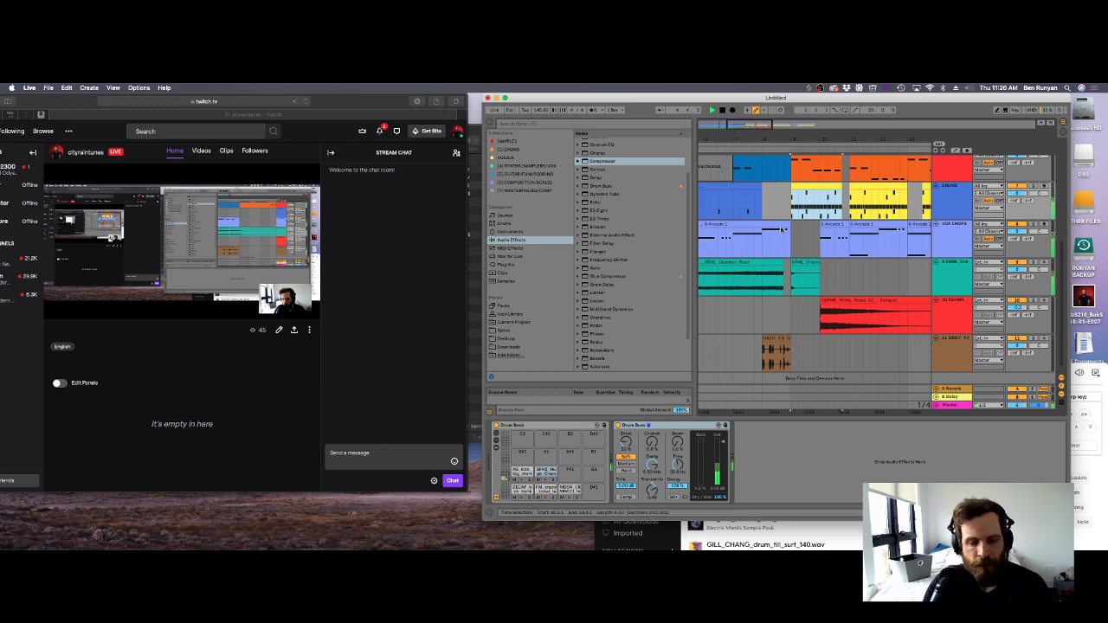
pyautogui.click(776, 353)
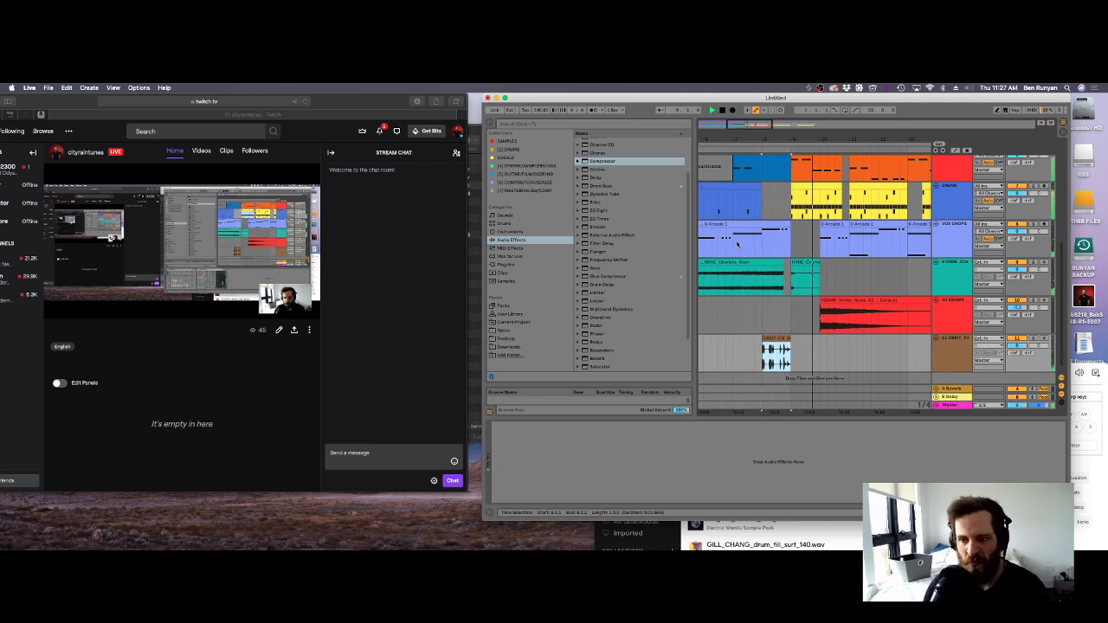
pyautogui.click(723, 313)
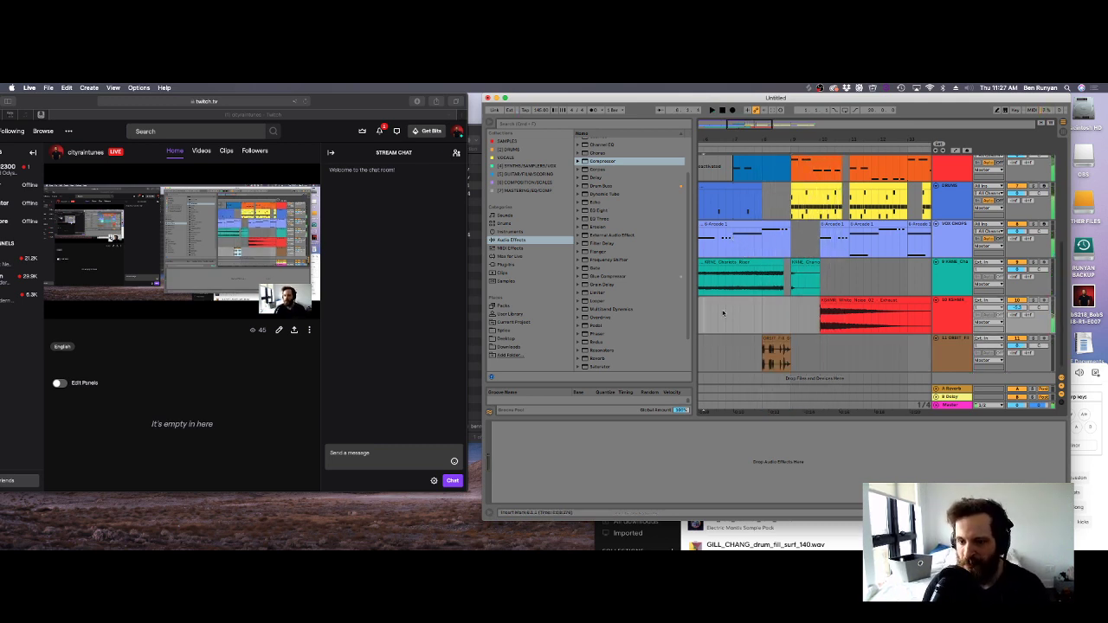
pyautogui.moveTo(833, 299); pyautogui.dragTo(803, 299)
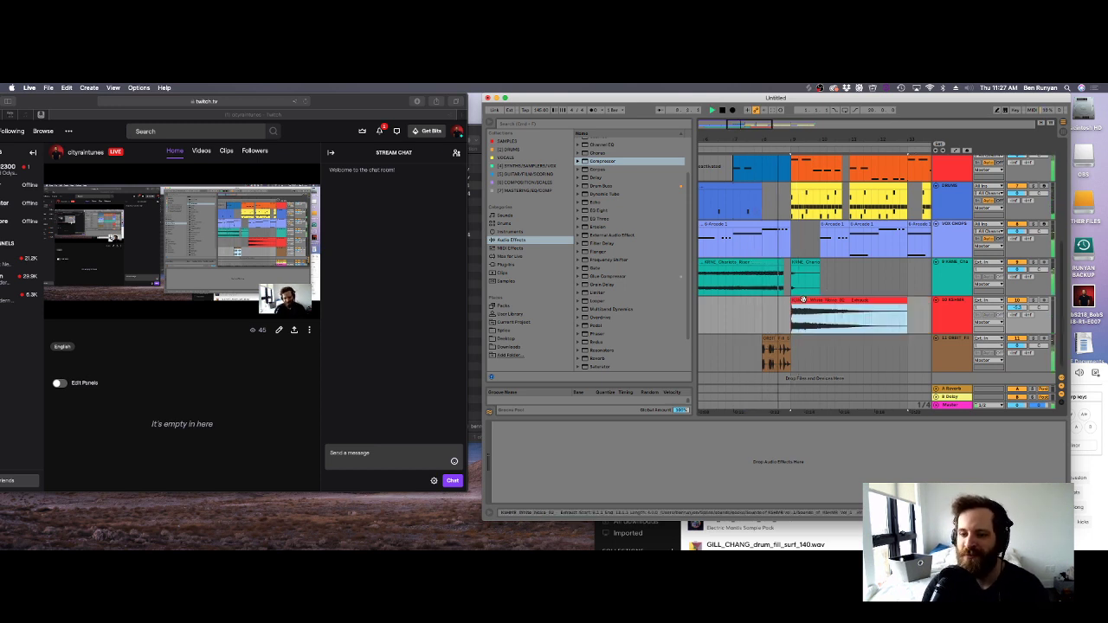
pyautogui.press('space')
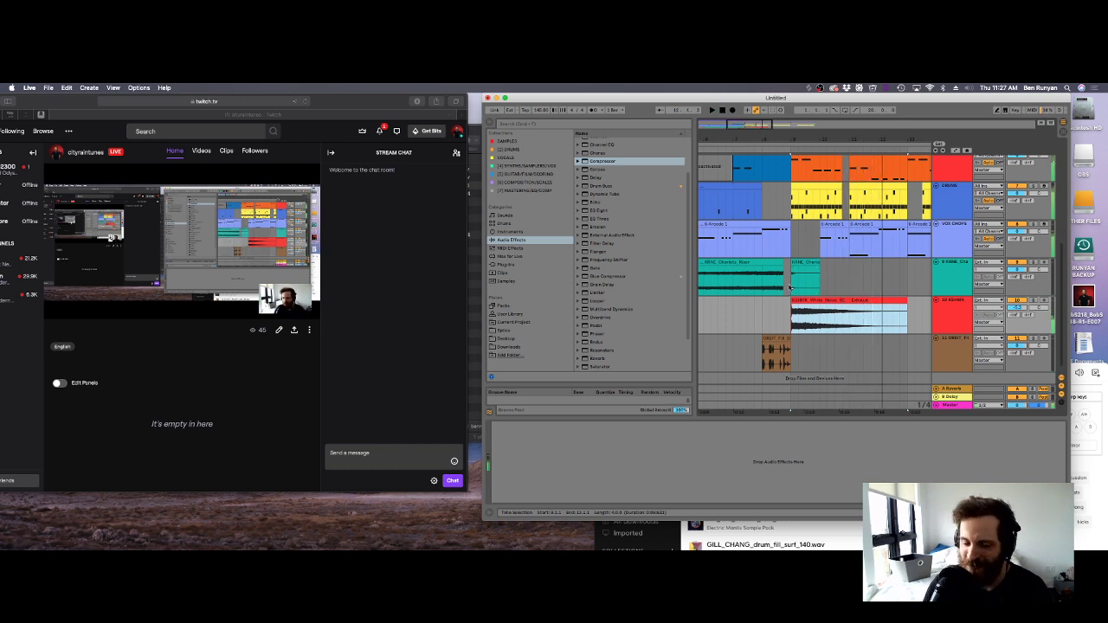
pyautogui.press('space')
pyautogui.press('super+z')
# Delete the remaining riser tail and the first bar of the BASS clip at the start of the drop.
pyautogui.click(752, 210)
pyautogui.press('space')
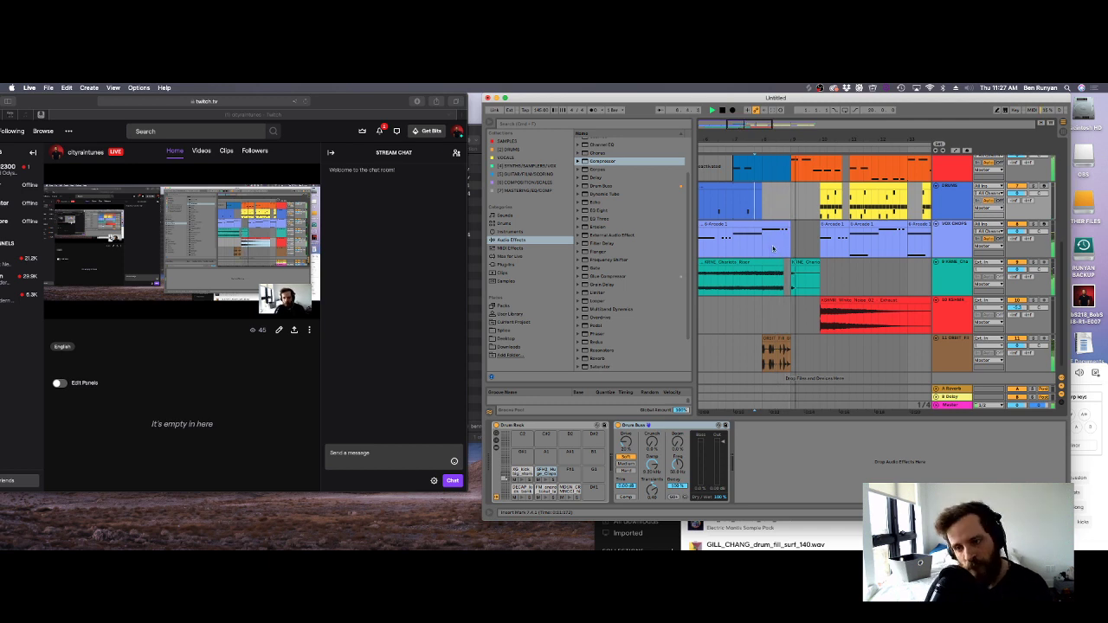
pyautogui.click(800, 261)
pyautogui.press('space')
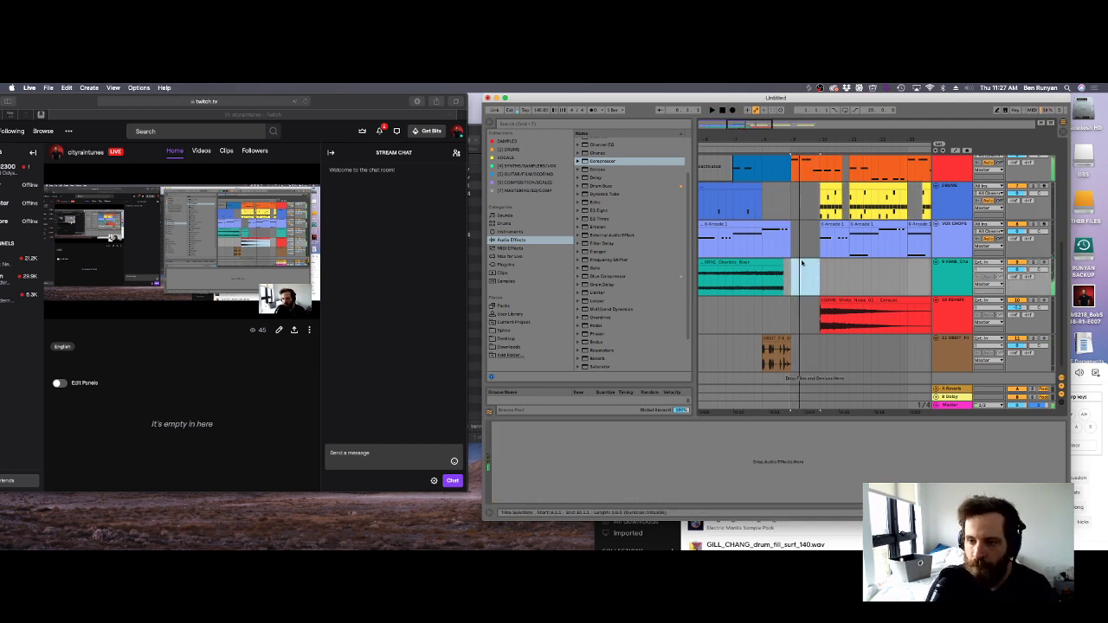
pyautogui.scroll(3, 813, 256)
pyautogui.click(792, 240)
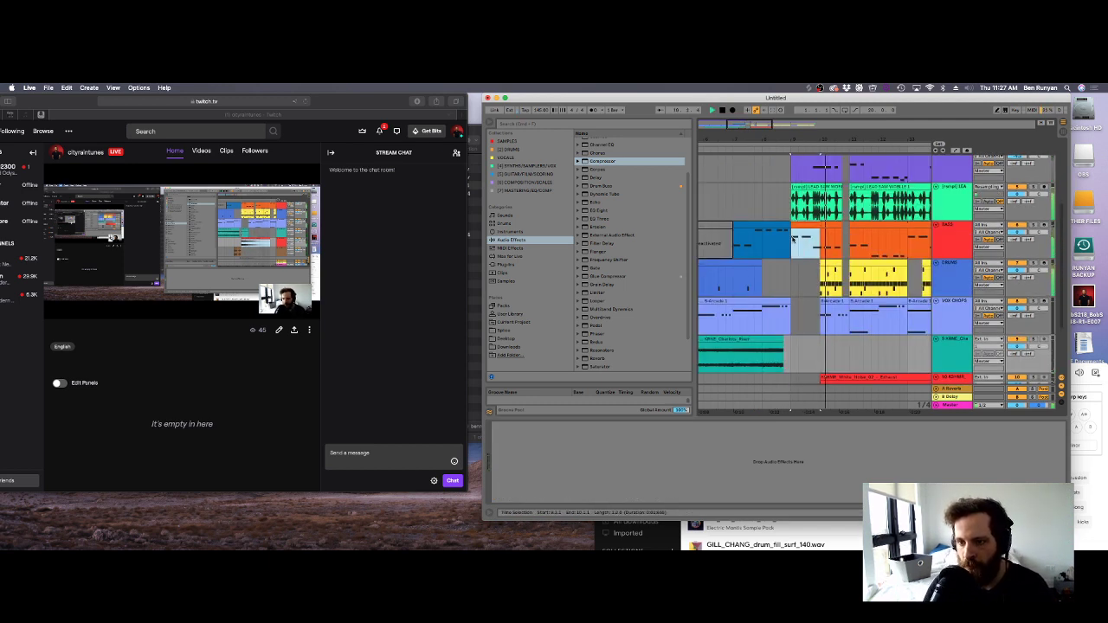
# Play the transition and inspect the BASS track's Compressor and the Master track's Limiter.
pyautogui.click(734, 246)
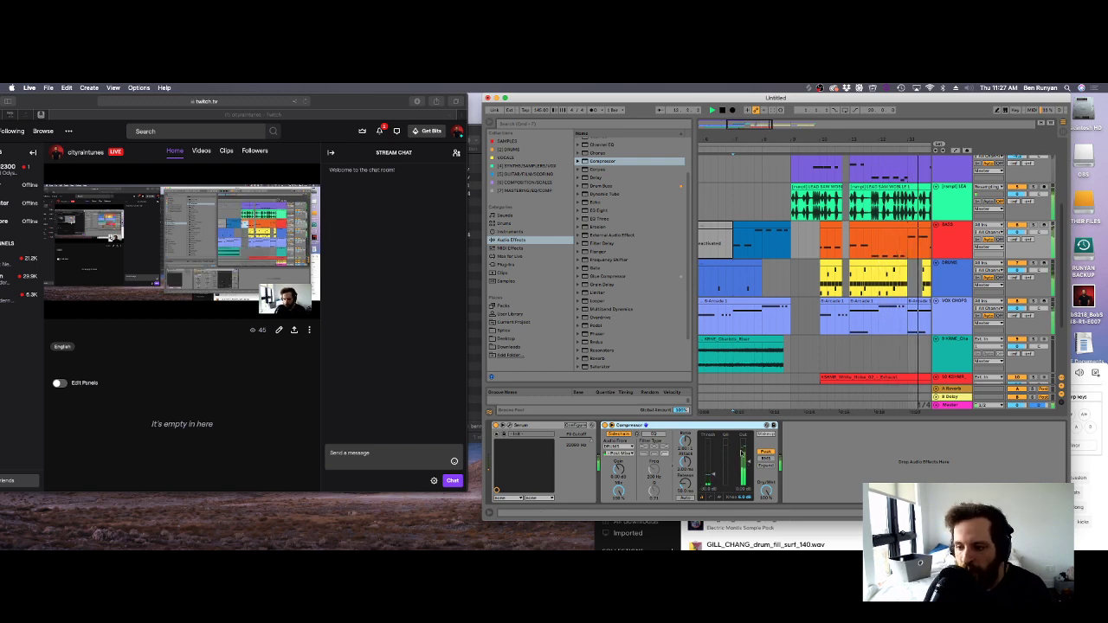
pyautogui.press('Tab')
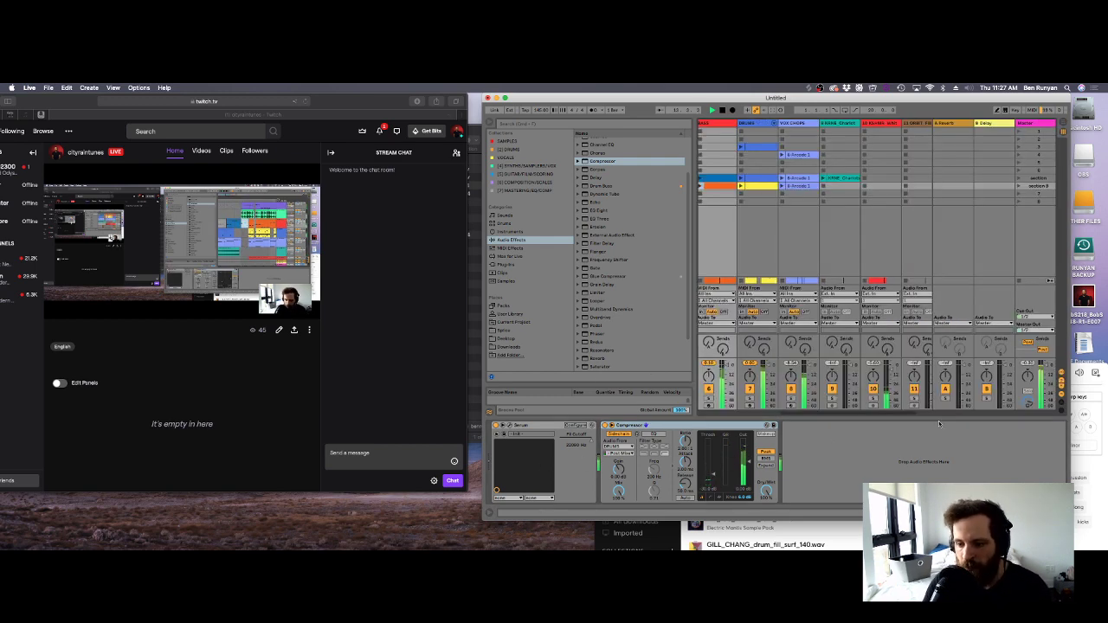
pyautogui.click(1033, 122)
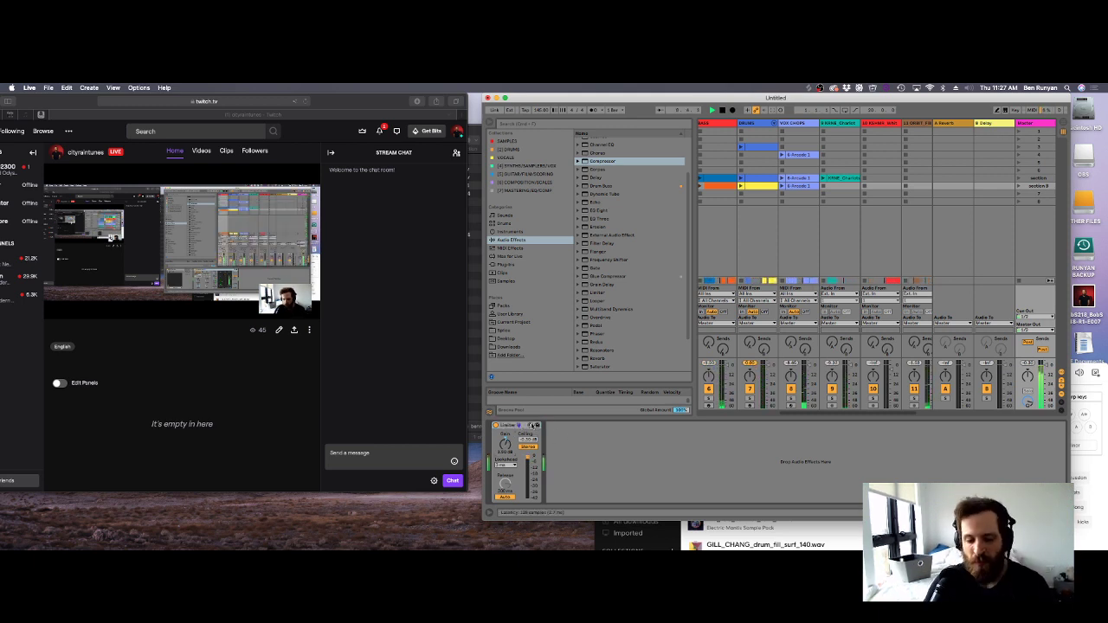
pyautogui.press('Tab')
# Extend the DRUMS clip's start half a bar earlier into the empty bar and delete its first two hi-hat notes.
pyautogui.click(824, 264)
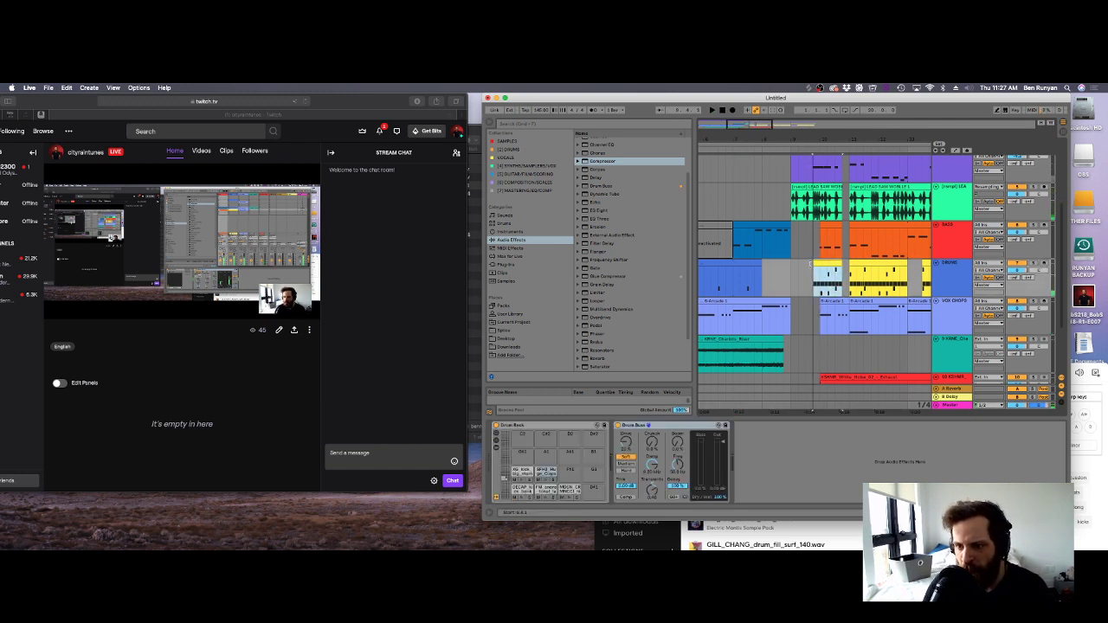
pyautogui.moveTo(810, 263); pyautogui.dragTo(810, 282)
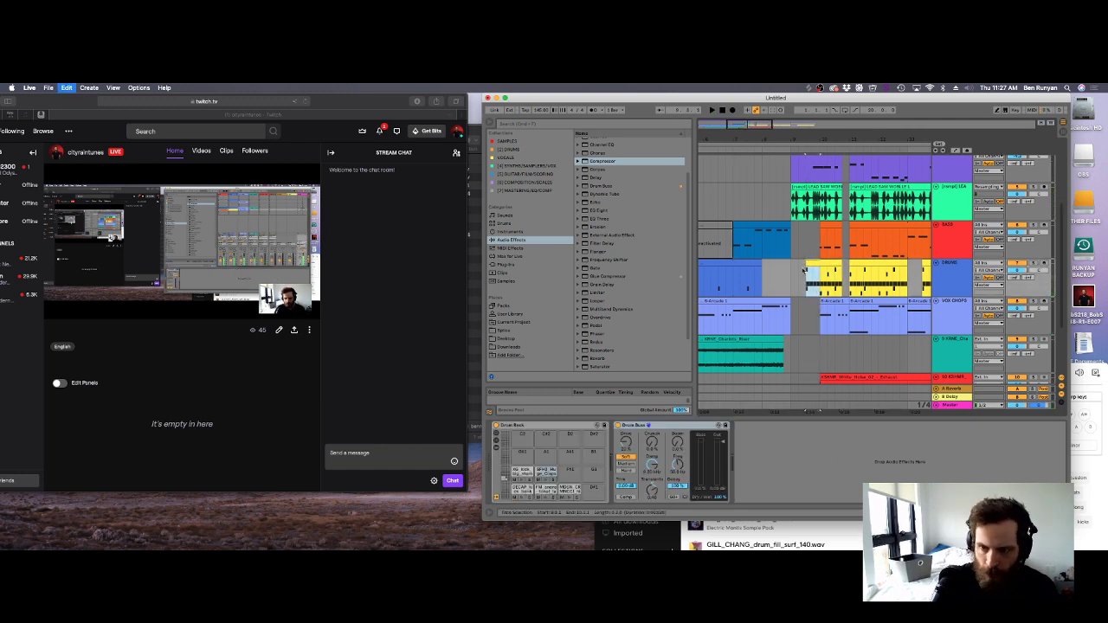
pyautogui.hotkey('shift', 'Tab')
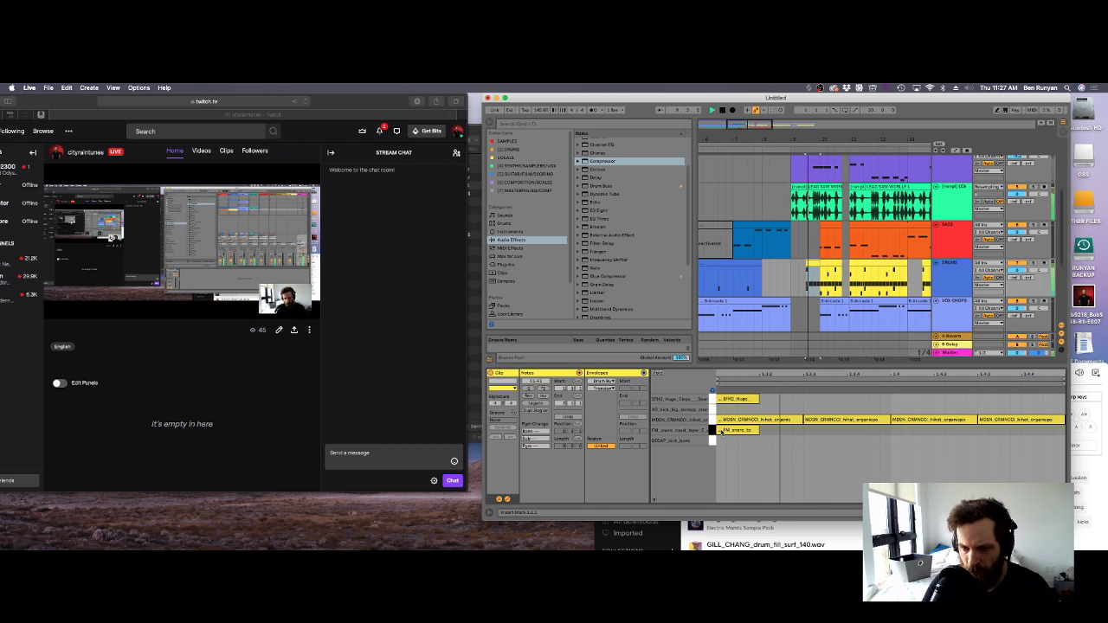
pyautogui.click(780, 271)
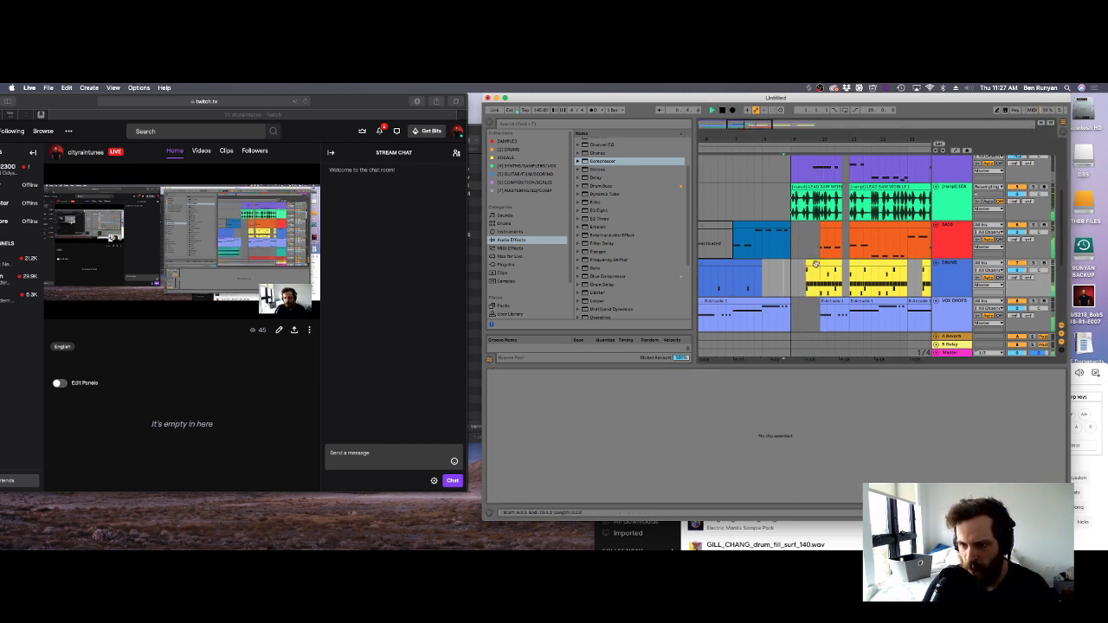
pyautogui.click(808, 275)
pyautogui.click(764, 421)
pyautogui.press('Delete')
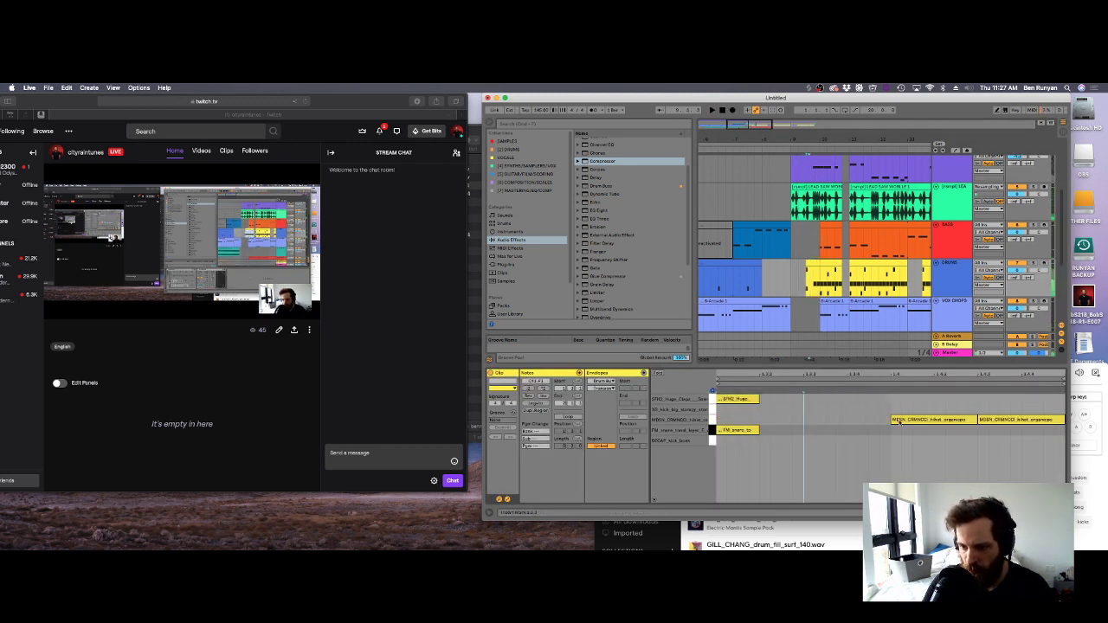
# Play the drop from the empty bar and inspect the BASS track's Serum and sidechain Compressor.
pyautogui.click(787, 284)
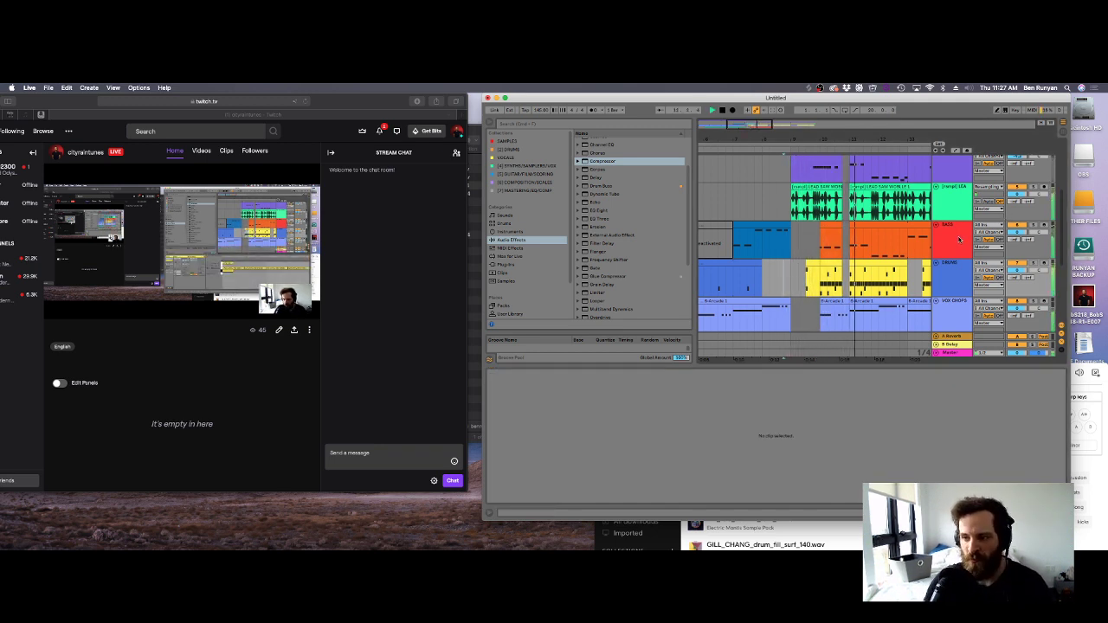
pyautogui.click(970, 231)
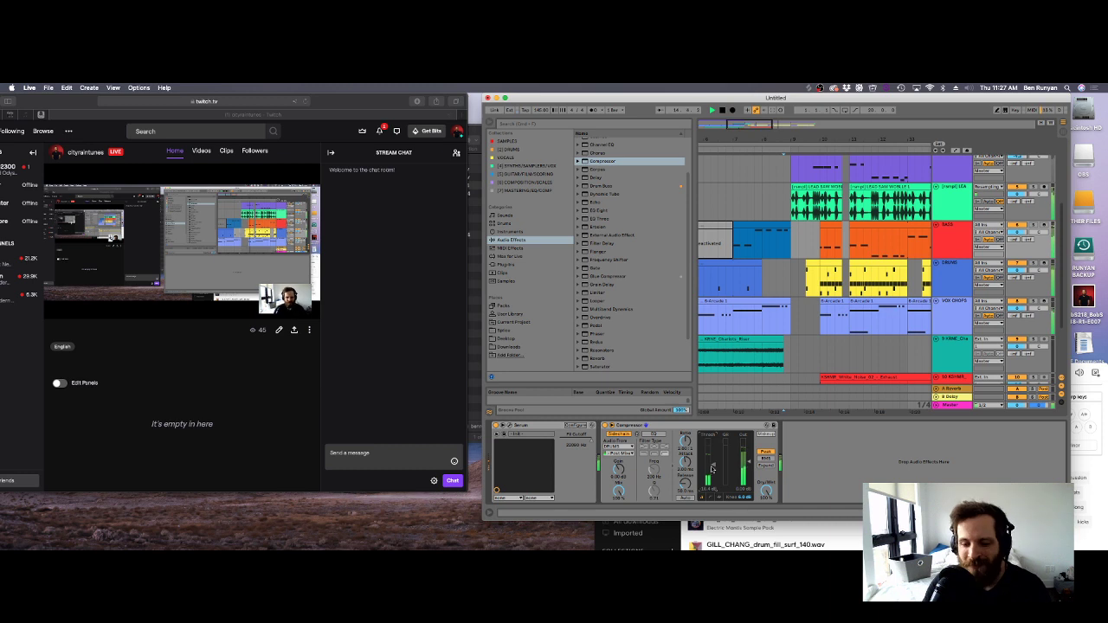
pyautogui.click(951, 226)
pyautogui.press('-')
pyautogui.press('space')
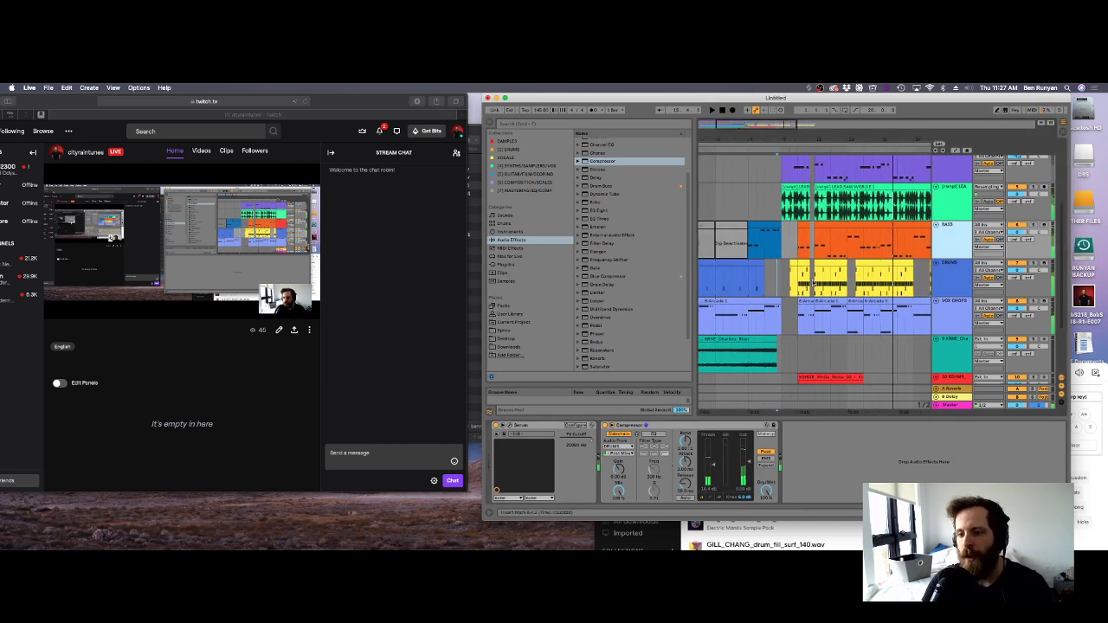
# Listen to the drop with the resampled lead and BASS tracks soloed, clear the solos, and check the lead tracks' devices.
pyautogui.click(816, 246)
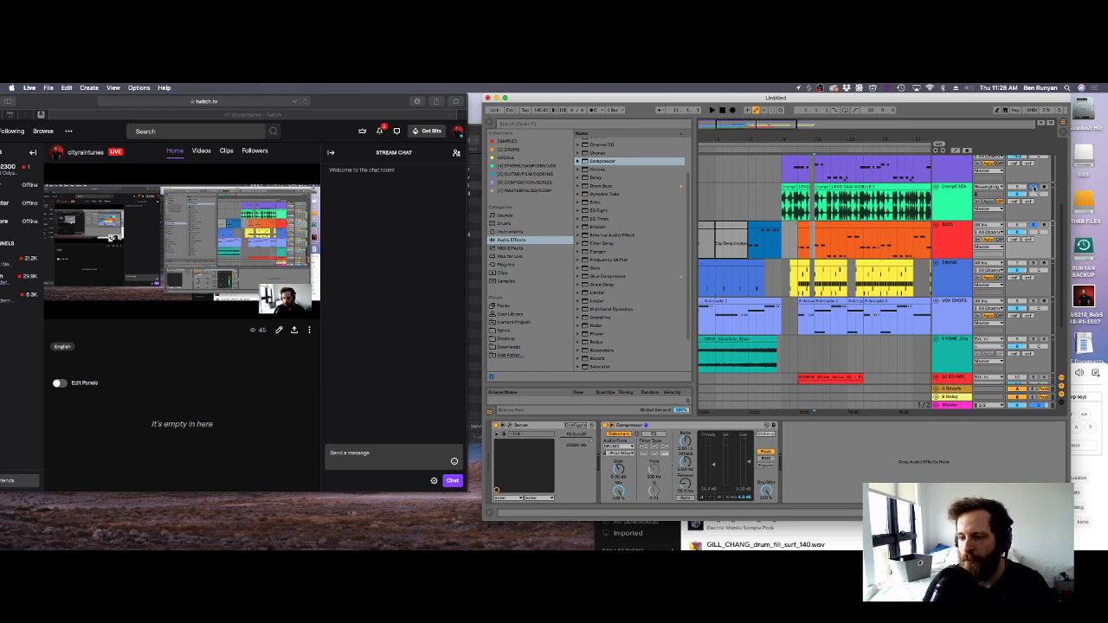
pyautogui.press('space')
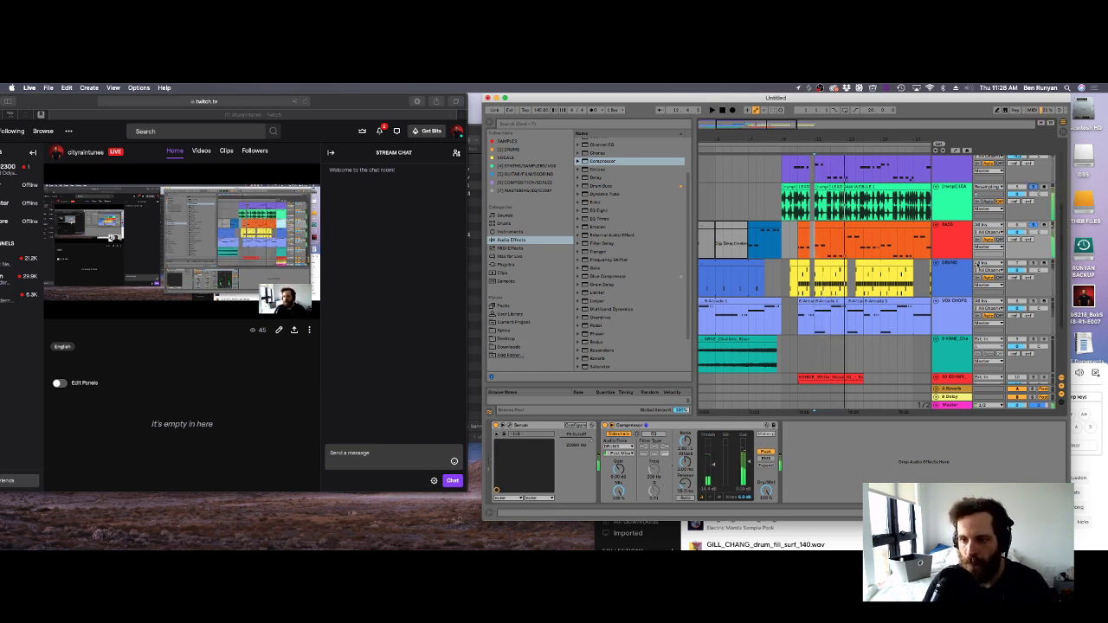
pyautogui.click(810, 246)
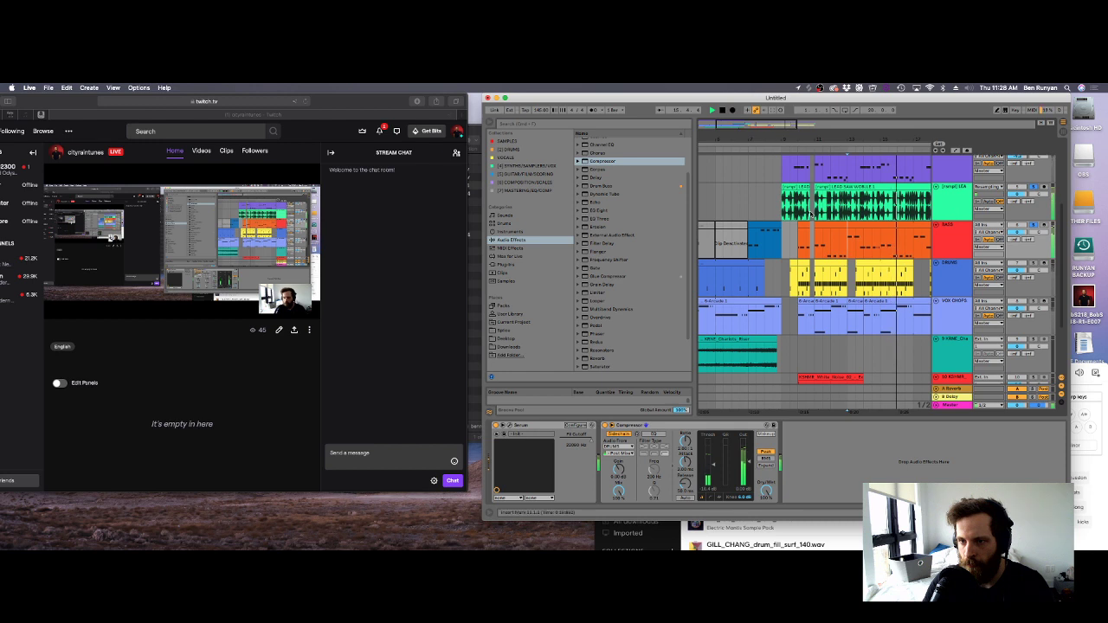
pyautogui.click(953, 189)
pyautogui.click(1032, 188)
pyautogui.click(959, 168)
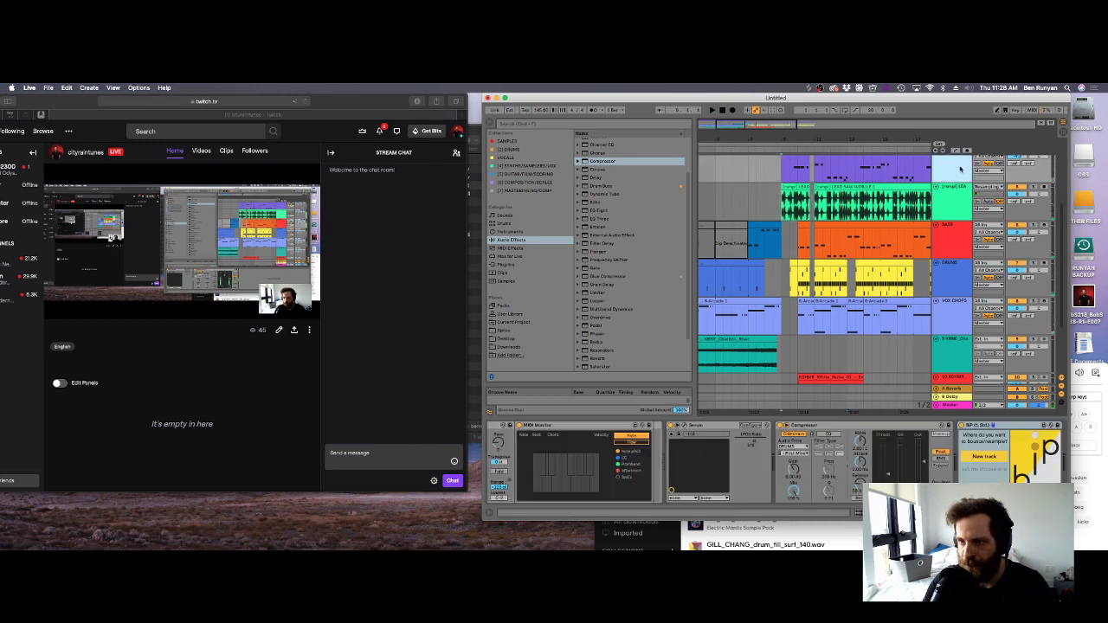
pyautogui.press('space')
pyautogui.click(955, 198)
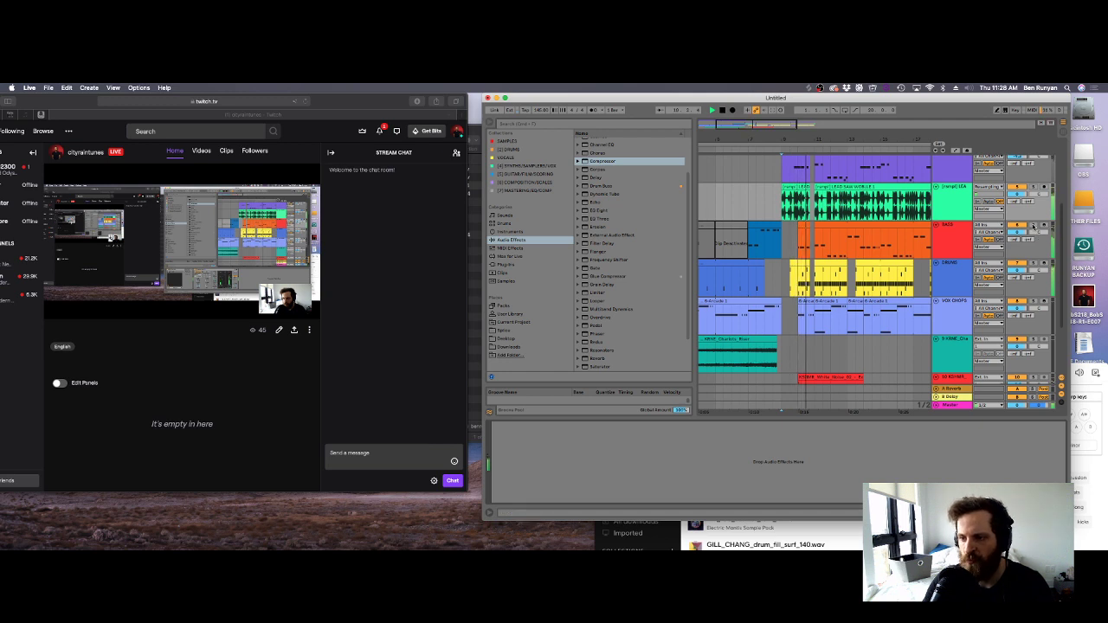
pyautogui.click(1032, 225)
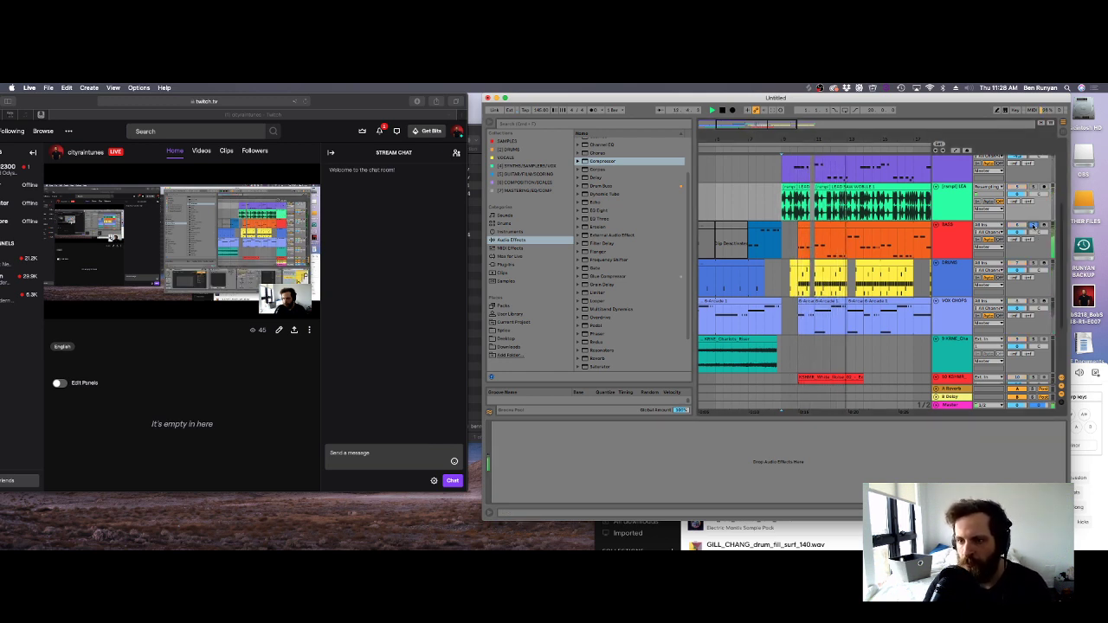
pyautogui.click(1033, 226)
# Play the track from the beginning, check the Master Limiter and VOX CHOPS devices, and view the Arcade instrument before closing it.
pyautogui.click(825, 150)
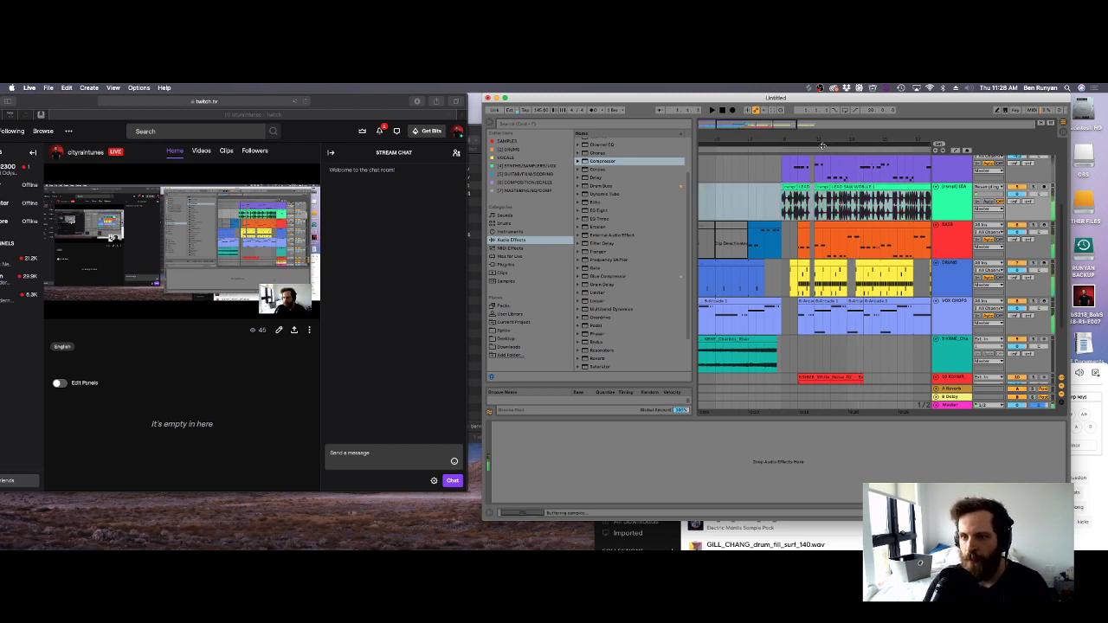
pyautogui.press('space')
pyautogui.press('space')
pyautogui.click(956, 405)
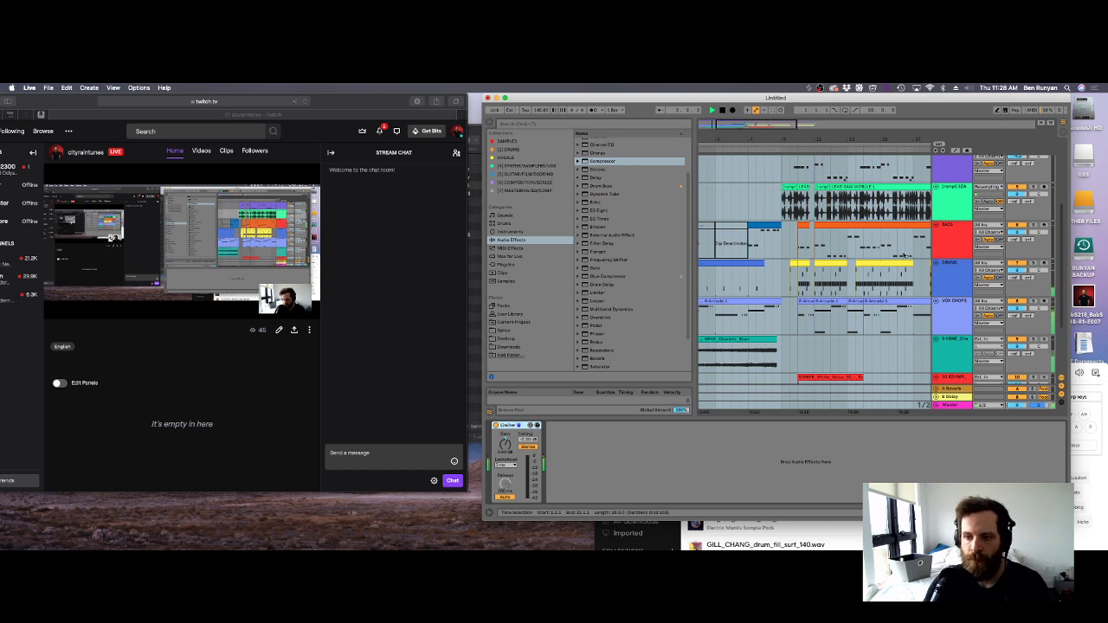
pyautogui.click(956, 301)
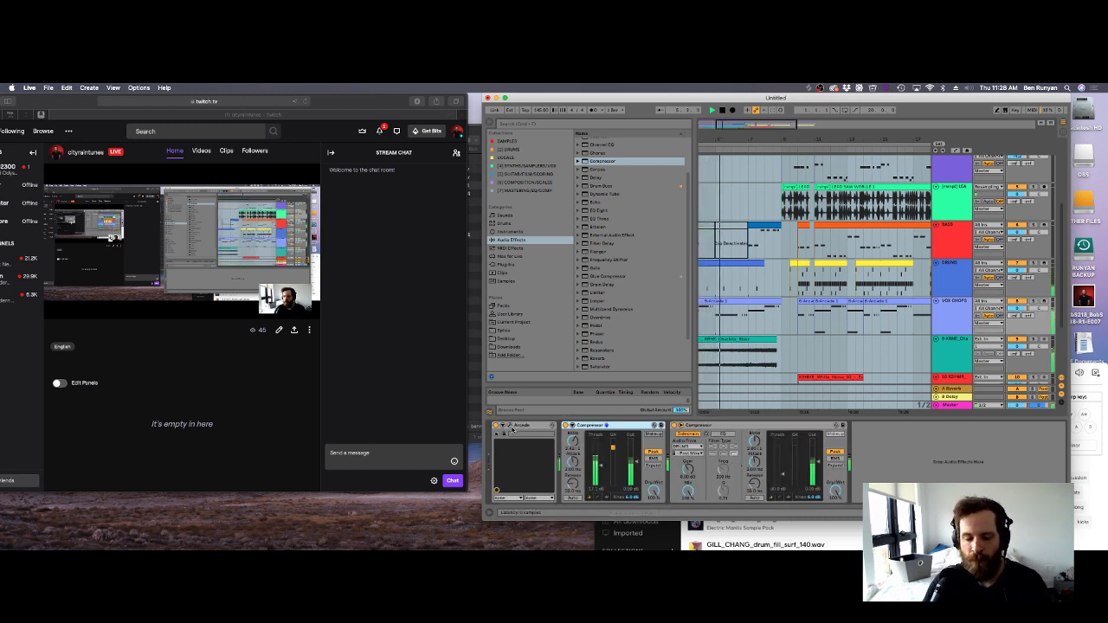
pyautogui.click(511, 430)
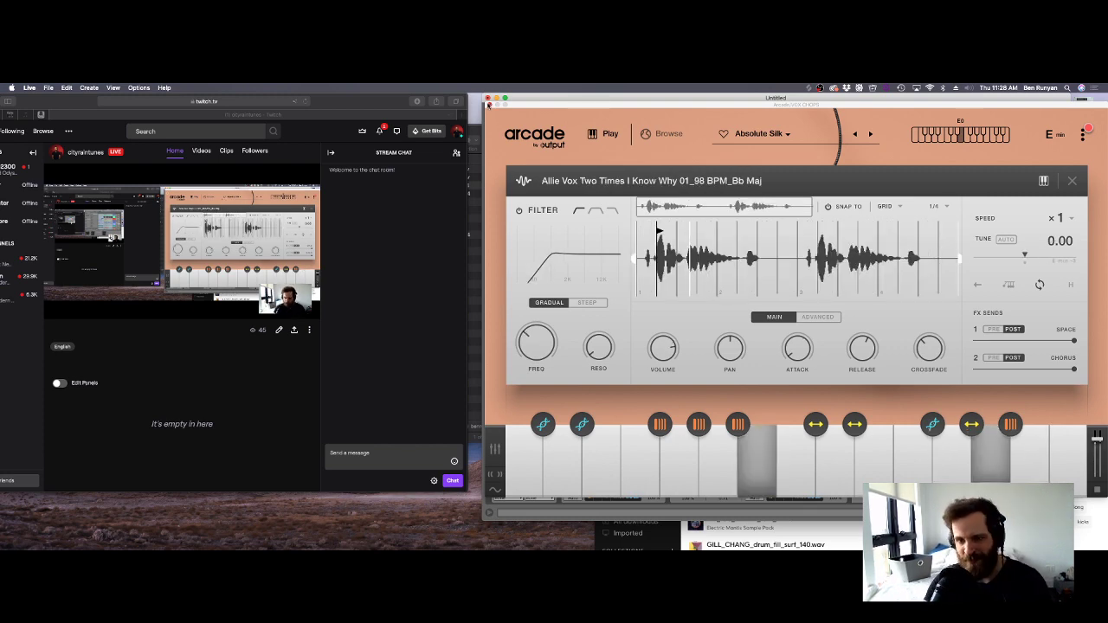
pyautogui.click(488, 99)
# Duplicate bars 17 to 21 across all tracks so the drop continues for another four bars.
pyautogui.moveTo(816, 122); pyautogui.dragTo(816, 90)
pyautogui.click(785, 243)
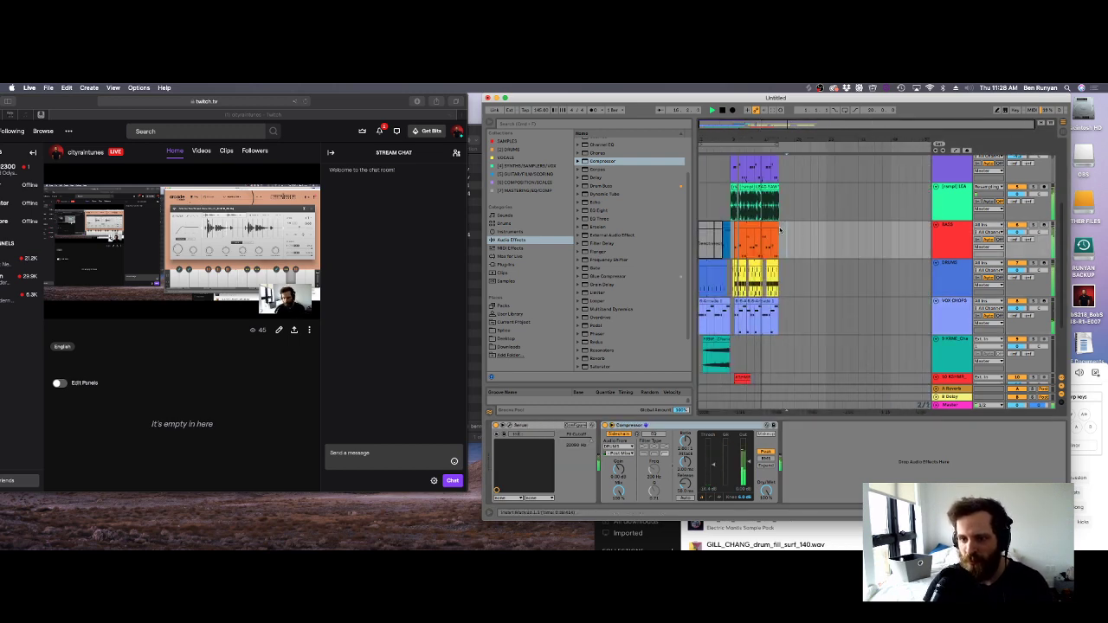
pyautogui.scroll(5, 777, 231)
pyautogui.moveTo(762, 177); pyautogui.dragTo(778, 404)
pyautogui.scroll(-4, 777, 336)
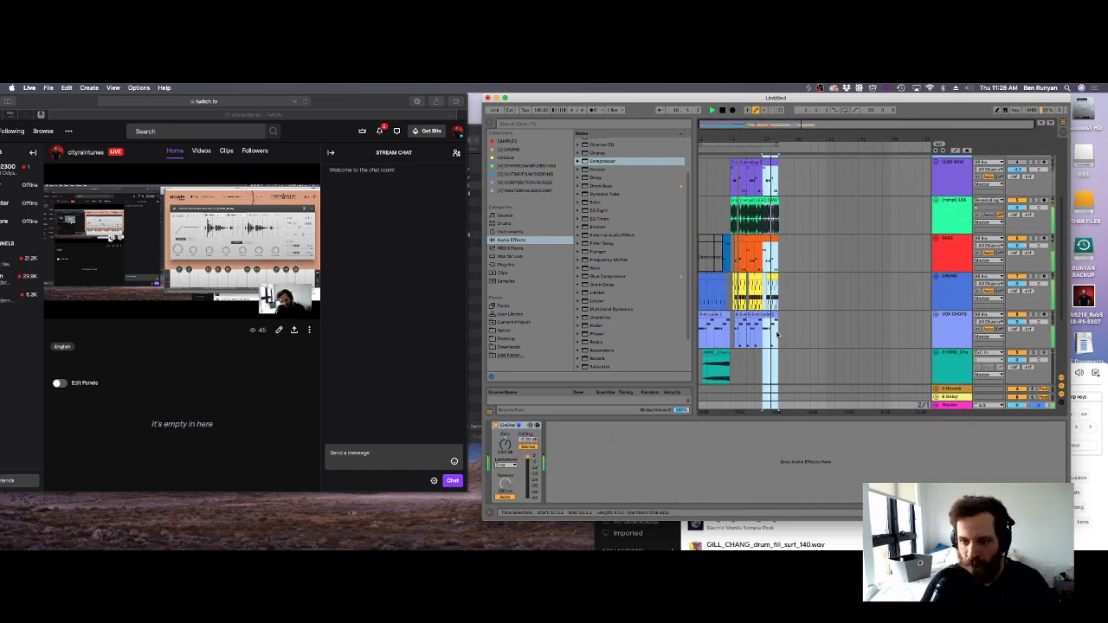
pyautogui.press('super+d')
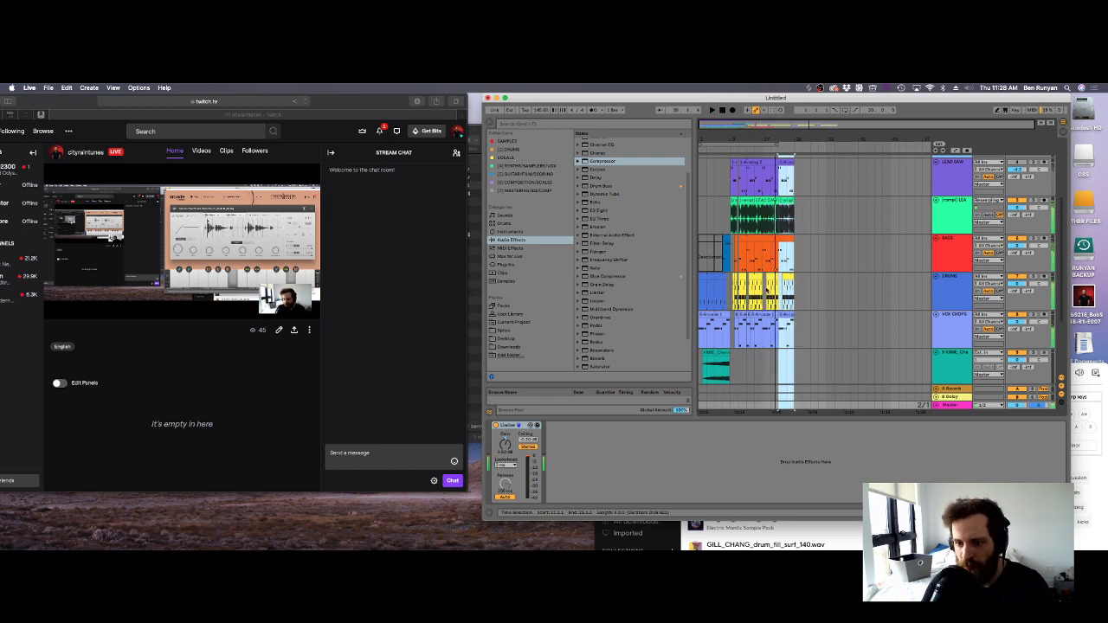
# Fill the empty bar at bar 21 on the DRUMS track with a one-bar clip of the drum pattern.
pyautogui.click(759, 286)
pyautogui.moveTo(766, 135); pyautogui.dragTo(759, 283)
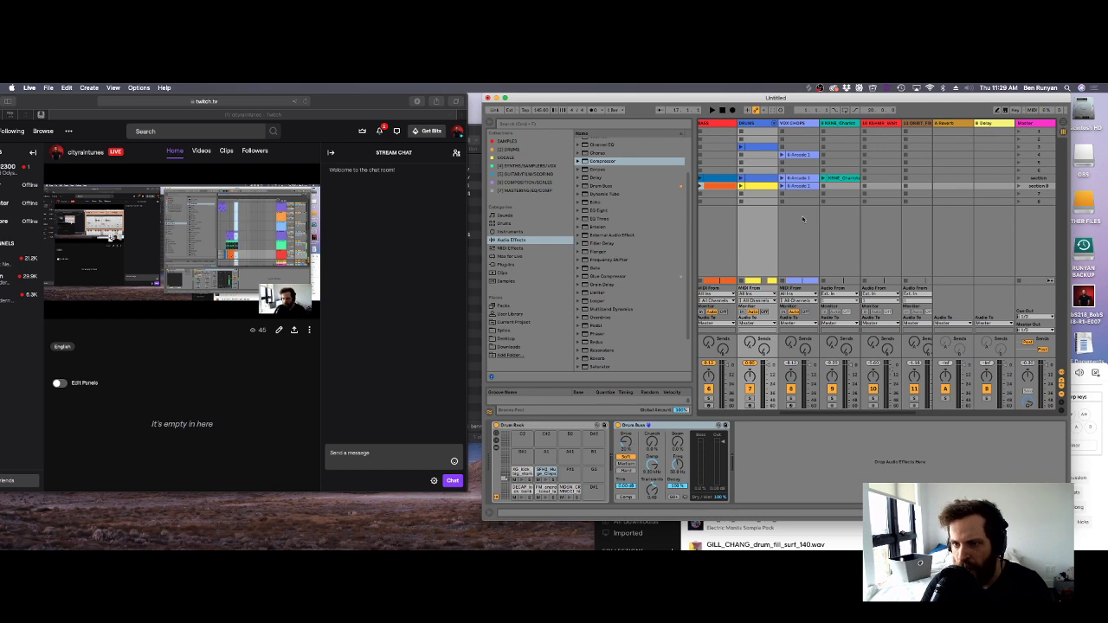
pyautogui.press('Tab')
pyautogui.press('Tab')
pyautogui.press('Tab')
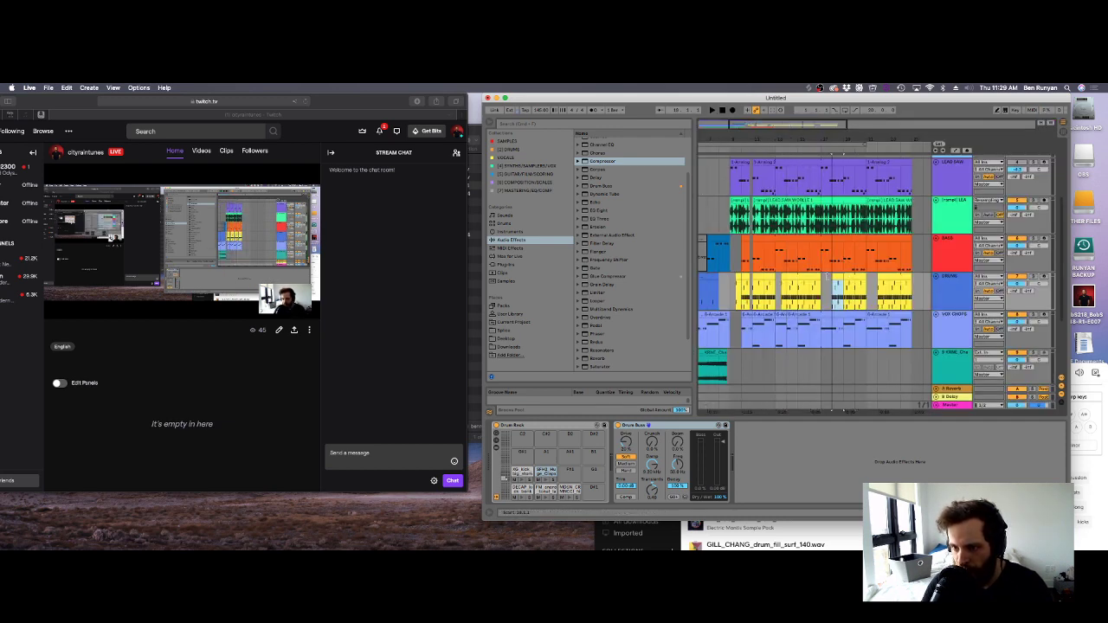
pyautogui.press('space')
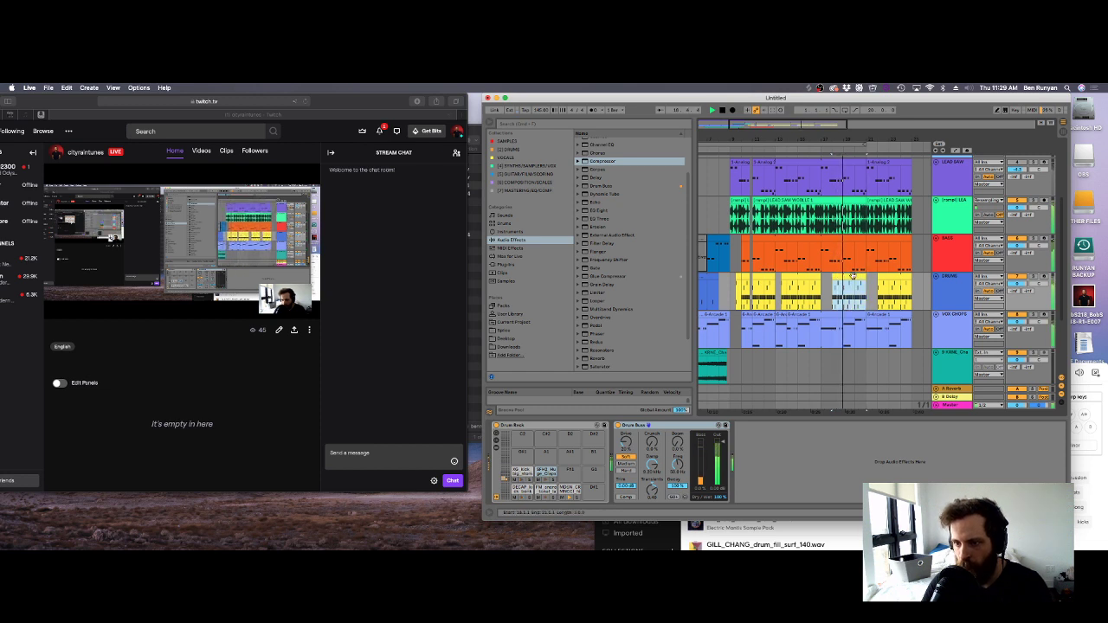
pyautogui.moveTo(853, 276); pyautogui.dragTo(897, 282)
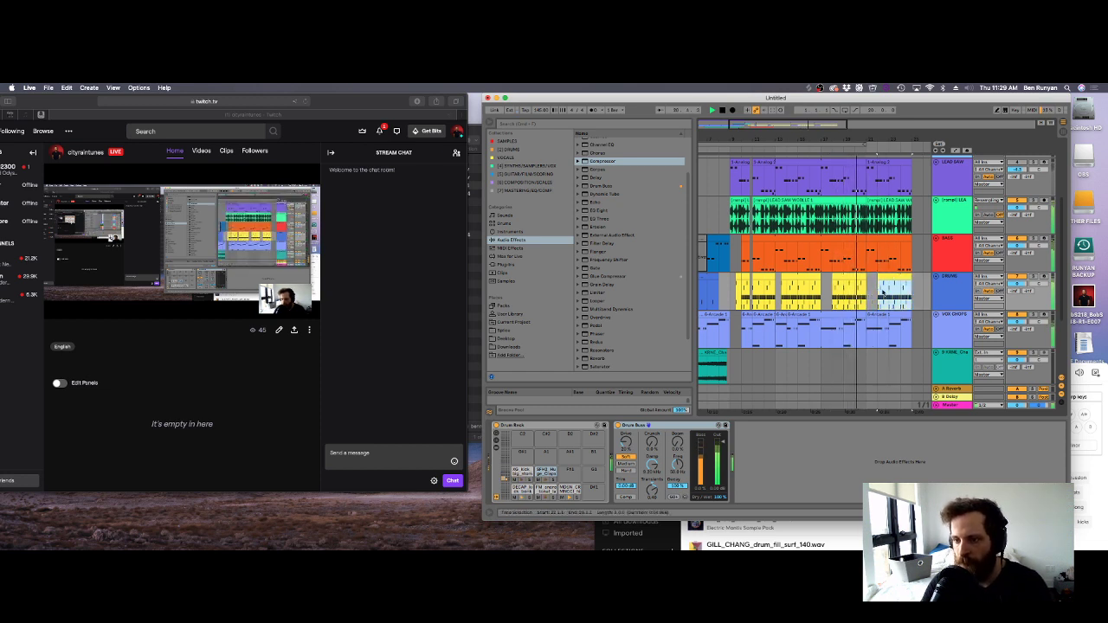
pyautogui.moveTo(878, 276); pyautogui.dragTo(869, 285)
pyautogui.press('space')
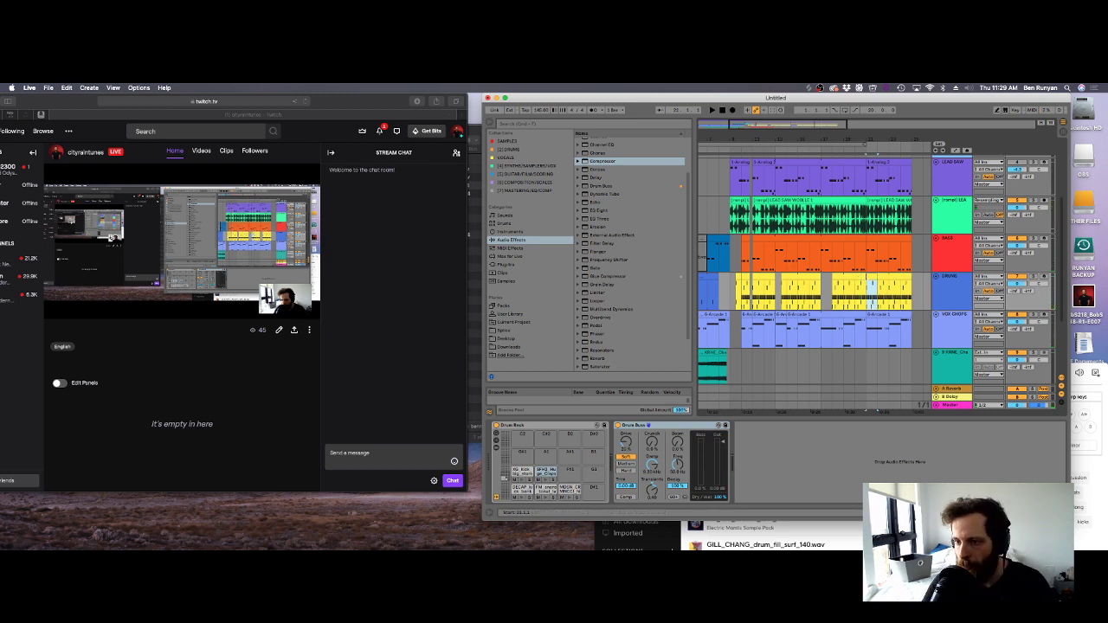
# Open the one-bar DRUMS clip at bar 21 and add two short DECAP kick notes at 1.1.3 and 1.2.
pyautogui.doubleClick(864, 294)
pyautogui.press('space')
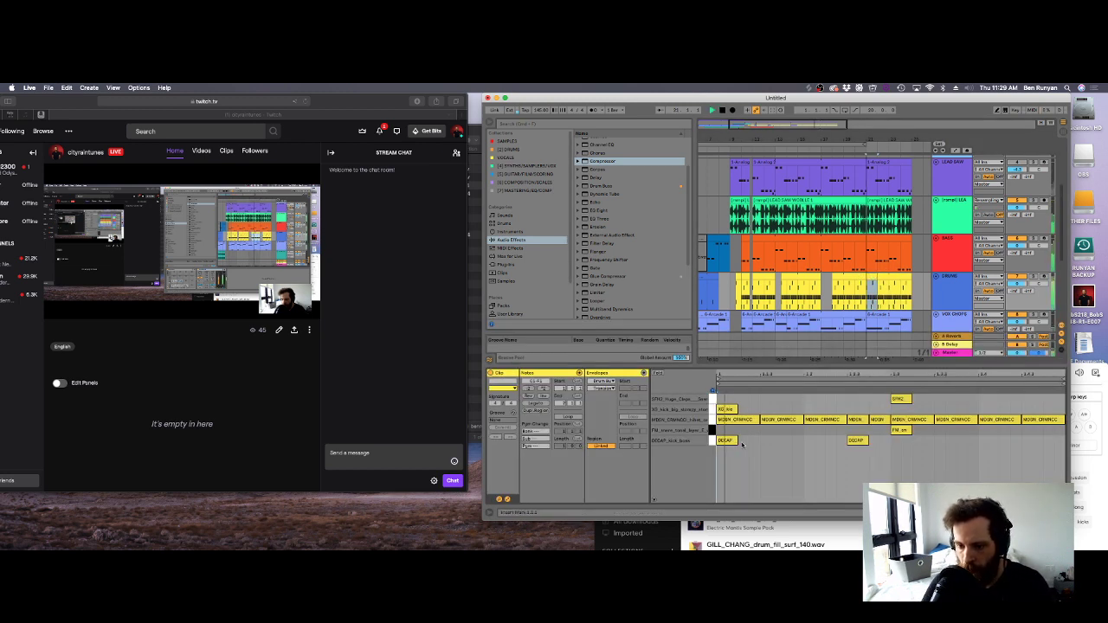
pyautogui.doubleClick(764, 441)
pyautogui.doubleClick(808, 441)
pyautogui.press('space')
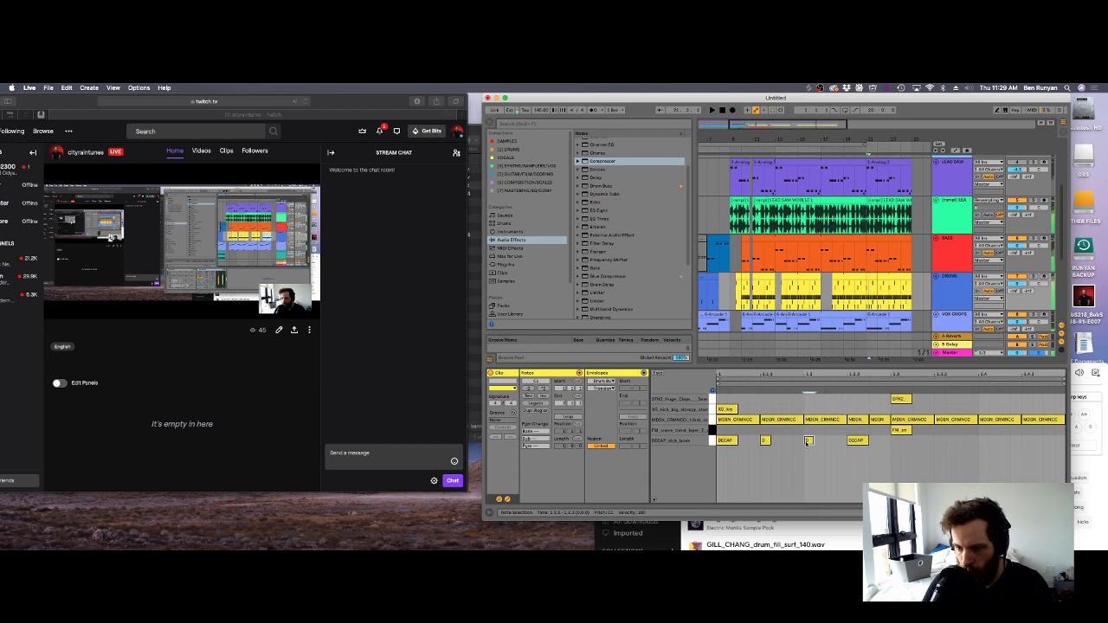
# Delete the first three hi-hat notes at the start of the one-bar DRUMS clip.
pyautogui.press('space')
pyautogui.doubleClick(823, 420)
pyautogui.press('space')
pyautogui.hscroll(-2, 865, 417)
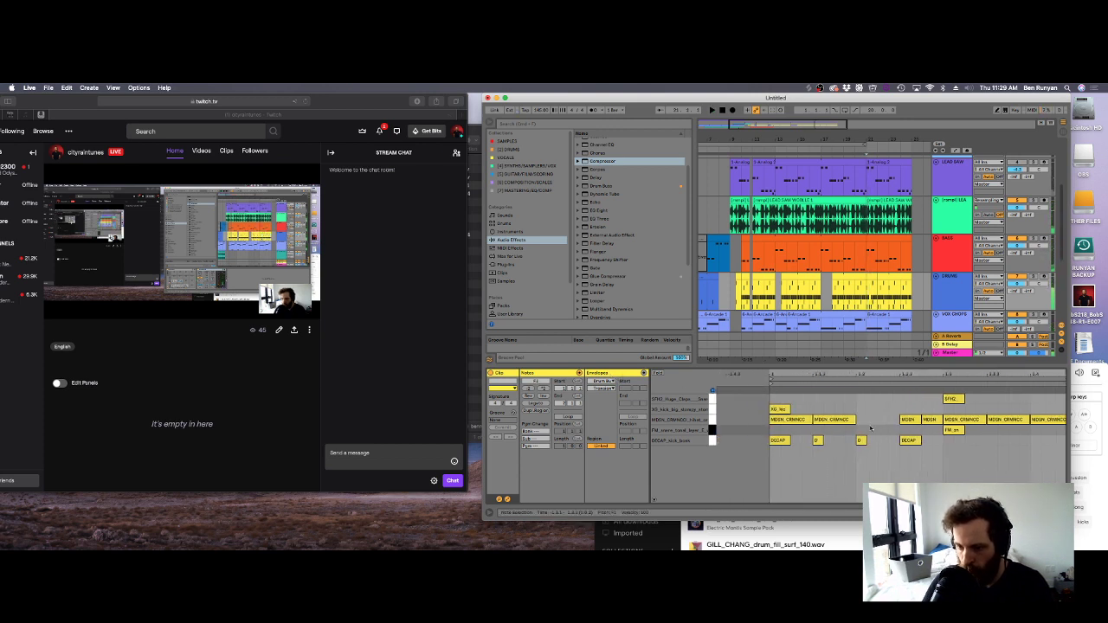
pyautogui.moveTo(870, 427); pyautogui.dragTo(792, 419)
pyautogui.press('Delete')
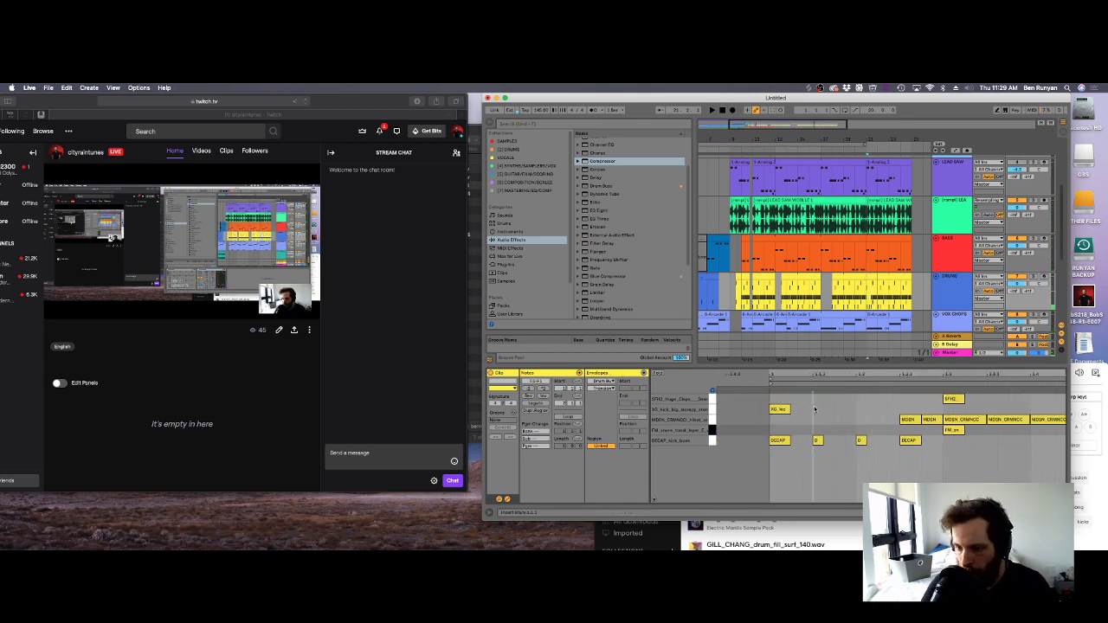
# Add two big-kick notes matching the new DECAP kicks, and delete the remaining hi-hats and kick before the first snare.
pyautogui.doubleClick(816, 409)
pyautogui.doubleClick(860, 408)
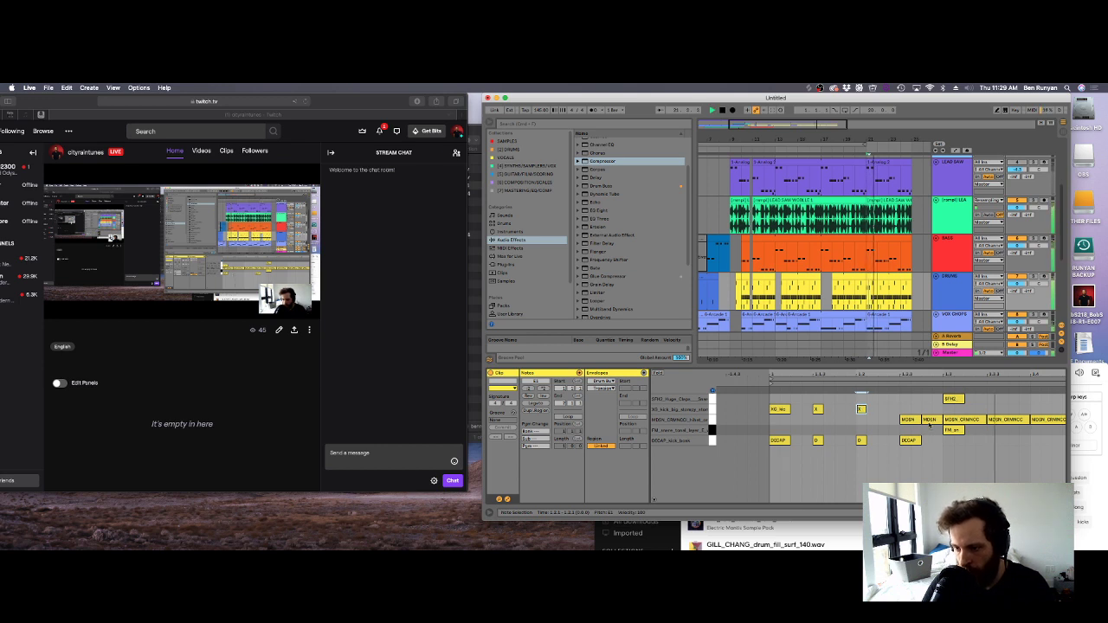
pyautogui.press('space')
pyautogui.moveTo(940, 447); pyautogui.dragTo(895, 417)
pyautogui.press('Delete')
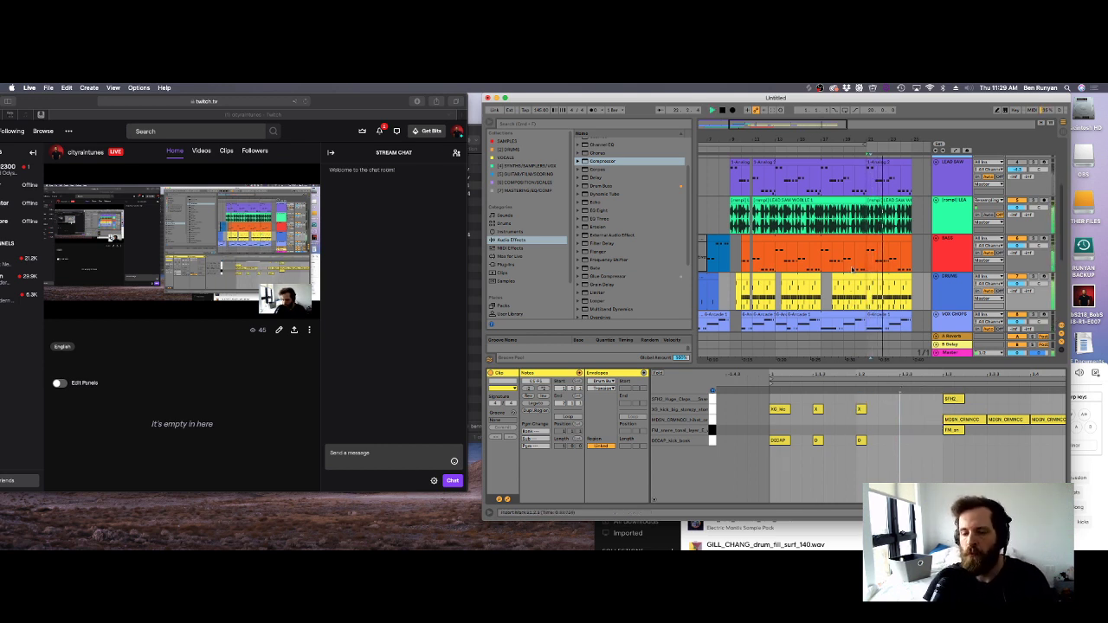
# Consolidate the DRUMS clips from bar 21 to 25 into one, delete the DECAP kick starting its second bar, and replay the track.
pyautogui.moveTo(881, 294)
pyautogui.mouseDown()
pyautogui.moveTo(914, 297)
pyautogui.moveTo(869, 282)
pyautogui.mouseUp()
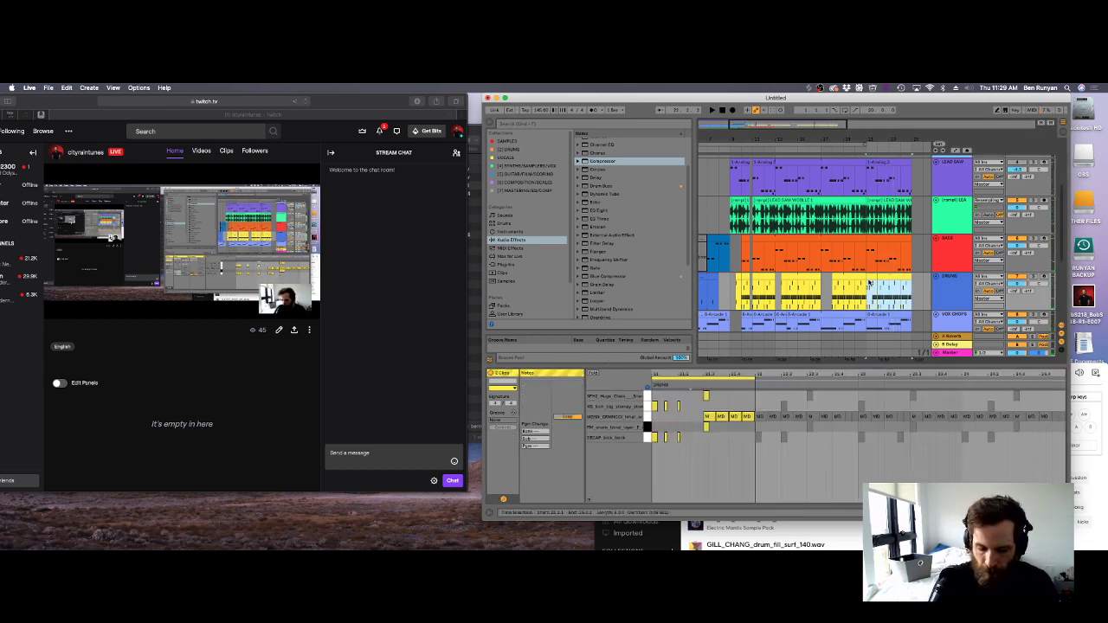
pyautogui.click(869, 282)
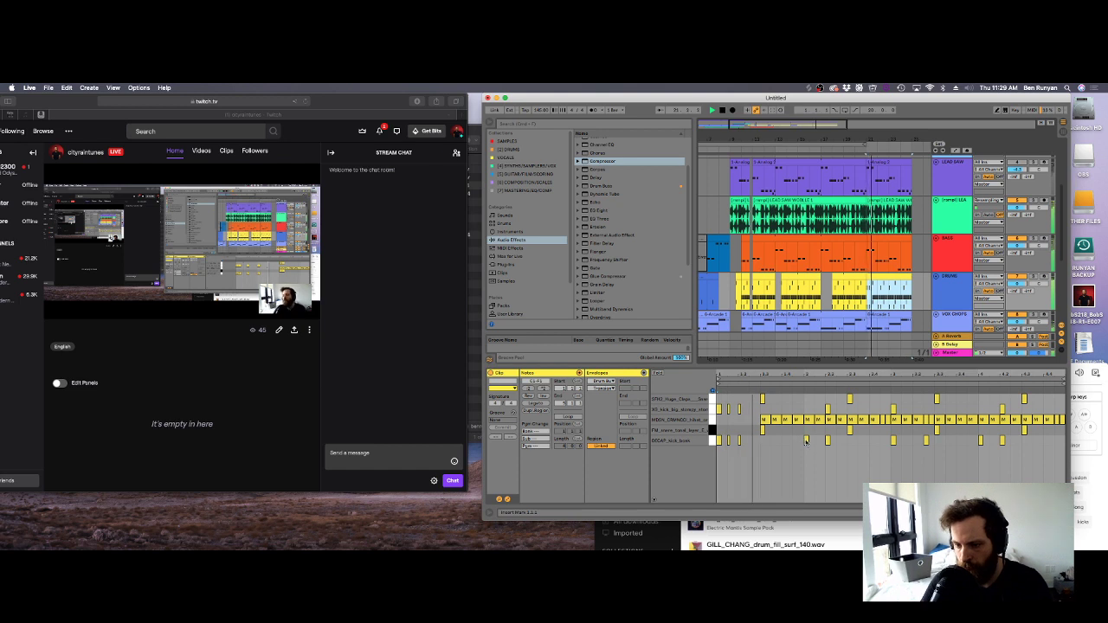
pyautogui.press('space')
pyautogui.press('space')
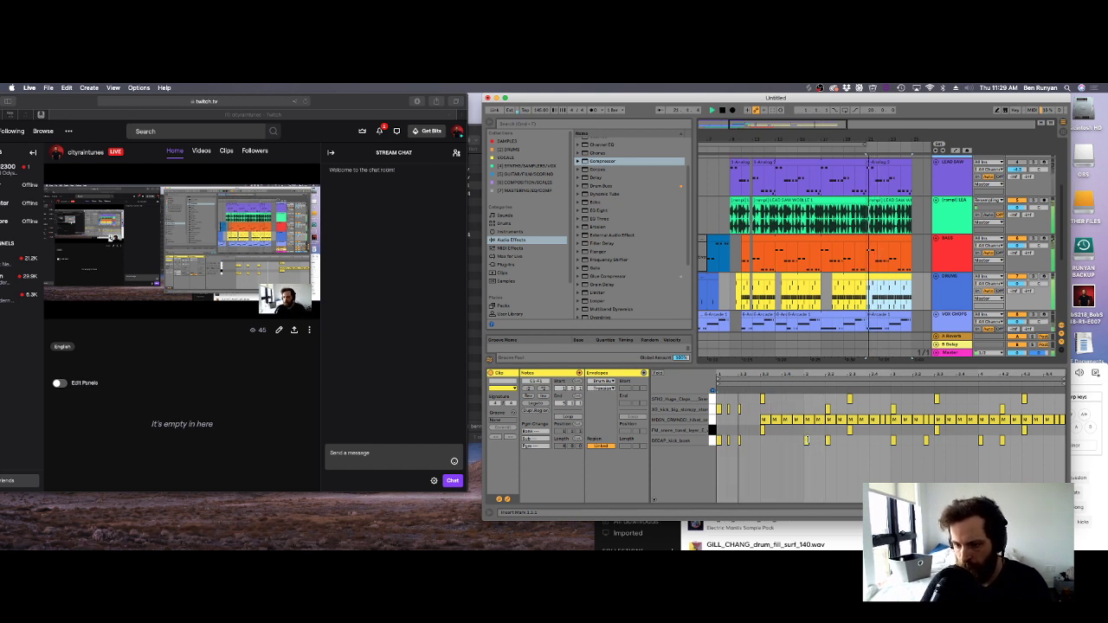
pyautogui.doubleClick(807, 440)
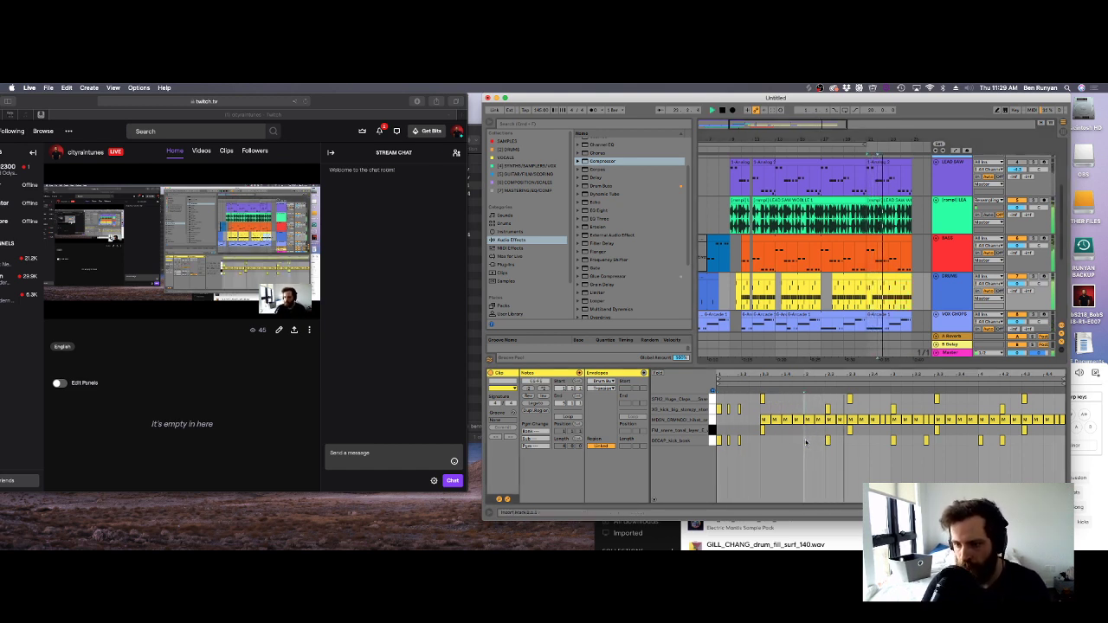
pyautogui.click(753, 141)
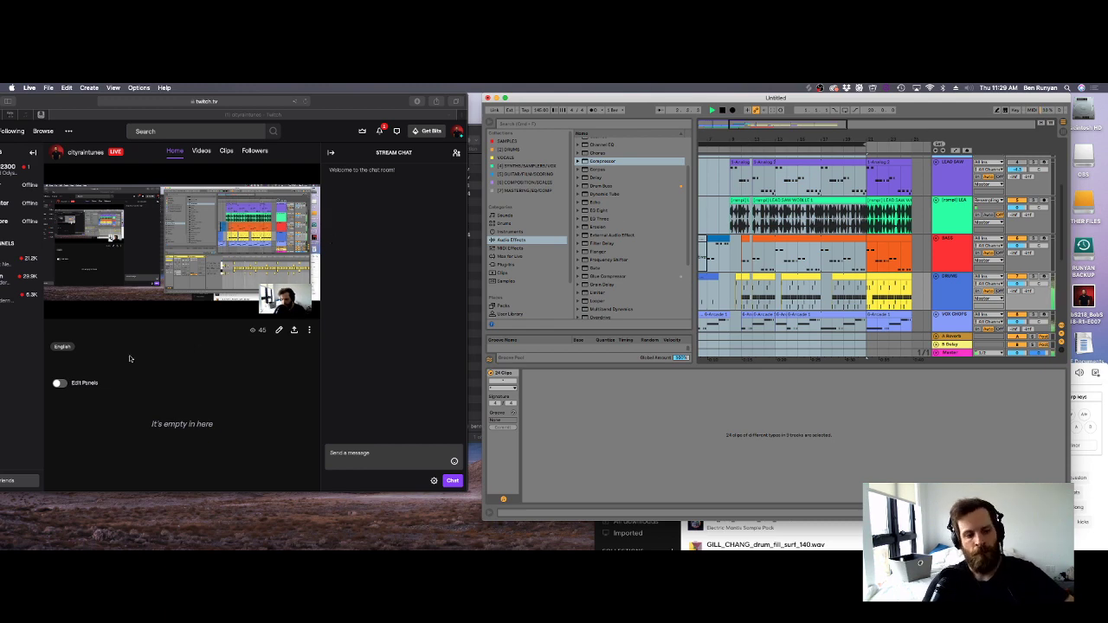
pyautogui.click(59, 382)
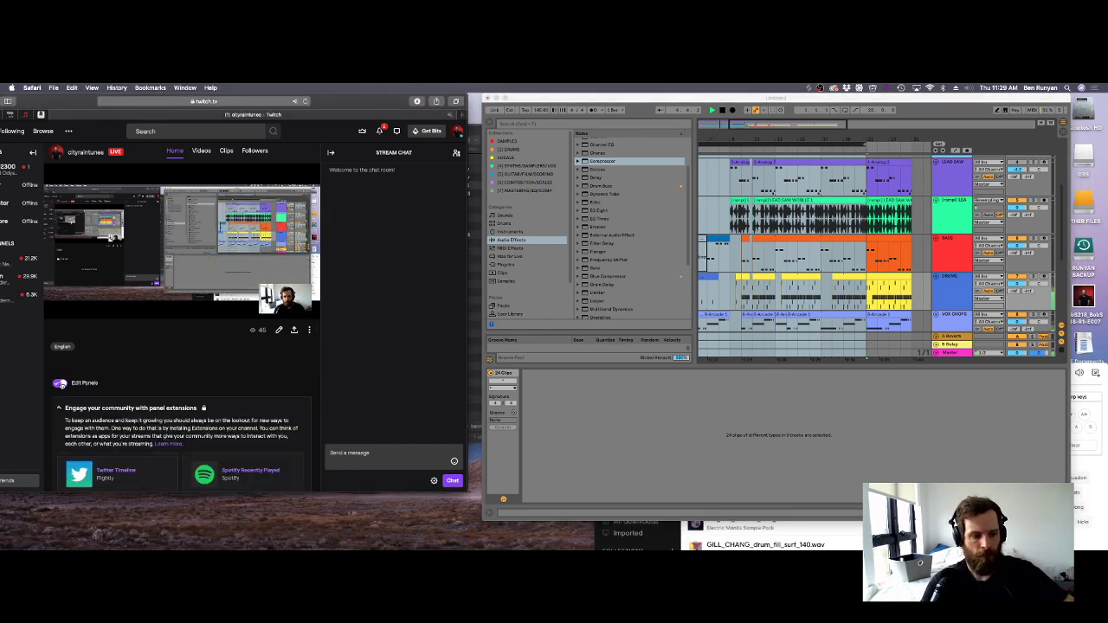
pyautogui.scroll(-4, 116, 377)
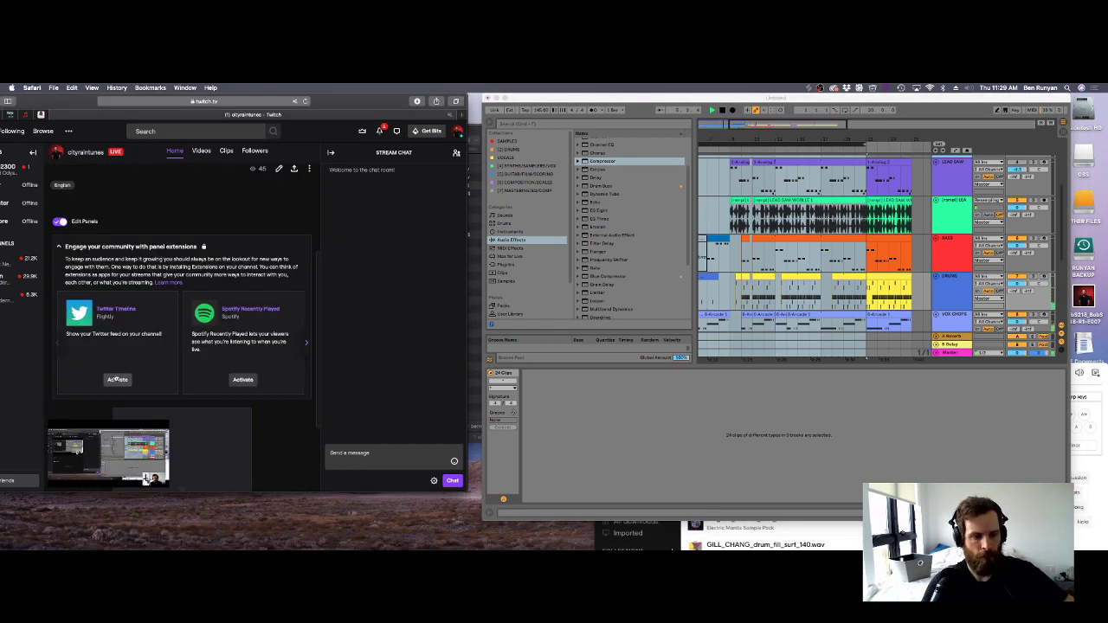
pyautogui.click(60, 222)
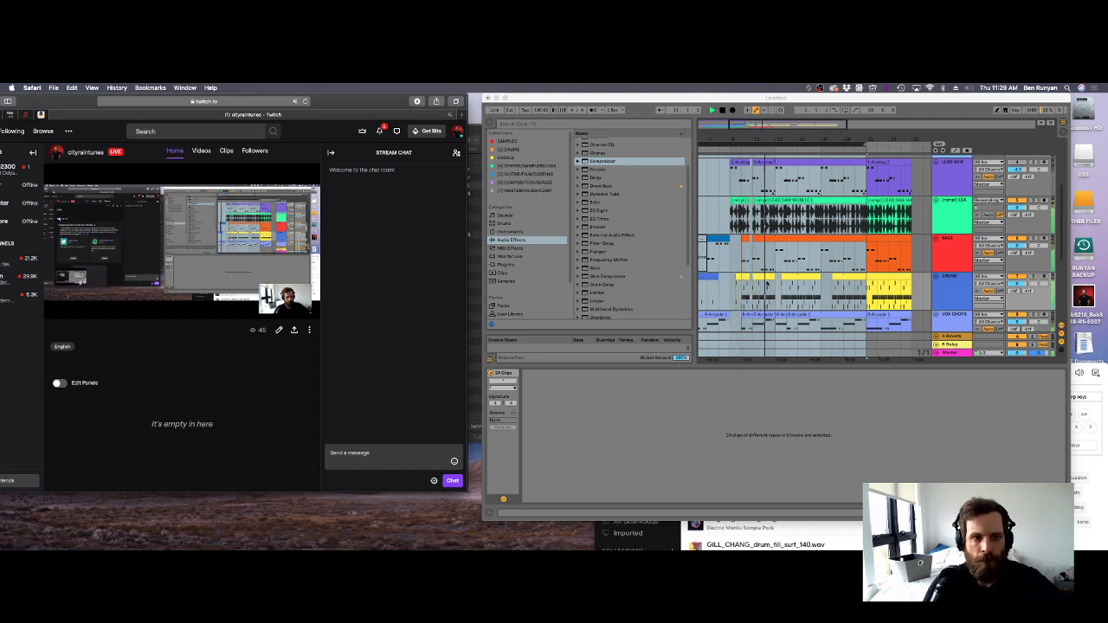
# Switch to OBS to check the stream and recording status, and return to Ableton Live.
pyautogui.press('super+Tab')
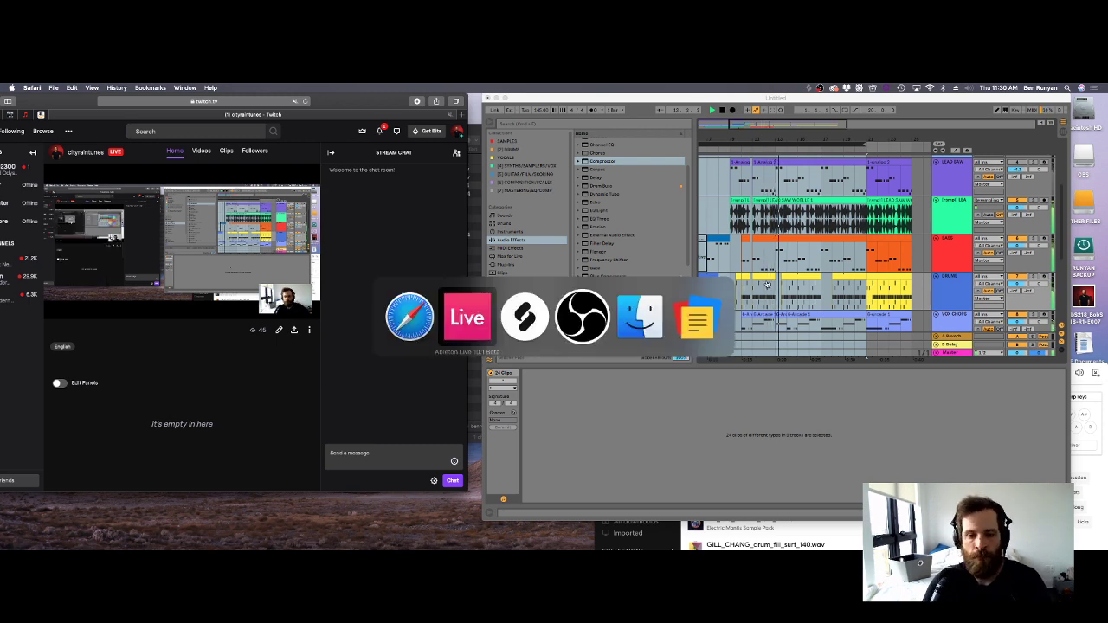
pyautogui.press('super+Tab')
pyautogui.press('super+Tab')
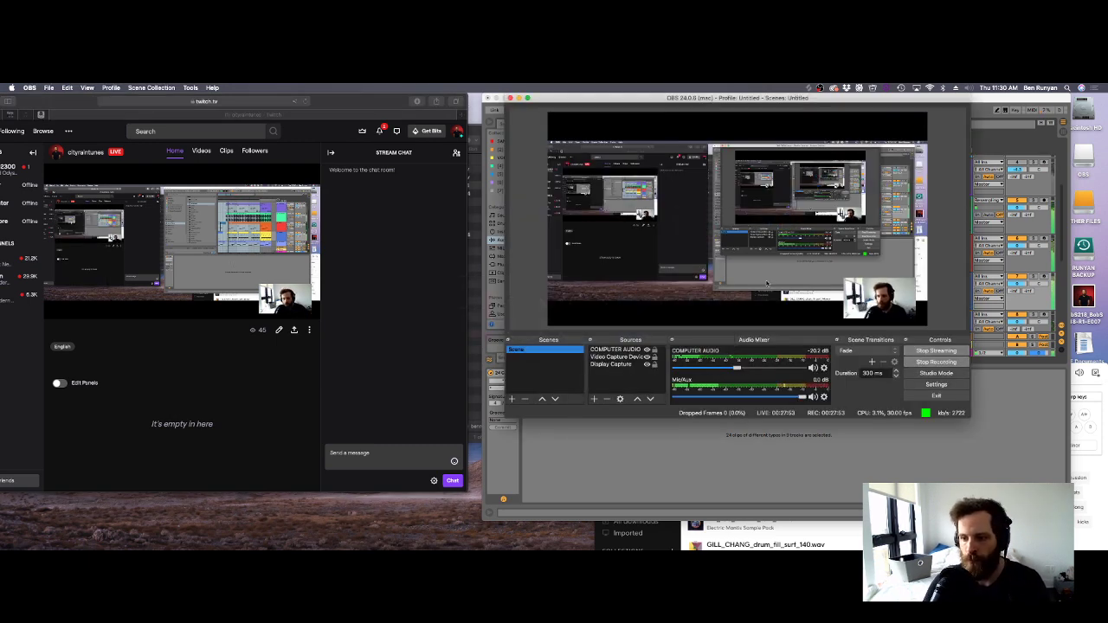
pyautogui.press('super+Tab')
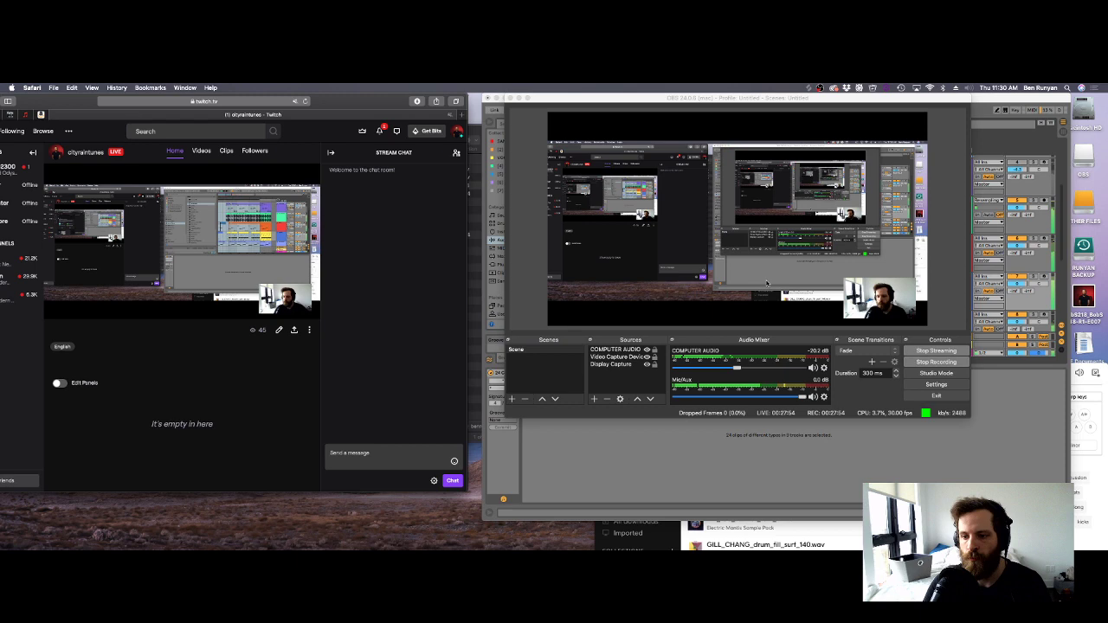
pyautogui.click(833, 437)
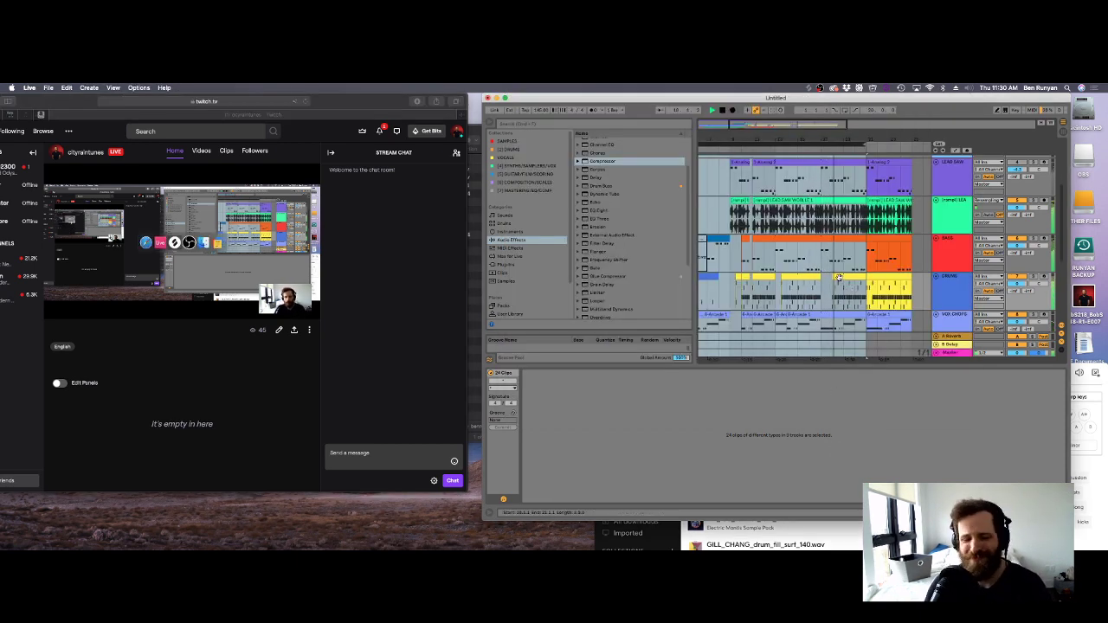
# Copy the lead saw clip from before the drop to a new MIDI track beneath it, starting where the drop ends.
pyautogui.scroll(-4, 920, 281)
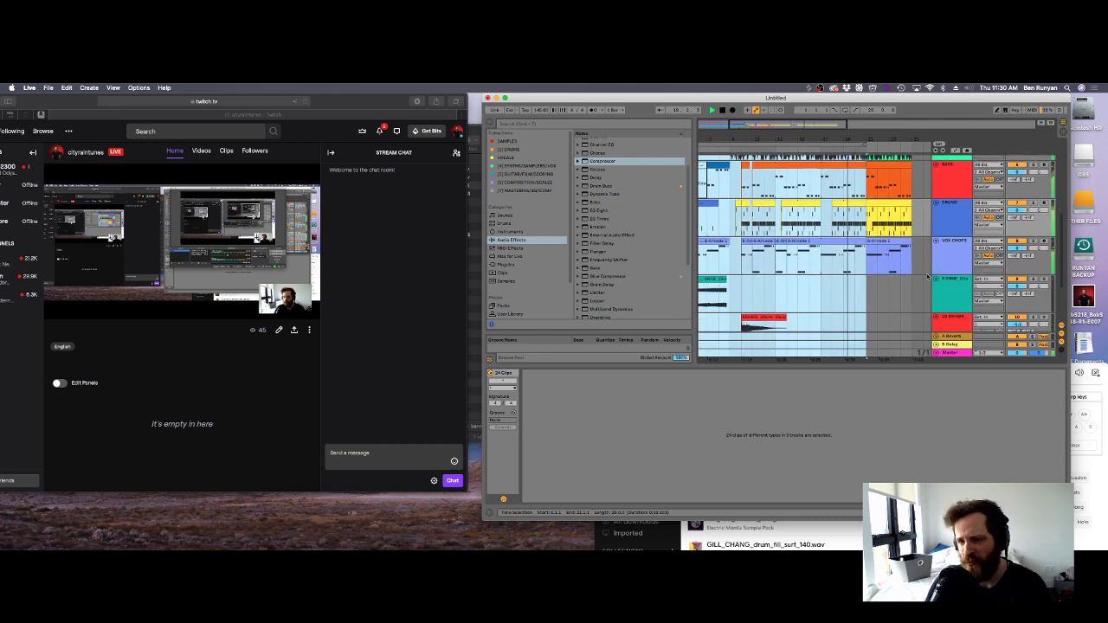
pyautogui.click(925, 277)
pyautogui.scroll(6, 899, 212)
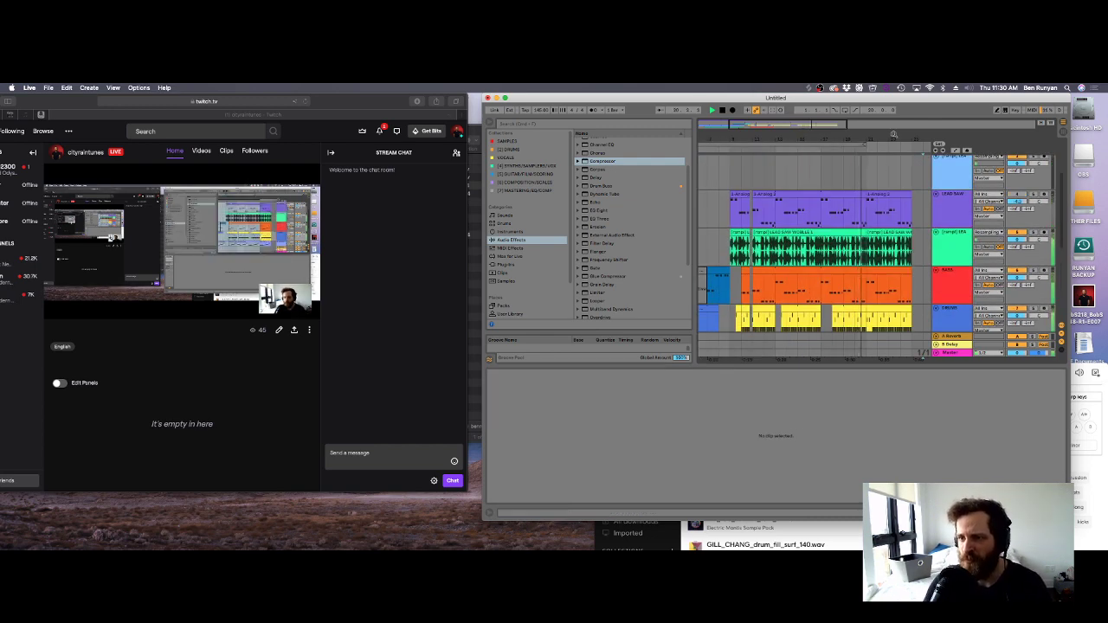
pyautogui.moveTo(892, 135); pyautogui.dragTo(811, 111)
pyautogui.scroll(5, 822, 240)
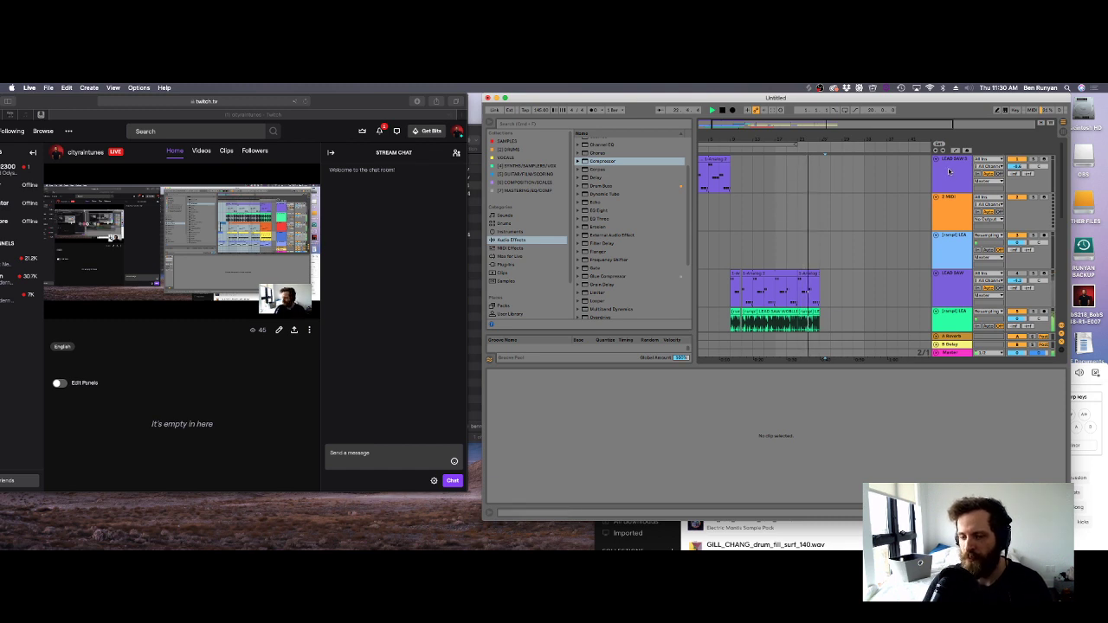
pyautogui.moveTo(718, 159); pyautogui.dragTo(853, 201)
pyautogui.press('super+shift+t')
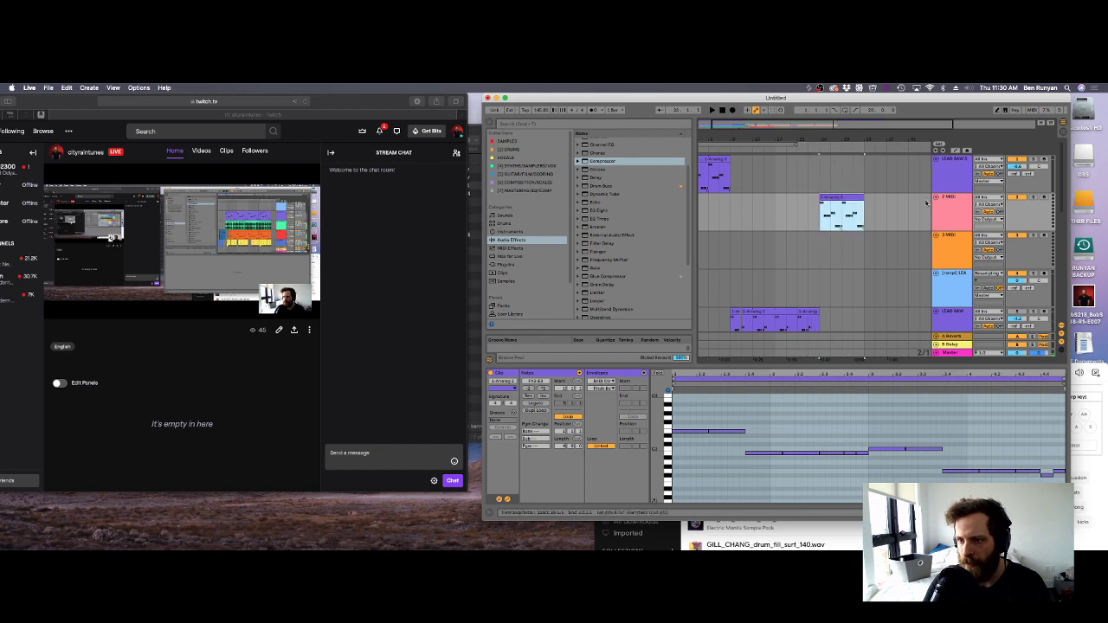
# Load Serum onto the new MIDI track and move its plugin window clear of the track list.
pyautogui.doubleClick(943, 204)
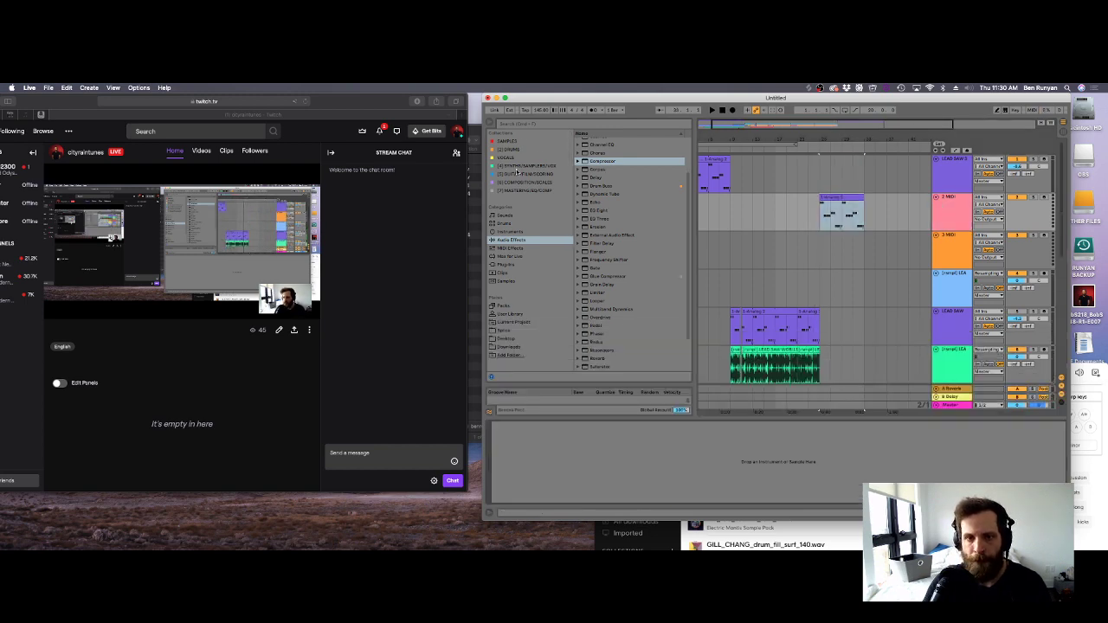
pyautogui.click(528, 165)
pyautogui.doubleClick(617, 222)
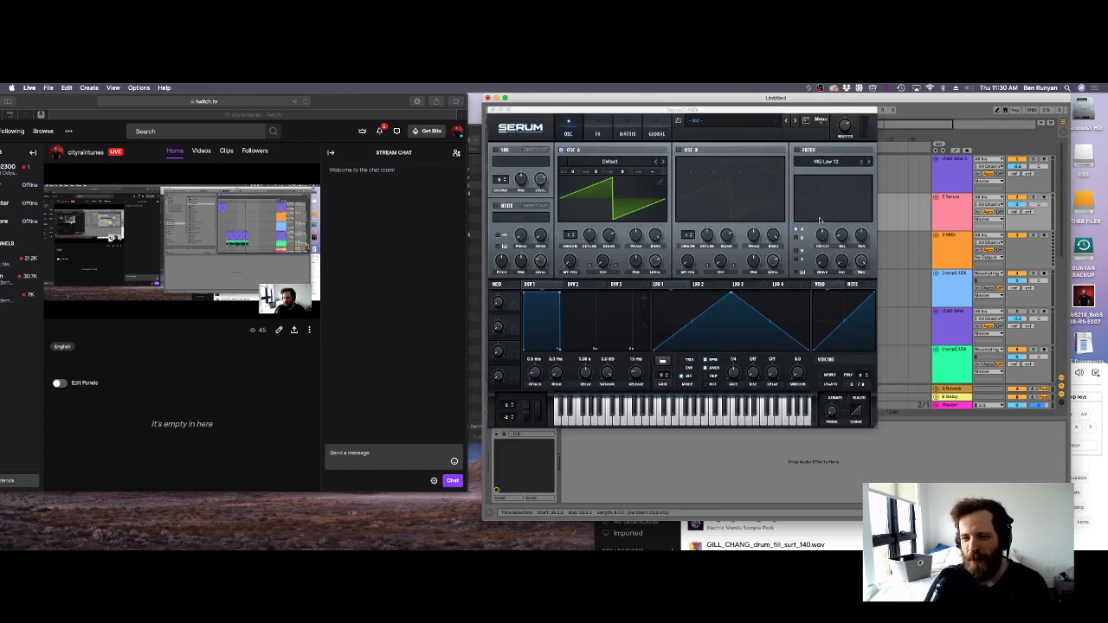
pyautogui.moveTo(735, 113); pyautogui.dragTo(762, 229)
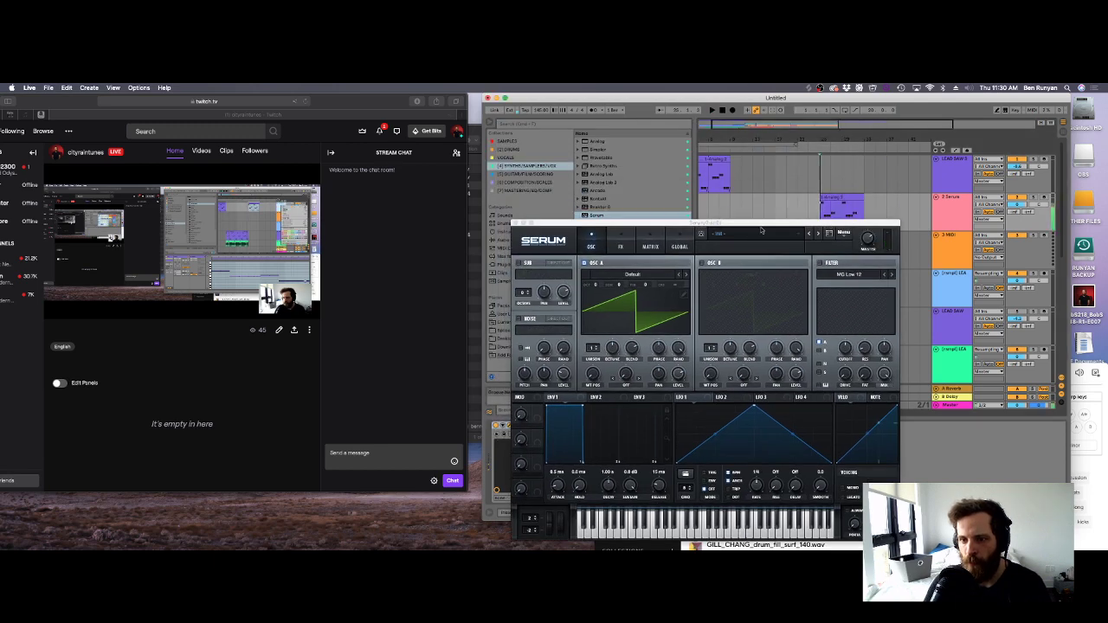
# Copy the MIDI effect rack with the C Major chord and scale devices from the lead saw track to the new Serum track.
pyautogui.click(958, 174)
pyautogui.click(952, 212)
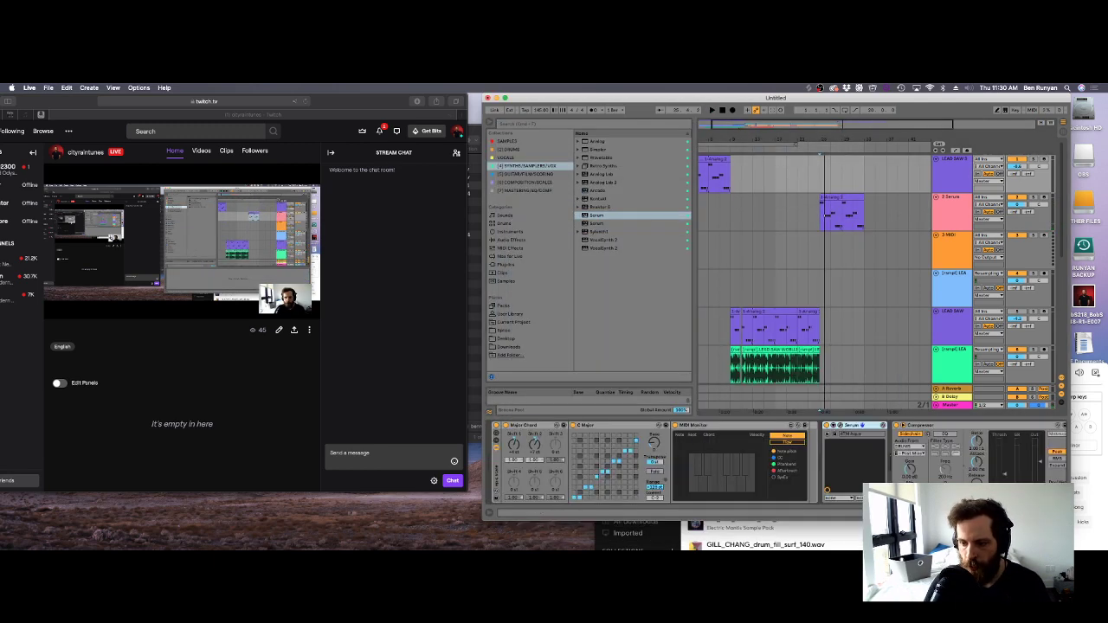
pyautogui.moveTo(495, 473); pyautogui.dragTo(958, 211)
pyautogui.press('space')
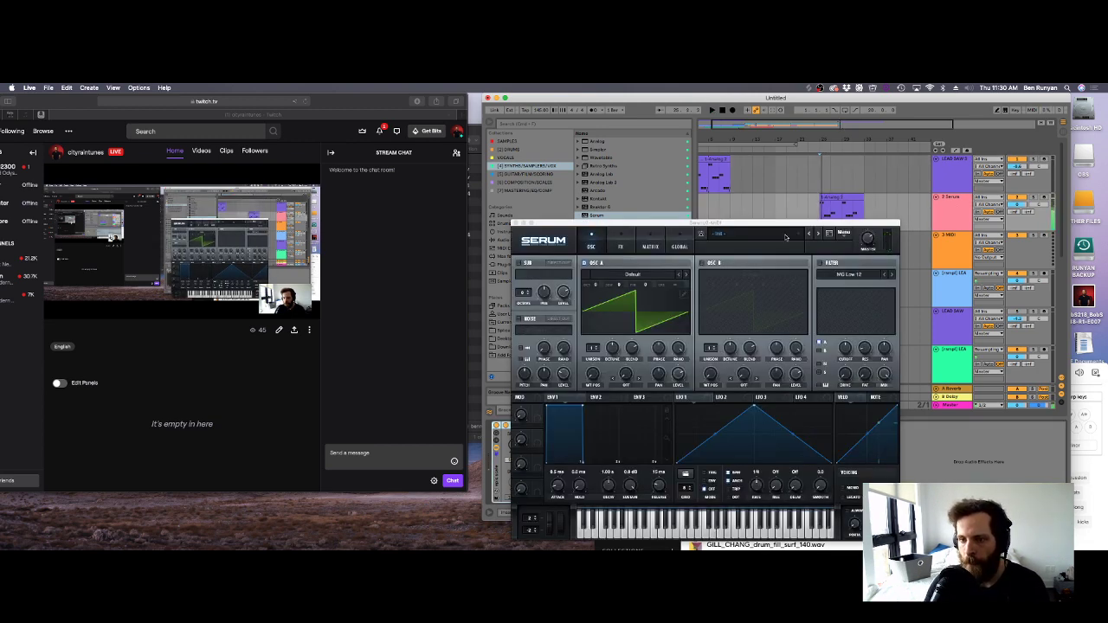
# Load the Splice preset "PL - Its Strange" into Serum, close the plugin, and play from just before the new section.
pyautogui.click(785, 236)
pyautogui.moveTo(751, 321)
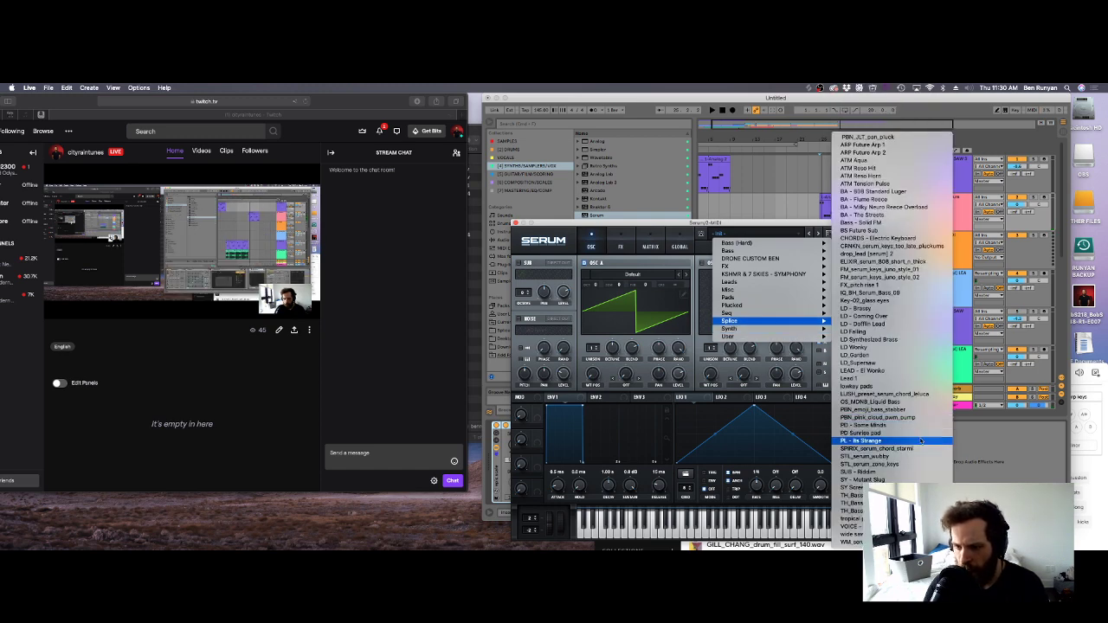
pyautogui.click(920, 441)
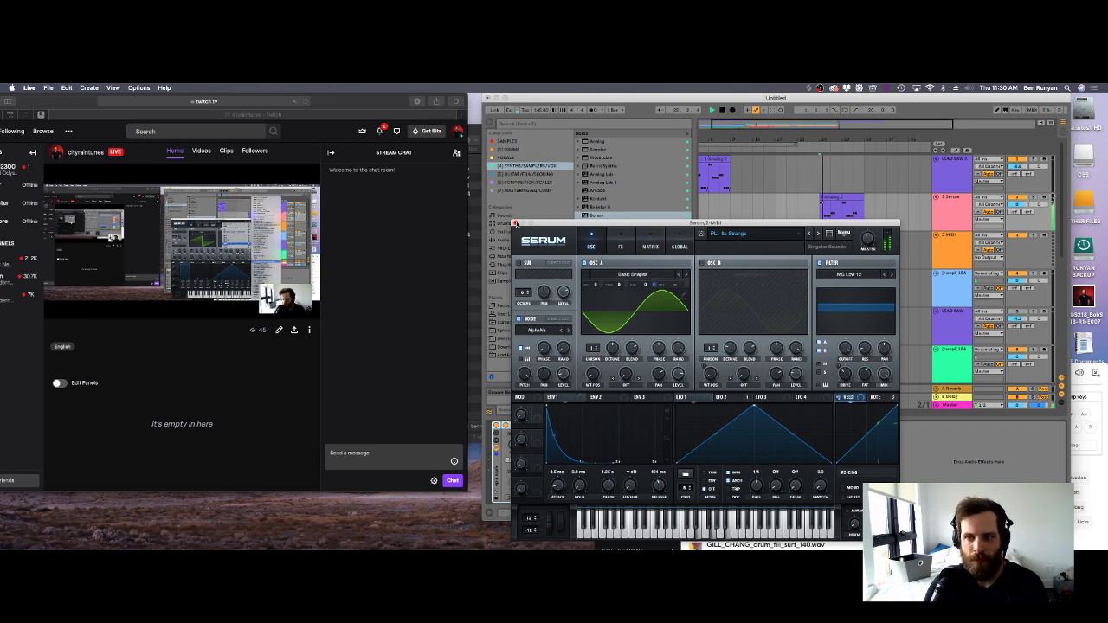
pyautogui.click(514, 224)
pyautogui.scroll(-2, 950, 267)
pyautogui.press('space')
pyautogui.click(808, 195)
pyautogui.press('space')
# Duplicate the last BASS clip twice so the bass line continues past the end of the drop.
pyautogui.scroll(-7, 813, 208)
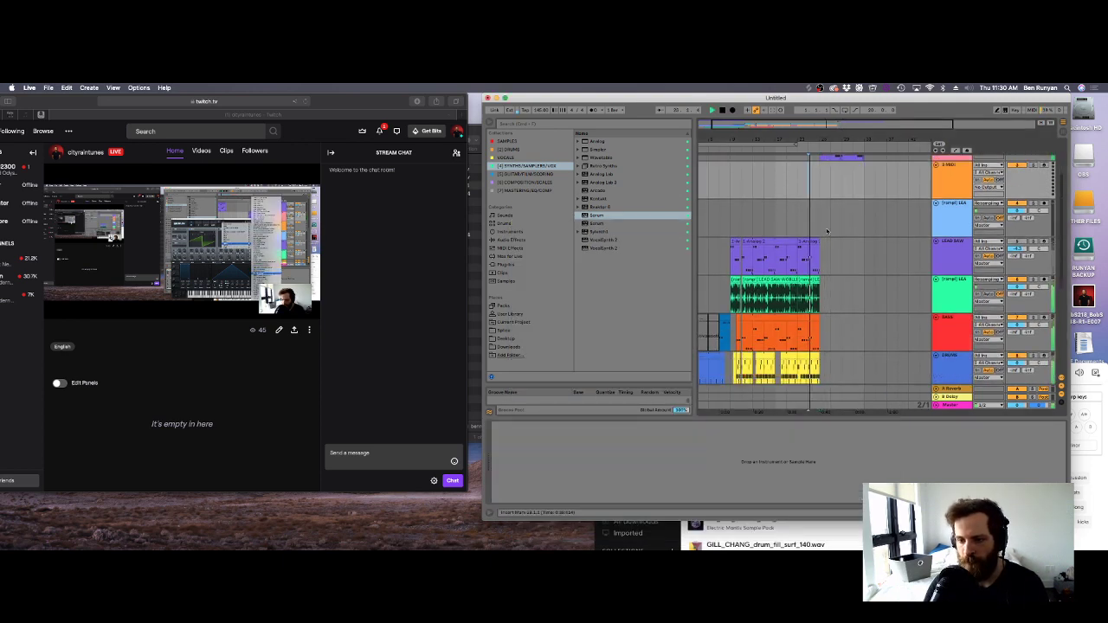
pyautogui.click(813, 245)
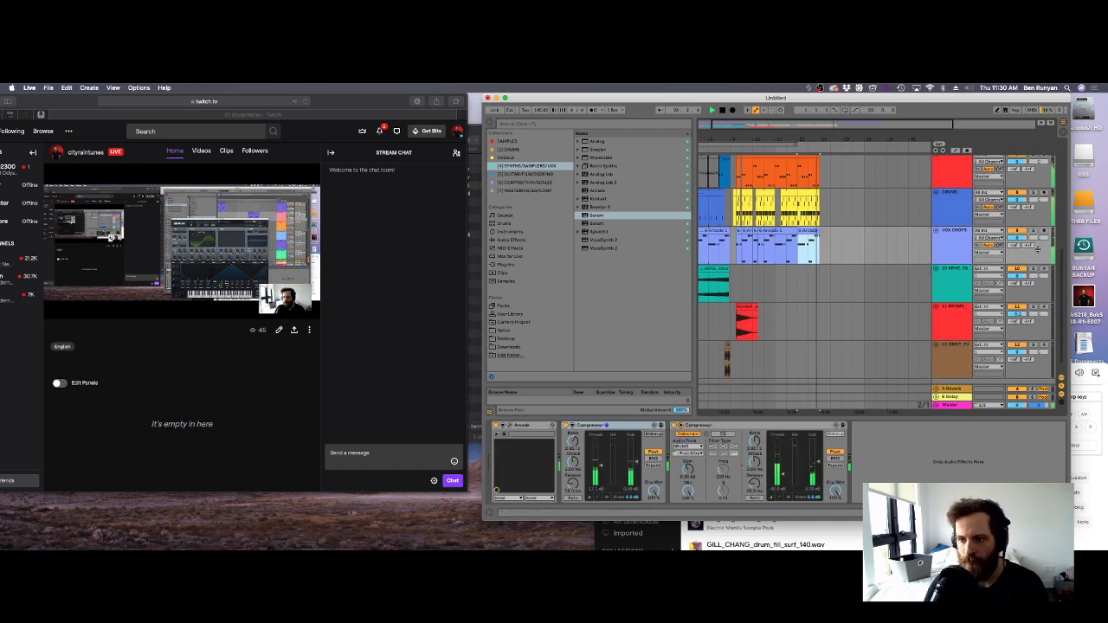
pyautogui.scroll(4, 809, 245)
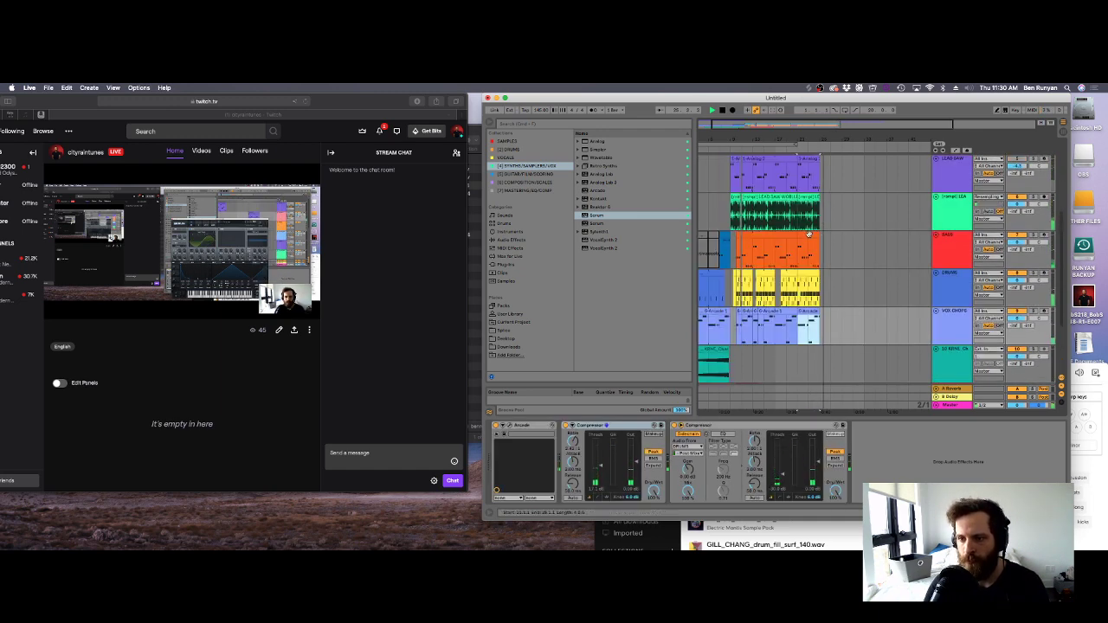
pyautogui.click(807, 236)
pyautogui.press('super+d')
pyautogui.press('super+d')
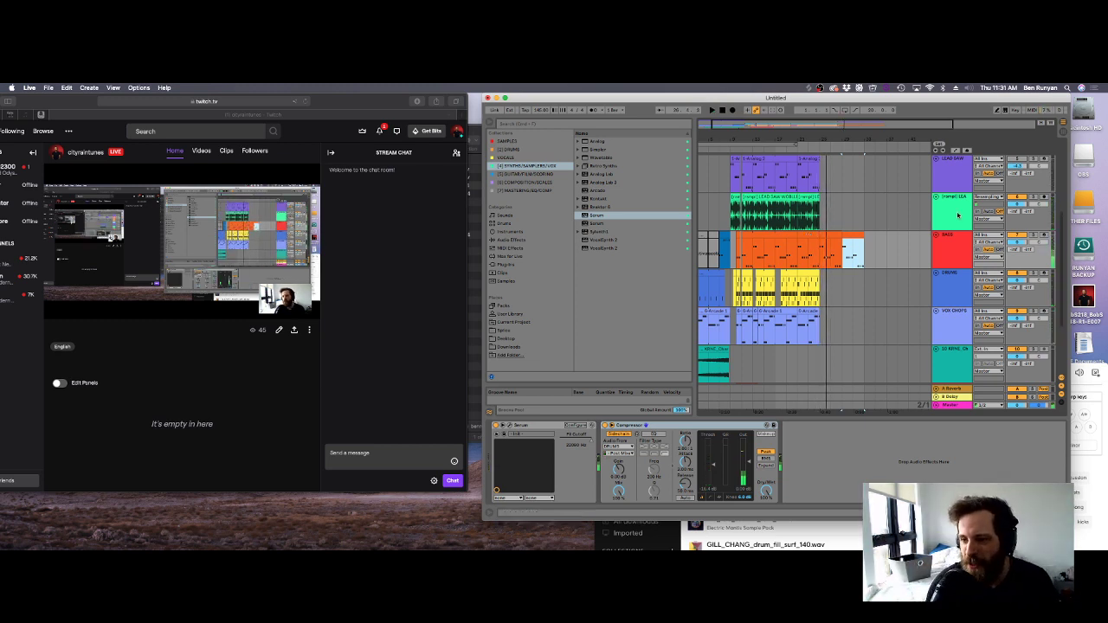
# Insert a MIDI track below BASS and move the two duplicated bass clips onto it.
pyautogui.rightClick(941, 246)
pyautogui.click(971, 310)
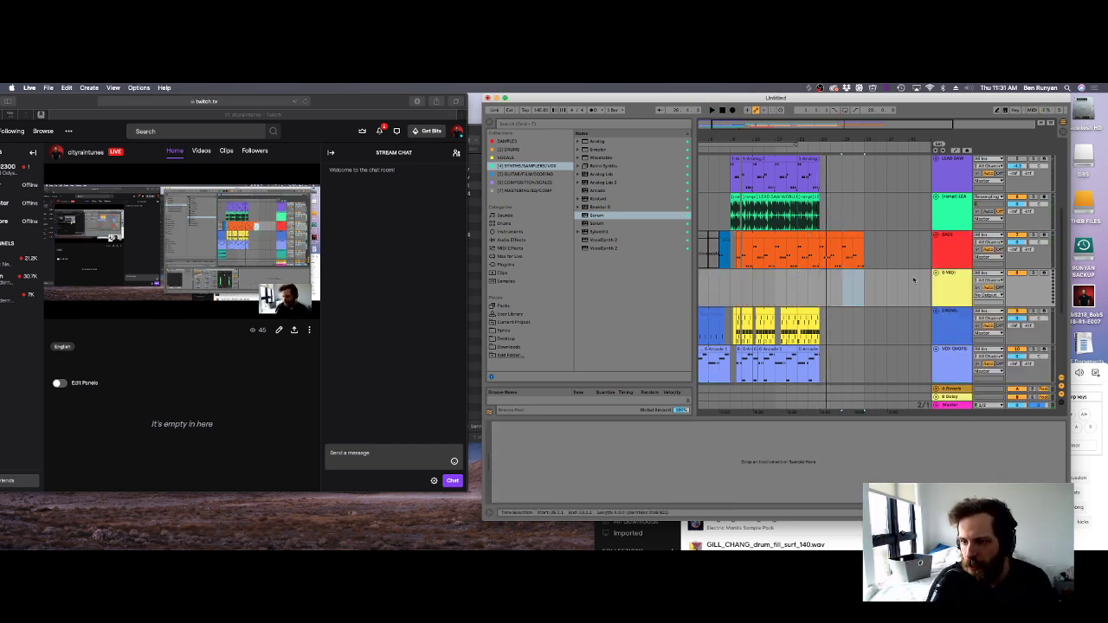
pyautogui.moveTo(829, 268); pyautogui.dragTo(824, 286)
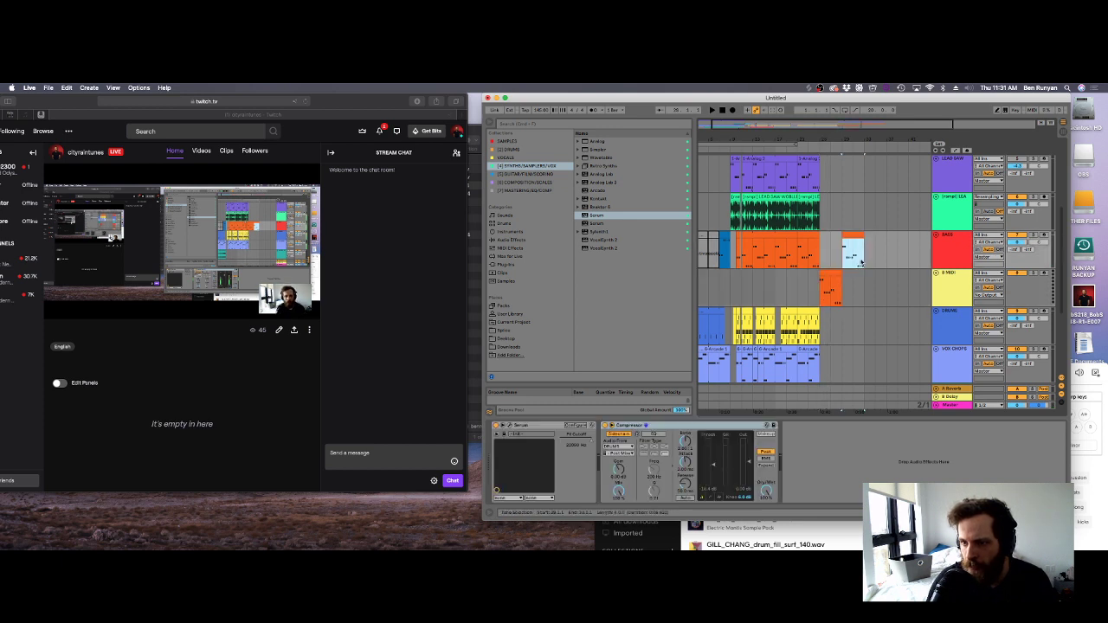
pyautogui.press('space')
pyautogui.click(820, 286)
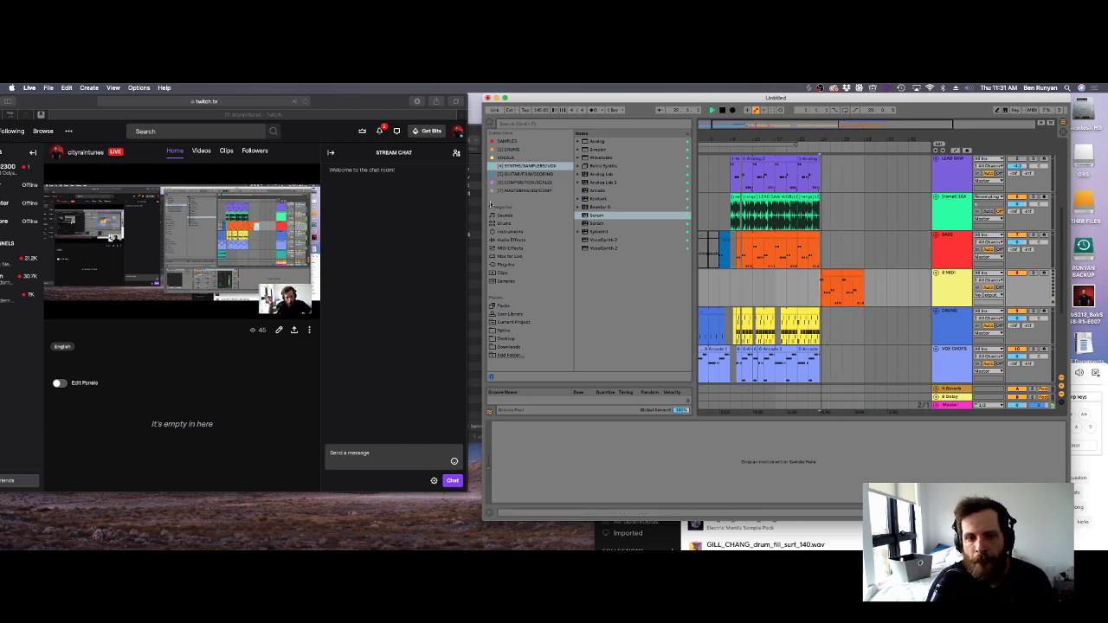
# Load Serum onto the new MIDI track below BASS and choose a preset from the Bass category.
pyautogui.doubleClick(600, 217)
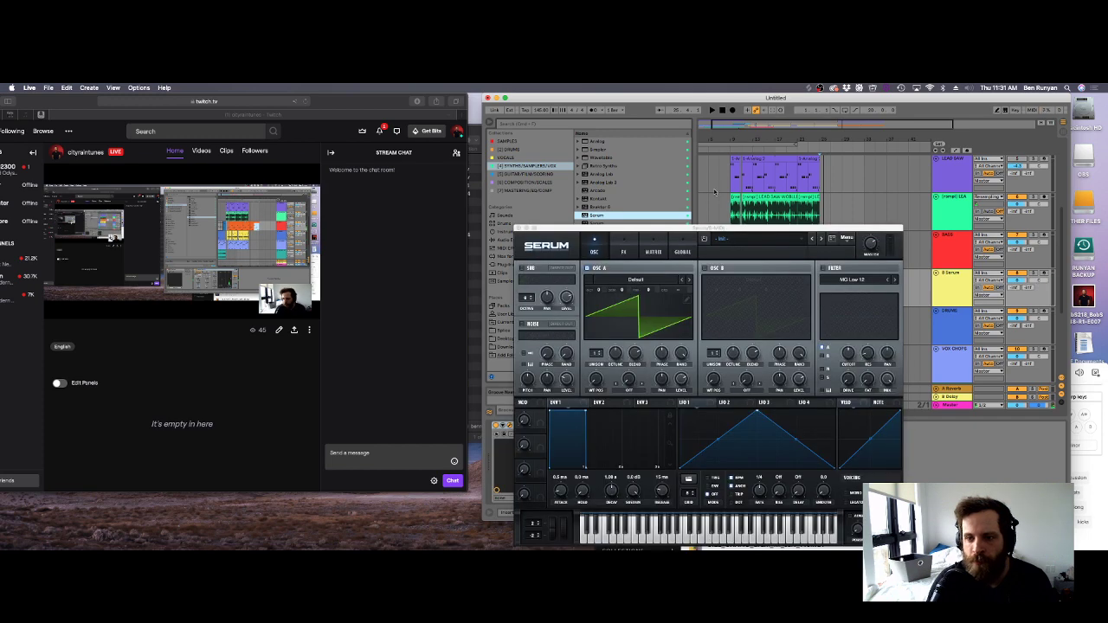
pyautogui.click(753, 238)
pyautogui.moveTo(731, 256)
pyautogui.click(853, 254)
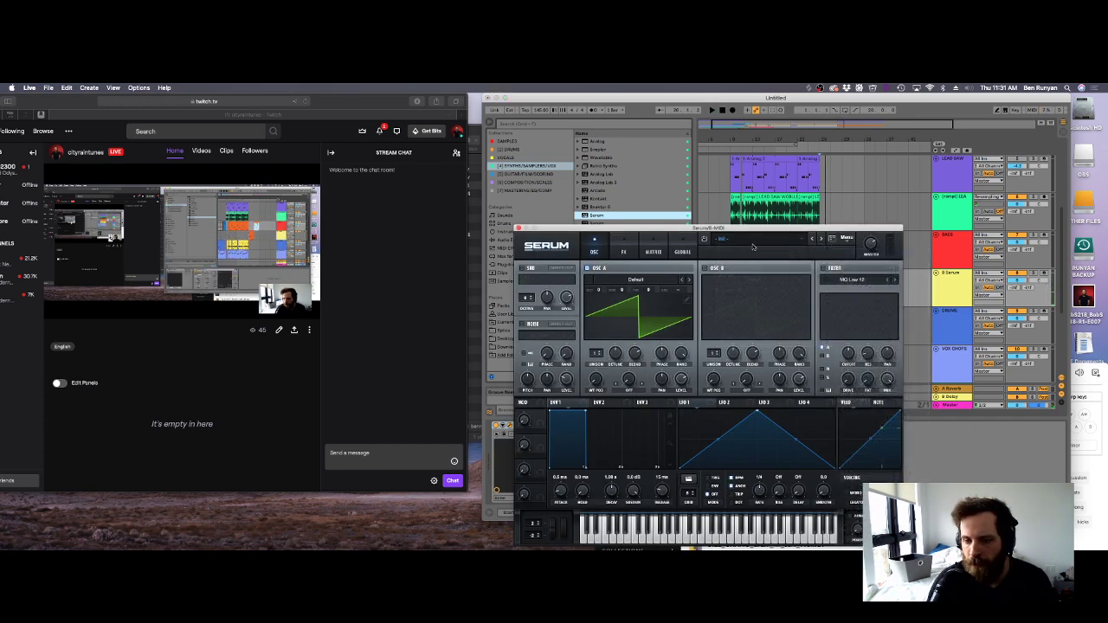
# Step through Serum's bass presets to "BA Feed the Mault [JL]" and adjust the velocity modulation of its filter cutoff.
pyautogui.click(822, 238)
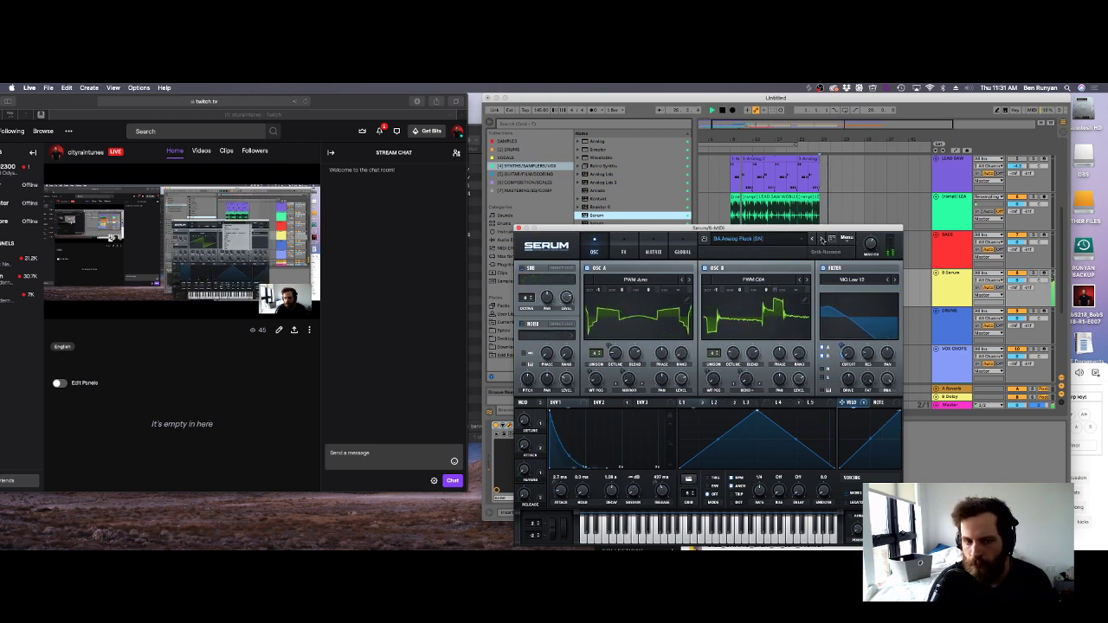
pyautogui.click(821, 239)
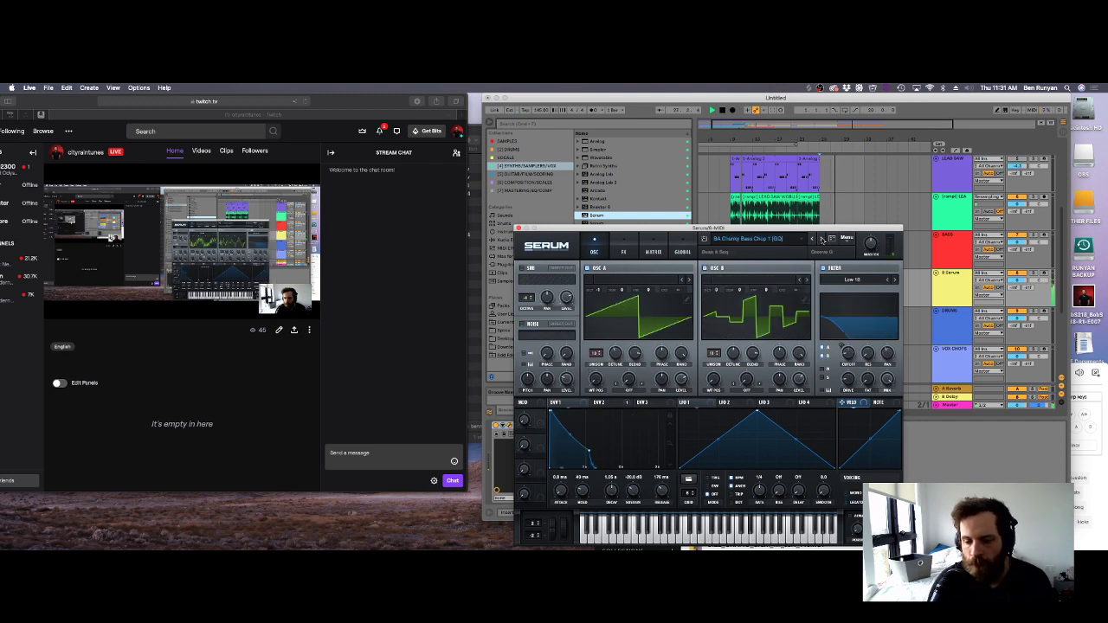
pyautogui.click(821, 239)
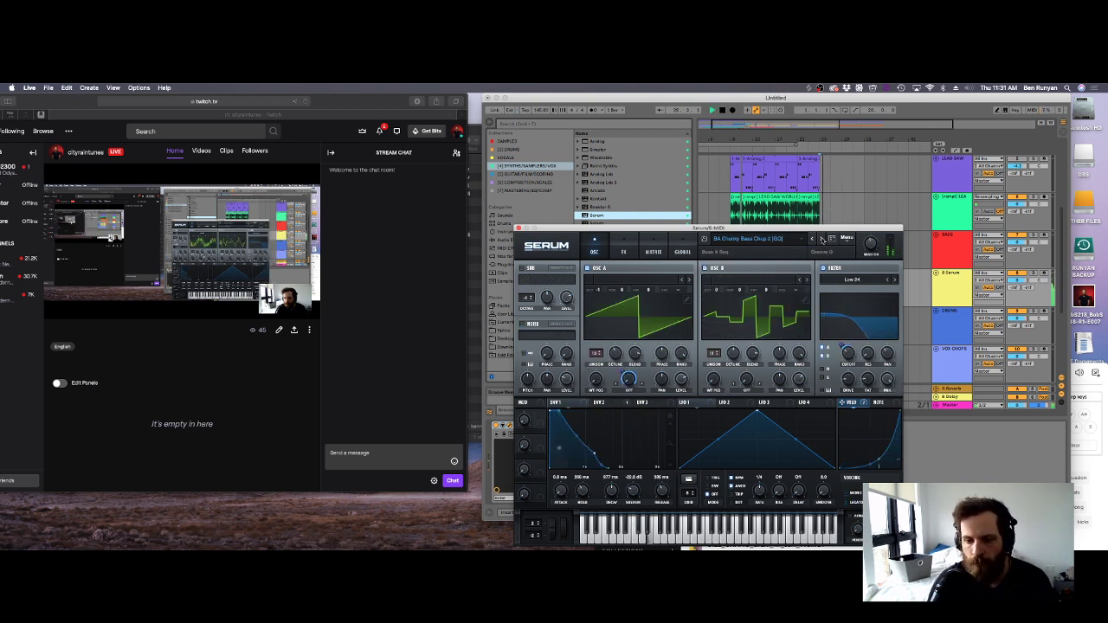
pyautogui.click(821, 238)
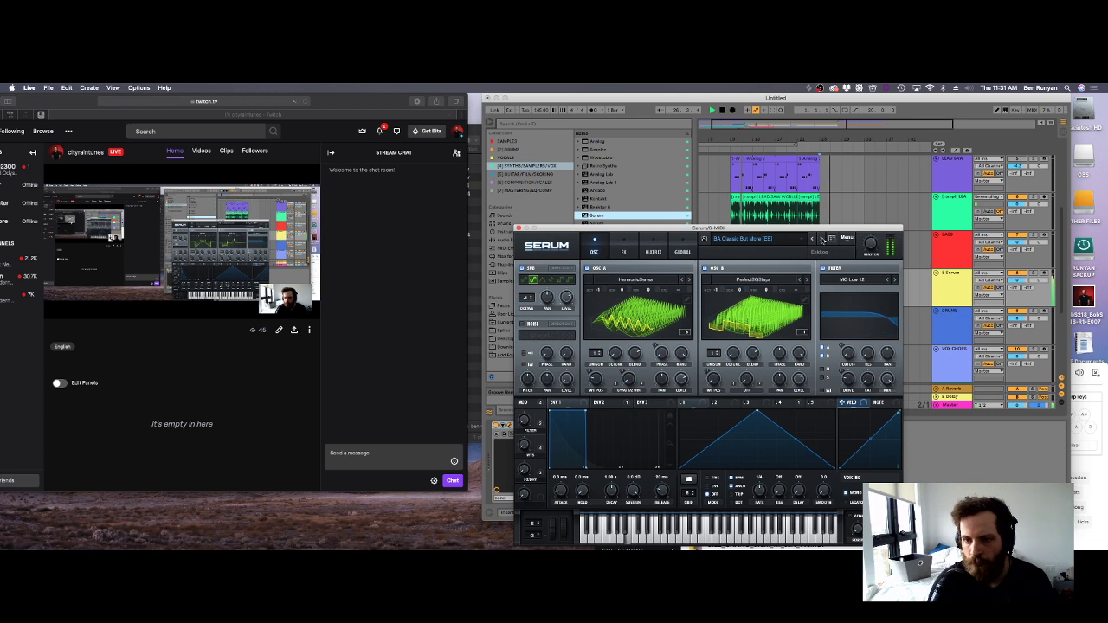
pyautogui.click(821, 239)
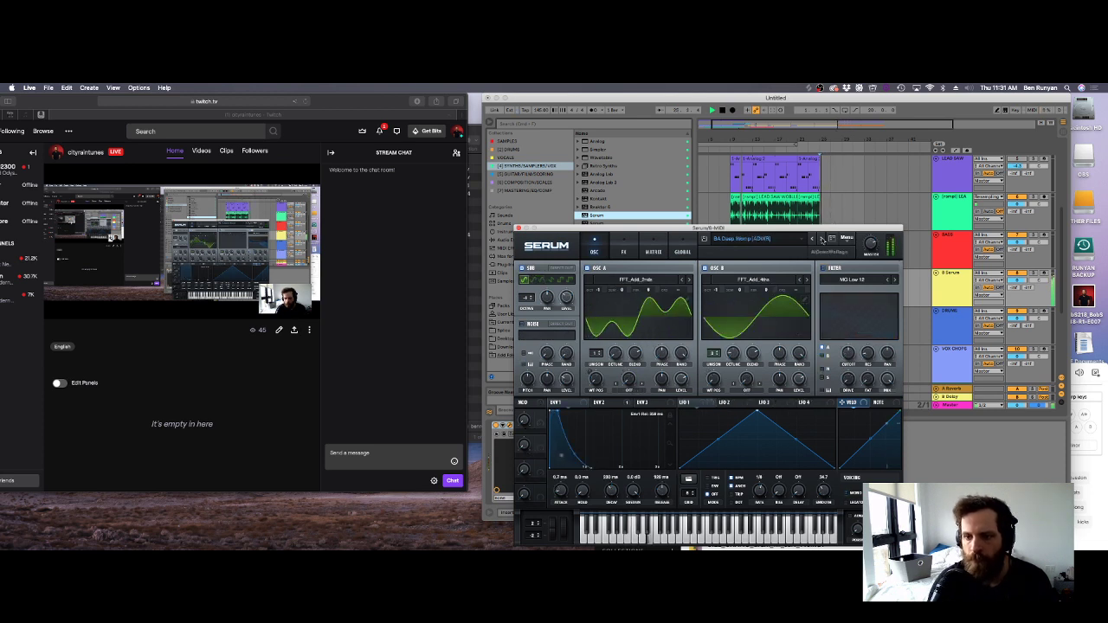
pyautogui.click(821, 239)
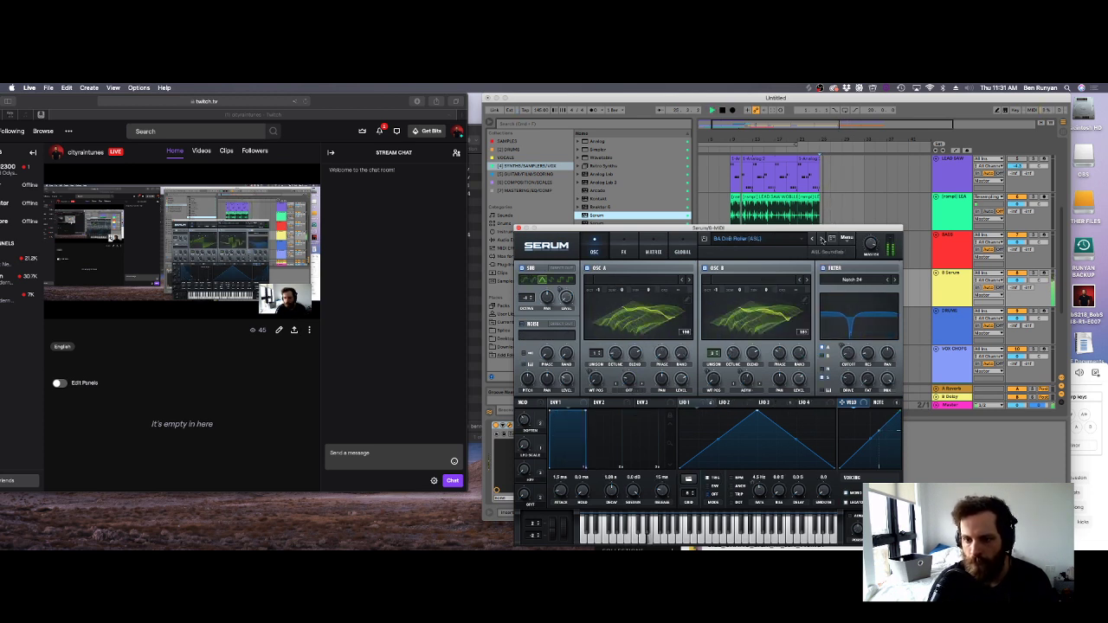
pyautogui.click(821, 239)
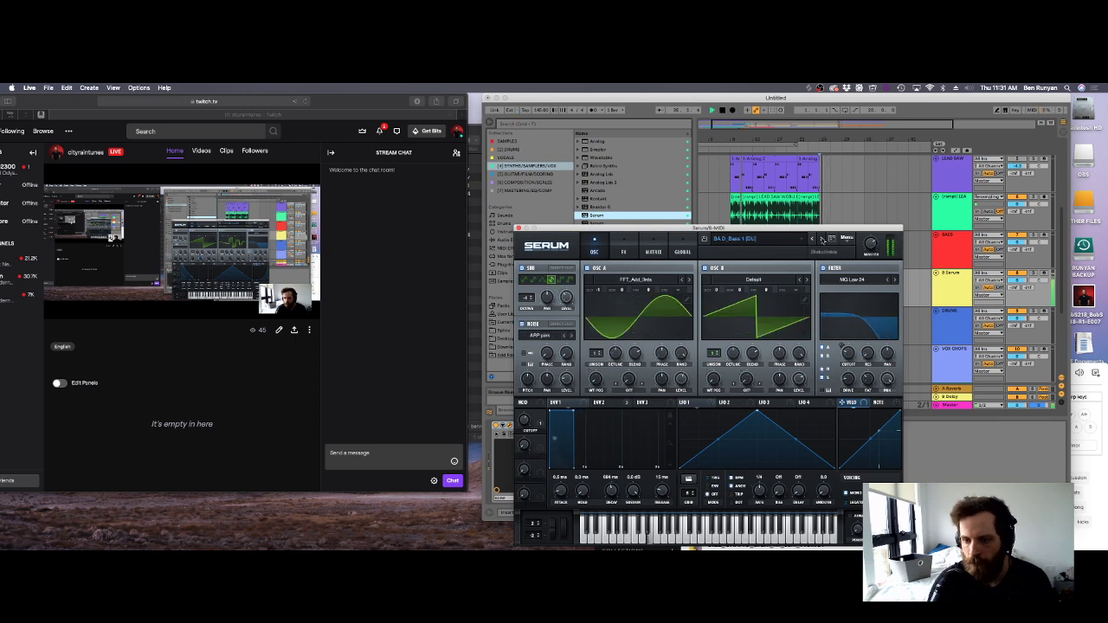
pyautogui.click(822, 239)
pyautogui.click(822, 239)
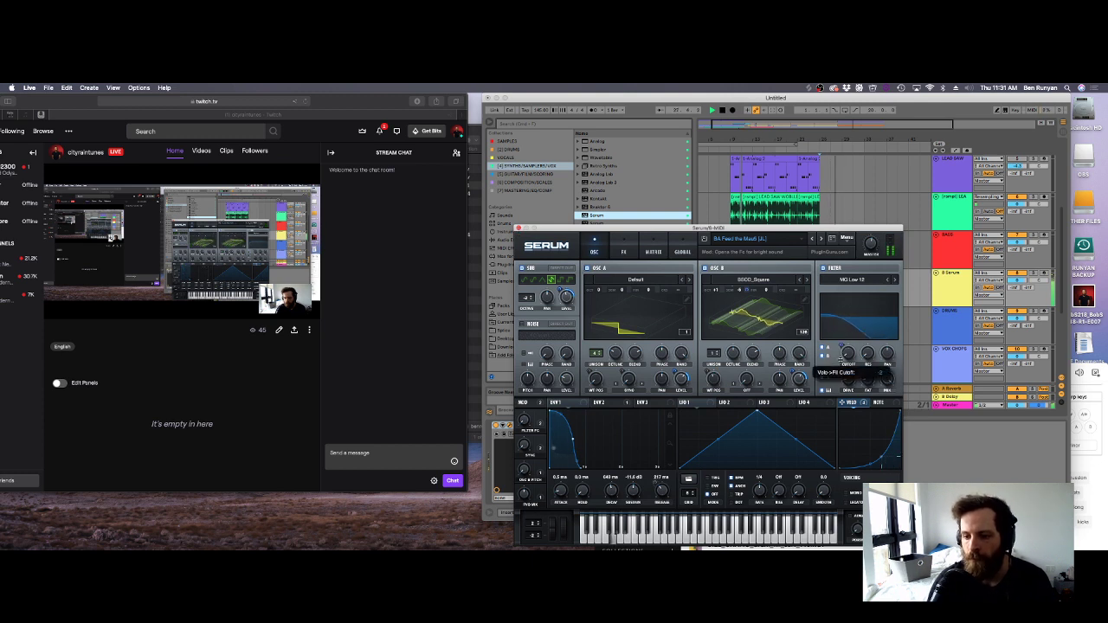
pyautogui.moveTo(842, 351); pyautogui.dragTo(842, 348)
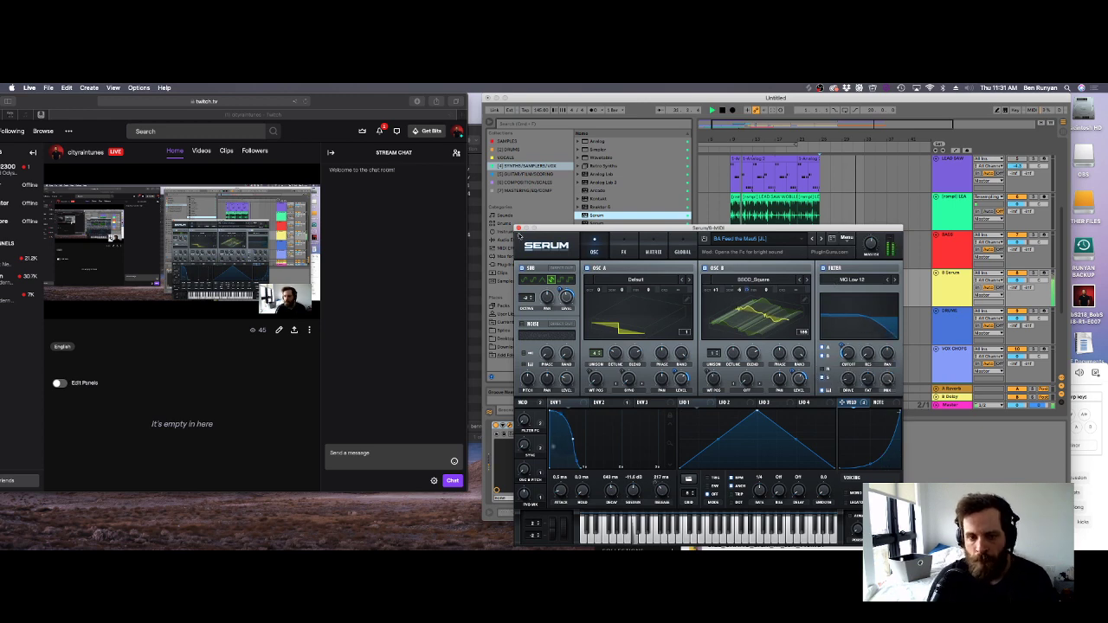
# Close Serum, replay the track from the drop's last bars into the new section, and select the new Serum bass track.
pyautogui.click(519, 229)
pyautogui.click(792, 212)
pyautogui.press('space')
pyautogui.press('space')
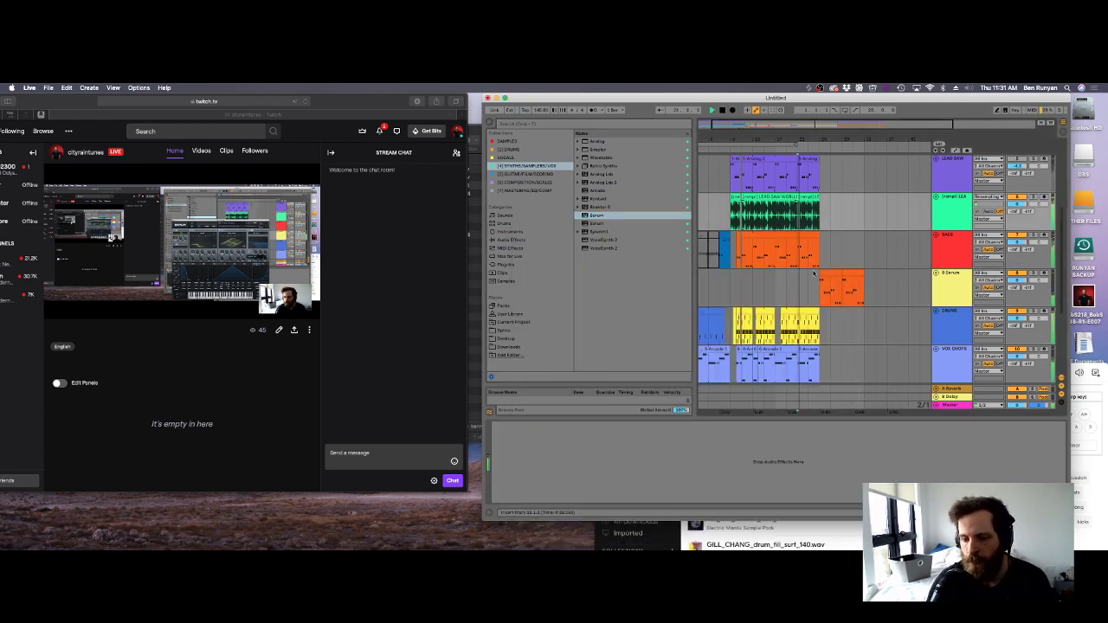
pyautogui.scroll(-3, 1009, 179)
pyautogui.click(1010, 179)
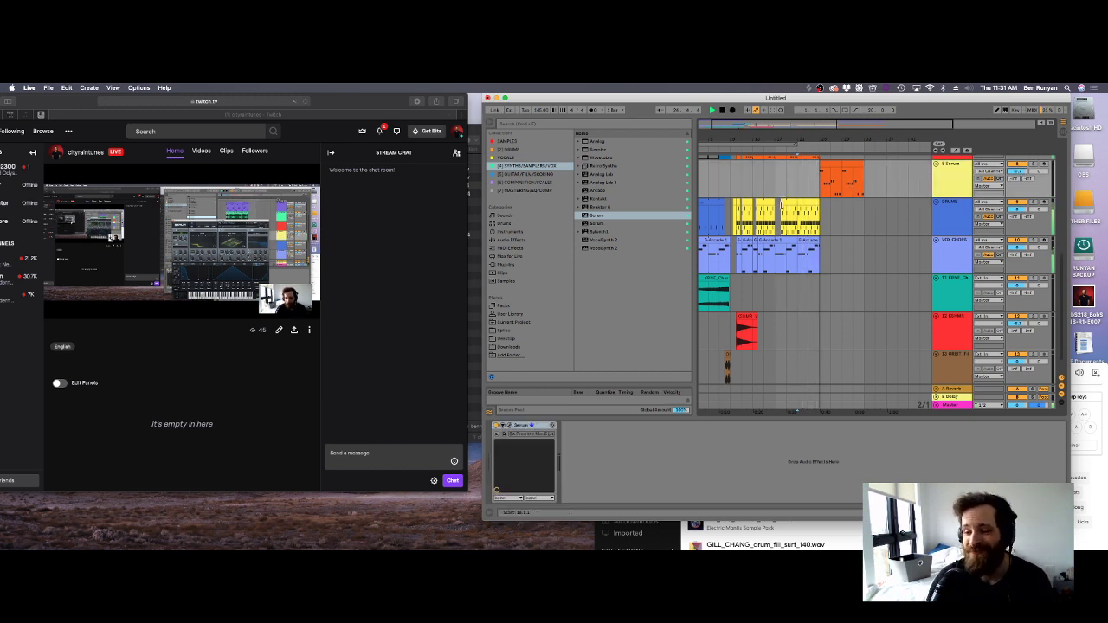
# Duplicate the VOX CHOPS track, remove the clips from the copy, and recolour it orange.
pyautogui.scroll(2, 824, 237)
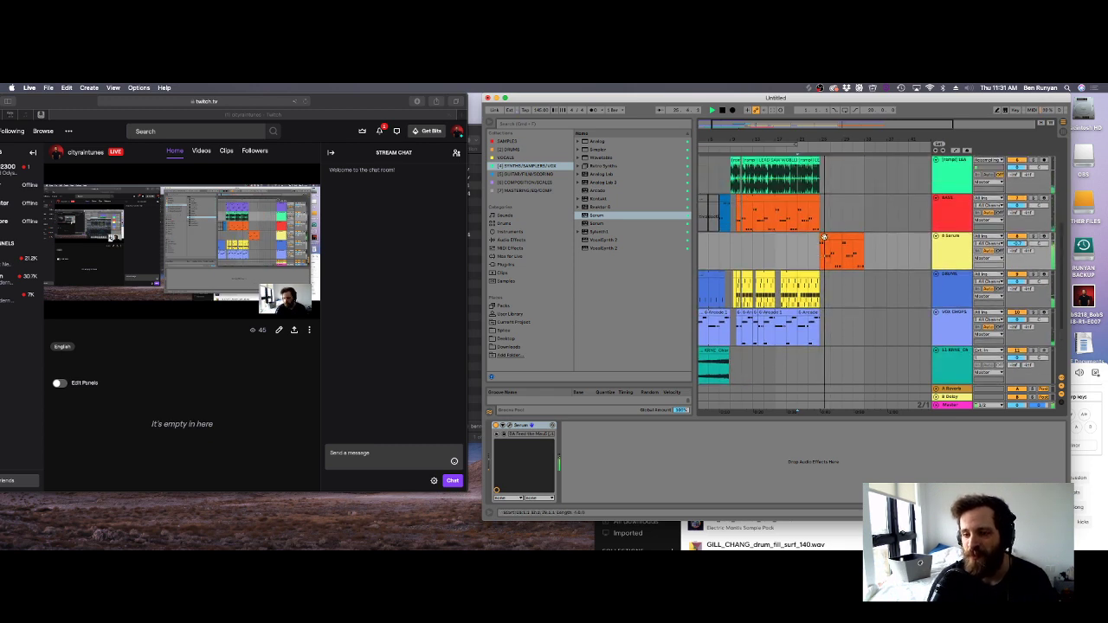
pyautogui.rightClick(963, 323)
pyautogui.click(971, 338)
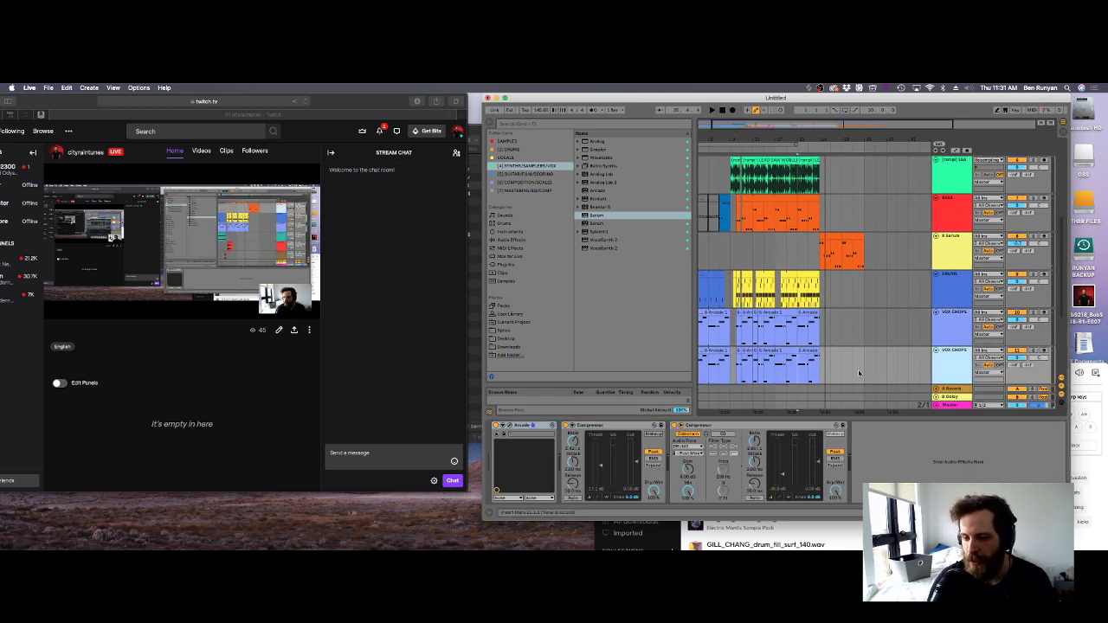
pyautogui.rightClick(964, 369)
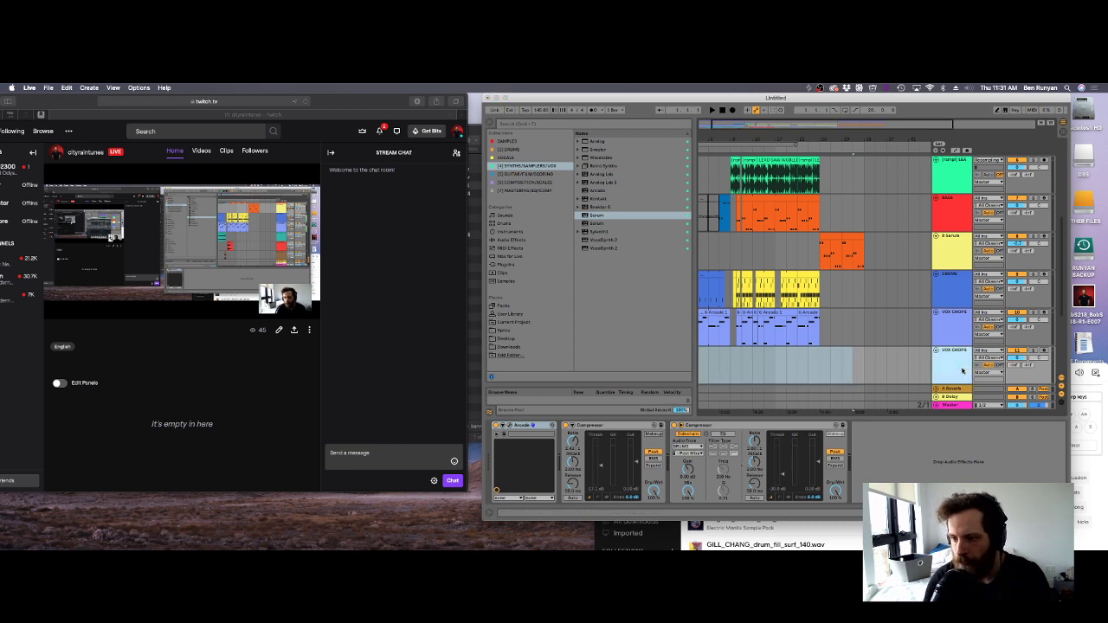
pyautogui.click(977, 473)
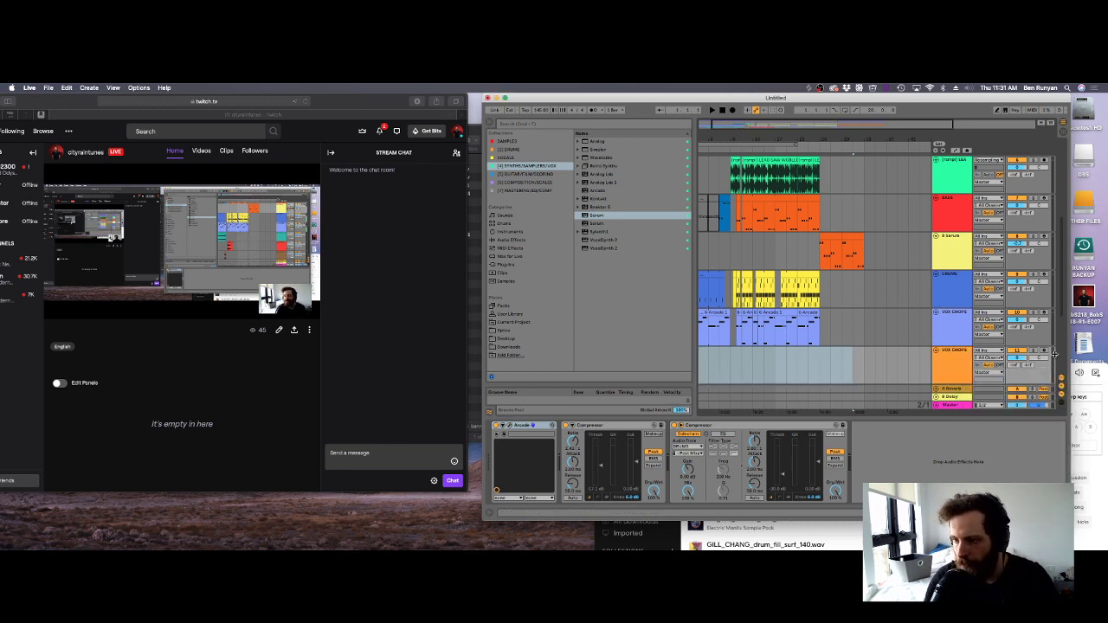
# Arm the orange VOX CHOPS track for recording and play the arrangement from the start of the Serum bass section.
pyautogui.click(1045, 351)
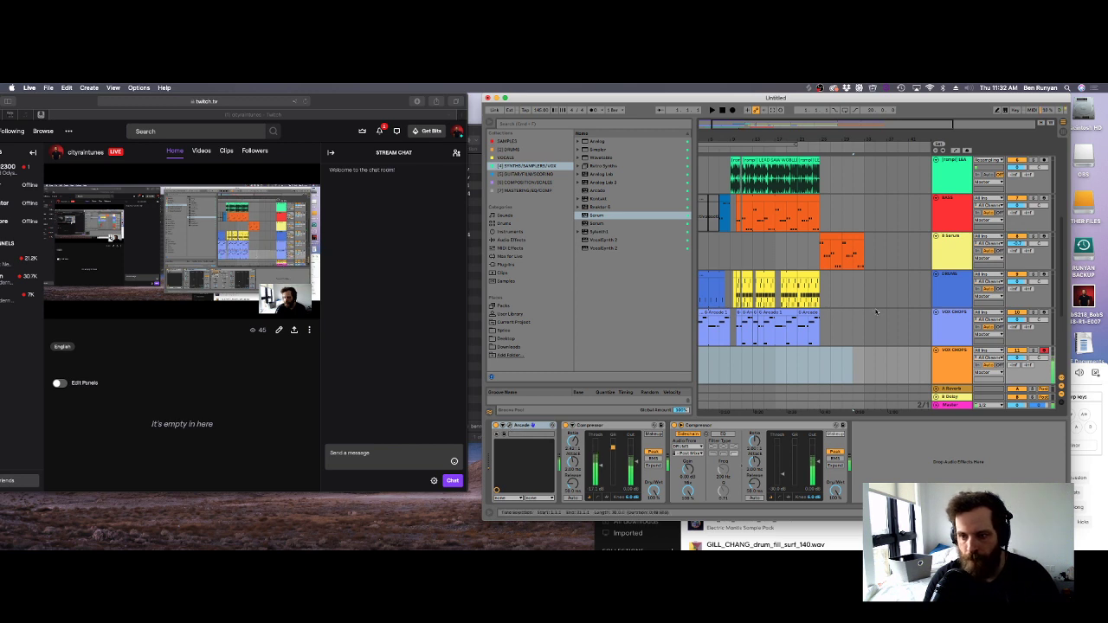
pyautogui.click(820, 360)
pyautogui.press('space')
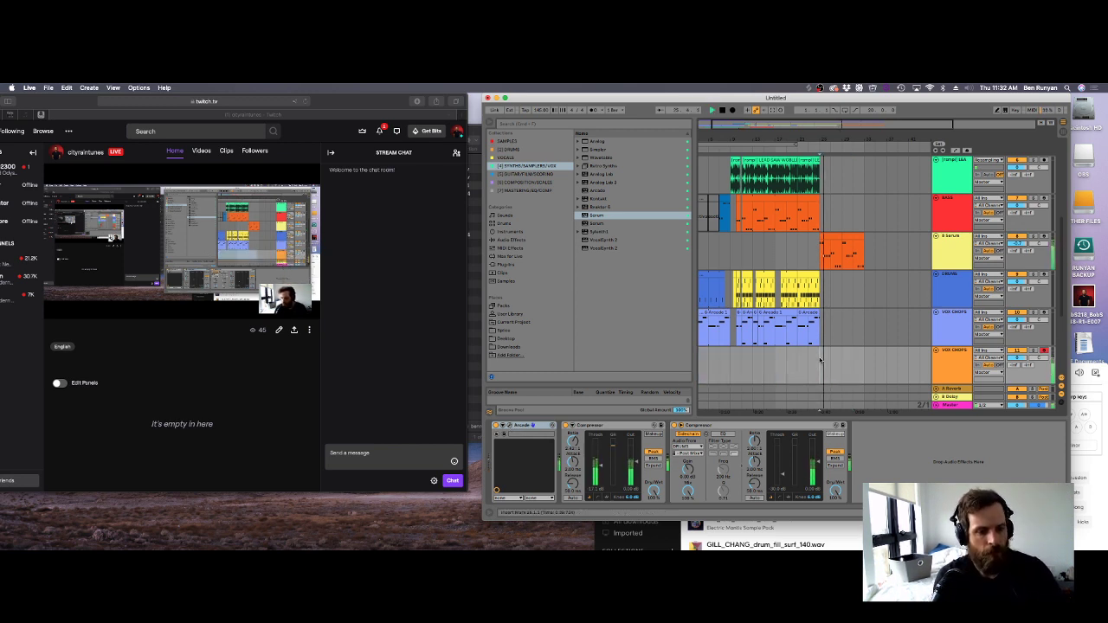
# Open Arcade on the orange VOX CHOPS track, switch its kit to "Always Be There", and move its window off the transport controls.
pyautogui.click(512, 428)
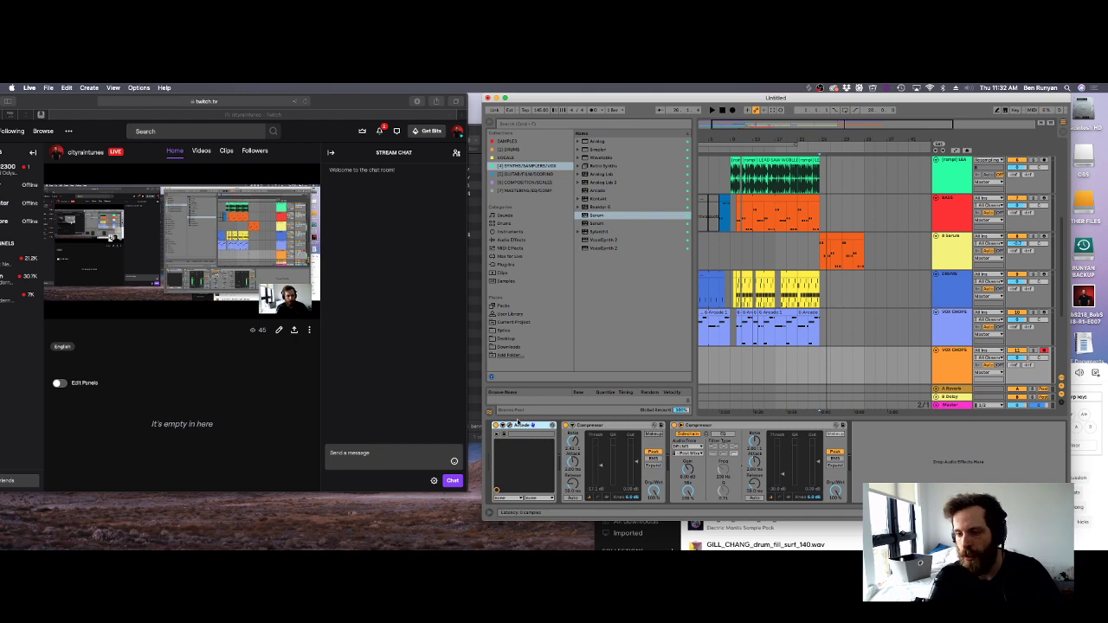
pyautogui.click(518, 424)
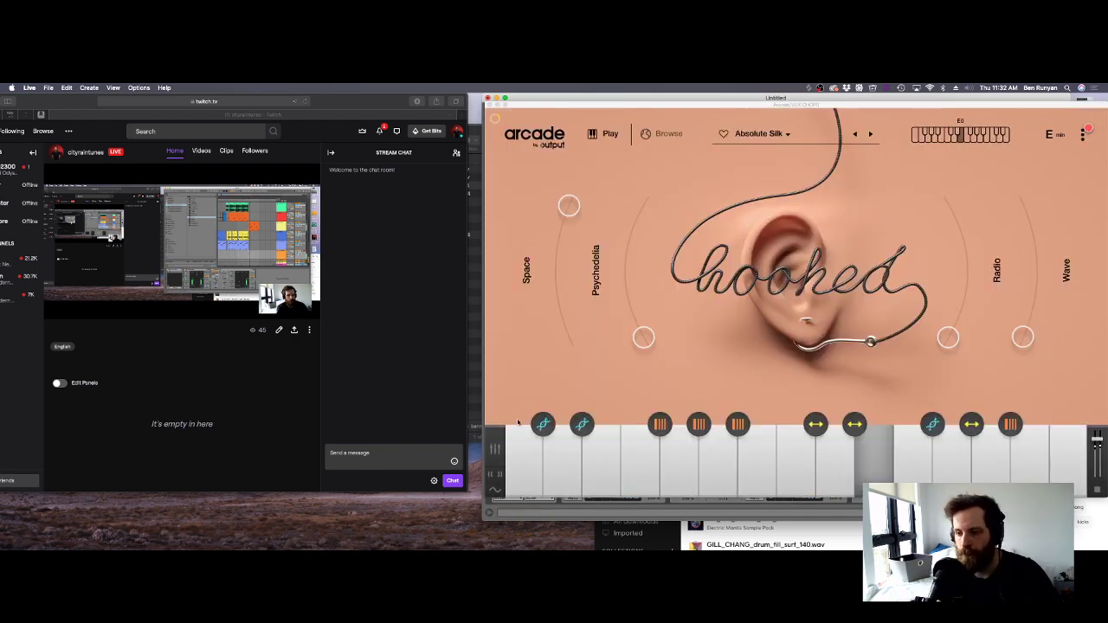
pyautogui.click(869, 135)
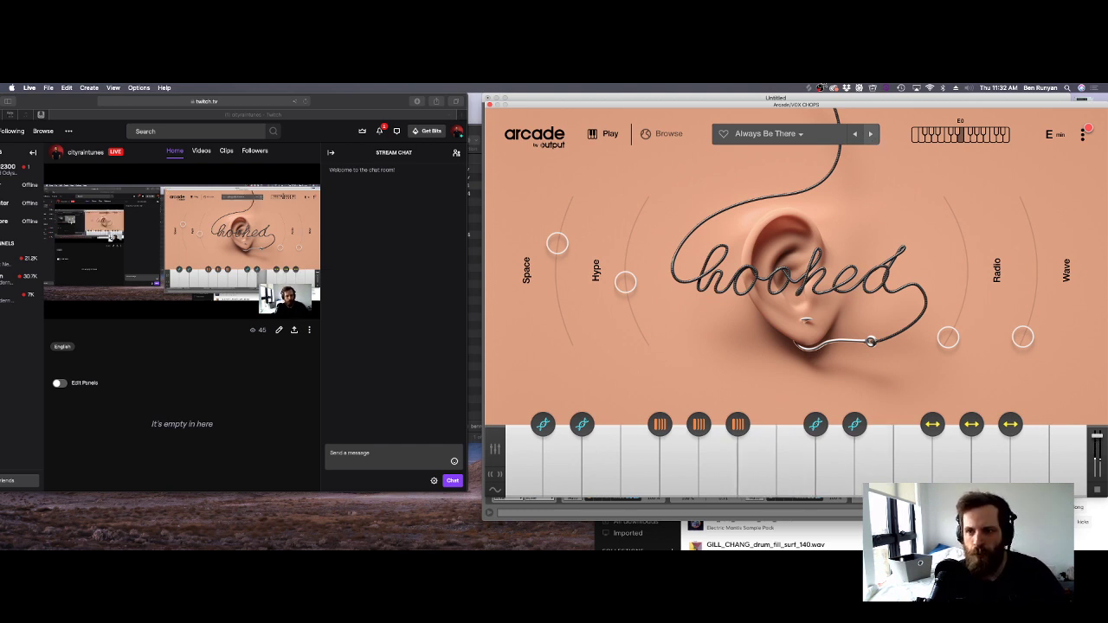
pyautogui.moveTo(836, 108); pyautogui.dragTo(820, 225)
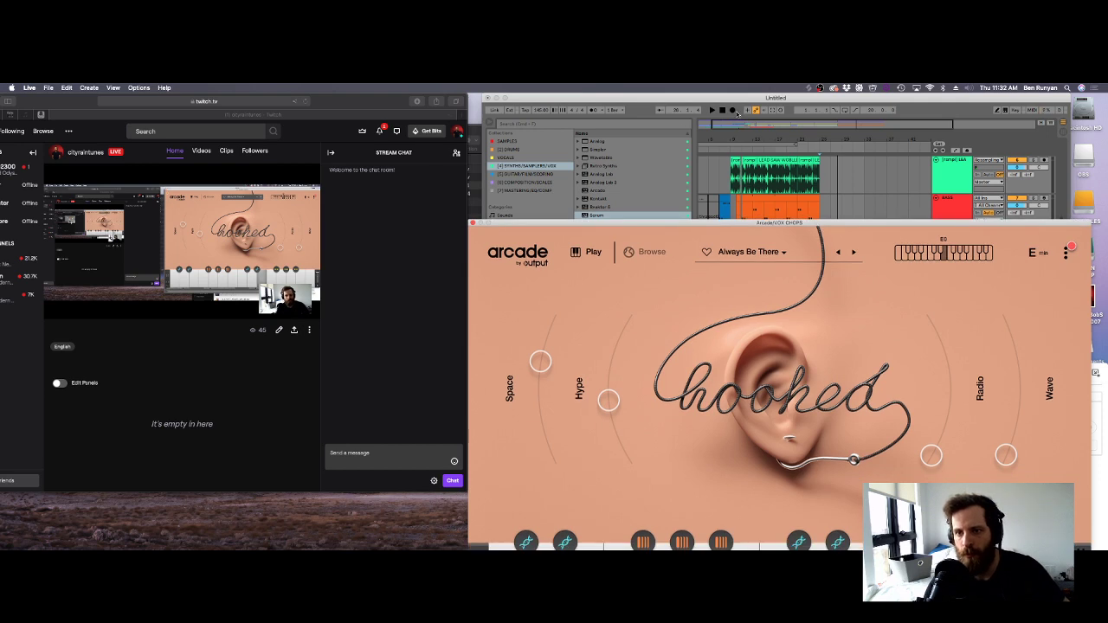
# Record a vocal chop part over the new Serum bass section and close the Arcade window.
pyautogui.click(733, 111)
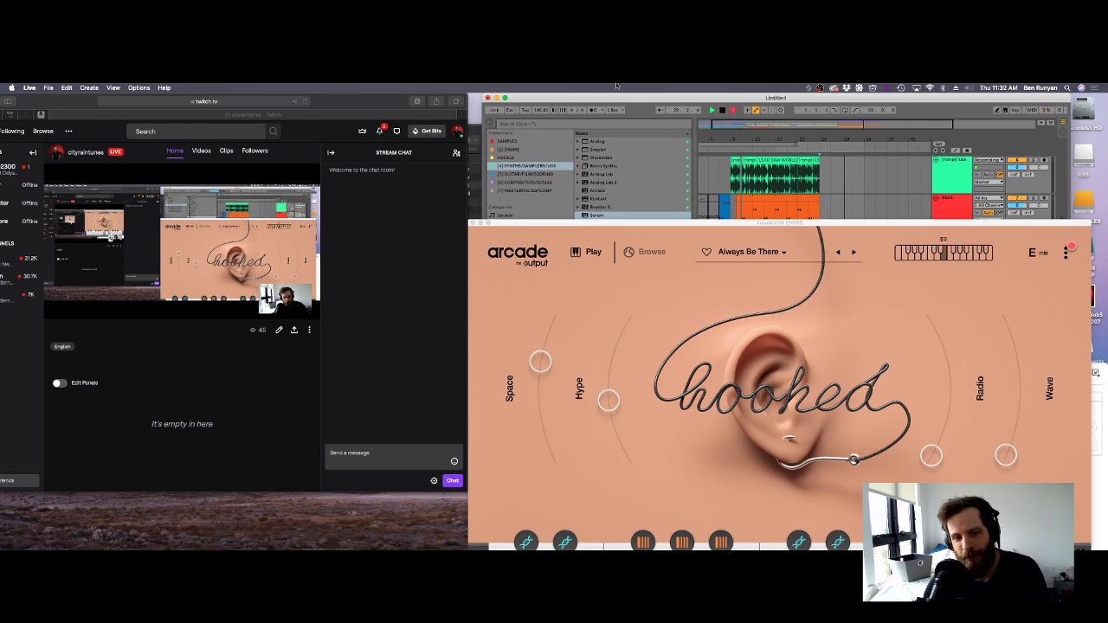
pyautogui.click(472, 224)
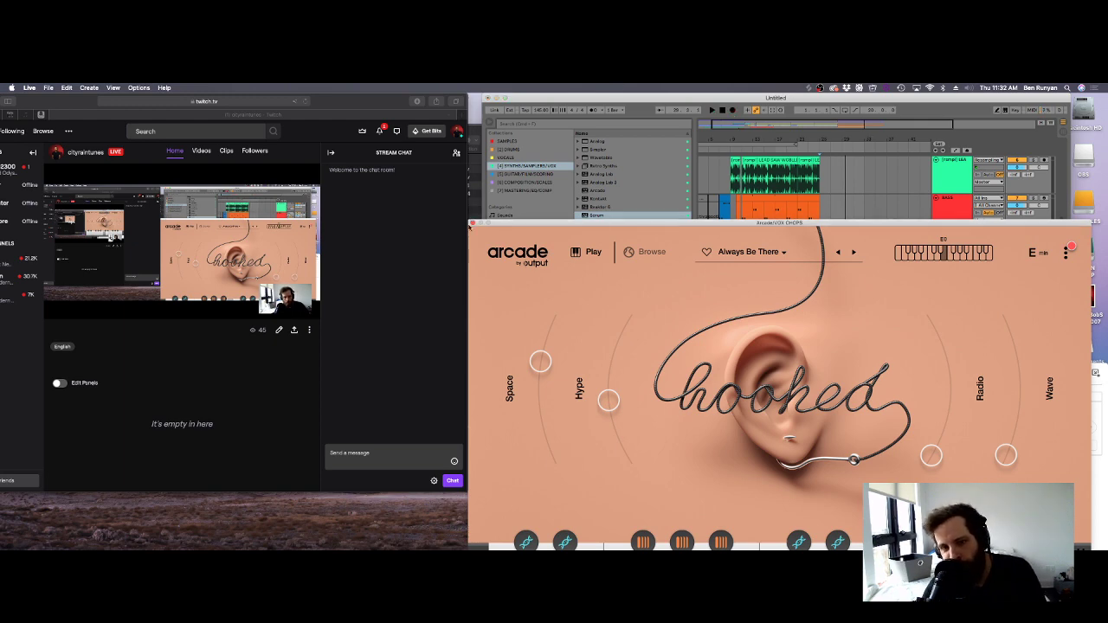
pyautogui.click(473, 223)
pyautogui.click(830, 239)
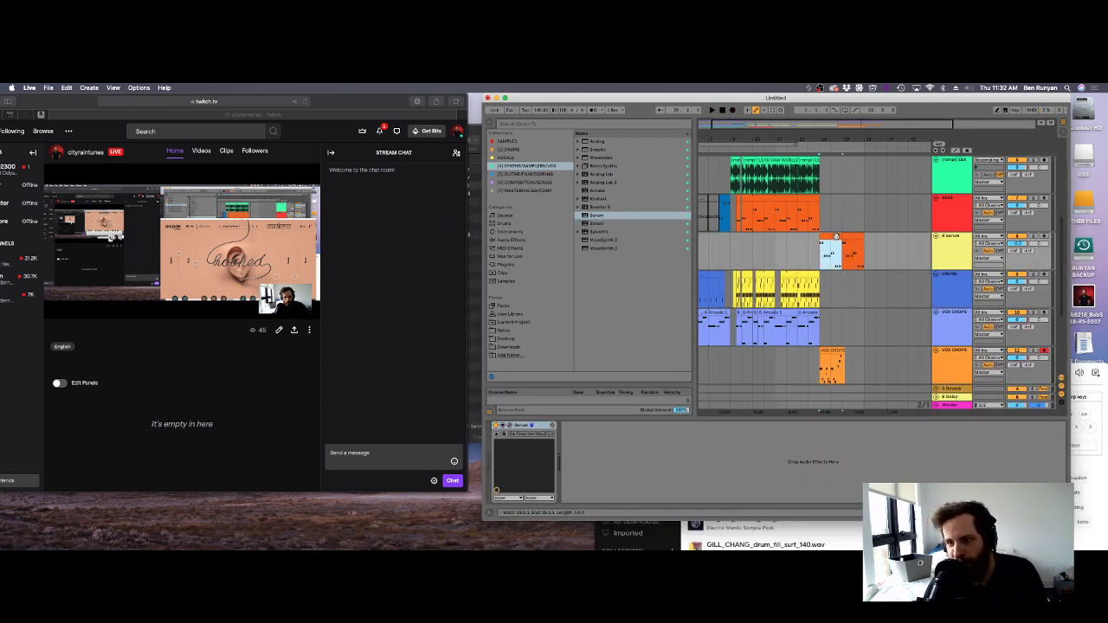
# Open the recorded vocal chop clip and delete the stray notes around bar 2.
pyautogui.doubleClick(834, 353)
pyautogui.click(772, 433)
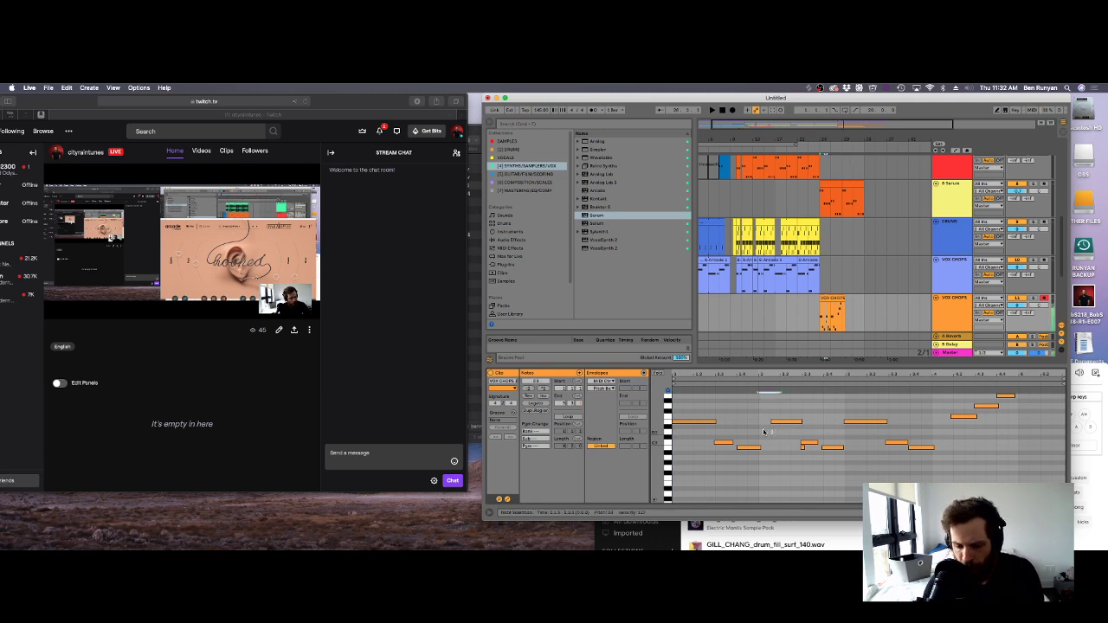
pyautogui.press('Delete')
pyautogui.click(803, 447)
pyautogui.press('Delete')
# Quantize all notes in the recorded vocal chop clip using the quantize settings.
pyautogui.press('super+a')
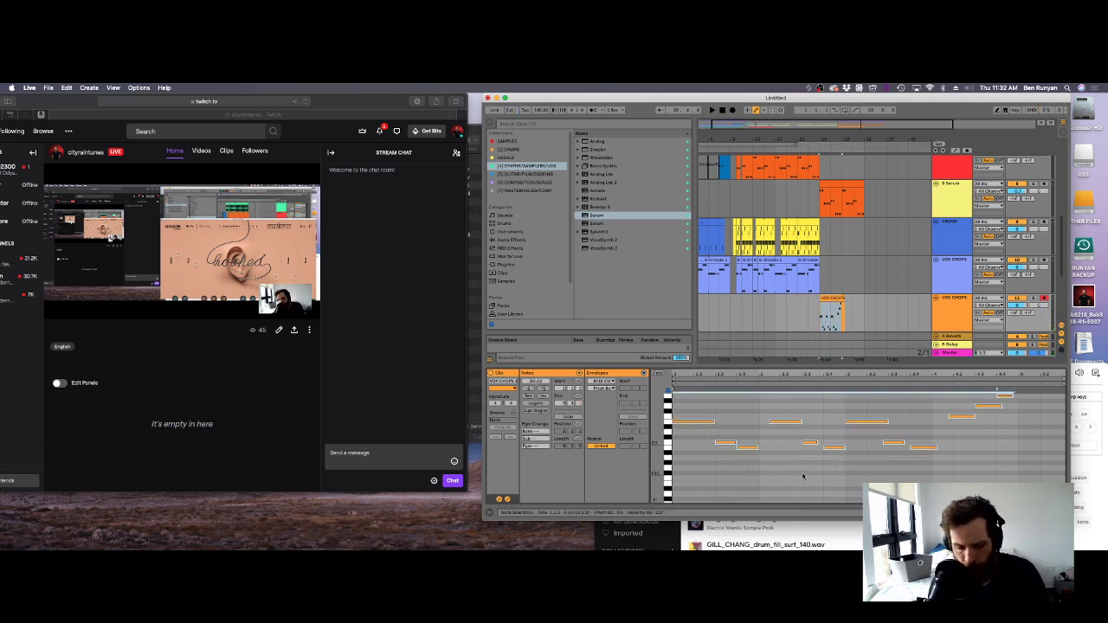
pyautogui.press('super+z')
pyautogui.press('super+shift+u')
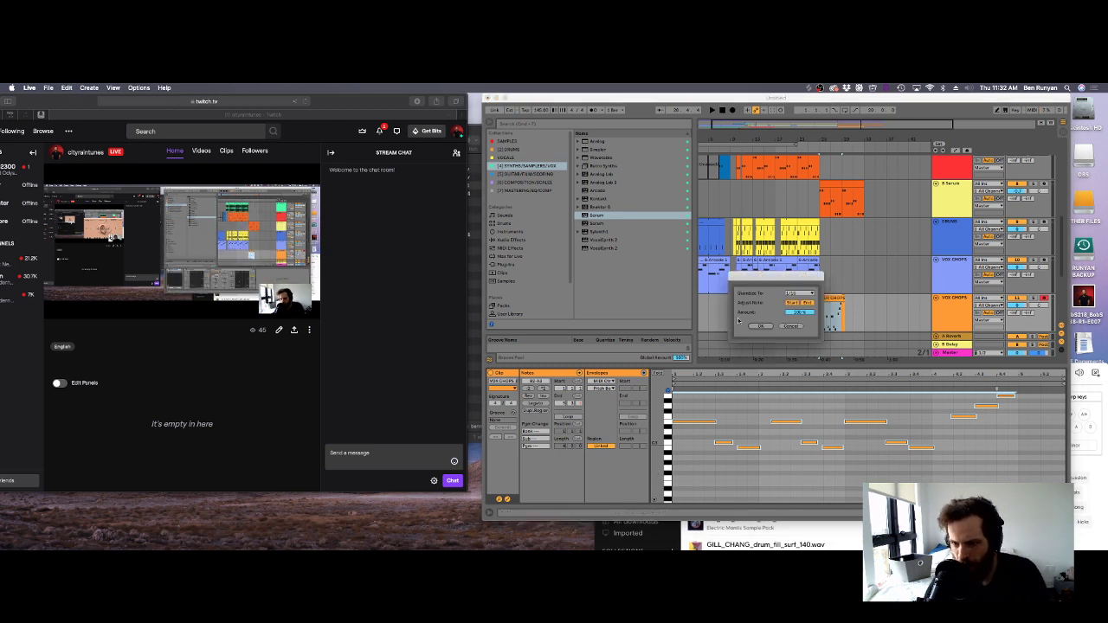
pyautogui.click(798, 295)
pyautogui.click(770, 321)
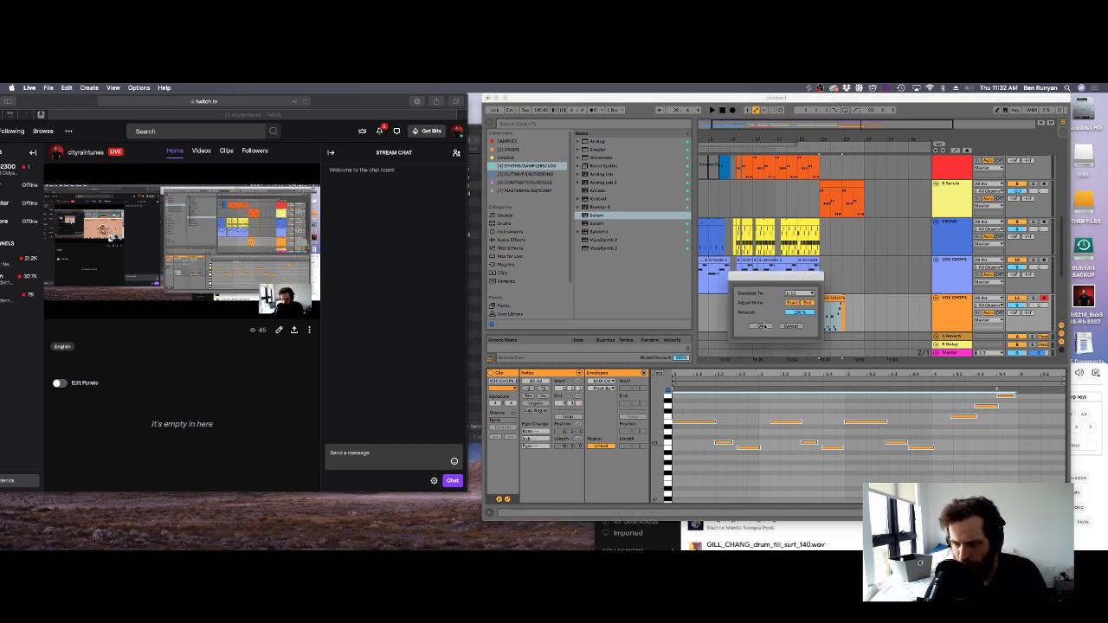
pyautogui.click(761, 327)
pyautogui.click(891, 442)
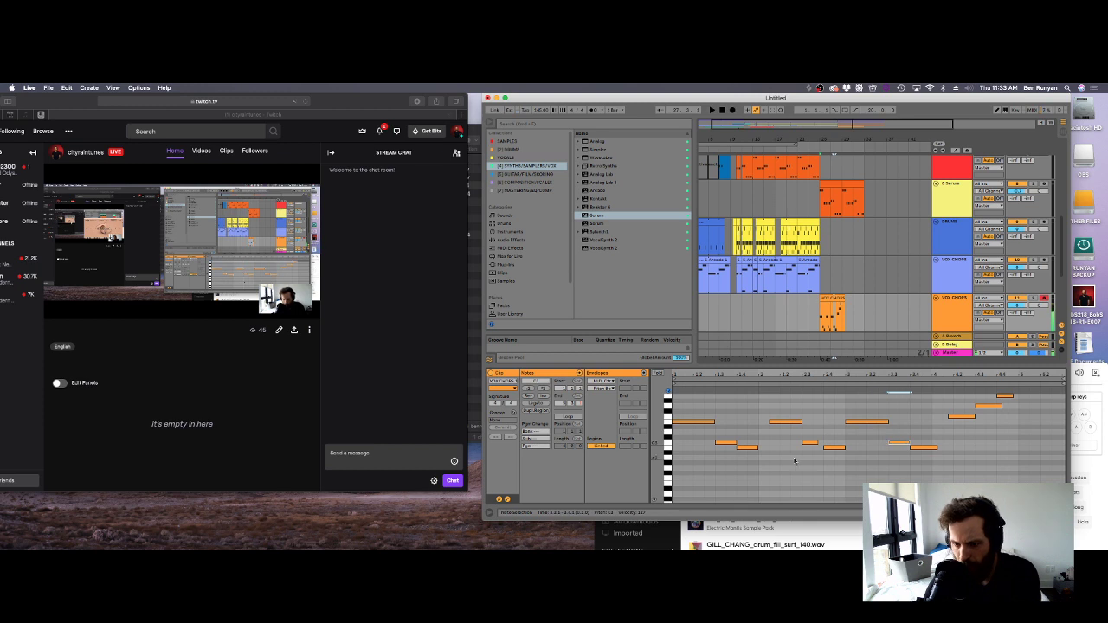
# Audition the vocal chop clip, make all its notes legato, and play it again.
pyautogui.press('space')
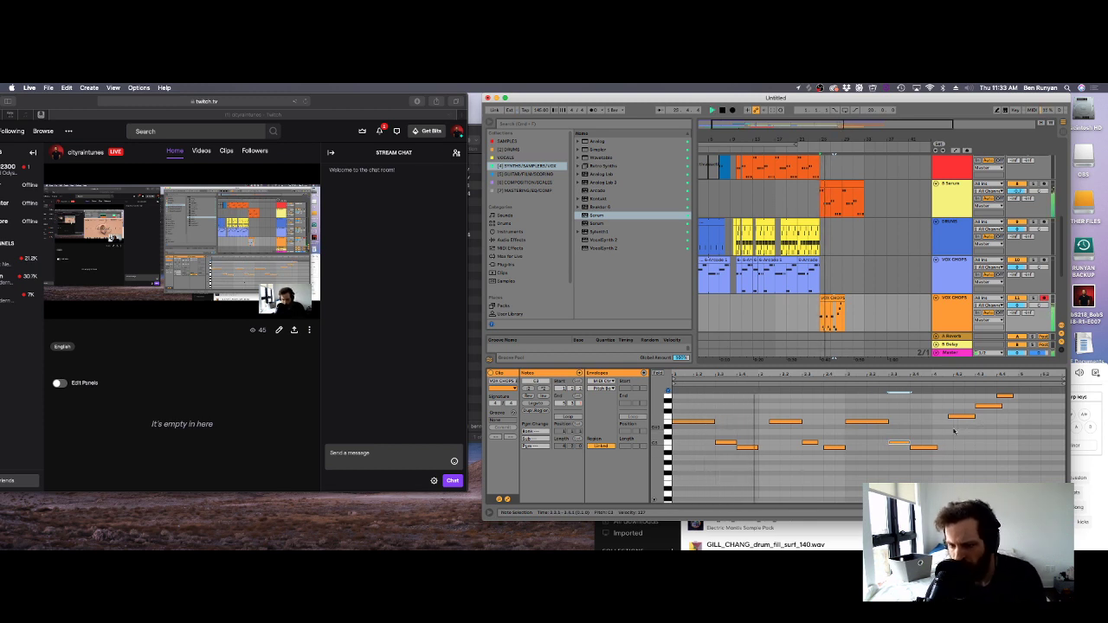
pyautogui.press('space')
pyautogui.click(939, 425)
pyautogui.press('super+a')
pyautogui.click(535, 403)
pyautogui.press('space')
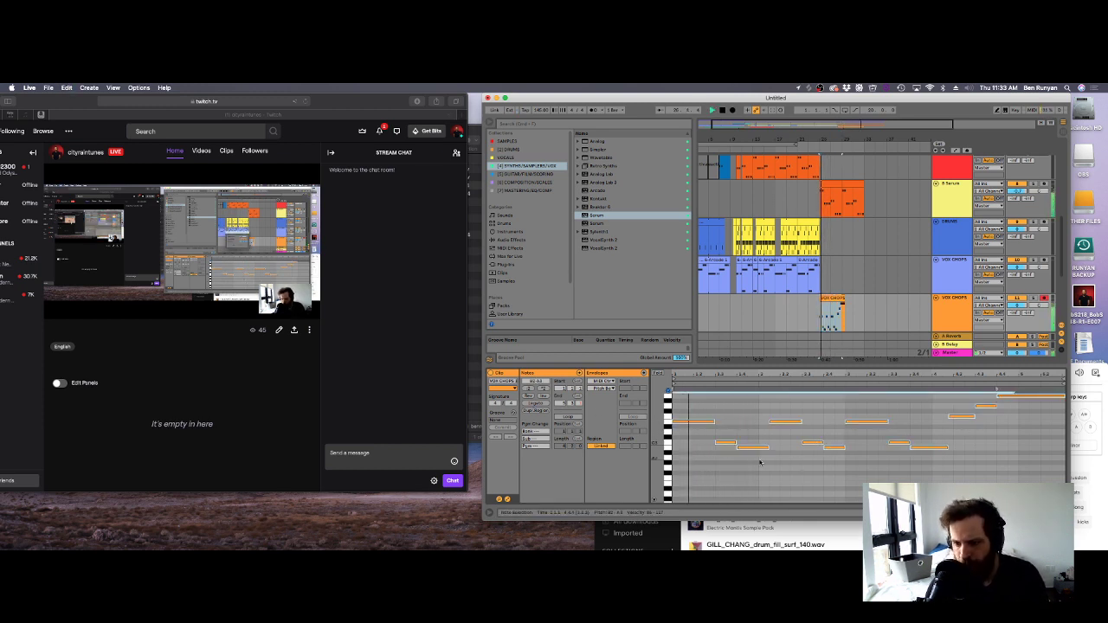
# Shorten the low note before bar 4 and adjust the start of the rising note that follows it.
pyautogui.click(760, 463)
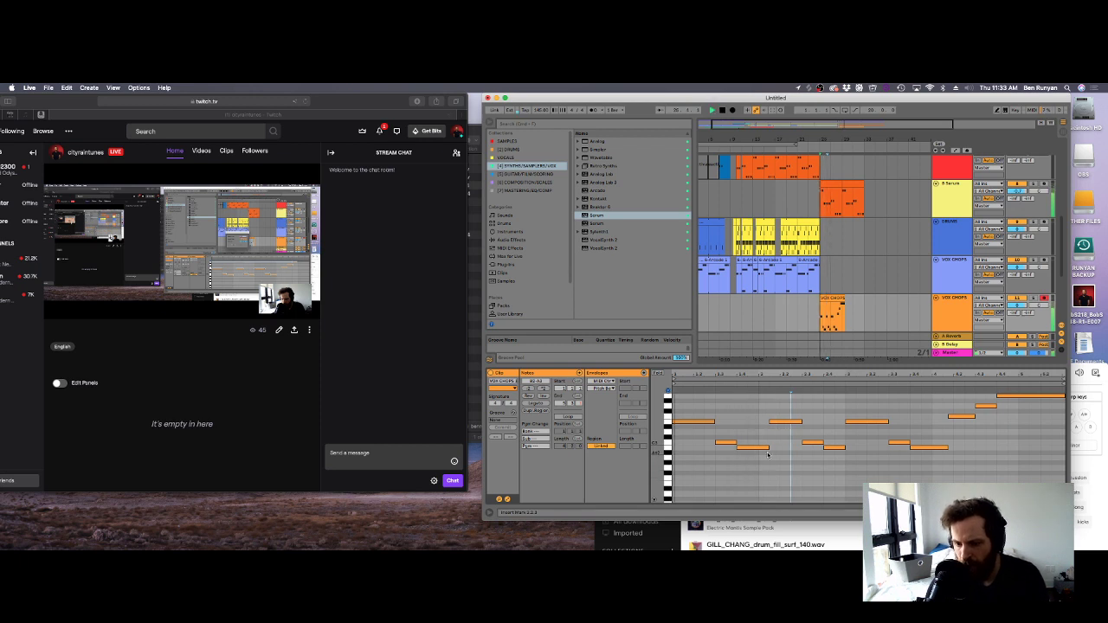
pyautogui.click(750, 447)
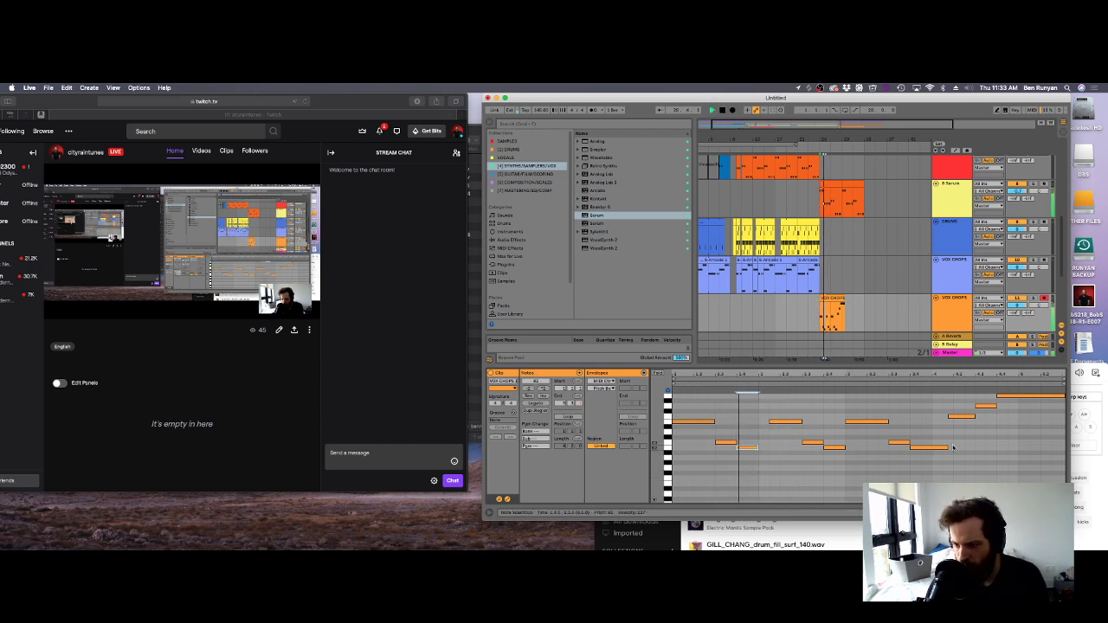
pyautogui.moveTo(947, 447); pyautogui.dragTo(932, 448)
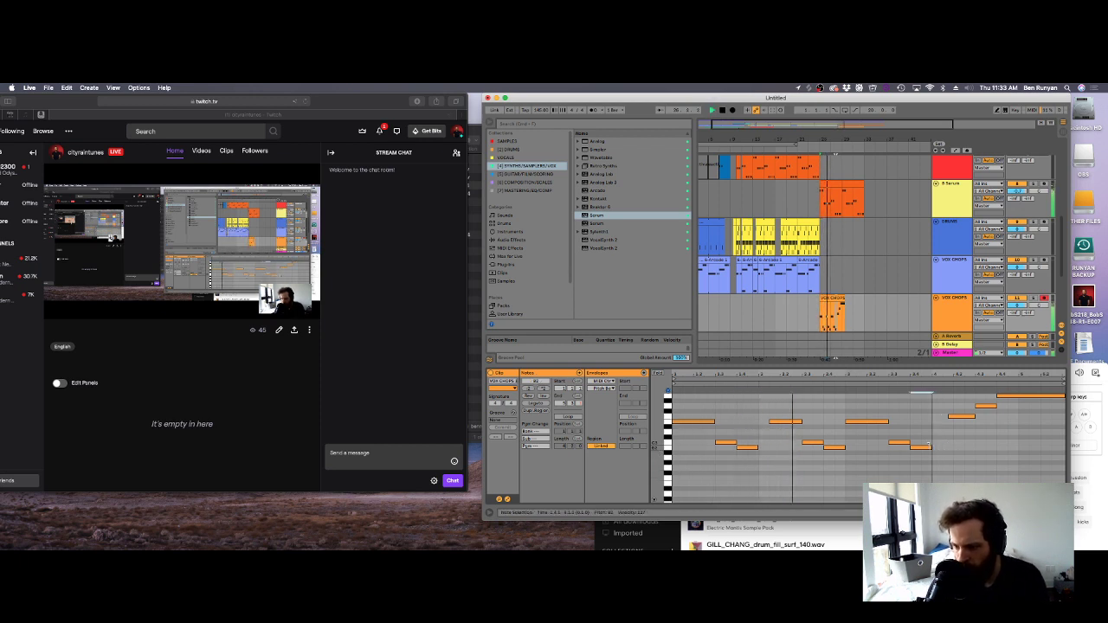
pyautogui.click(952, 417)
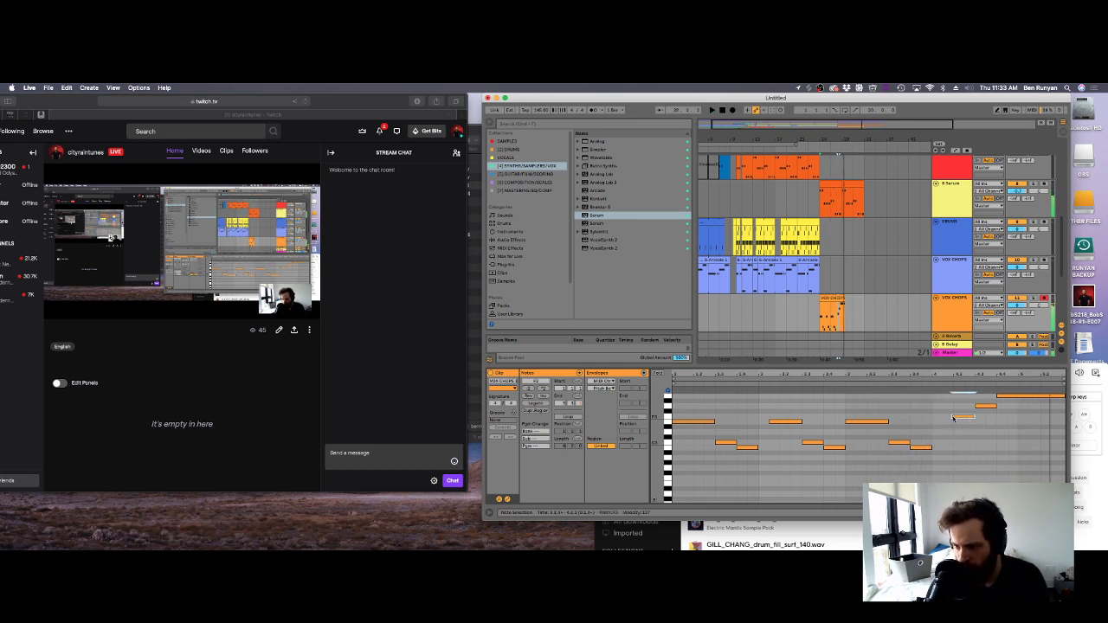
# Replay the vocal chops, trim the clip to the length of the bass clip above, and duplicate it directly after itself.
pyautogui.press('space')
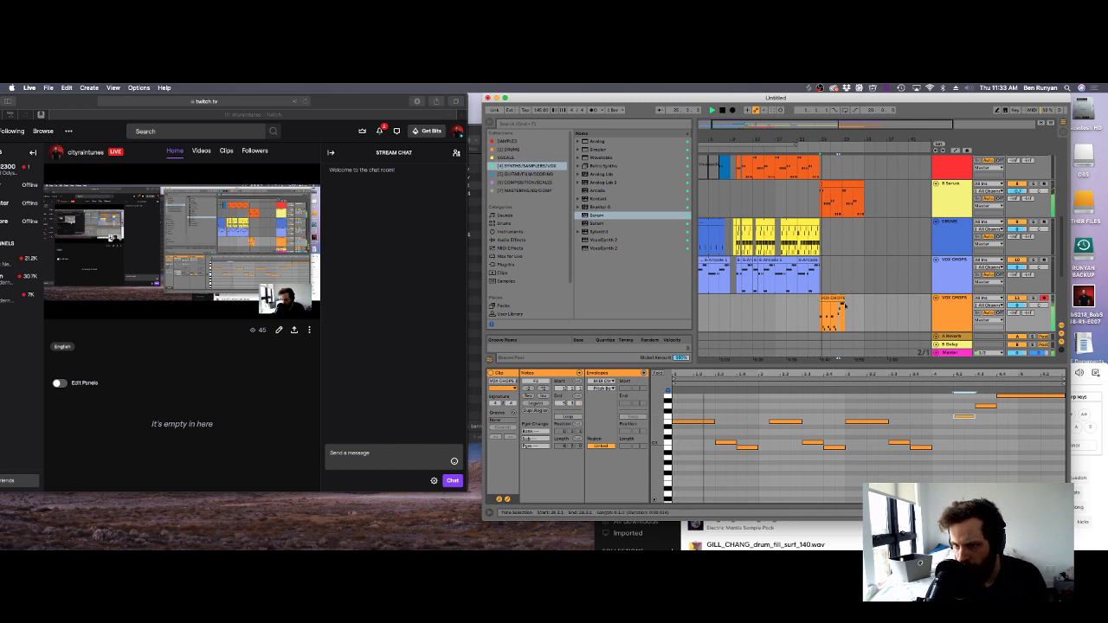
pyautogui.moveTo(844, 301); pyautogui.dragTo(841, 302)
pyautogui.press('super+d')
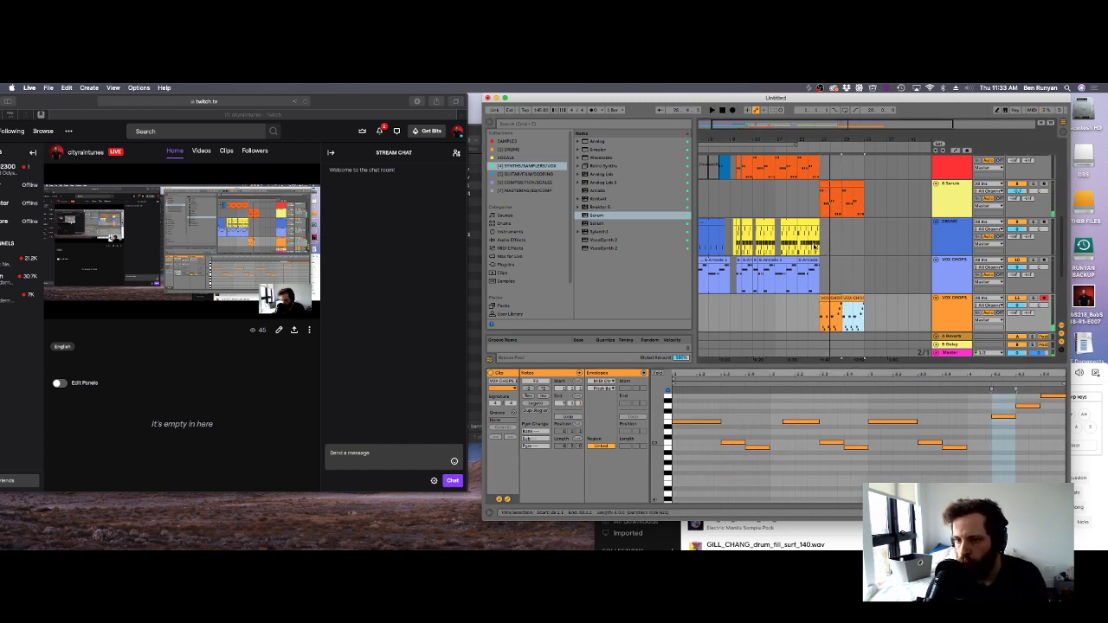
# Insert a MIDI track below the Serum bass track.
pyautogui.rightClick(945, 204)
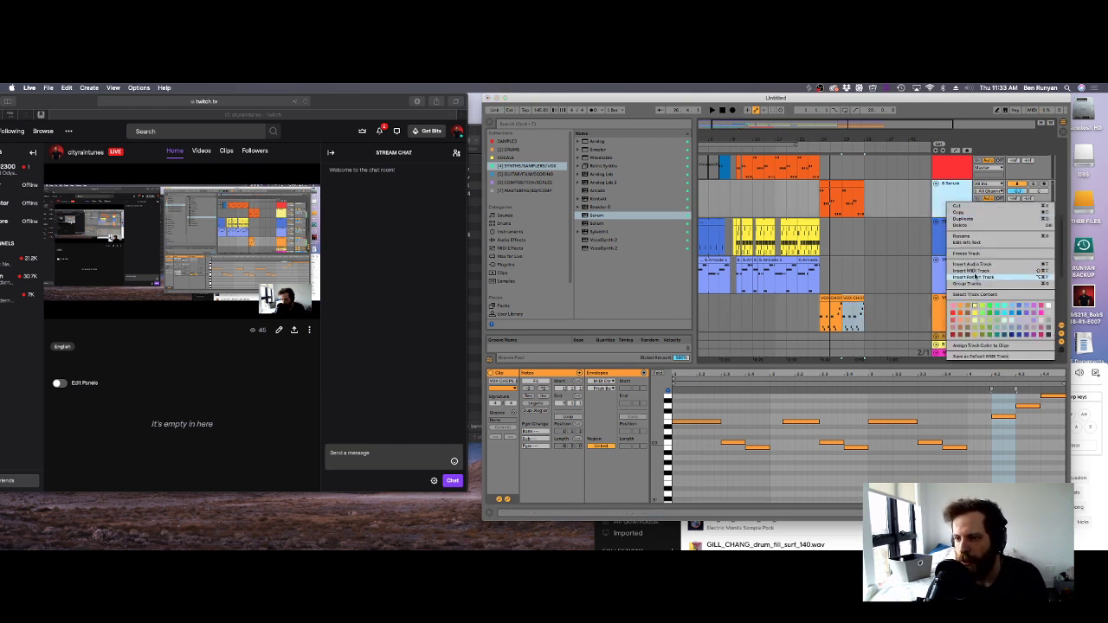
pyautogui.click(995, 277)
# Switch to Splice and filter all downloaded samples to one-shots tagged drums and snares.
pyautogui.click(809, 89)
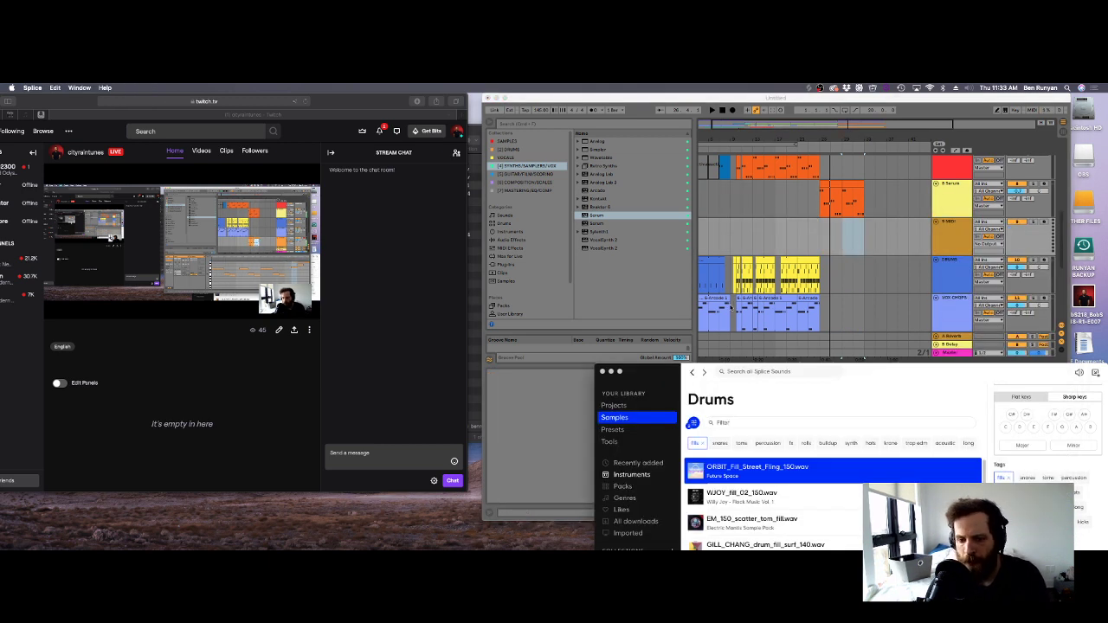
pyautogui.click(635, 520)
pyautogui.moveTo(769, 398); pyautogui.dragTo(679, 305)
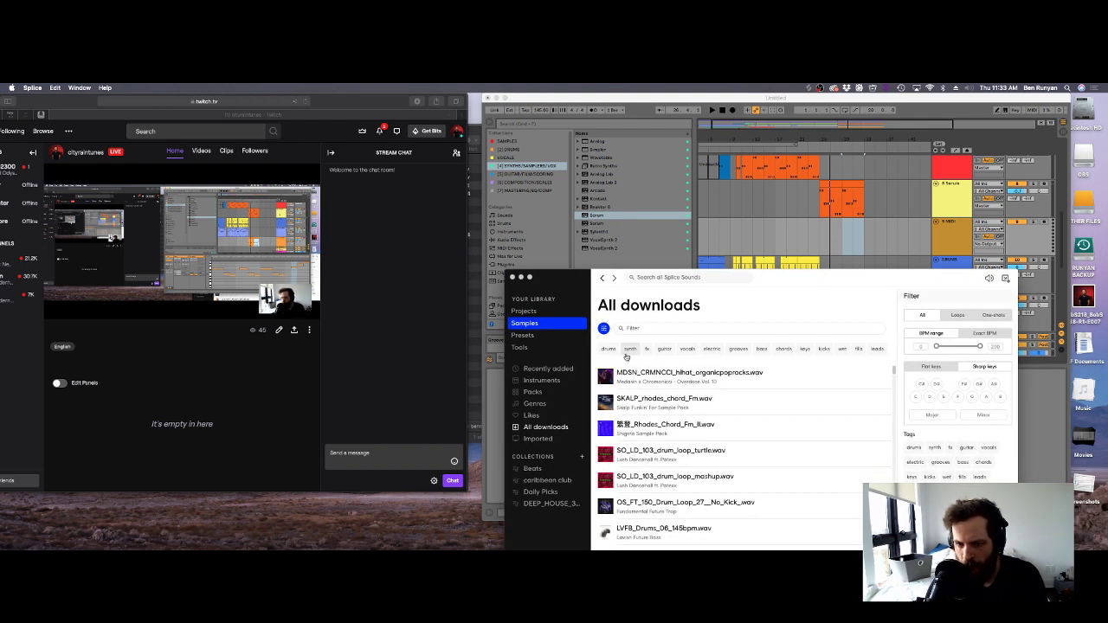
pyautogui.click(992, 315)
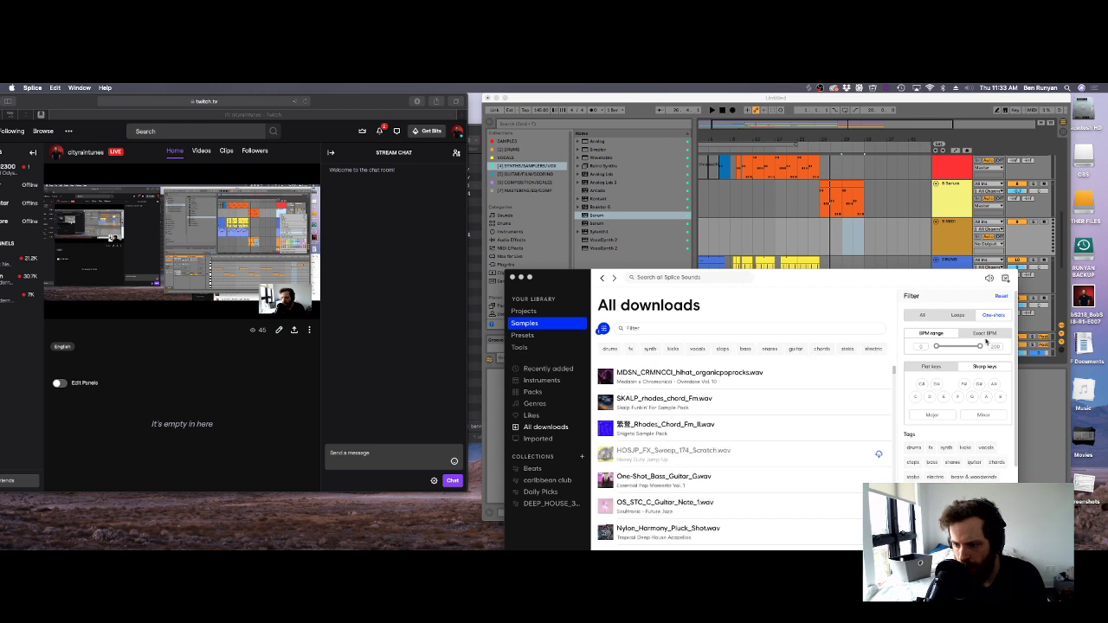
pyautogui.click(607, 348)
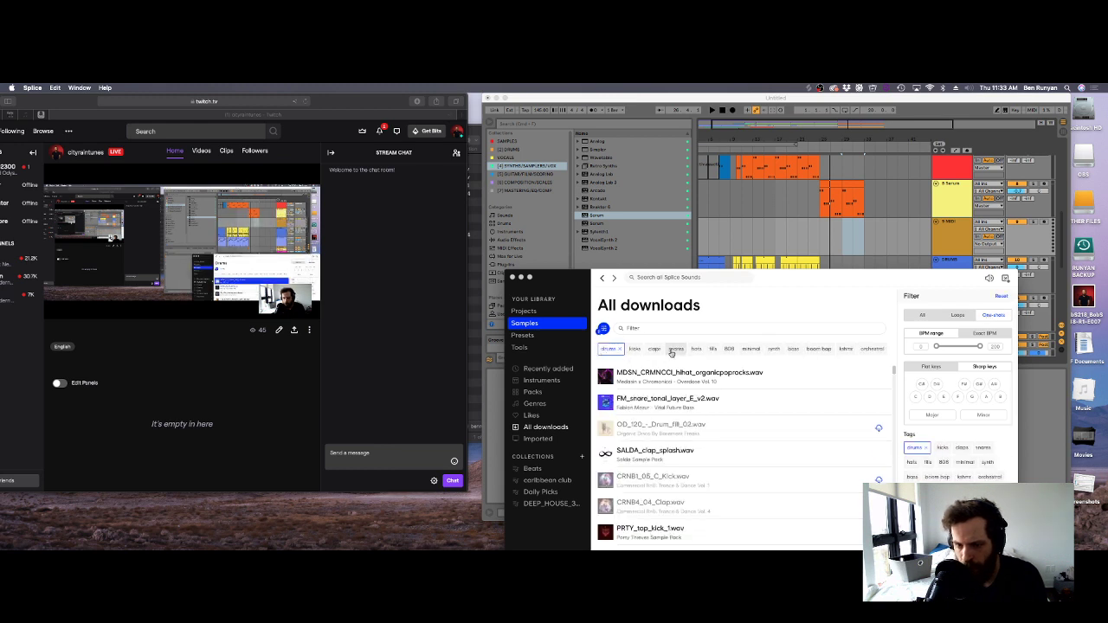
pyautogui.click(675, 348)
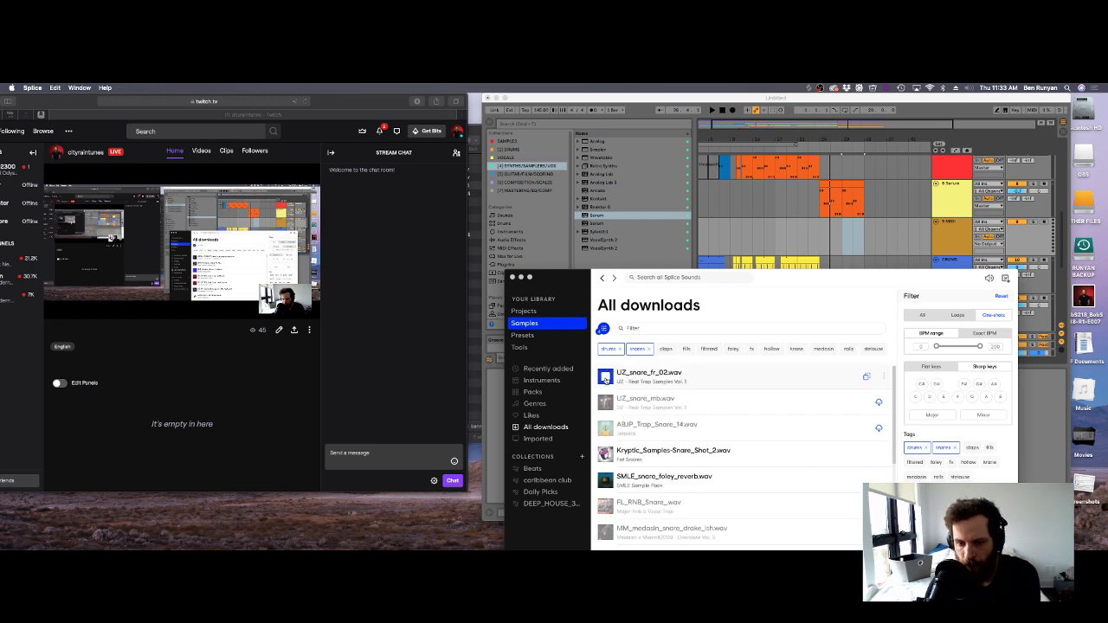
# Audition the filtered snare one-shots through UZ_snare_roll_ar_01.wav and reposition the Splice window to expose the arrangement's tracks.
pyautogui.scroll(-1, 604, 378)
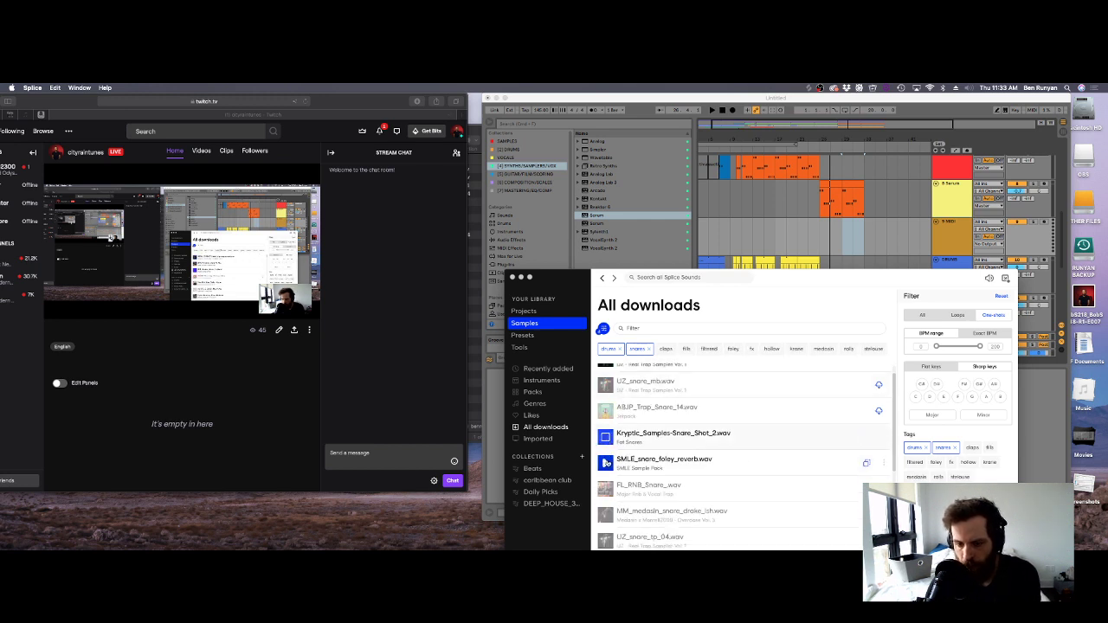
pyautogui.scroll(-2, 607, 486)
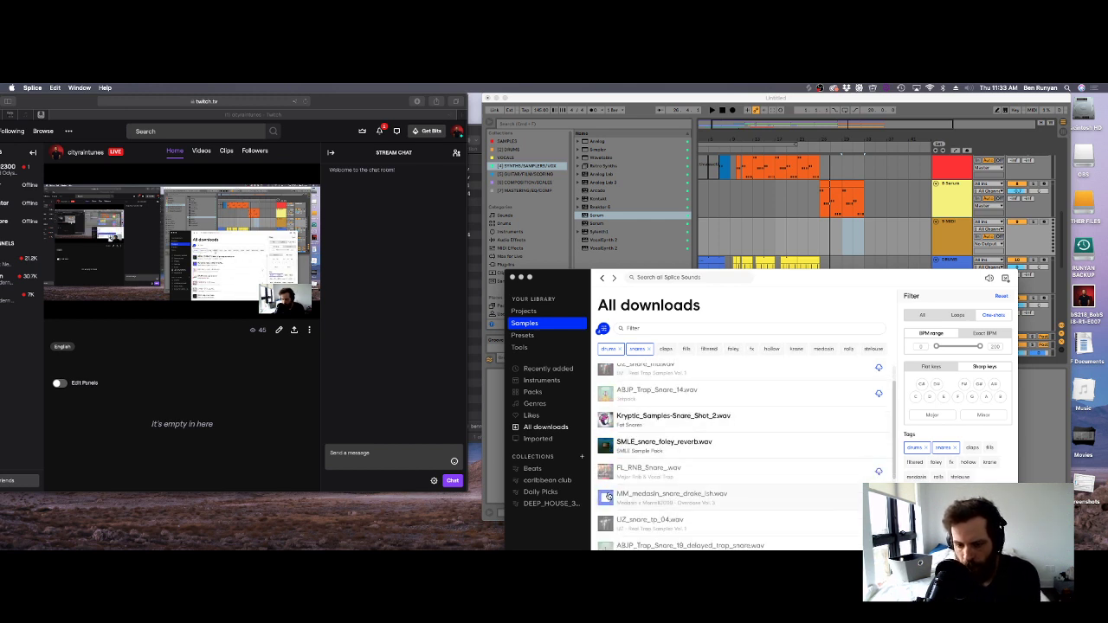
pyautogui.scroll(-3, 607, 455)
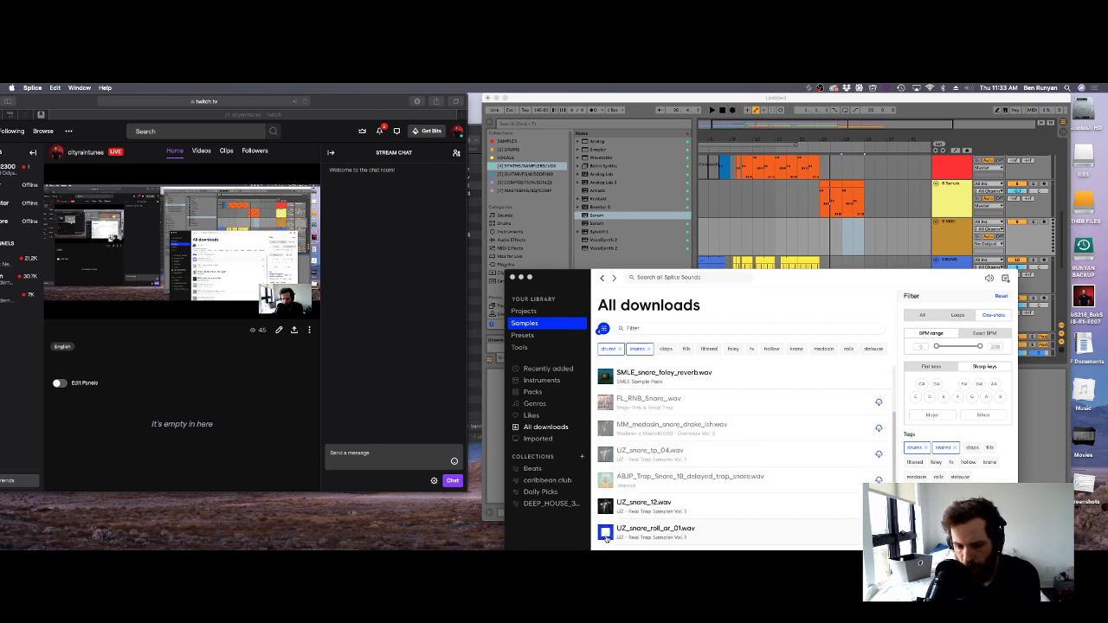
pyautogui.moveTo(936, 285); pyautogui.dragTo(672, 165)
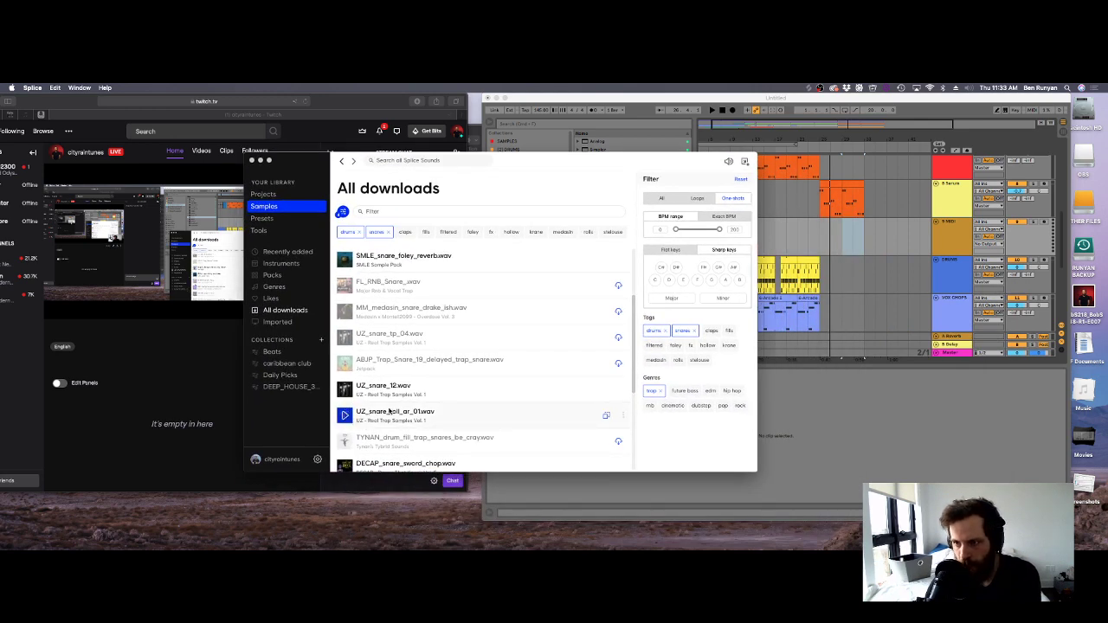
# Insert an audio track below the new empty MIDI track in Live and return to Splice.
pyautogui.rightClick(965, 216)
pyautogui.click(952, 225)
pyautogui.rightClick(951, 227)
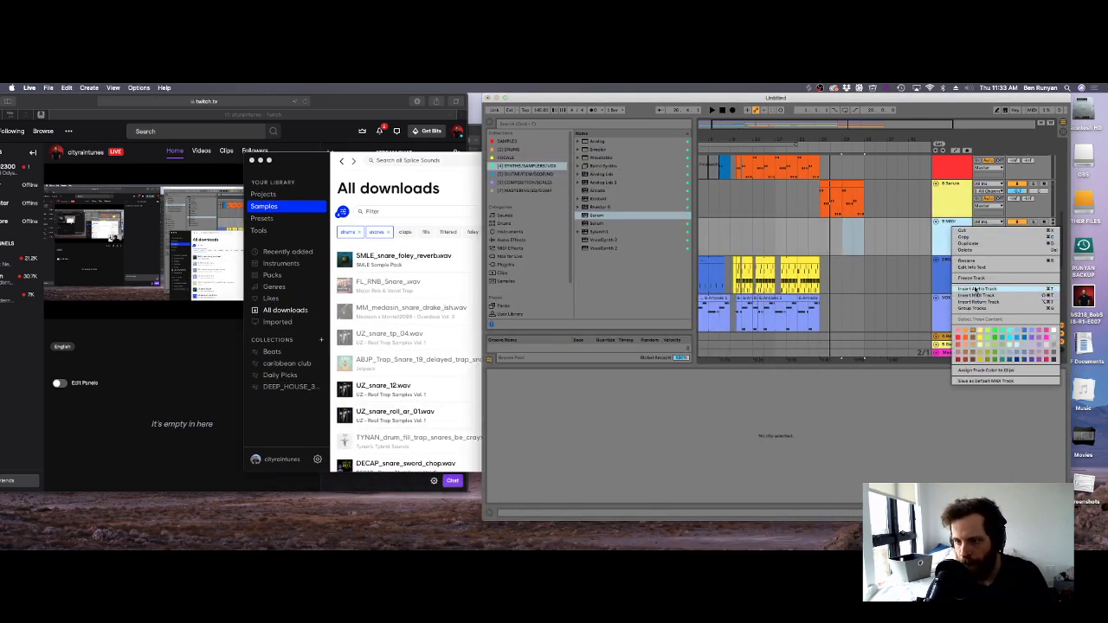
pyautogui.click(976, 289)
pyautogui.press('super+Tab')
pyautogui.moveTo(415, 411); pyautogui.dragTo(834, 260)
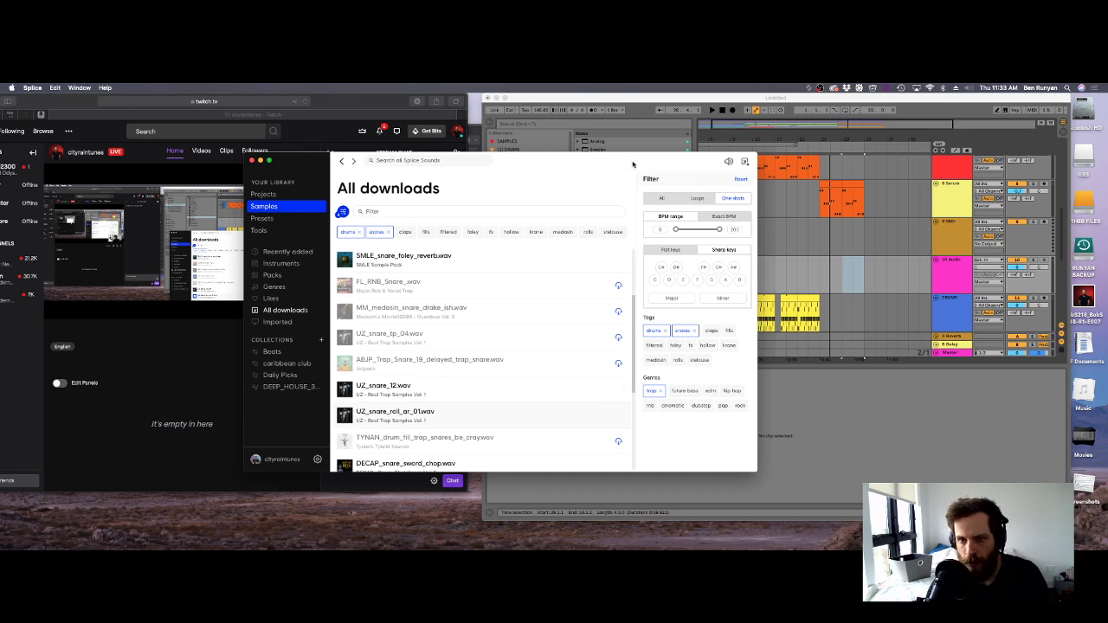
# Move the Splice window off the instrument browser and load Simpler onto the empty MIDI track.
pyautogui.click(976, 244)
pyautogui.click(425, 166)
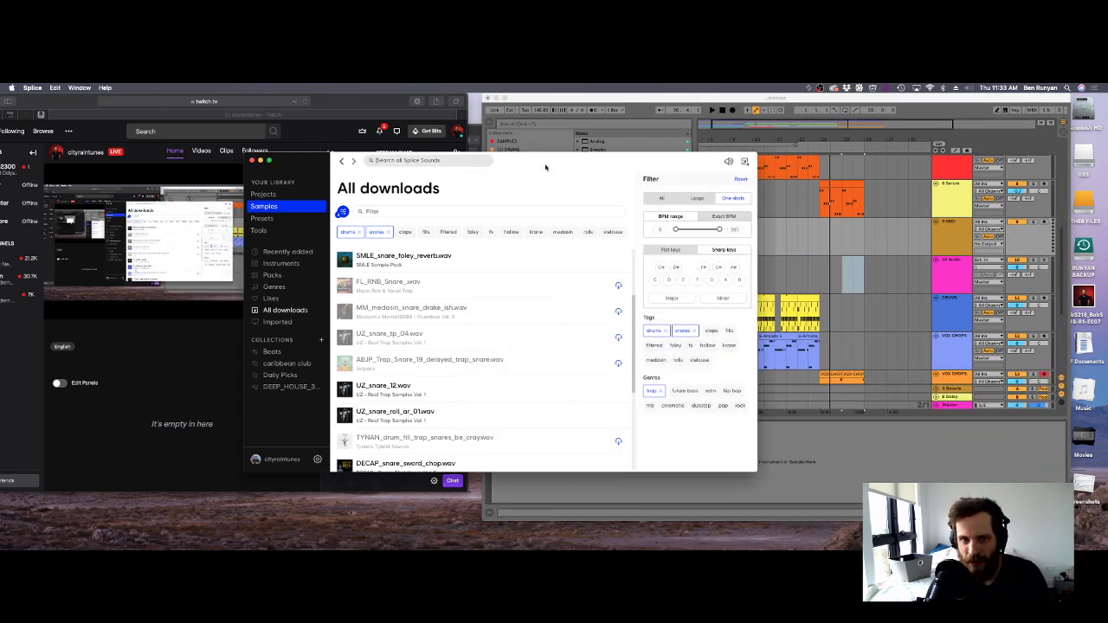
pyautogui.moveTo(548, 164); pyautogui.dragTo(737, 331)
pyautogui.click(597, 156)
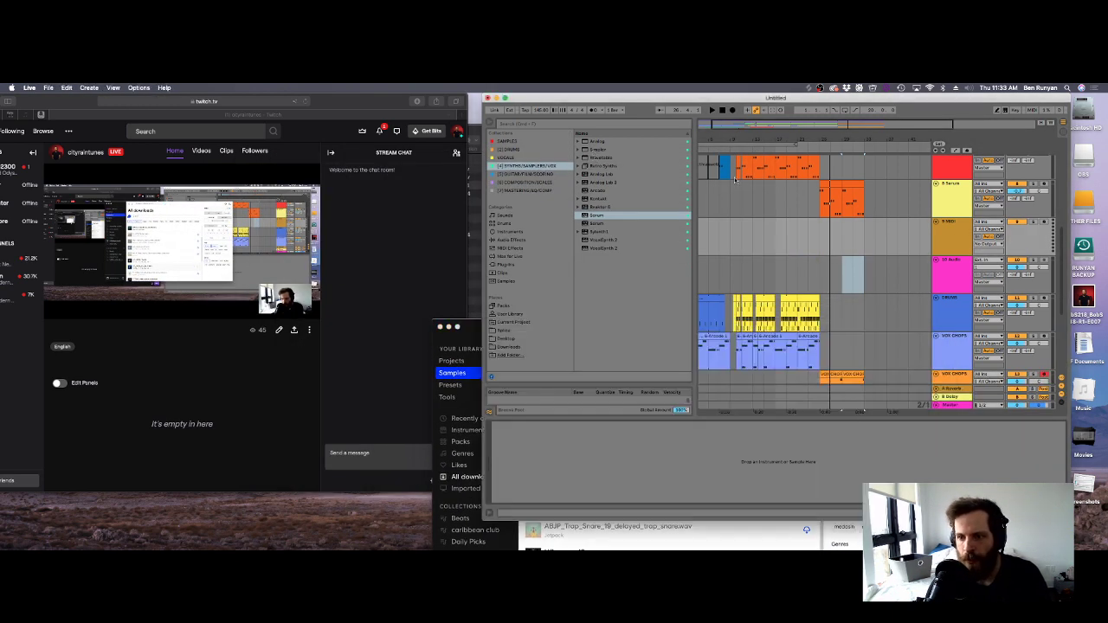
pyautogui.click(596, 152)
pyautogui.moveTo(597, 152); pyautogui.dragTo(855, 238)
# Audition more snare one-shots in Splice and load UZ_snare_roll_ar_01.wav into the Simpler device.
pyautogui.press('super+Tab')
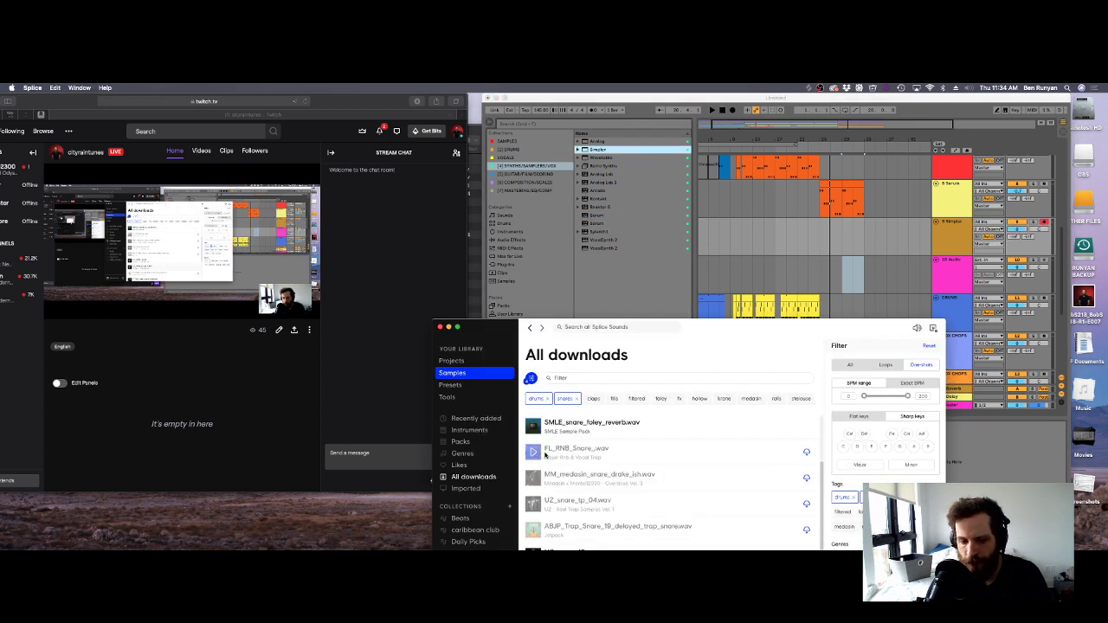
pyautogui.scroll(-5, 544, 455)
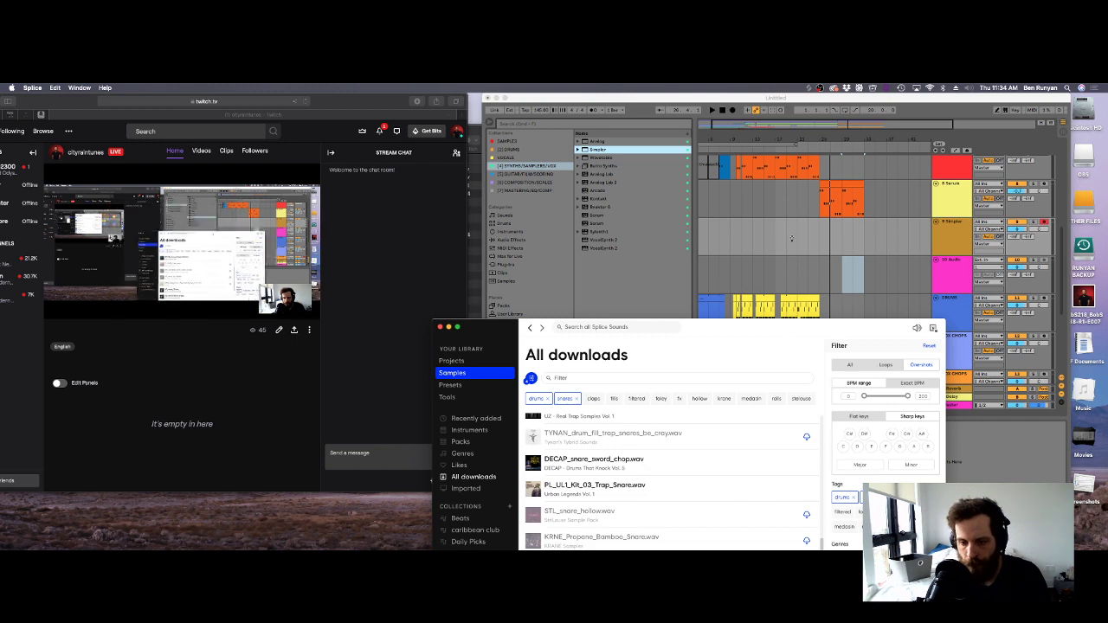
pyautogui.moveTo(736, 327); pyautogui.dragTo(675, 190)
pyautogui.scroll(5, 477, 395)
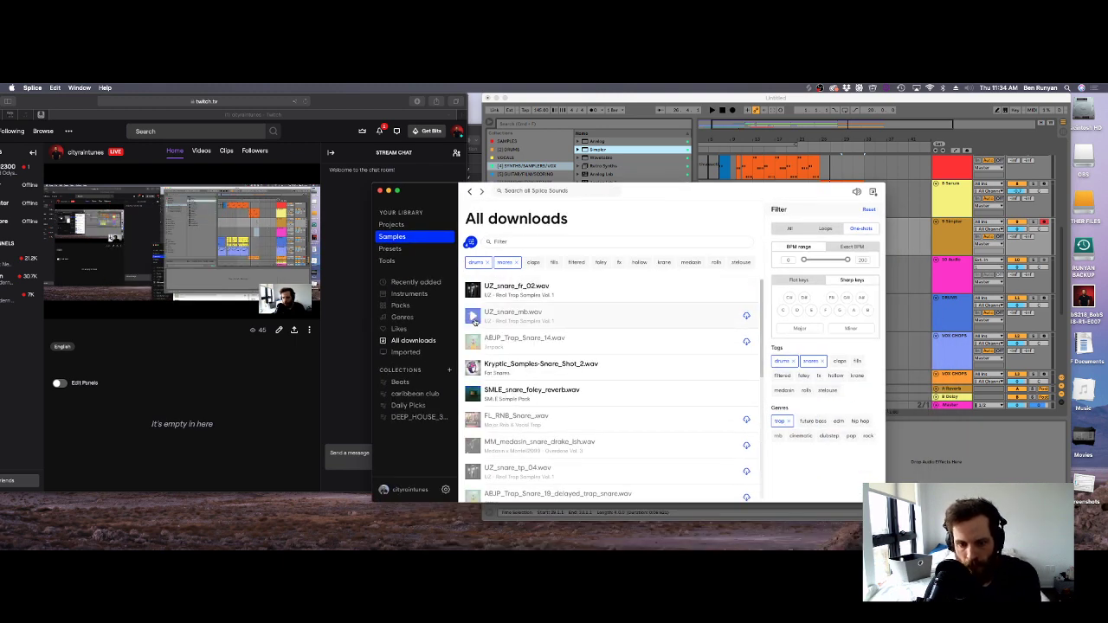
pyautogui.scroll(-5, 473, 322)
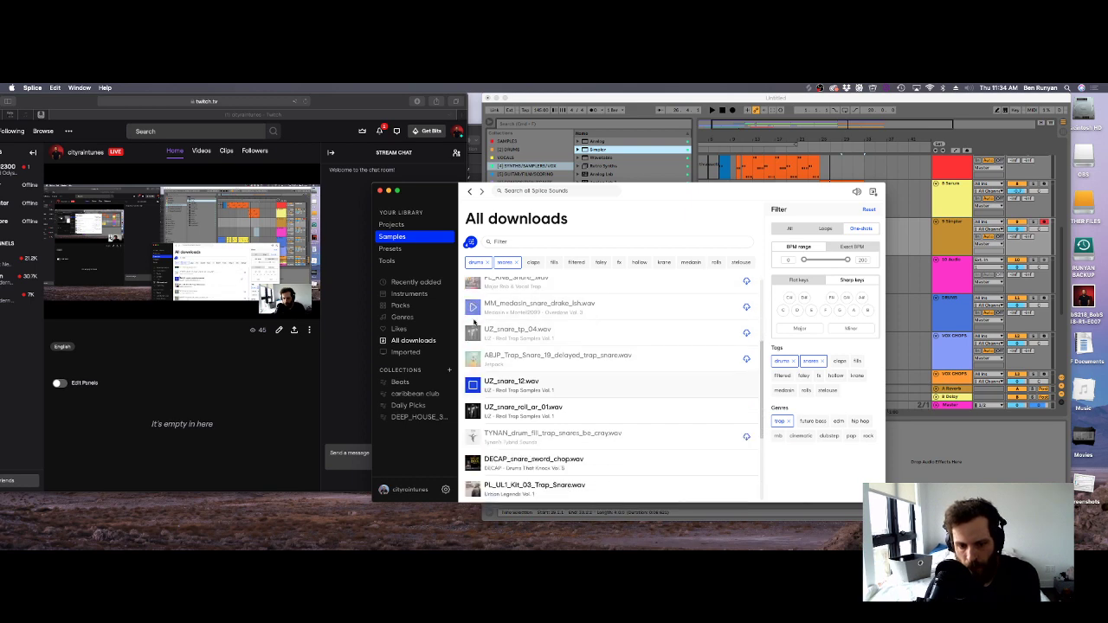
pyautogui.moveTo(777, 195); pyautogui.dragTo(437, 152)
pyautogui.moveTo(192, 353); pyautogui.dragTo(592, 441)
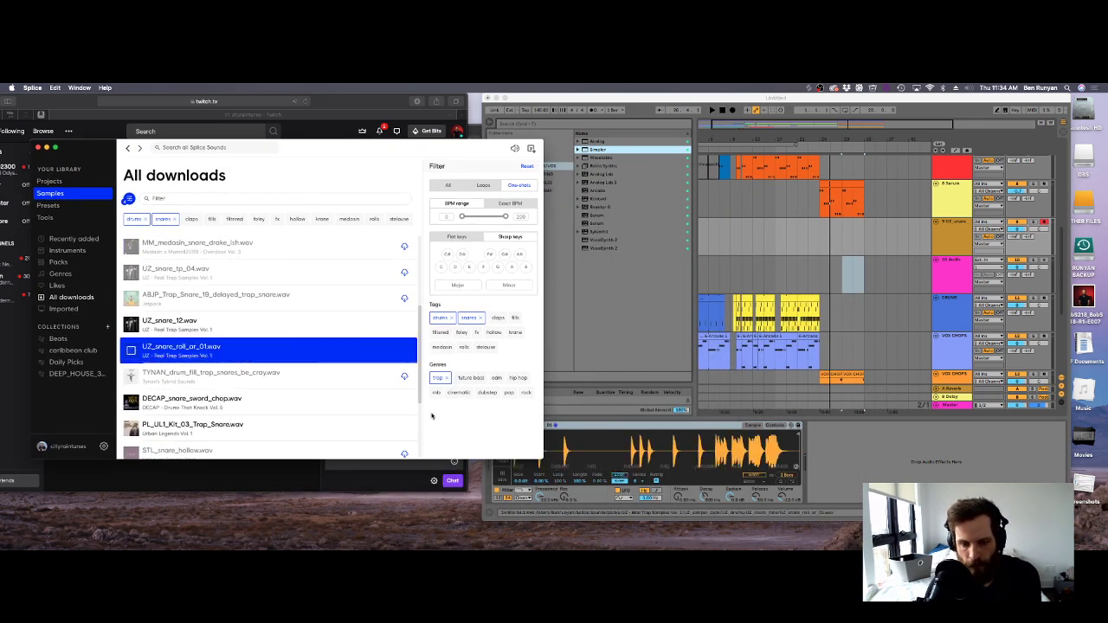
# Compare One-Shot with Classic mode in Simpler, keep Classic, and shorten the sample end to just after the first snare hit.
pyautogui.click(592, 441)
pyautogui.click(502, 456)
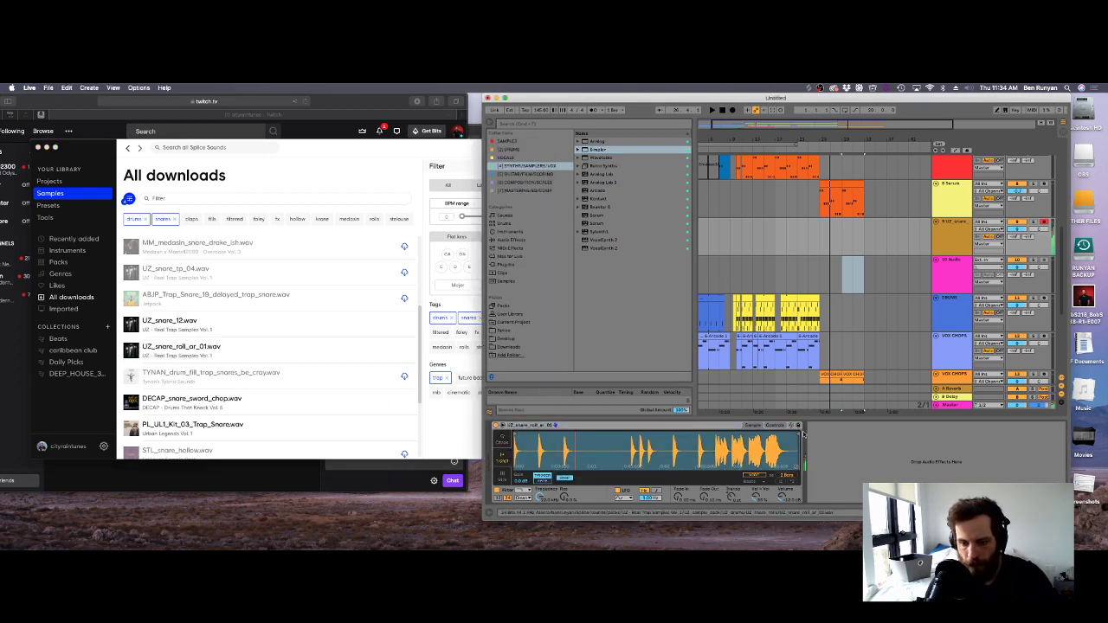
pyautogui.click(502, 442)
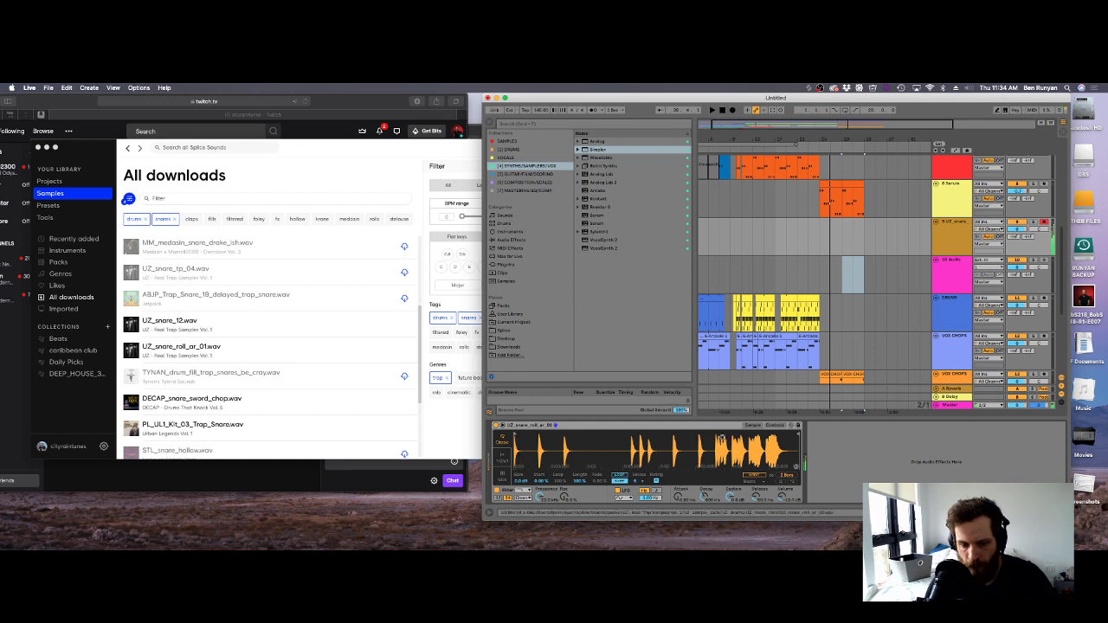
pyautogui.moveTo(796, 433); pyautogui.dragTo(556, 435)
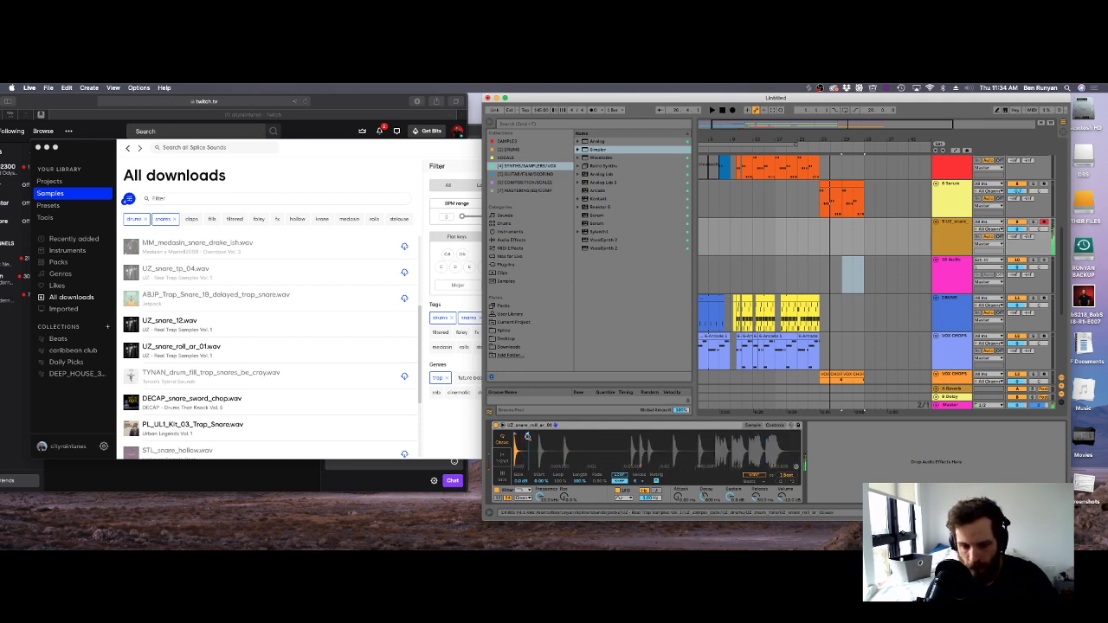
pyautogui.press('space')
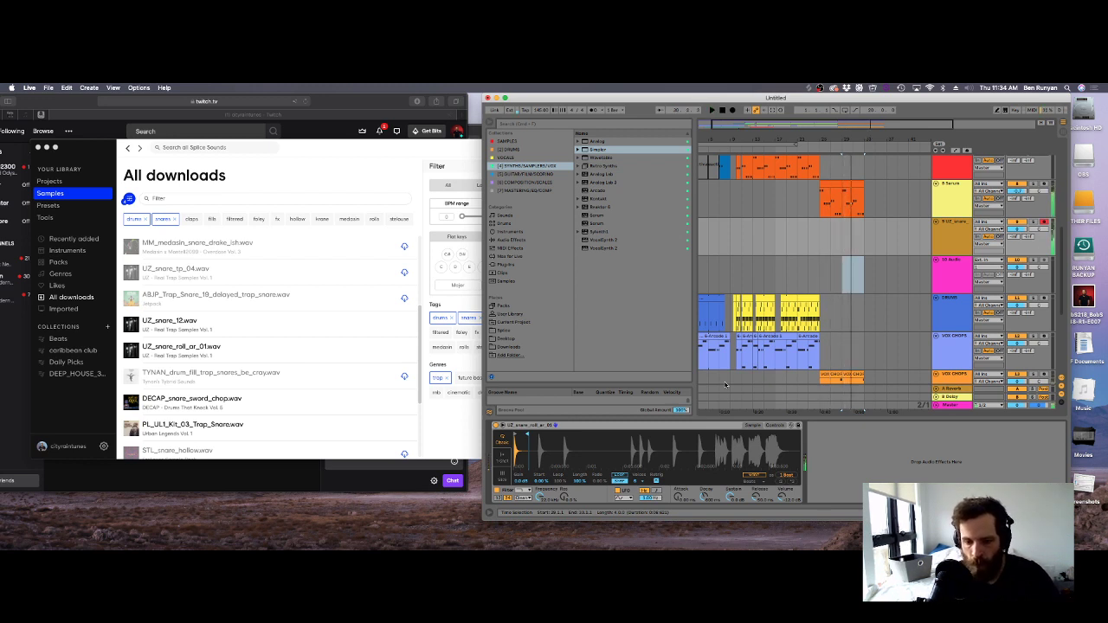
# Add a Utility effect after the snare's Simpler, switch it to mono, and raise its gain.
pyautogui.click(774, 425)
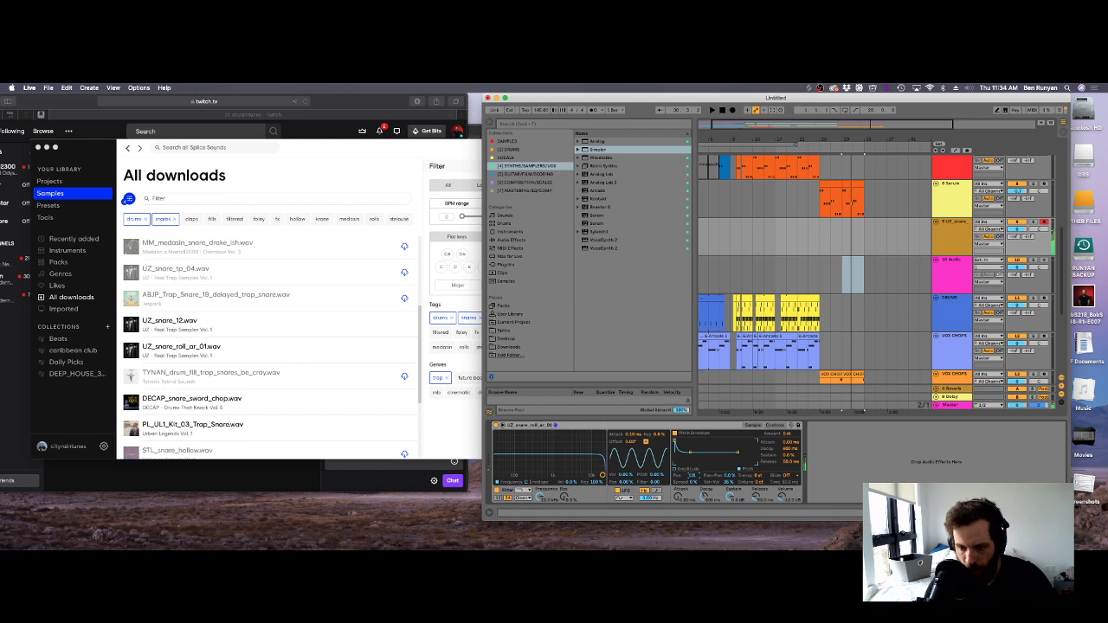
pyautogui.click(513, 240)
pyautogui.scroll(-5, 605, 311)
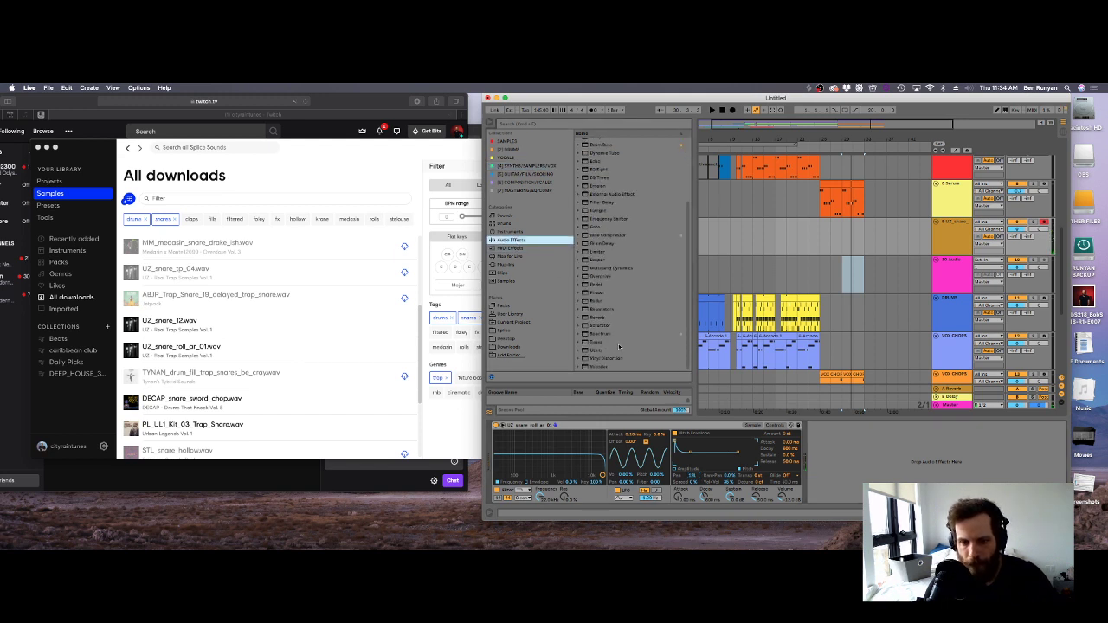
pyautogui.click(595, 350)
pyautogui.doubleClick(593, 351)
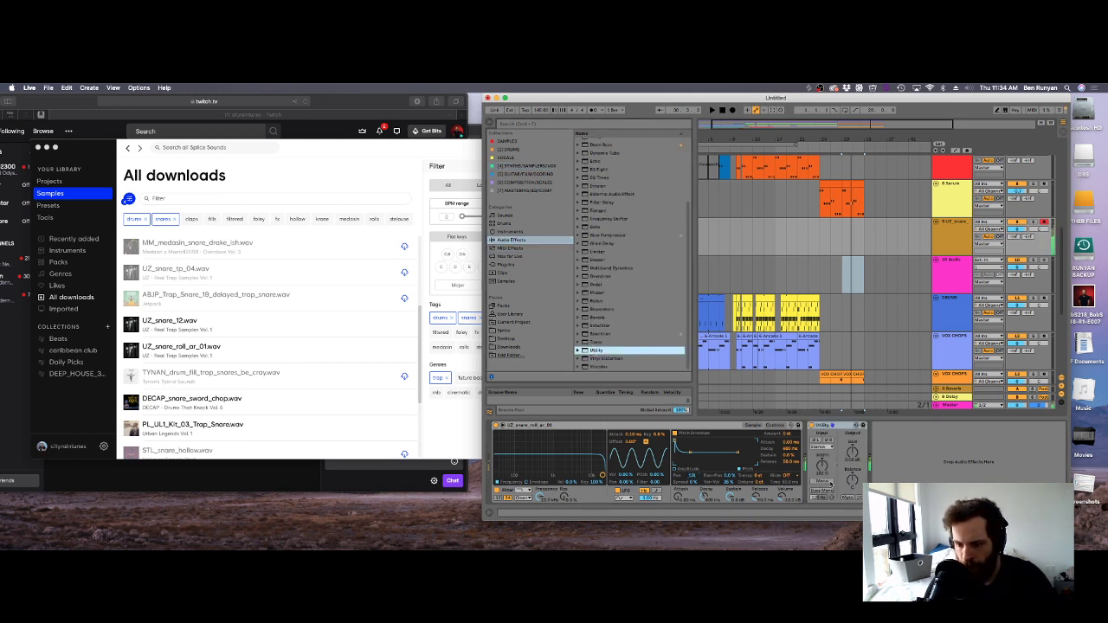
pyautogui.click(827, 483)
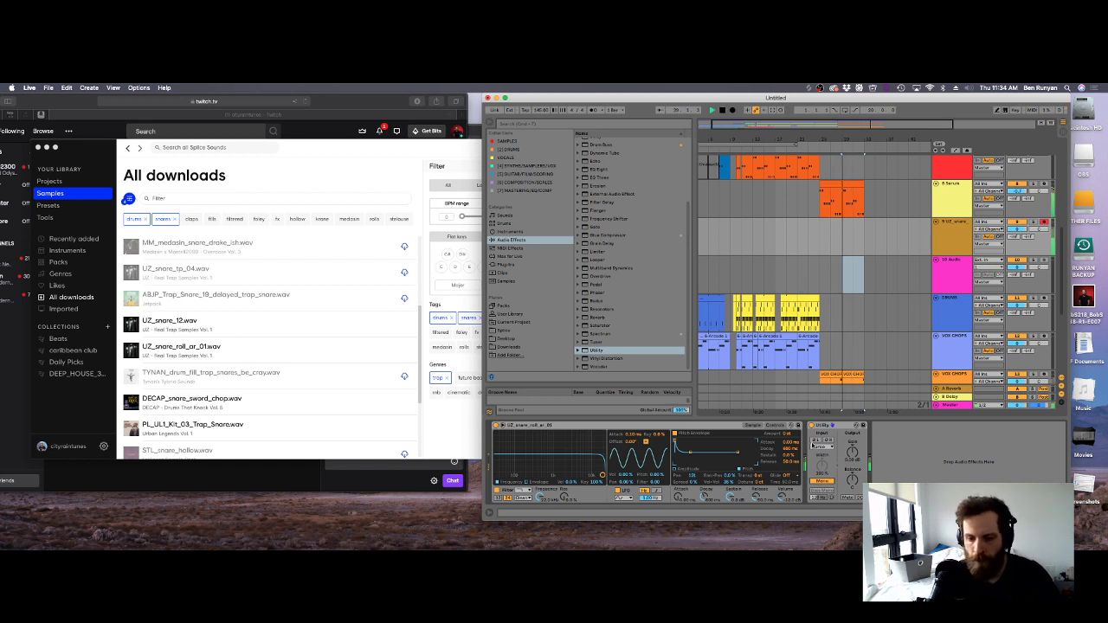
pyautogui.moveTo(852, 450); pyautogui.dragTo(852, 437)
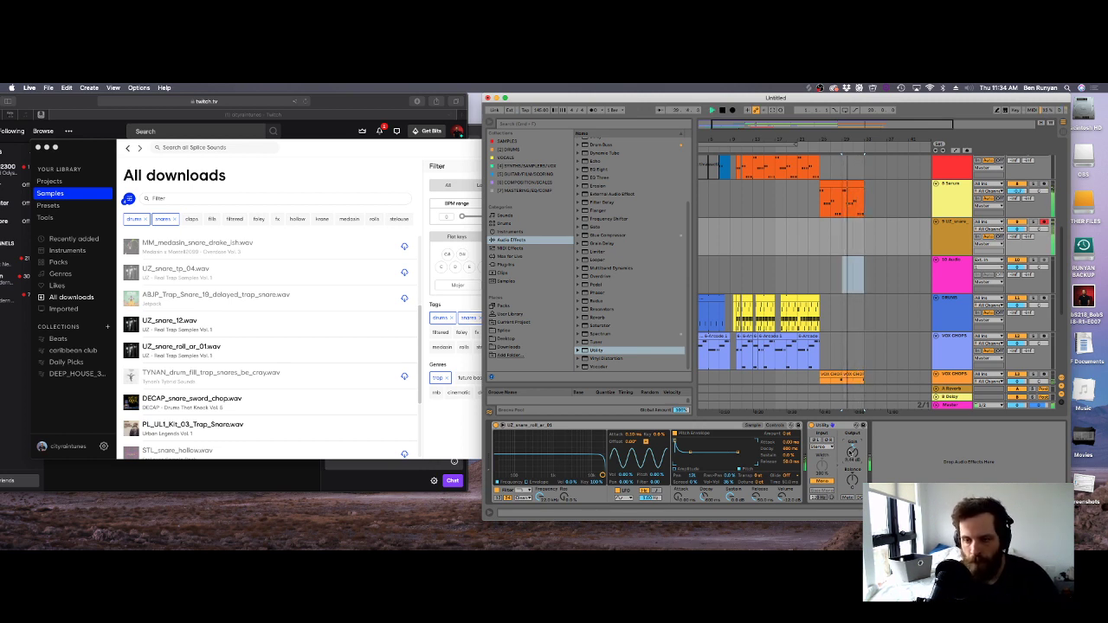
# Record a snare pattern over the second half of the new section and quantize all its notes.
pyautogui.click(735, 111)
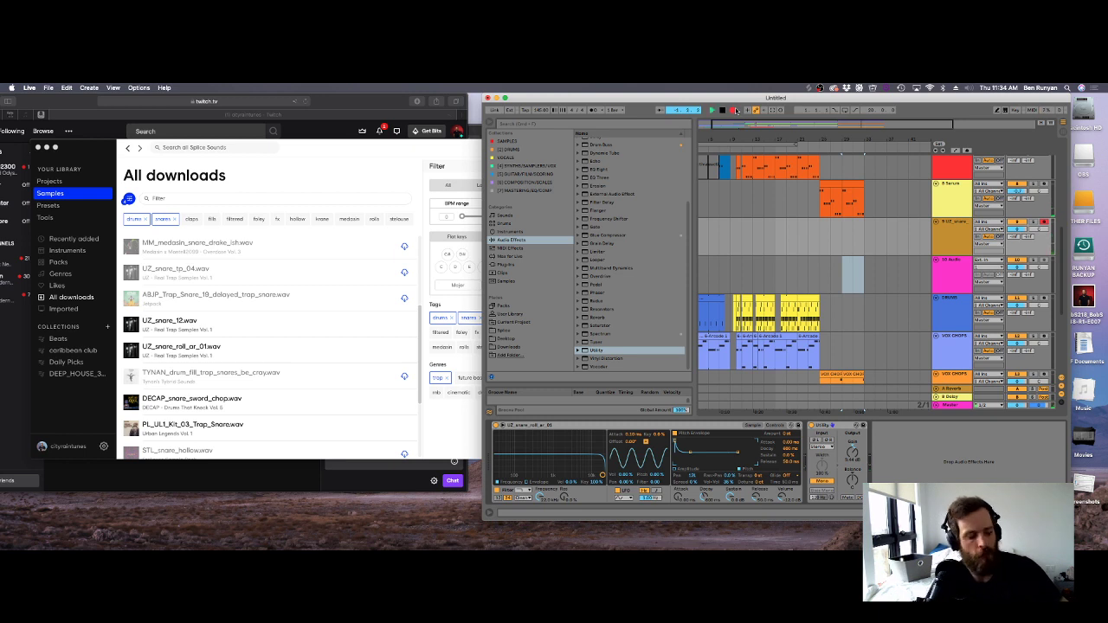
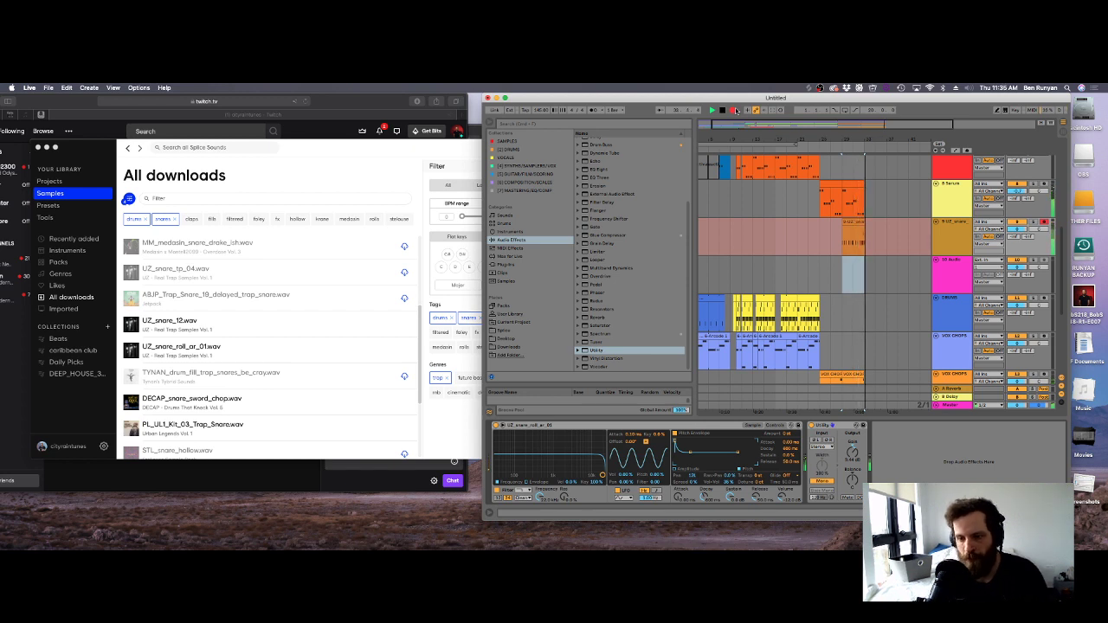
pyautogui.press('space')
pyautogui.doubleClick(856, 230)
pyautogui.press('super+a')
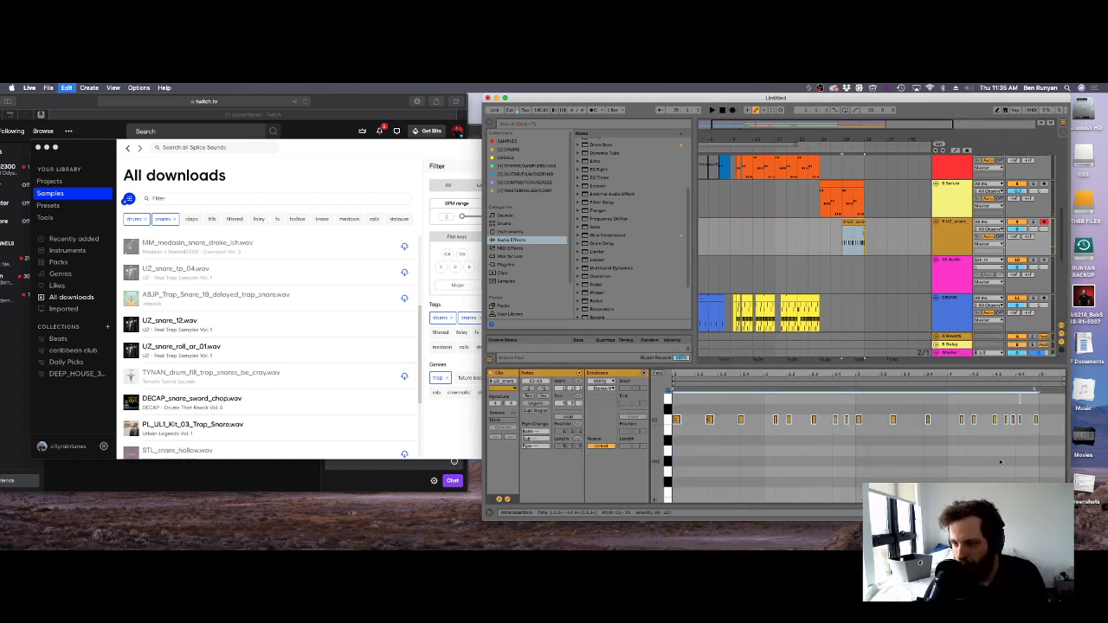
pyautogui.press('super+u')
# Play back the snare pattern and shift its last note slightly earlier, before the end of the clip.
pyautogui.press('space')
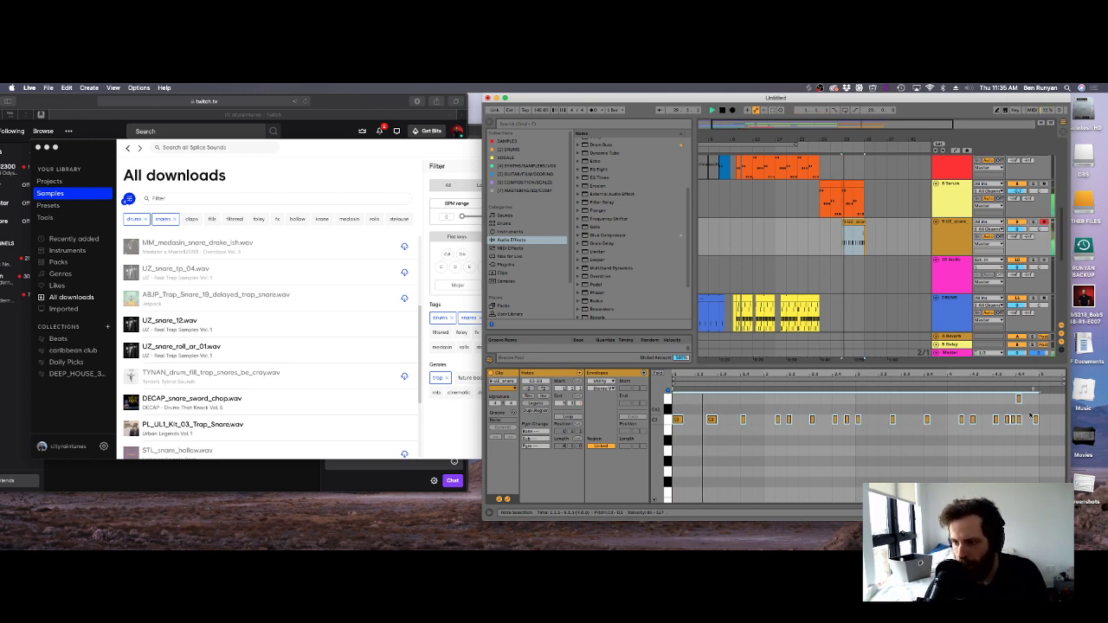
pyautogui.doubleClick(1041, 420)
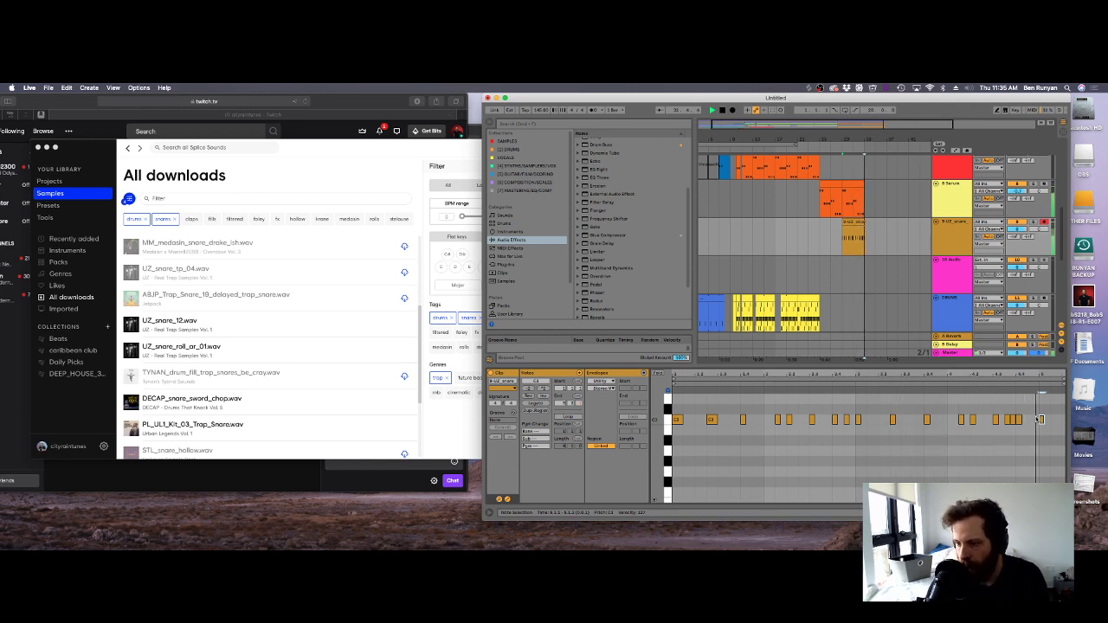
pyautogui.moveTo(1041, 420); pyautogui.dragTo(1030, 420)
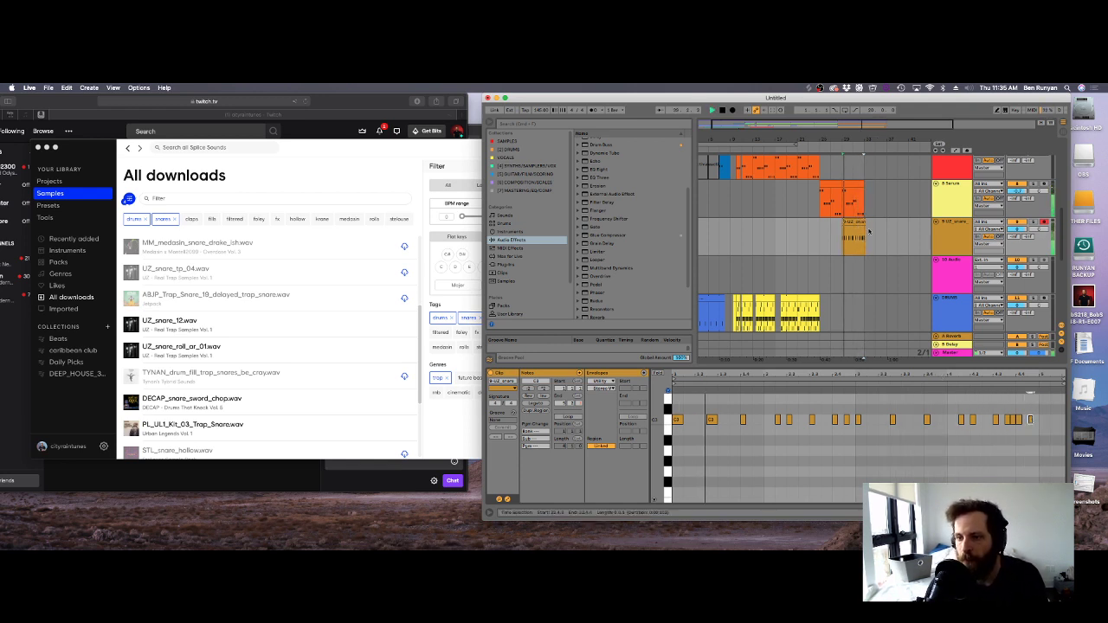
# Move the snare clip to the start of the new section and duplicate it directly after itself.
pyautogui.moveTo(848, 223); pyautogui.dragTo(842, 223)
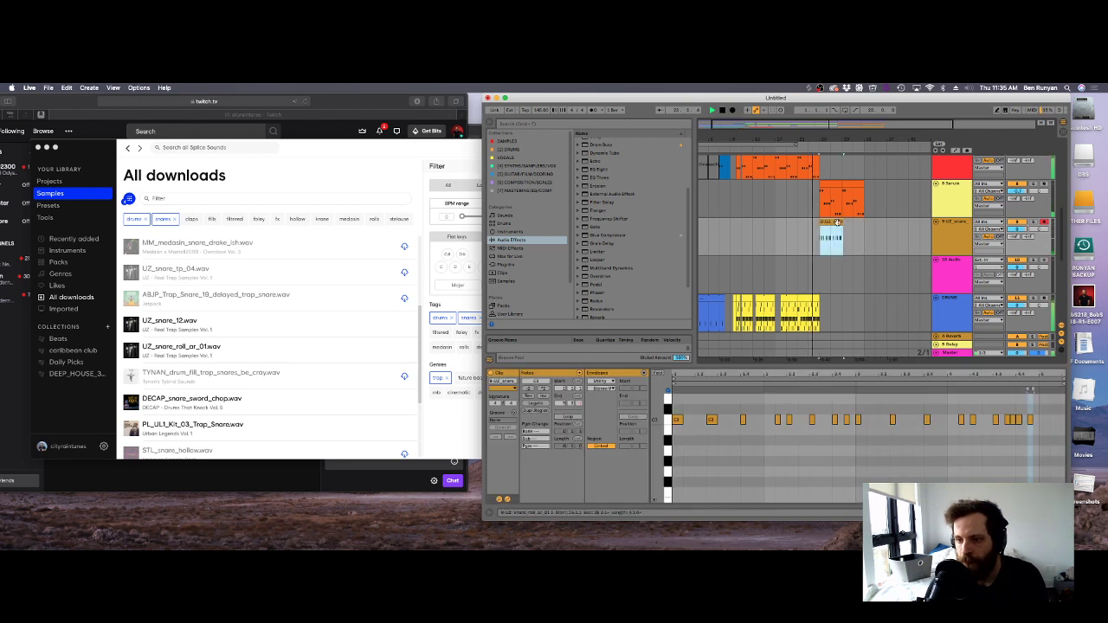
pyautogui.press('super+d')
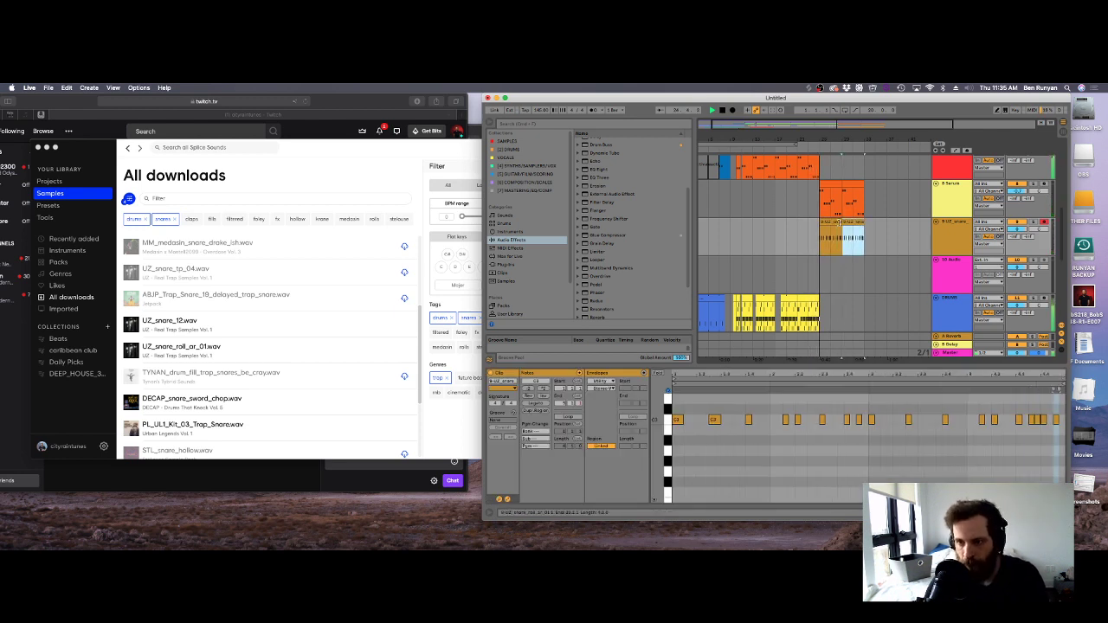
# Copy the teal KRNE effect clip into the new section so it spans the vocal chops above, and play it.
pyautogui.scroll(2, 818, 216)
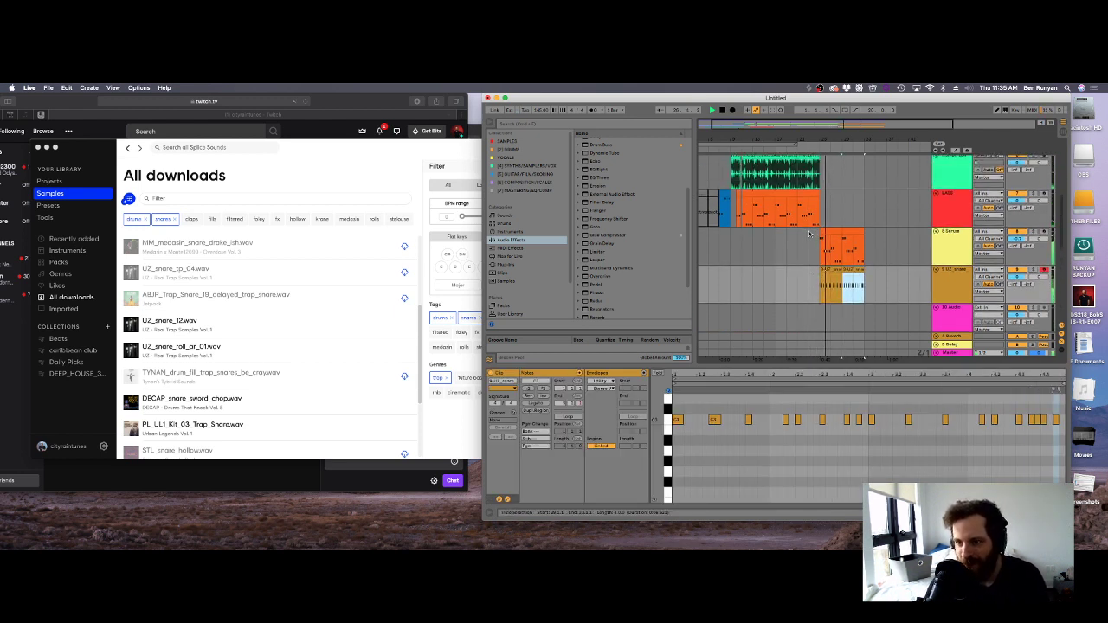
pyautogui.scroll(-5, 770, 238)
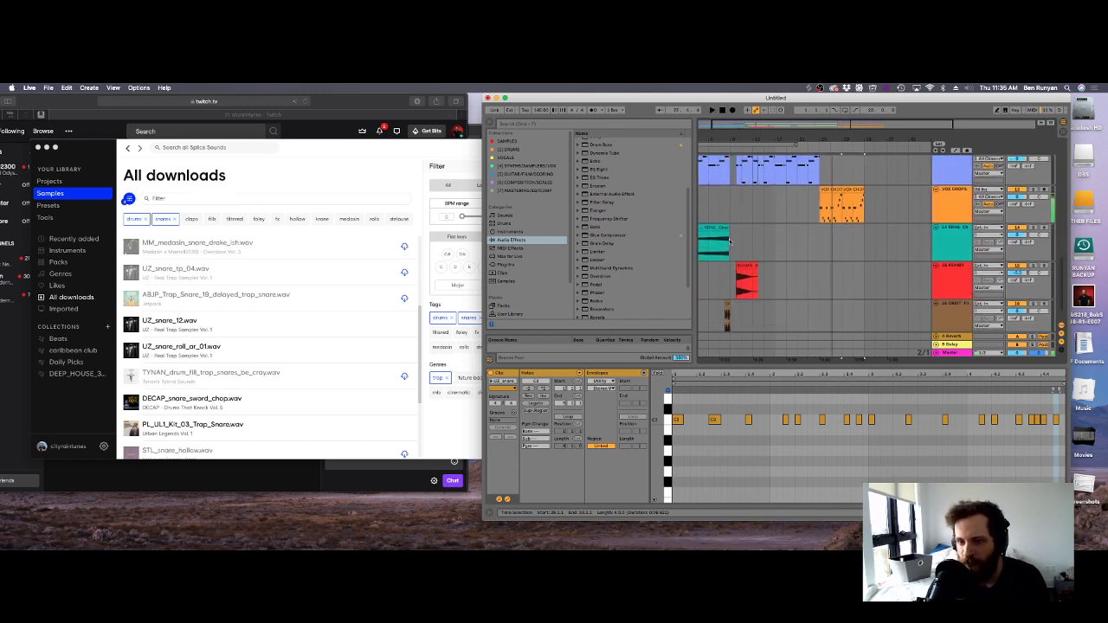
pyautogui.moveTo(729, 242); pyautogui.dragTo(848, 230)
pyautogui.press('space')
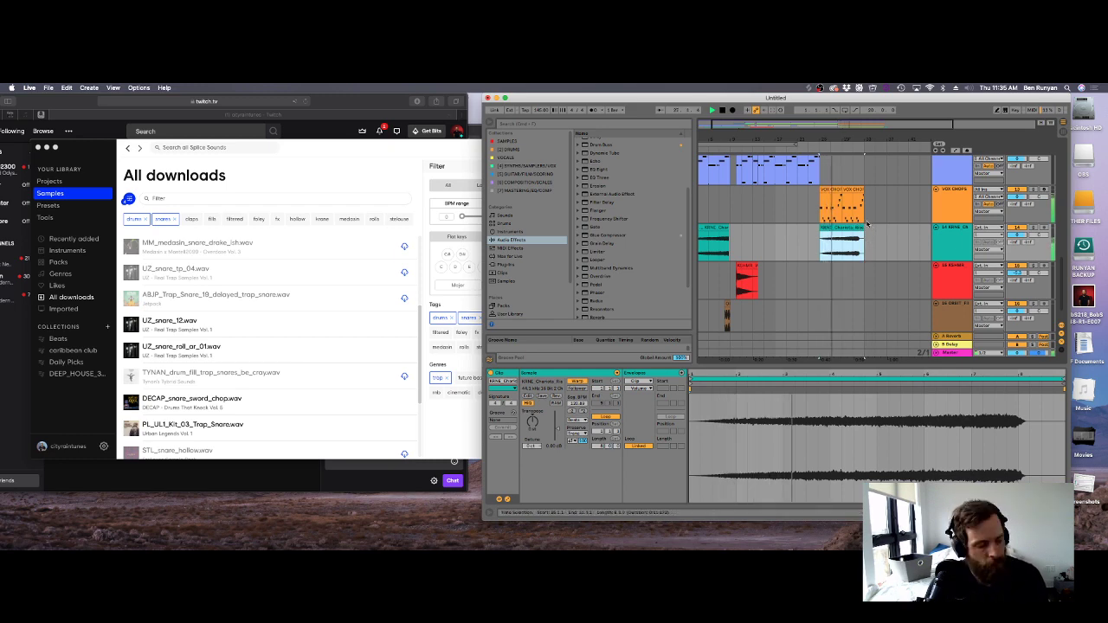
# Copy the first half of the drop across all tracks and paste it directly after the new section.
pyautogui.scroll(-2, 866, 225)
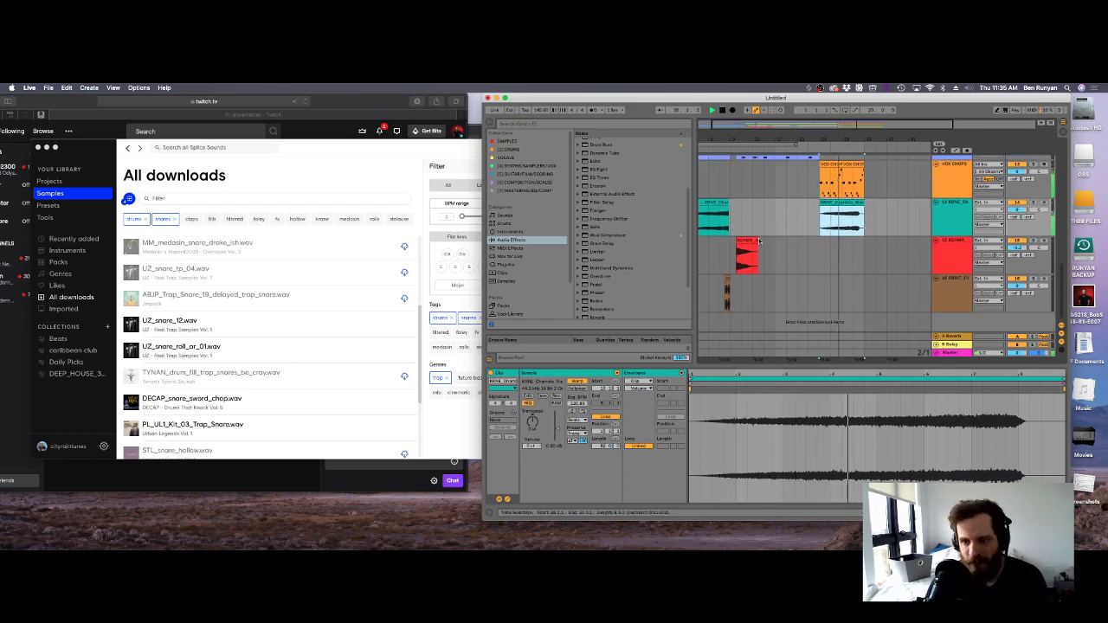
pyautogui.scroll(15, 759, 241)
pyautogui.moveTo(731, 177); pyautogui.dragTo(775, 370)
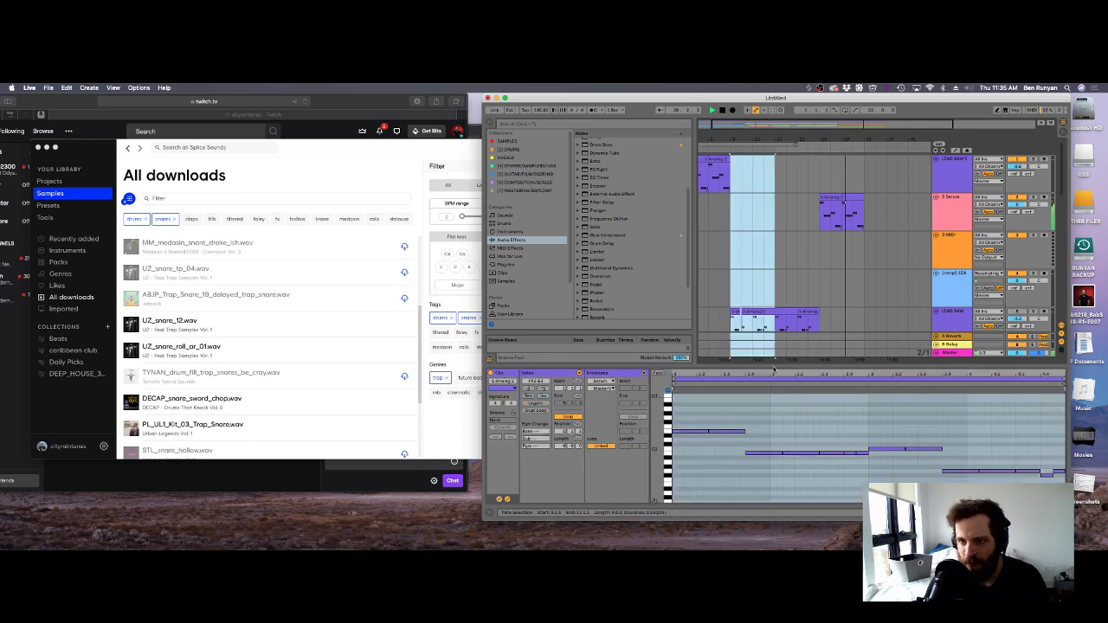
pyautogui.press('super+c')
pyautogui.click(863, 173)
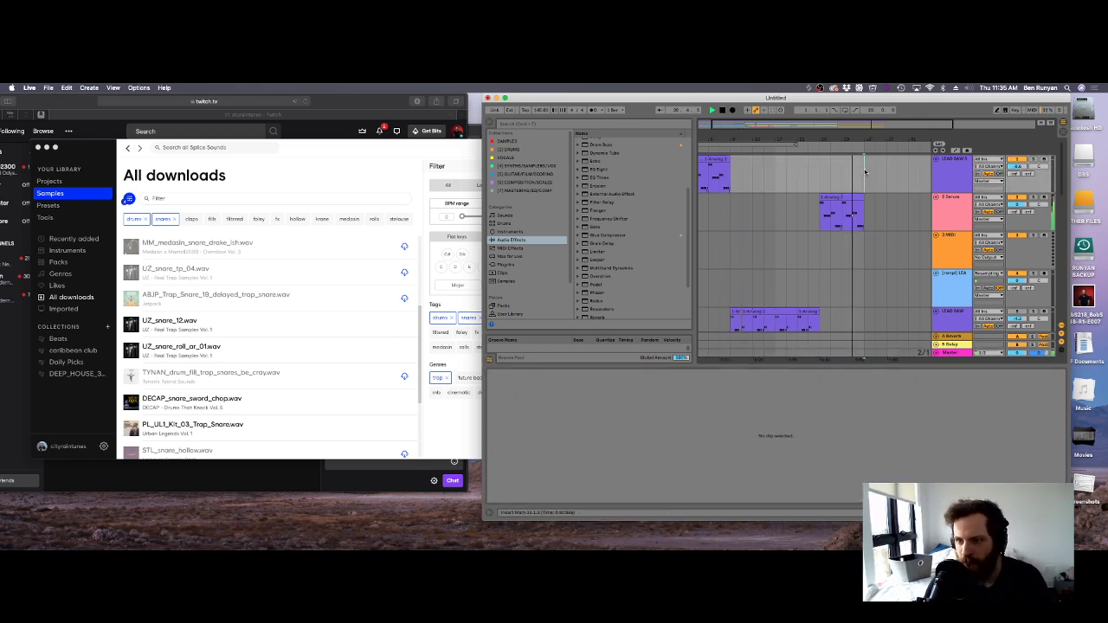
pyautogui.press('super+v')
pyautogui.scroll(-15, 868, 216)
pyautogui.scroll(3, 867, 247)
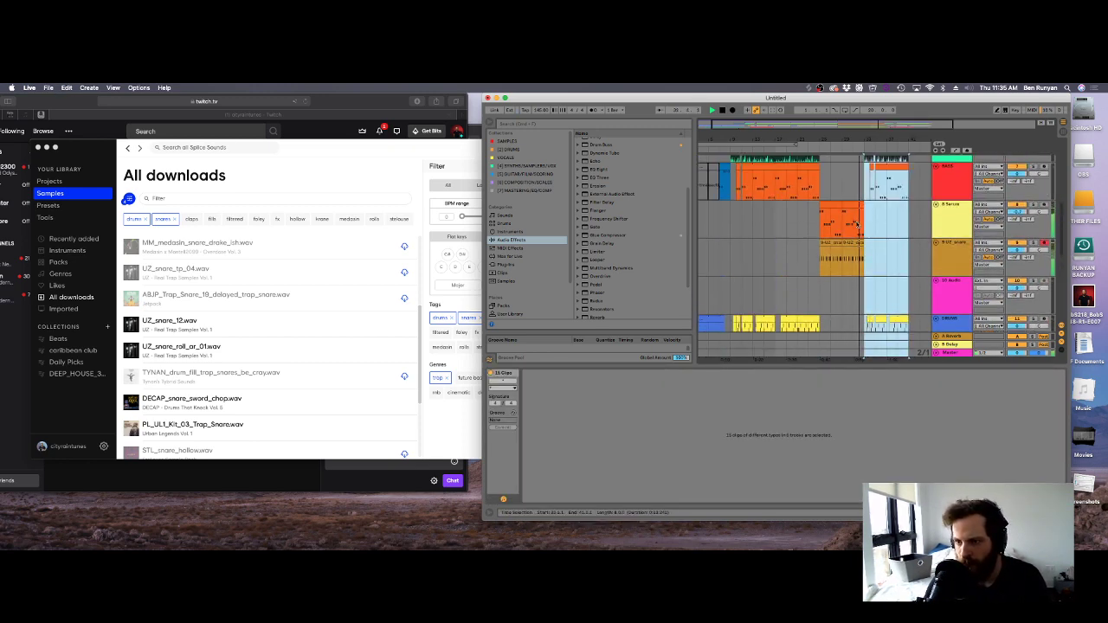
pyautogui.scroll(-10, 857, 223)
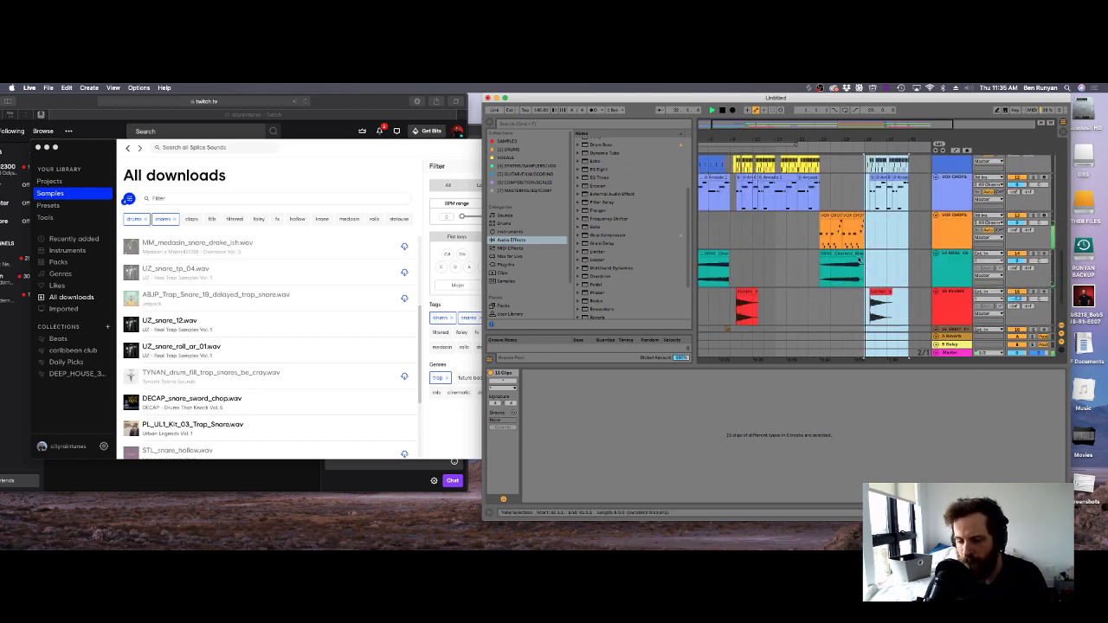
# Duplicate the orange vocal chop clips through the pasted section and deactivate the blue Arcade vocal chop clips there.
pyautogui.click(852, 215)
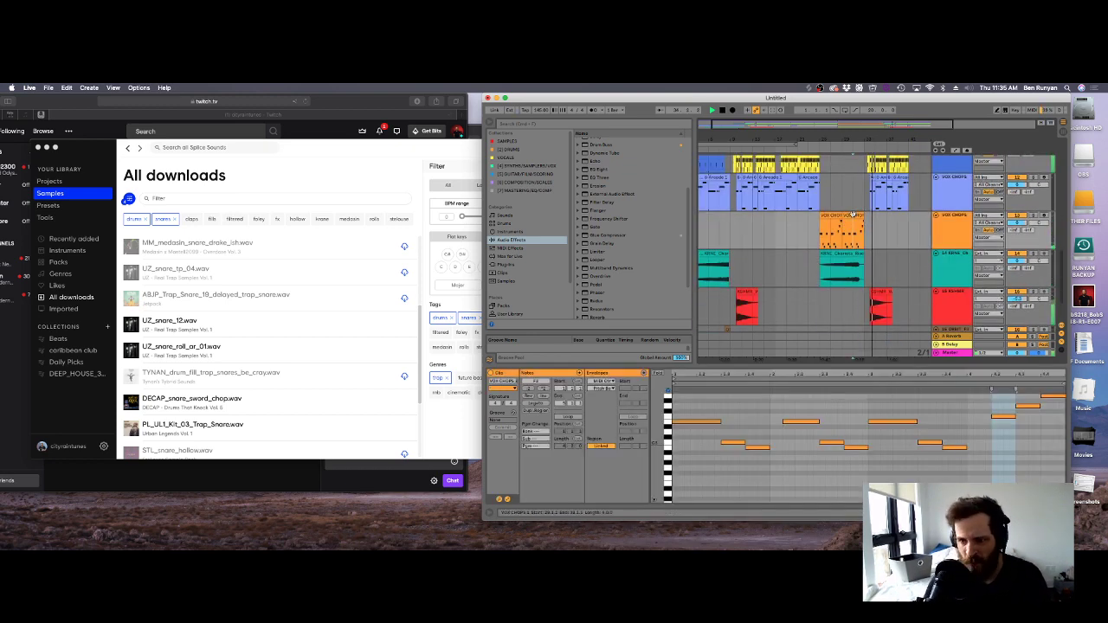
pyautogui.press('super+d')
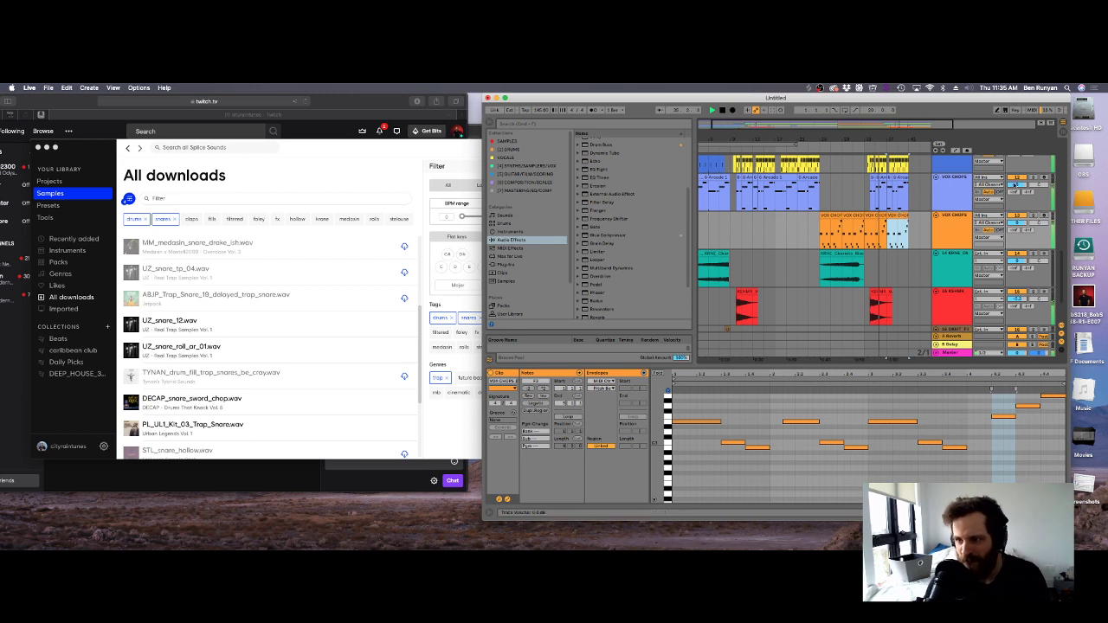
pyautogui.click(864, 186)
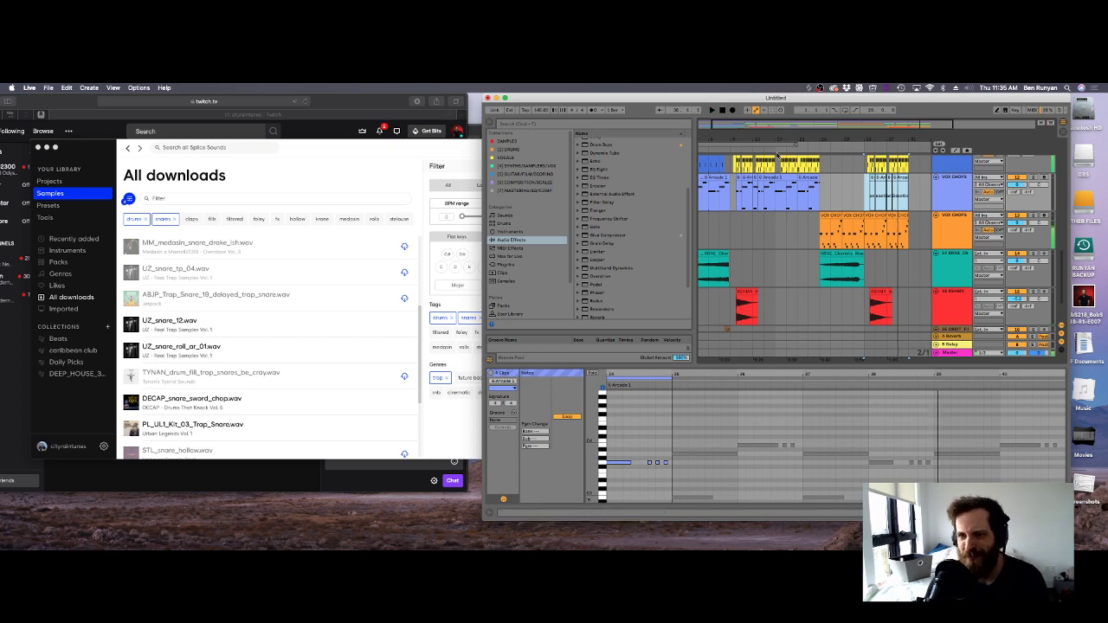
# Play the transition and pull the starts of the yellow drum clip and red KSHMR clip back to the pasted section's beginning.
pyautogui.scroll(4, 777, 157)
pyautogui.click(831, 261)
pyautogui.press('space')
pyautogui.click(866, 248)
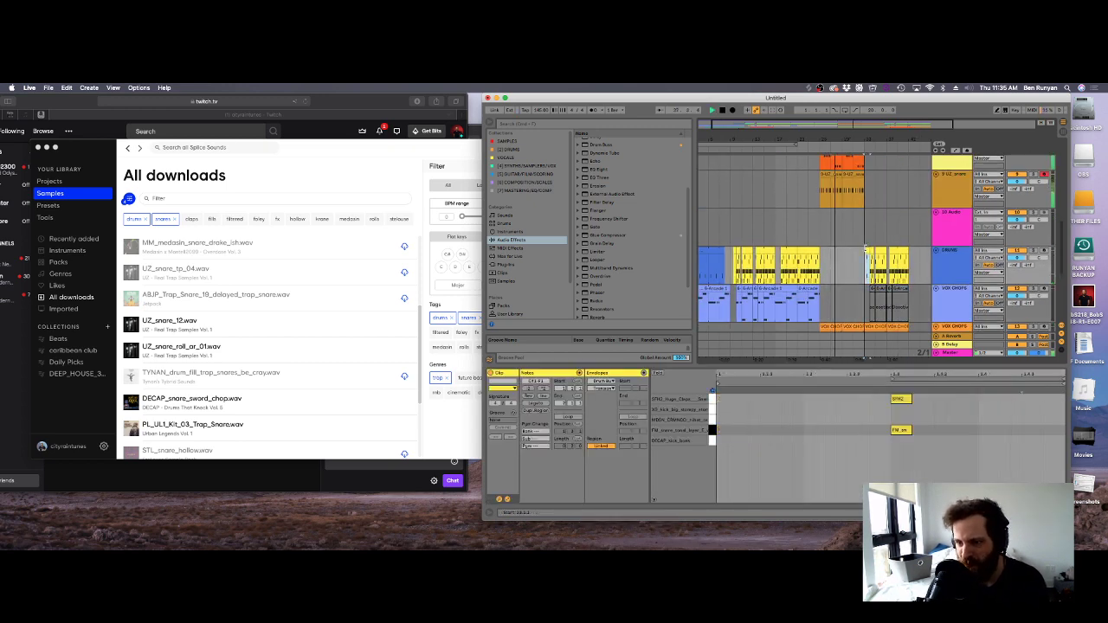
pyautogui.scroll(-3, 846, 256)
pyautogui.click(868, 257)
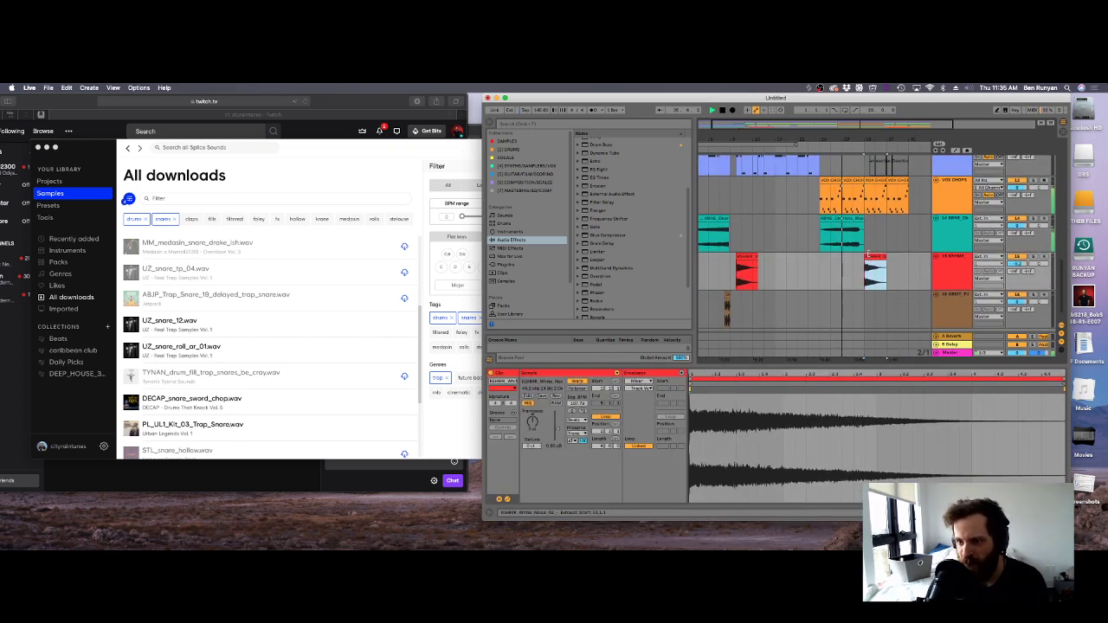
# Copy the brown ORBIT fill clip to just before the pasted section and play the transition.
pyautogui.click(728, 298)
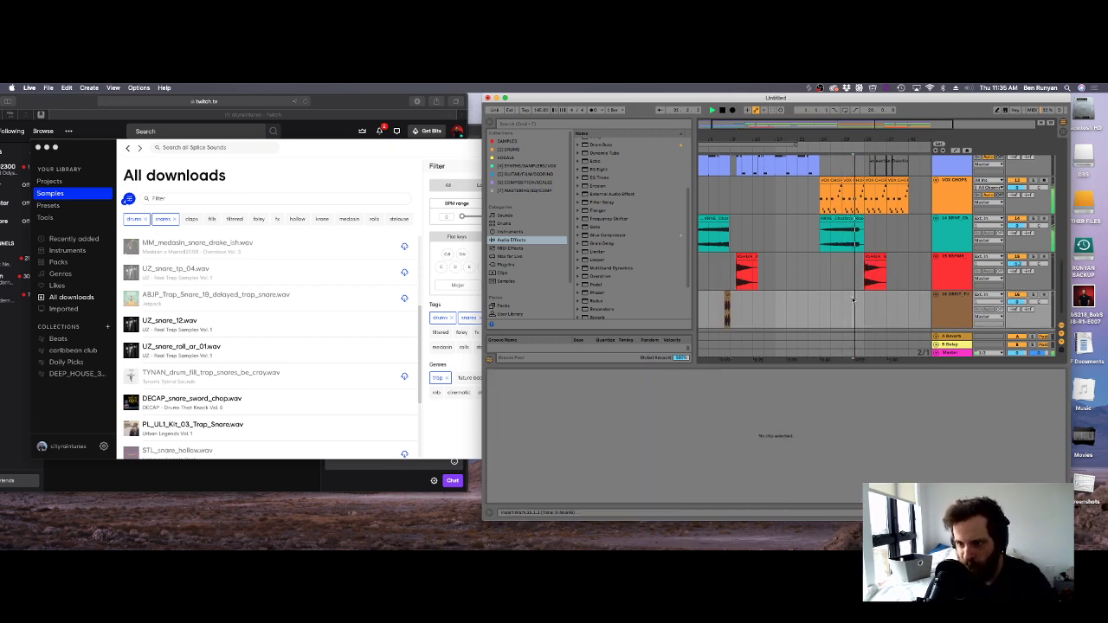
pyautogui.scroll(5, 857, 225)
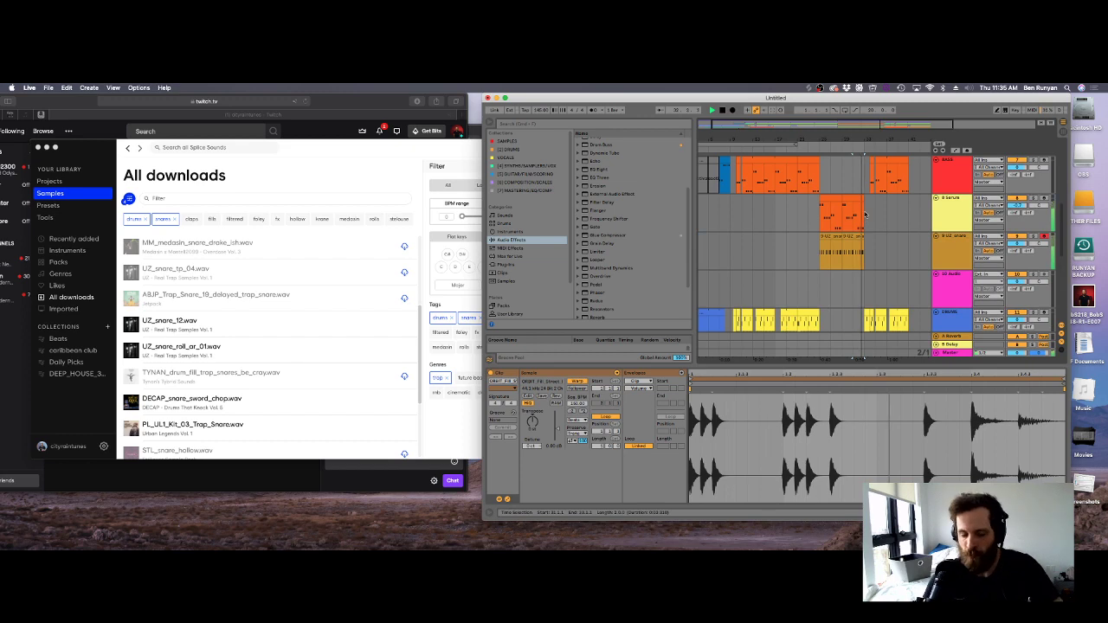
pyautogui.scroll(-3, 863, 216)
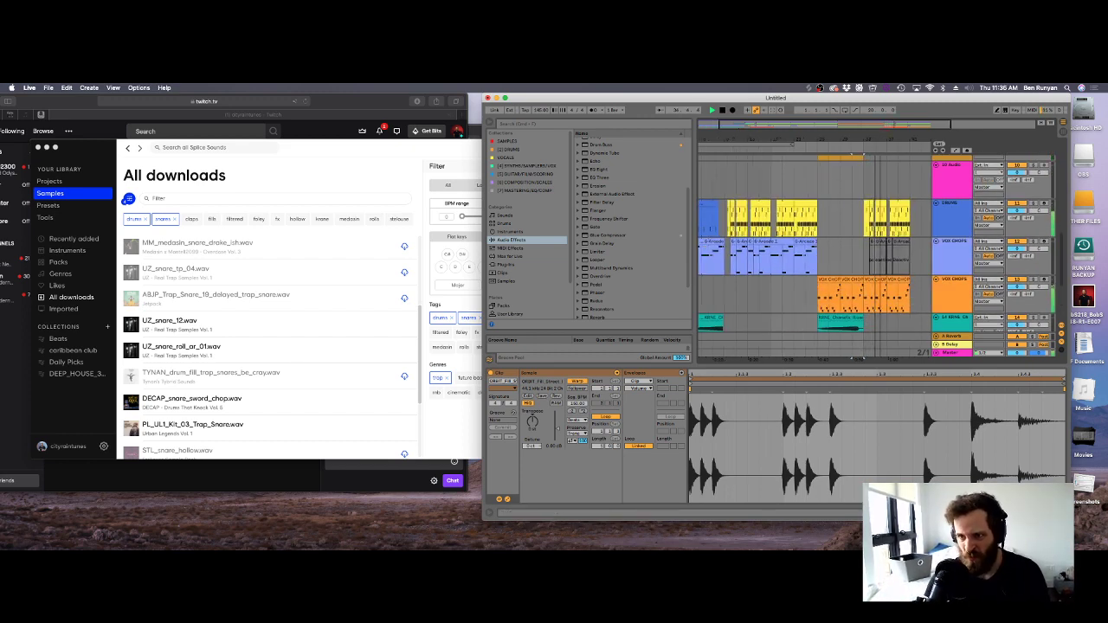
pyautogui.hscroll(5, 873, 208)
pyautogui.scroll(1, 873, 208)
pyautogui.click(870, 205)
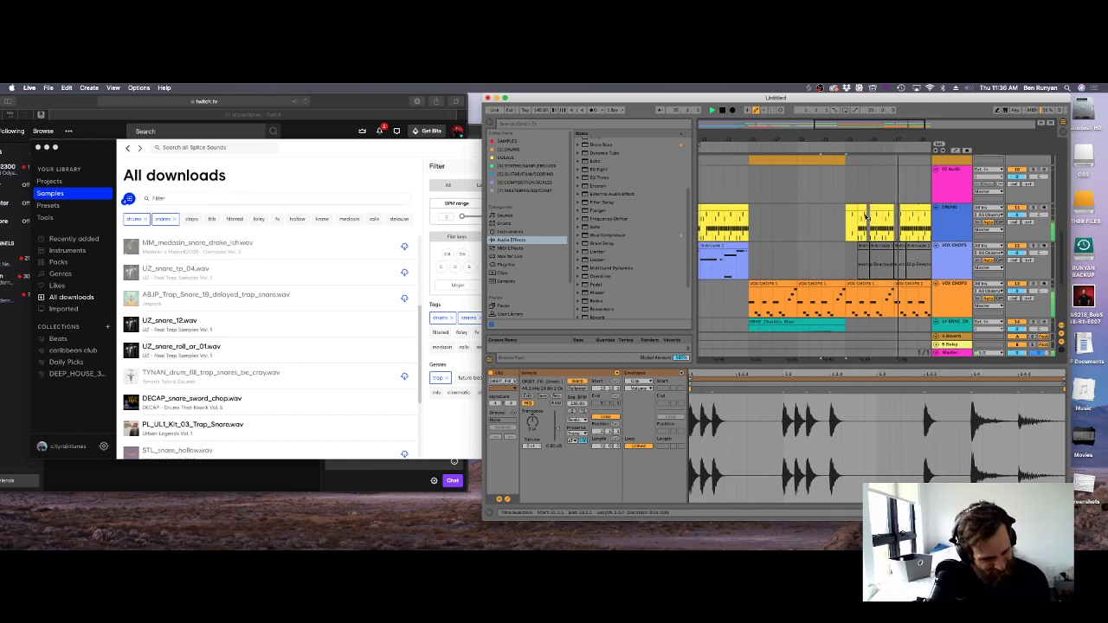
# Minimize the Splice window.
pyautogui.click(460, 140)
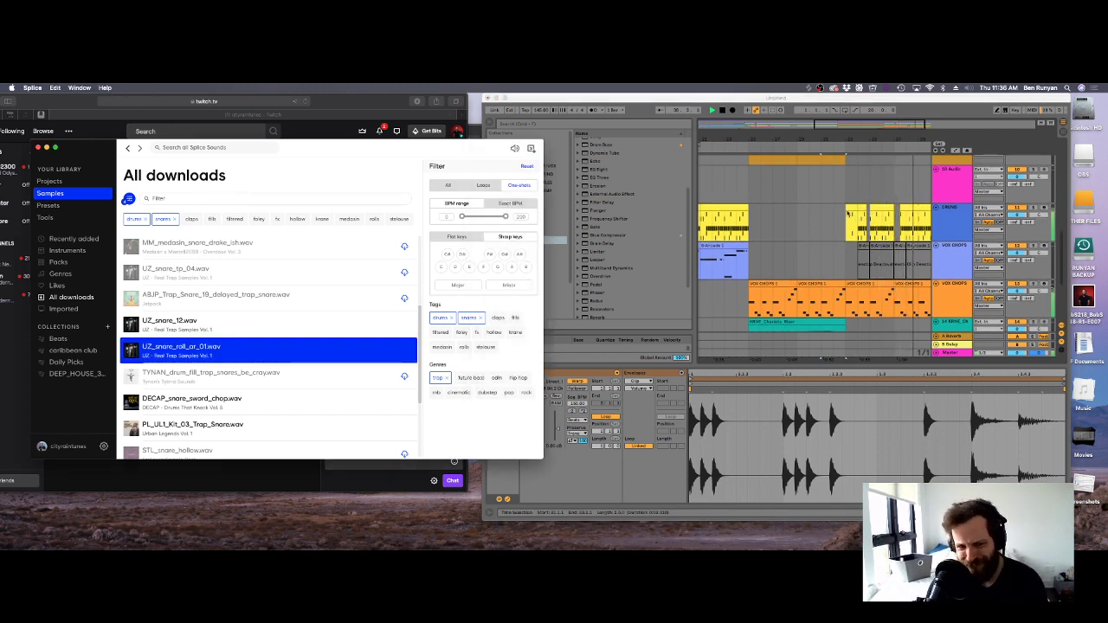
pyautogui.press('super+Tab')
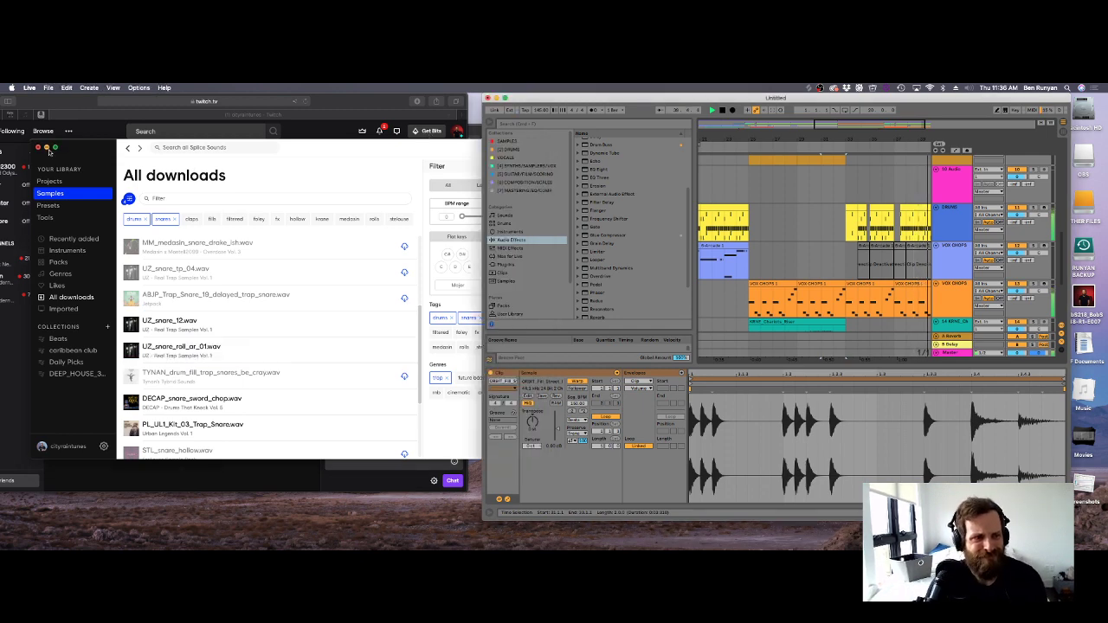
pyautogui.click(47, 148)
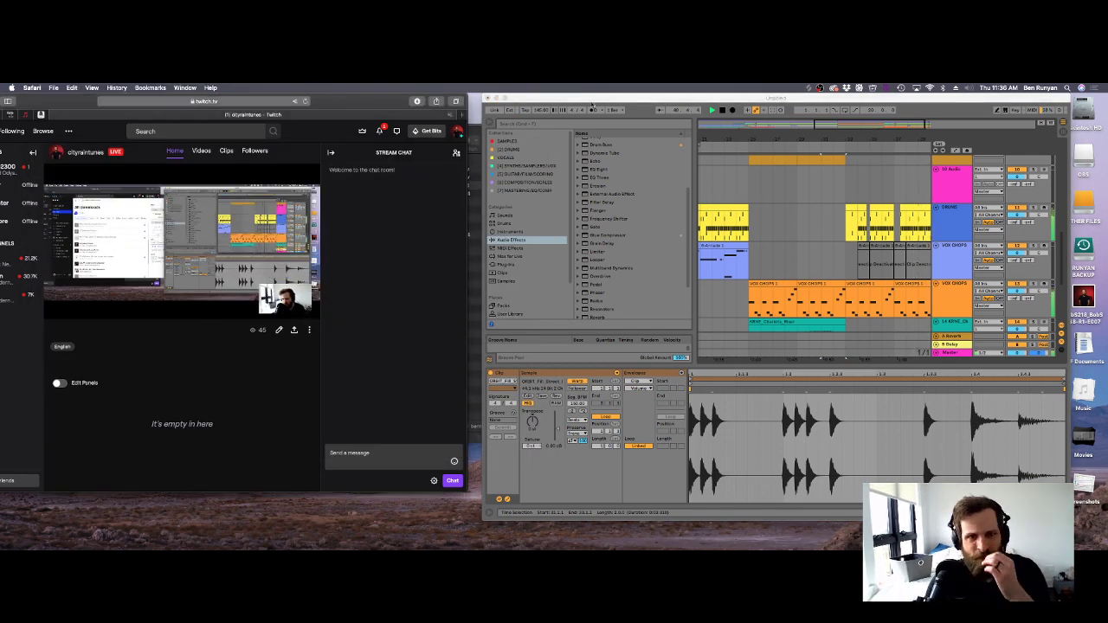
# Play the arrangement from just before the new section to hear its transition.
pyautogui.moveTo(721, 137); pyautogui.dragTo(788, 138)
pyautogui.click(788, 188)
pyautogui.press('space')
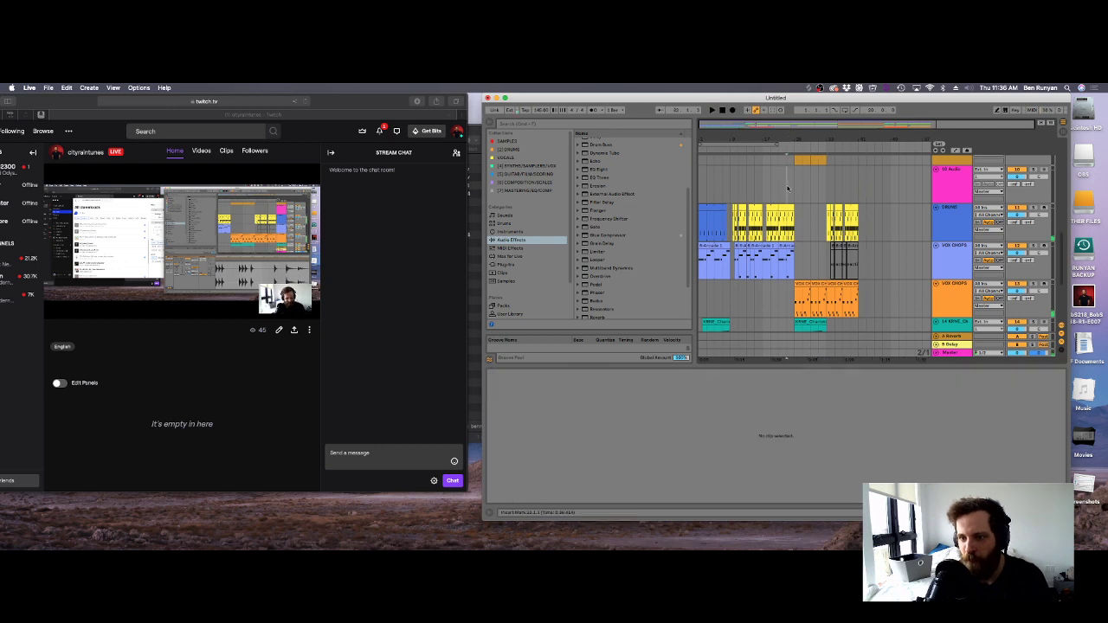
pyautogui.press('space')
# Rename the yellow Serum track as "bass 2".
pyautogui.scroll(5, 788, 187)
pyautogui.scroll(-2, 917, 246)
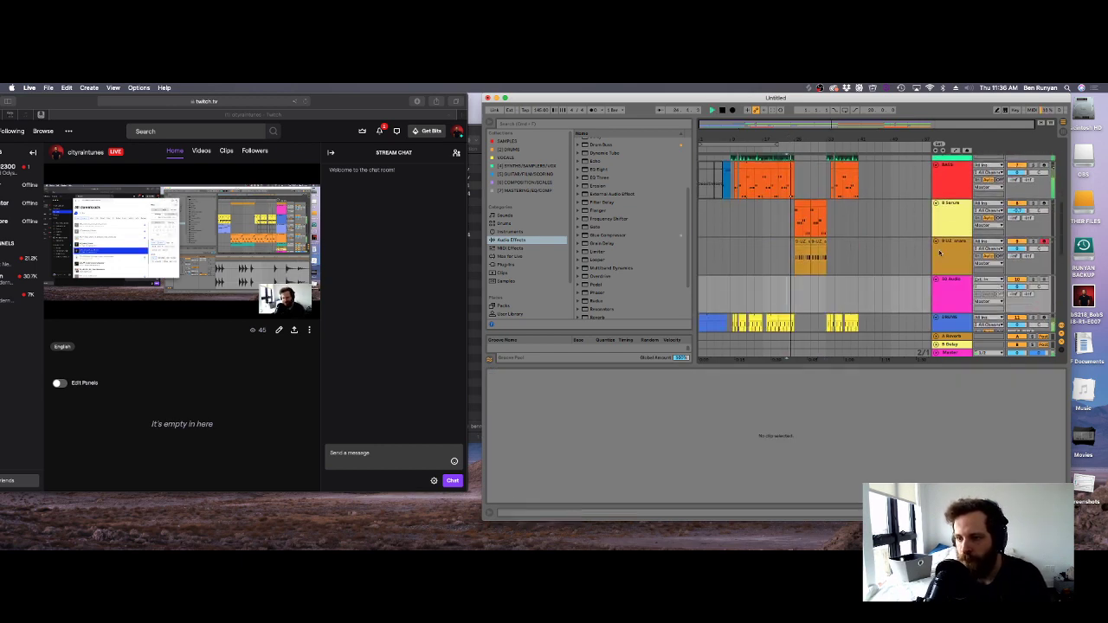
pyautogui.rightClick(945, 207)
pyautogui.click(960, 245)
pyautogui.write('bass 2')
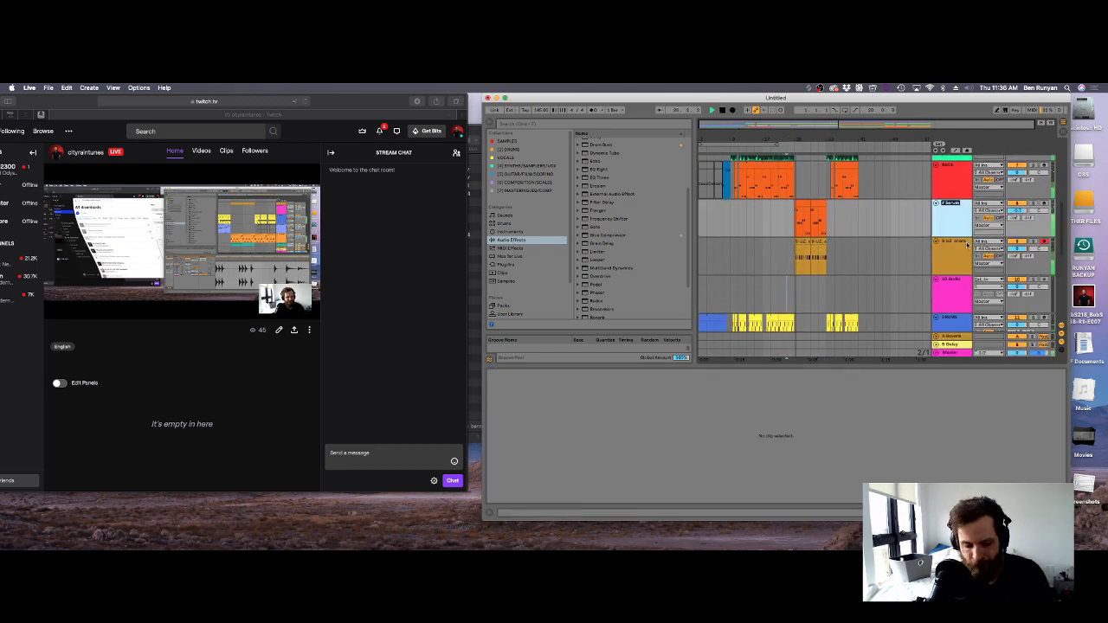
# Add an EQ Eight to the bass 2 track in place of EQ Three and set its first band to low cut.
pyautogui.doubleClick(601, 178)
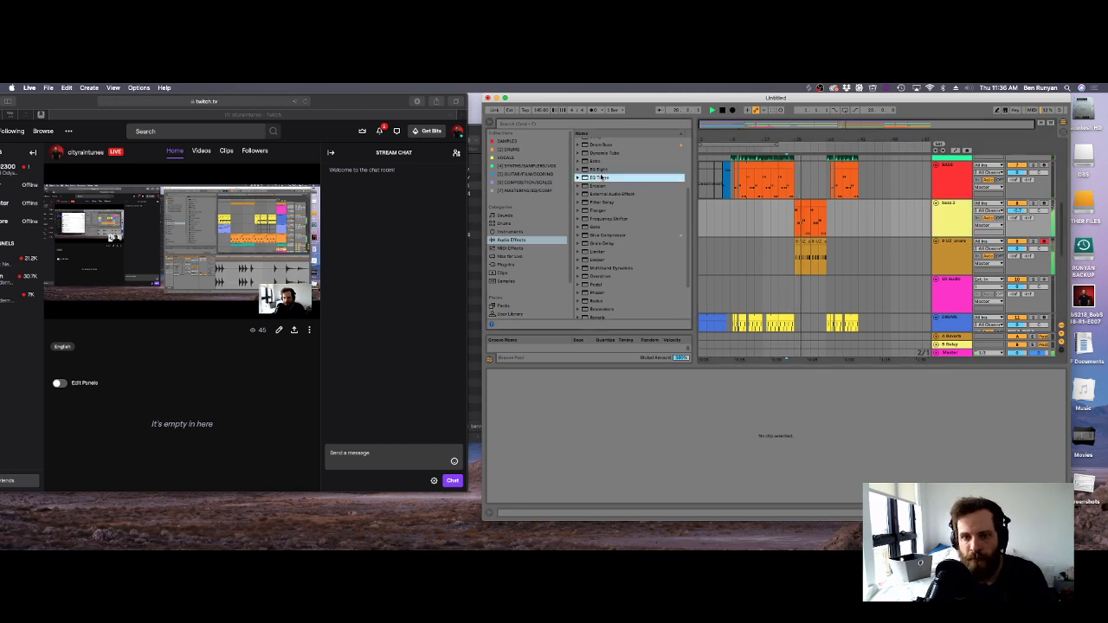
pyautogui.press('super+z')
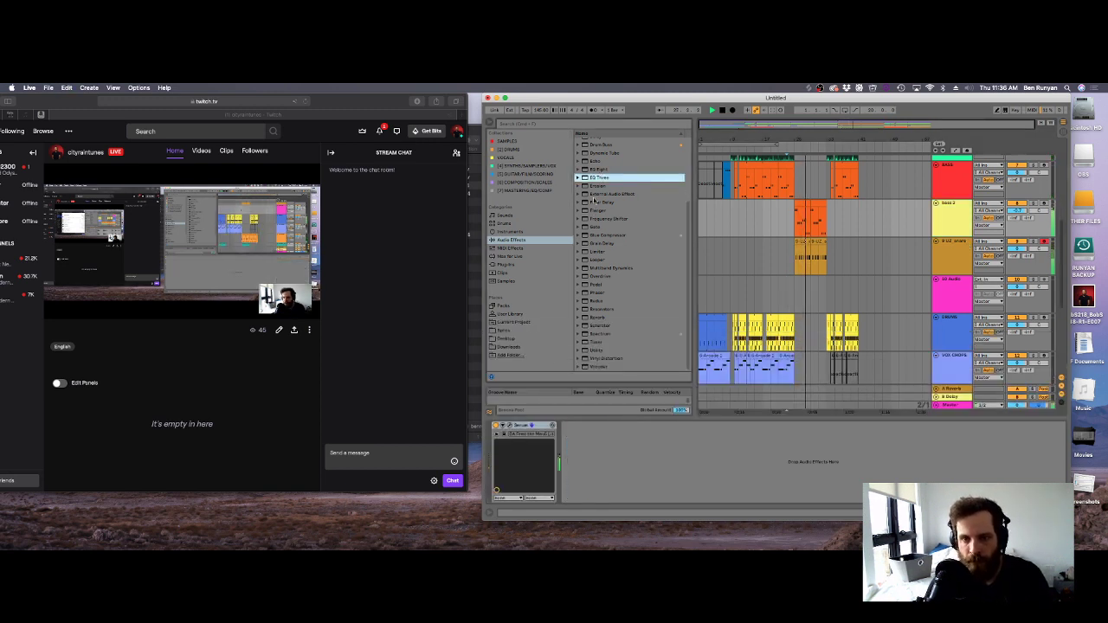
pyautogui.doubleClick(598, 170)
pyautogui.click(592, 491)
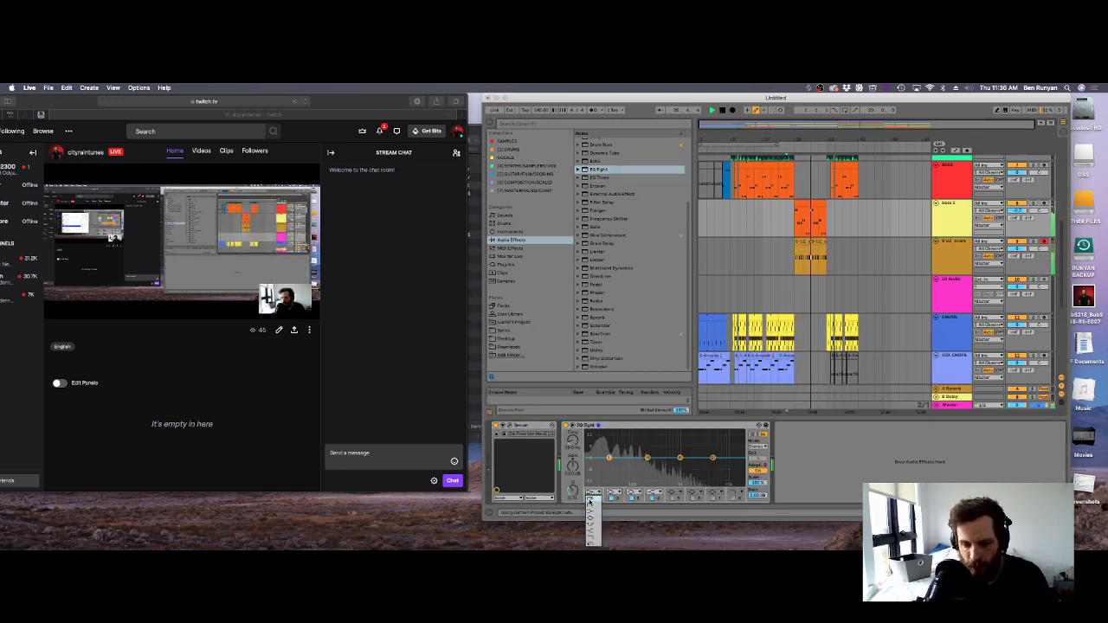
pyautogui.click(593, 500)
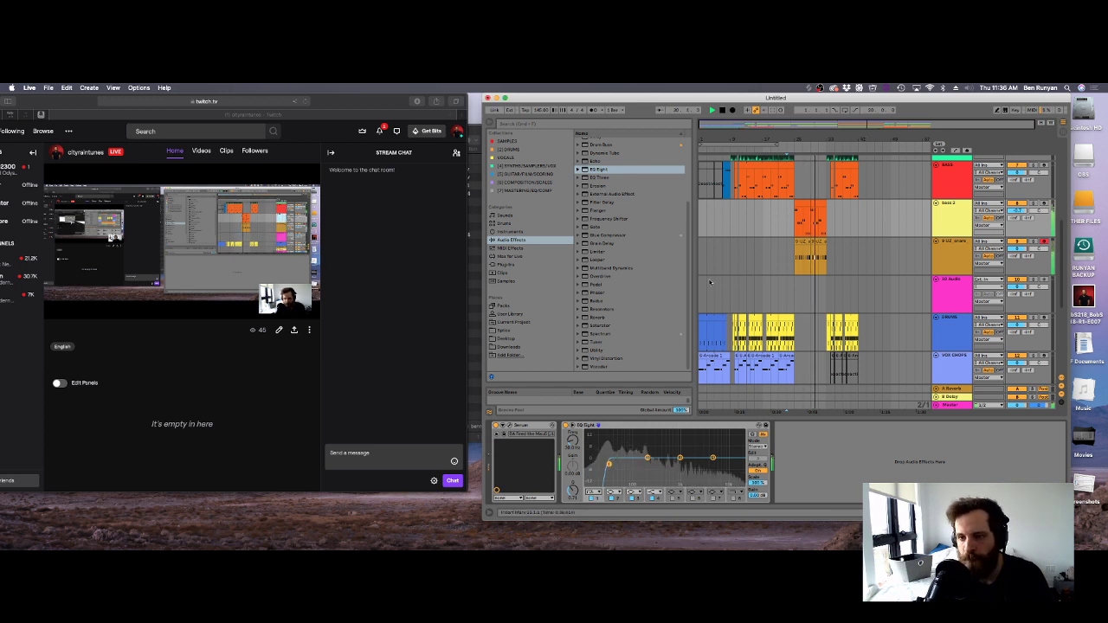
# Restart playback from the beginning and extend the arrangement loop to the end of the last section.
pyautogui.click(716, 145)
pyautogui.press('space')
pyautogui.press('space')
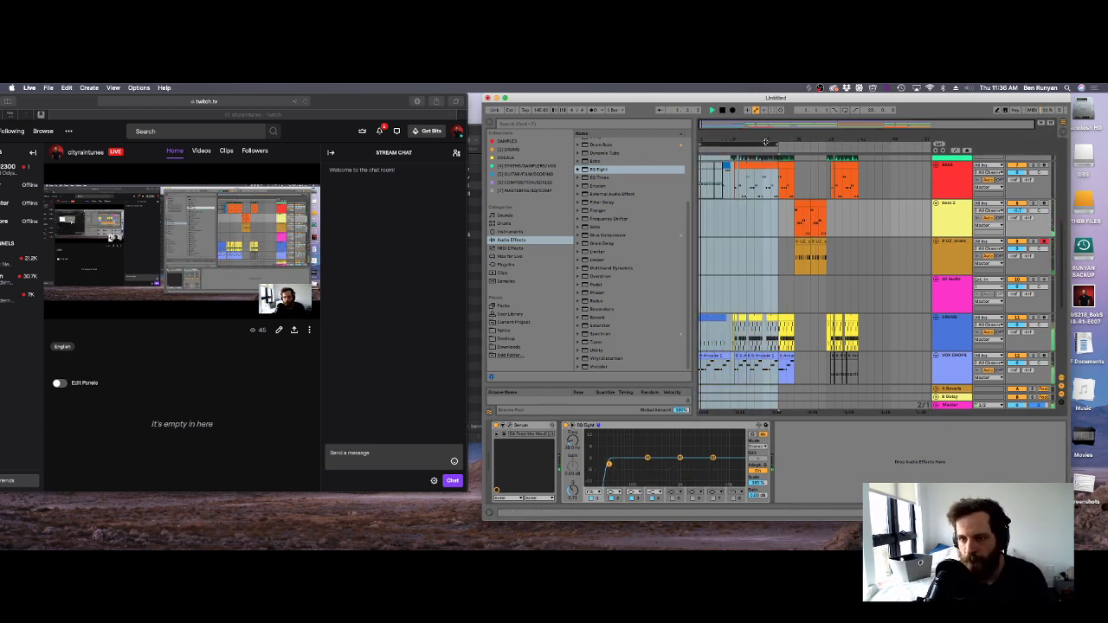
pyautogui.moveTo(775, 144); pyautogui.dragTo(856, 144)
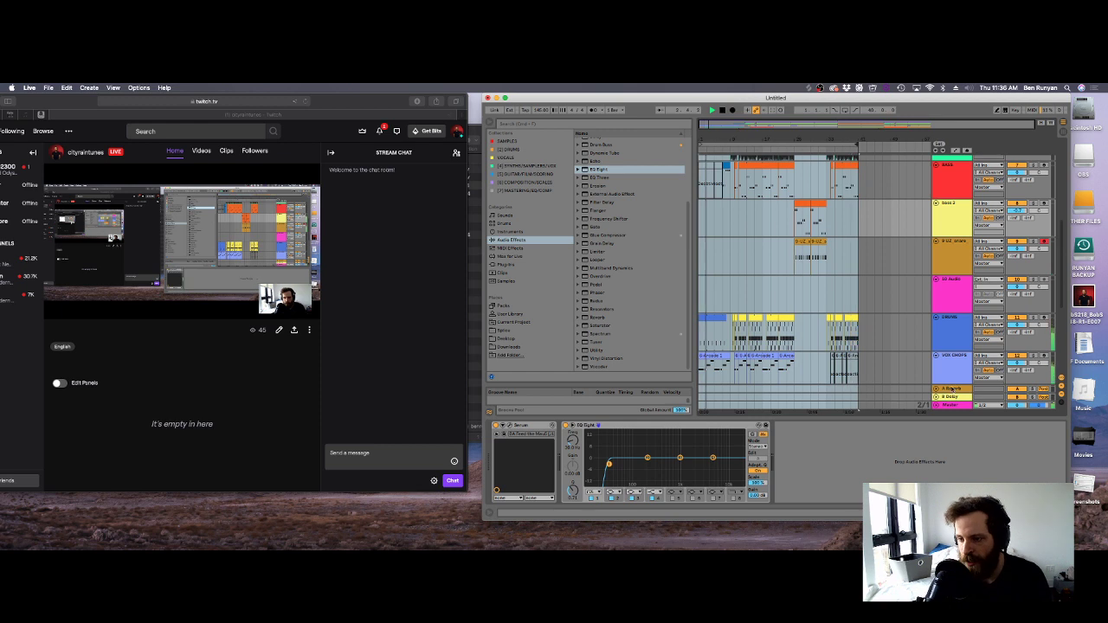
# Consolidate all clips on the DRUMS track from the song's start to its end into one clip and open its notes.
pyautogui.click(960, 337)
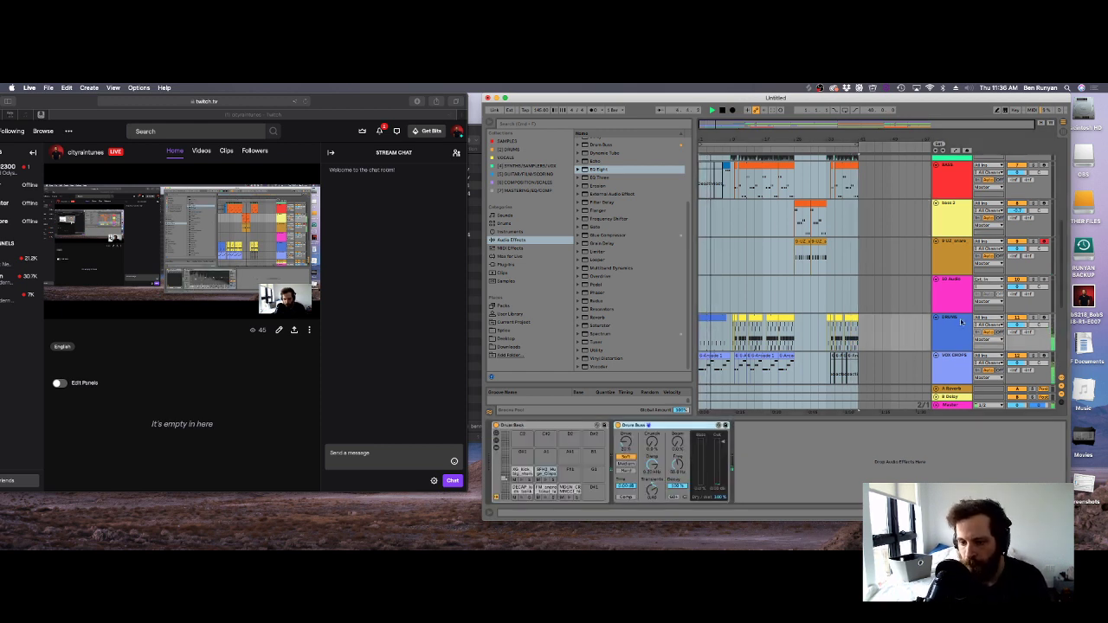
pyautogui.click(898, 327)
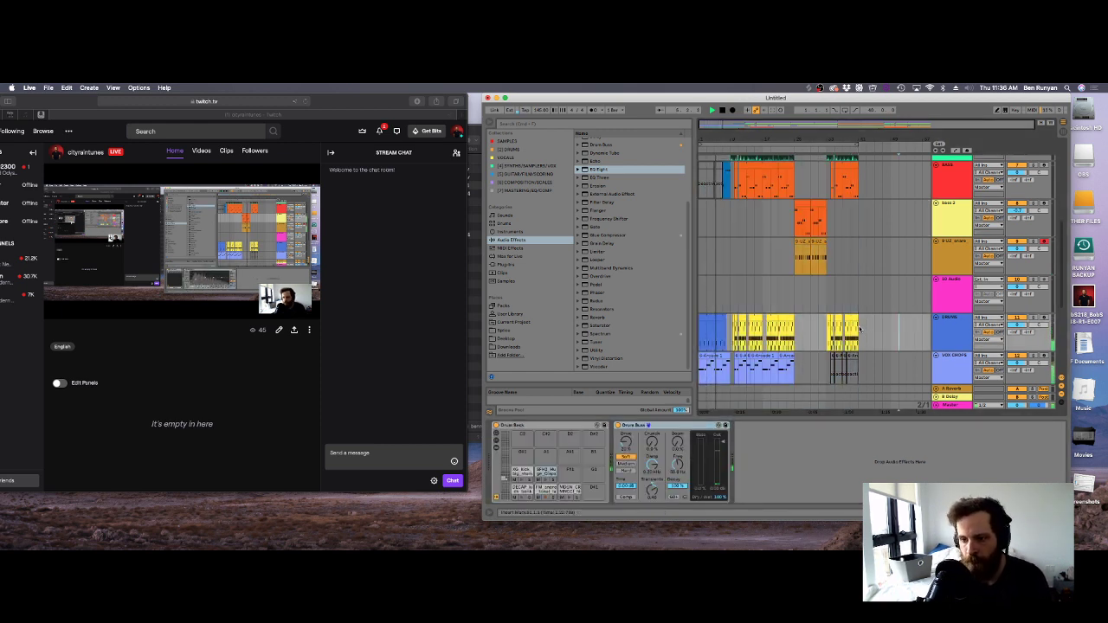
pyautogui.moveTo(859, 329); pyautogui.dragTo(673, 320)
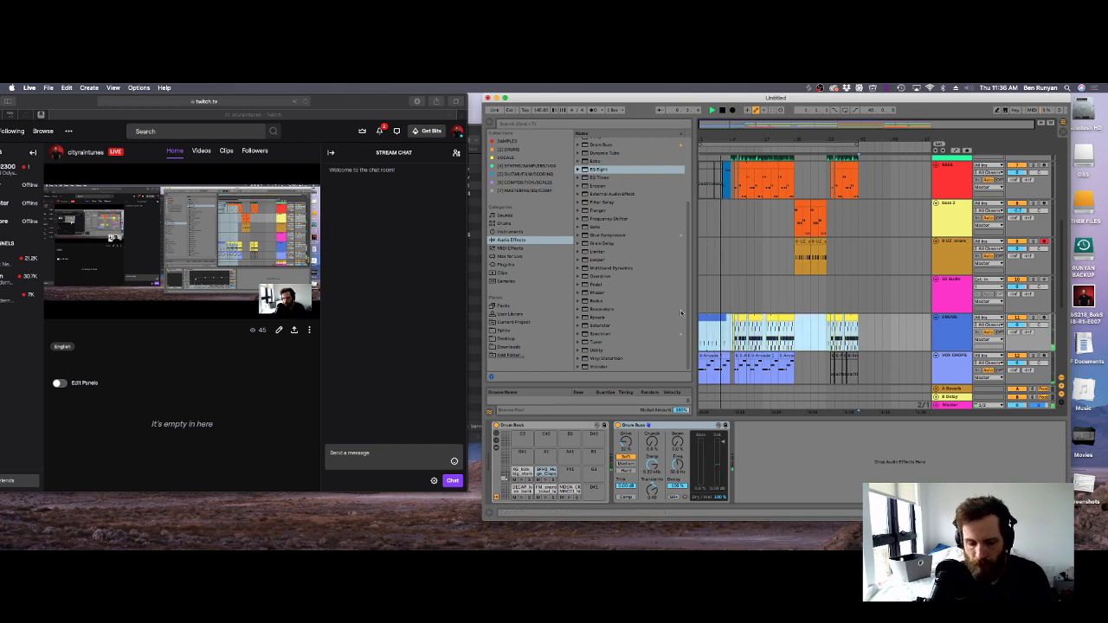
pyautogui.press('super+j')
pyautogui.doubleClick(755, 320)
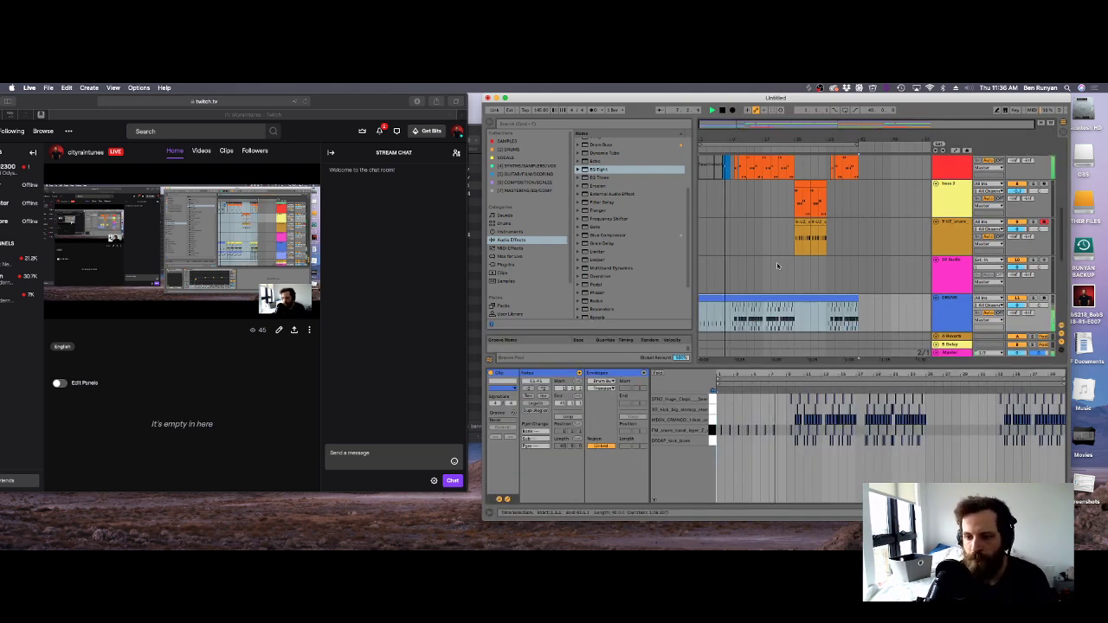
# Check the tracks during playback, open the DRUMS track's devices and show the Huge Claps pad's sample.
pyautogui.scroll(5, 772, 281)
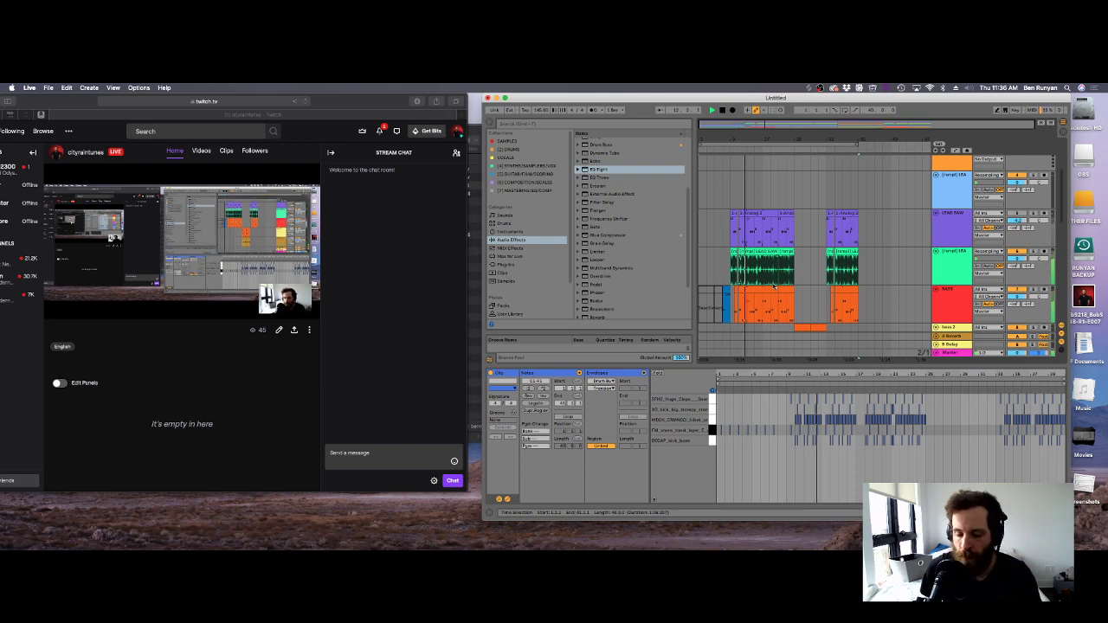
pyautogui.scroll(-5, 920, 264)
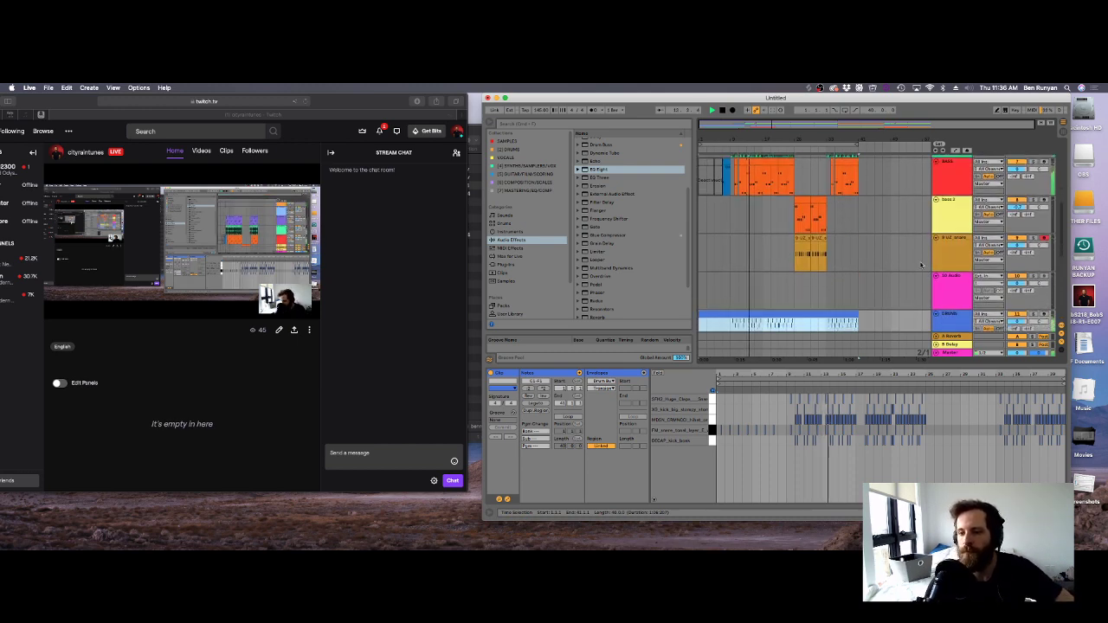
pyautogui.scroll(5, 920, 264)
pyautogui.scroll(6, 921, 263)
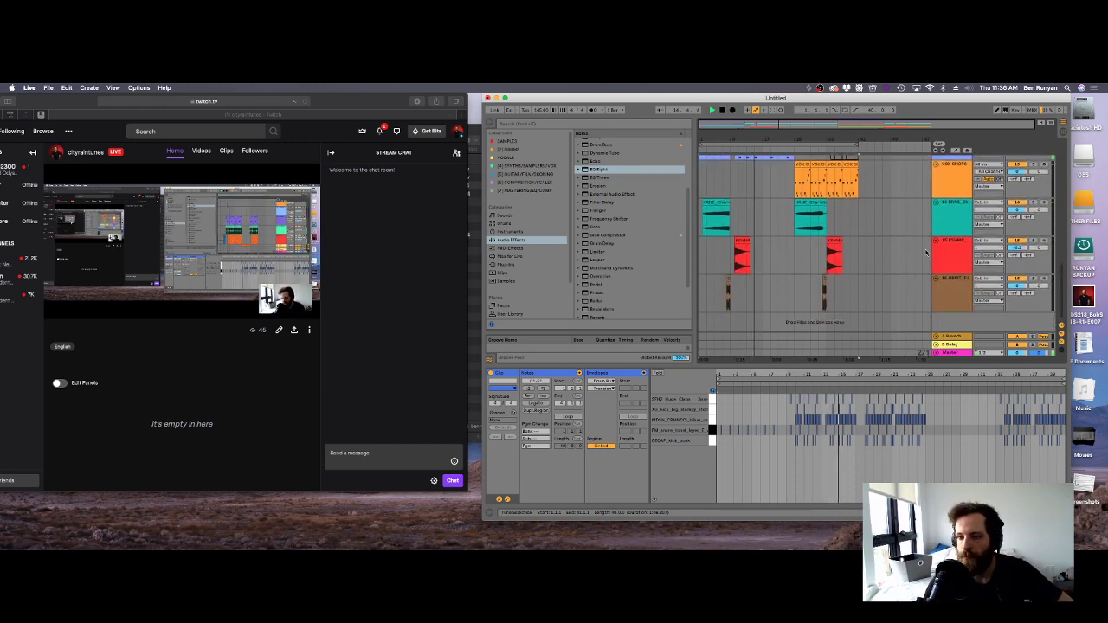
pyautogui.doubleClick(962, 182)
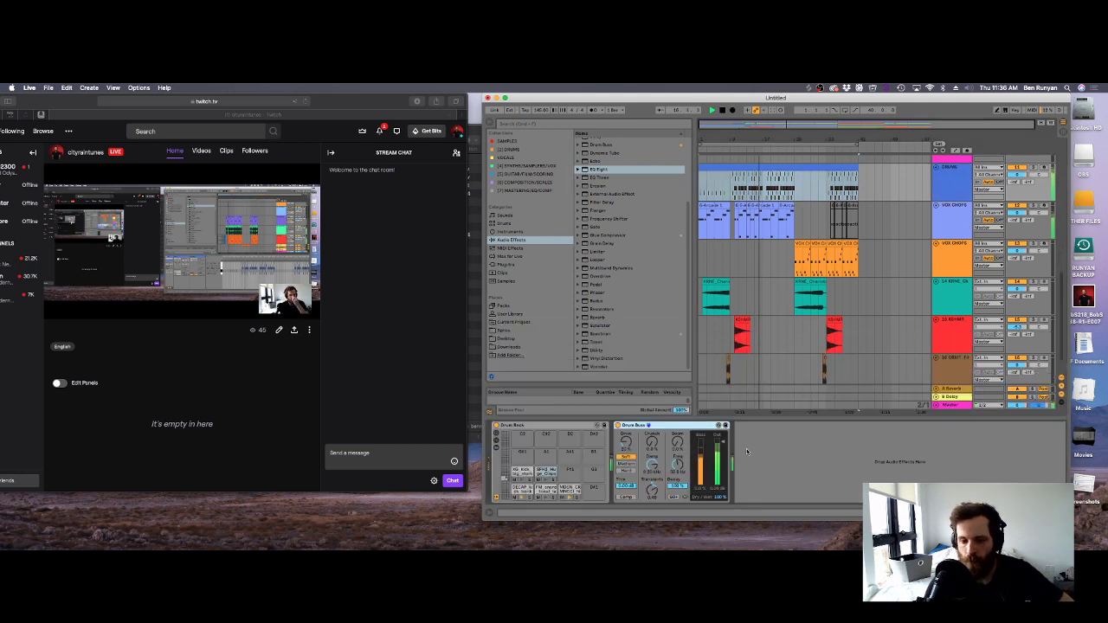
pyautogui.click(523, 490)
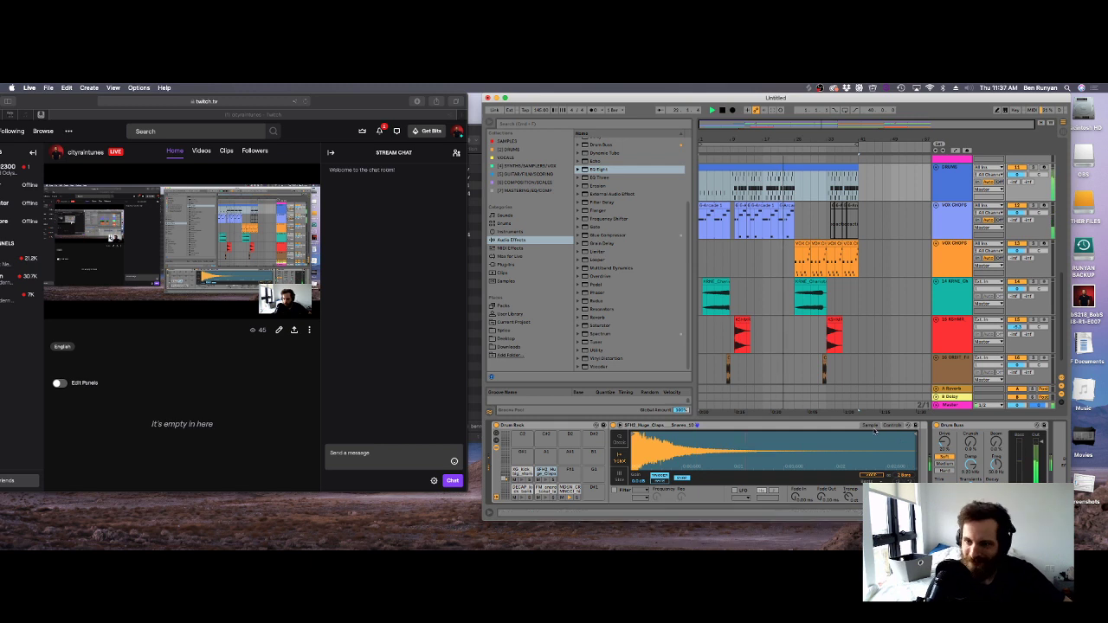
# Check the devices of the snare, bass 2 and DRUMS tracks during playback and show the DECAP kick pad's sample.
pyautogui.scroll(-2, 759, 319)
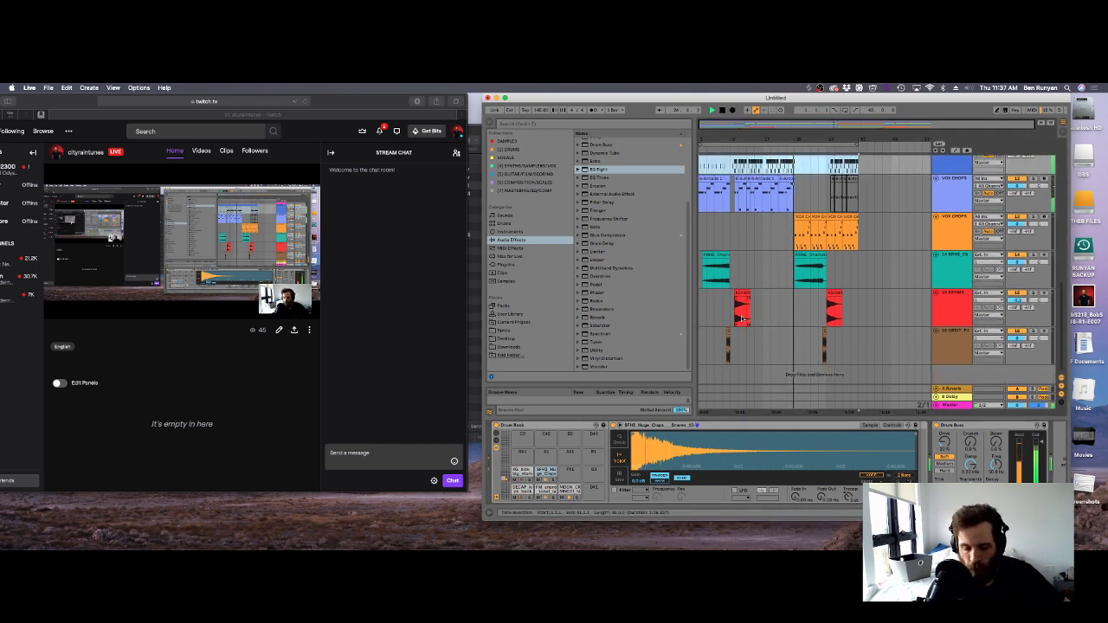
pyautogui.scroll(5, 942, 220)
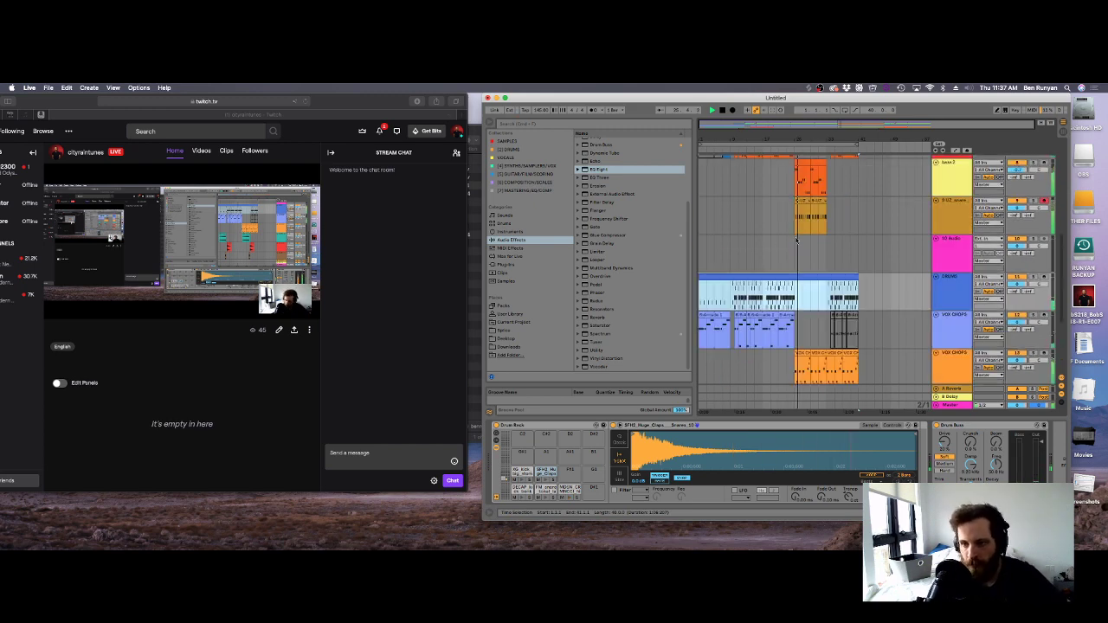
pyautogui.click(942, 220)
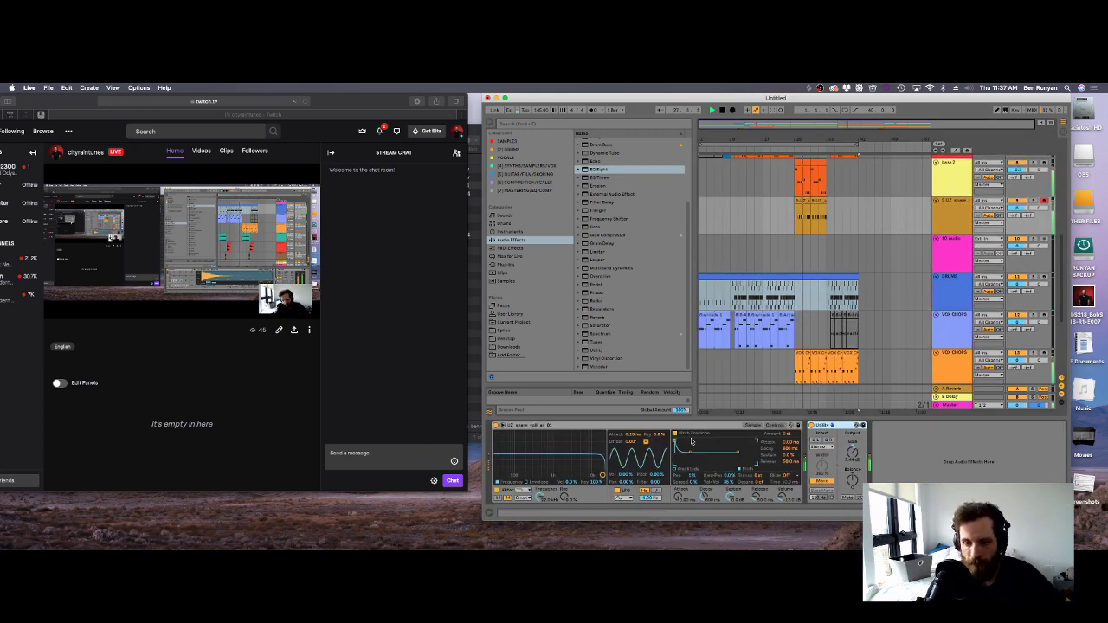
pyautogui.click(957, 183)
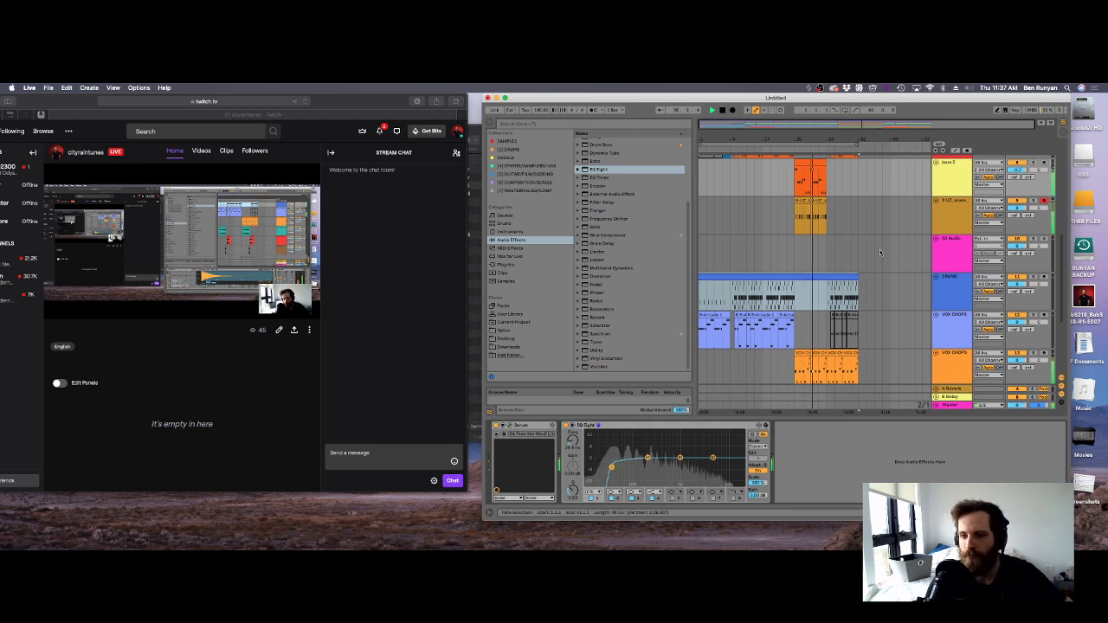
pyautogui.click(967, 286)
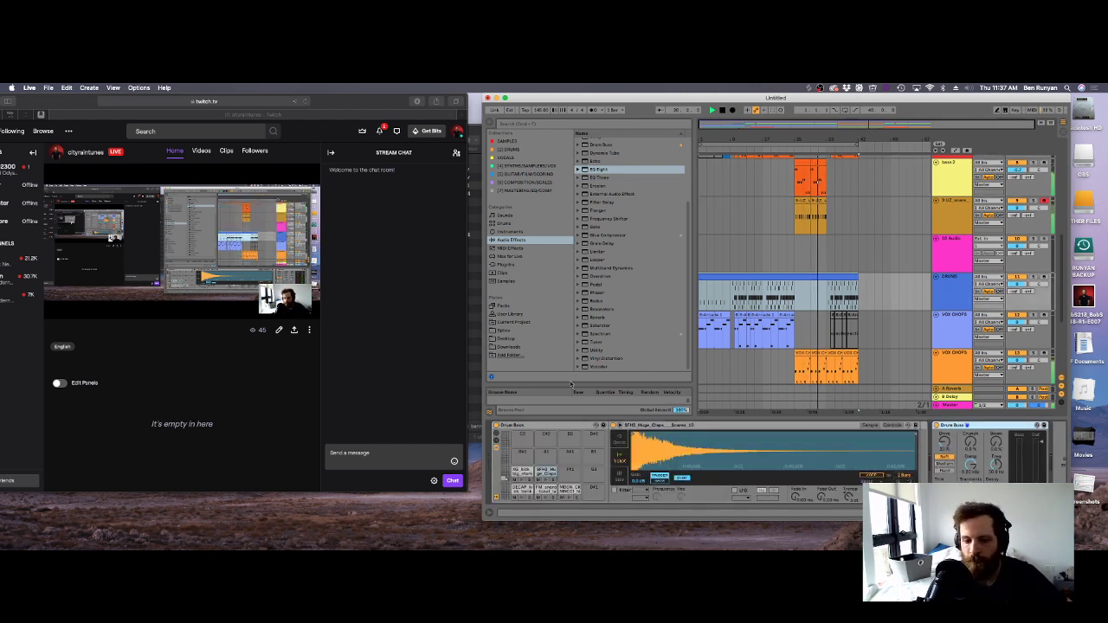
pyautogui.click(524, 490)
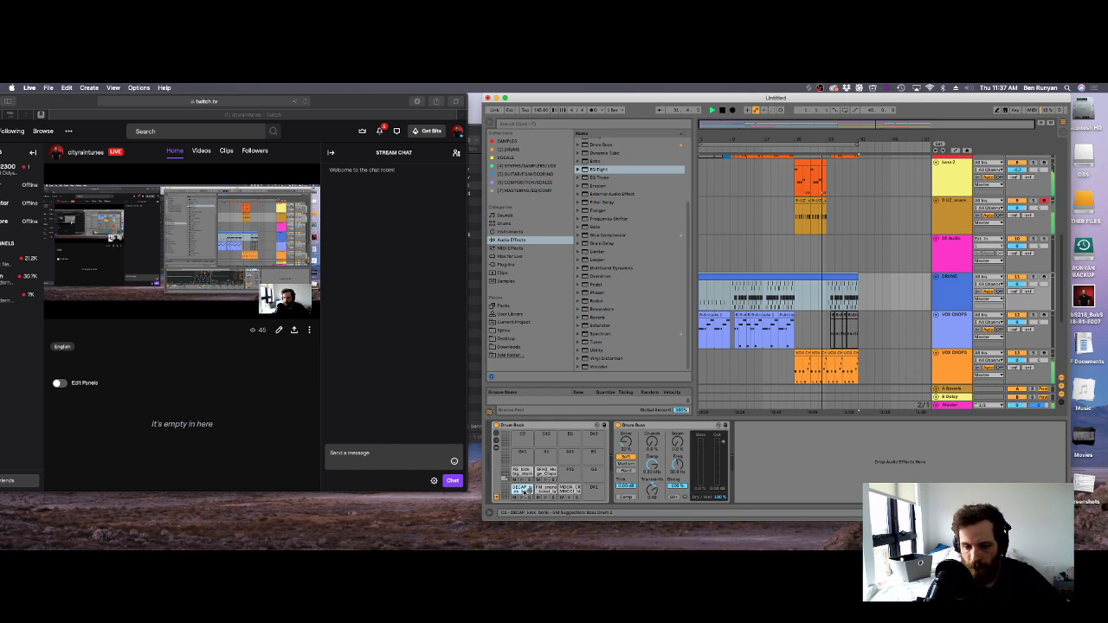
pyautogui.click(524, 490)
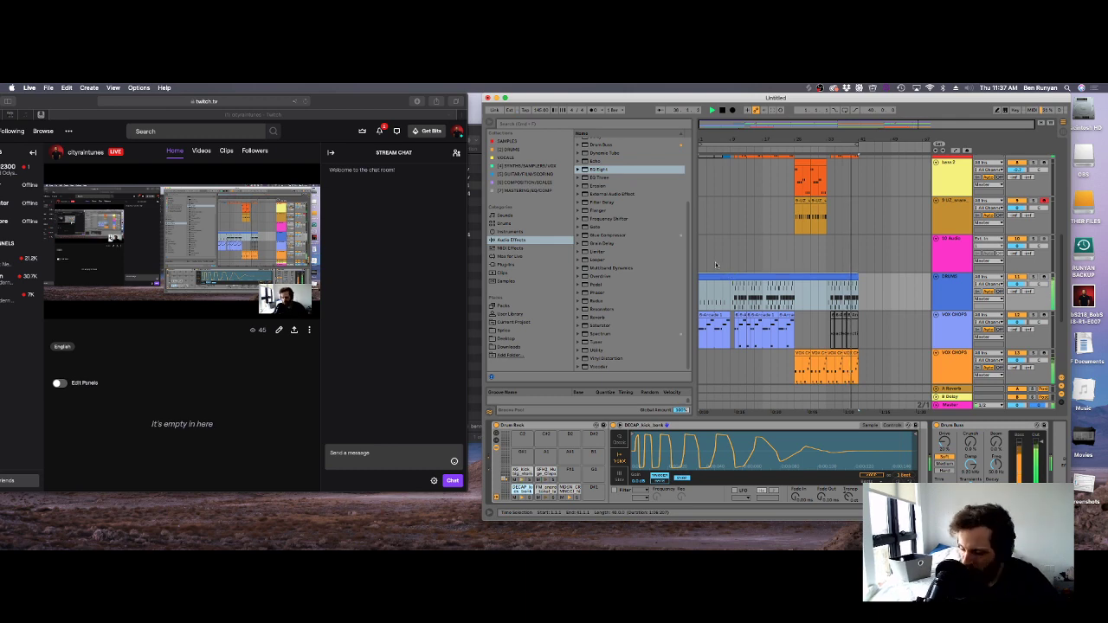
# Duplicate the last eight bars of the arrangement across all tracks directly after themselves and look over the copied clips.
pyautogui.scroll(10, 736, 268)
pyautogui.moveTo(828, 168); pyautogui.dragTo(860, 396)
pyautogui.press('super+s')
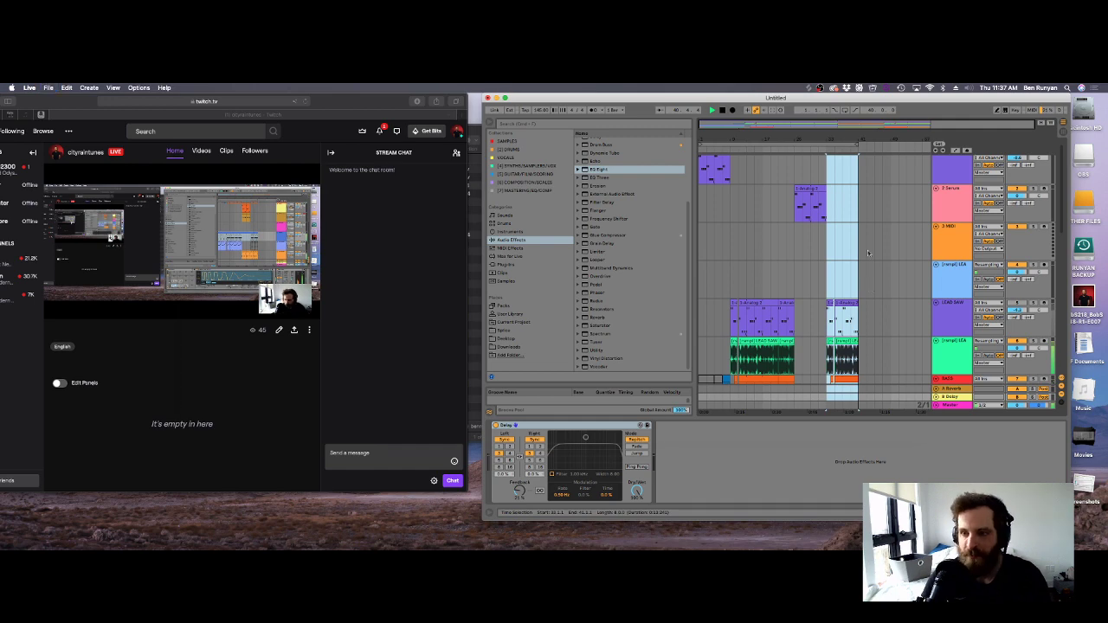
pyautogui.click(876, 415)
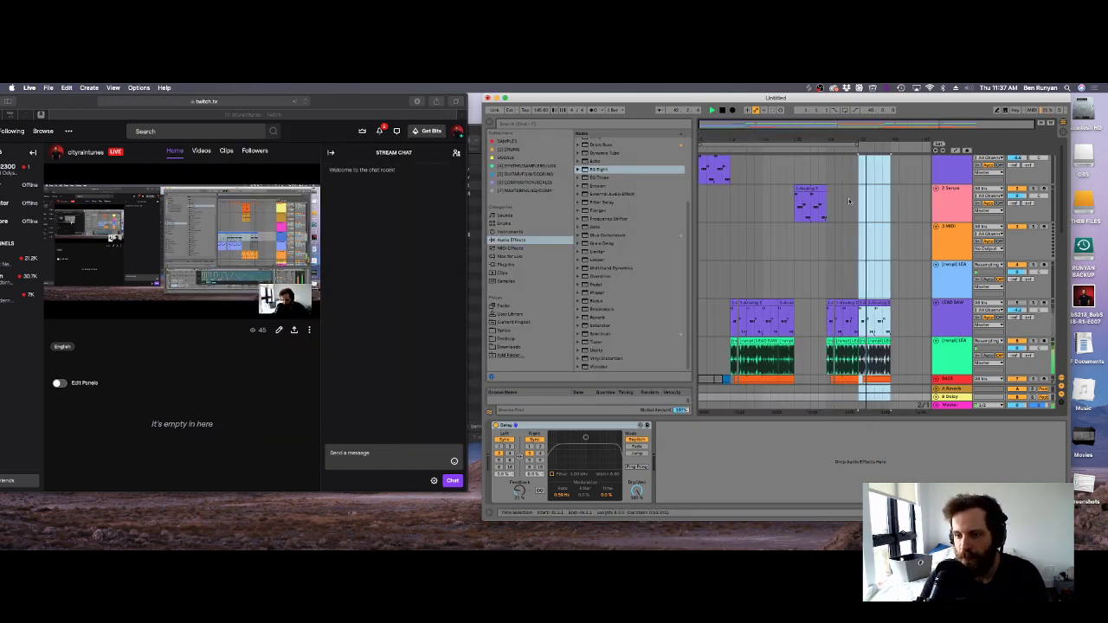
pyautogui.scroll(-5, 876, 320)
pyautogui.scroll(-4, 878, 319)
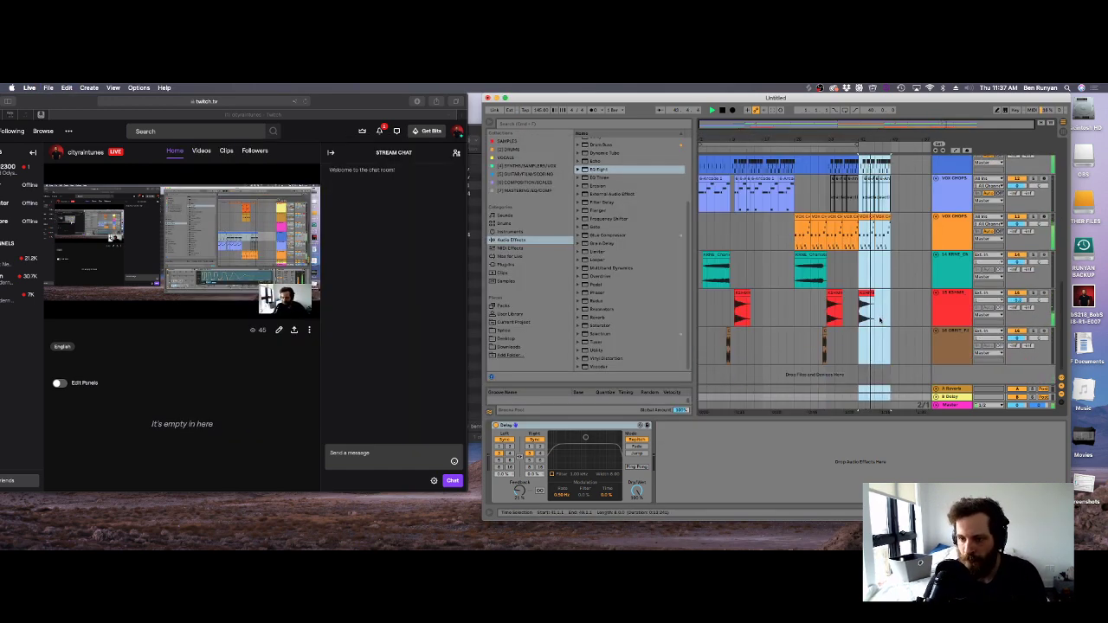
pyautogui.click(880, 321)
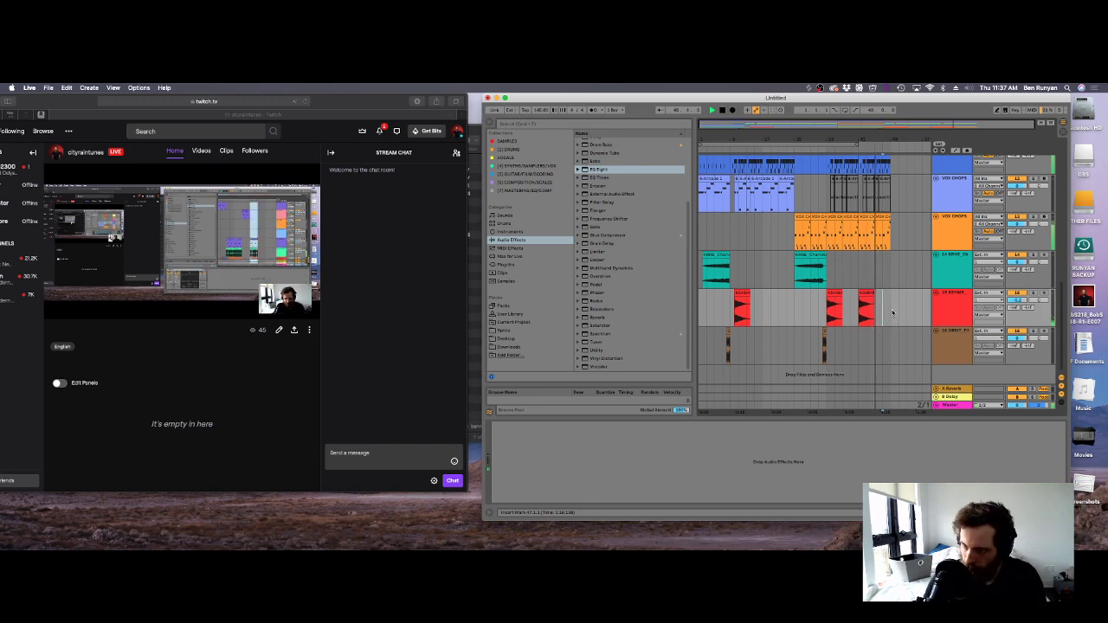
pyautogui.scroll(8, 895, 317)
pyautogui.scroll(2, 891, 318)
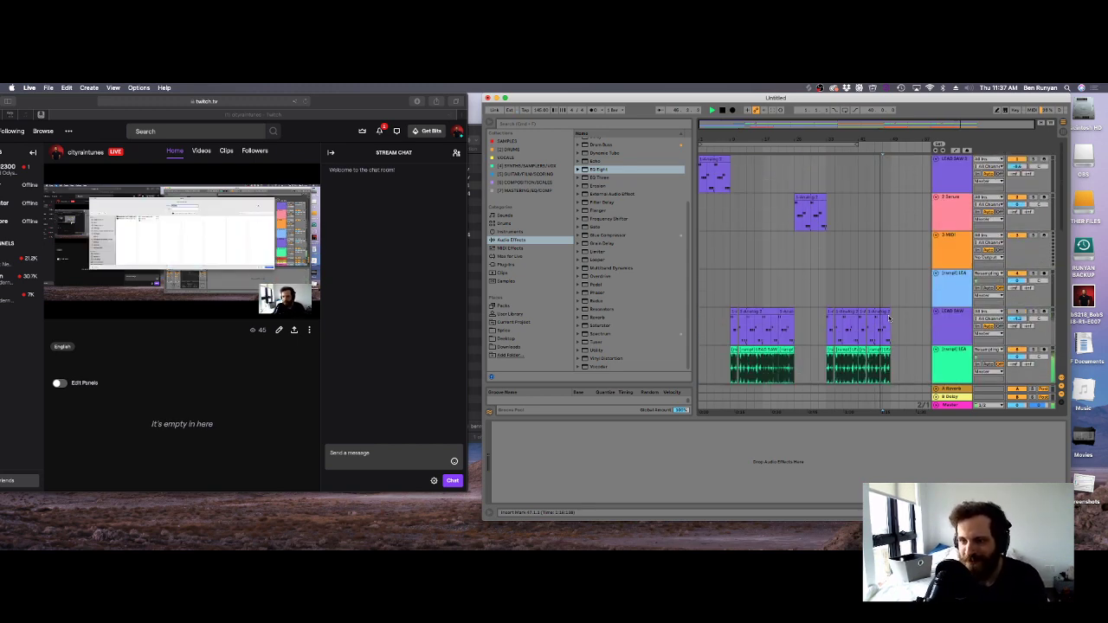
pyautogui.scroll(-3, 887, 320)
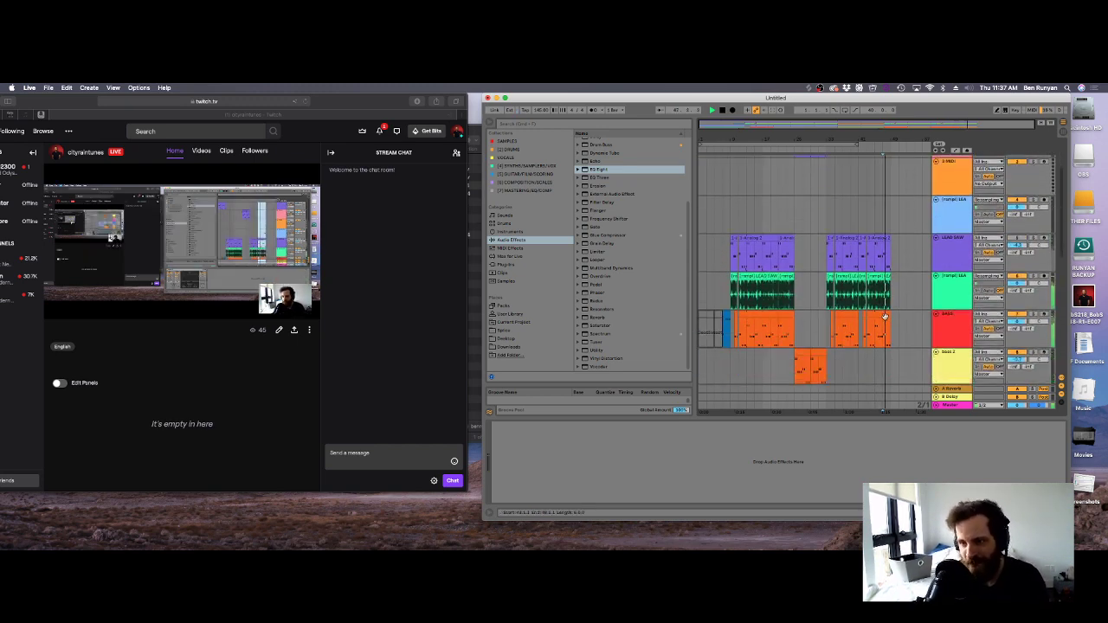
# Rename the LEAD SAW track as WOBBLE.
pyautogui.click(827, 297)
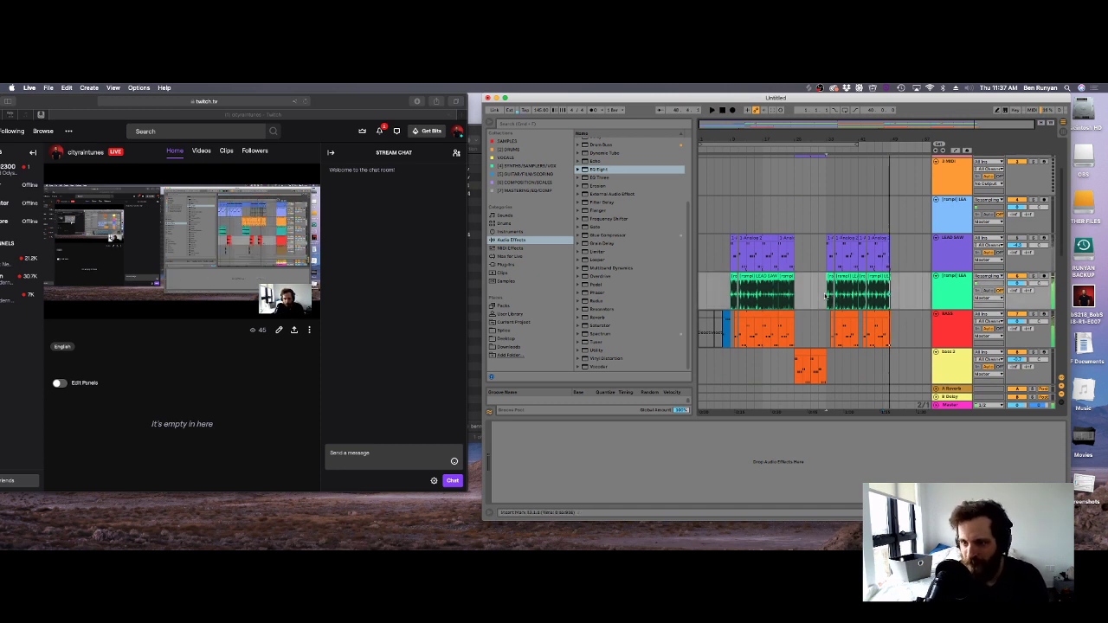
pyautogui.click(950, 243)
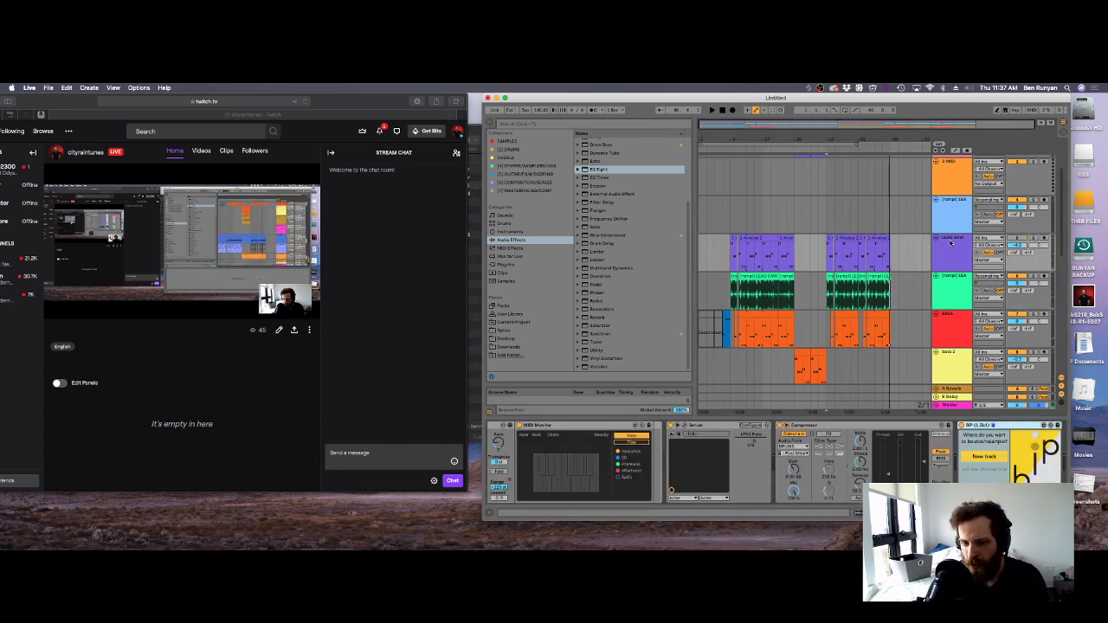
pyautogui.write('WOBBLE')
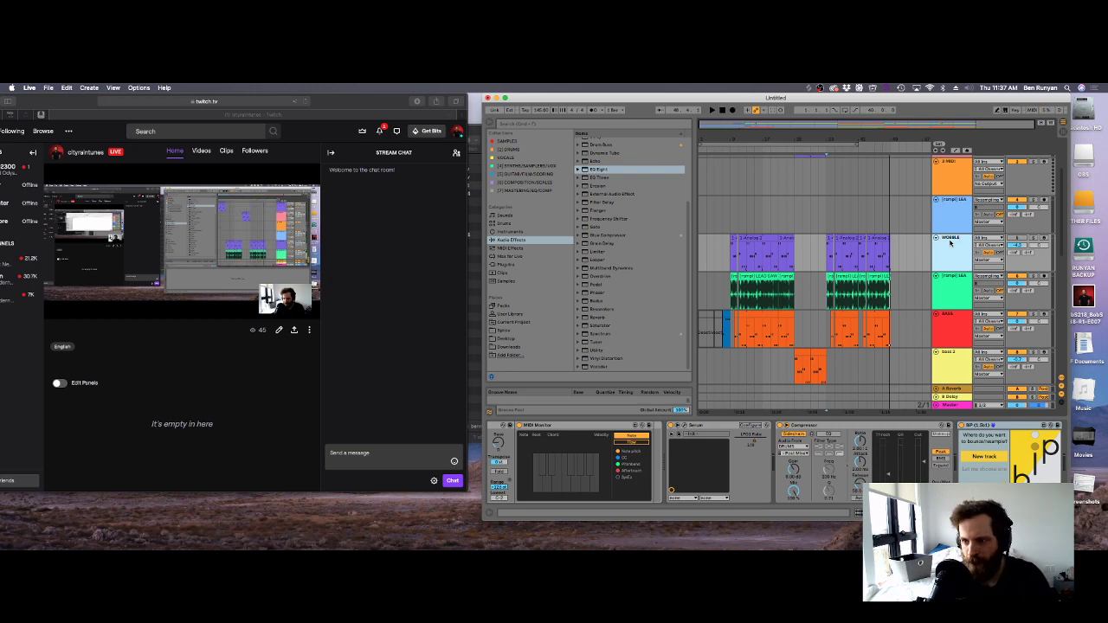
# Duplicate the WOBBLE track and rename the copy as SUS.
pyautogui.rightClick(950, 243)
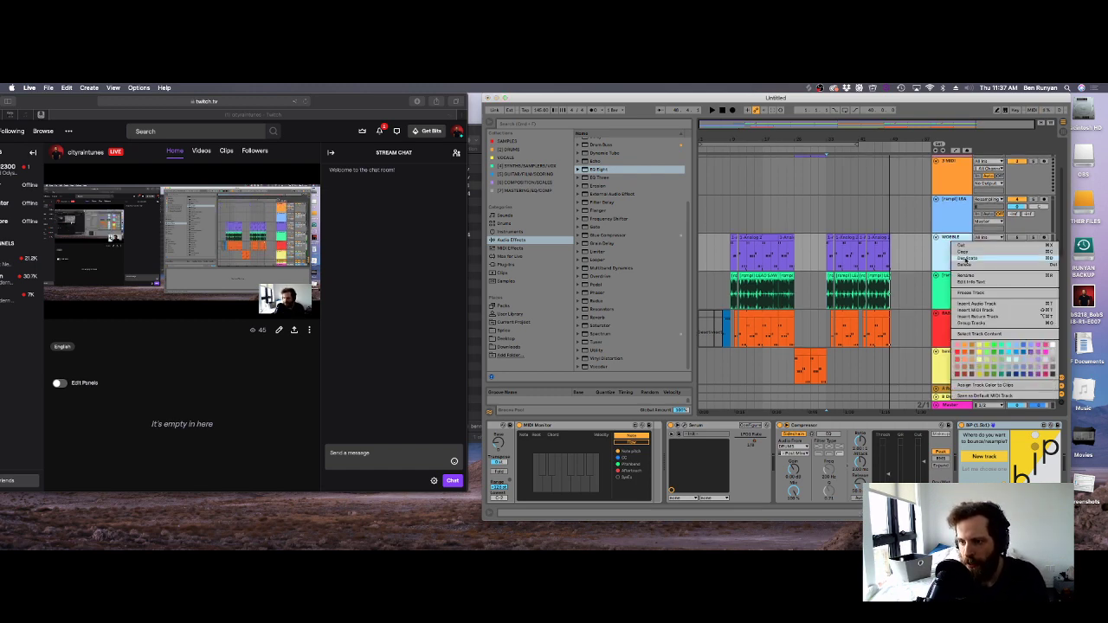
pyautogui.click(966, 259)
pyautogui.rightClick(951, 279)
pyautogui.click(972, 313)
pyautogui.write('SUS')
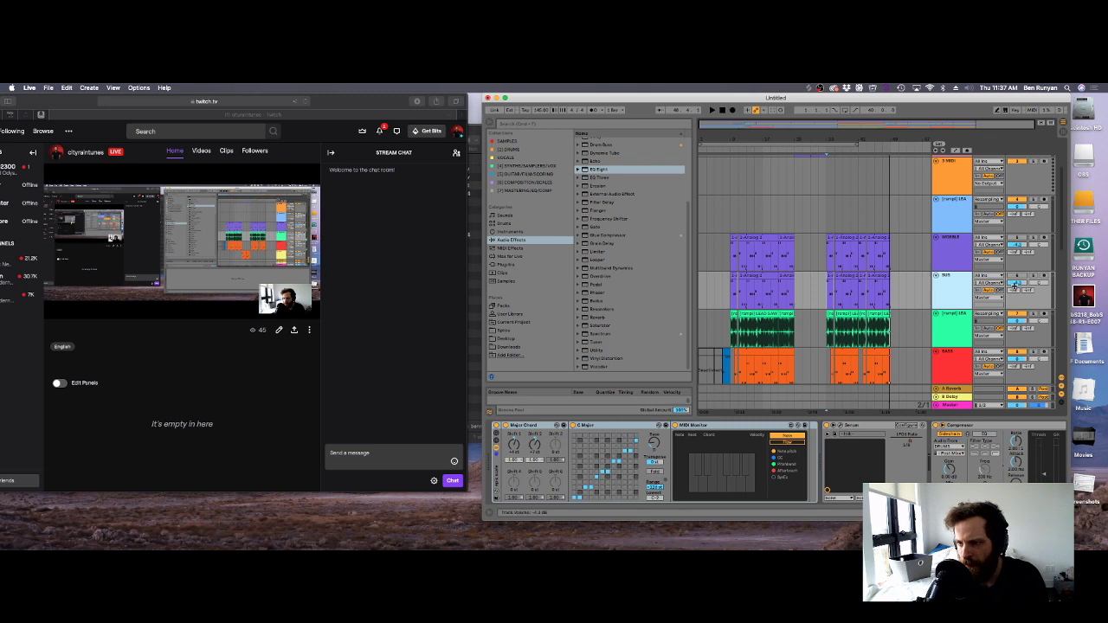
pyautogui.press('Return')
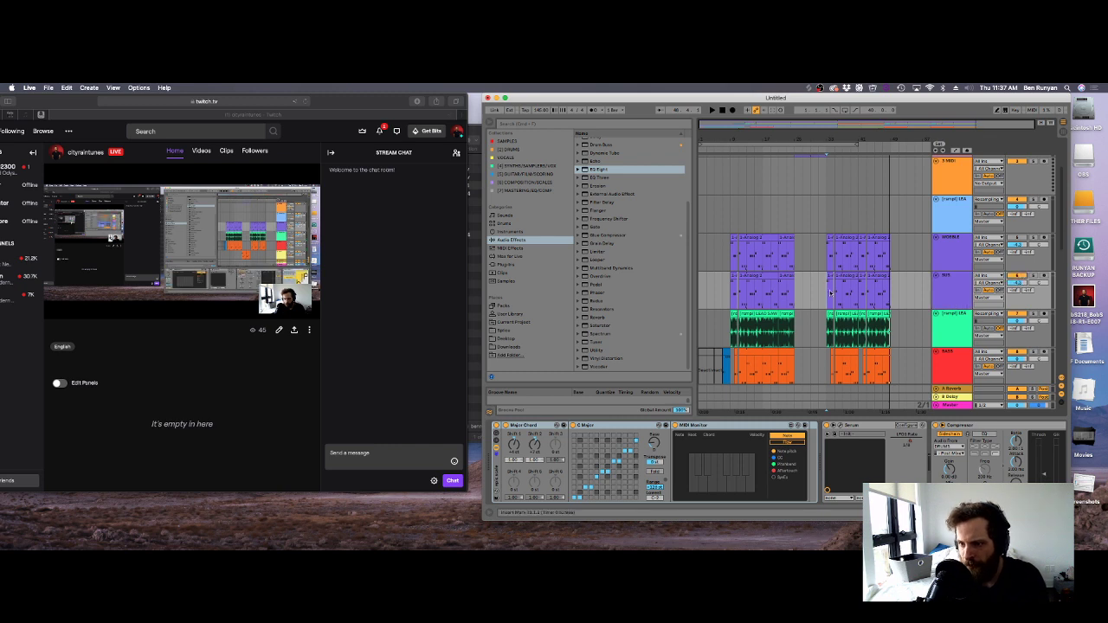
pyautogui.moveTo(905, 322); pyautogui.dragTo(890, 323)
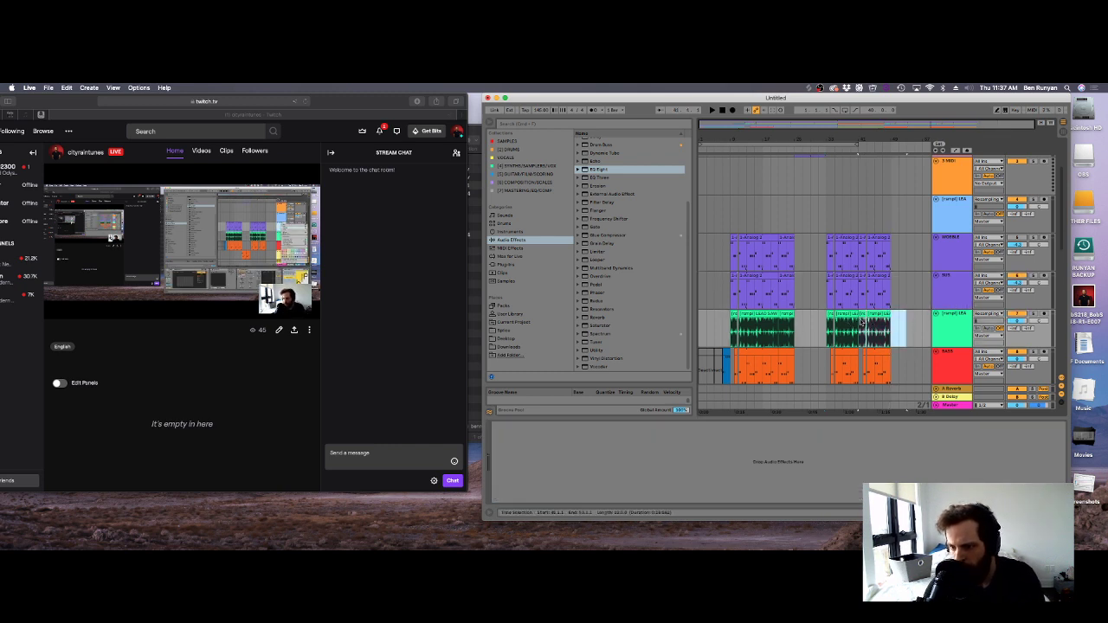
pyautogui.press('space')
pyautogui.press('space')
pyautogui.press('Delete')
pyautogui.press('space')
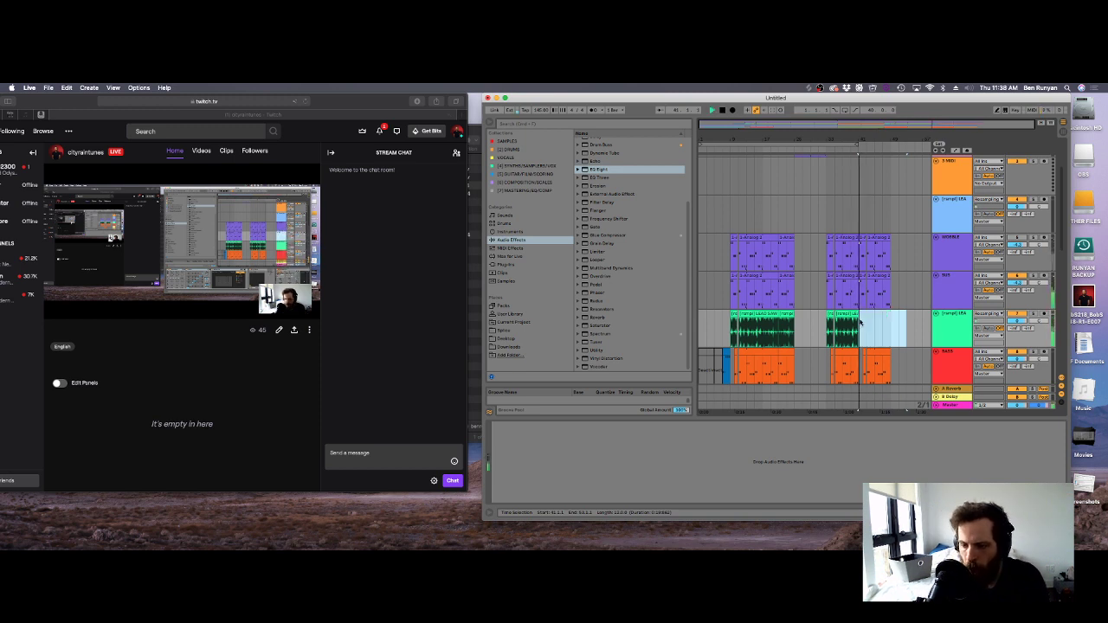
pyautogui.press('super+v')
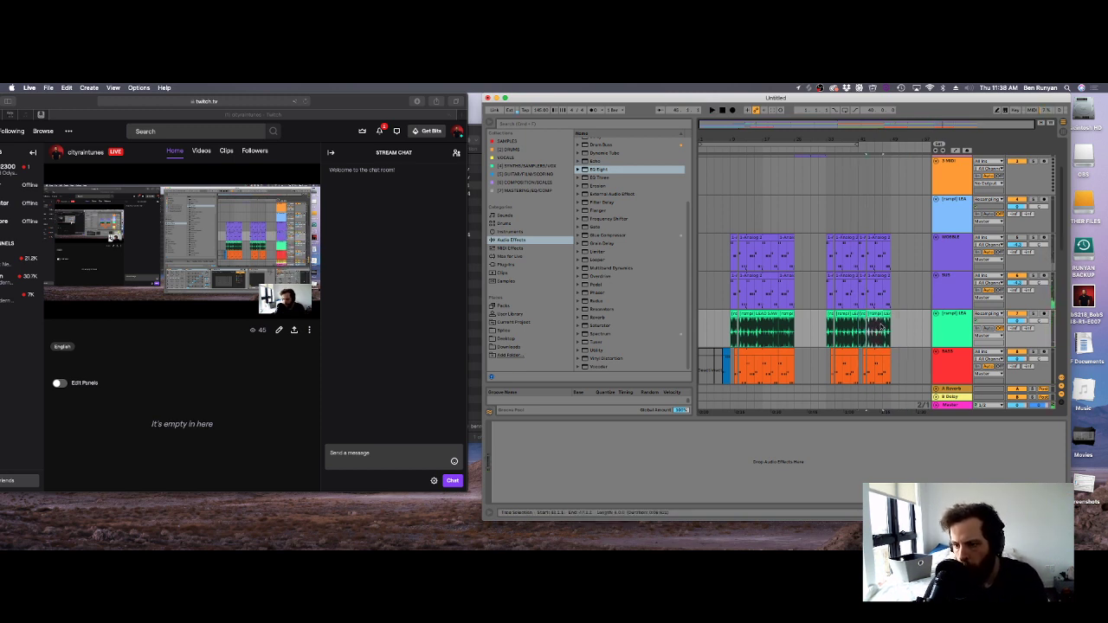
# Leave only the SUS clip in the final section: delete the last resampled audio and WOBBLE clips and the SUS clips just before it.
pyautogui.click(881, 321)
pyautogui.press('Delete')
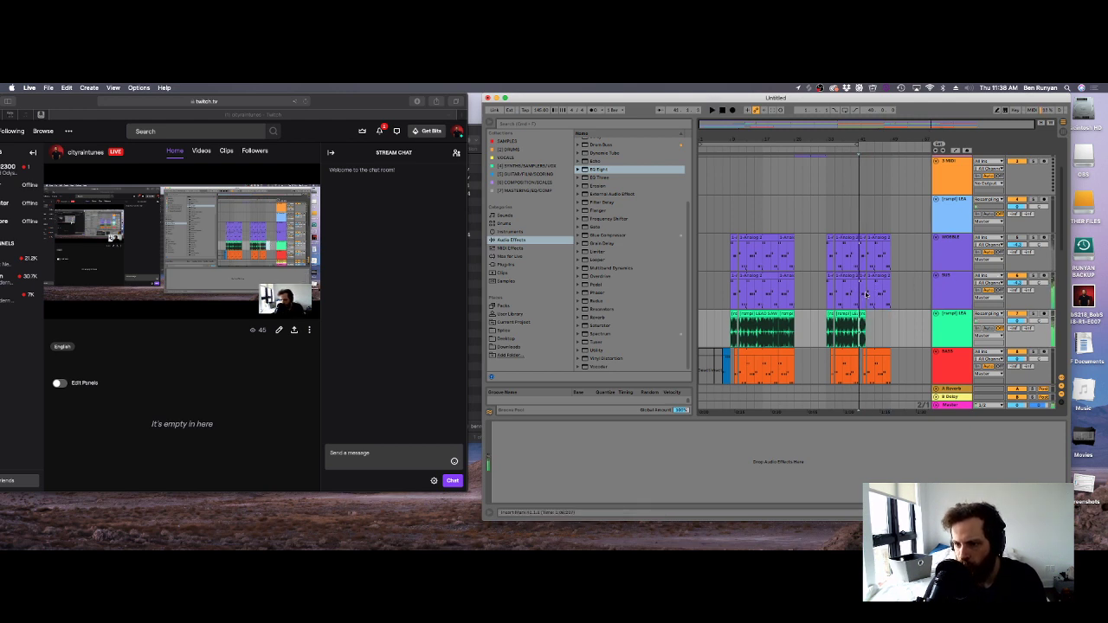
pyautogui.moveTo(865, 294); pyautogui.dragTo(809, 285)
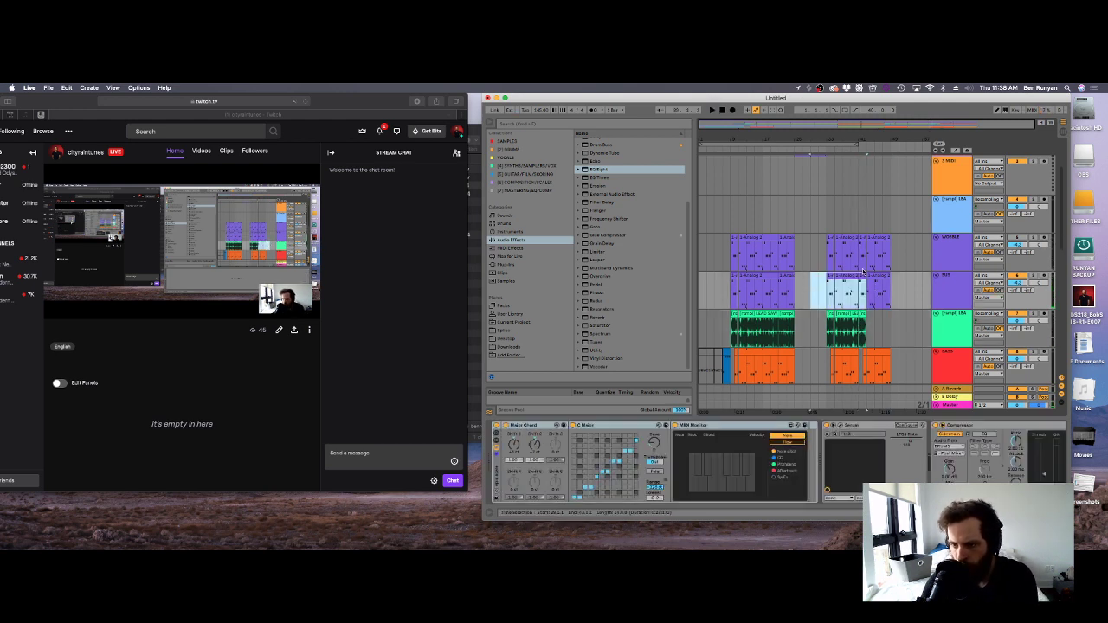
pyautogui.click(878, 240)
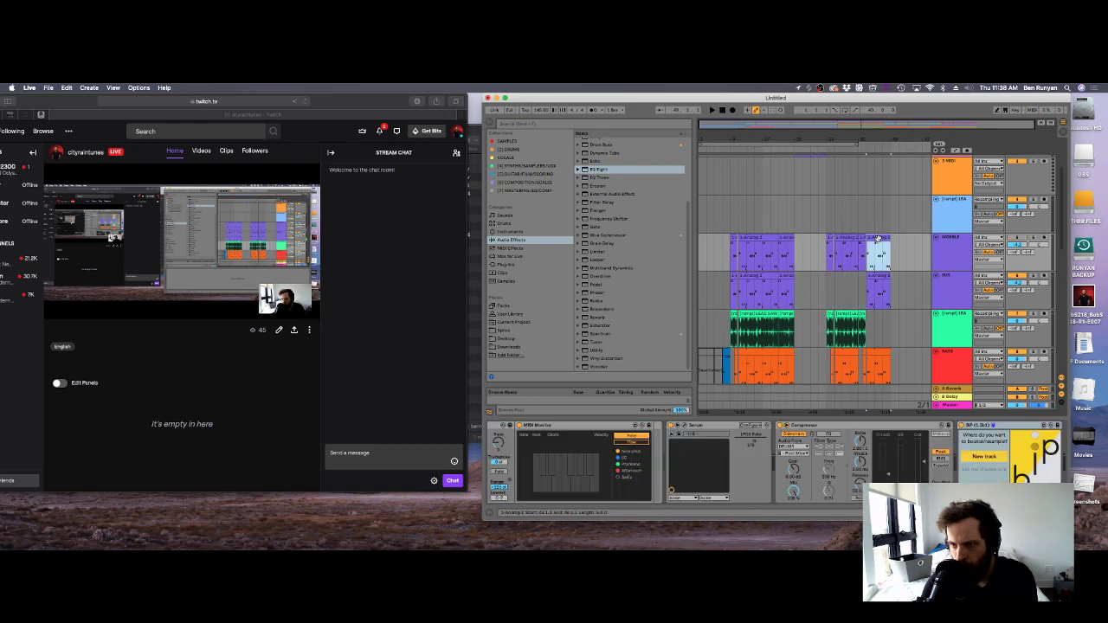
pyautogui.click(878, 293)
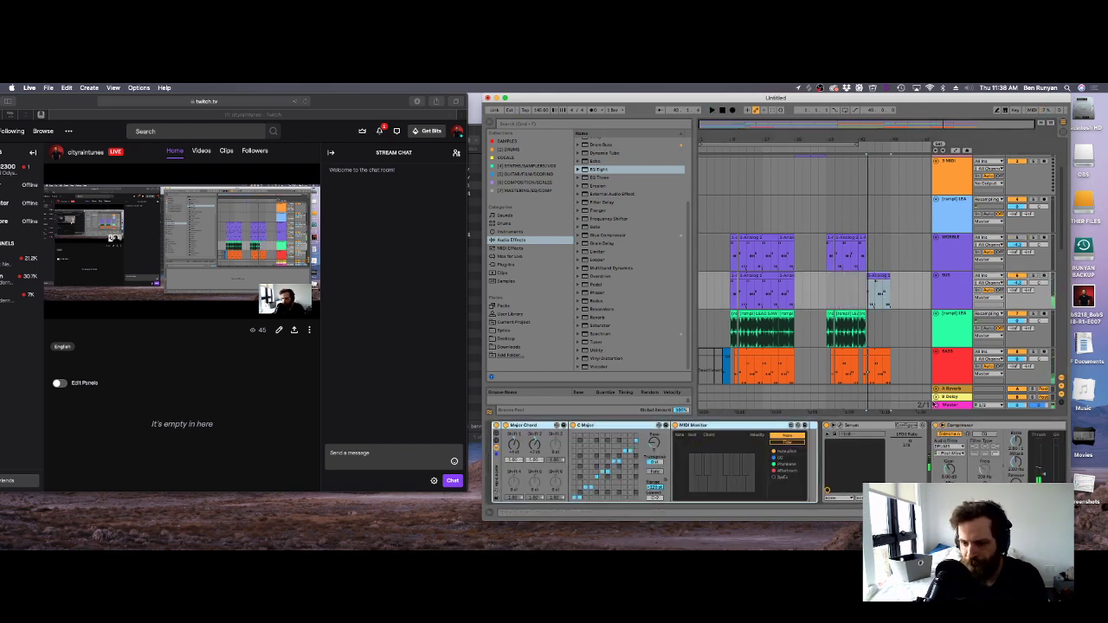
# Remove the modulation from the filter cutoff in the SUS track's Serum, start playback and close the plug-in window.
pyautogui.click(841, 428)
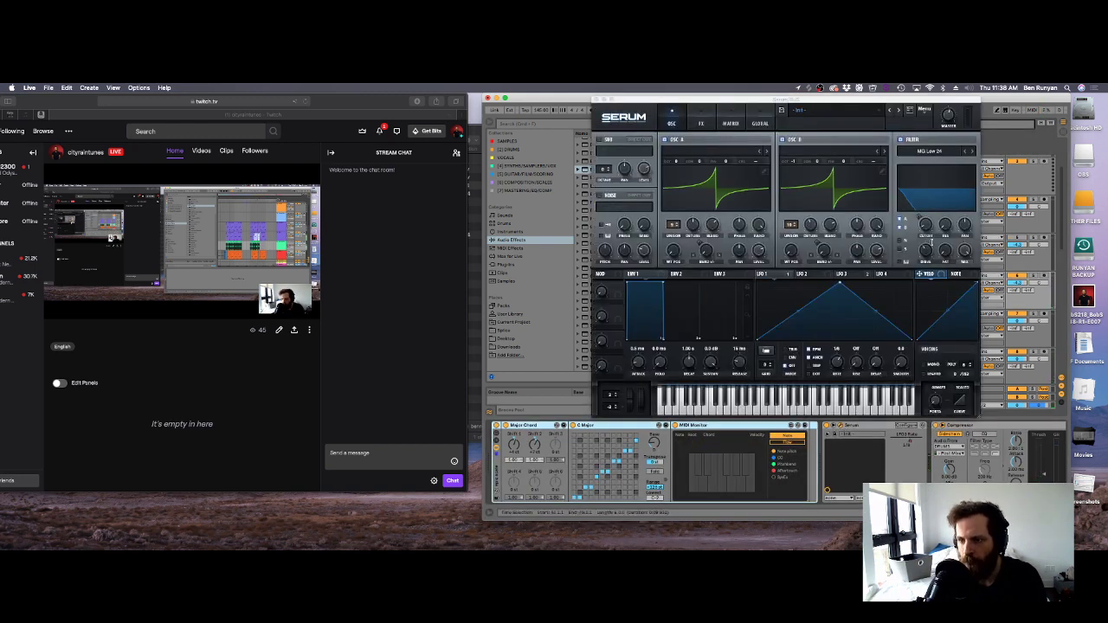
pyautogui.rightClick(925, 226)
pyautogui.click(939, 260)
pyautogui.press('space')
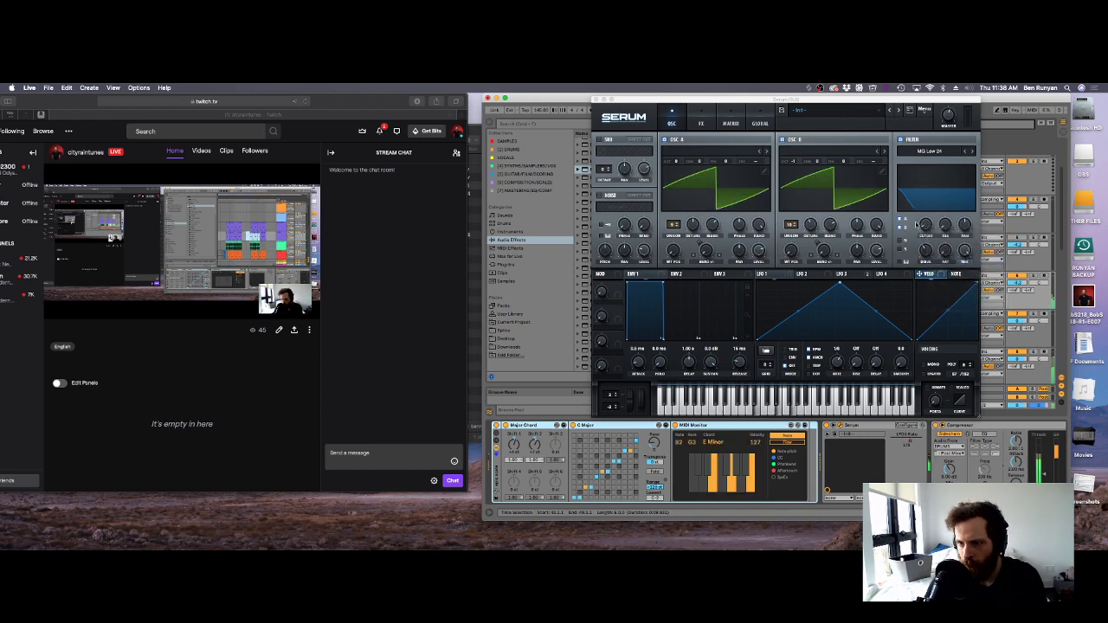
pyautogui.click(596, 100)
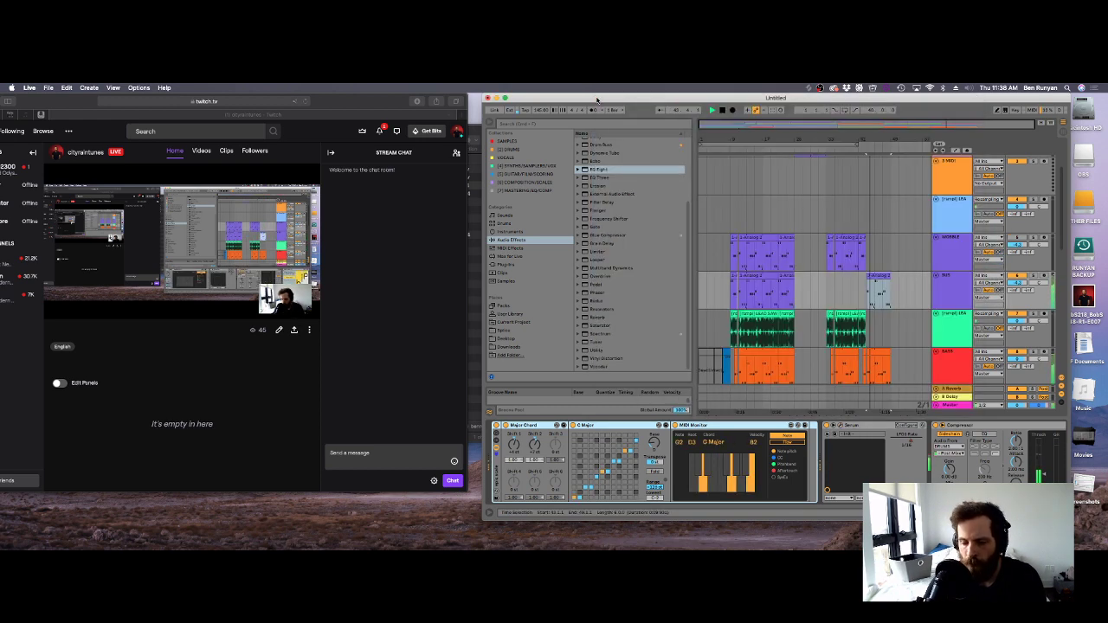
# Lower the threshold of the SUS track's Compressor while listening to the new final section.
pyautogui.click(847, 290)
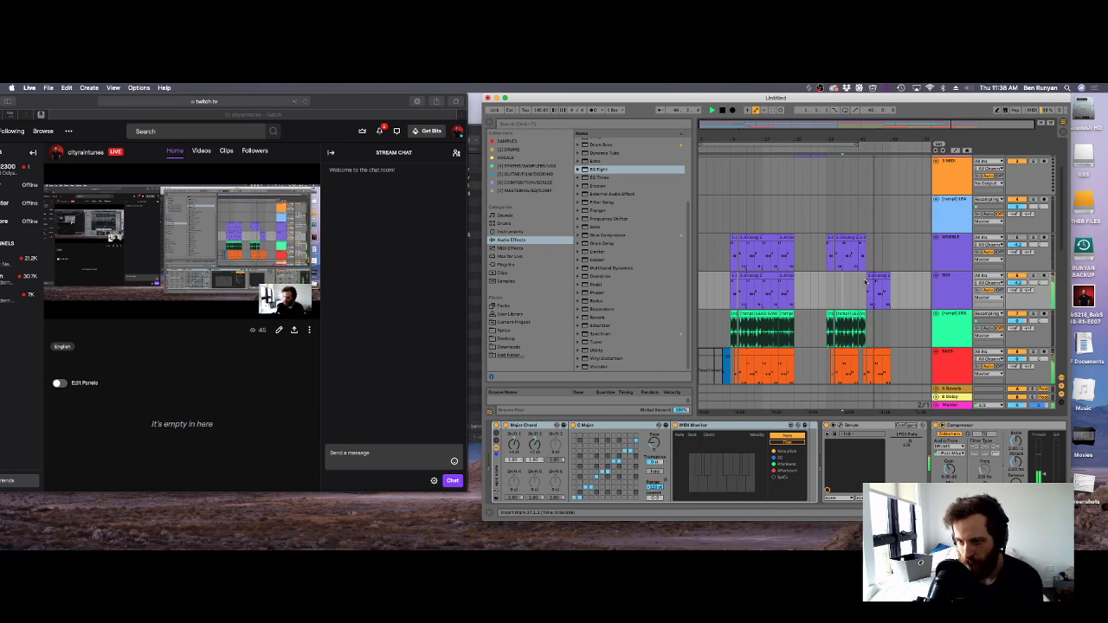
pyautogui.scroll(-3, 904, 285)
pyautogui.scroll(2, 900, 290)
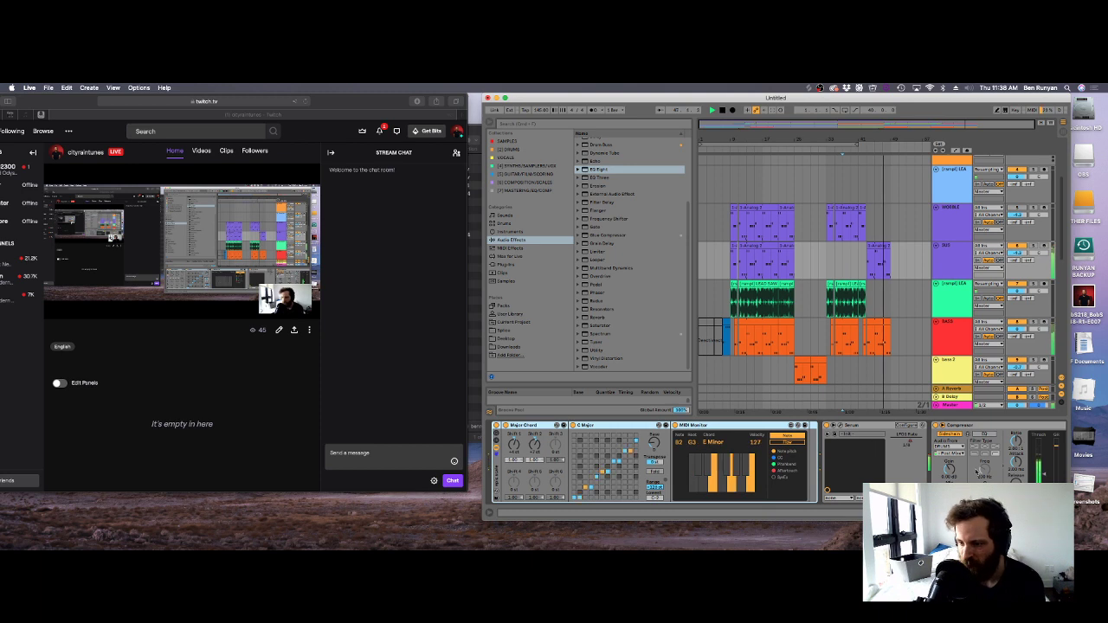
pyautogui.moveTo(1036, 477); pyautogui.dragTo(1036, 485)
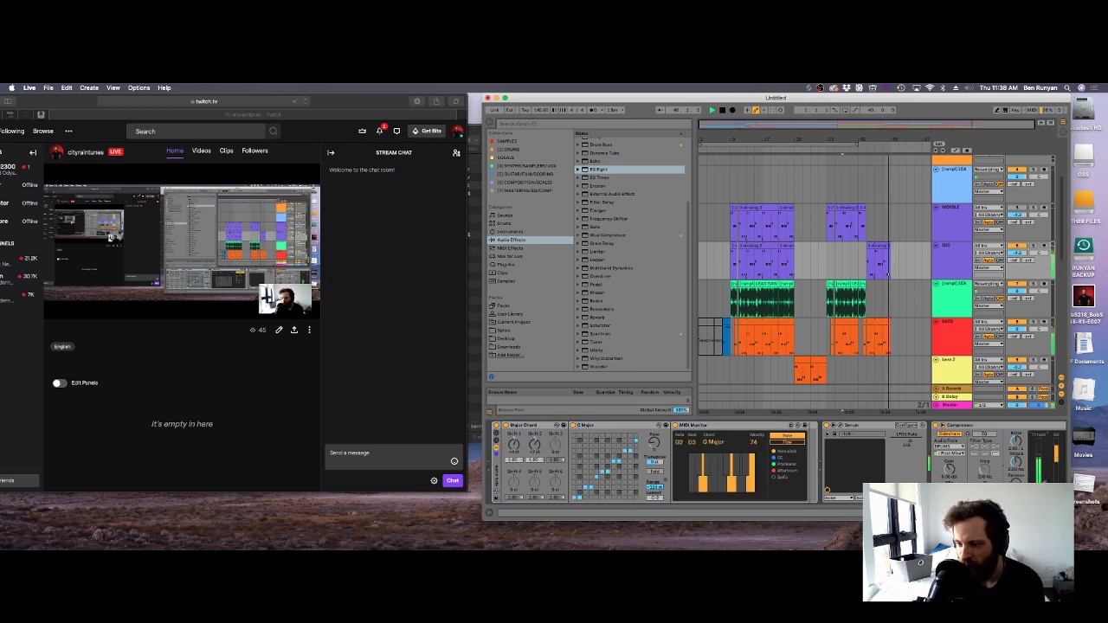
pyautogui.hscroll(5, 1036, 481)
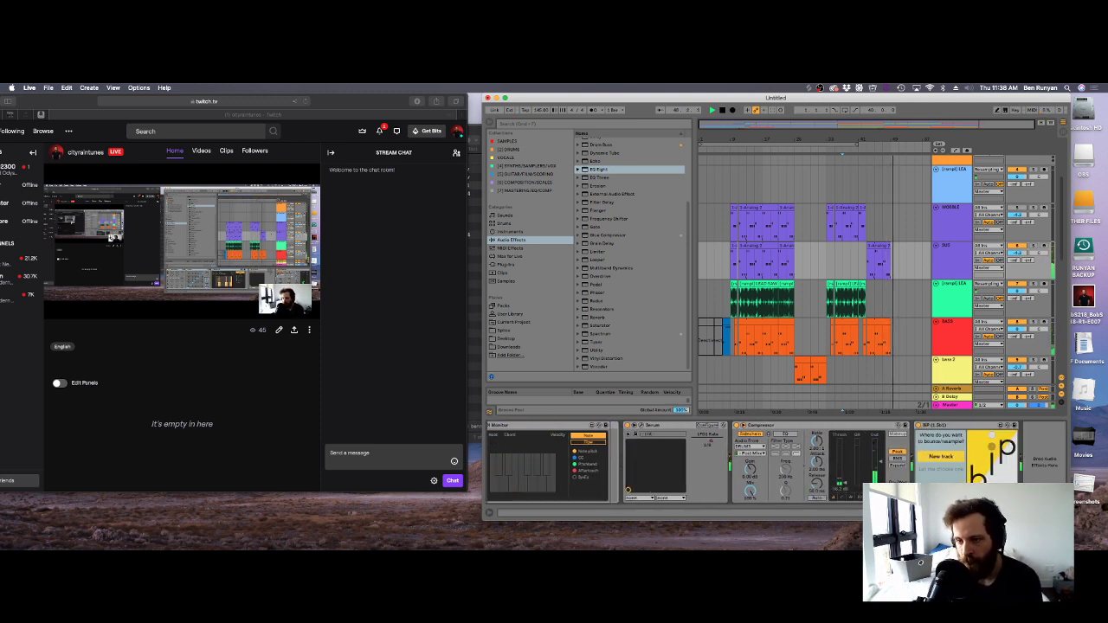
# Stop playback, select the SUS track and hide the browser to widen the arrangement.
pyautogui.click(822, 135)
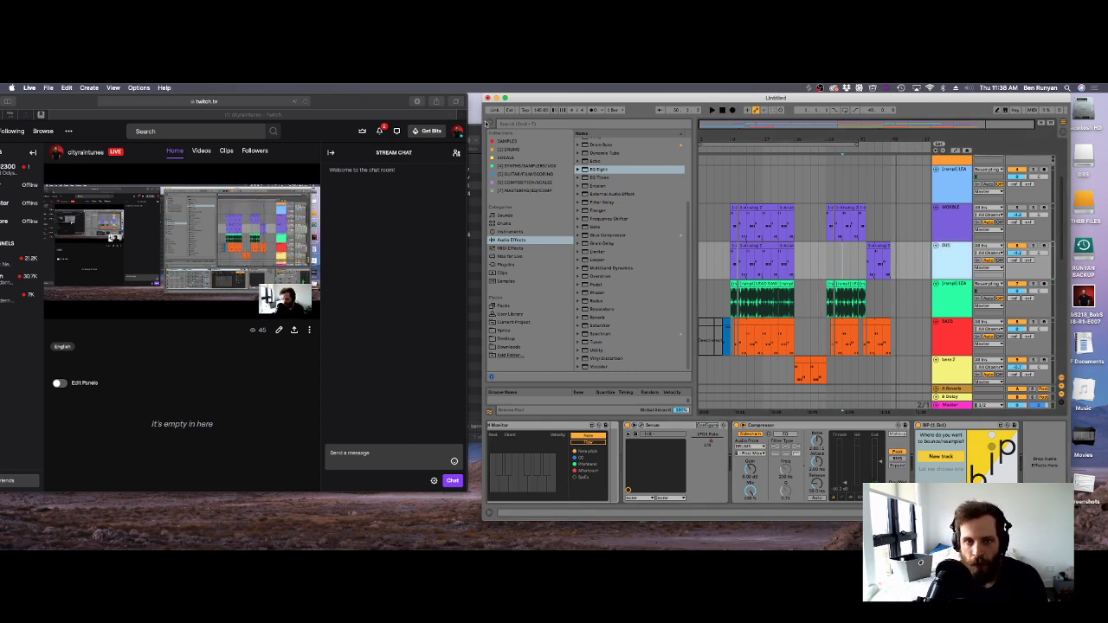
pyautogui.click(485, 122)
pyautogui.scroll(5, 623, 271)
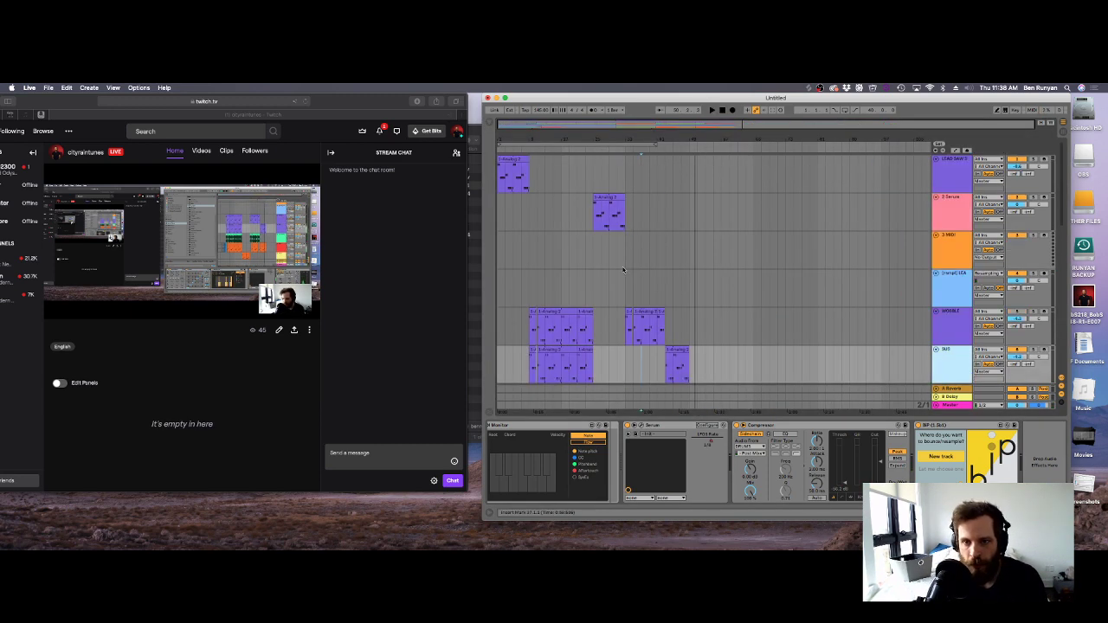
# Delete the three empty tracks: the unused resampled lead track above WOBBLE, the 3 MIDI track and the Audio track above DRUMS.
pyautogui.click(951, 282)
pyautogui.press('Delete')
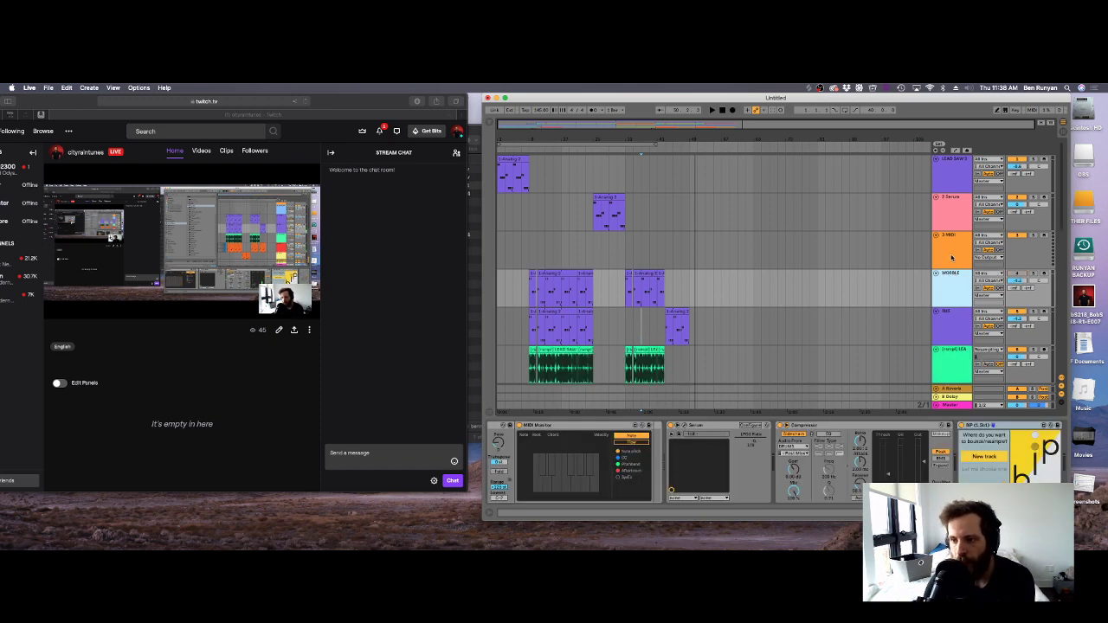
pyautogui.click(952, 256)
pyautogui.press('Delete')
pyautogui.scroll(-5, 922, 270)
pyautogui.scroll(-4, 922, 269)
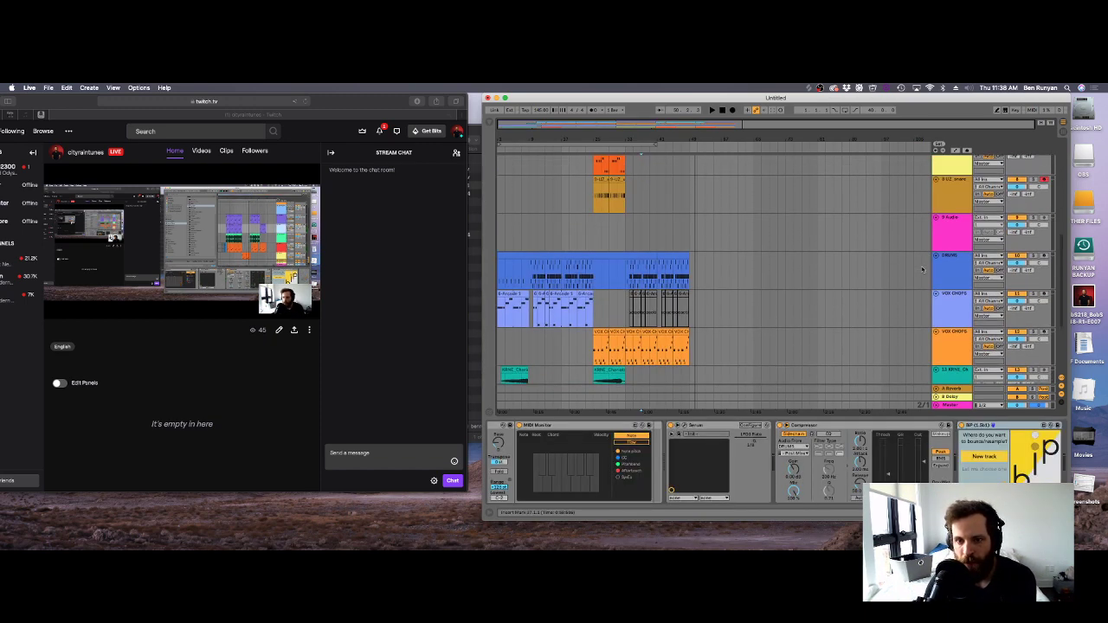
pyautogui.click(962, 231)
pyautogui.press('Delete')
pyautogui.click(920, 251)
pyautogui.scroll(-4, 918, 268)
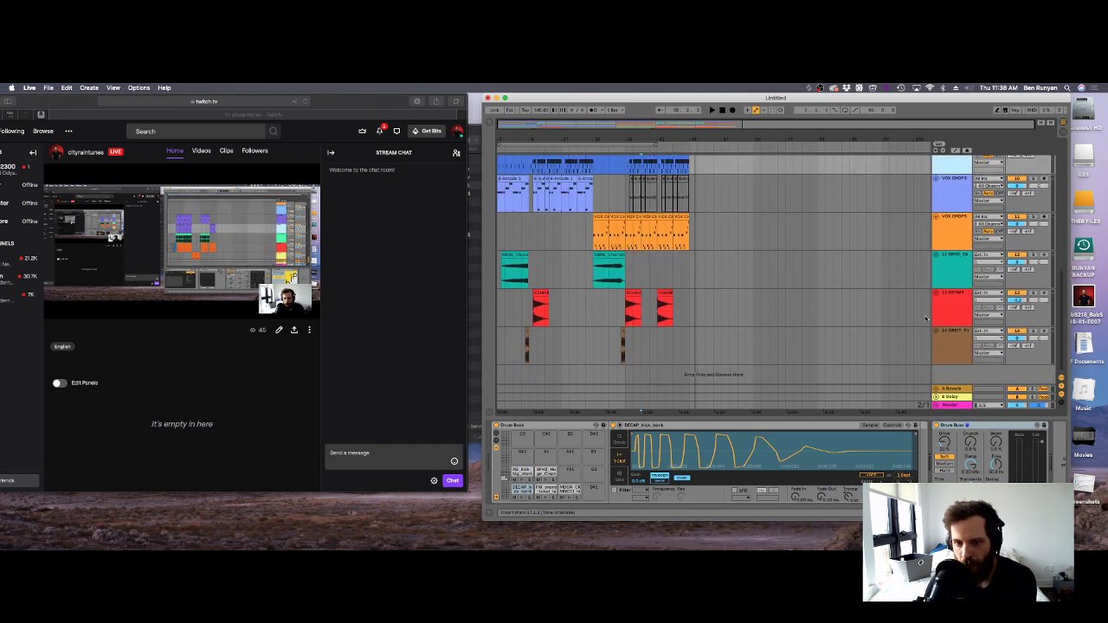
pyautogui.scroll(10, 903, 316)
pyautogui.scroll(-8, 904, 317)
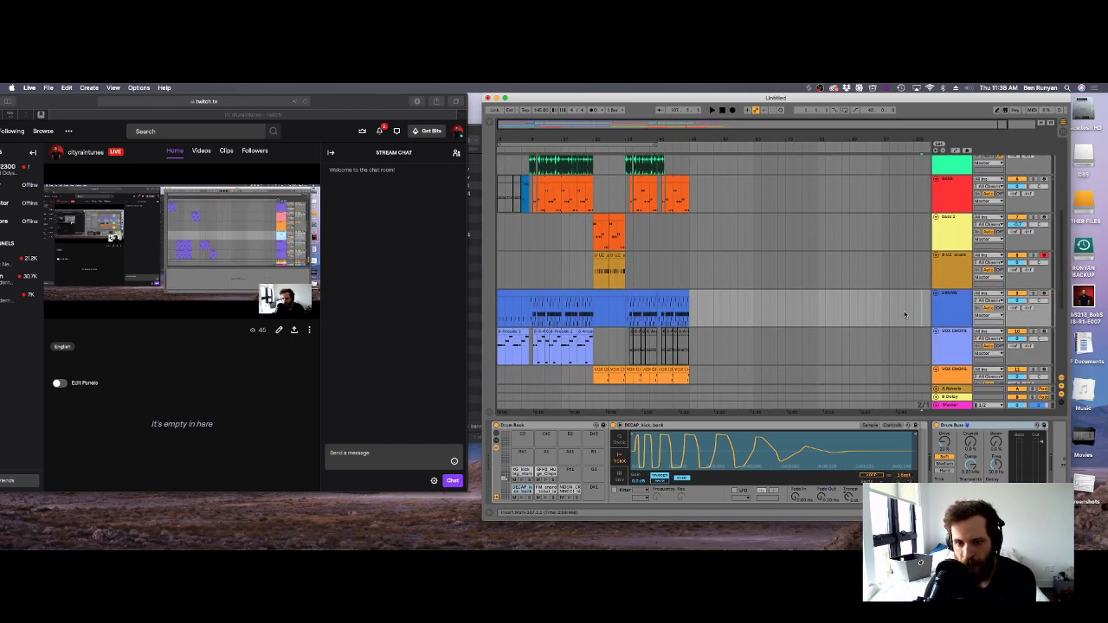
# Save the Live Set as FLUME TYPE BEAT in the FUTURE BASS folder of the library.
pyautogui.press('super+s')
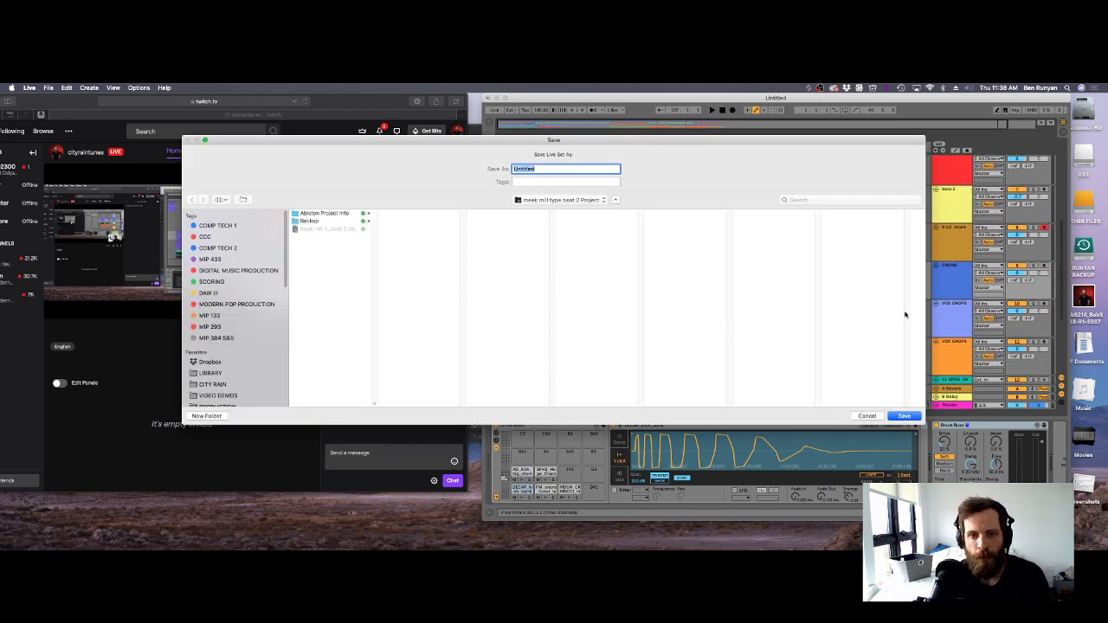
pyautogui.press('super+Up')
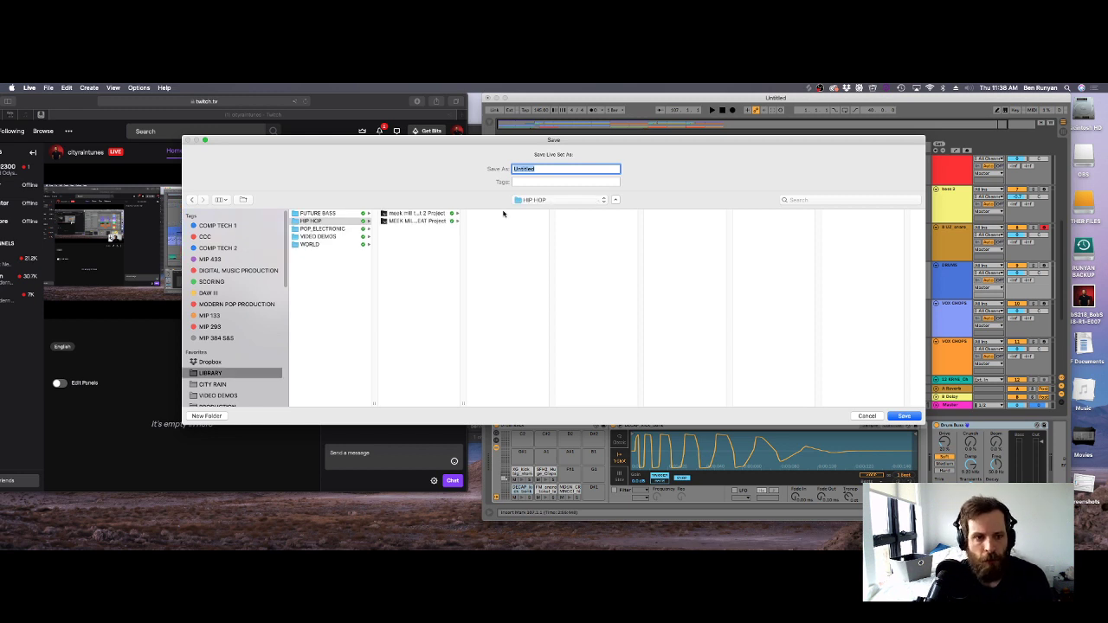
pyautogui.click(318, 214)
pyautogui.write('Fu')
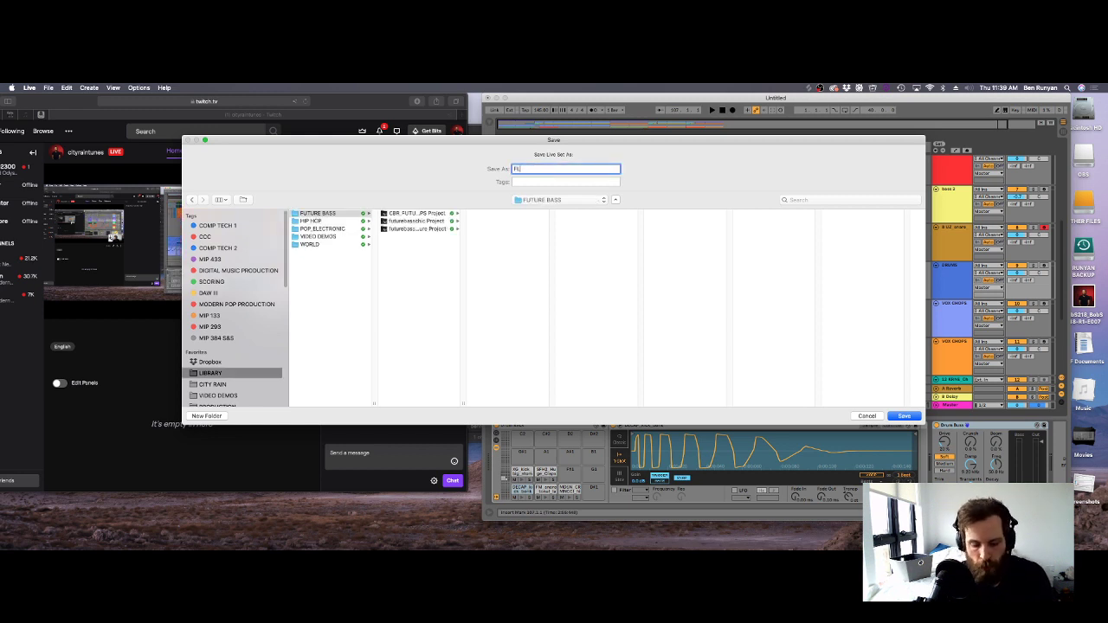
pyautogui.write('UME TYPE BEAT')
pyautogui.press('Return')
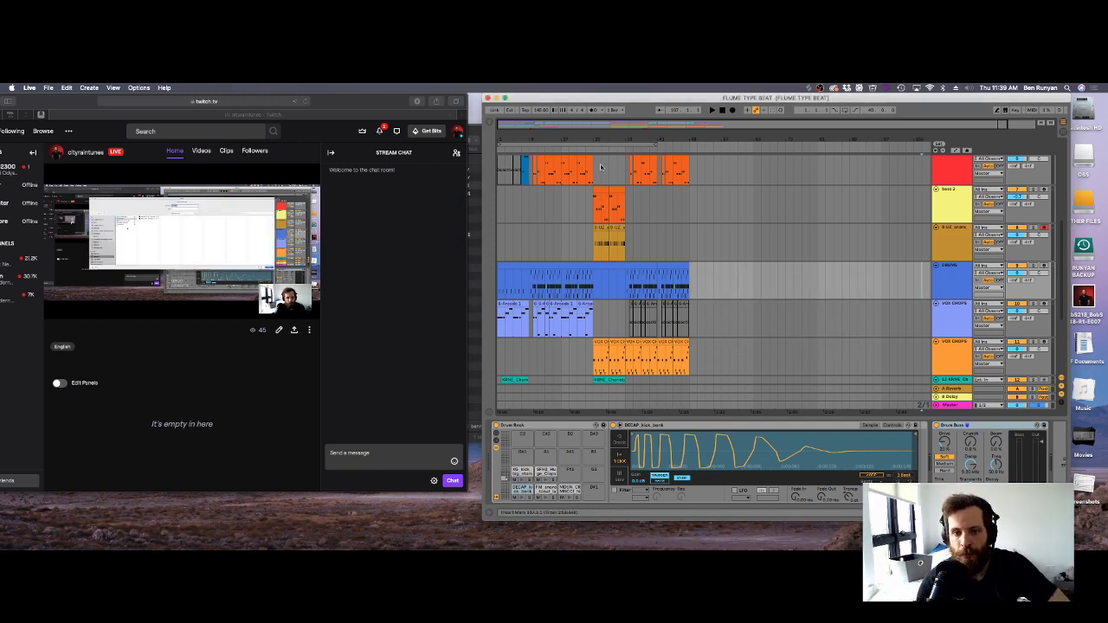
# Play the arrangement from the opening LEAD SAW clip and show the volume automation of the BASS track.
pyautogui.scroll(-5, 554, 305)
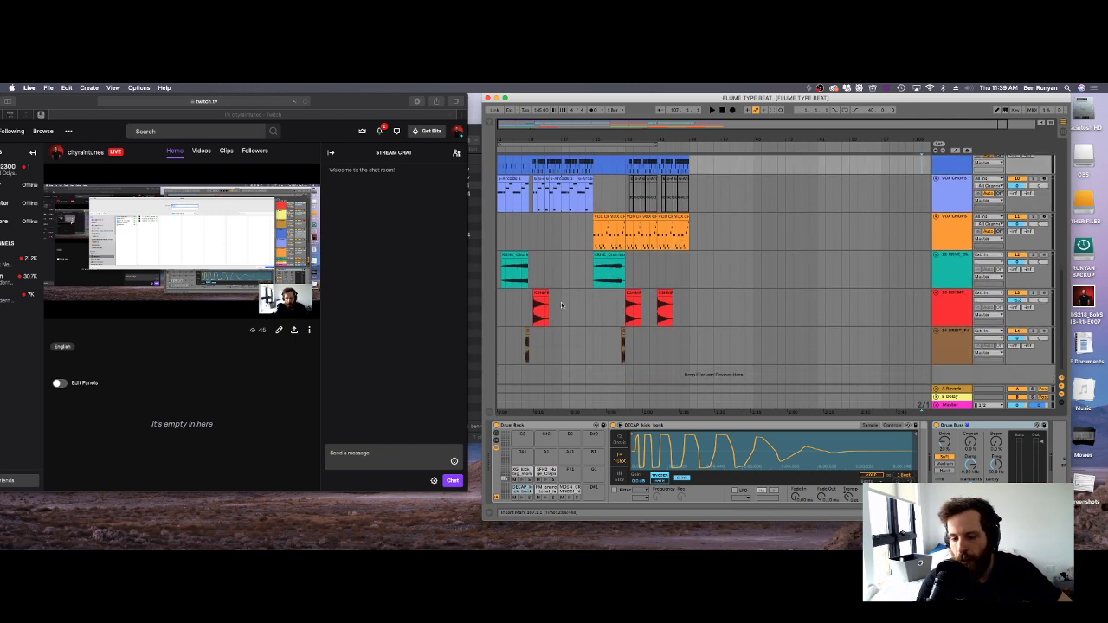
pyautogui.scroll(8, 511, 205)
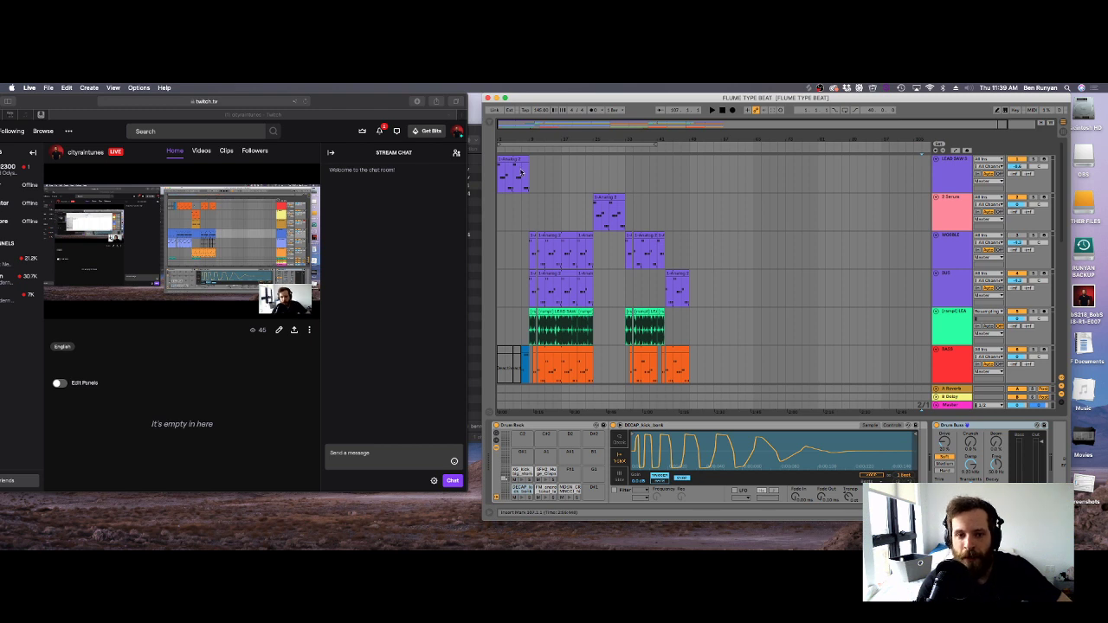
pyautogui.moveTo(501, 137); pyautogui.dragTo(498, 163)
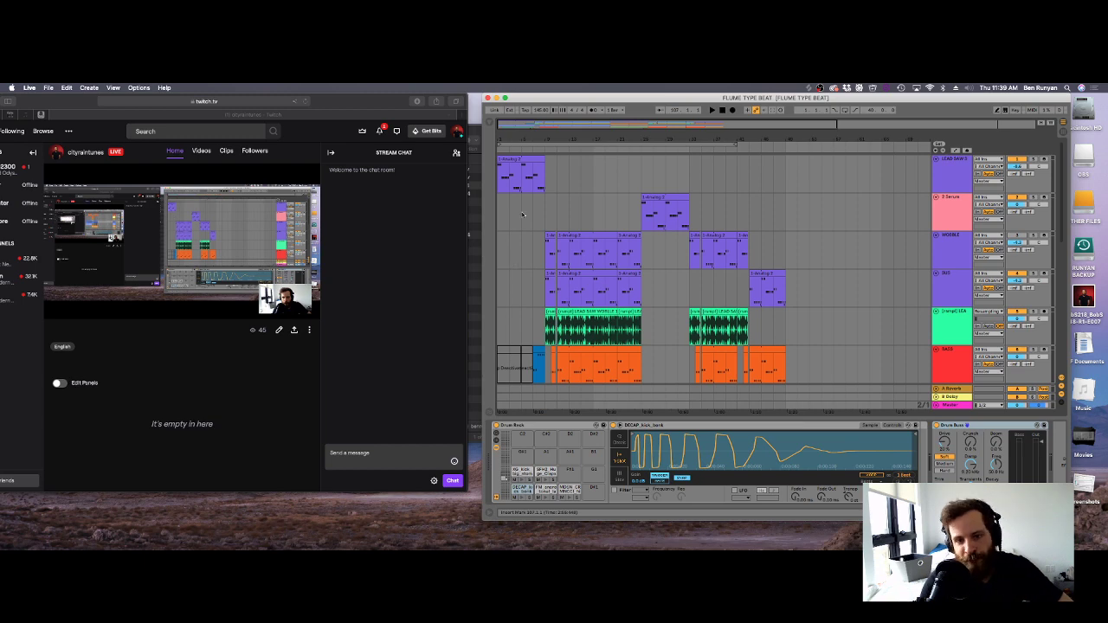
pyautogui.click(520, 174)
pyautogui.press('space')
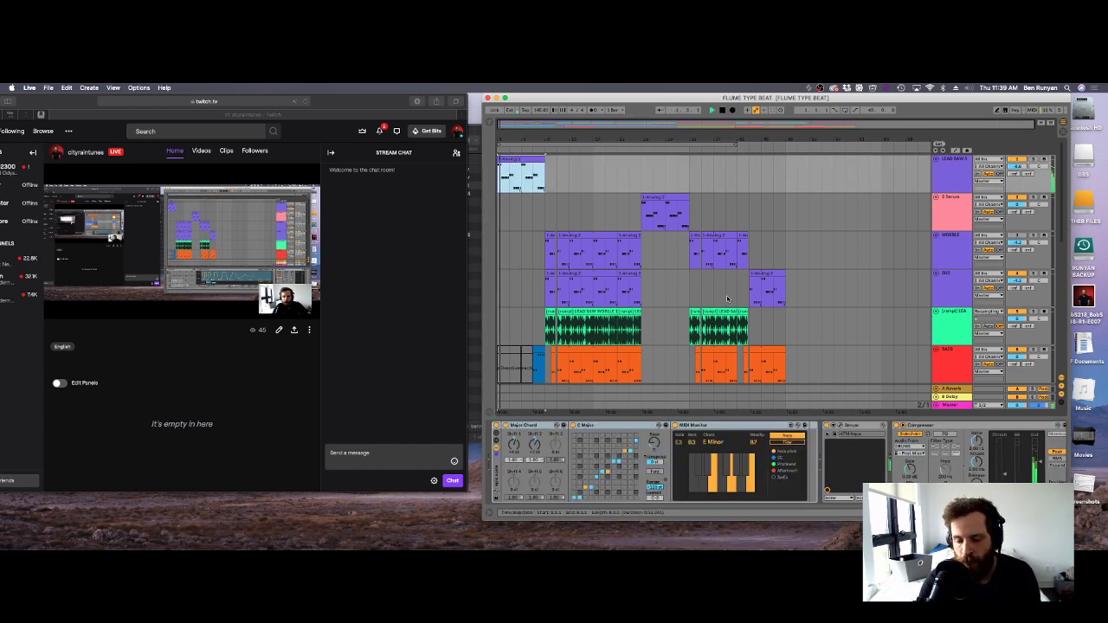
pyautogui.scroll(-3, 894, 256)
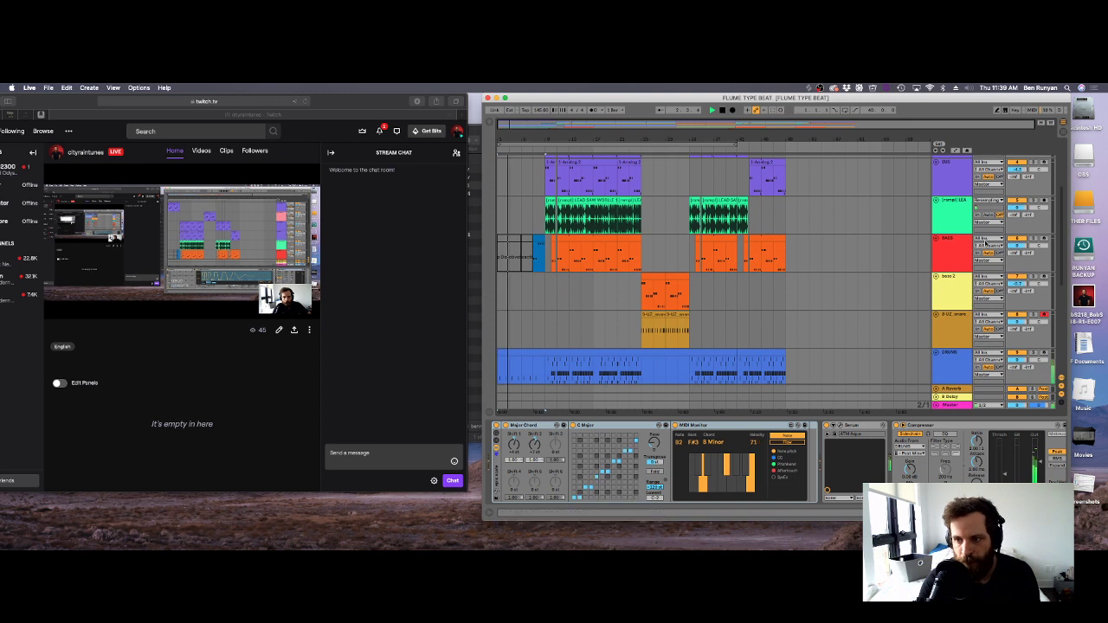
pyautogui.rightClick(1022, 246)
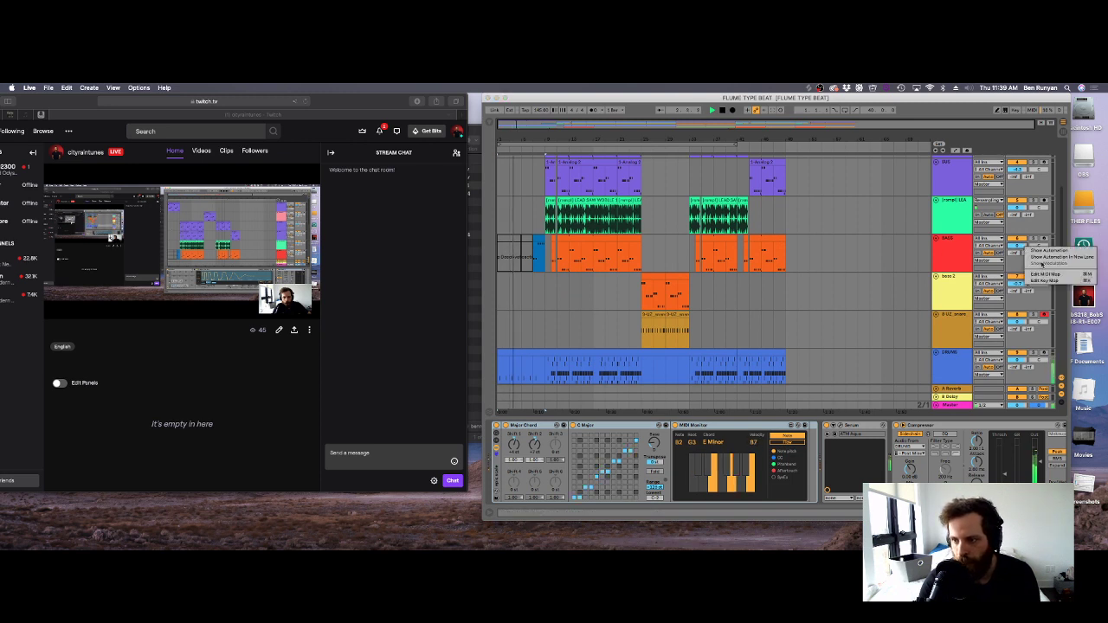
pyautogui.click(1040, 251)
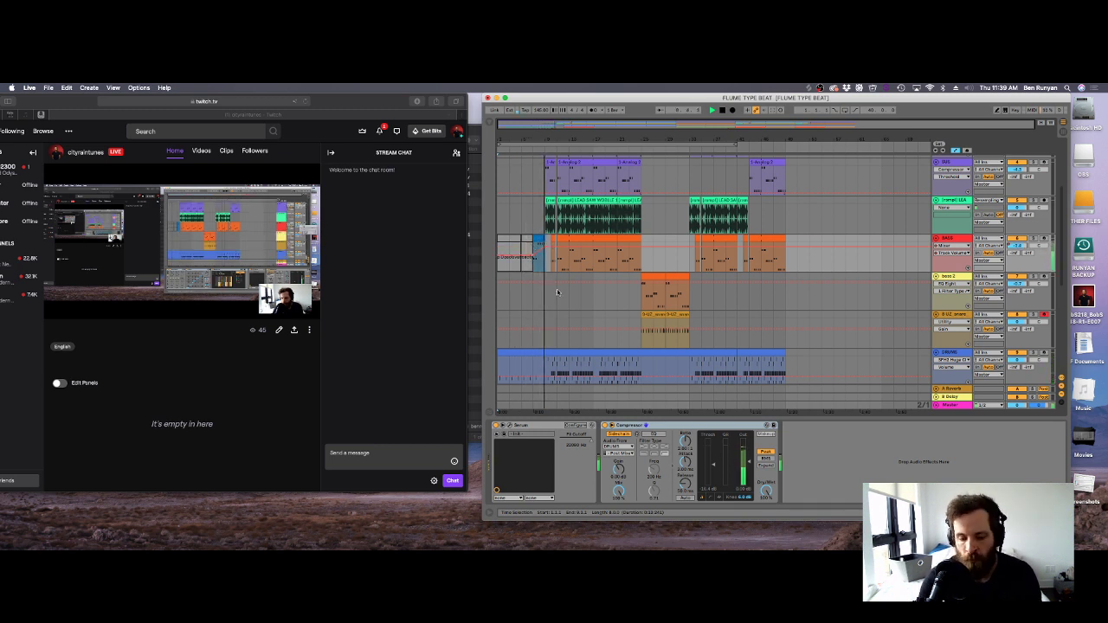
# Stop playback and add an EQ Eight from the browser's audio effects to the resampled lead track.
pyautogui.press('space')
pyautogui.click(546, 218)
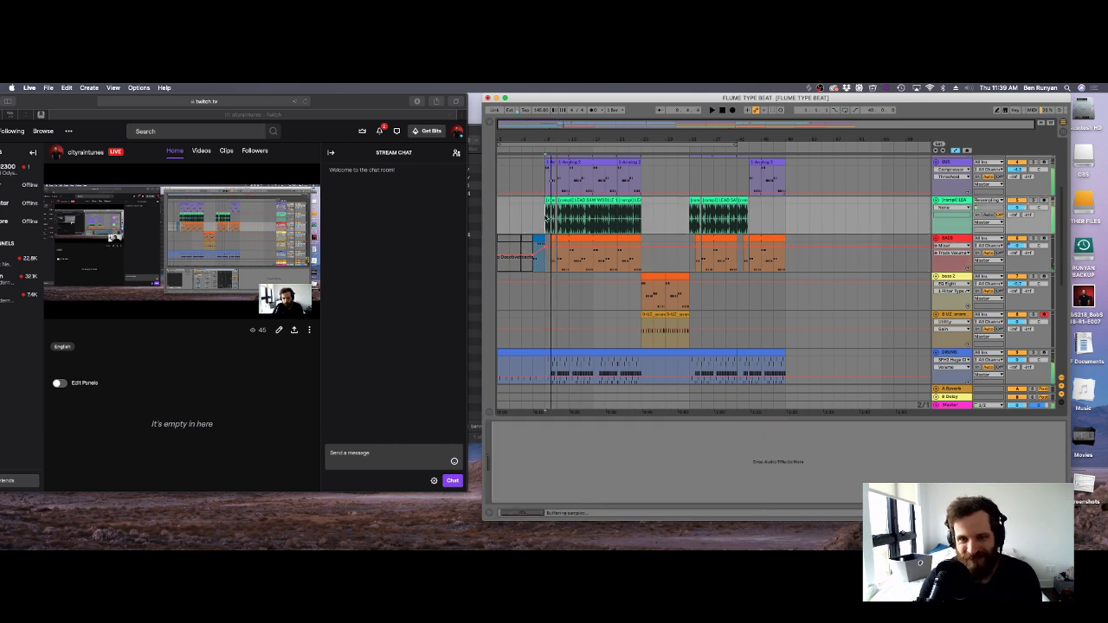
pyautogui.click(491, 124)
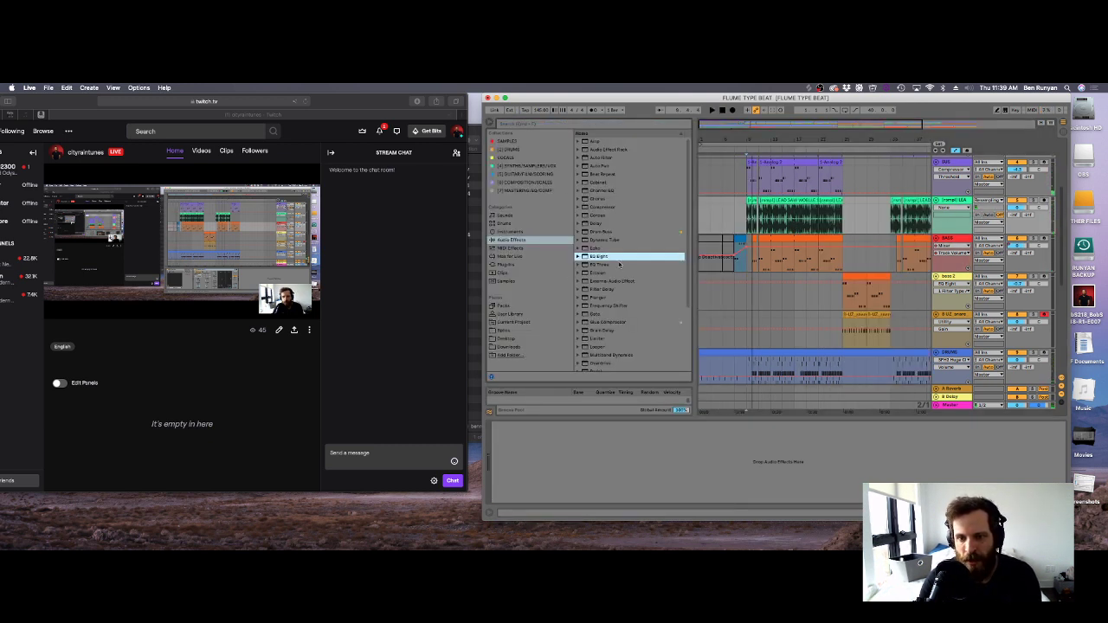
pyautogui.doubleClick(588, 256)
pyautogui.click(735, 223)
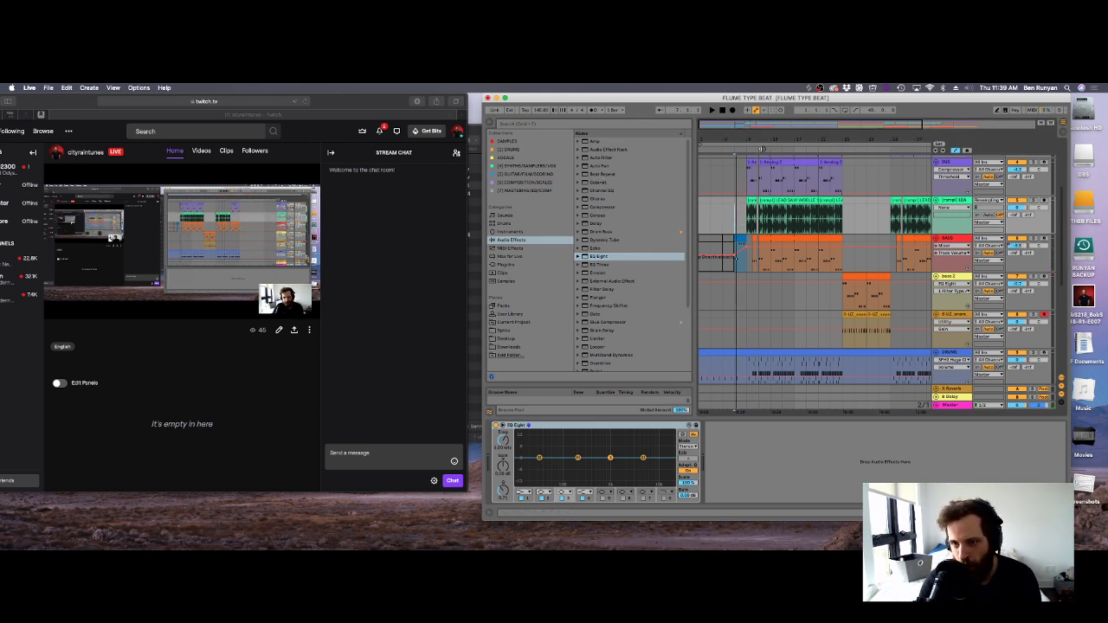
# Expand the EQ Eight display and cut the third band in the upper mids while listening to the first drop.
pyautogui.click(763, 170)
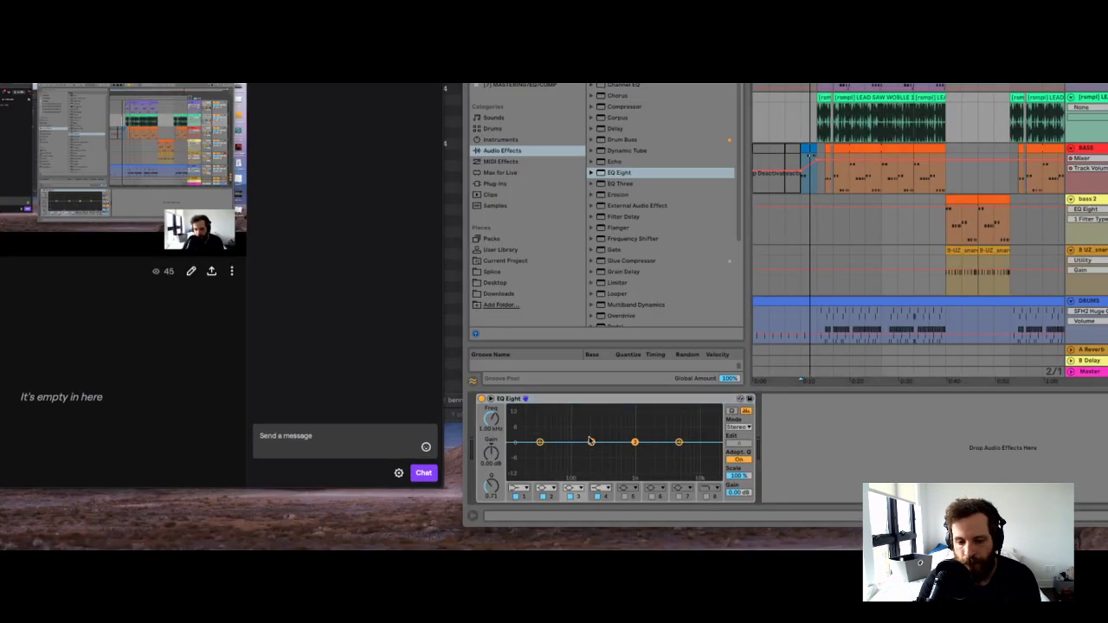
pyautogui.click(491, 398)
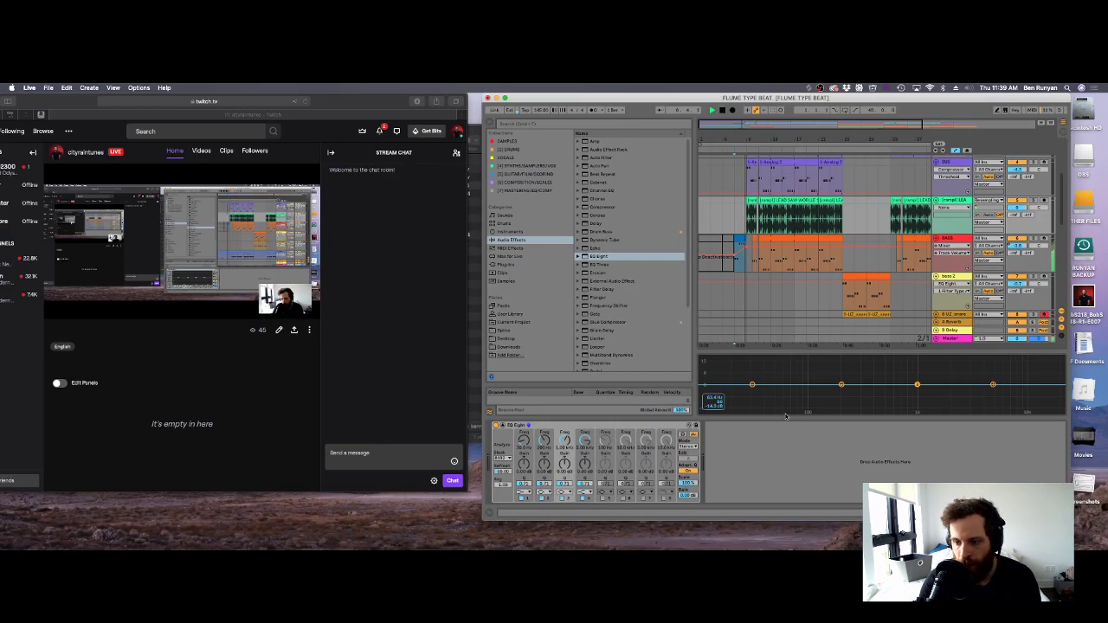
pyautogui.moveTo(921, 387); pyautogui.dragTo(987, 393)
pyautogui.press('space')
# Delete the SUS clips spanning the first drop, leaving only the SUS clip in the final section.
pyautogui.moveTo(791, 151); pyautogui.dragTo(791, 134)
pyautogui.scroll(3, 825, 212)
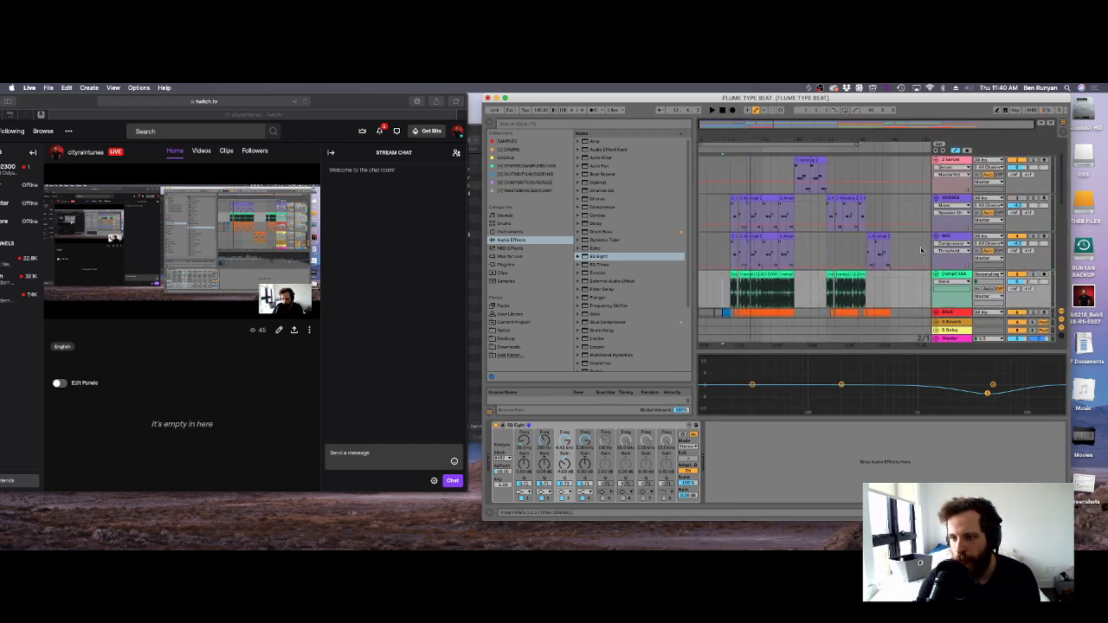
pyautogui.click(832, 251)
pyautogui.moveTo(832, 251); pyautogui.dragTo(725, 237)
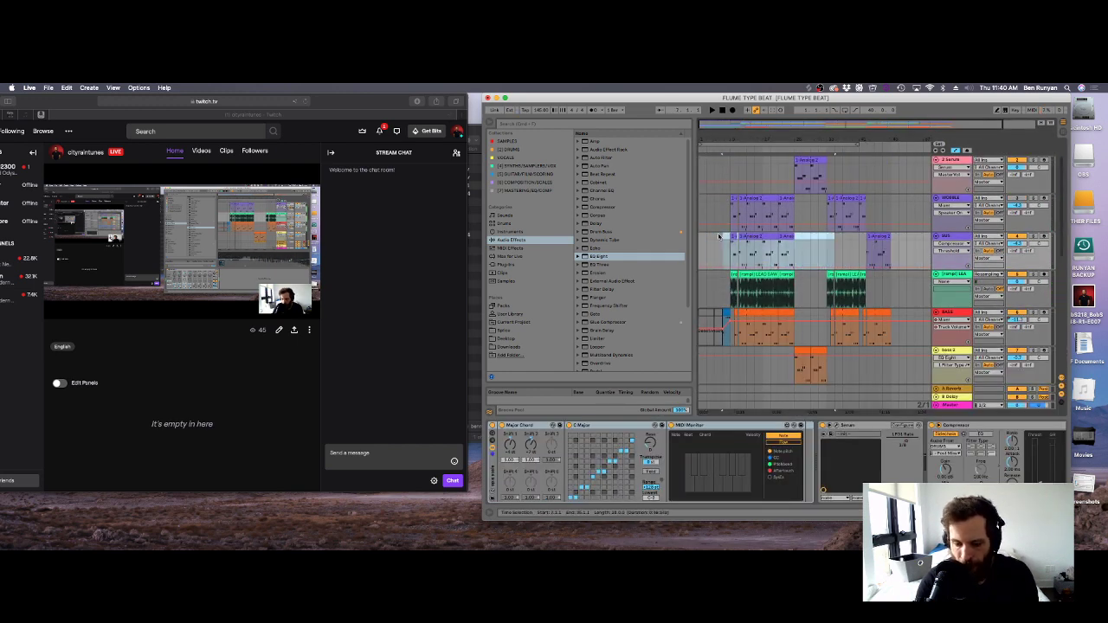
pyautogui.press('Delete')
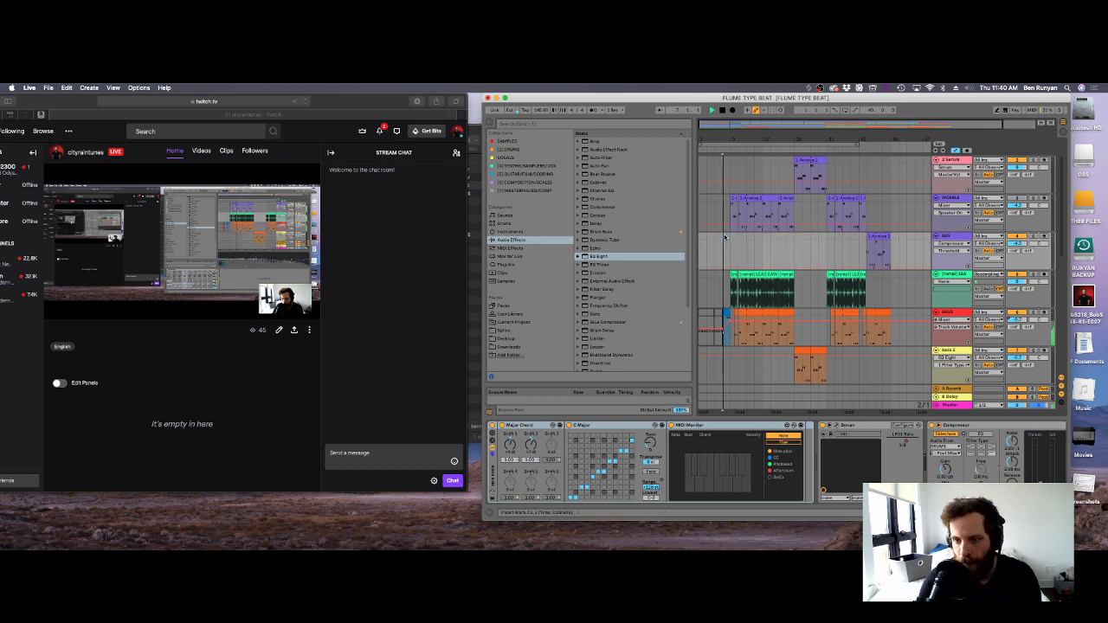
# Remove the EQ Eight from the resampled lead track during playback.
pyautogui.click(745, 292)
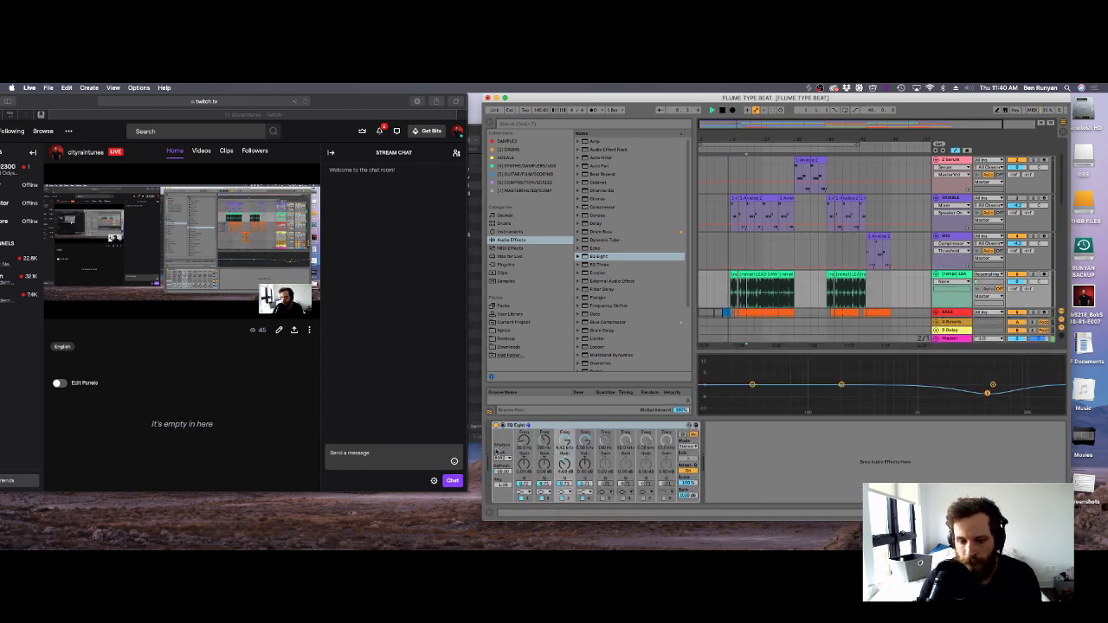
pyautogui.click(496, 425)
pyautogui.press('Delete')
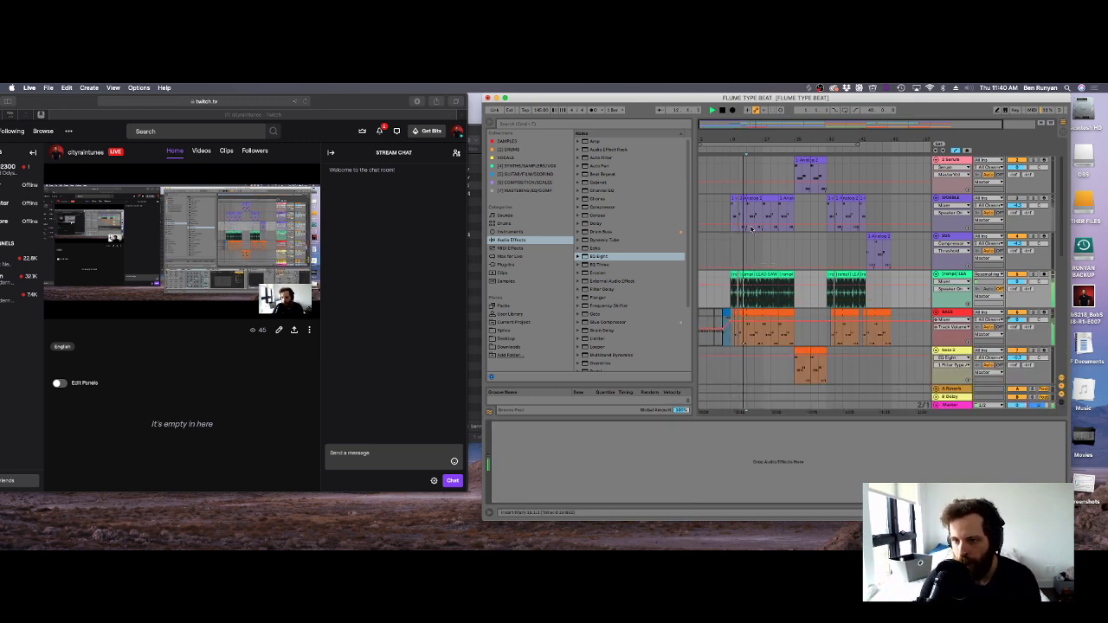
# Color the remaining SUS clip in the final section yellow.
pyautogui.rightClick(875, 237)
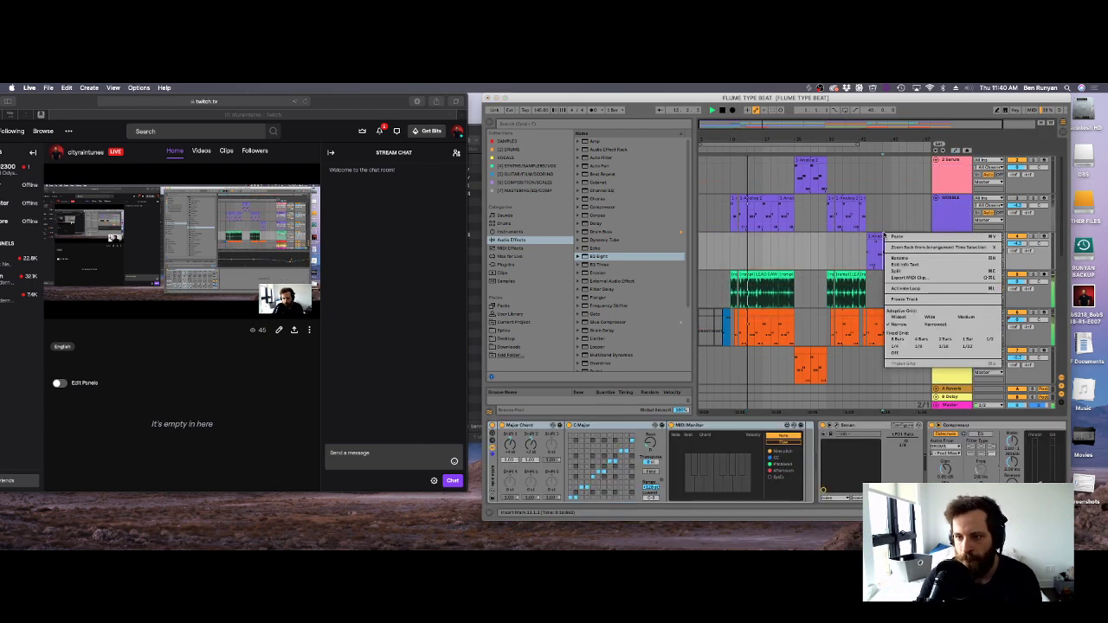
pyautogui.click(912, 380)
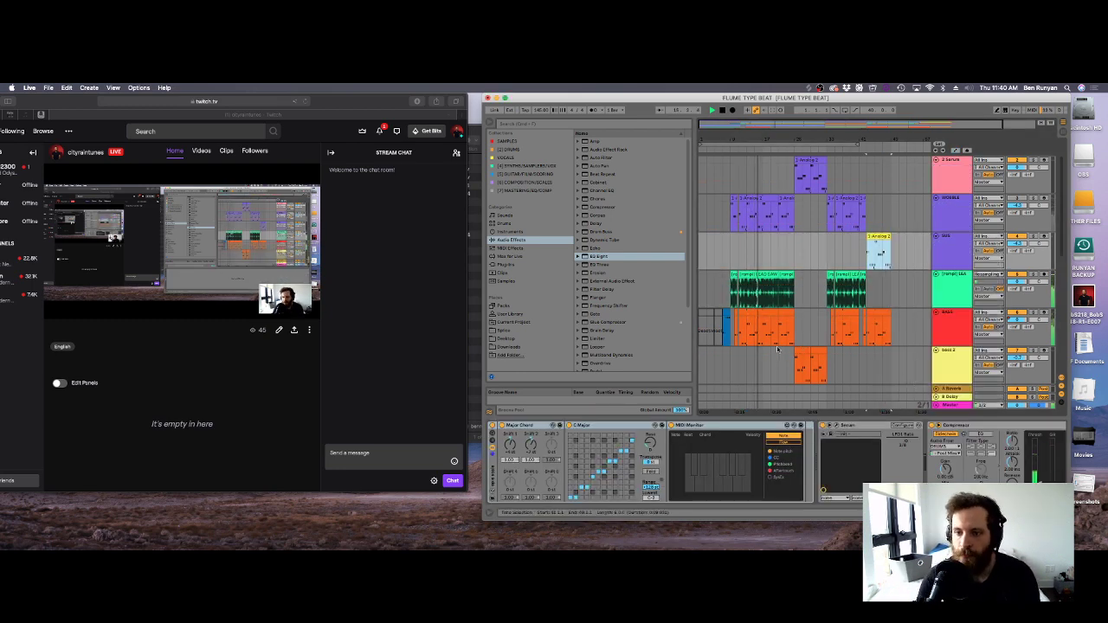
# Open the DRUMS clip and draw an extra DECAP kick note in the first drop, just before an existing kick.
pyautogui.scroll(-2, 777, 349)
pyautogui.scroll(-6, 777, 350)
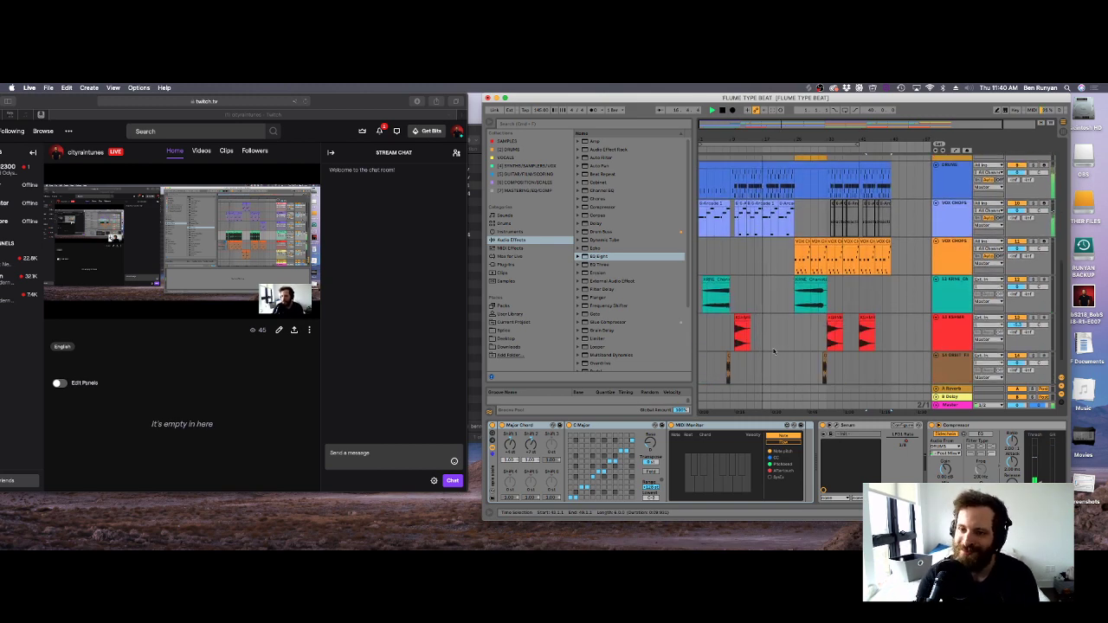
pyautogui.scroll(4, 763, 333)
pyautogui.scroll(-6, 763, 333)
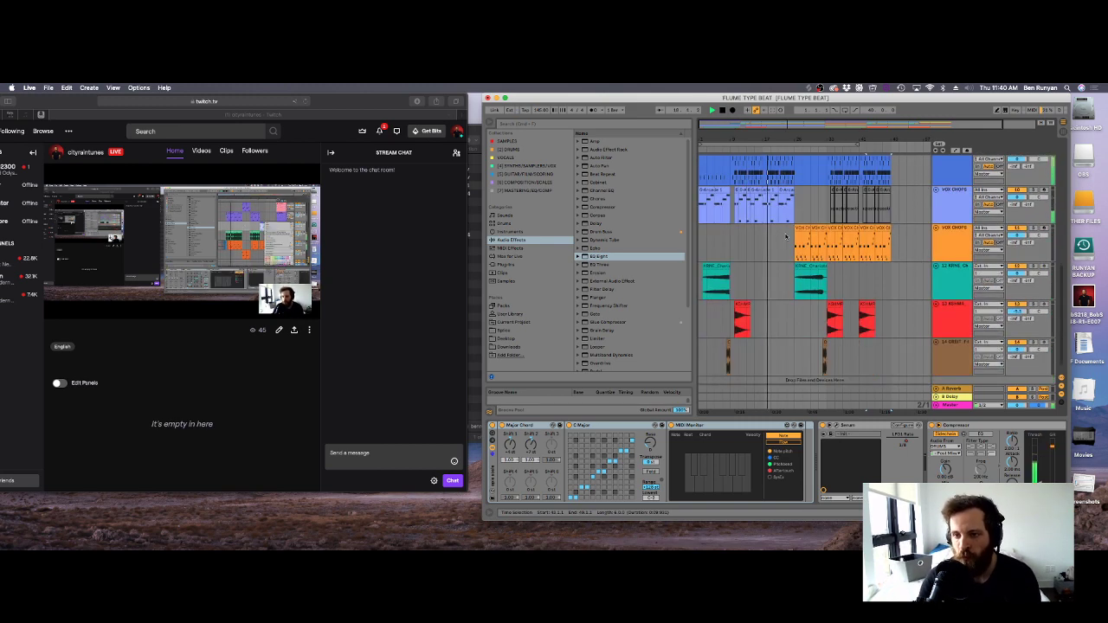
pyautogui.scroll(5, 784, 271)
pyautogui.doubleClick(784, 271)
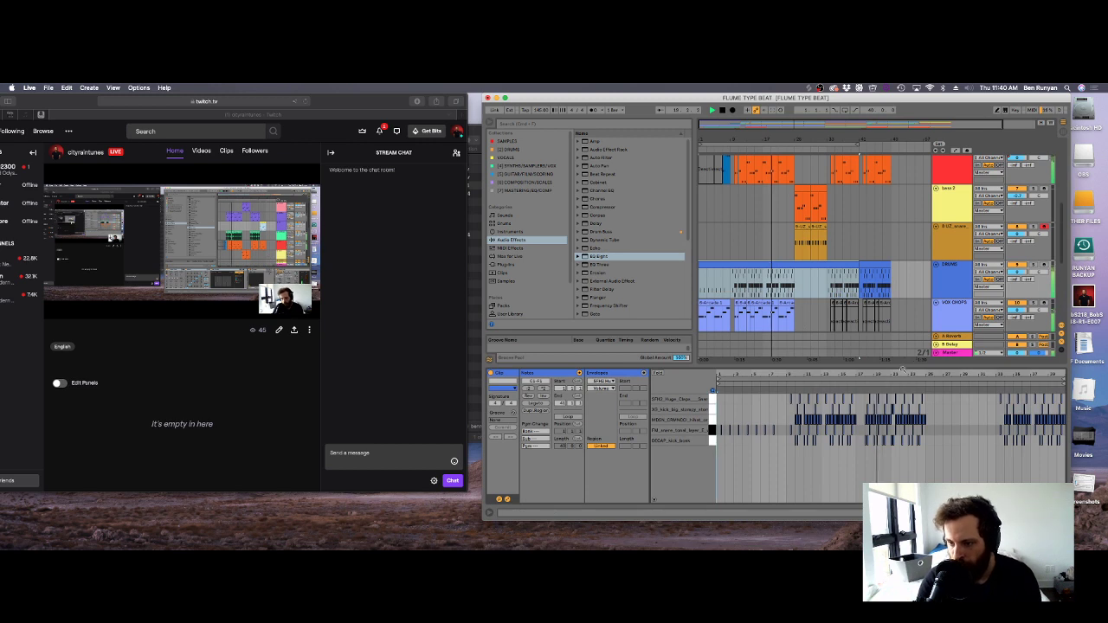
pyautogui.moveTo(902, 370); pyautogui.dragTo(902, 437)
pyautogui.press('b')
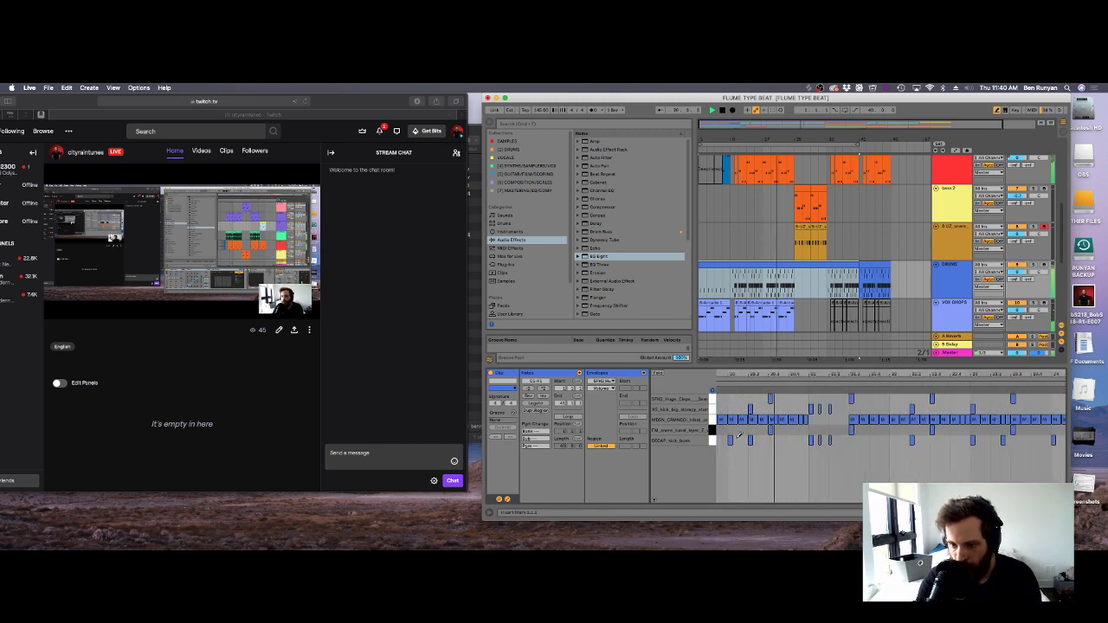
pyautogui.click(740, 437)
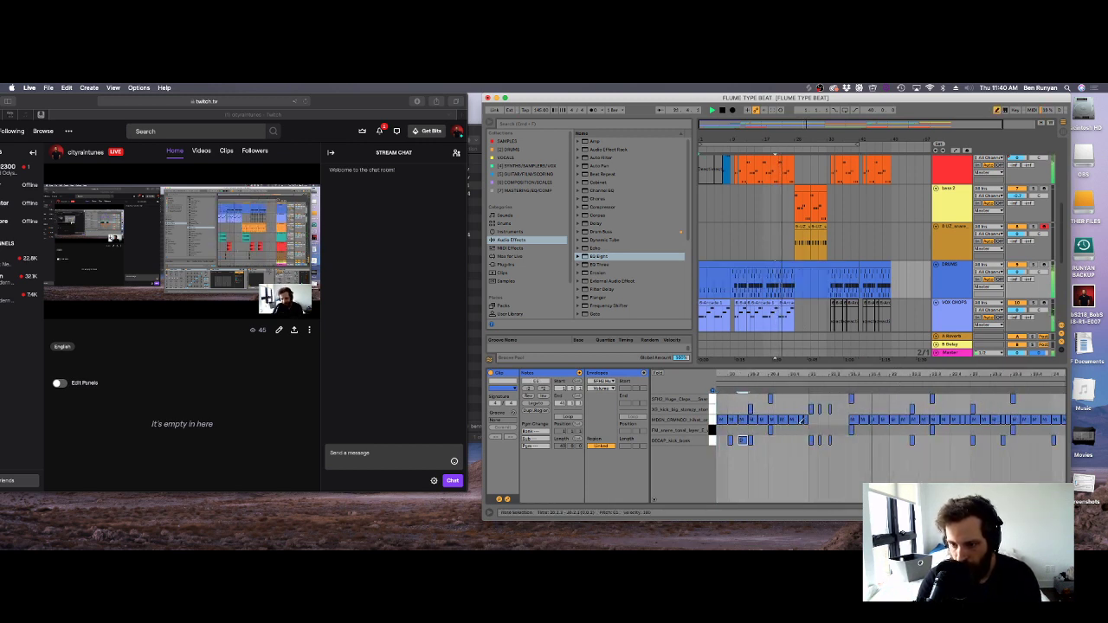
pyautogui.click(812, 440)
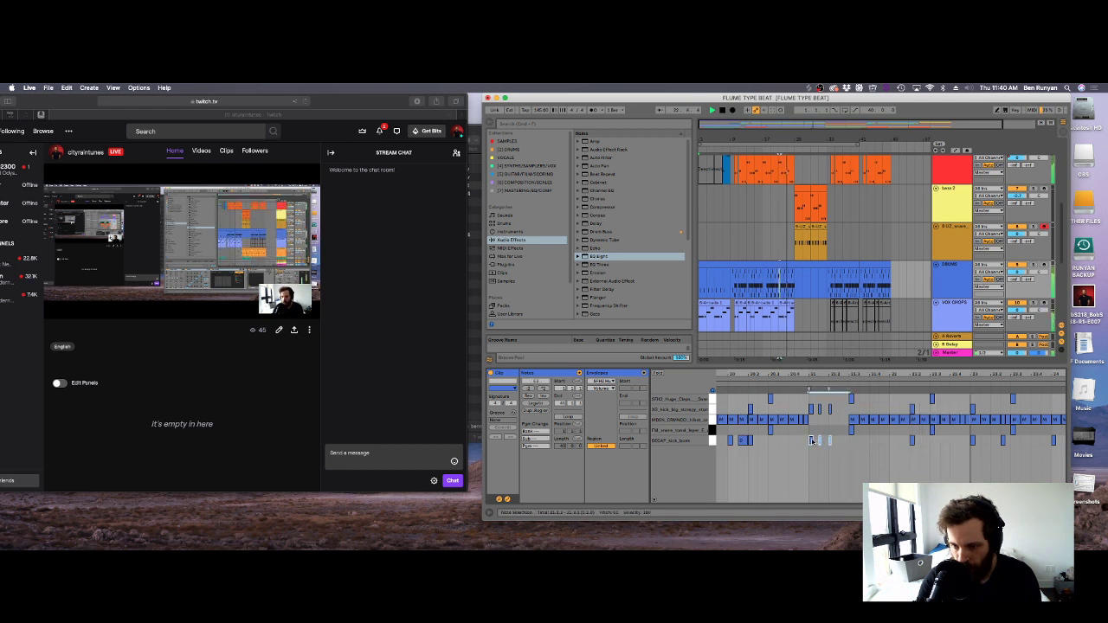
pyautogui.click(800, 455)
# Examine the bass 2 clips and the surrounding tracks from the breakdown into the second drop during playback.
pyautogui.moveTo(935, 374); pyautogui.dragTo(718, 354)
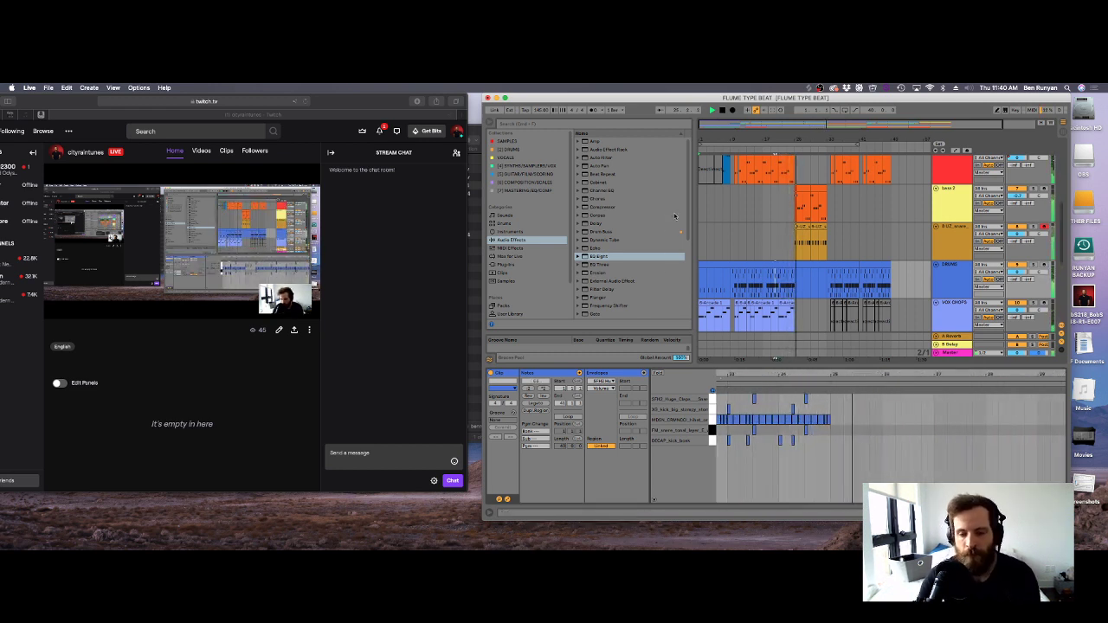
pyautogui.click(816, 204)
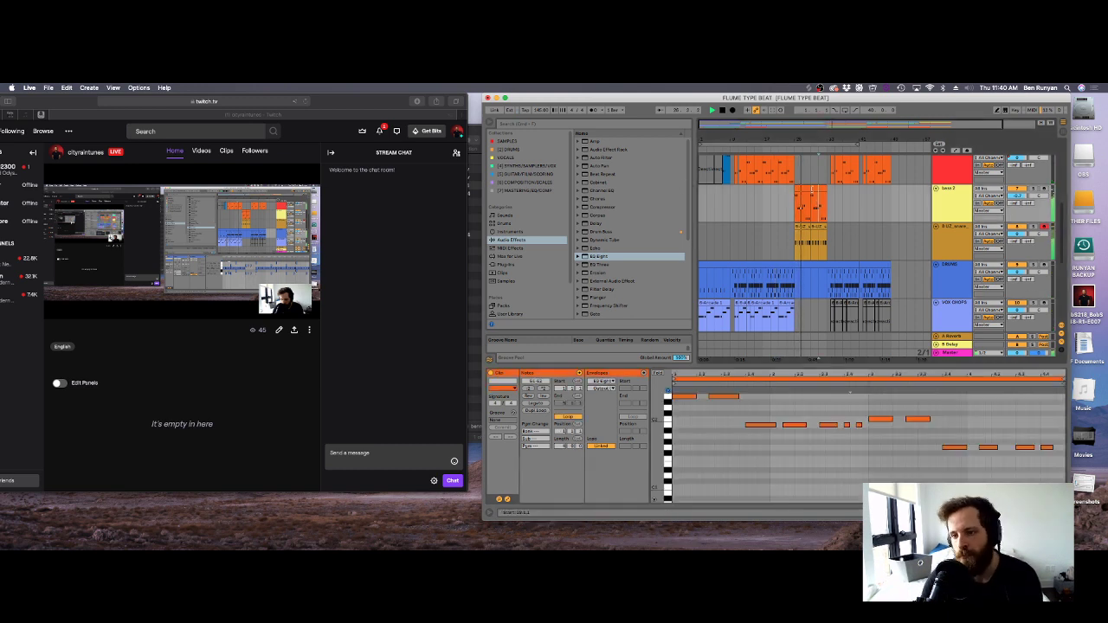
pyautogui.click(812, 188)
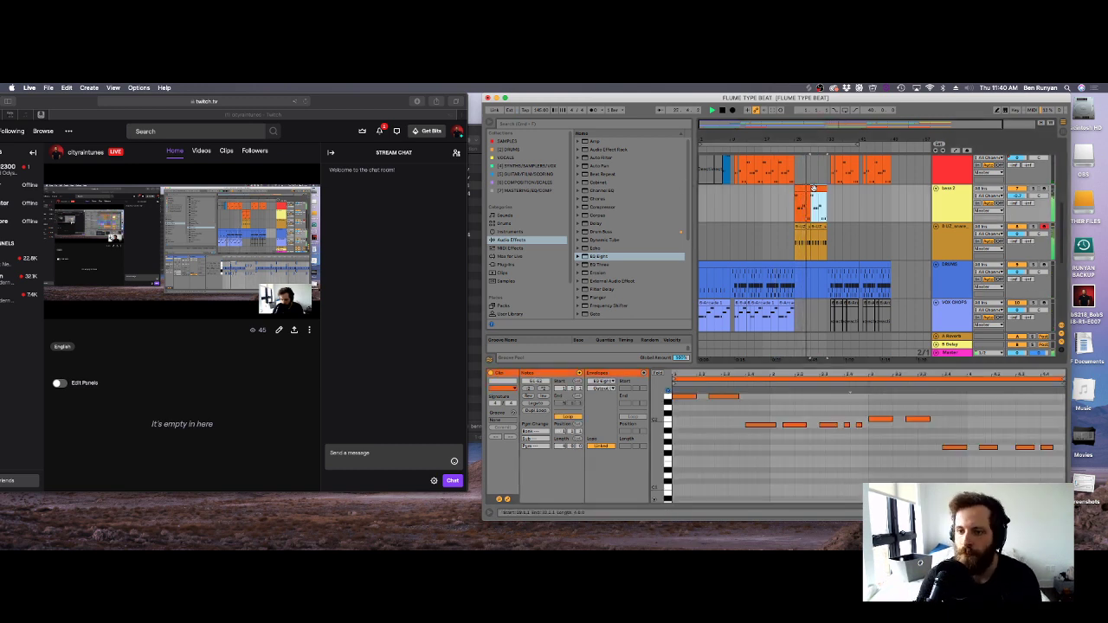
pyautogui.scroll(3, 813, 189)
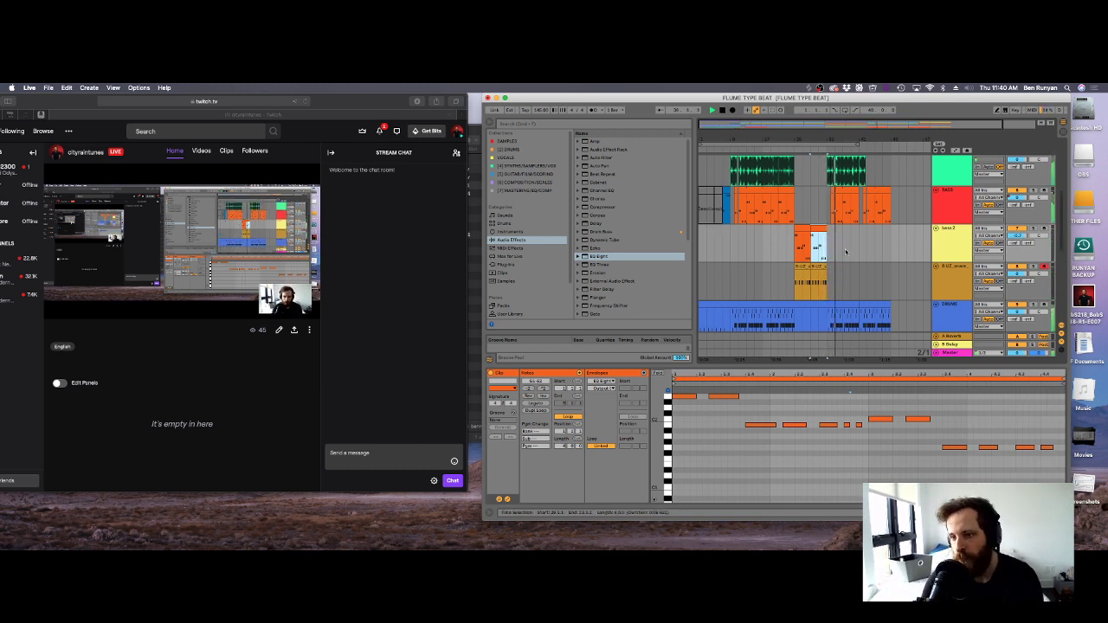
pyautogui.scroll(4, 845, 252)
pyautogui.scroll(-3, 841, 246)
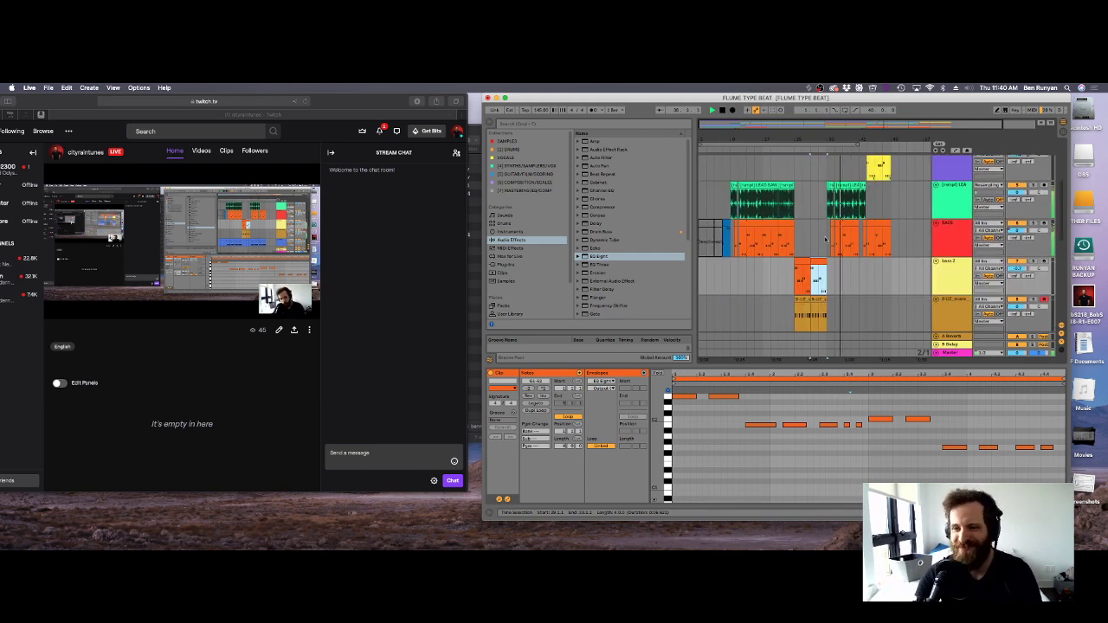
pyautogui.scroll(-5, 826, 239)
pyautogui.scroll(5, 825, 265)
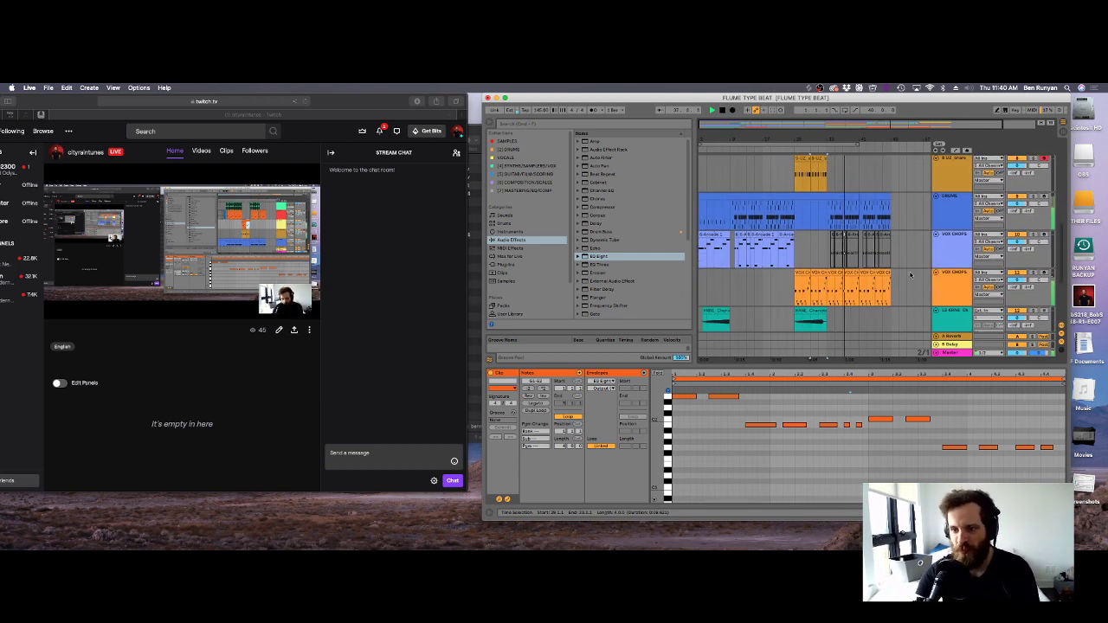
# Add an EQ Eight to the resampled lead track and make a slight upper-mid cut with its third band.
pyautogui.doubleClick(955, 181)
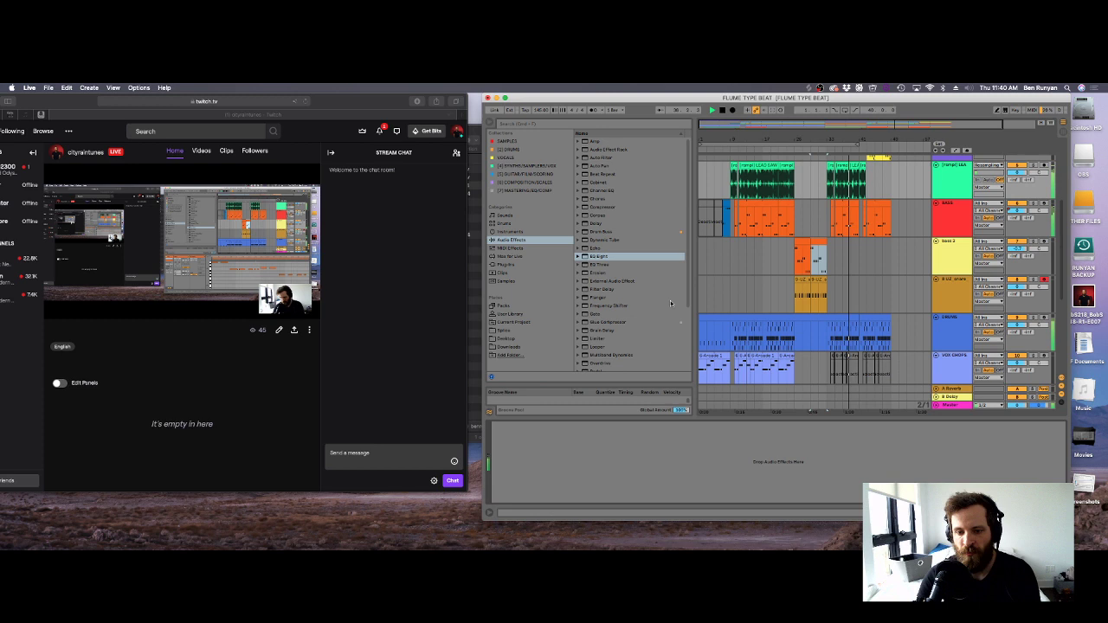
pyautogui.doubleClick(605, 257)
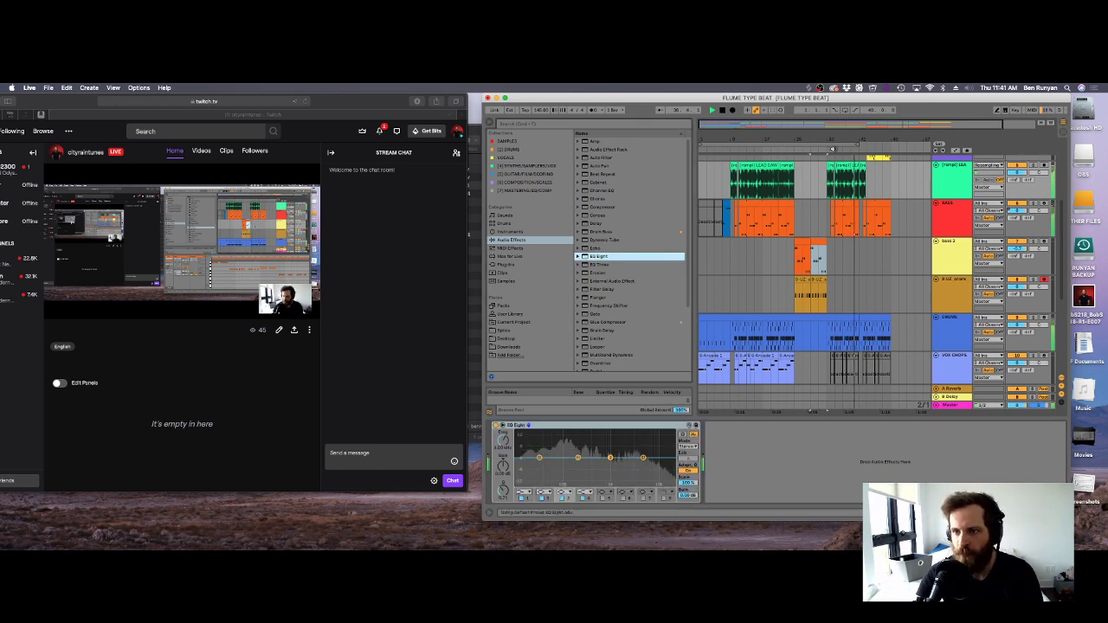
pyautogui.click(833, 148)
pyautogui.moveTo(610, 457); pyautogui.dragTo(630, 462)
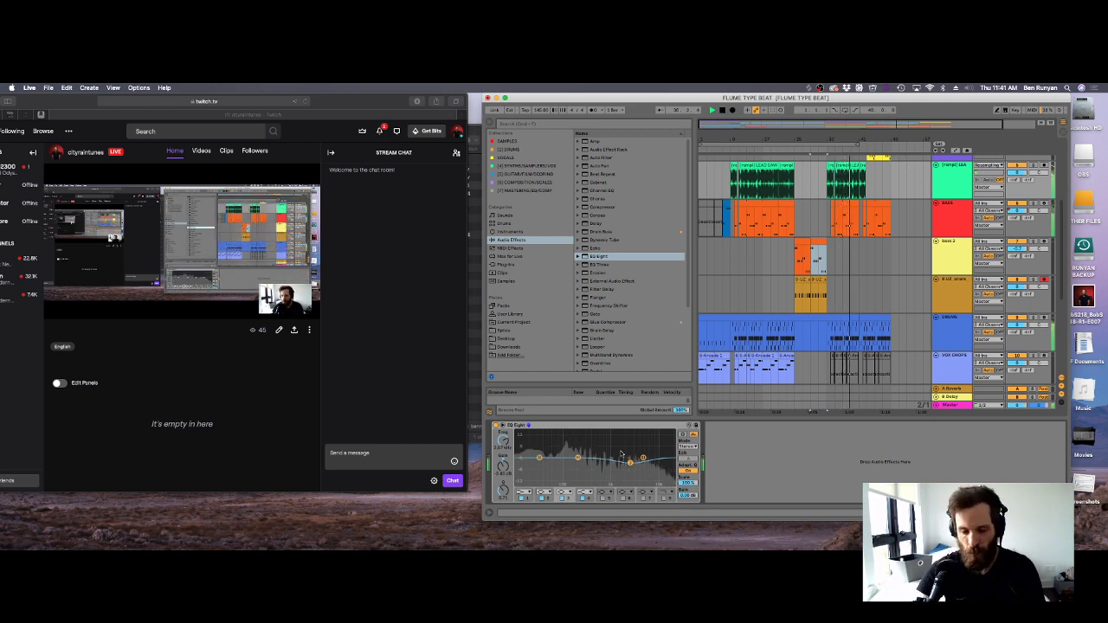
pyautogui.click(736, 260)
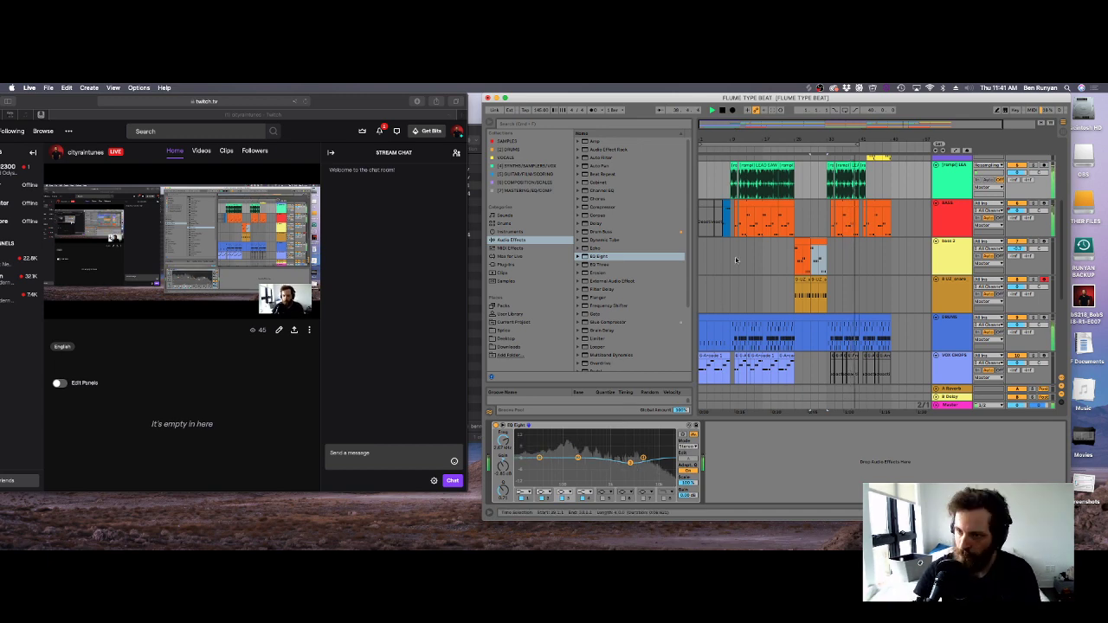
# Turn on arrangement looping and set the loop to finish where the final section's clips end.
pyautogui.scroll(5, 736, 260)
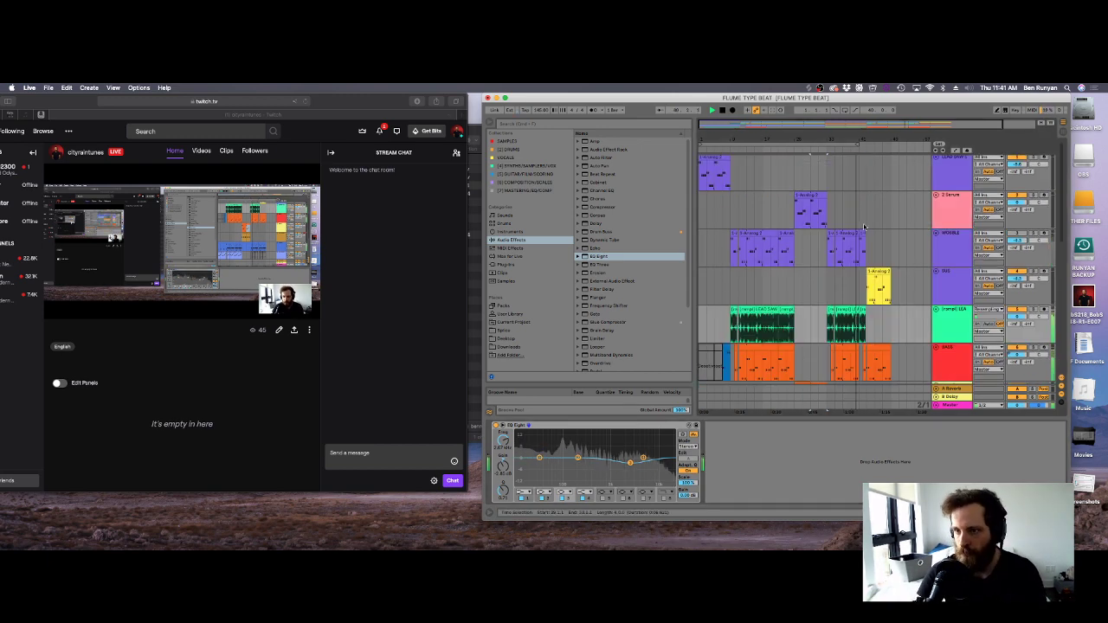
pyautogui.click(898, 169)
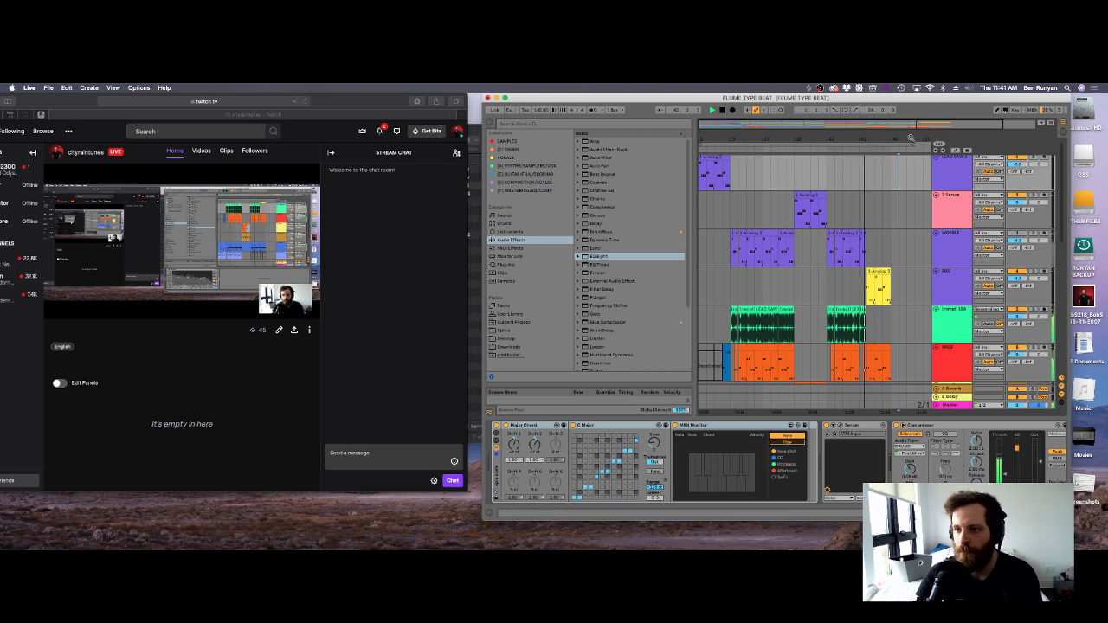
pyautogui.click(846, 110)
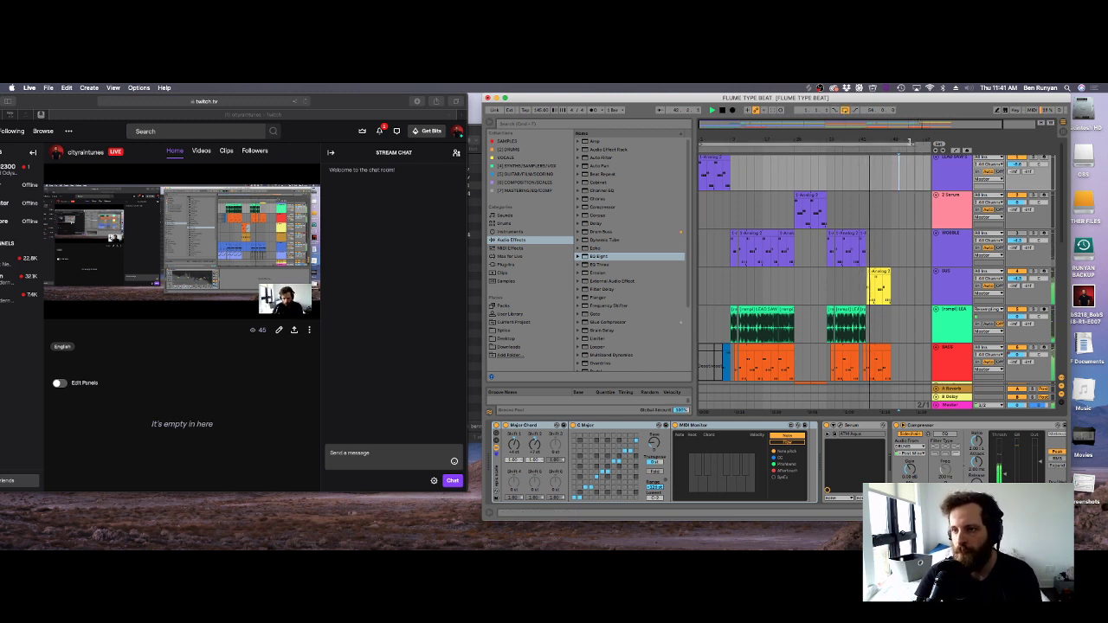
pyautogui.moveTo(913, 143); pyautogui.dragTo(891, 148)
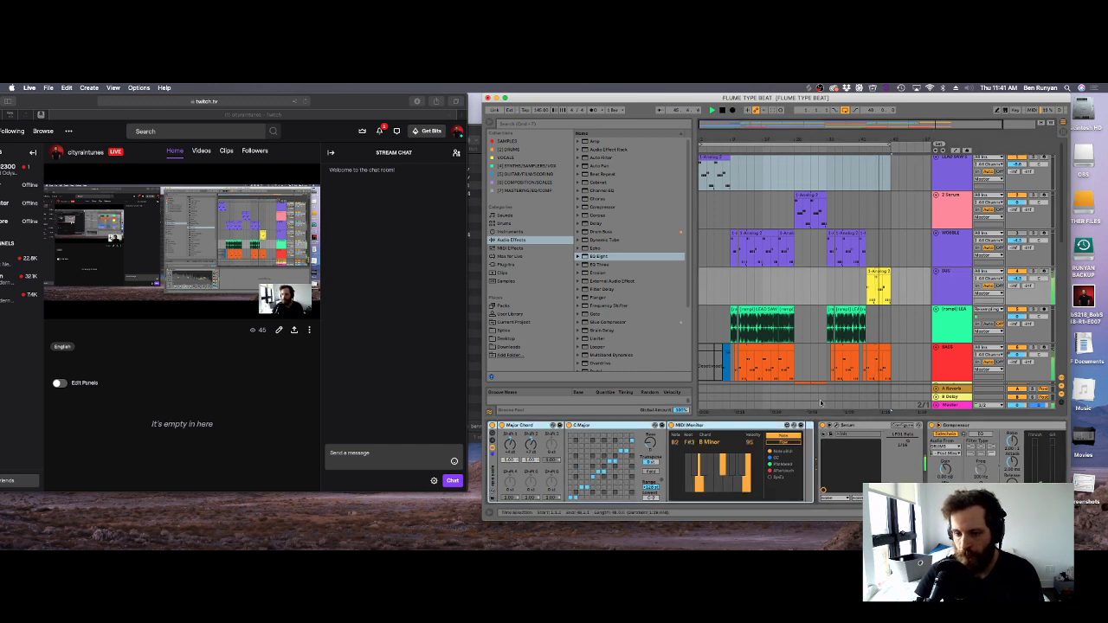
# Add an EQ Eight at the end of the SUS track's device chain and cut the upper mids with its third band.
pyautogui.hscroll(5, 800, 459)
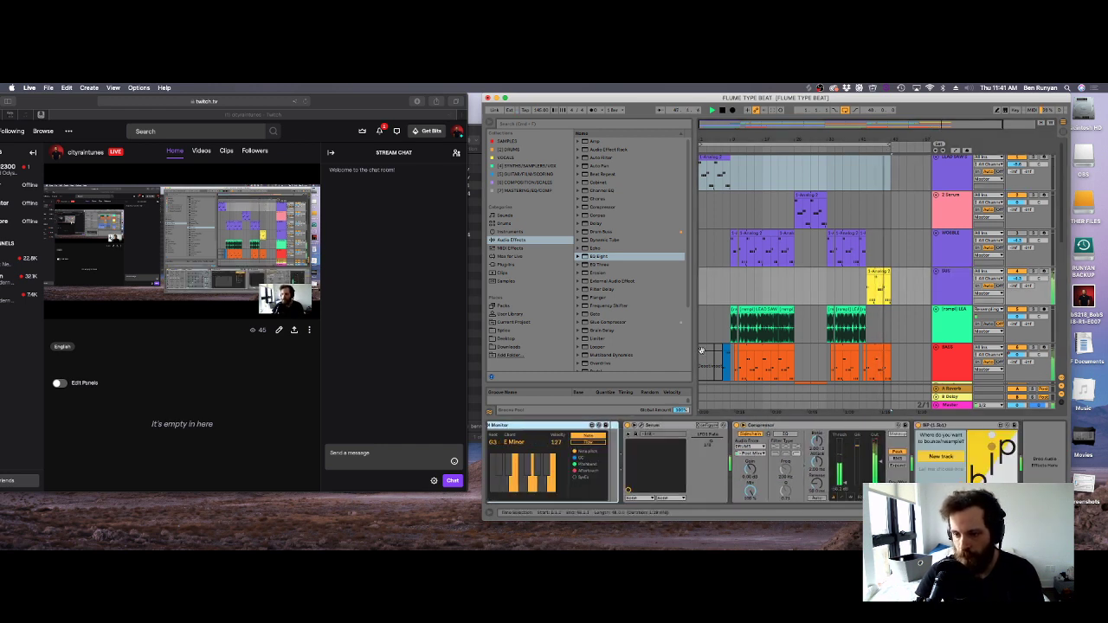
pyautogui.doubleClick(601, 257)
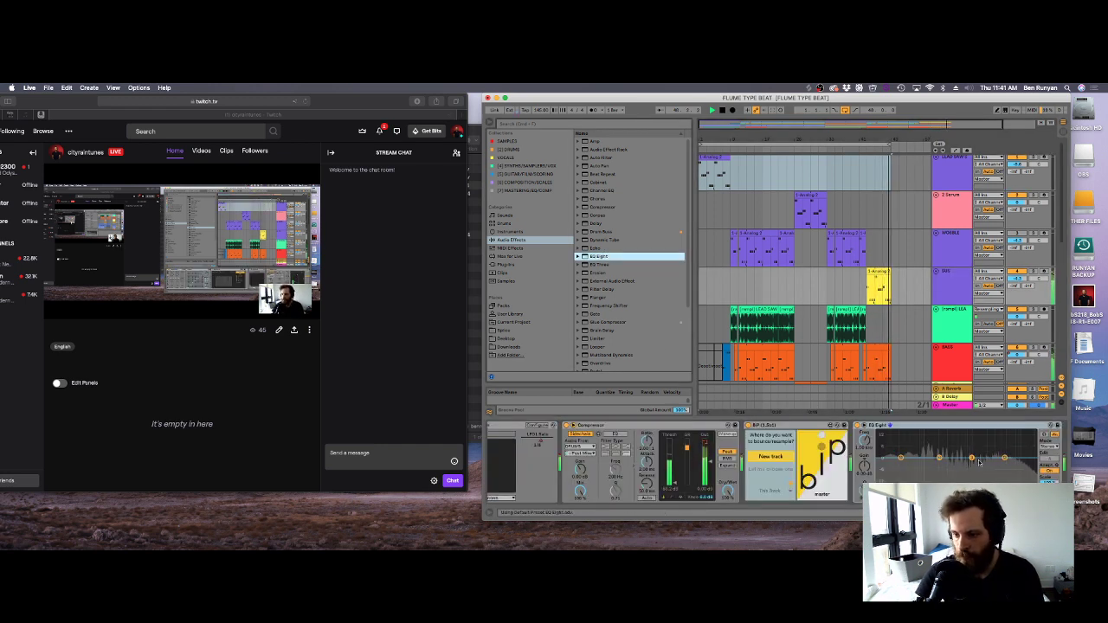
pyautogui.moveTo(971, 458); pyautogui.dragTo(994, 468)
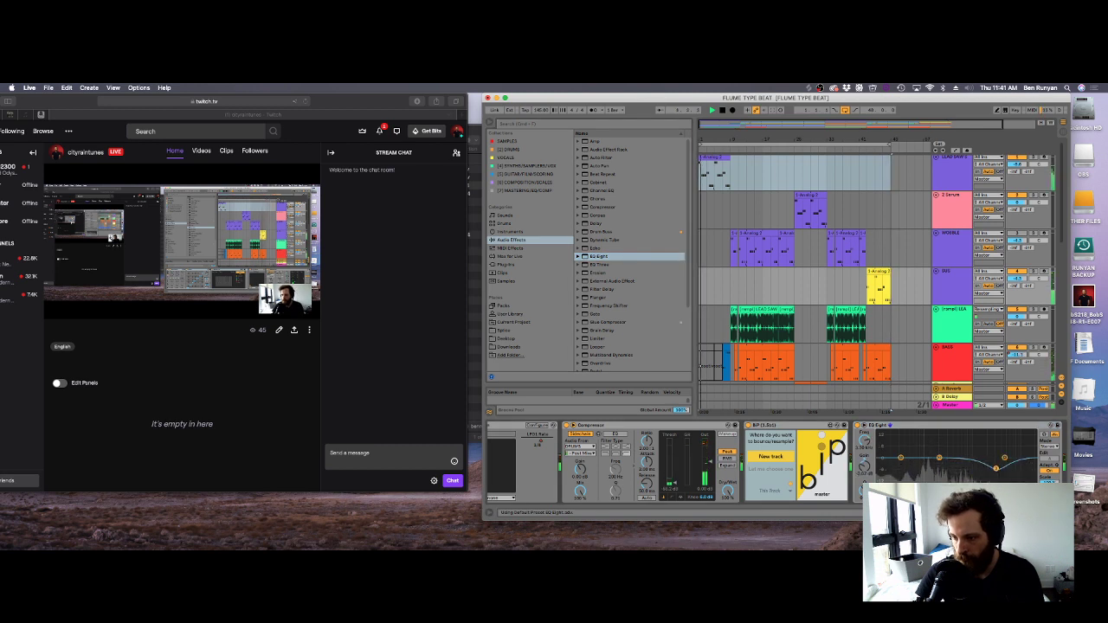
# Copy the intro section across all tracks and paste it twice in a row after the final section as an outro.
pyautogui.moveTo(869, 128); pyautogui.dragTo(838, 142)
pyautogui.moveTo(728, 184); pyautogui.dragTo(699, 405)
pyautogui.press('super+c')
pyautogui.click(872, 164)
pyautogui.press('super+v')
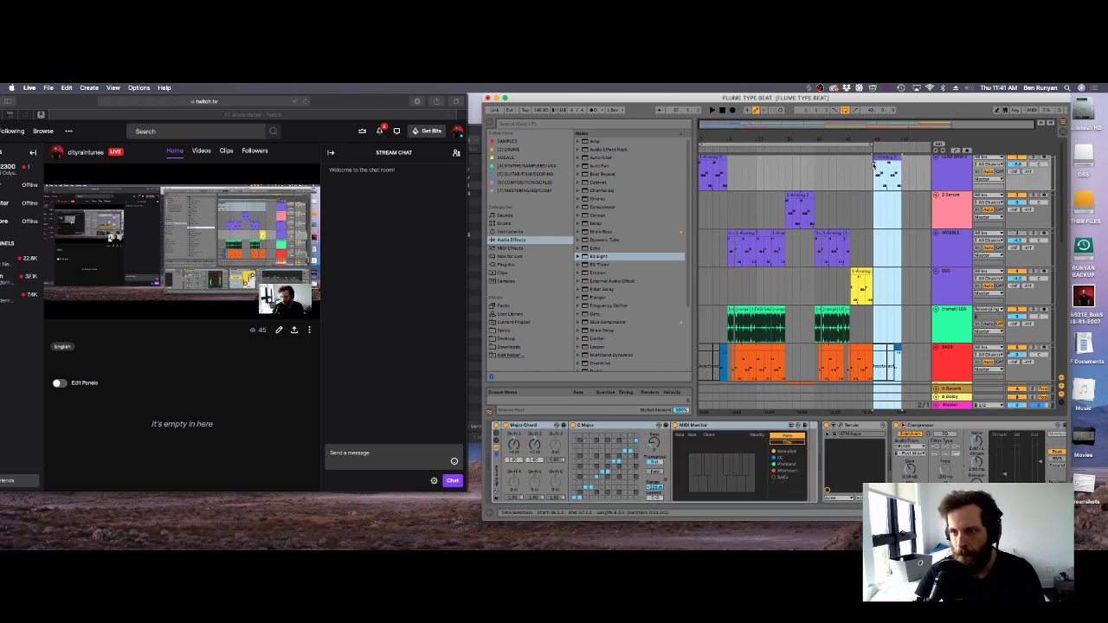
pyautogui.press('super+v')
# Deactivate the first teal audio clip in the pasted outro during playback, and save the set.
pyautogui.click(815, 172)
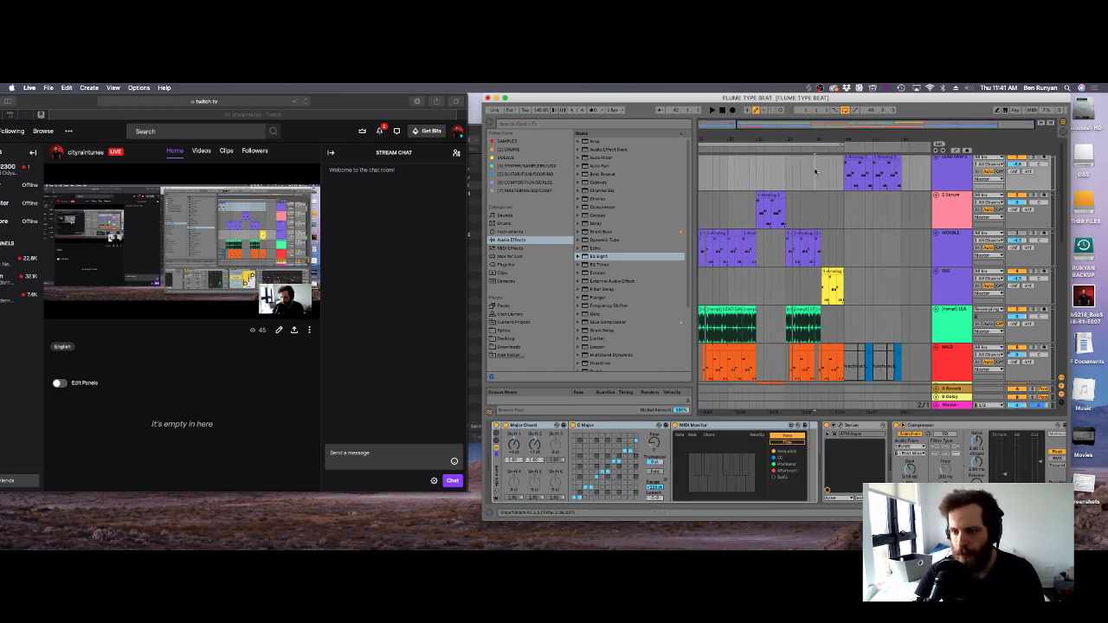
pyautogui.press('space')
pyautogui.scroll(-10, 822, 195)
pyautogui.scroll(-2, 868, 285)
pyautogui.click(857, 256)
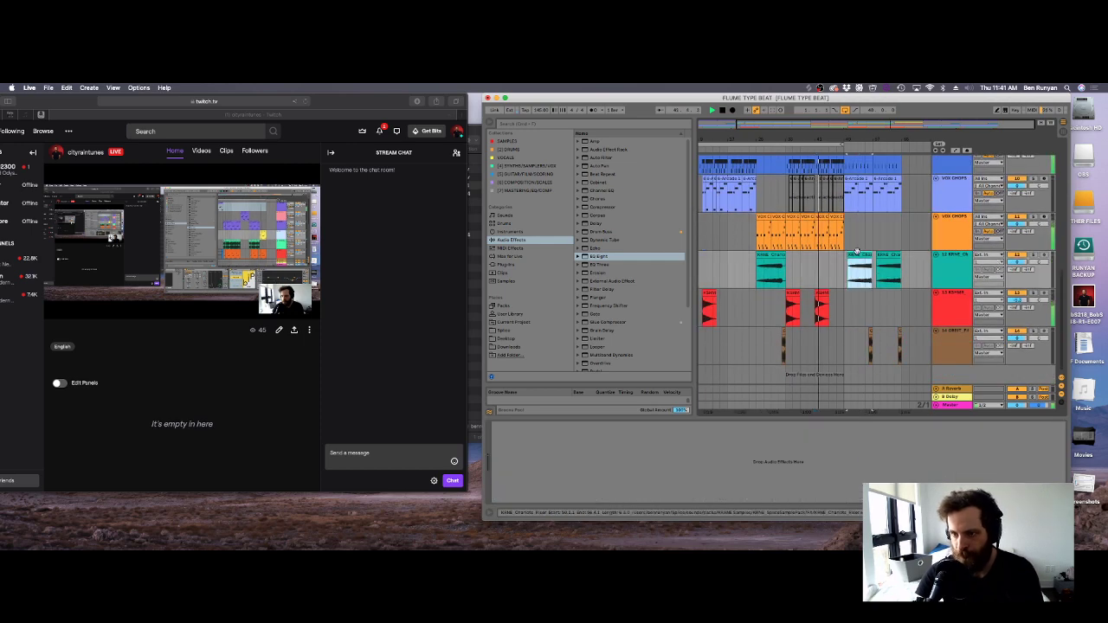
pyautogui.press('super+s')
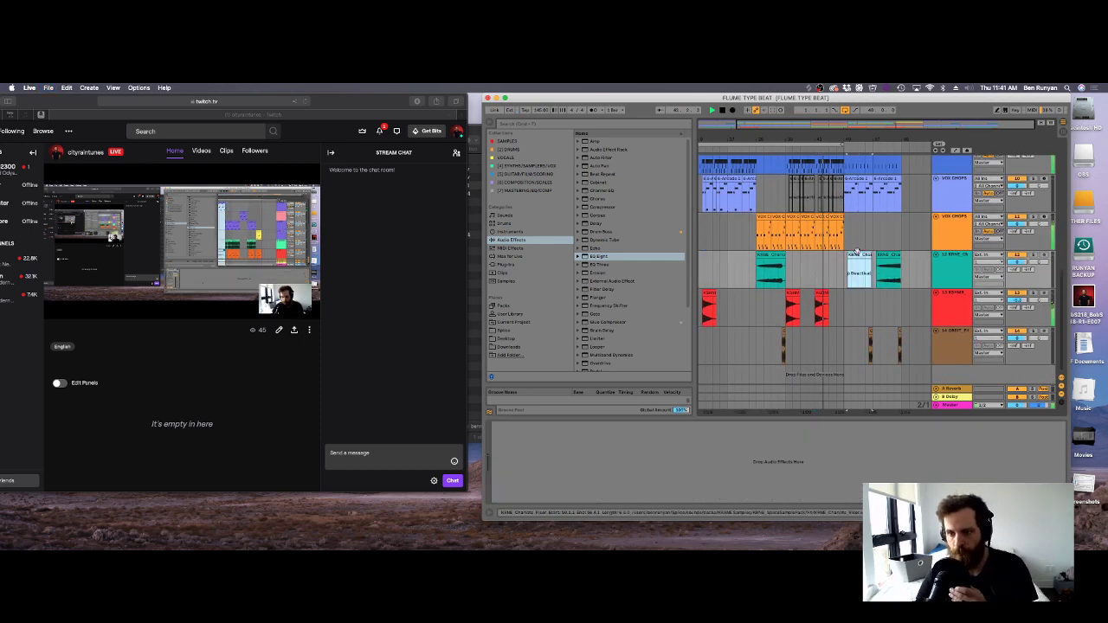
# Insert an audio track, search Splice for "sub drop", and place KSHMR_Sub_Drop_01.wav on the new track at the outro's start.
pyautogui.rightClick(943, 309)
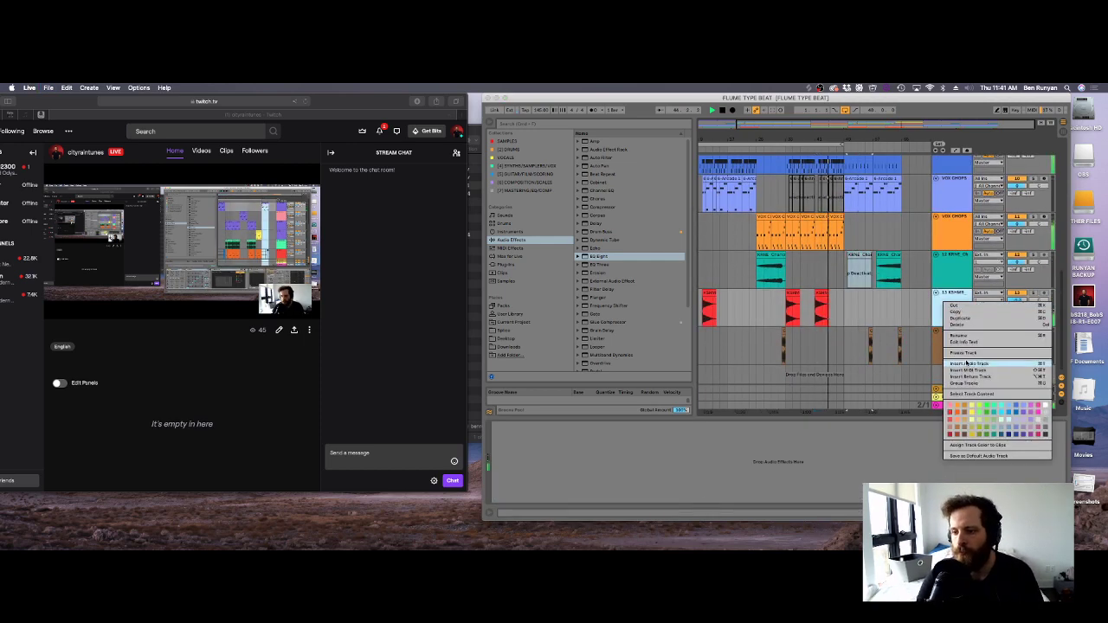
pyautogui.click(969, 370)
pyautogui.click(1019, 542)
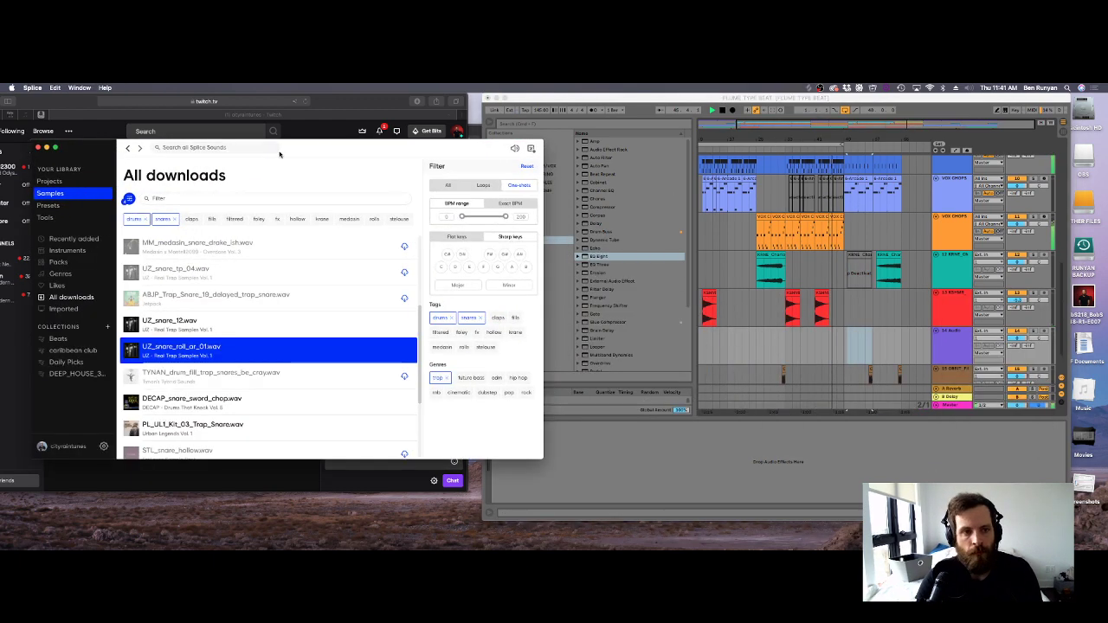
pyautogui.click(237, 149)
pyautogui.write('sub drop')
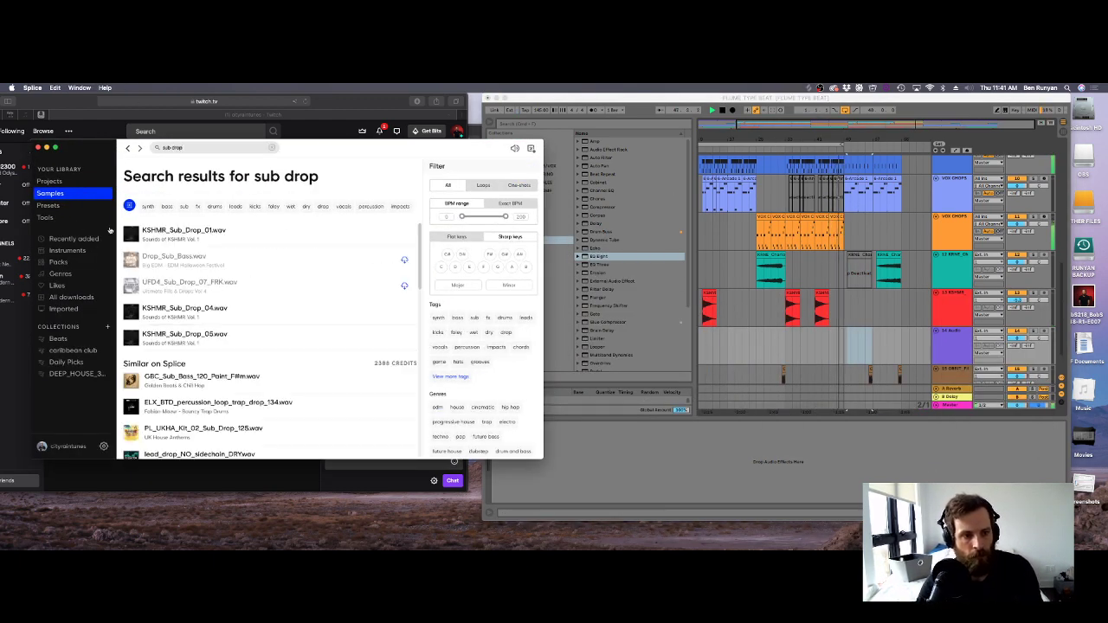
pyautogui.moveTo(178, 233); pyautogui.dragTo(848, 347)
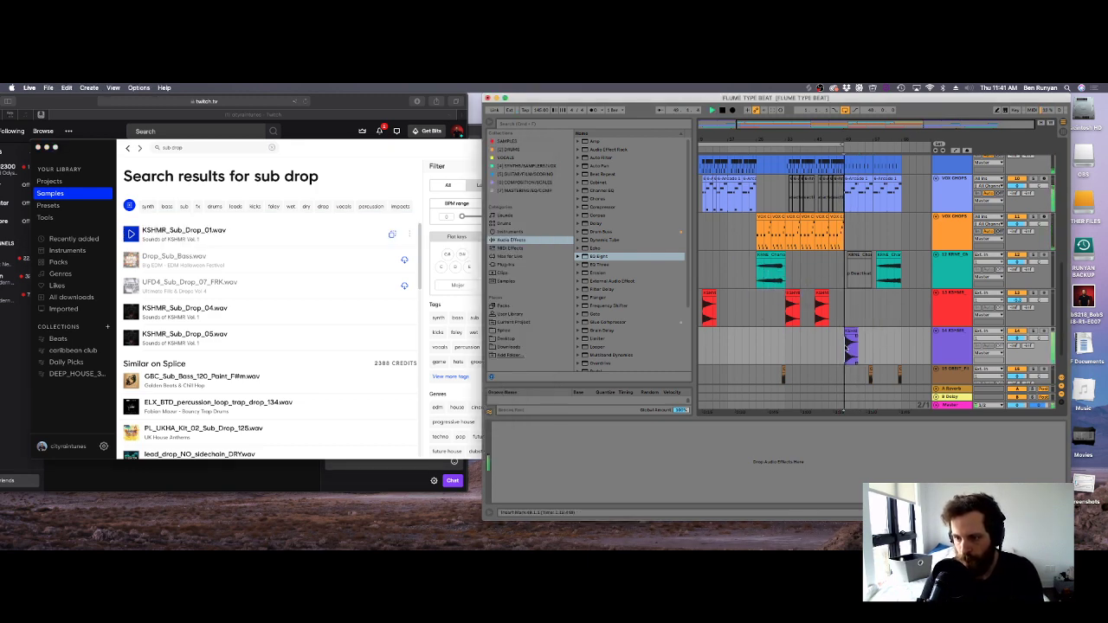
# Adjust the sub drop track's volume in the session mixer during playback and return to the arrangement.
pyautogui.press('Tab')
pyautogui.moveTo(847, 414); pyautogui.dragTo(924, 411)
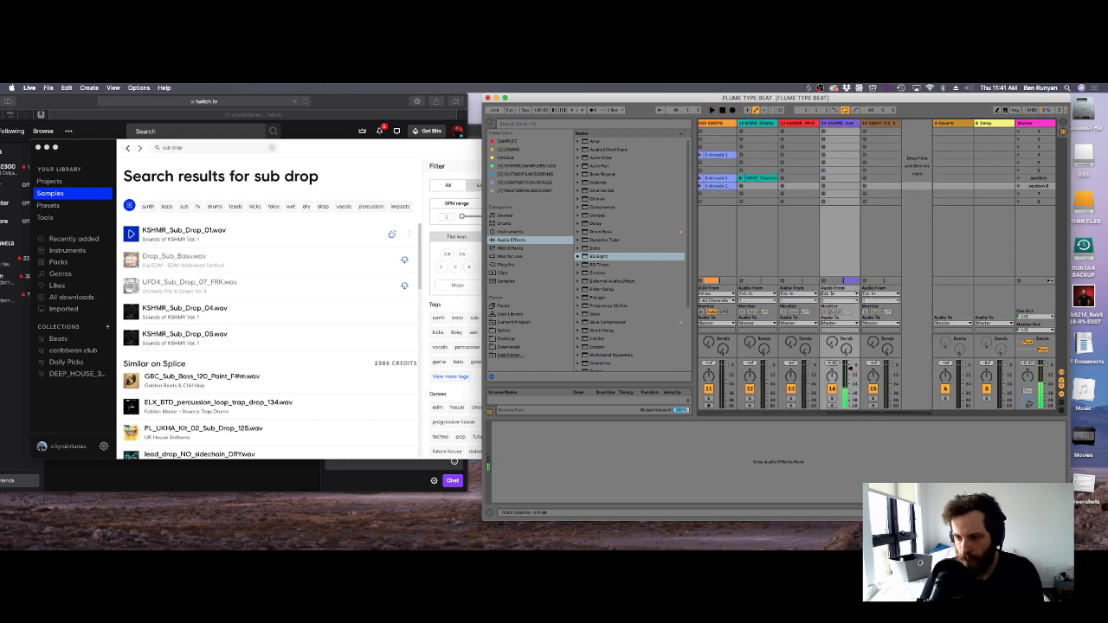
pyautogui.press('Tab')
pyautogui.press('Tab')
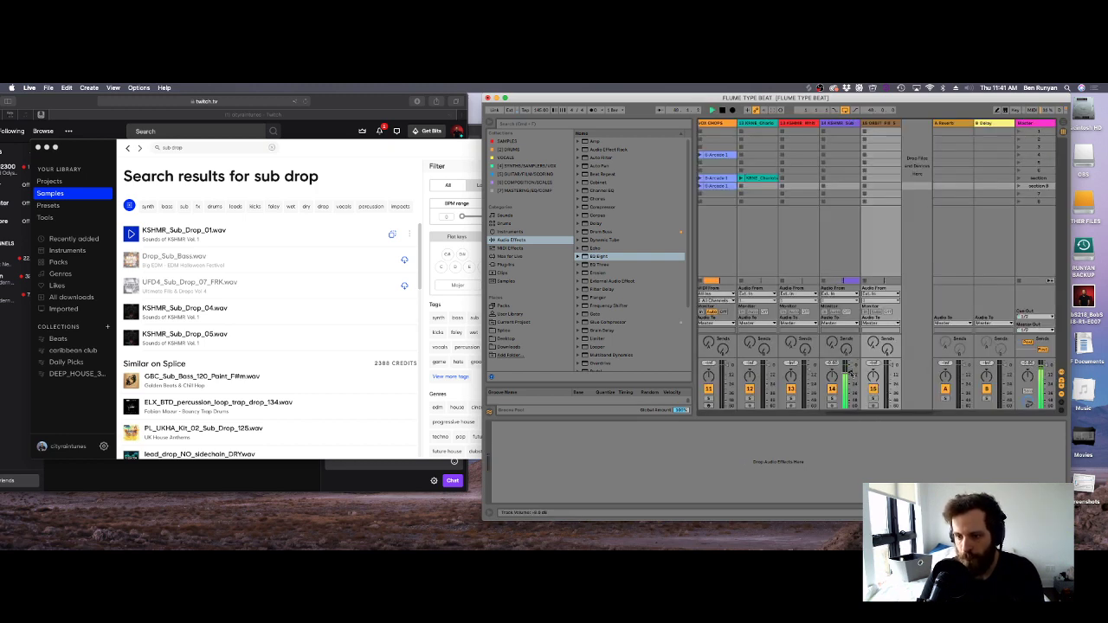
pyautogui.press('Tab')
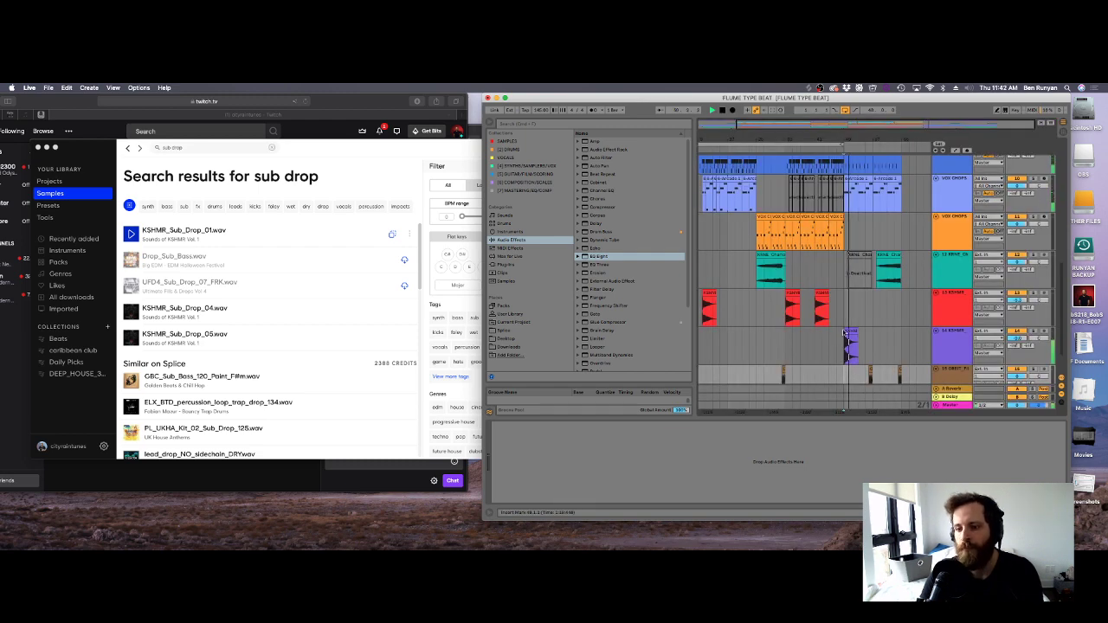
# Open the sub drop clip, adjust its transposition, and recheck its track level in the mixer.
pyautogui.click(846, 338)
pyautogui.doubleClick(846, 338)
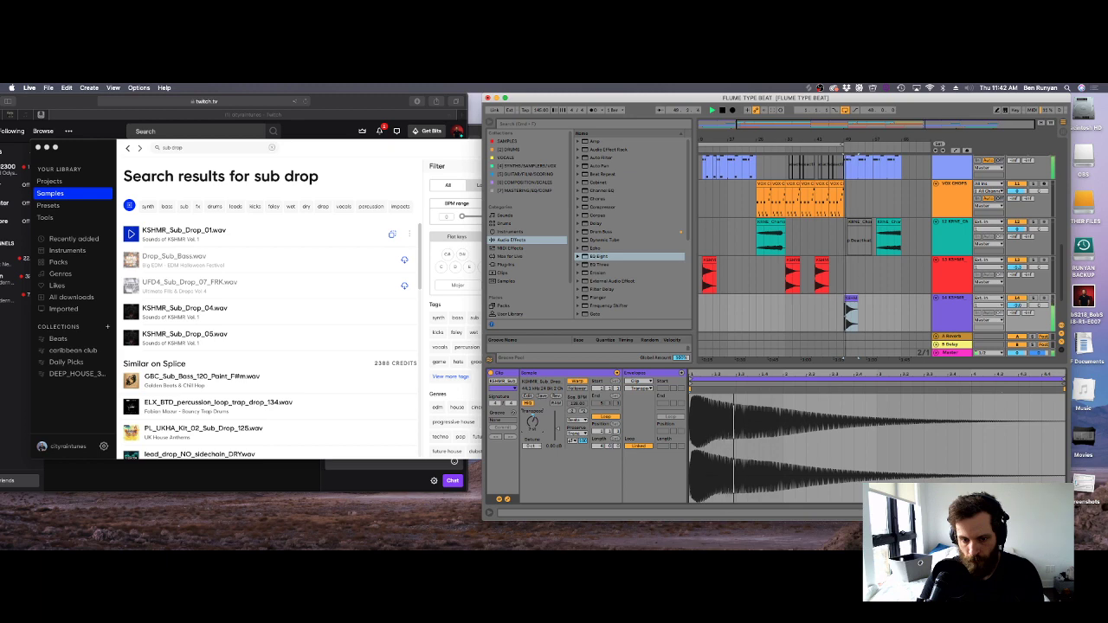
pyautogui.press('Tab')
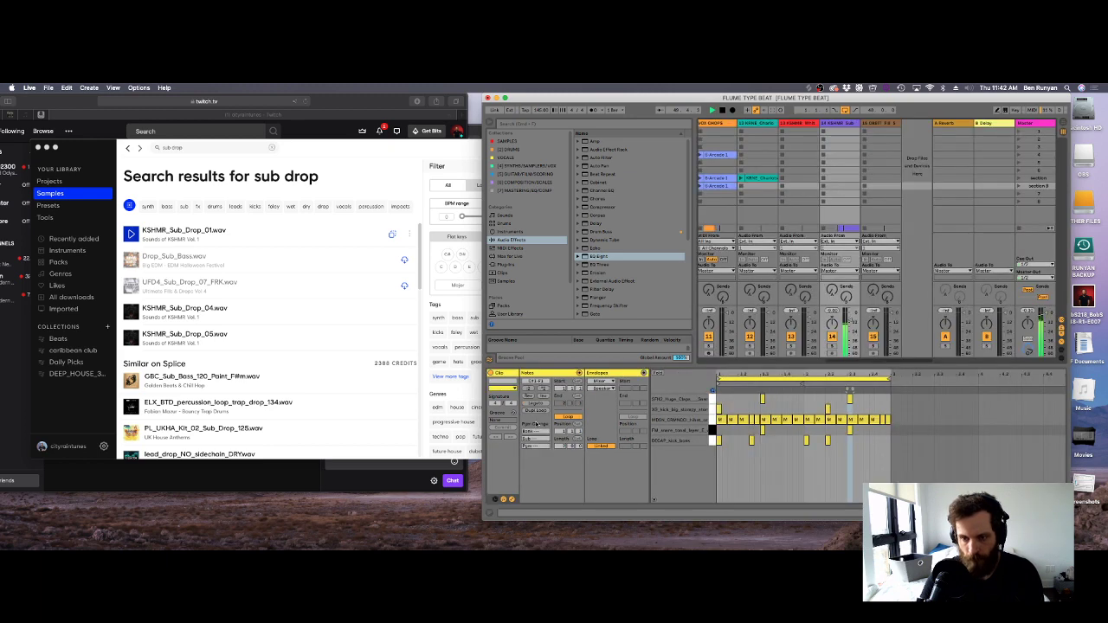
pyautogui.press('Tab')
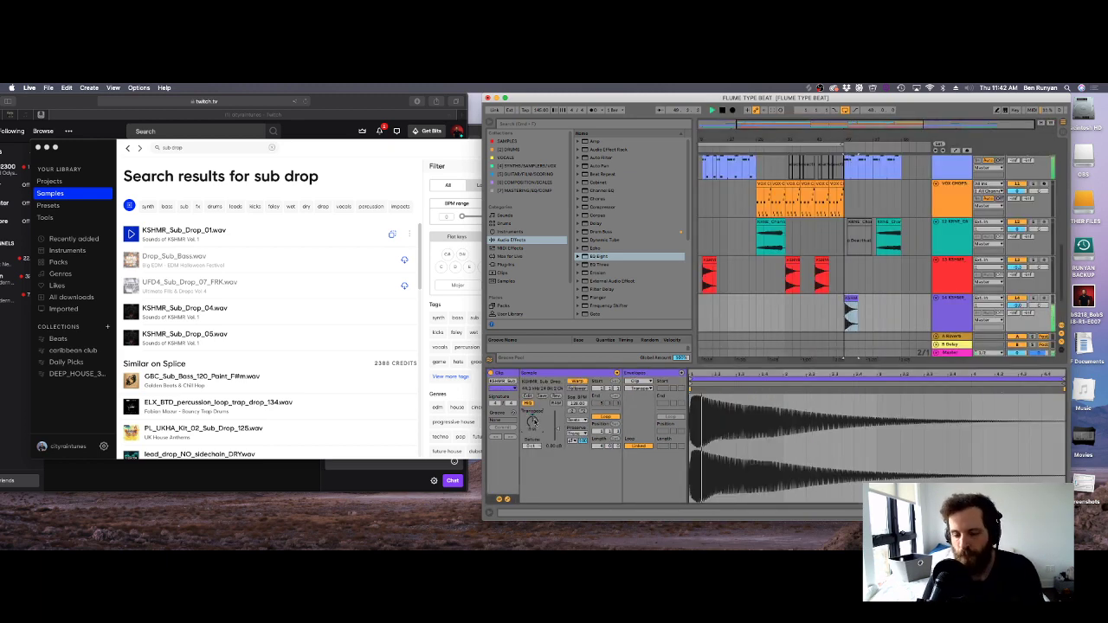
# Put the Splice window away, open the SUS track's devices, and slightly lower the second band of its EQ Eight.
pyautogui.click(824, 202)
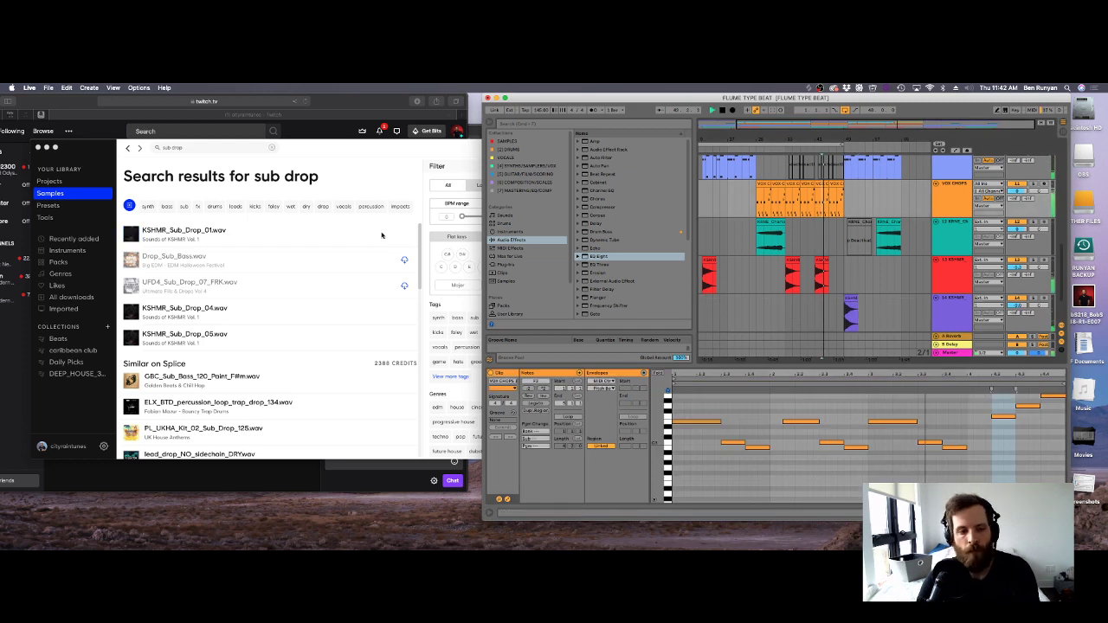
pyautogui.click(47, 147)
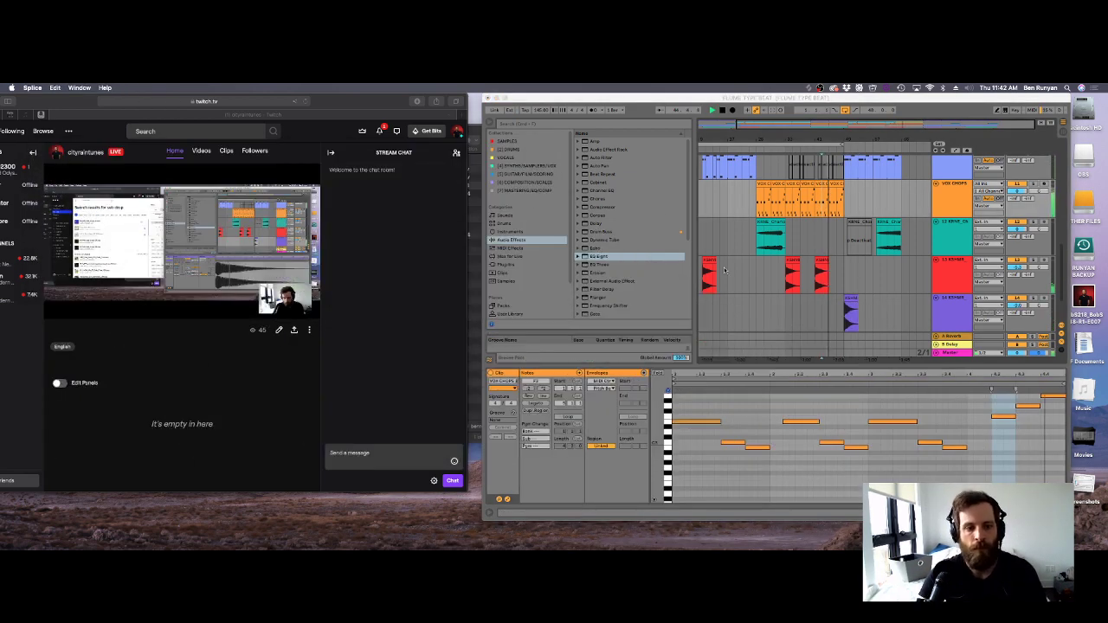
pyautogui.scroll(5, 779, 258)
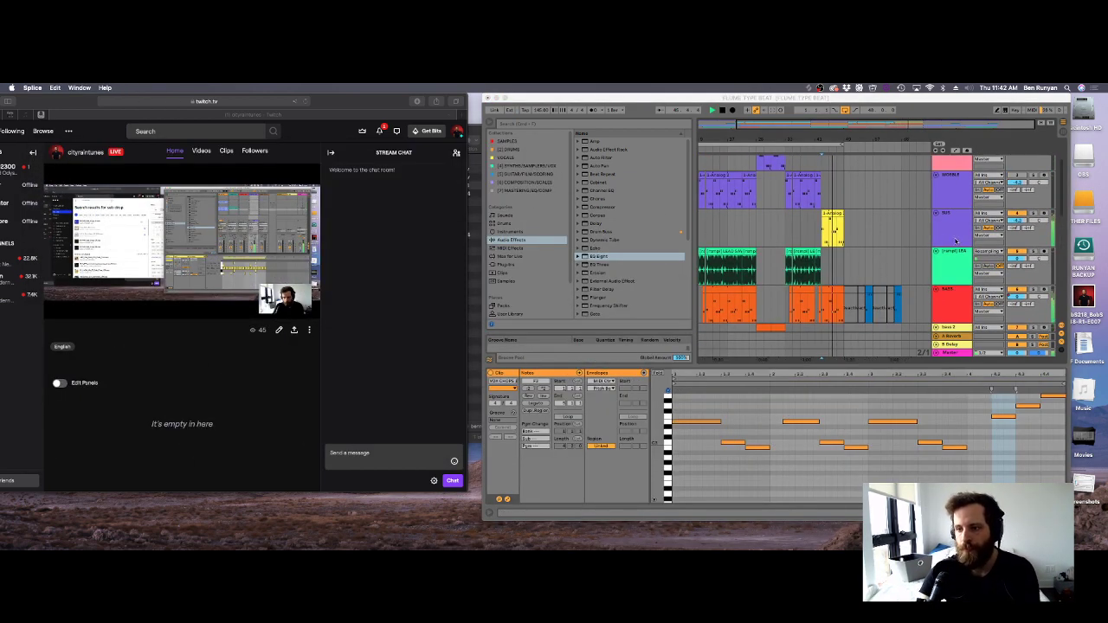
pyautogui.doubleClick(955, 240)
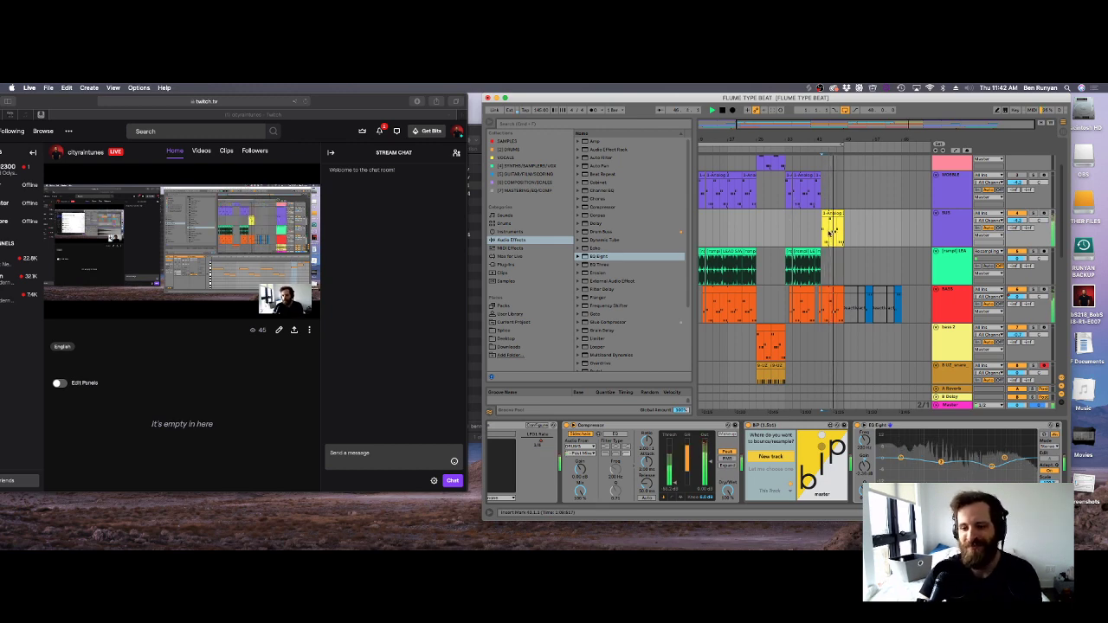
# Duplicate the yellow MIDI clip on the SUS track and place the copy over the final bars of the outro.
pyautogui.scroll(-15, 833, 233)
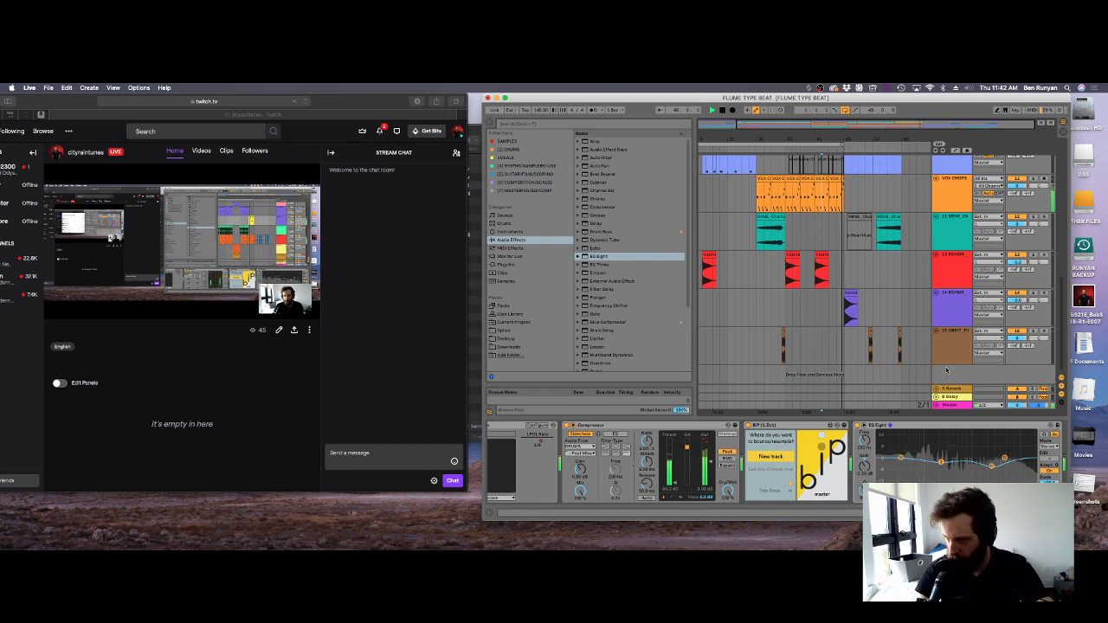
pyautogui.scroll(12, 861, 301)
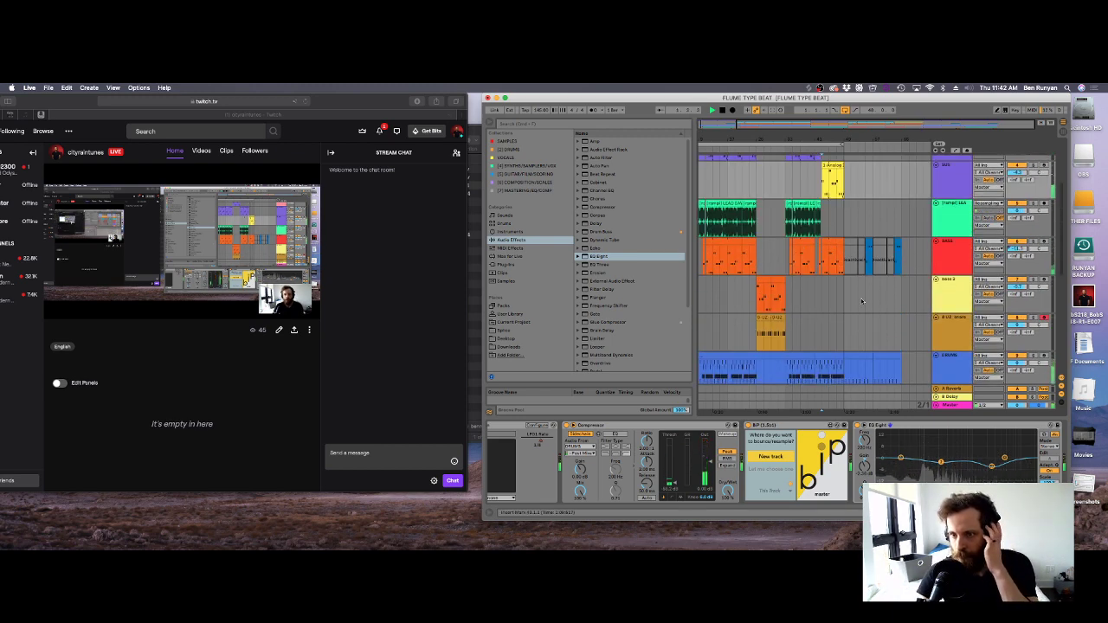
pyautogui.scroll(3, 861, 301)
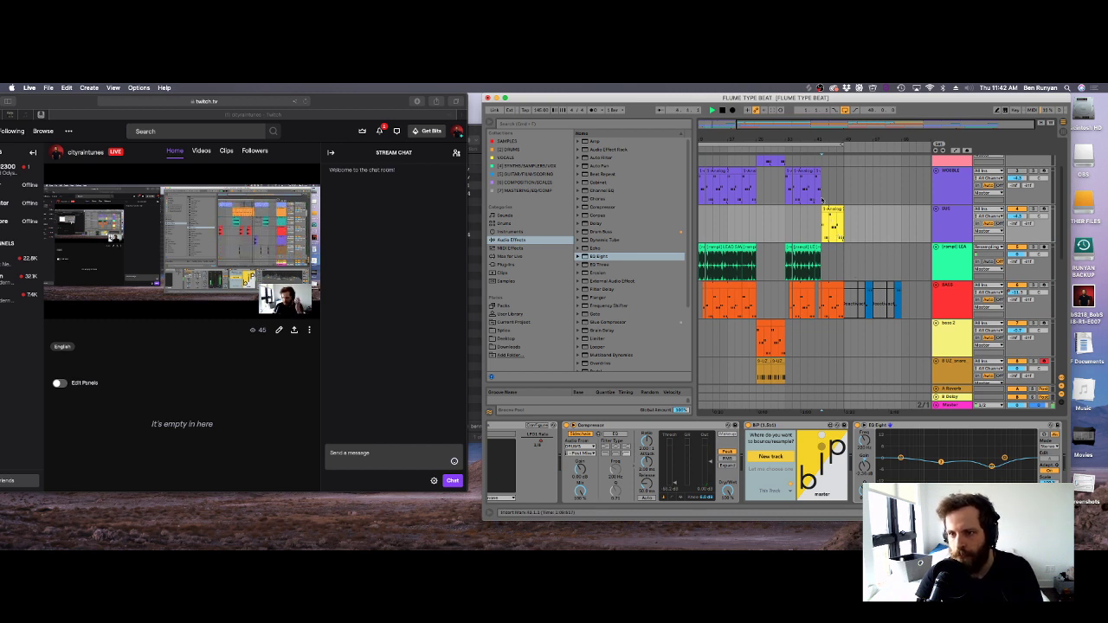
pyautogui.click(803, 176)
pyautogui.click(839, 222)
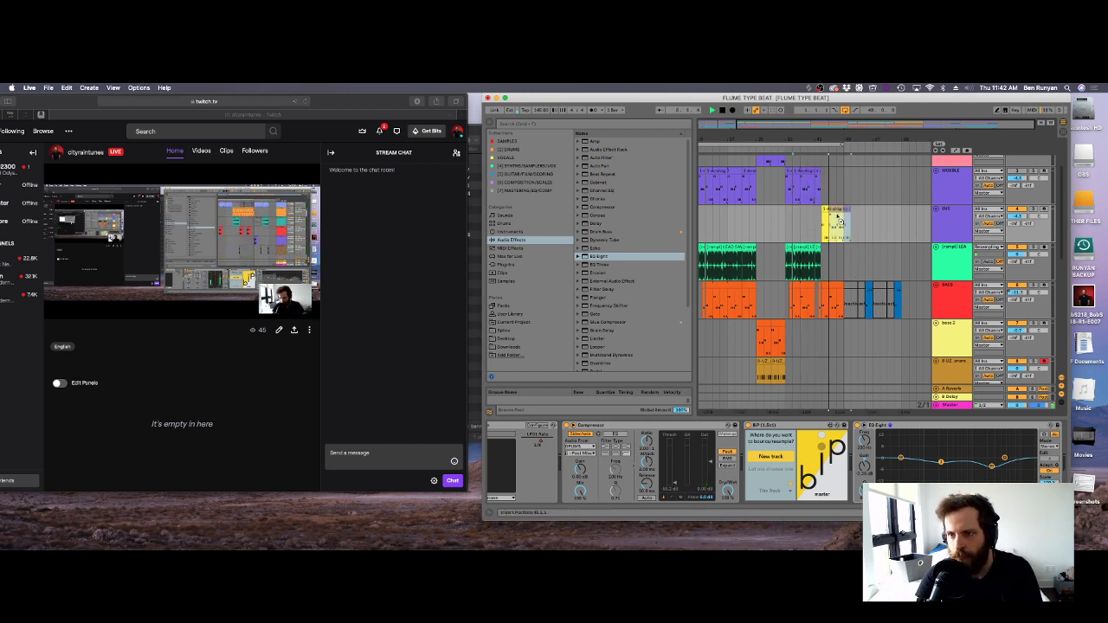
pyautogui.moveTo(837, 216); pyautogui.dragTo(880, 208)
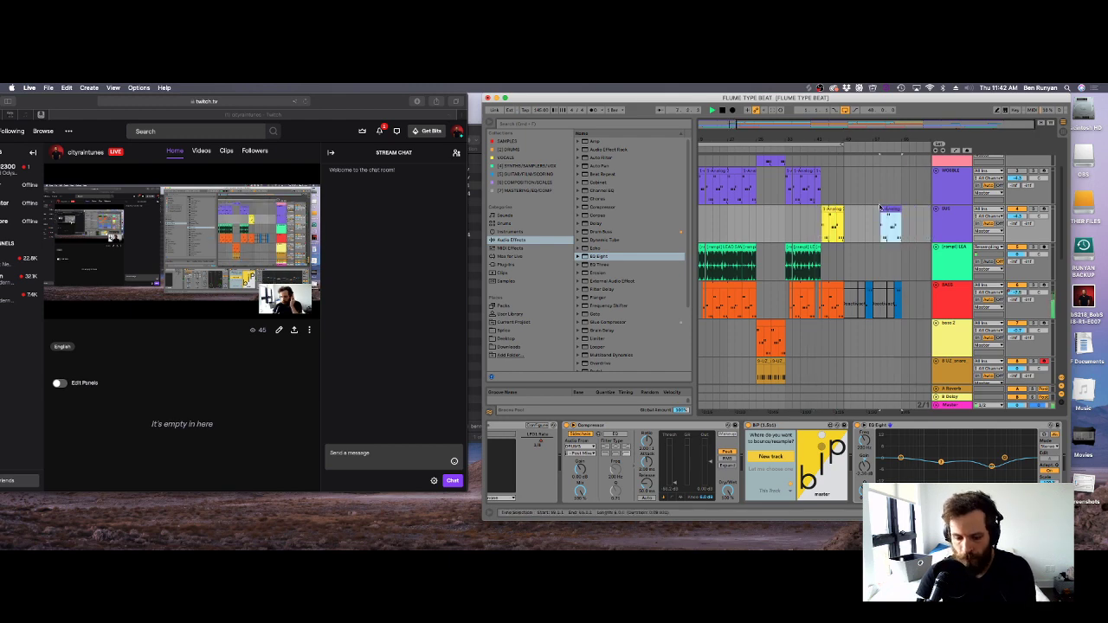
# Stop playback, select everything in the arrangement, and set the loop to the full selection.
pyautogui.scroll(-10, 897, 216)
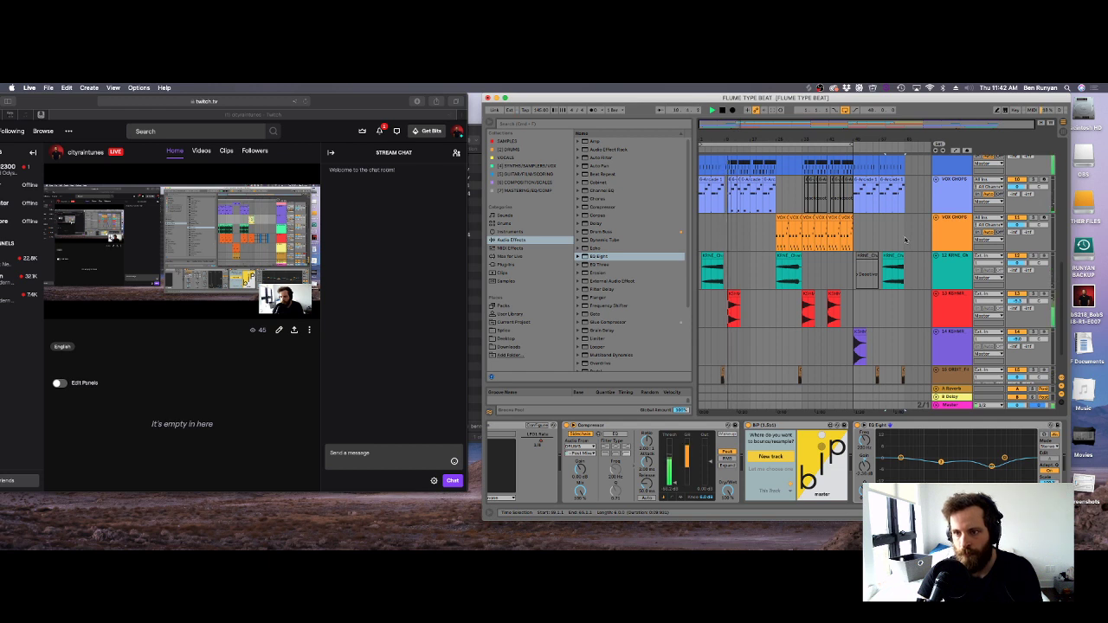
pyautogui.press('space')
pyautogui.press('super+a')
pyautogui.press('super+l')
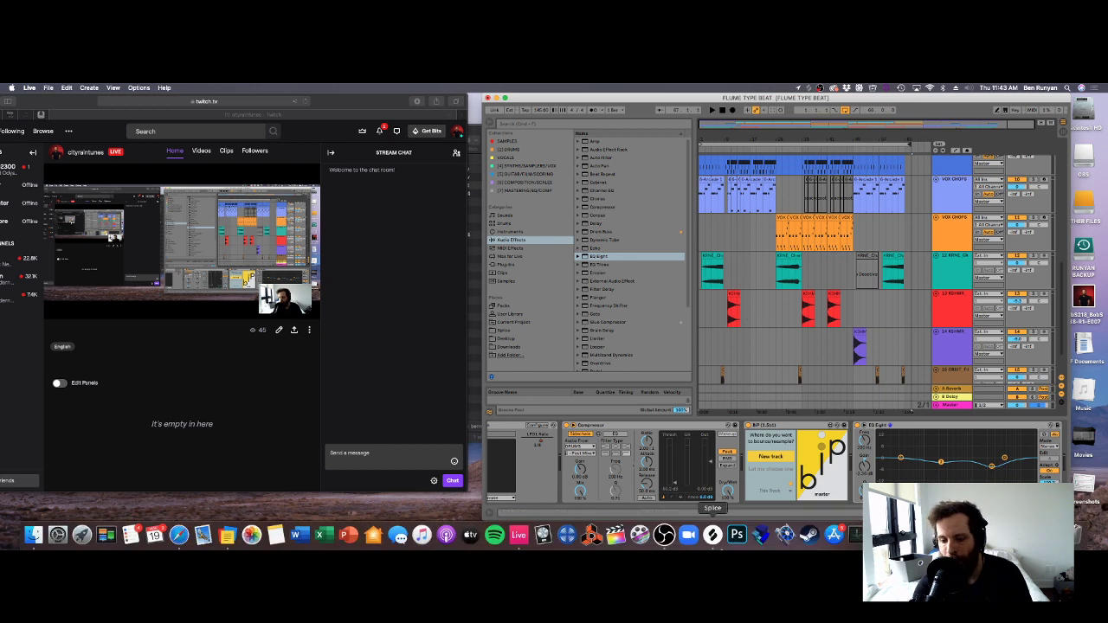
# Switch to OBS and stop the live stream.
pyautogui.click(663, 534)
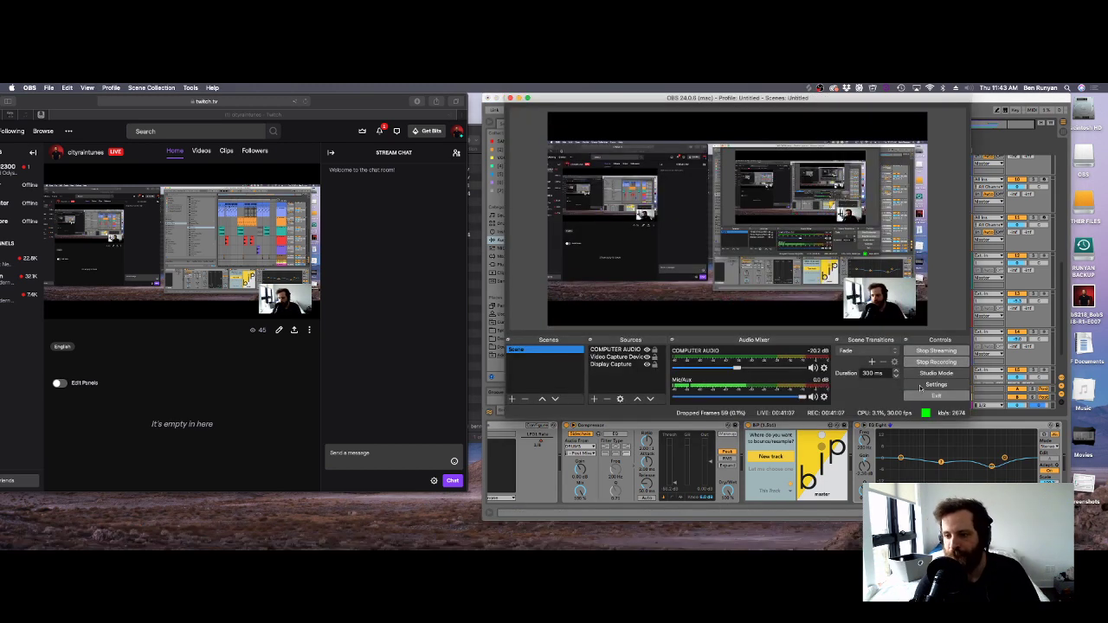
pyautogui.click(931, 351)
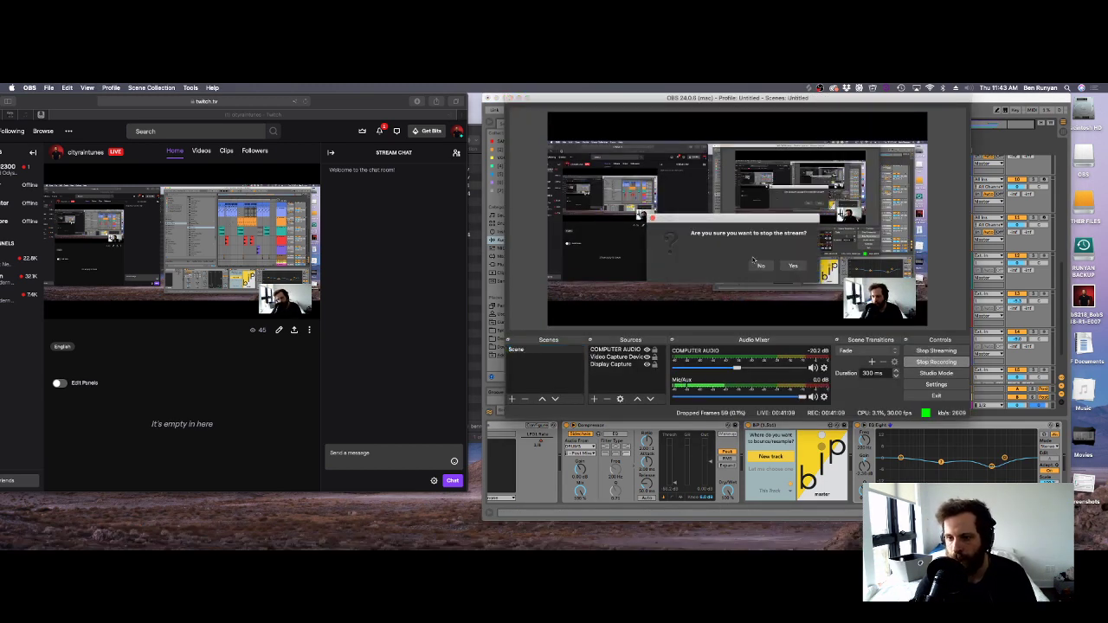